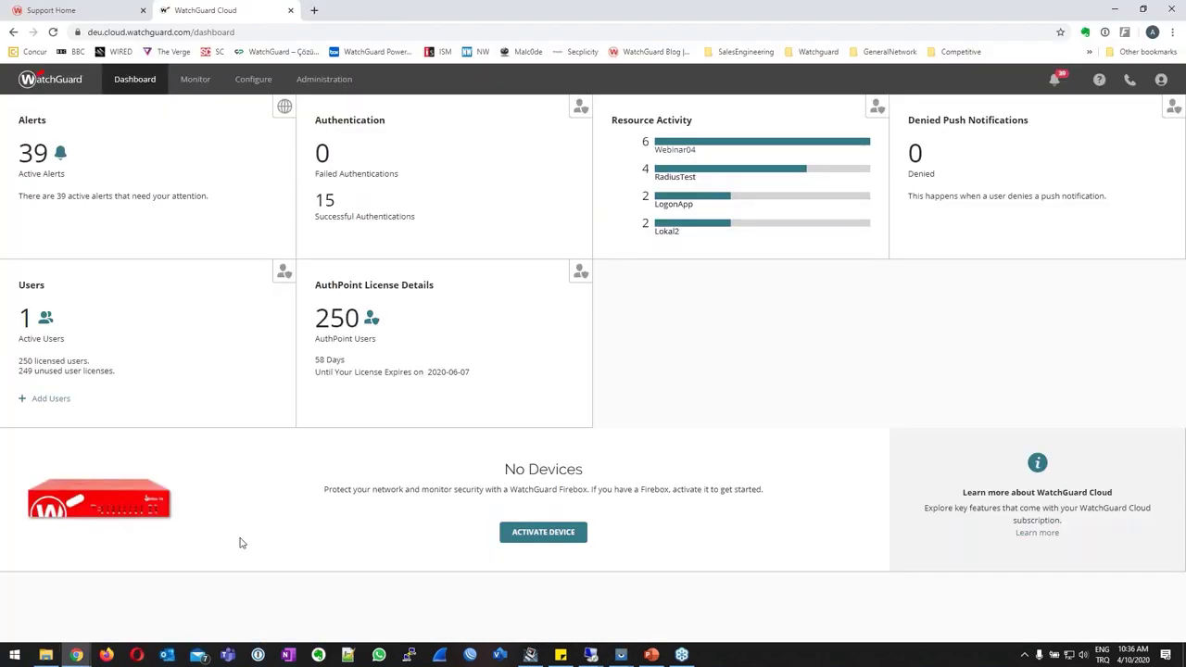
Open AuthPoint from Configure > Services to reach its users, groups and resources summary.
mouse_move(263, 81)
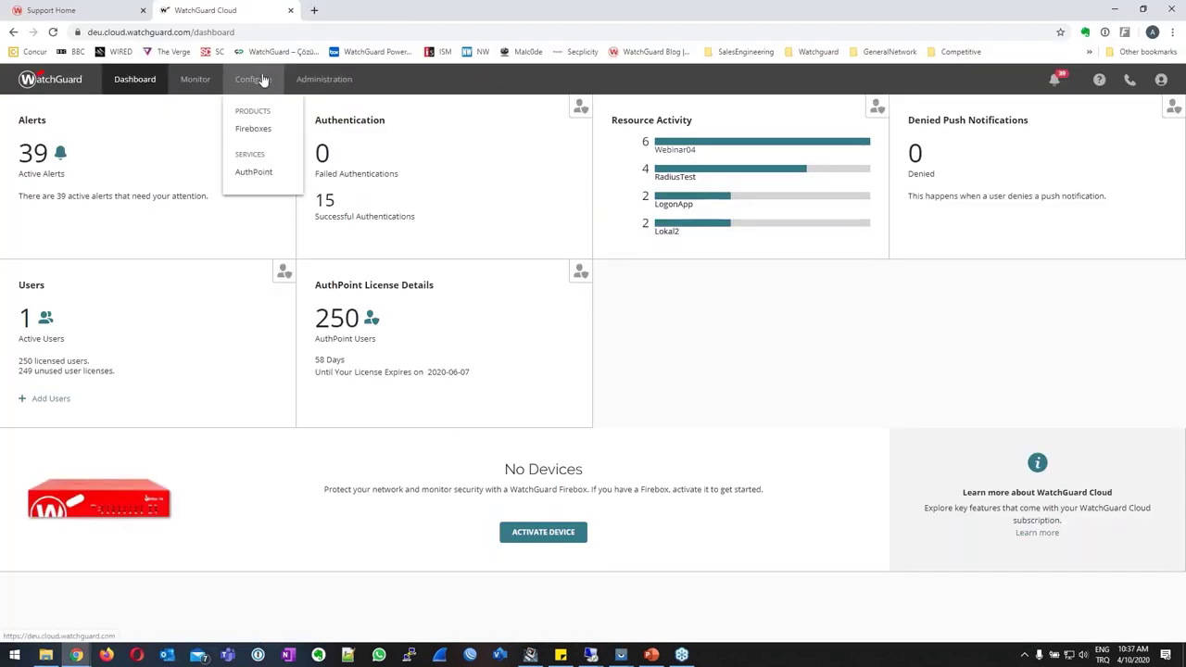
left_click(265, 175)
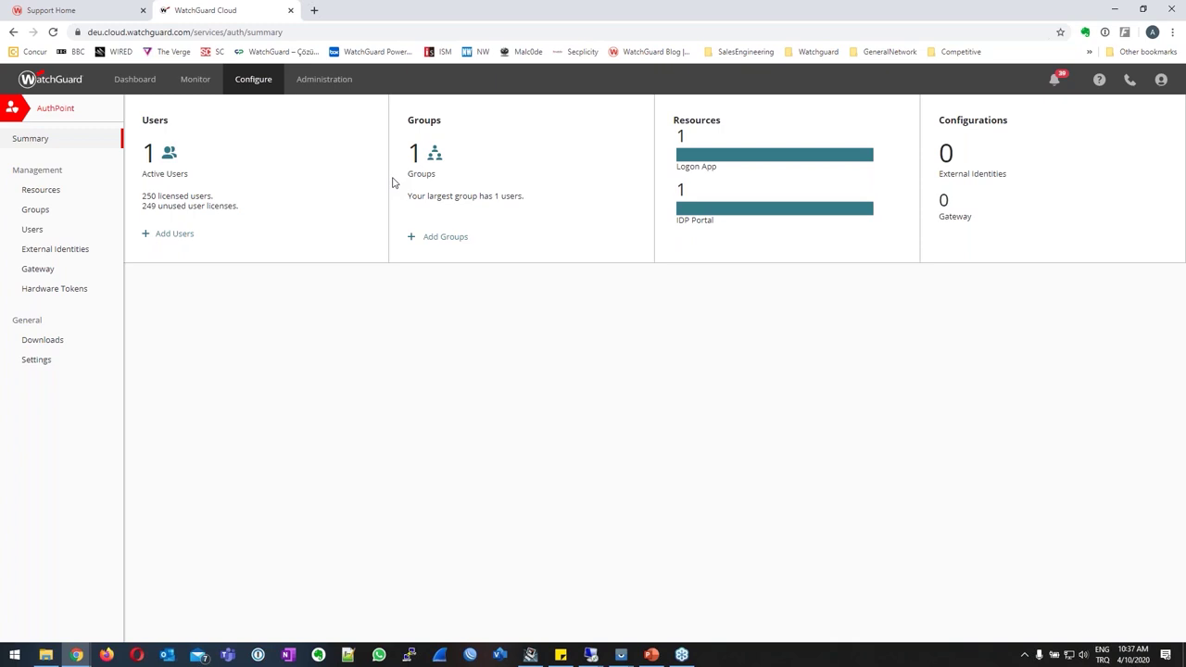
Find the WatchGuard Türkiye YouTube video and copy its share link.
left_click(315, 10)
type("watchguard türkiye youtube")
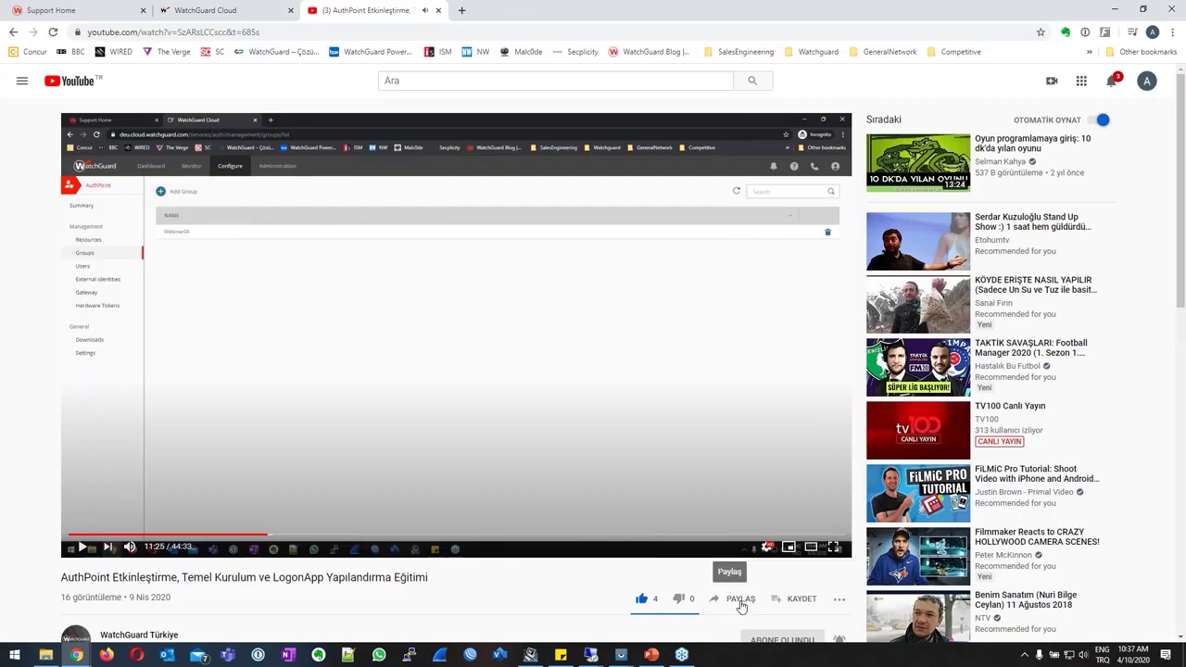
left_click(734, 600)
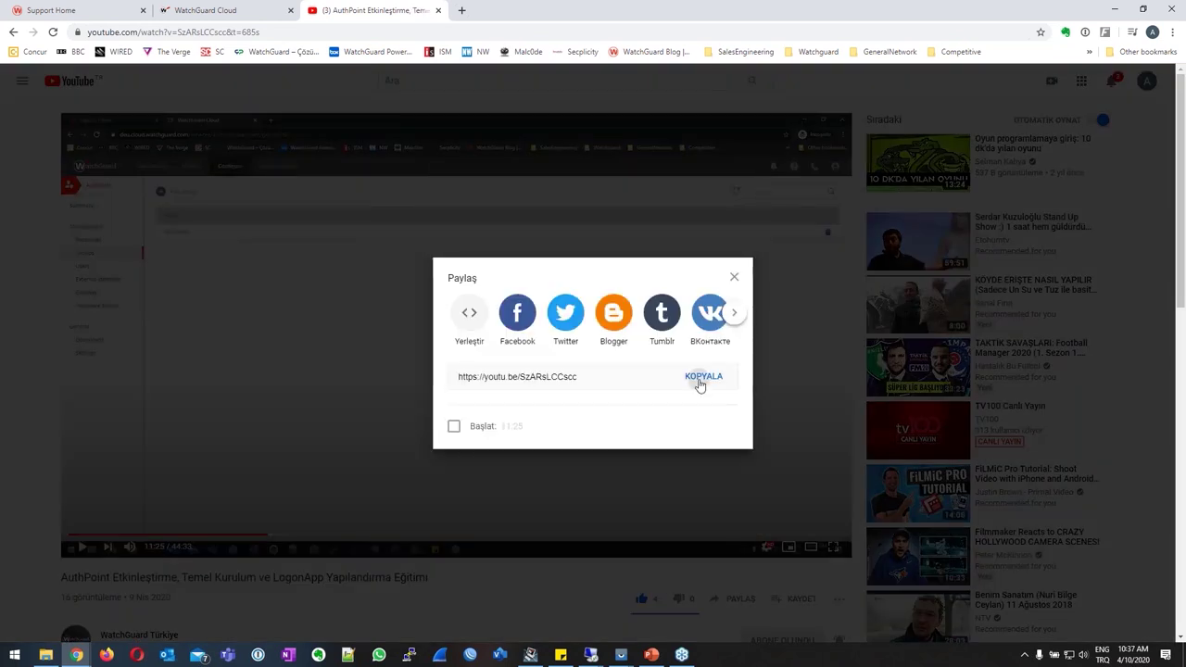
left_click(701, 377)
left_click(732, 278)
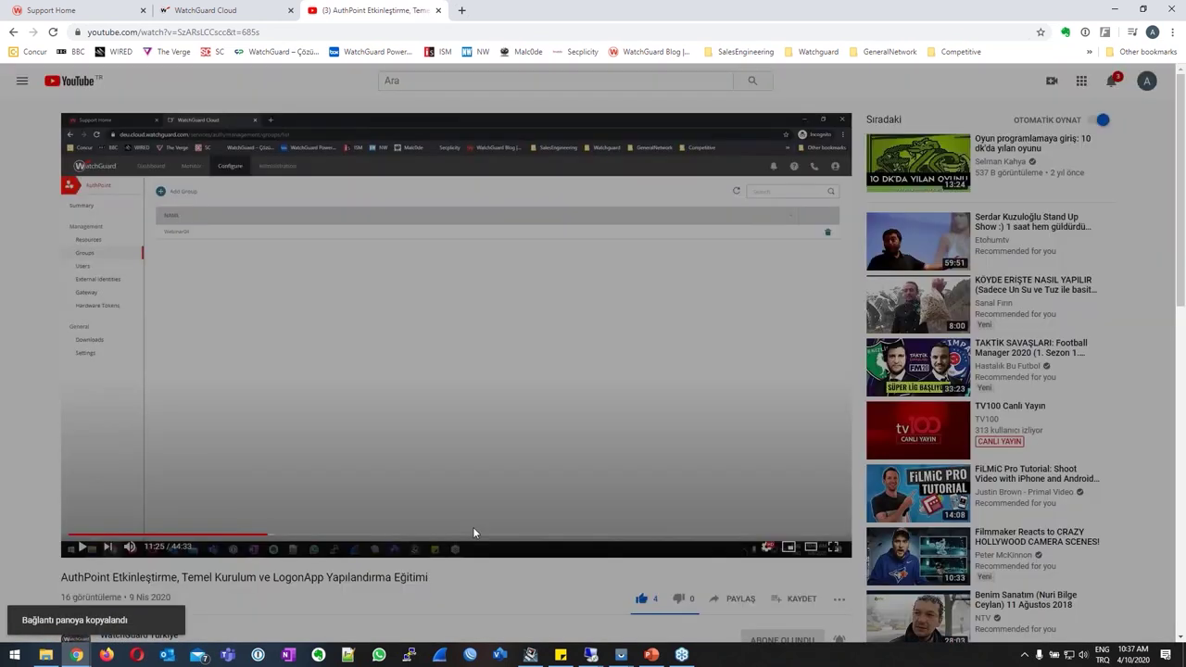
Jump the video to the 05:41 Resources chapter, pause it, and close the tab.
scroll(464, 523, "down", 3)
scroll(452, 520, "down", 1)
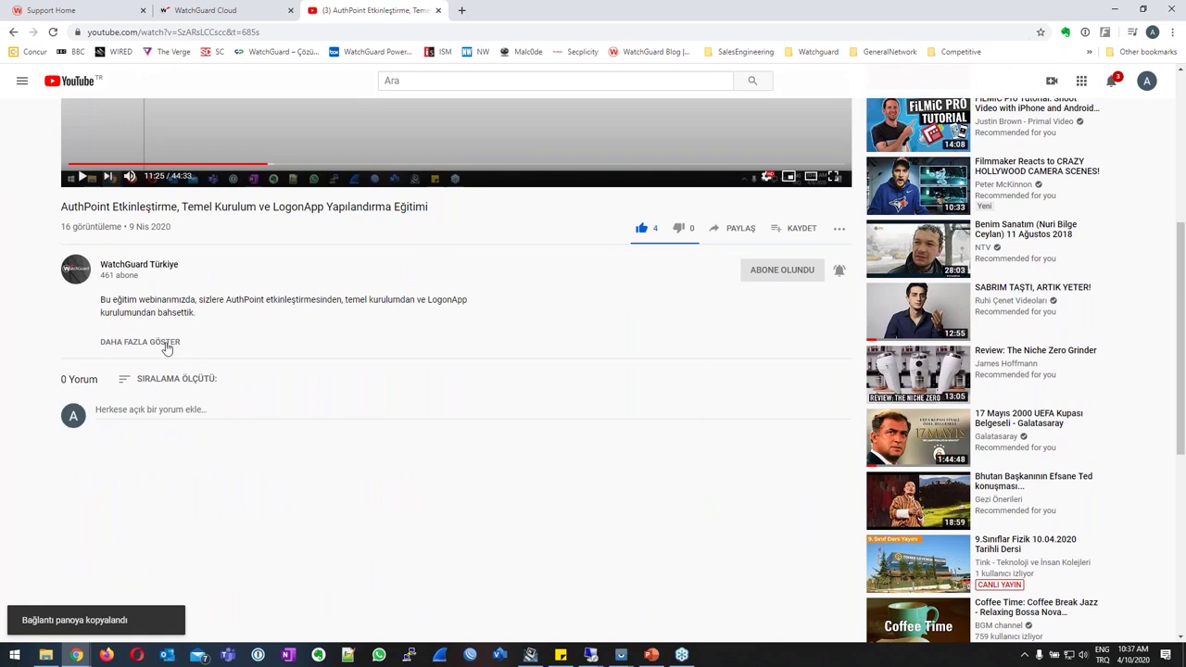
left_click(170, 343)
scroll(429, 364, "down", 3)
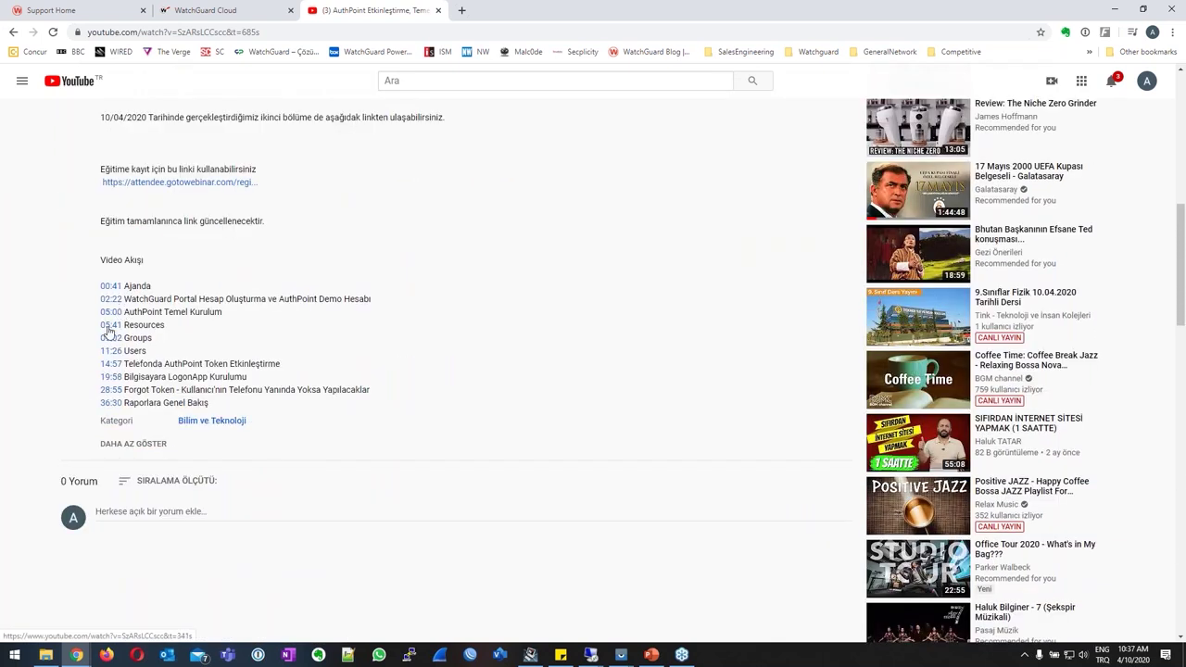
left_click(110, 325)
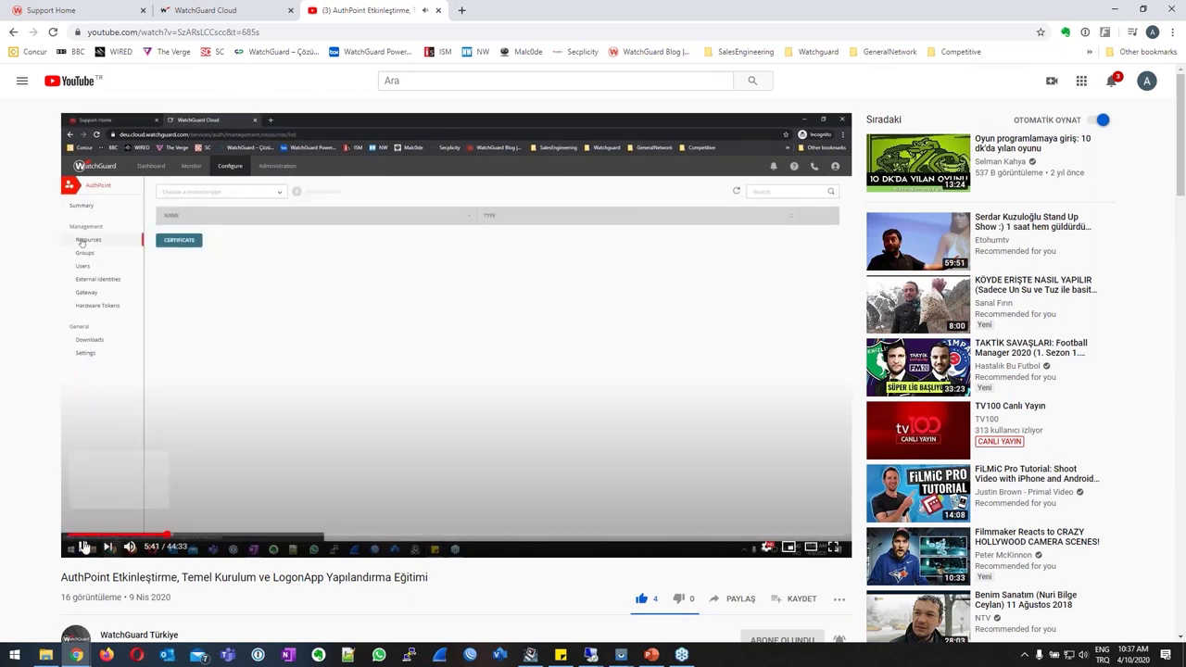
left_click(83, 548)
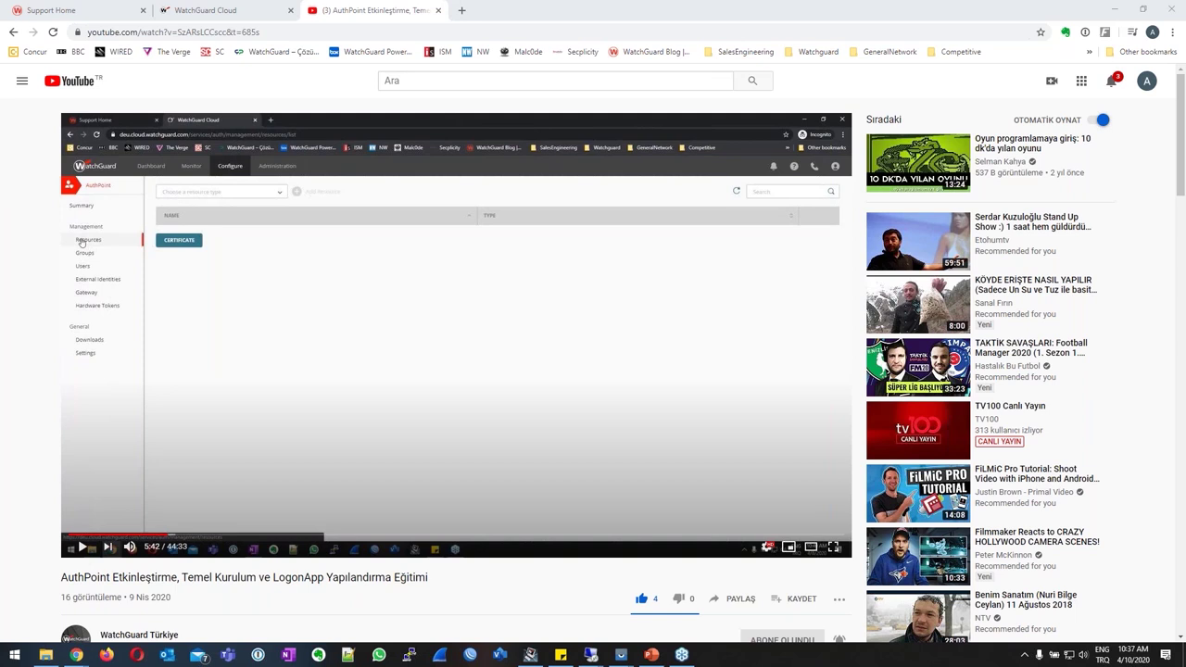
left_click(437, 10)
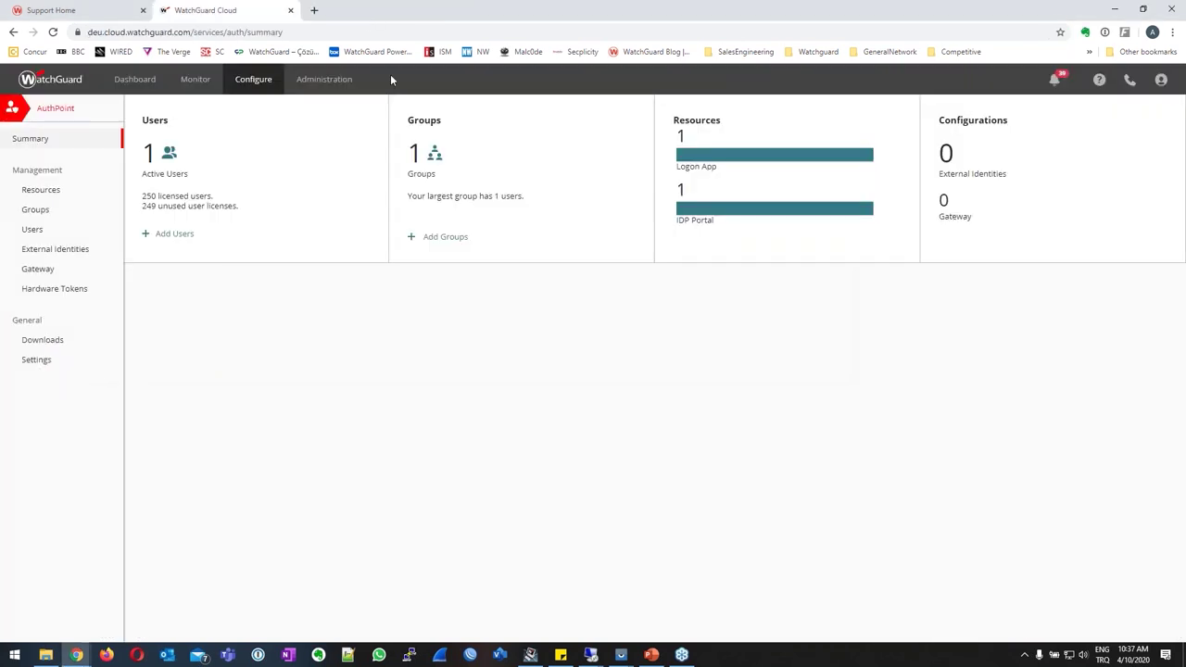
Filter the AuthPoint Resources list to the RADIUS Client type.
left_click(41, 190)
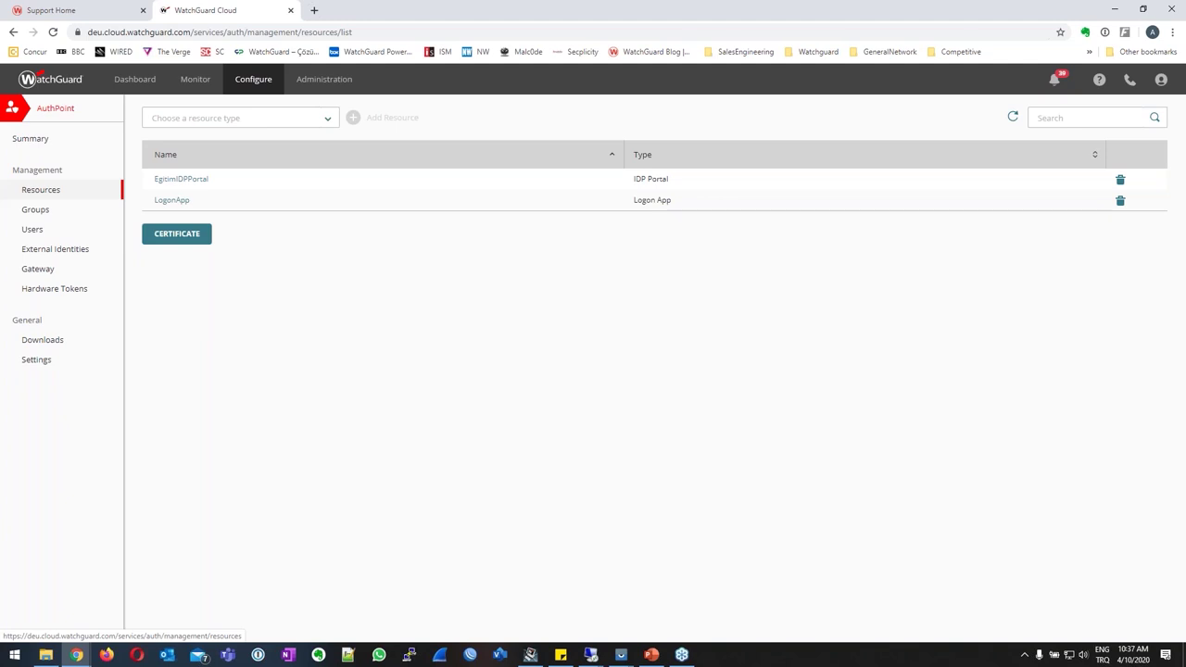
left_click(189, 121)
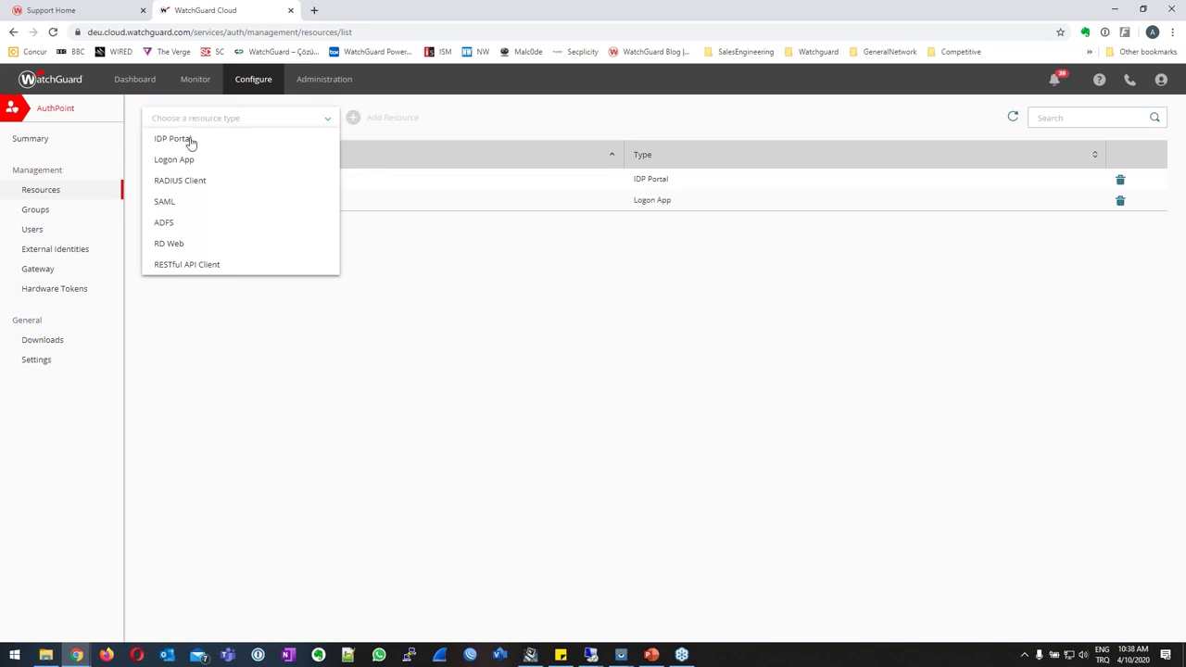
left_click(193, 185)
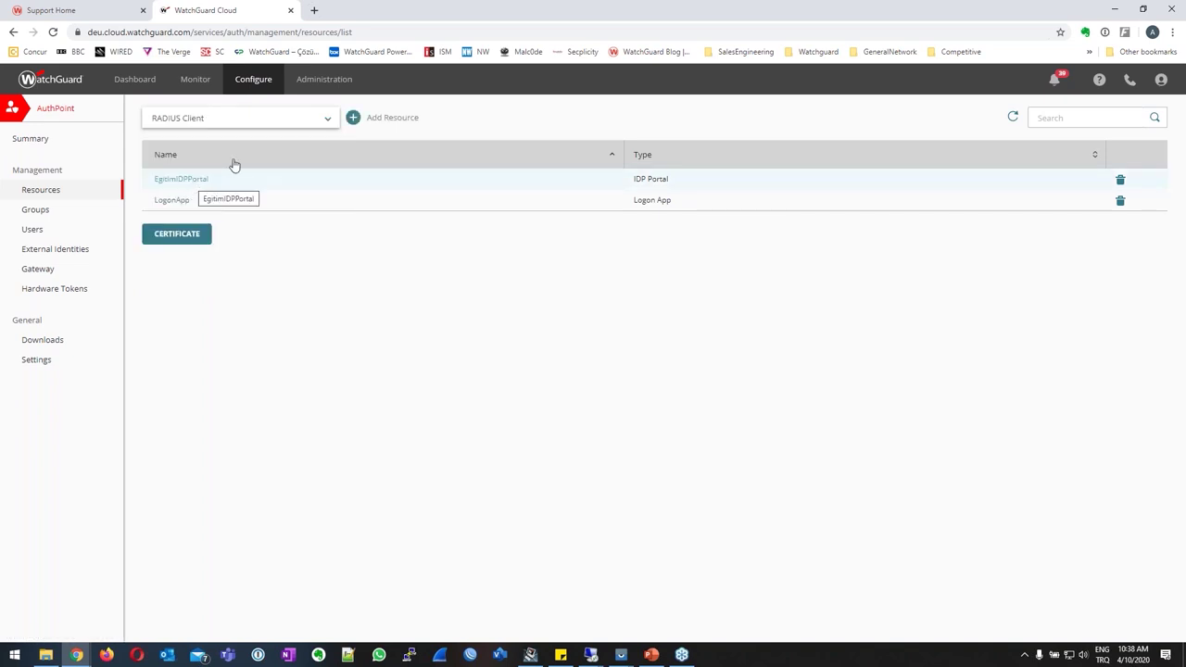
Add a new RADIUS Client resource named 'WatchGuard Webinar', then bring up WatchGuard System Manager.
left_click(353, 118)
left_click(297, 163)
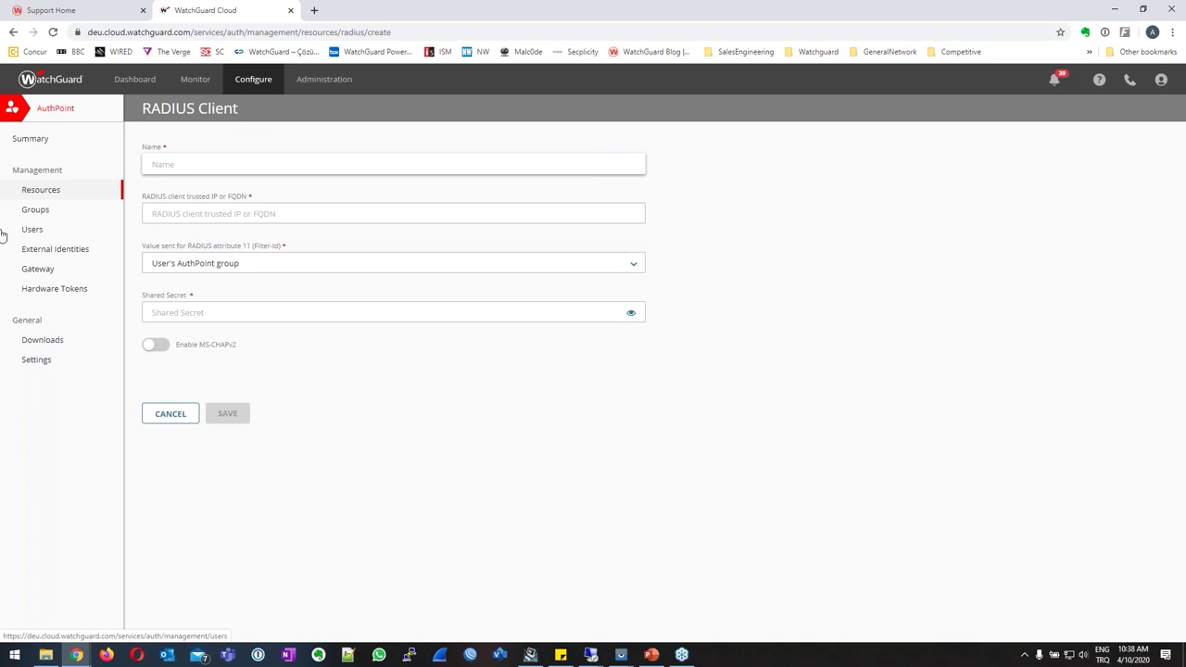
type("WatchGuard Webinar")
left_click(186, 218)
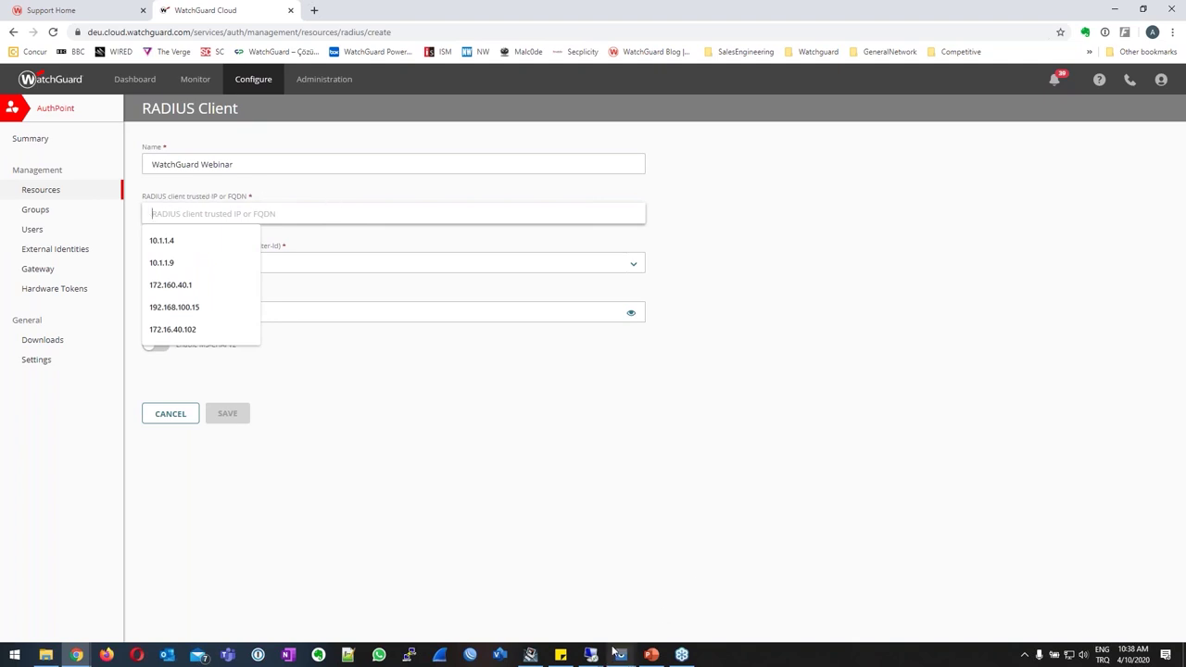
left_click(530, 655)
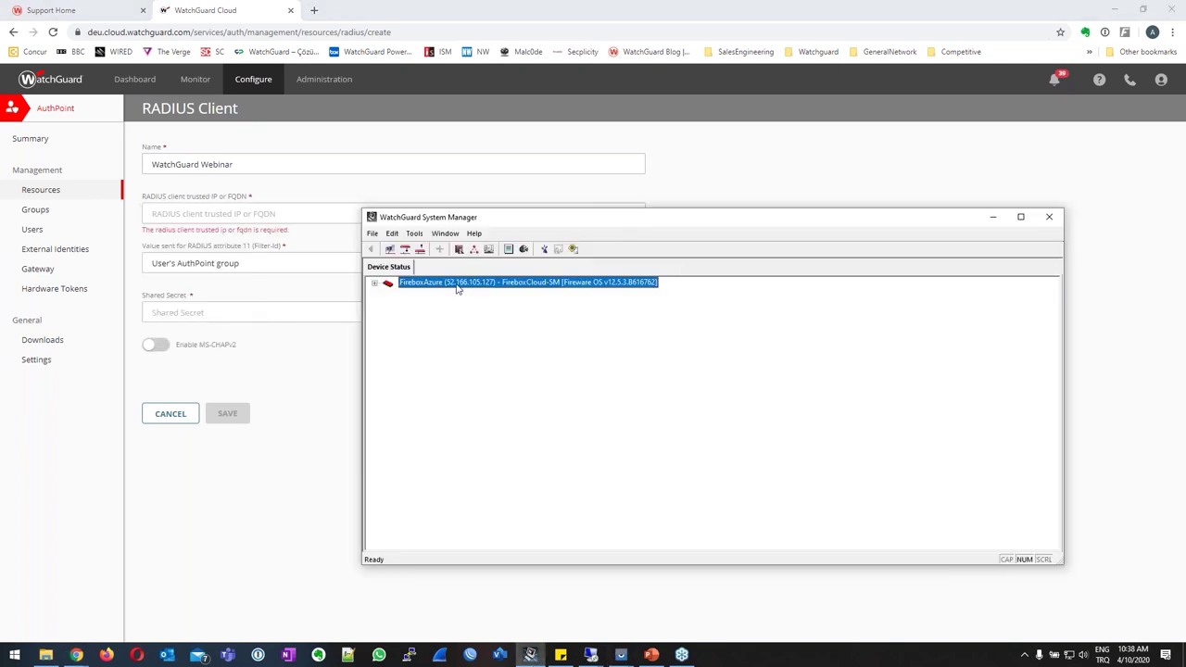
Read the Firebox's eth1 Trusted IP 10.1.1.4 and enter it as the RADIUS client's IP.
left_click(376, 283)
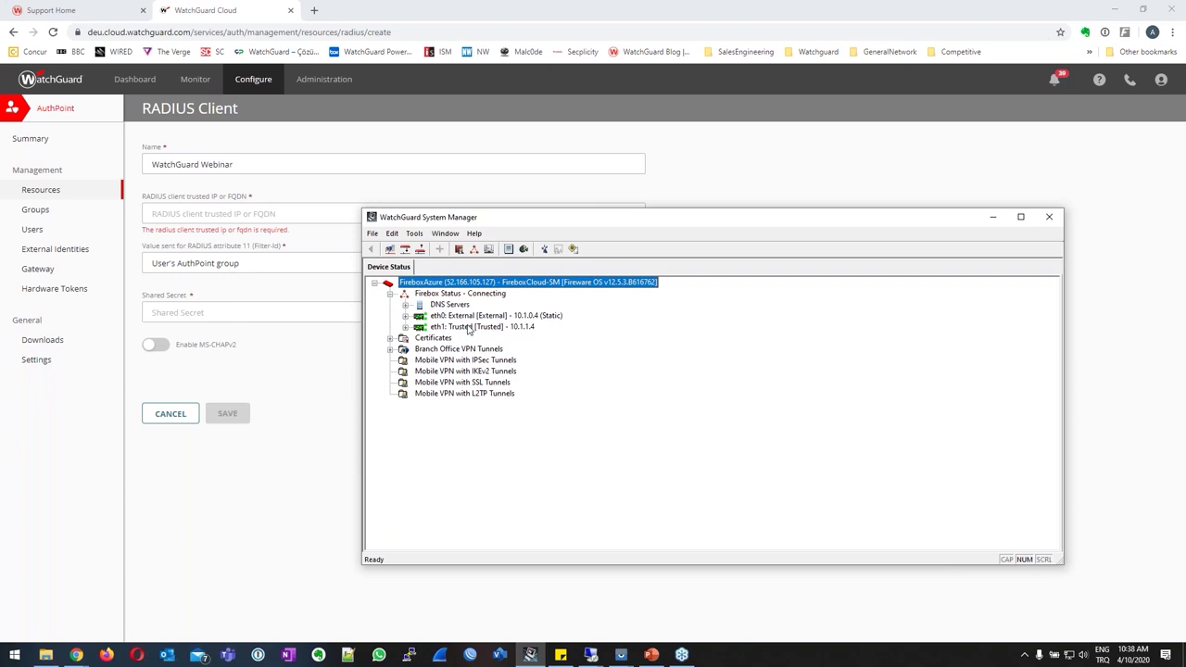
left_click(525, 328)
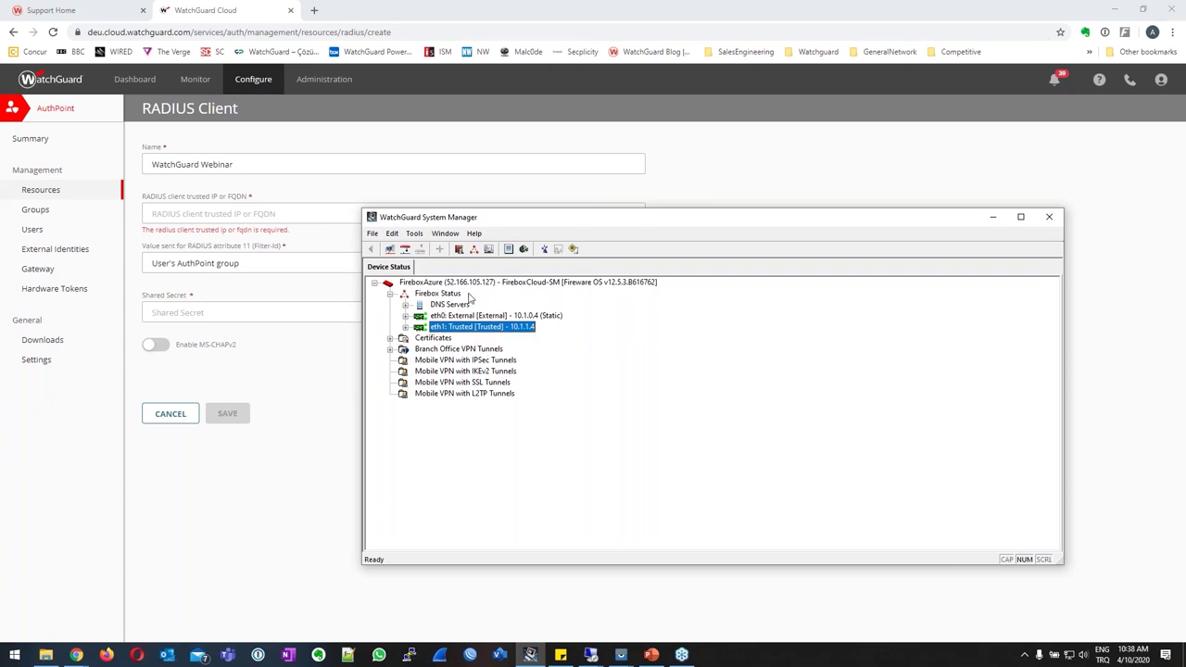
left_click(278, 221)
type("10.1.1.4")
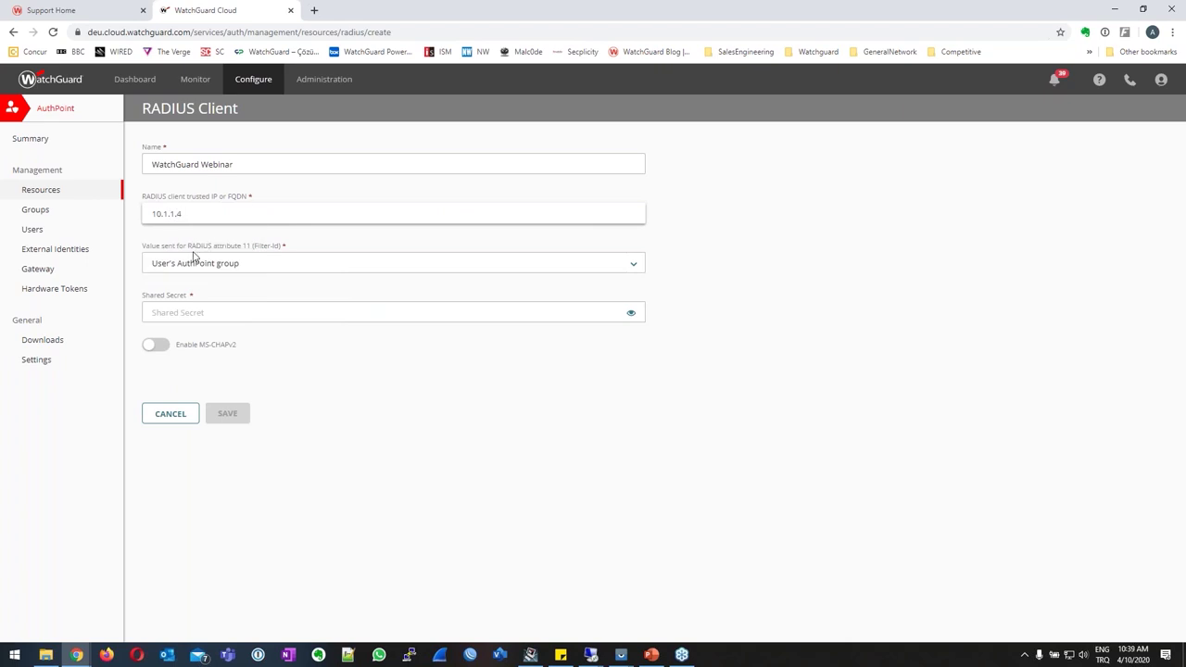
Show the value options for RADIUS attribute 11 (Filter-Id).
left_click(165, 265)
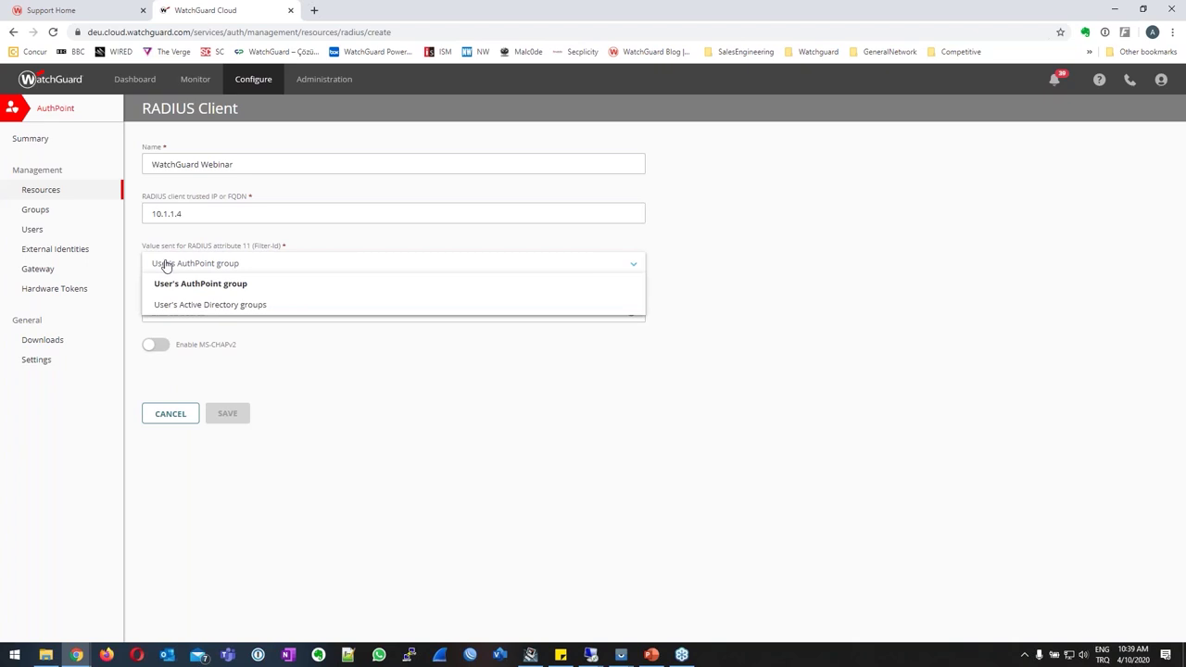
key("ctrl+shift+Tab")
key("ctrl+Tab")
Launch ZoomIt and box the User's AuthPoint group and User's Active Directory groups options.
key("super")
type("zoomi")
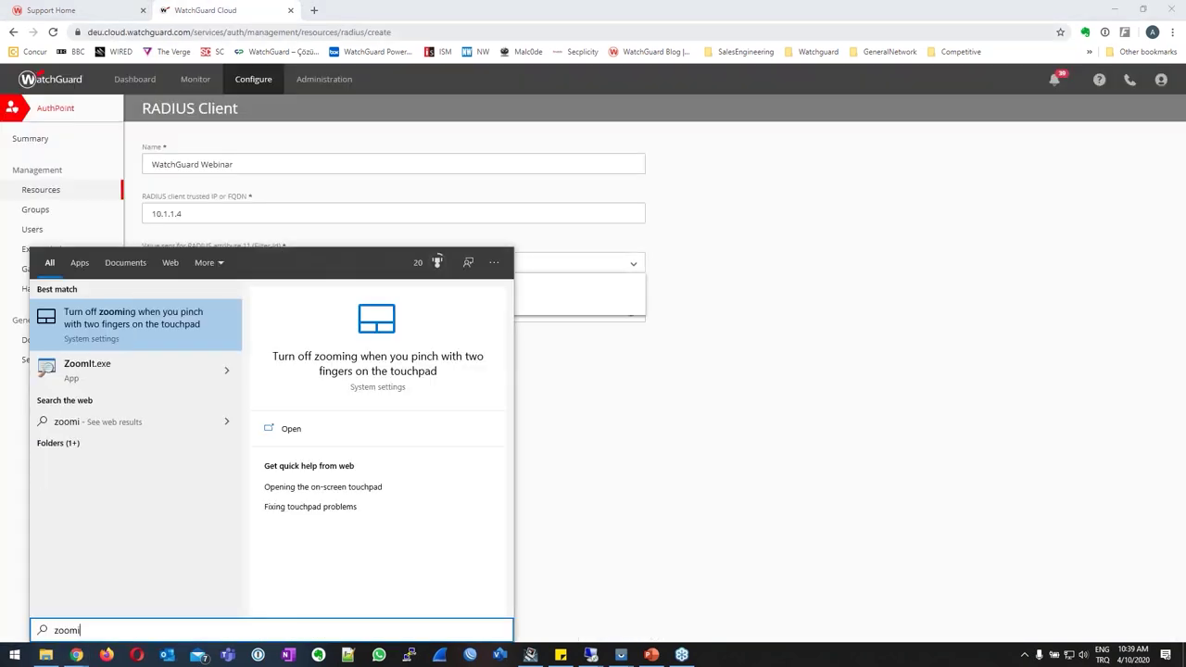
type("t")
key("Return")
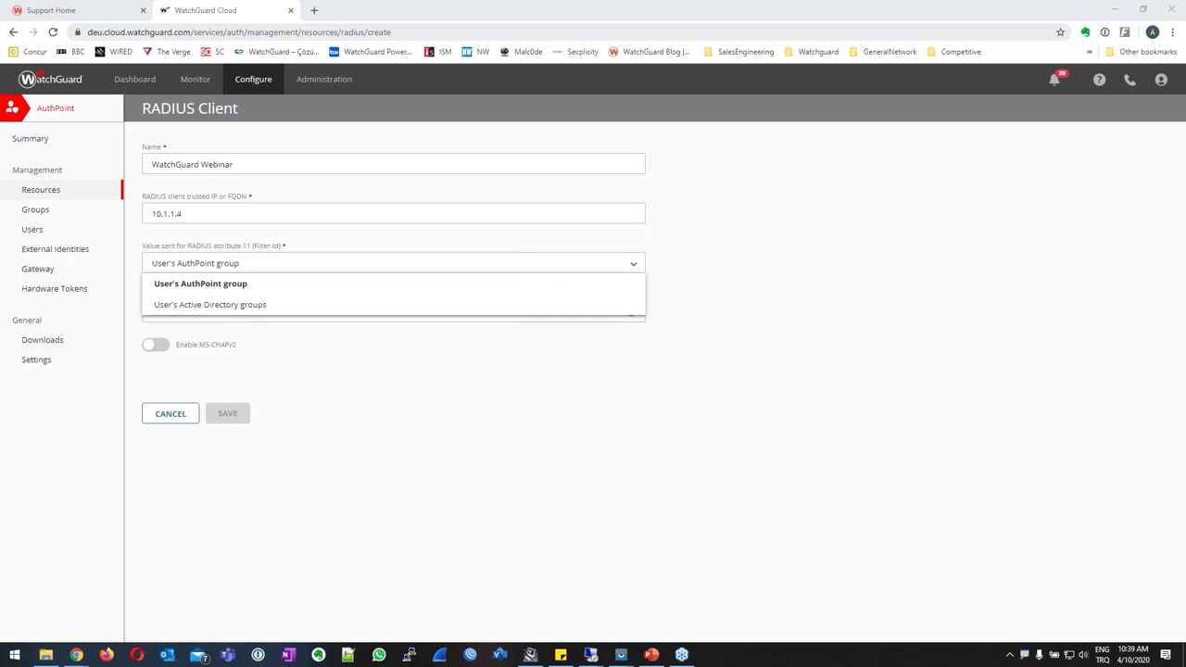
key("ctrl+1")
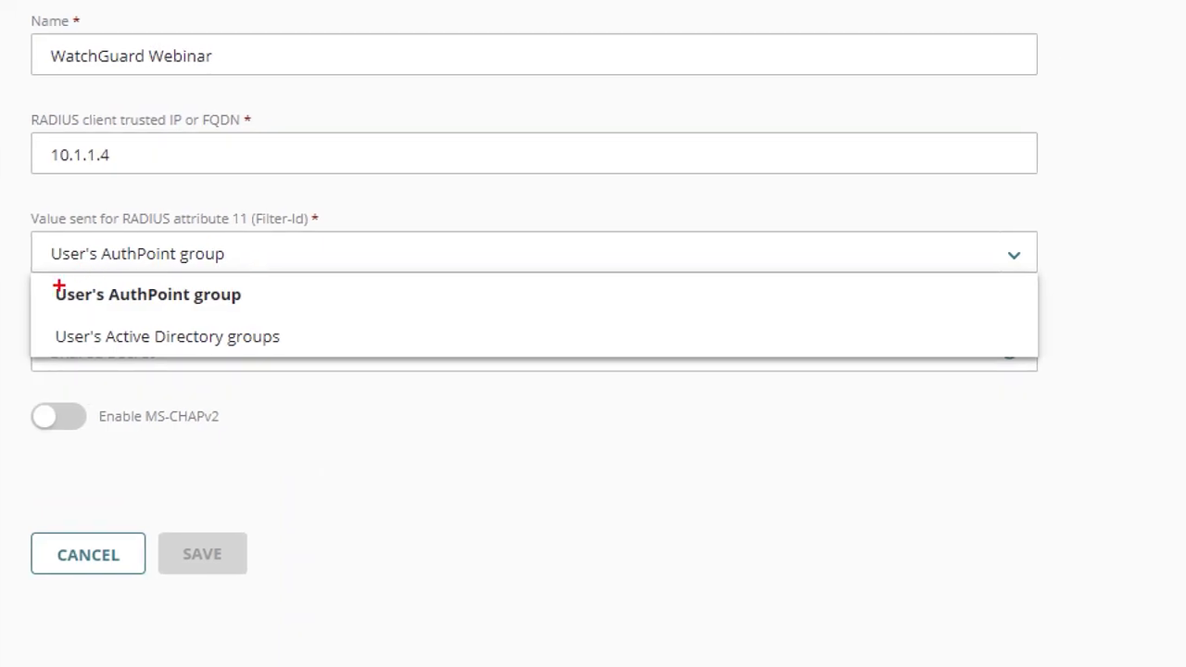
left_click_drag(43, 276, 256, 306)
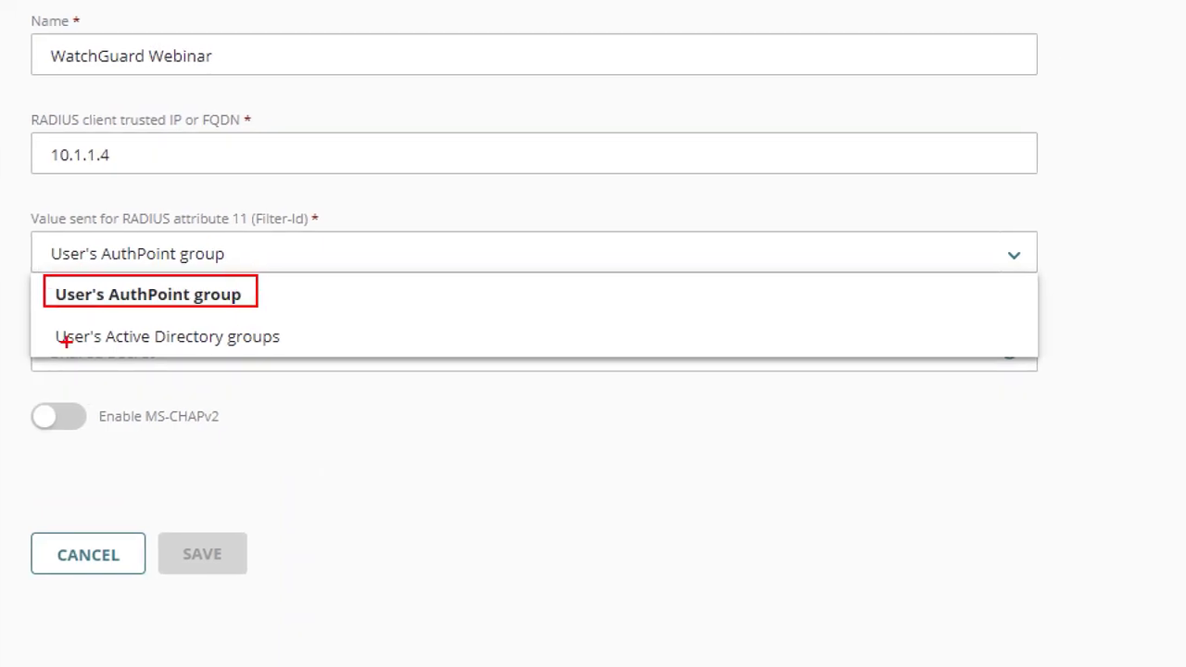
mouse_move(50, 324)
left_mouse_down()
mouse_move(139, 355)
mouse_move(321, 354)
left_mouse_up()
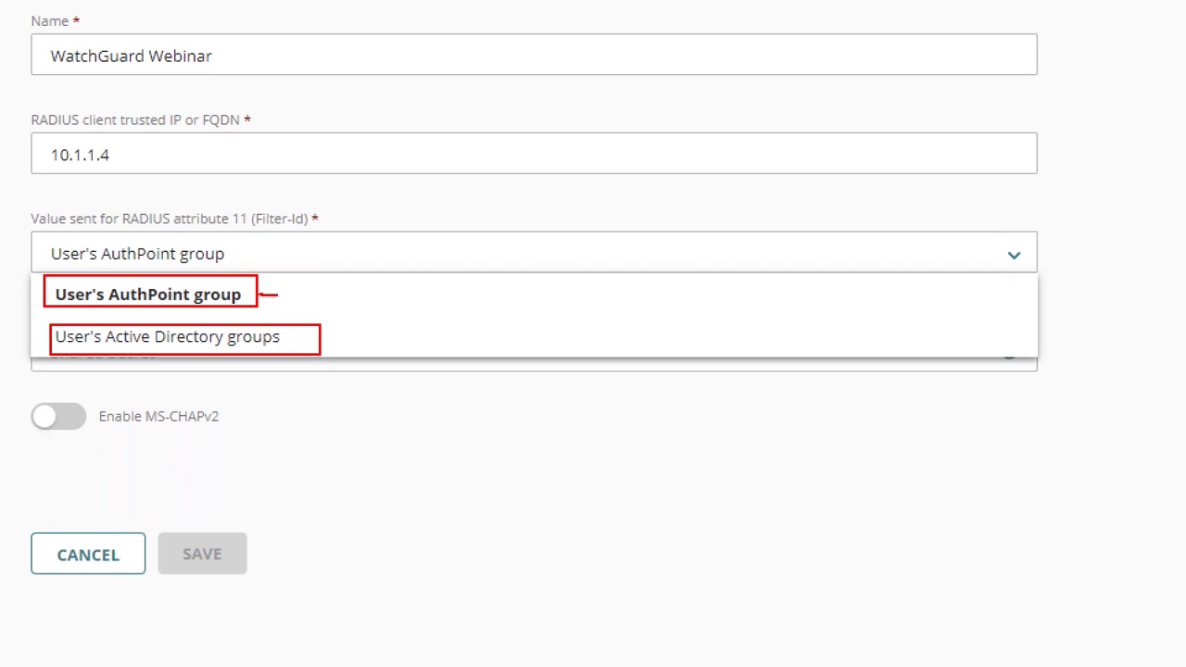
key("Escape")
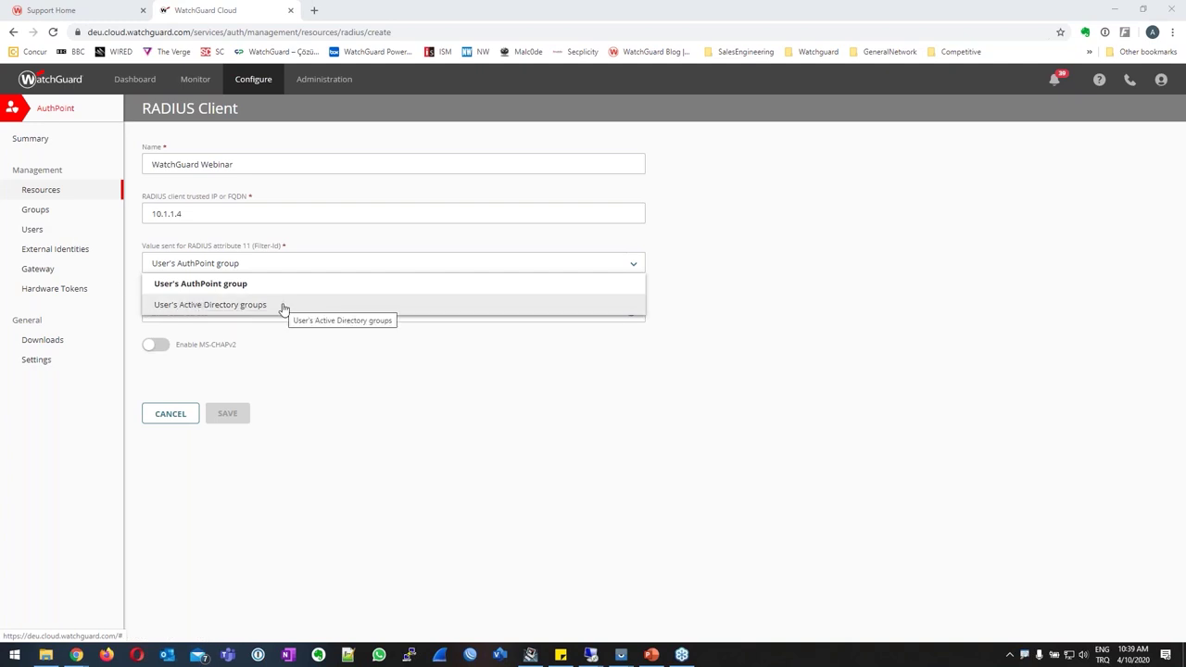
Keep User's AuthPoint group for Filter-Id, enter the shared secret, and save the RADIUS client.
left_click(233, 284)
left_click(232, 313)
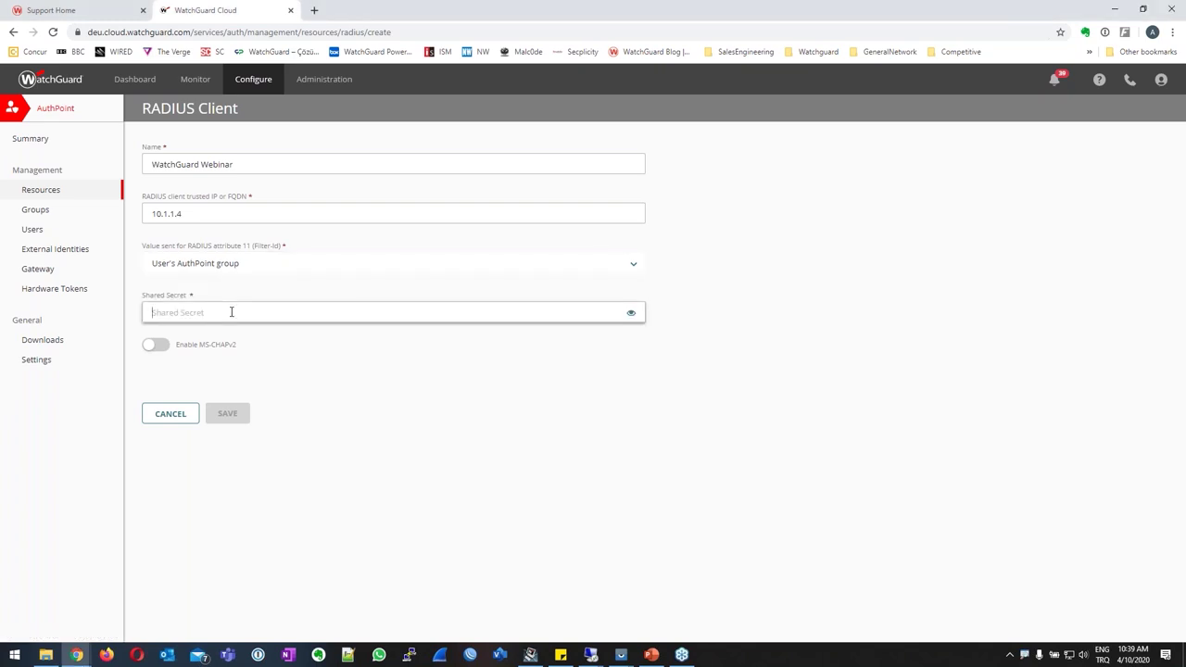
type("••")
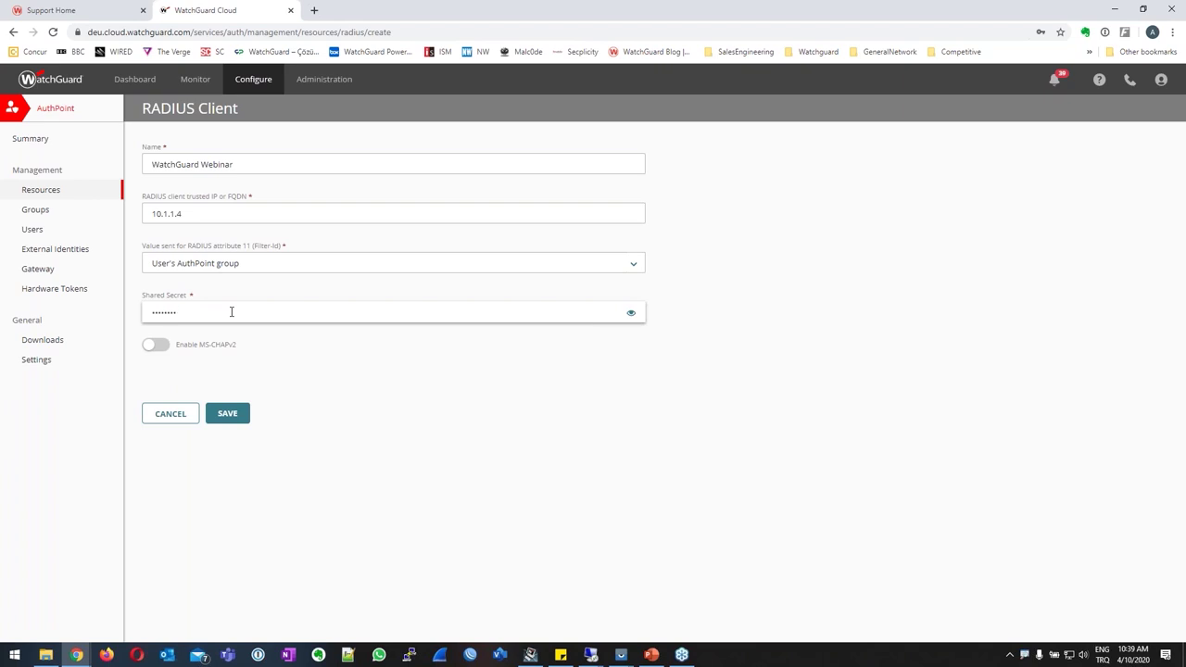
left_click(228, 413)
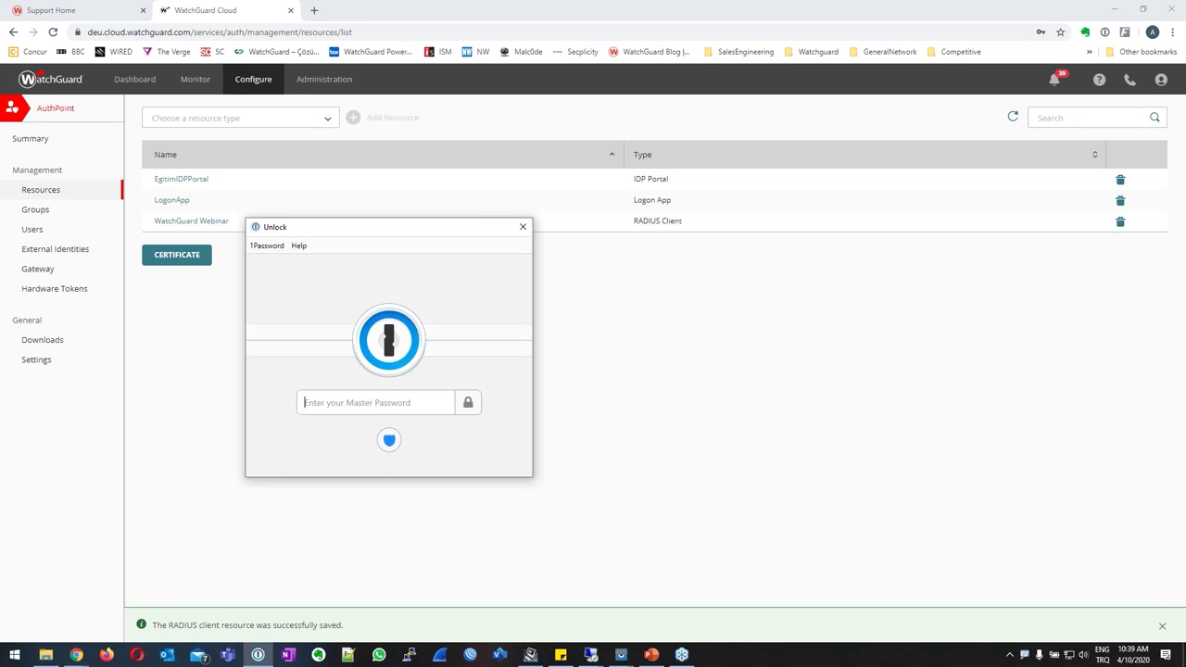
left_click(524, 228)
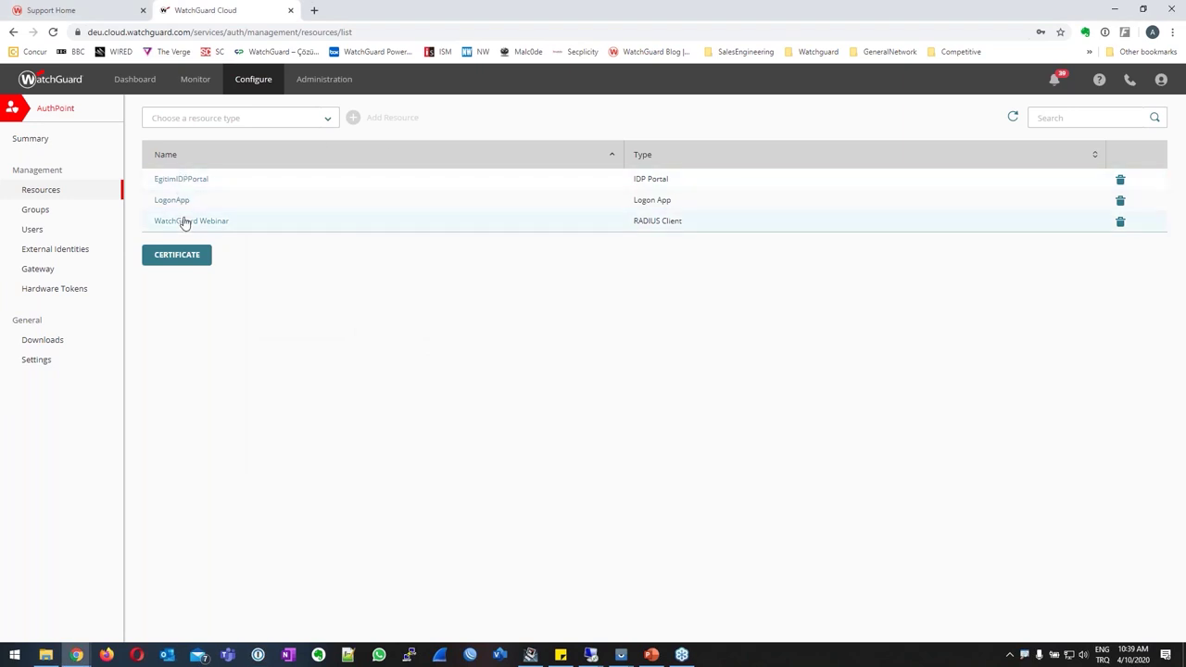
Rename the resource to 'WatchGuard Webinar Radius' and save it.
left_click(189, 222)
left_click(254, 165)
type("Radius")
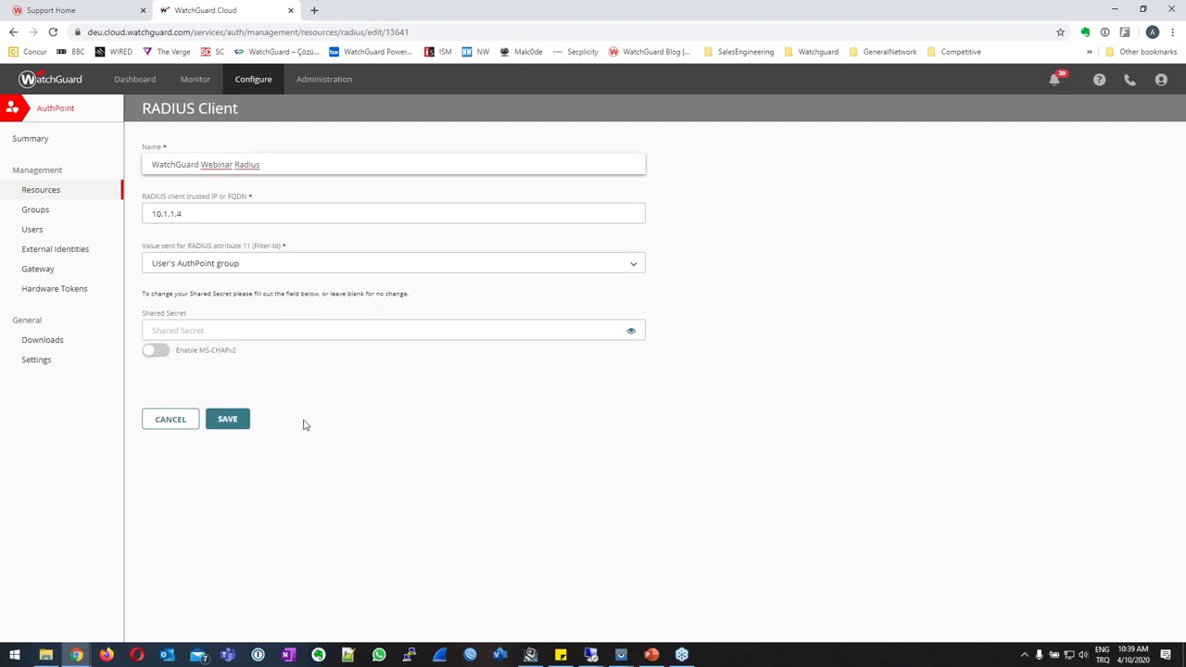
left_click(233, 420)
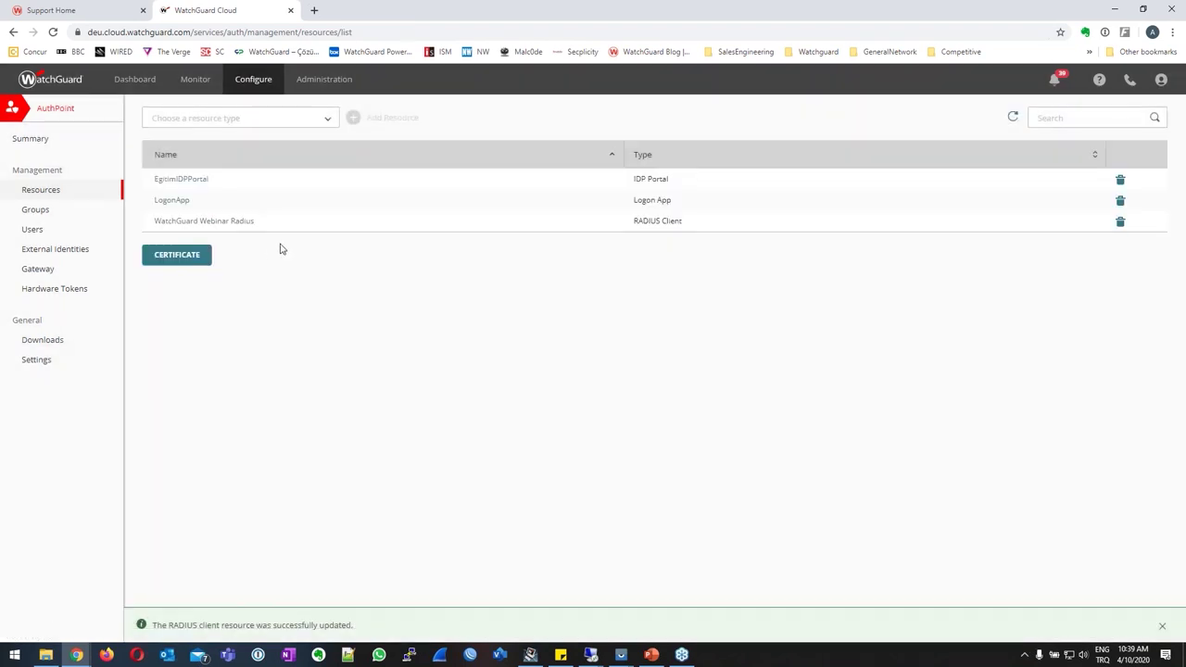
Open the Webinar04 group and start a new access policy.
left_click(39, 211)
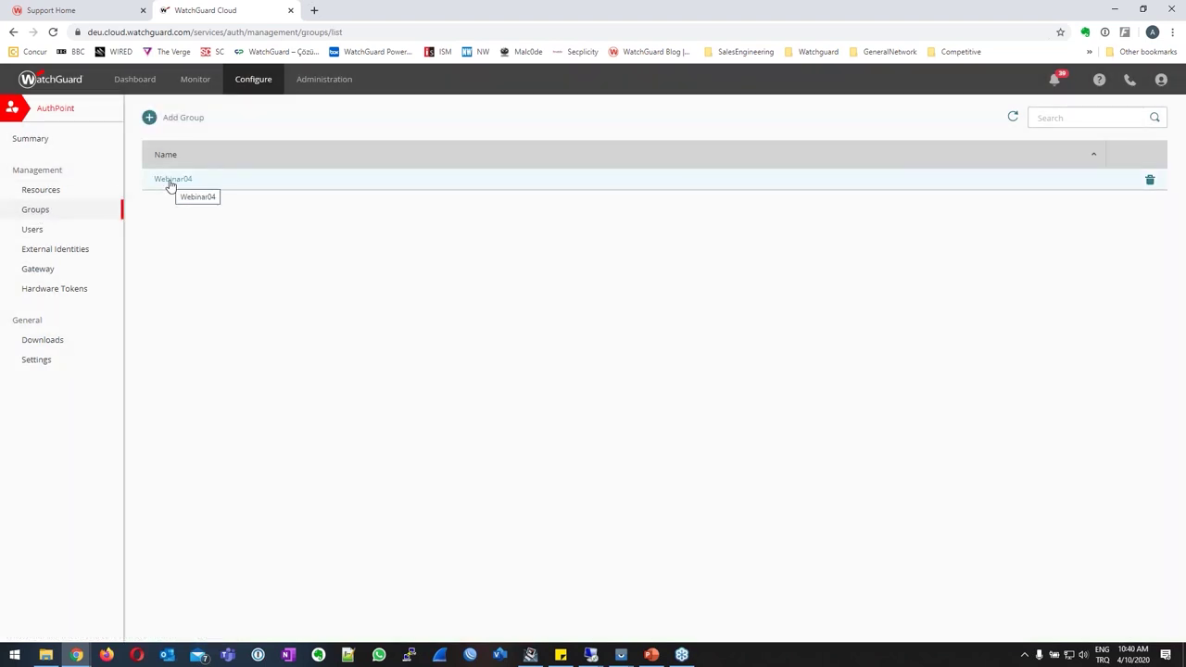
left_click(171, 182)
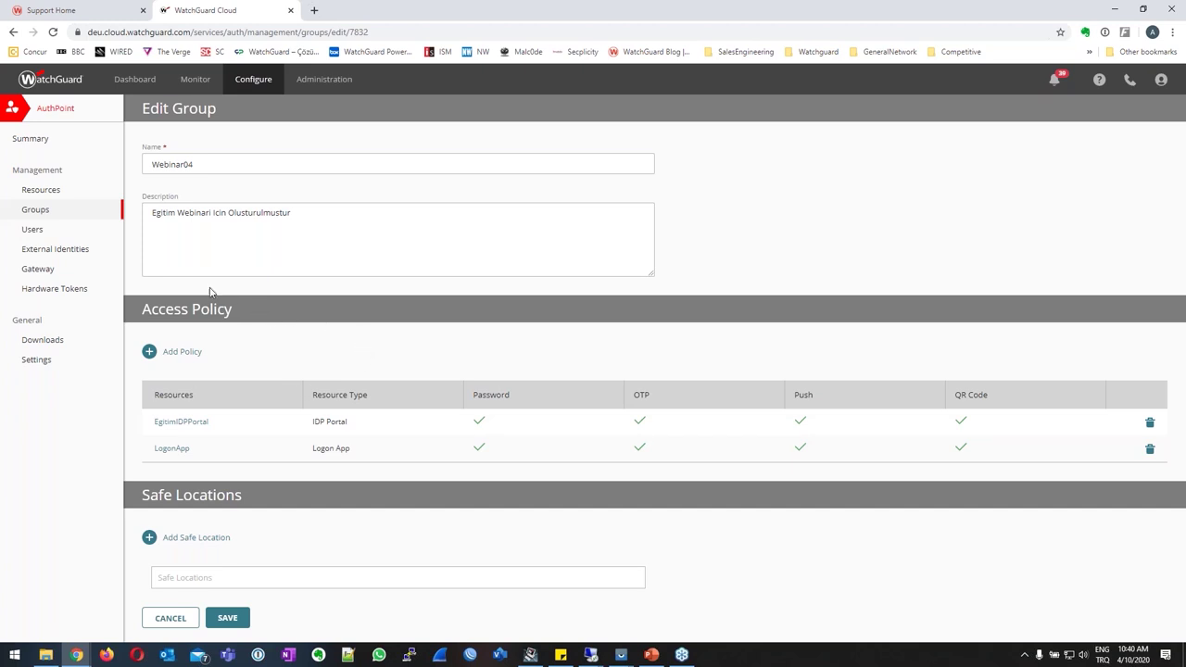
left_click(149, 351)
Set the policy to WatchGuard Webinar Radius with Require Password and Push, and add it.
left_click(541, 306)
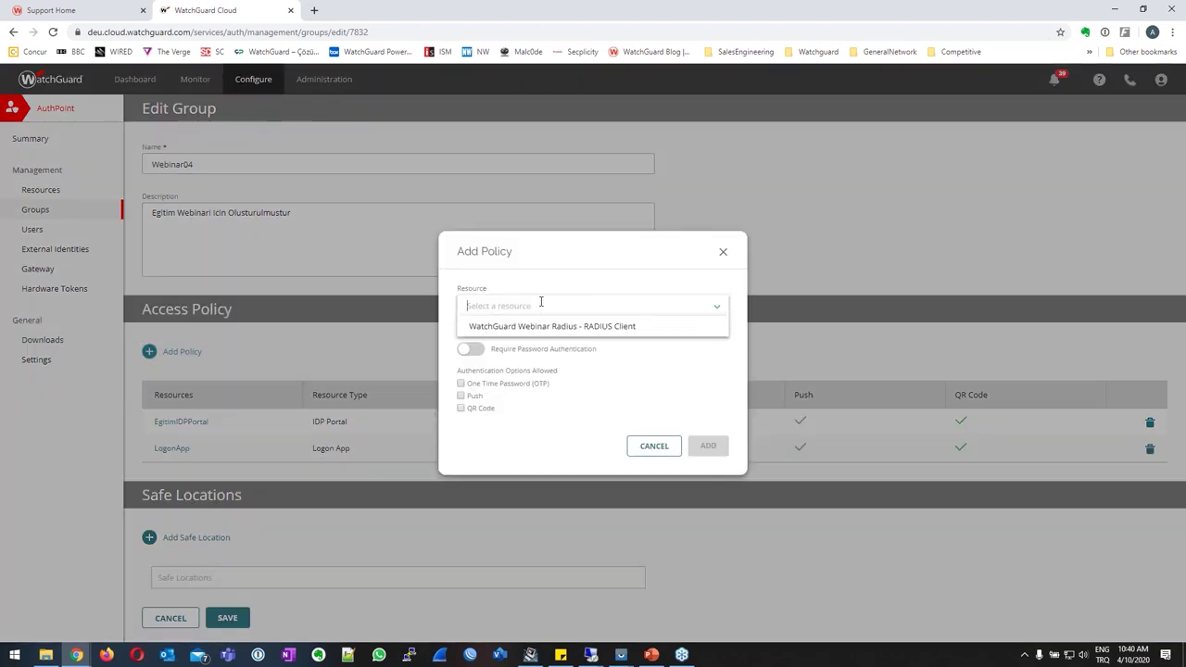
left_click(582, 330)
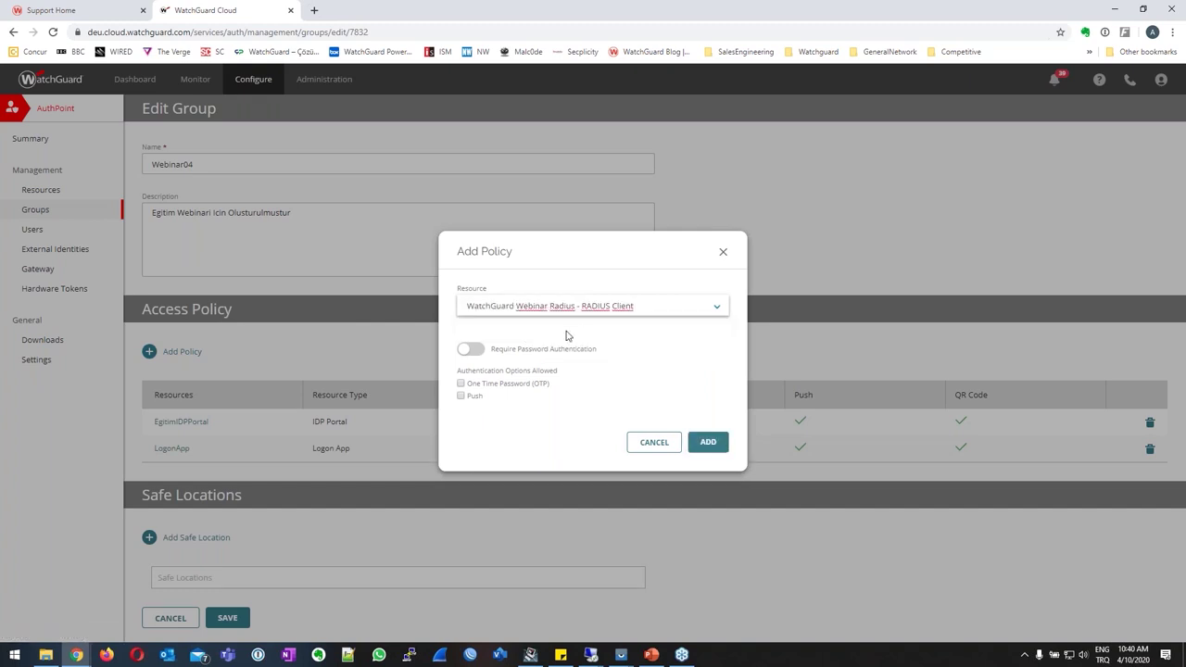
left_click(470, 350)
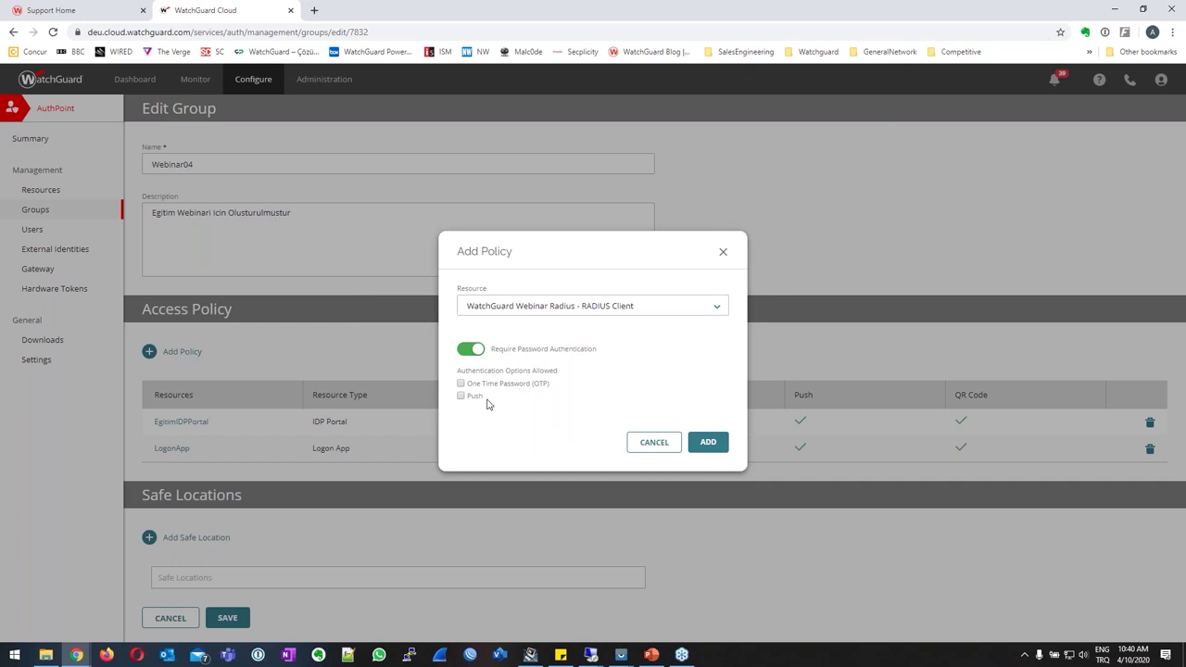
left_click(461, 383)
left_click(708, 442)
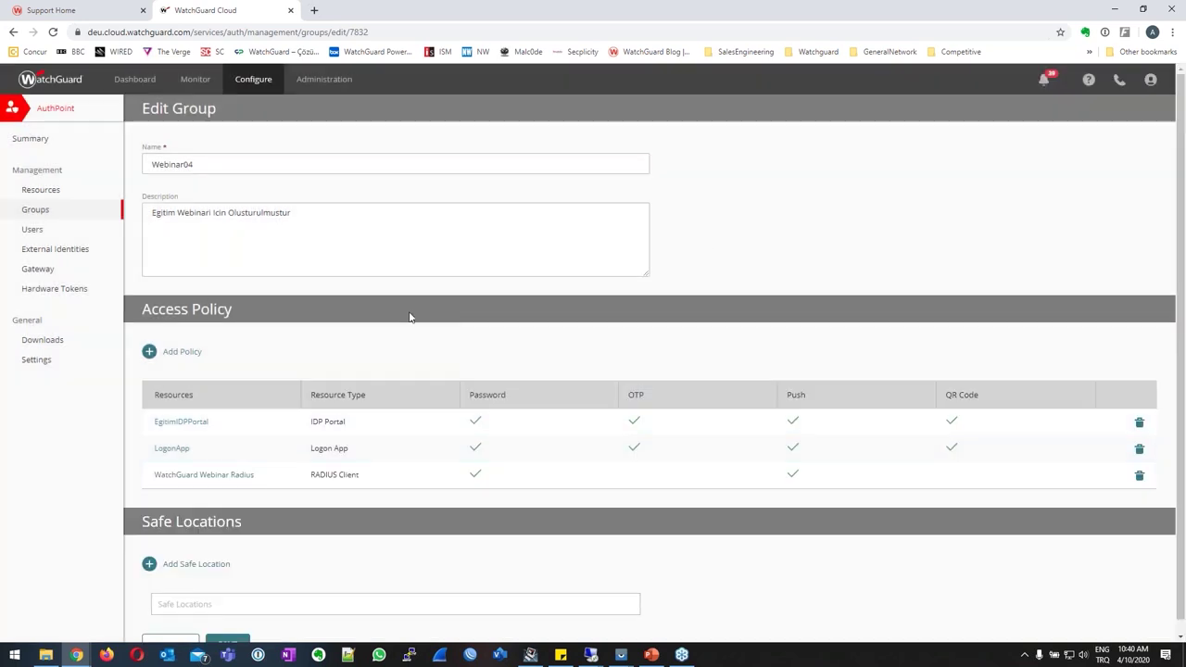
Show the Users list, with one active-token user in Webinar04.
left_click(44, 231)
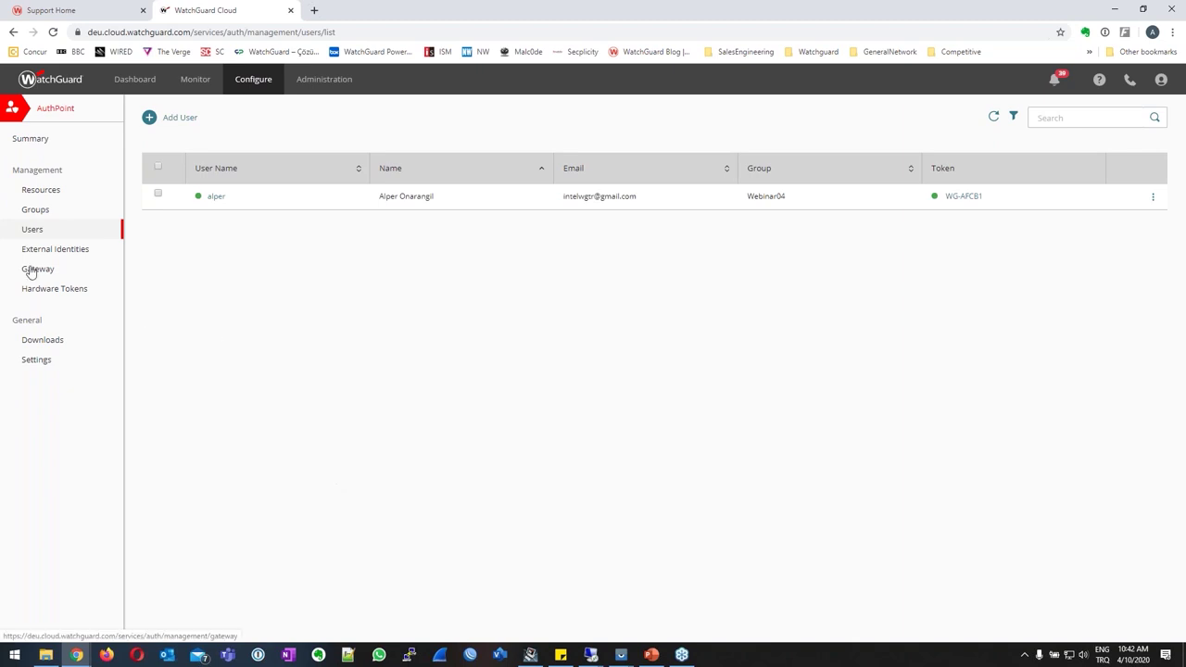
Add and save gateway 'WebinarGW' on RADIUS port 1812 with the WatchGuard Webinar Radius resource.
left_click(31, 270)
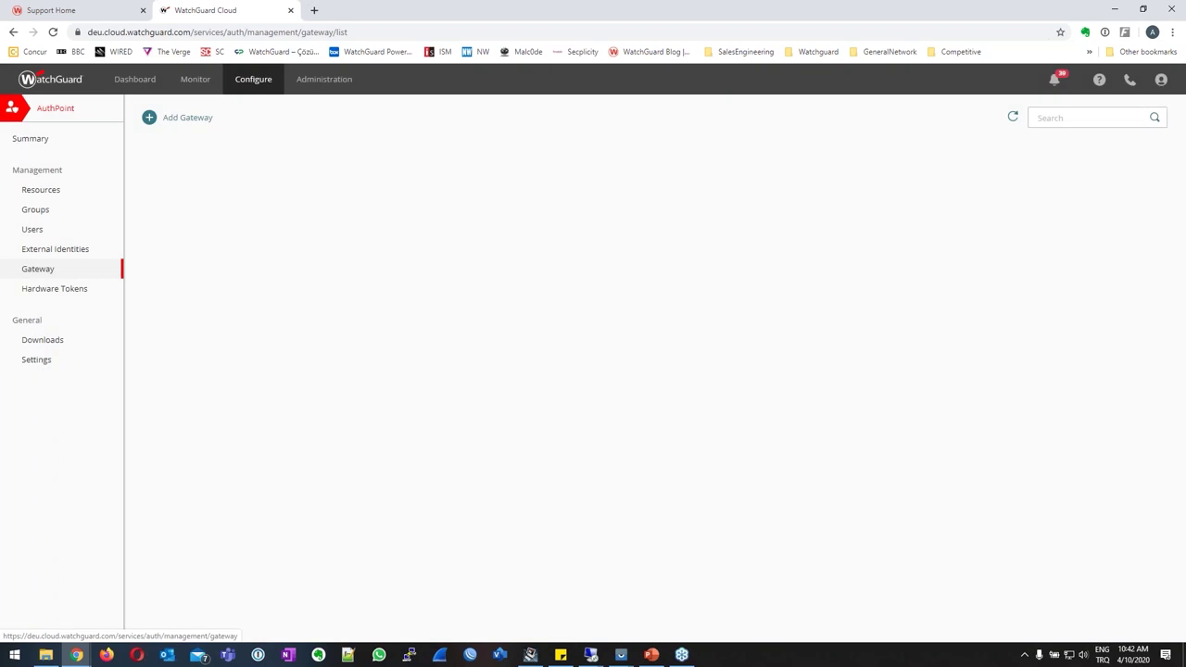
left_click(149, 120)
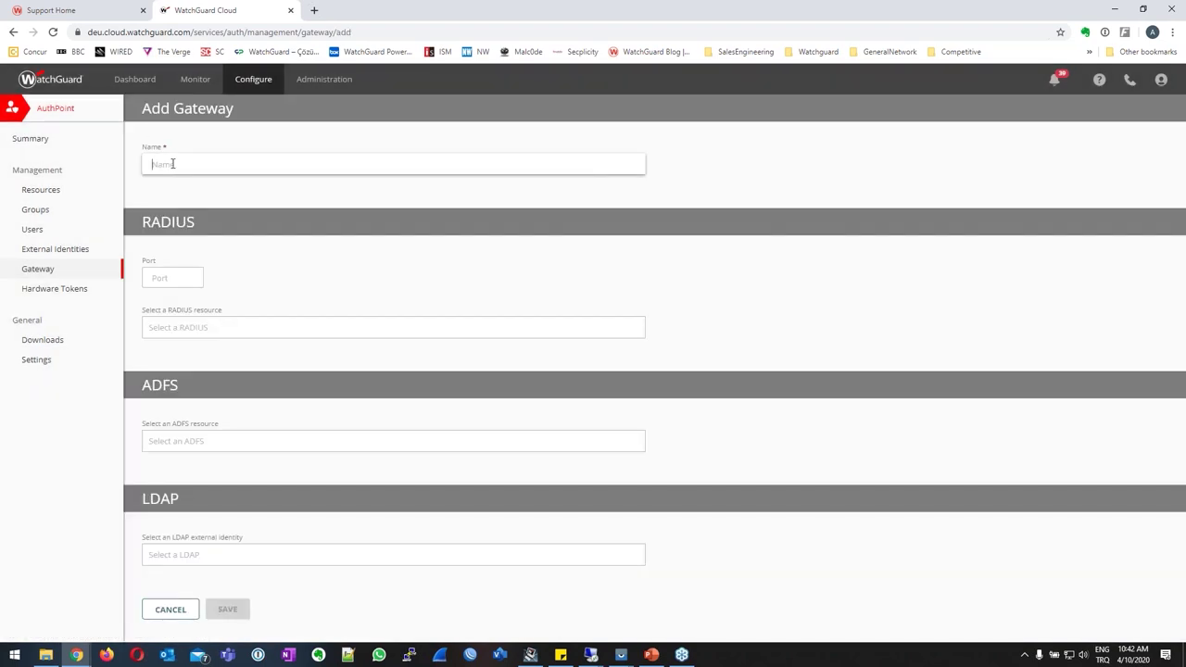
type("WebinarGW")
left_click(173, 277)
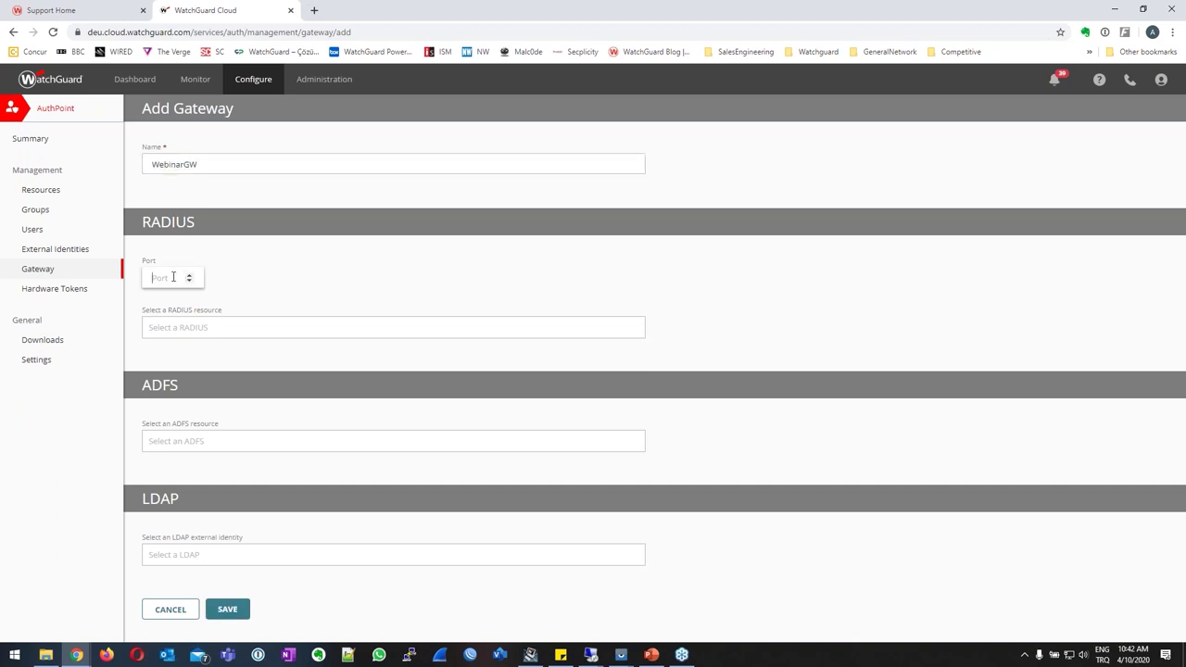
type("1812")
left_click(206, 329)
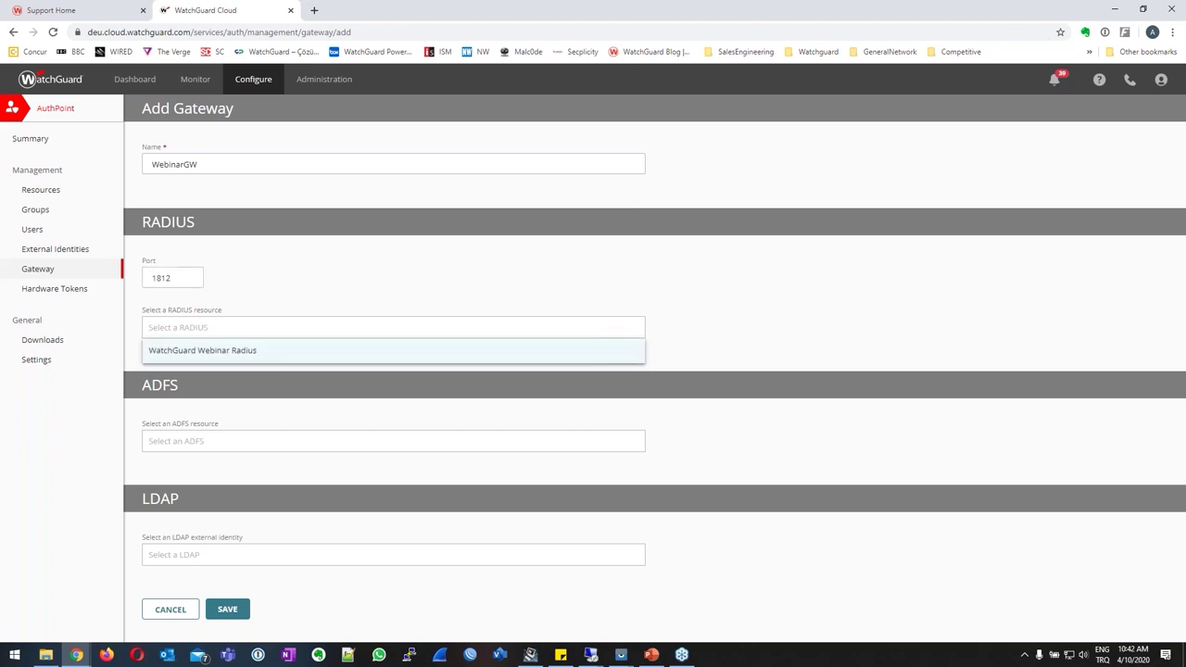
left_click(191, 351)
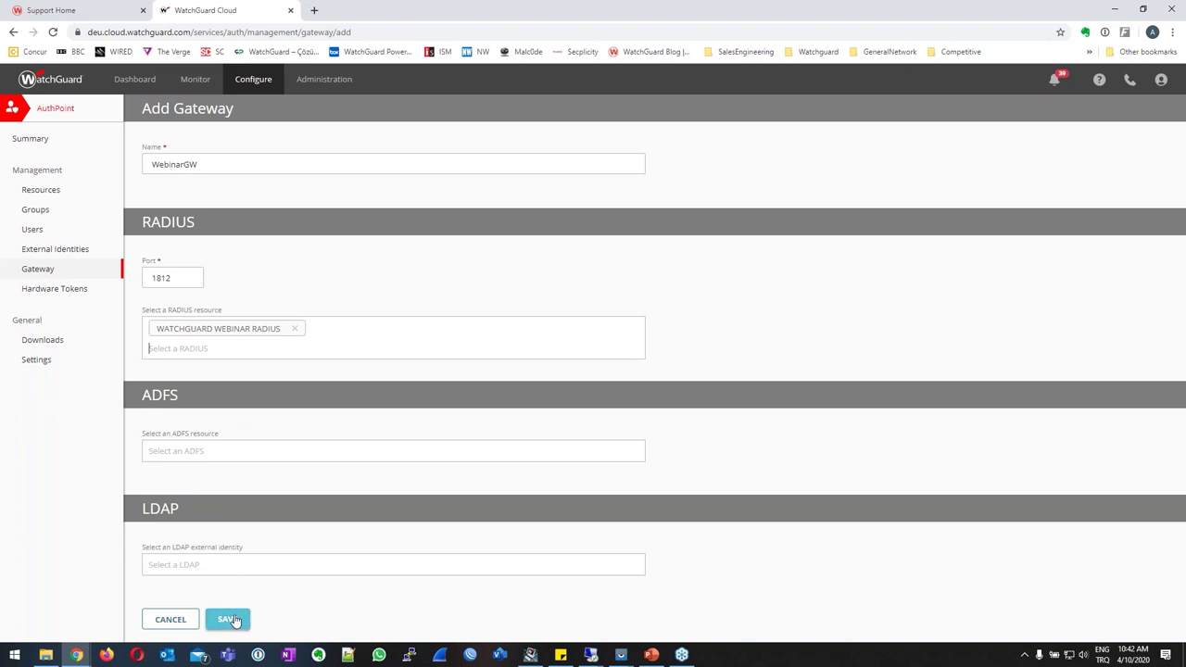
left_click(227, 619)
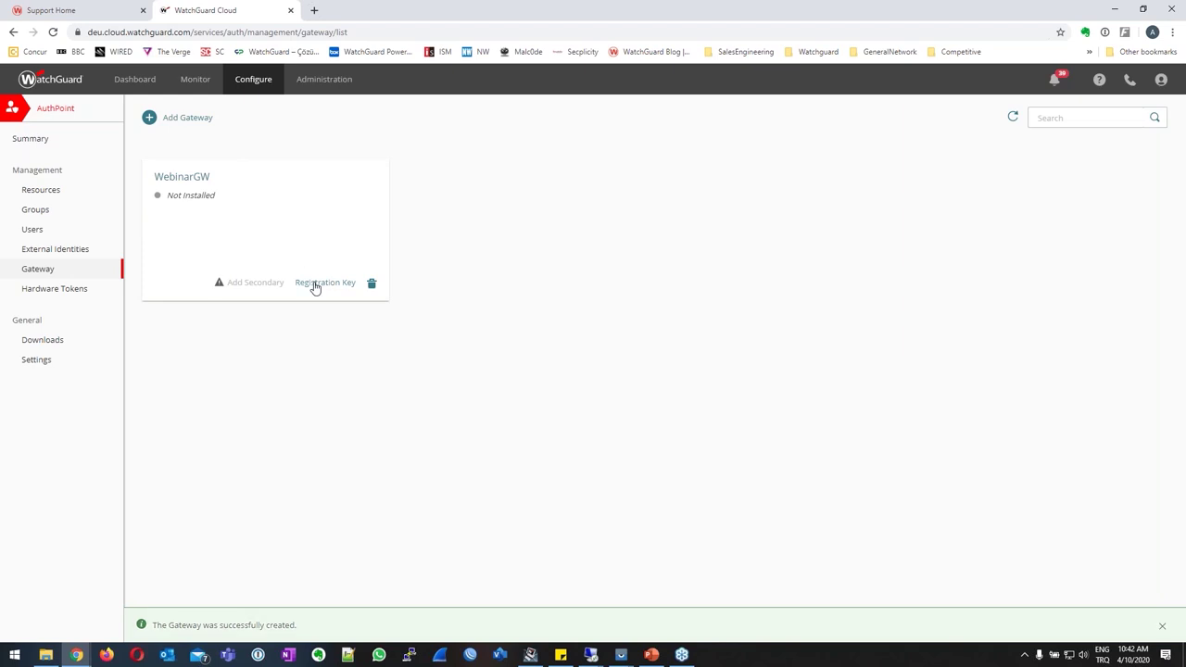
Copy WebinarGW's registration key and briefly check the 10.1.1.9 remote desktop session.
left_click(316, 285)
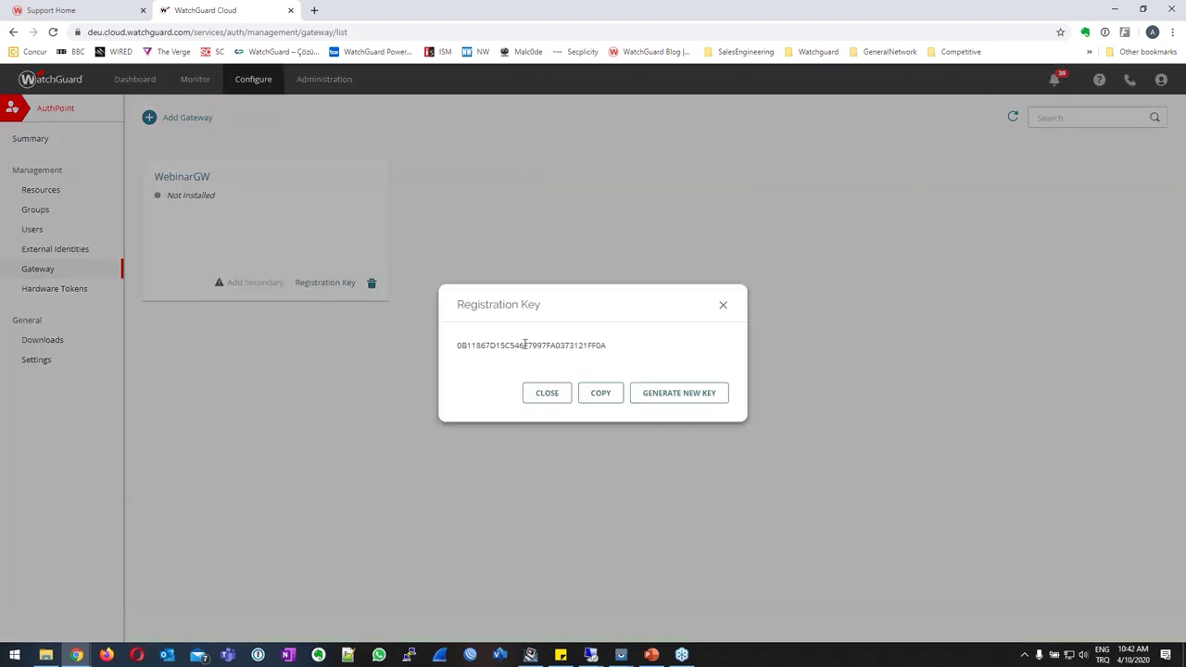
left_click(610, 395)
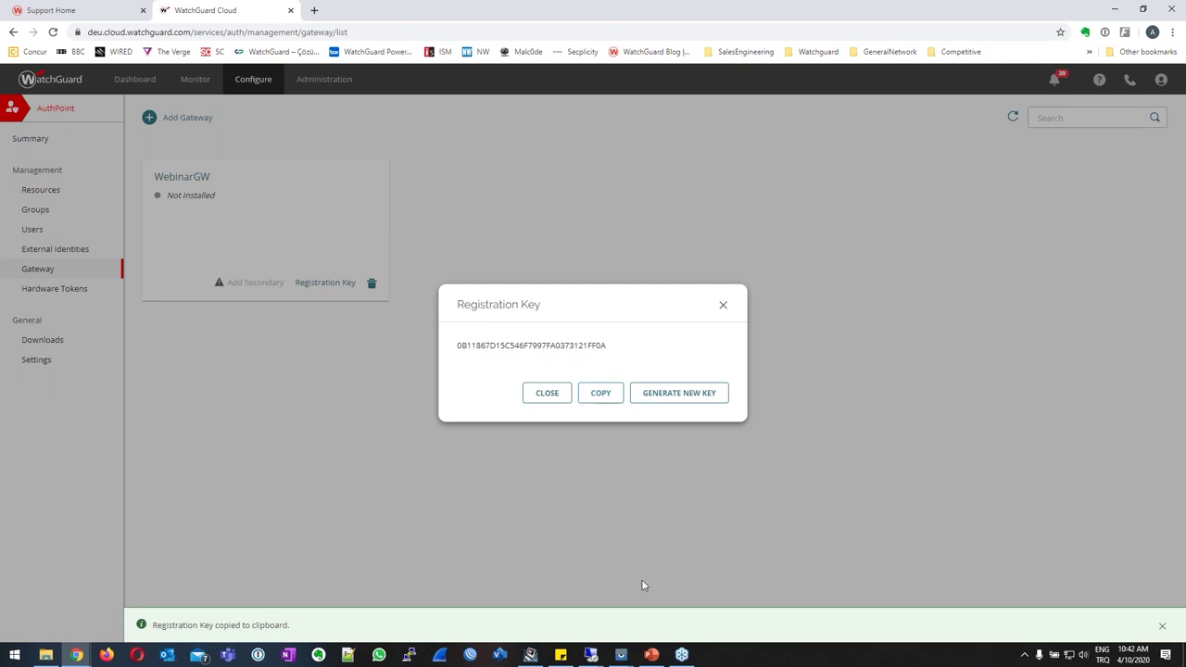
mouse_move(593, 658)
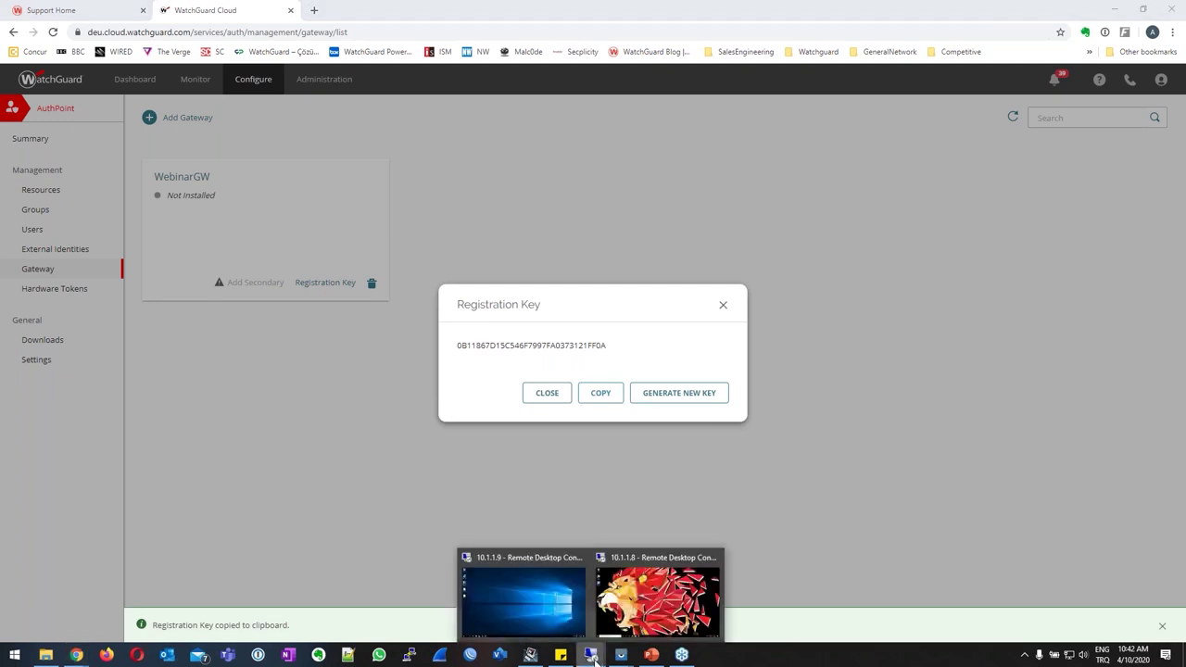
left_click(550, 608)
left_click(551, 608)
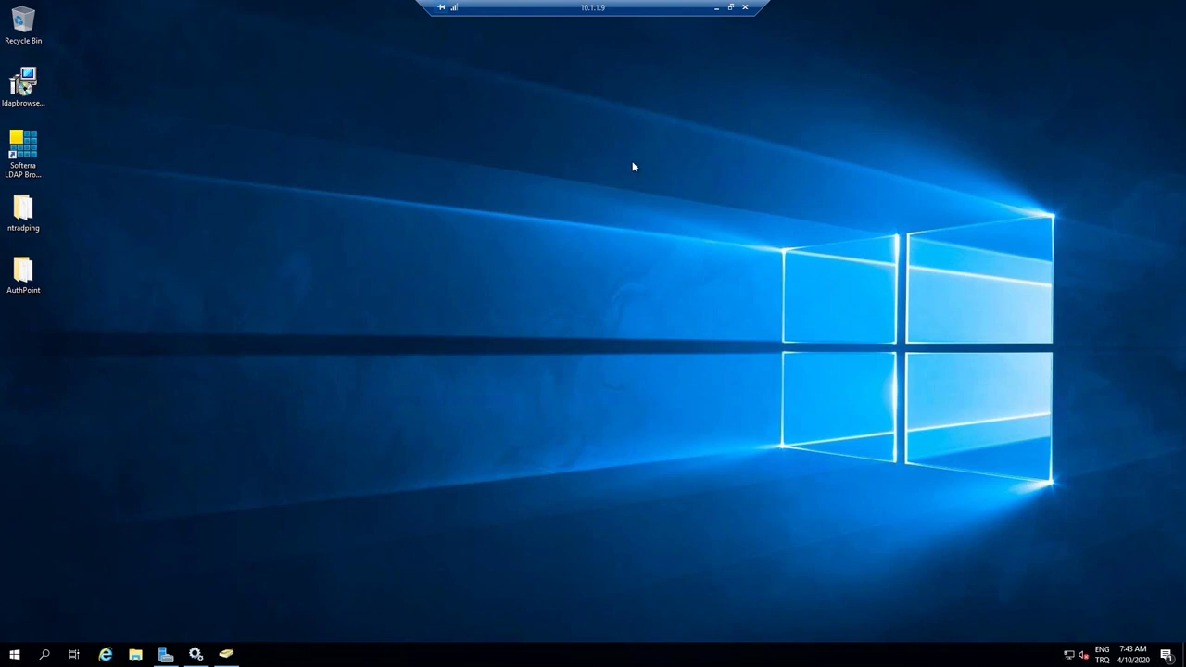
double_click(38, 273)
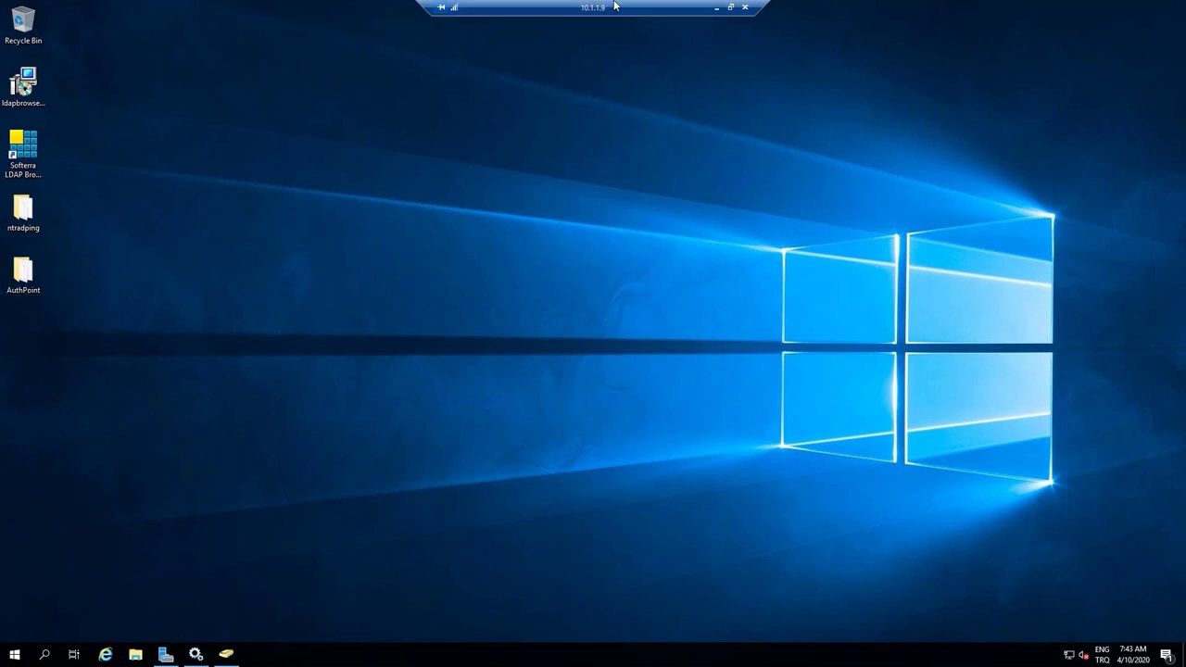
left_click(731, 6)
Copy the registration key again and close the key window.
left_click(320, 283)
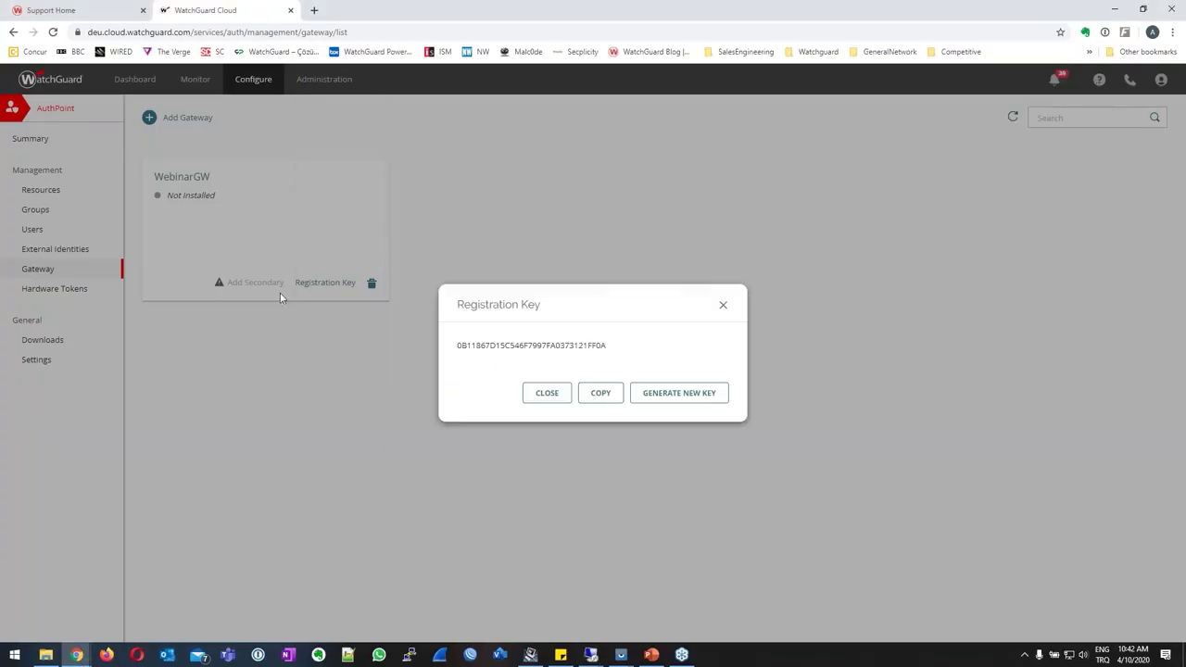
left_click(600, 393)
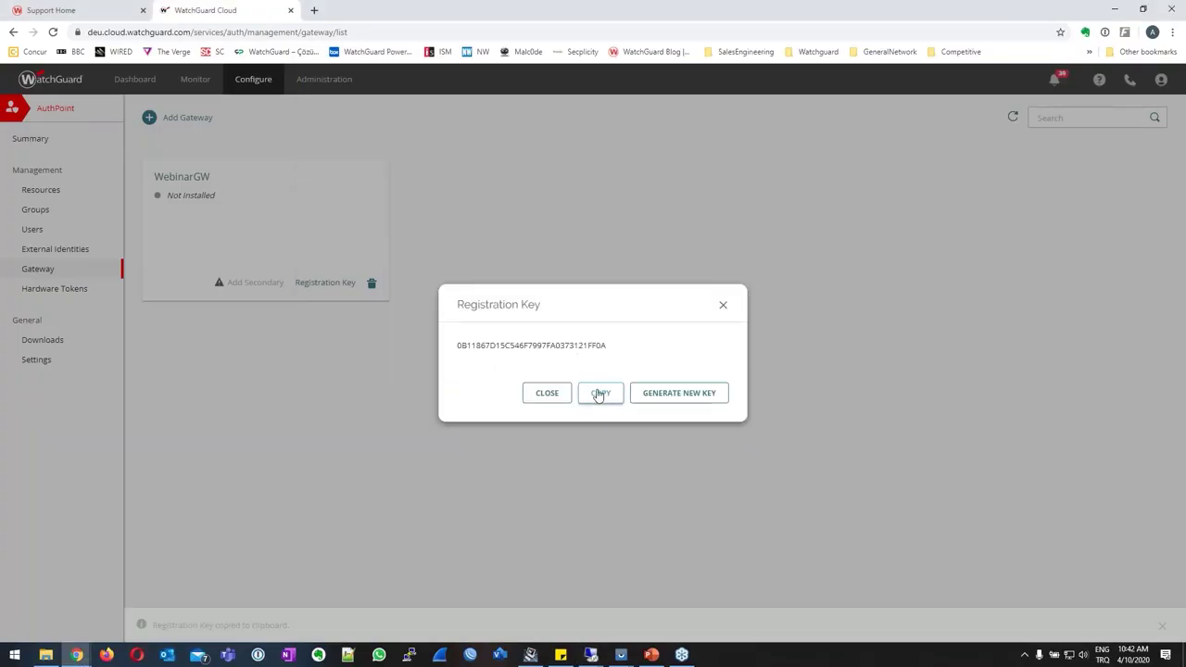
left_click(548, 394)
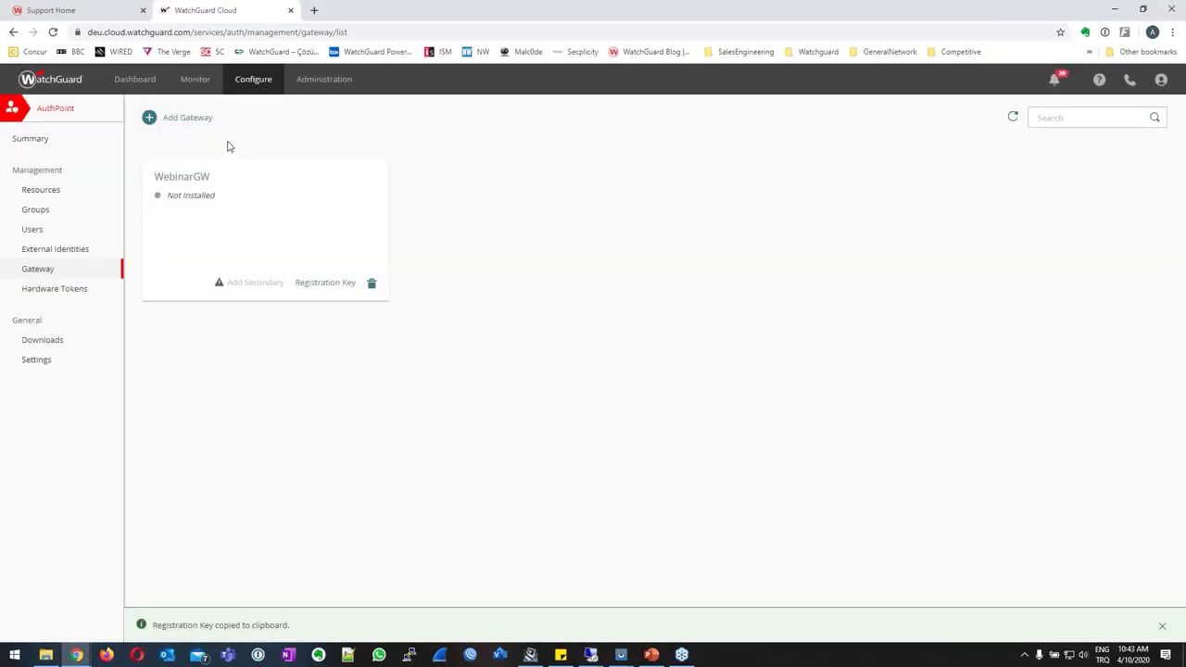
Open AuthPoint Downloads and review the AuthPoint_Gateway-5.3.1.184.msi installer and its Java JRE 8u162 requirement.
left_click(31, 340)
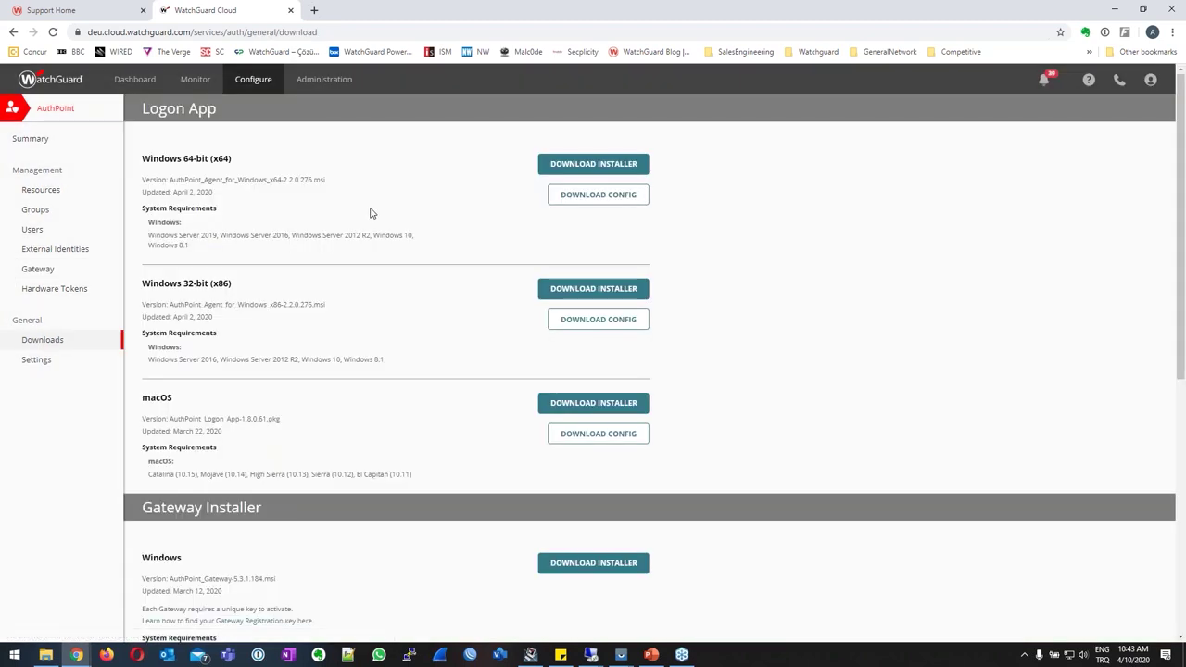
scroll(370, 213, "down", 4)
scroll(373, 220, "down", 1)
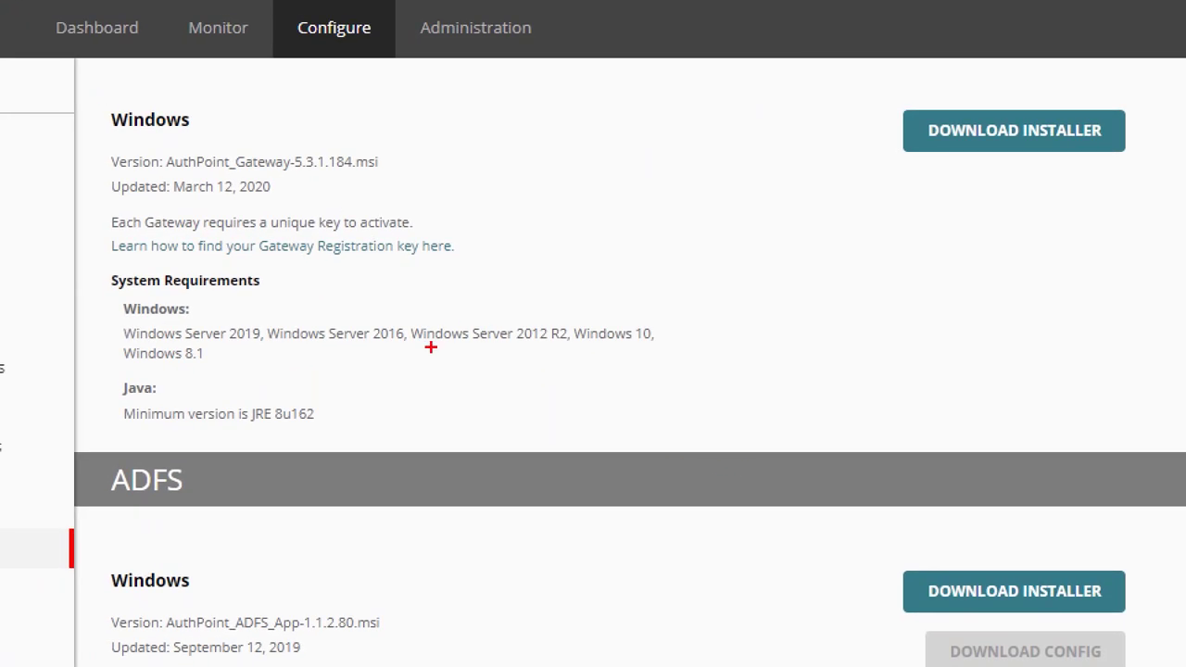
left_click_drag(118, 340, 217, 364)
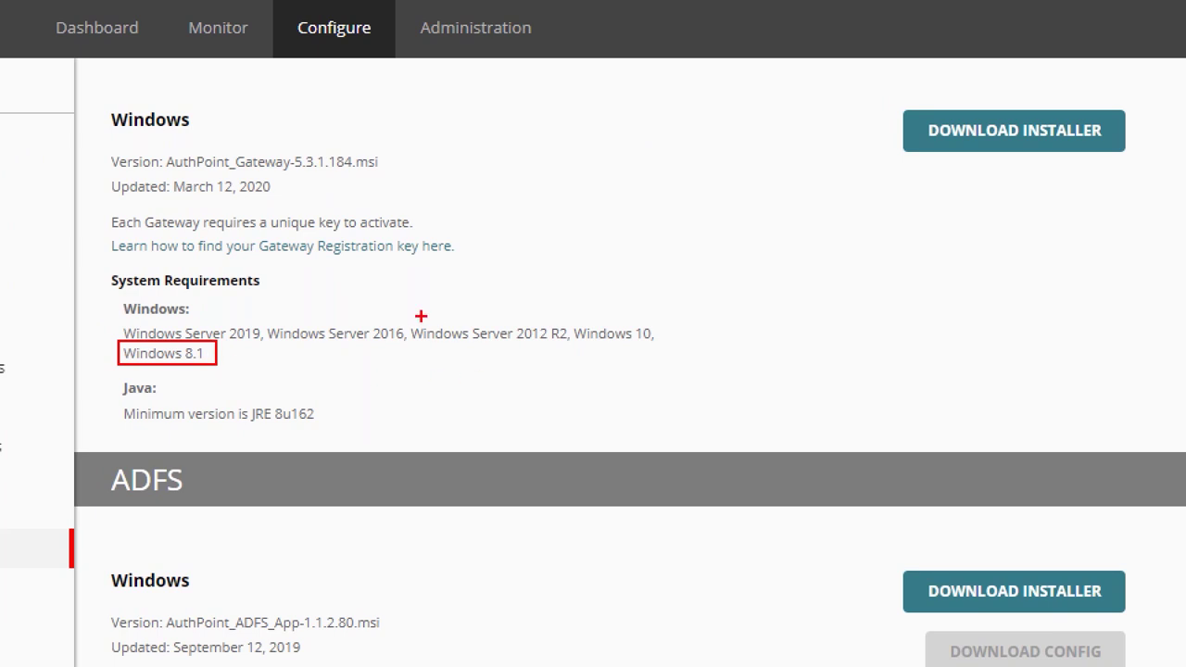
mouse_move(405, 316)
left_mouse_down()
mouse_move(430, 340)
mouse_move(553, 357)
mouse_move(569, 342)
left_mouse_up()
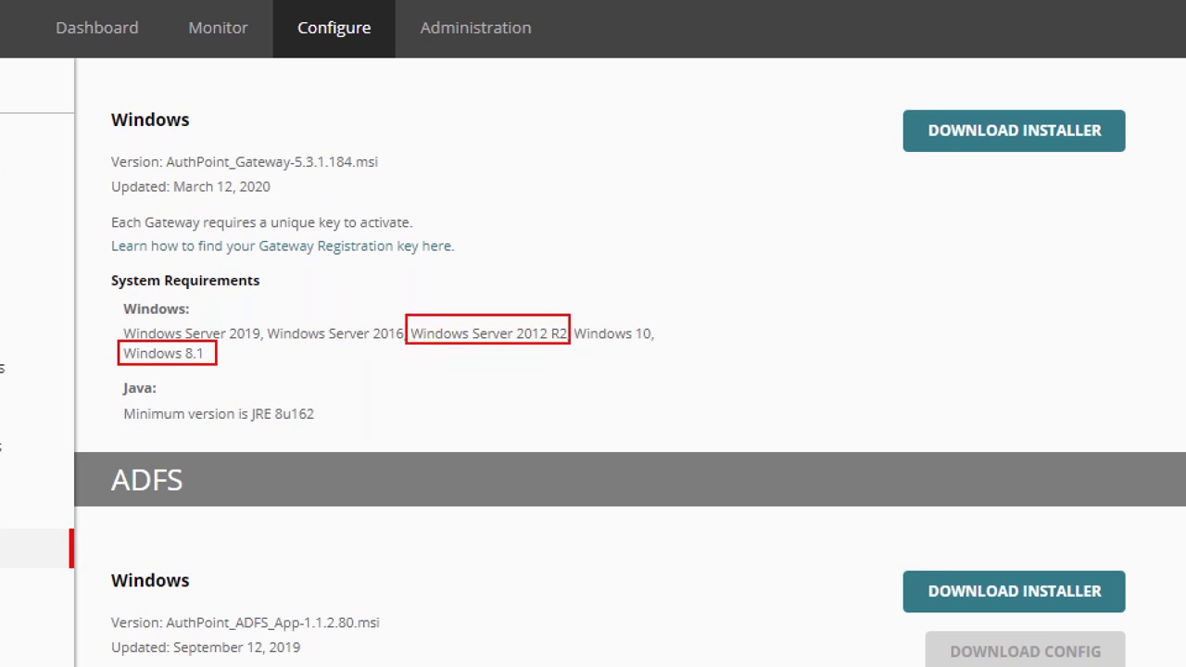
mouse_move(117, 399)
left_mouse_down()
mouse_move(180, 428)
mouse_move(334, 439)
left_mouse_up()
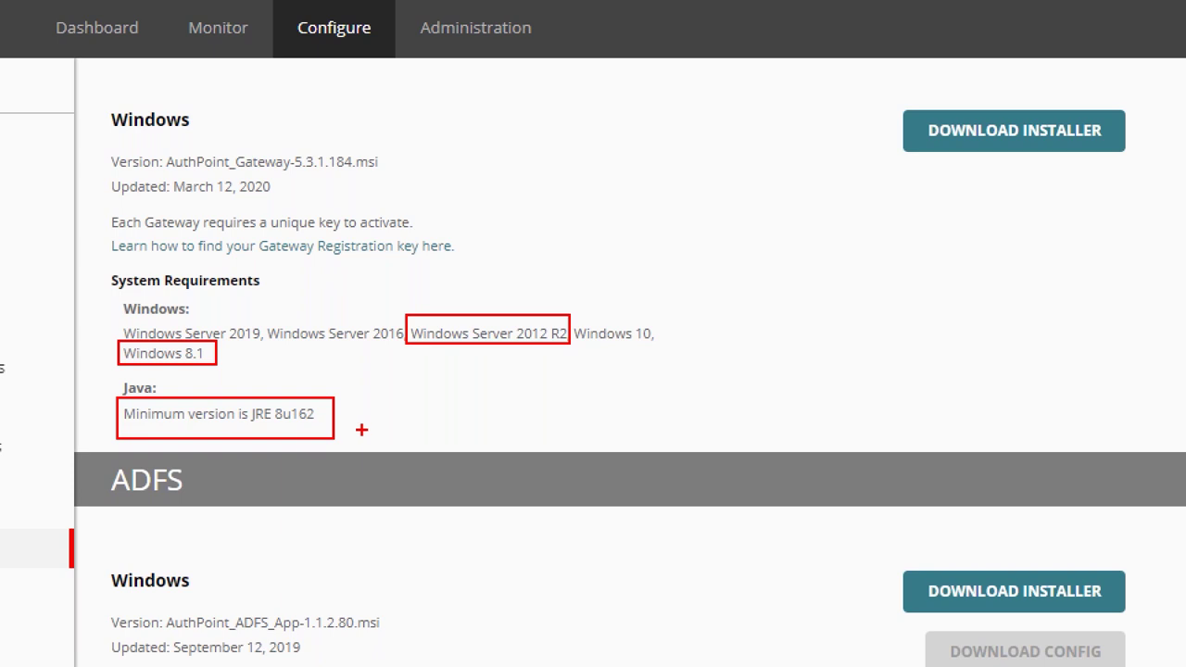
key("Escape")
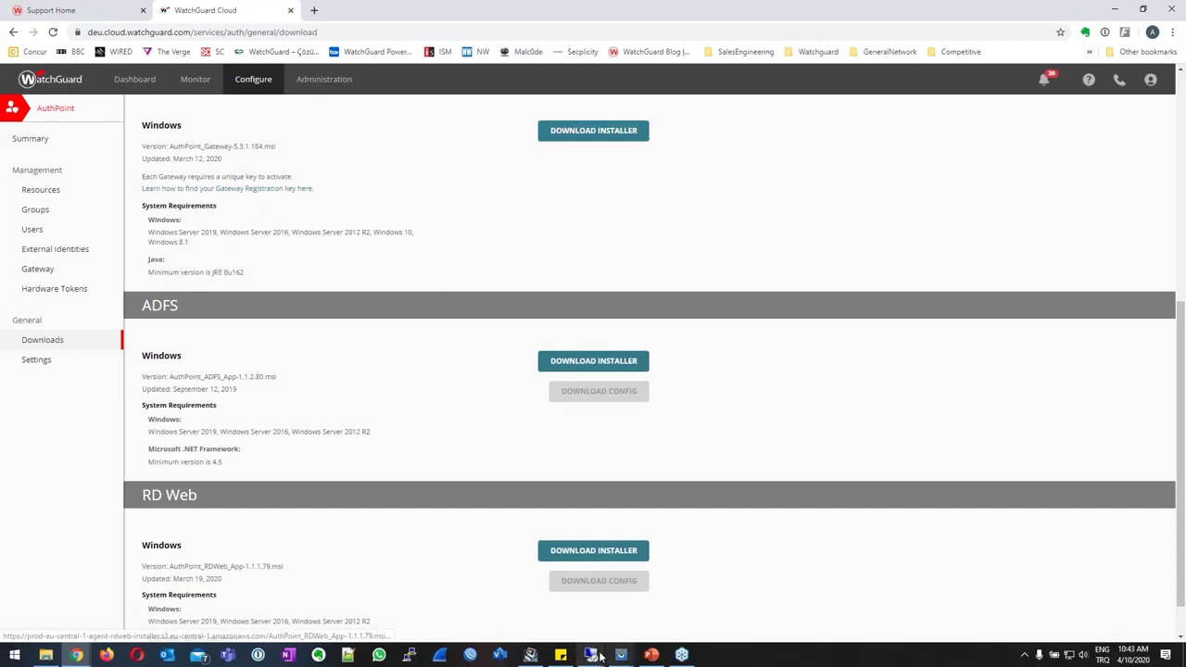
Bring the remote server session to the front and make it fill the screen.
mouse_move(592, 656)
left_click(524, 596)
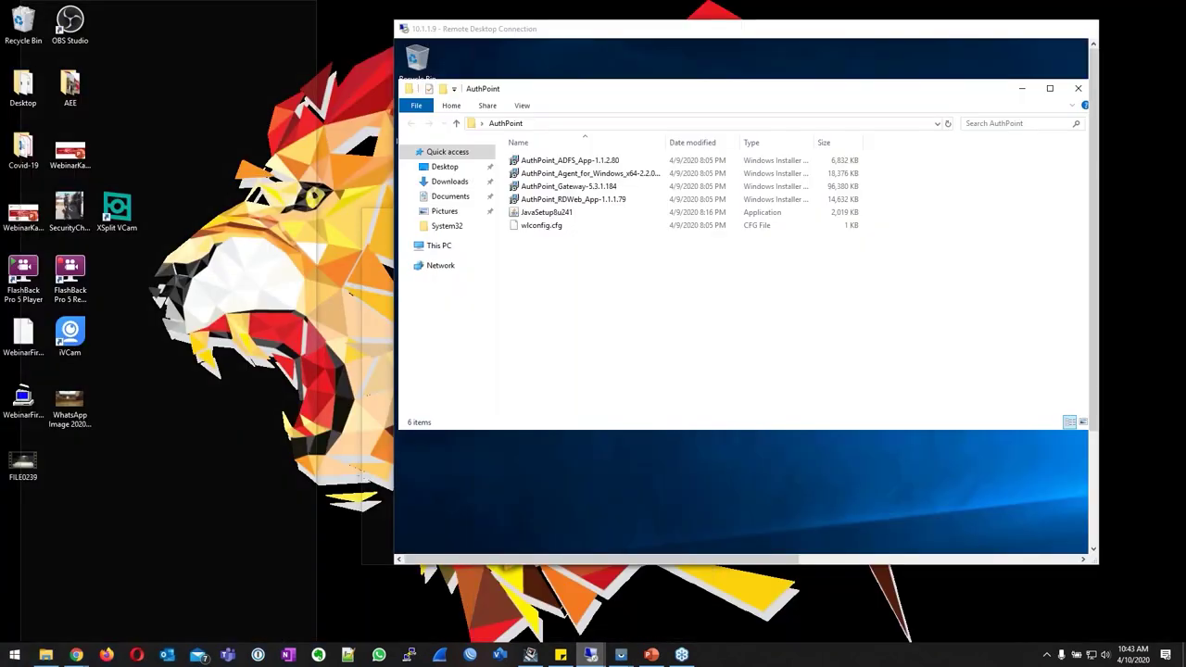
double_click(692, 31)
Launch the AuthPoint Gateway 5.3.1.184 installer, paste the registration key and start installing.
left_click(153, 176)
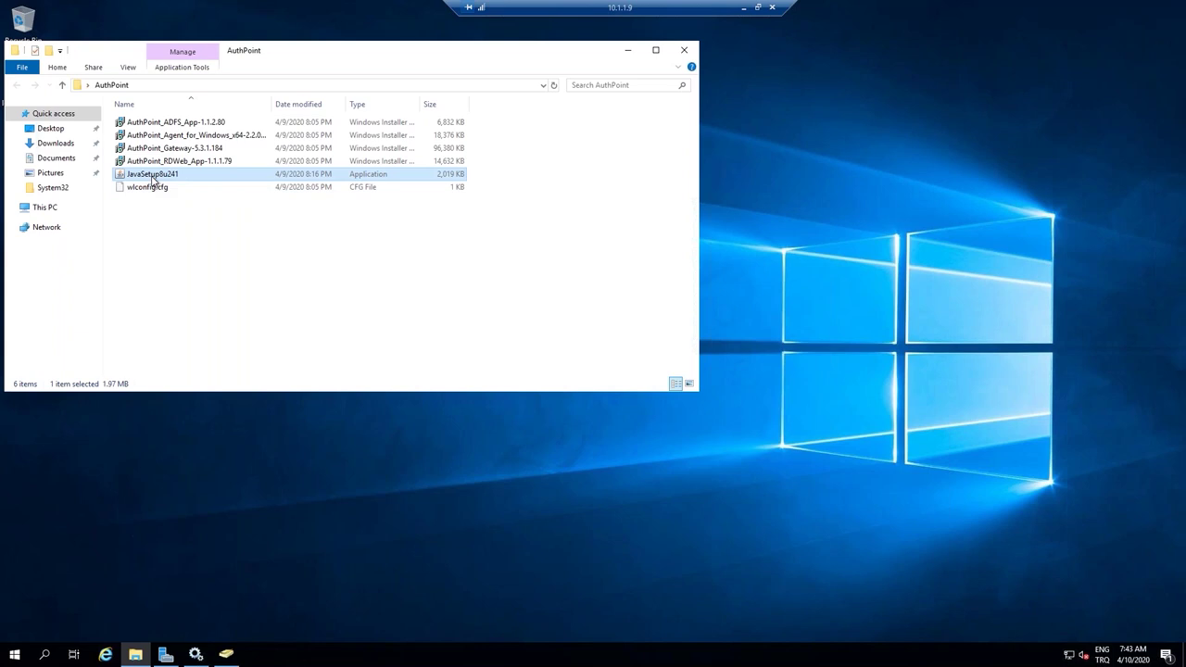
double_click(169, 149)
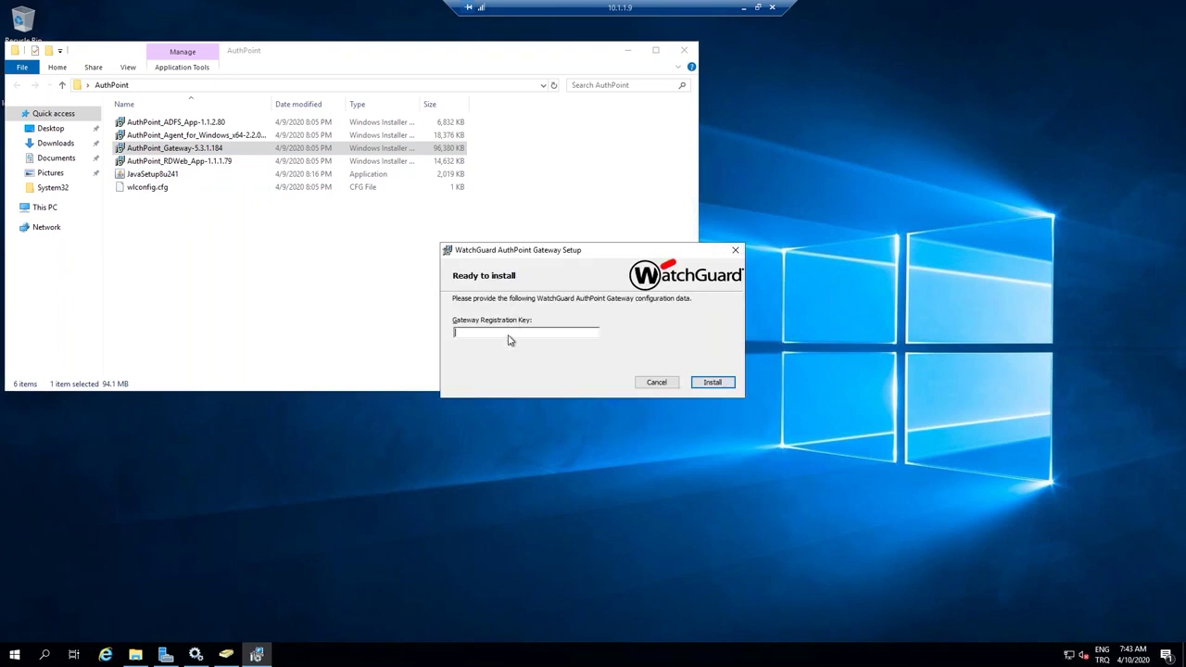
key("ctrl+v")
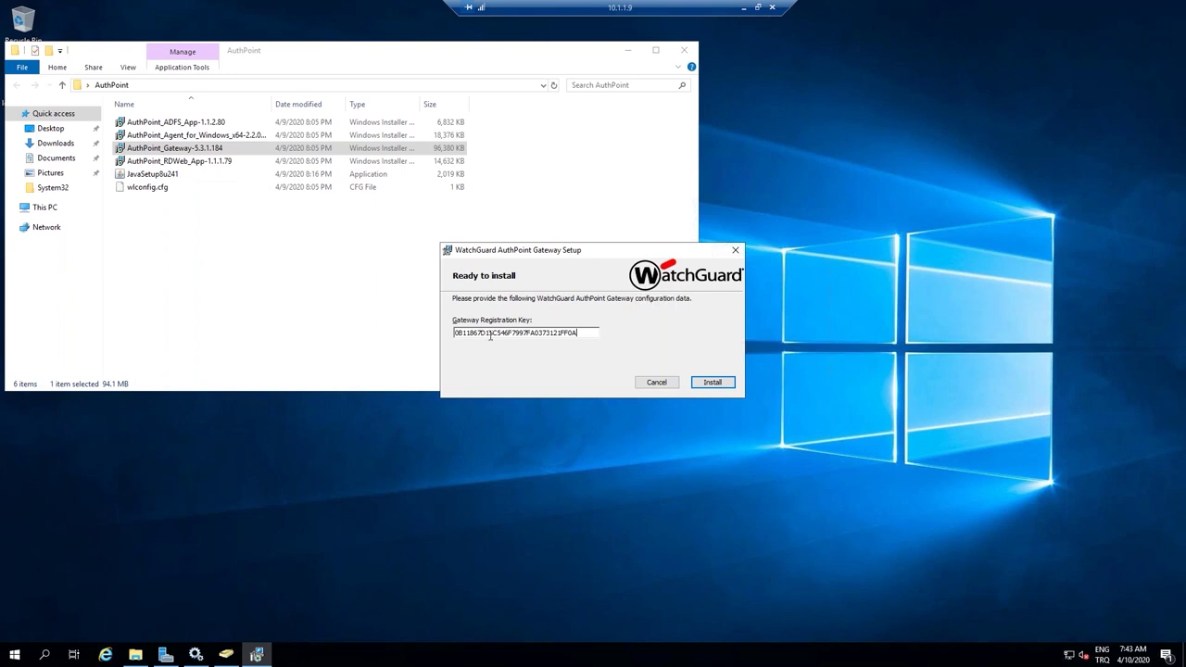
left_click_drag(578, 332, 441, 331)
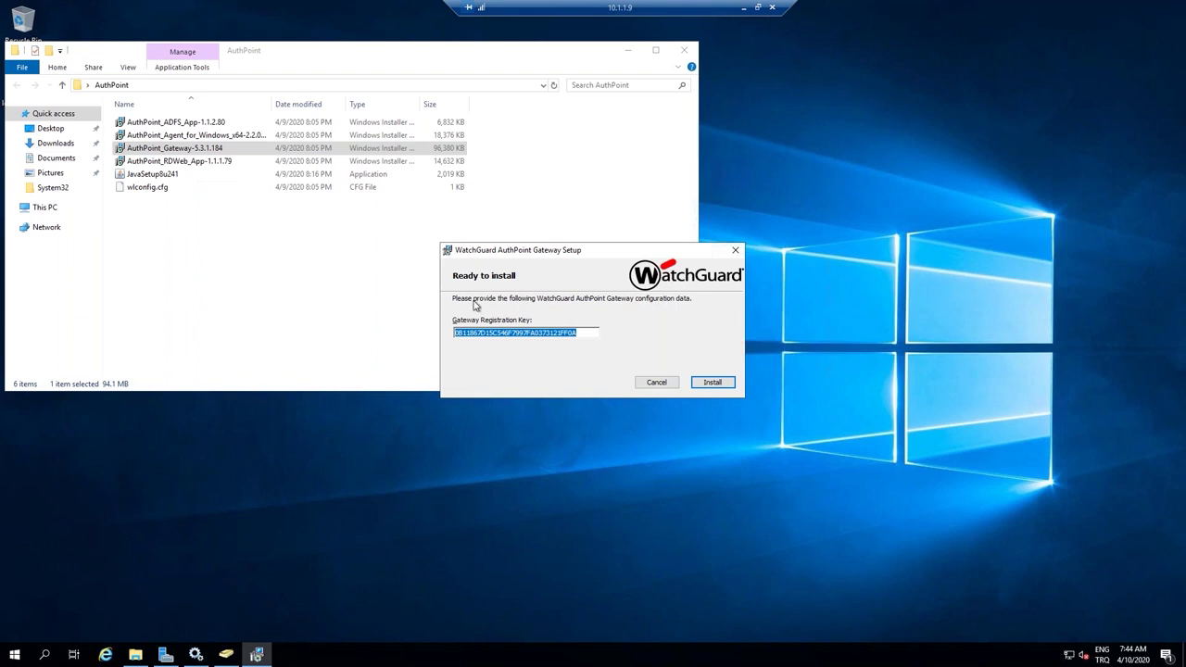
left_click(721, 384)
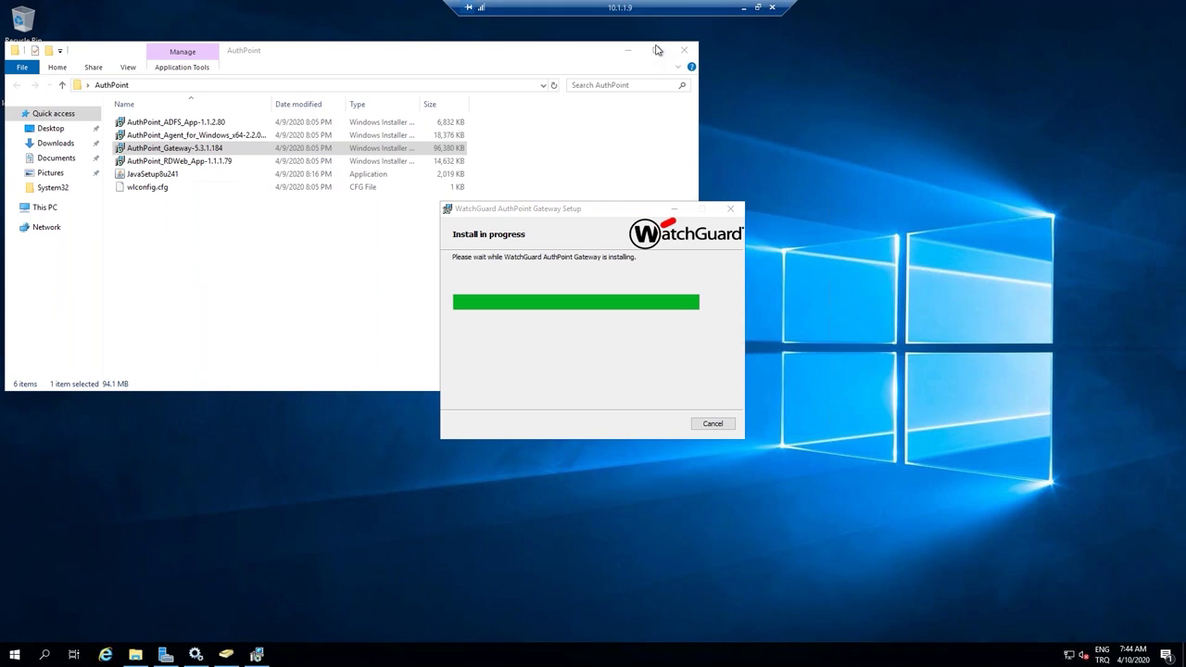
Open Windows Defender Firewall via a Start search for 'firew', finish the gateway installer, then close the firewall window.
left_click(18, 650)
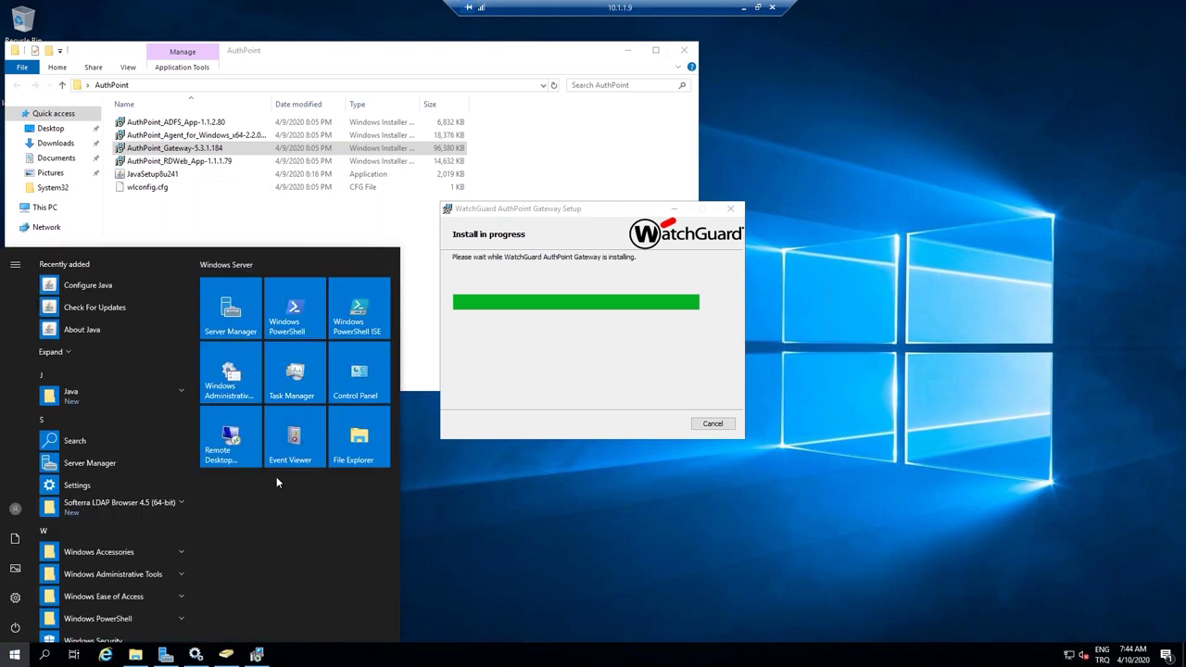
type("firew")
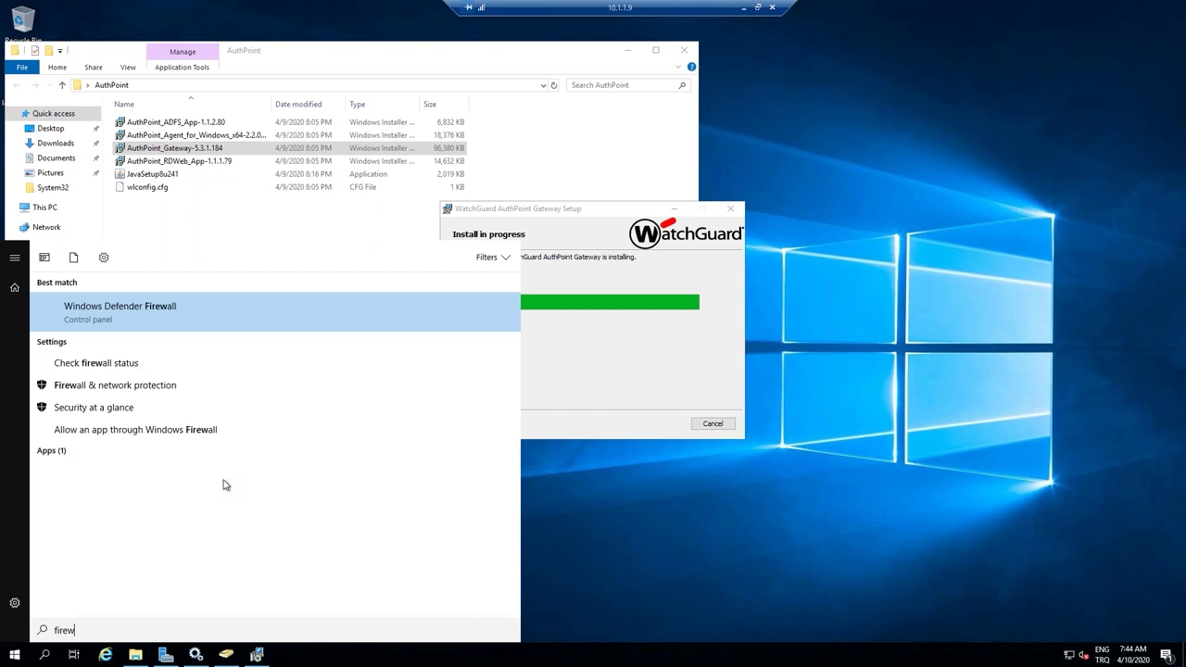
left_click(188, 320)
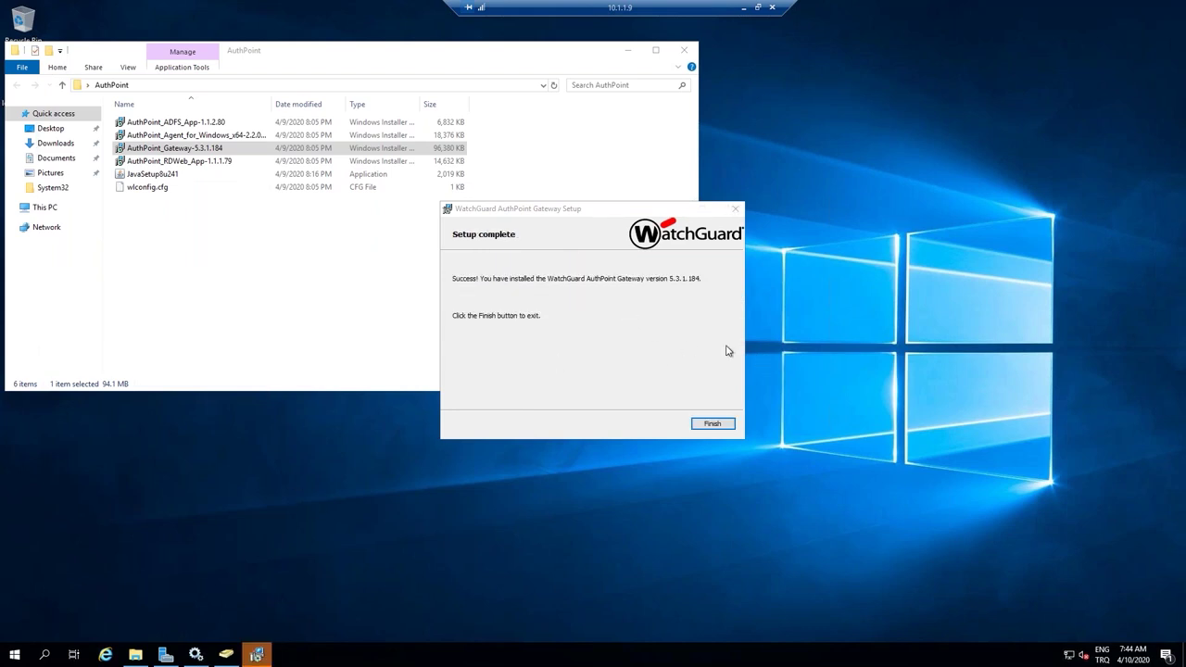
left_click(712, 425)
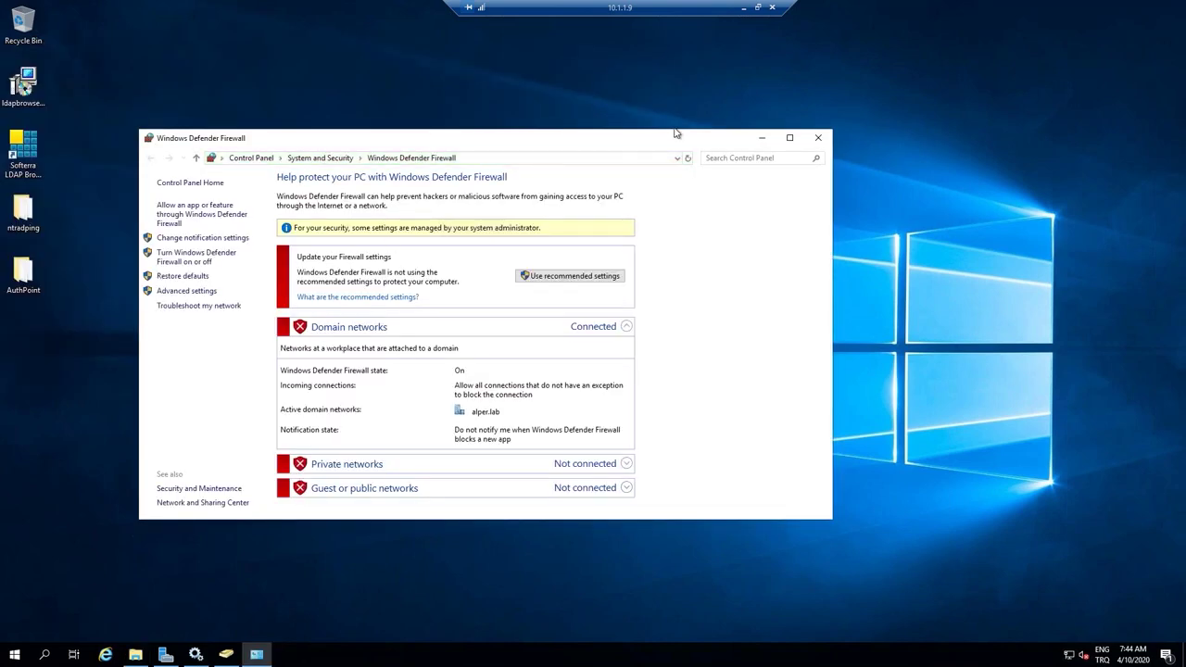
left_click(818, 139)
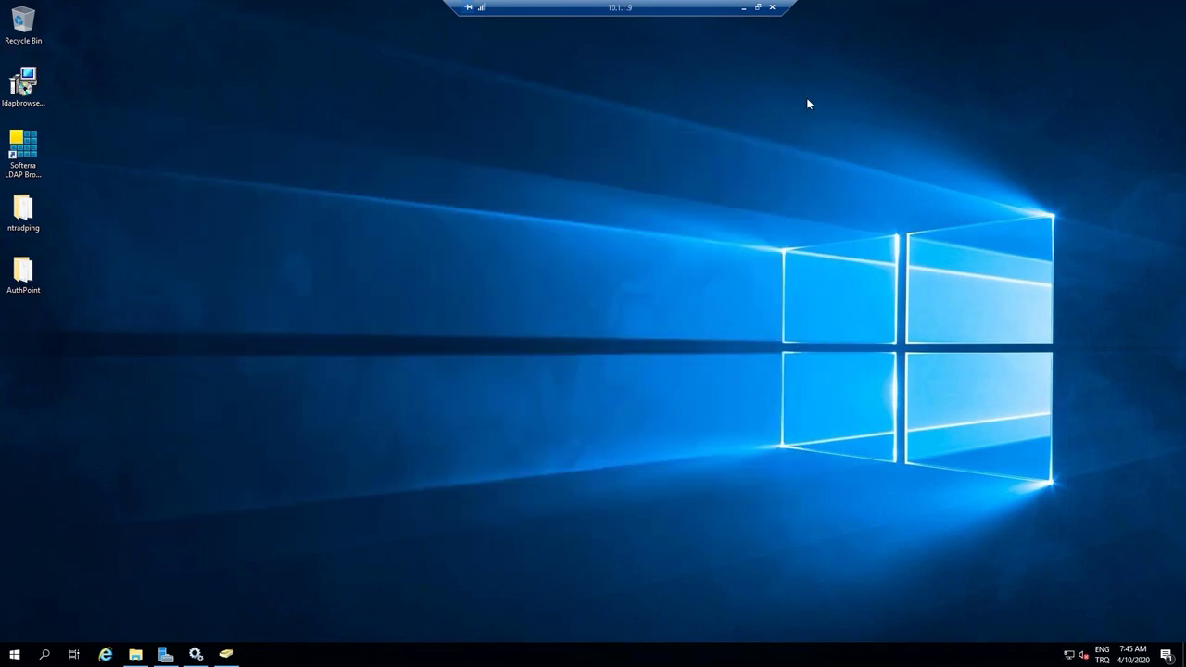
Back in the browser, open the AuthPoint gateway list and select WebinarGW's IP address 10.1.1.9.
left_click(747, 6)
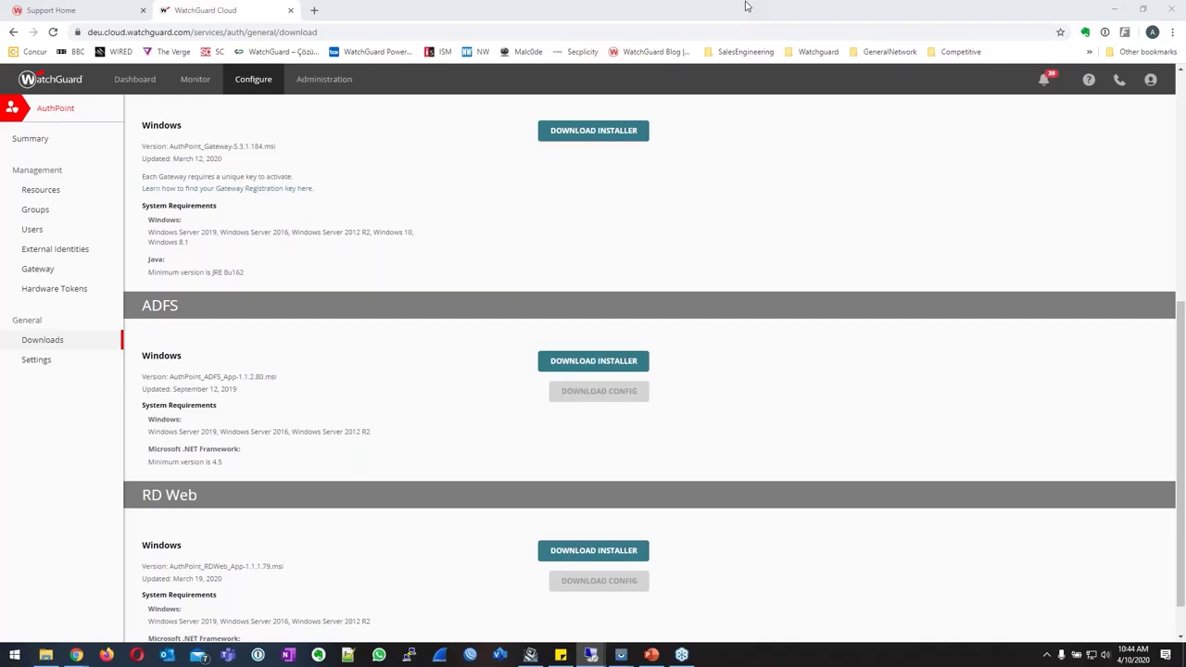
left_click(53, 271)
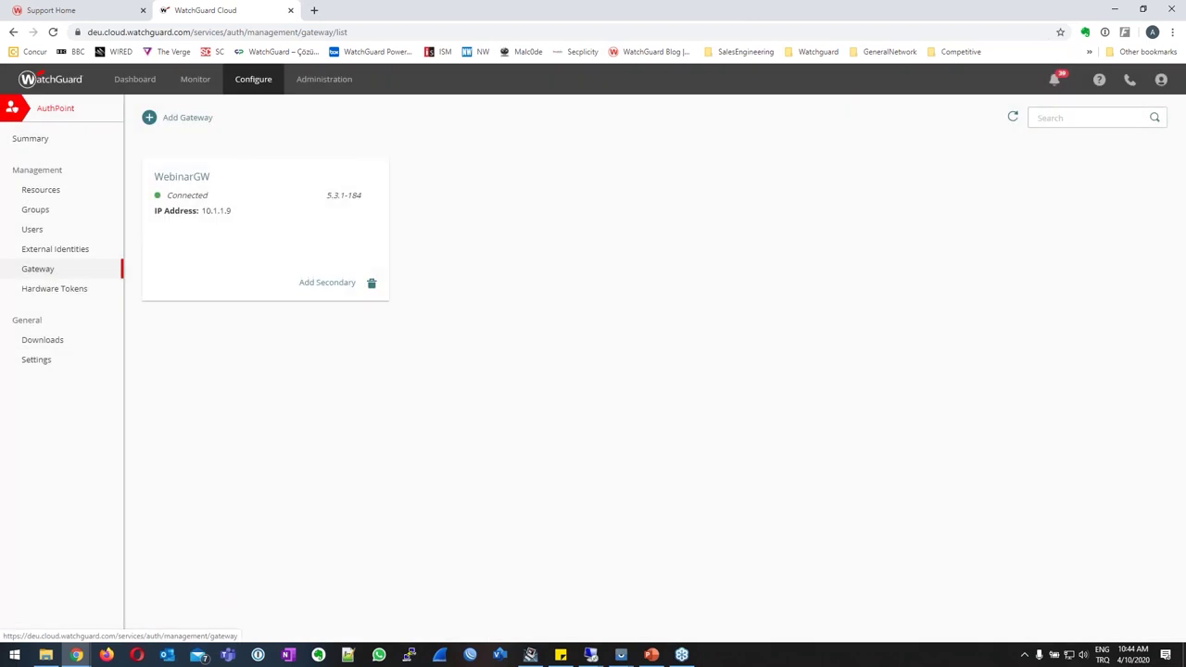
double_click(186, 196)
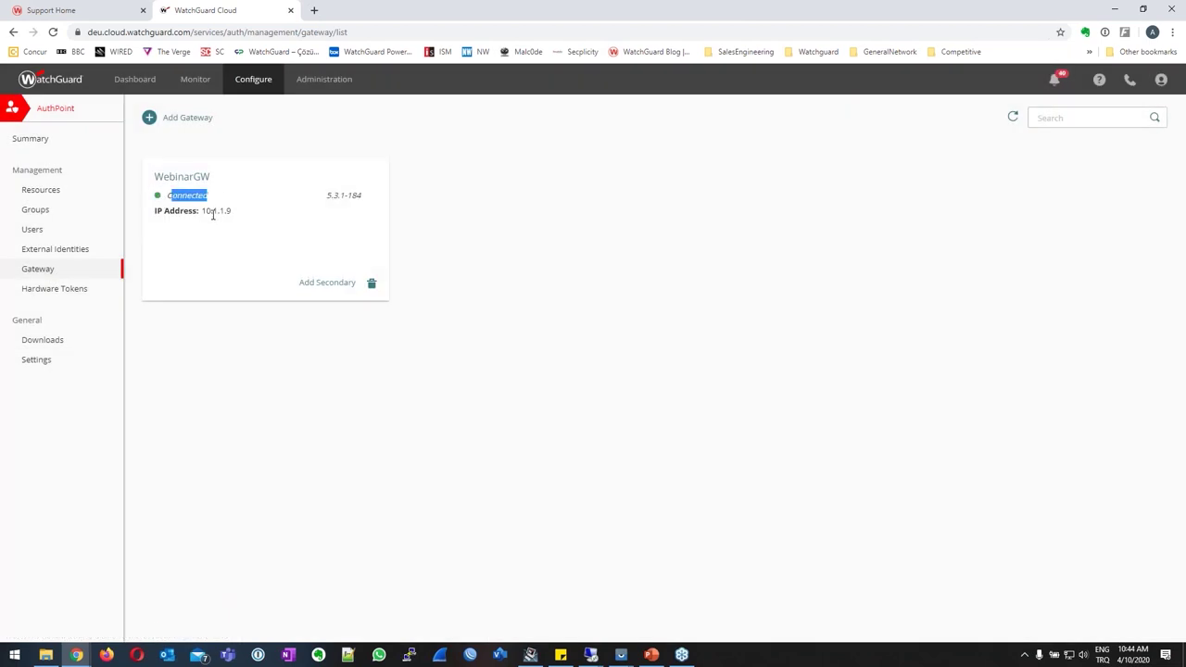
mouse_move(203, 211)
left_mouse_down()
mouse_move(244, 214)
mouse_move(201, 213)
left_mouse_up()
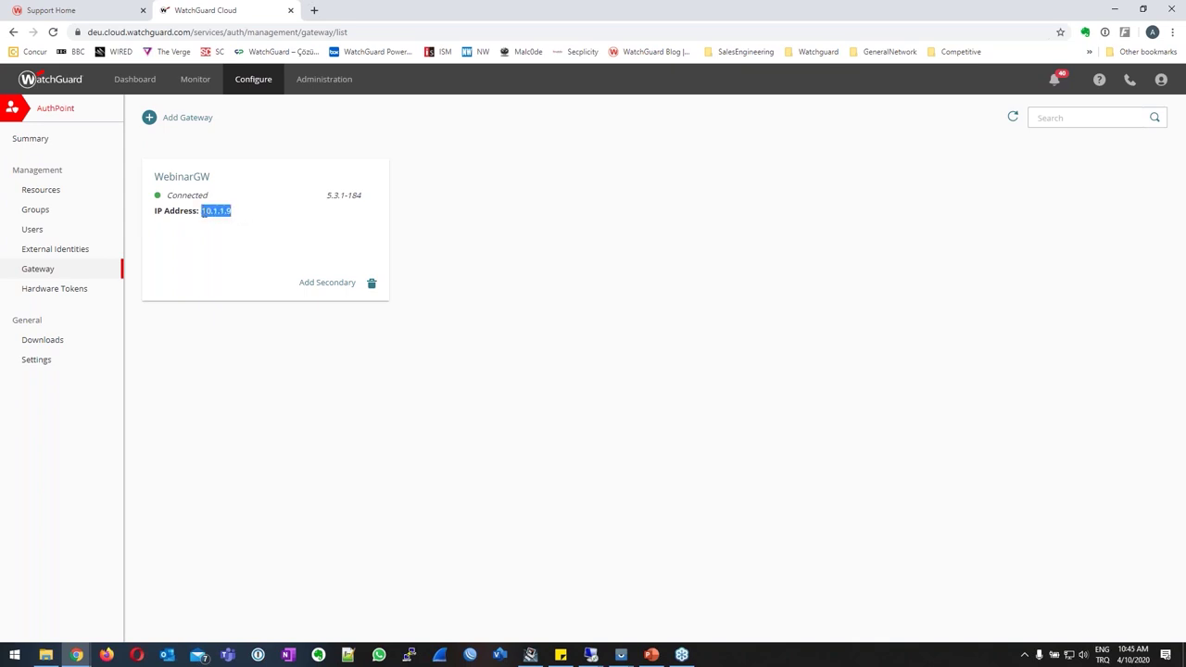
Launch Fireware Policy Manager for the FireboxAzure device from WatchGuard System Manager.
left_click(530, 656)
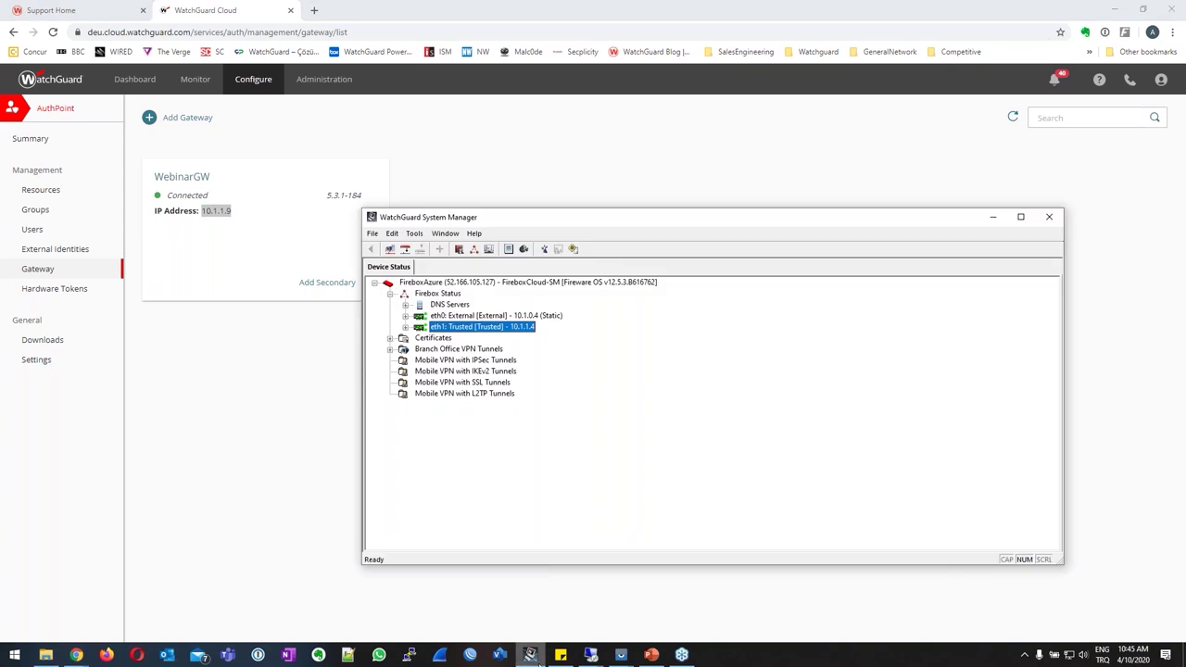
left_click(489, 285)
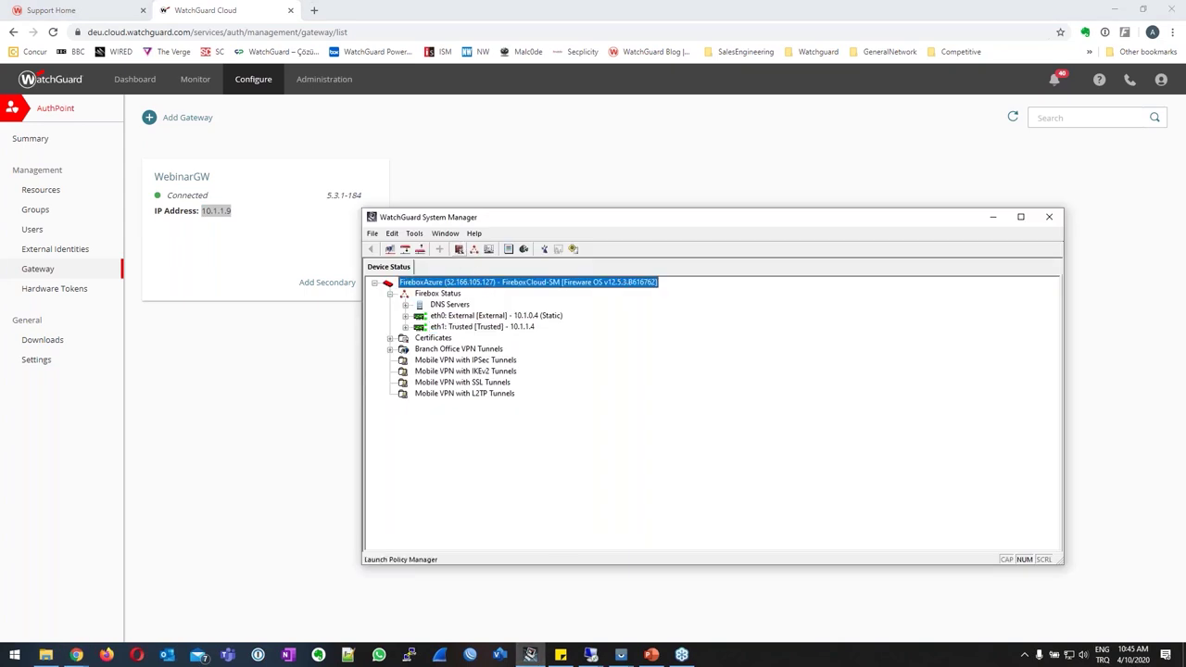
left_click(460, 249)
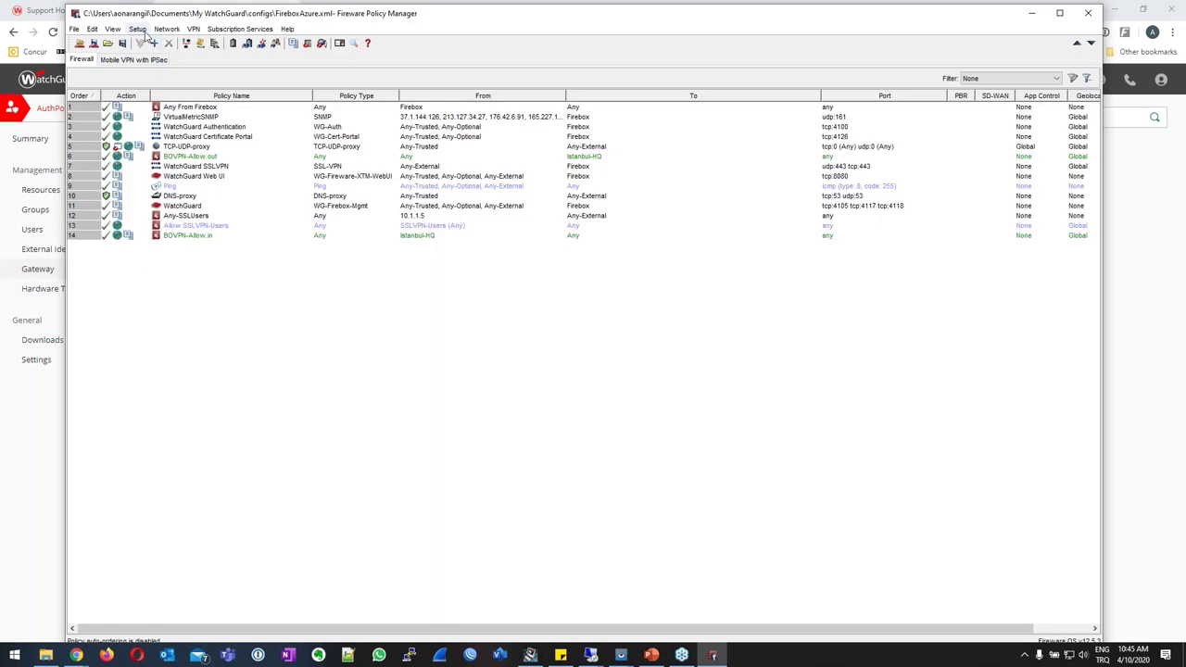
Under Authentication Servers, add a new RADIUS server with domain name RADIUS.
left_click(138, 29)
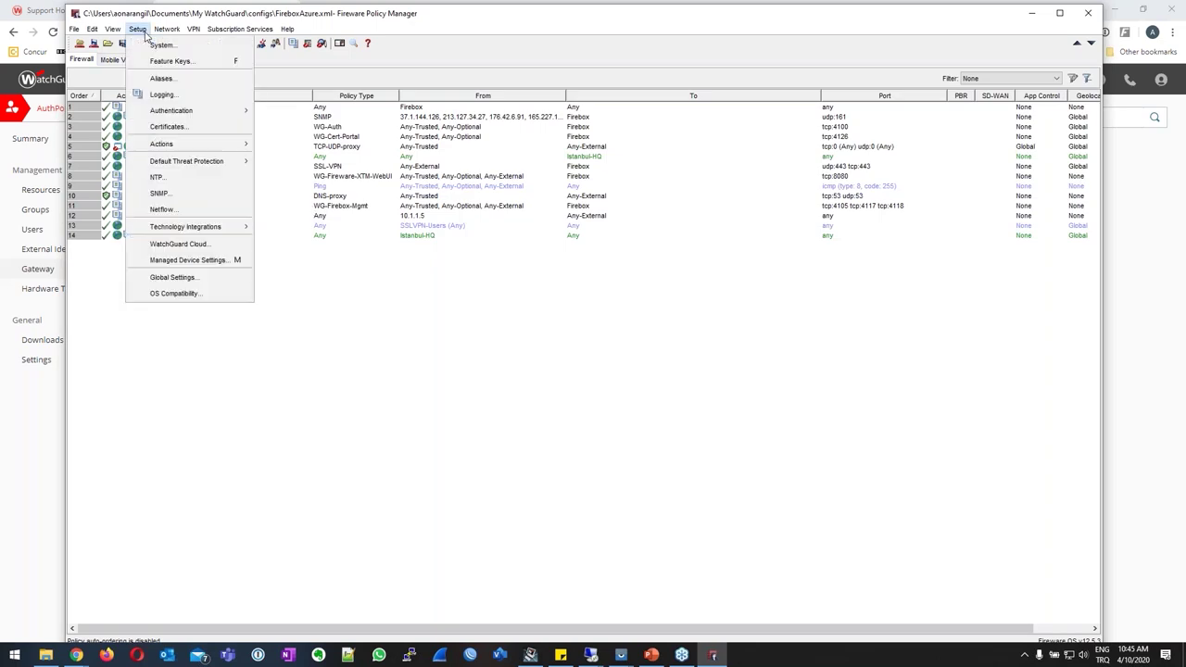
mouse_move(170, 112)
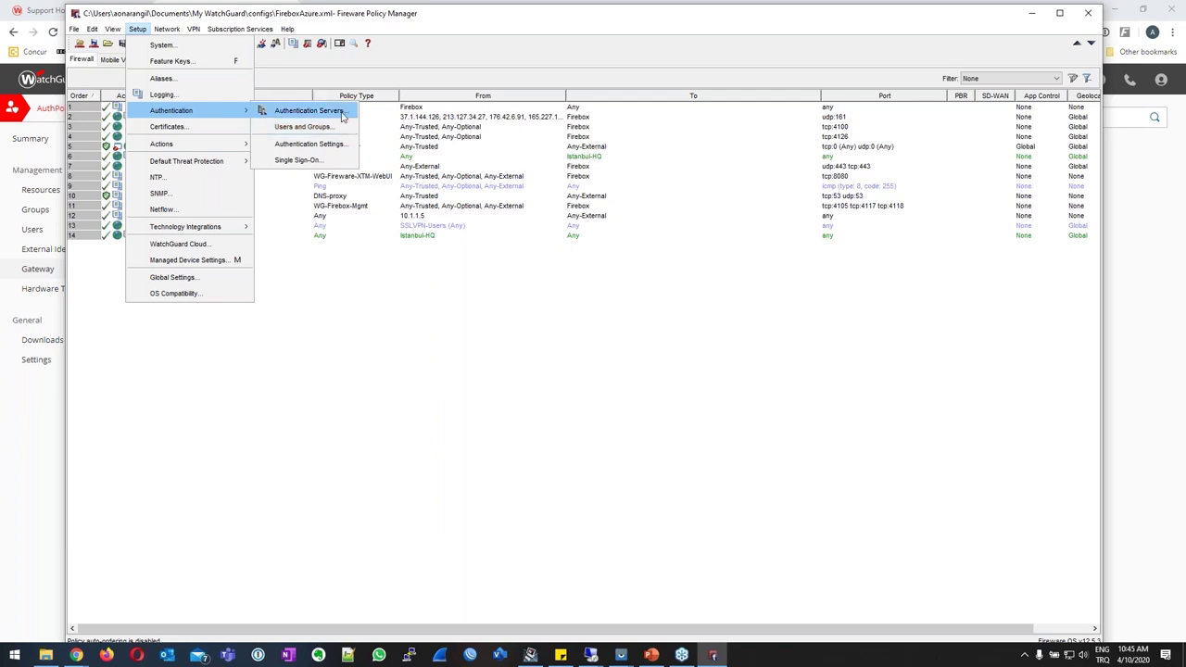
left_click(342, 116)
left_click(506, 184)
left_click(693, 229)
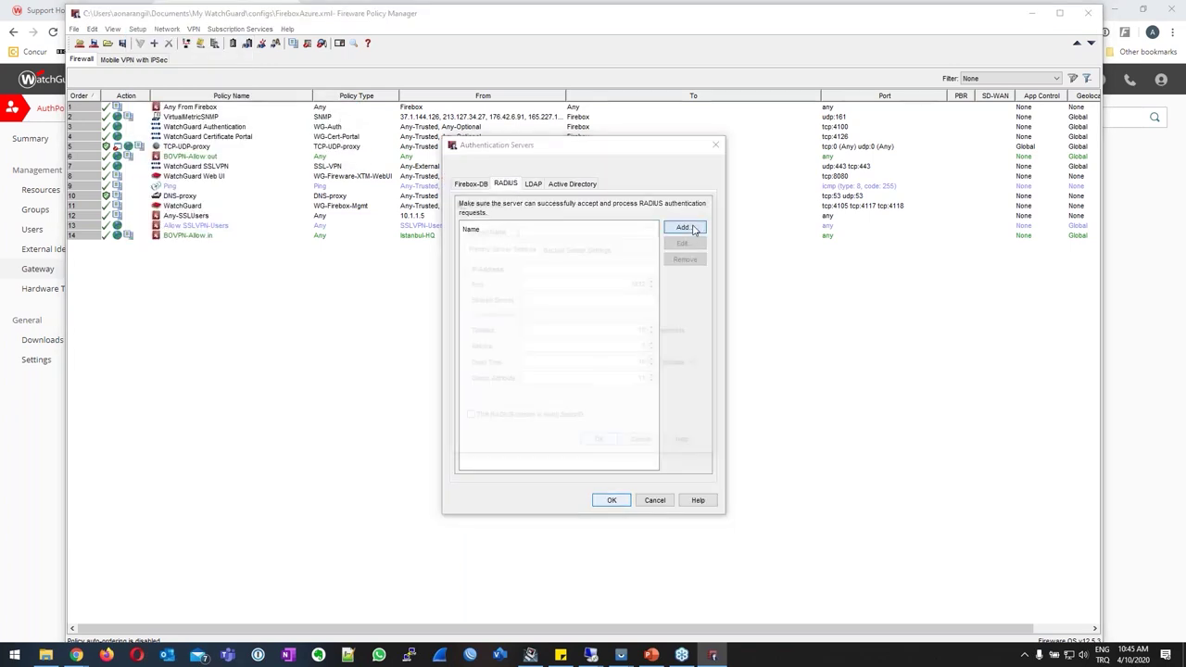
type("RAD")
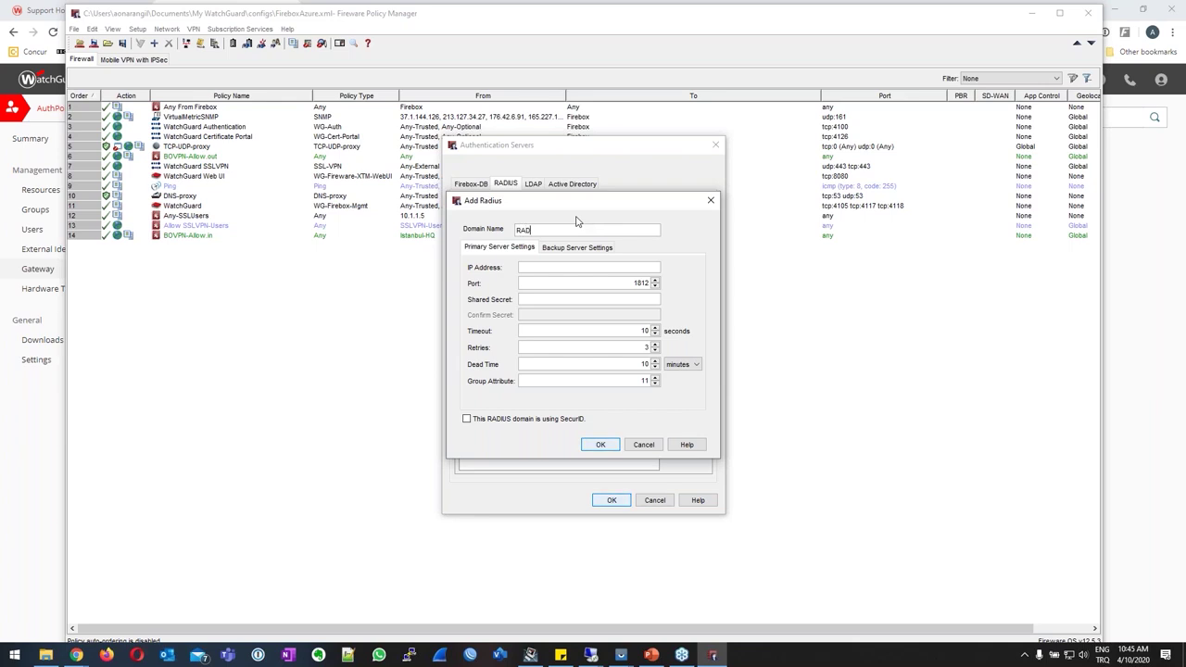
type("IUS")
left_click(578, 266)
Enter server IP address 10.1.1.9 for the new RADIUS server, then return to the browser.
left_click(593, 656)
mouse_move(547, 589)
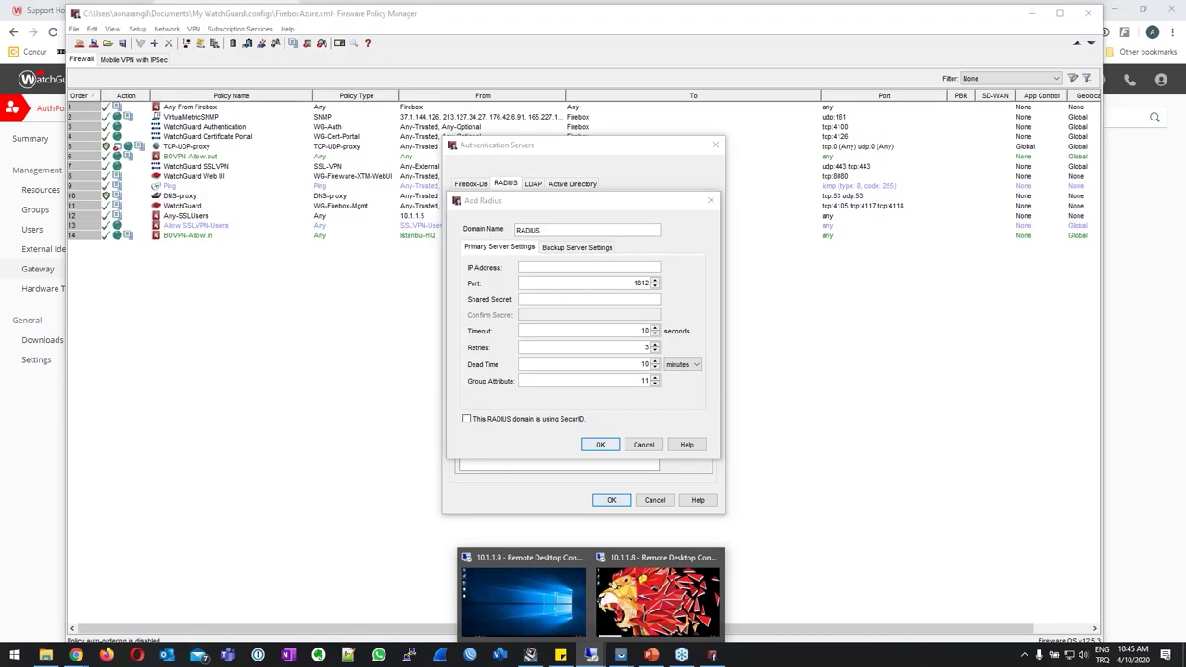
left_click(626, 268)
type("10")
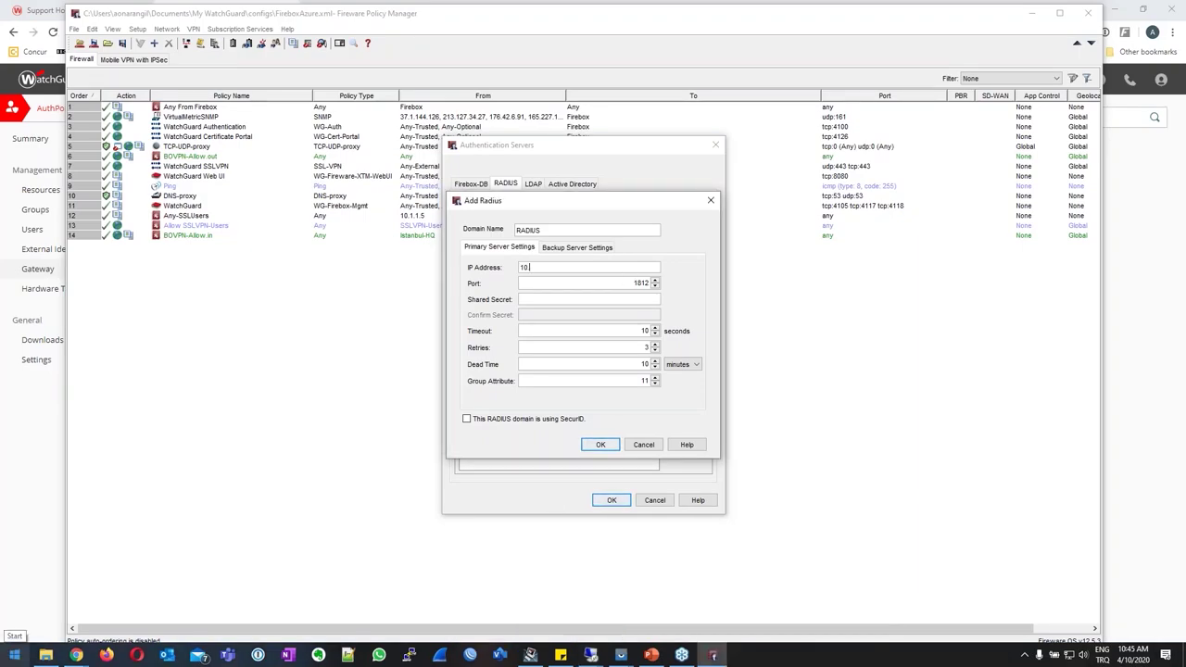
type(".1.1.9")
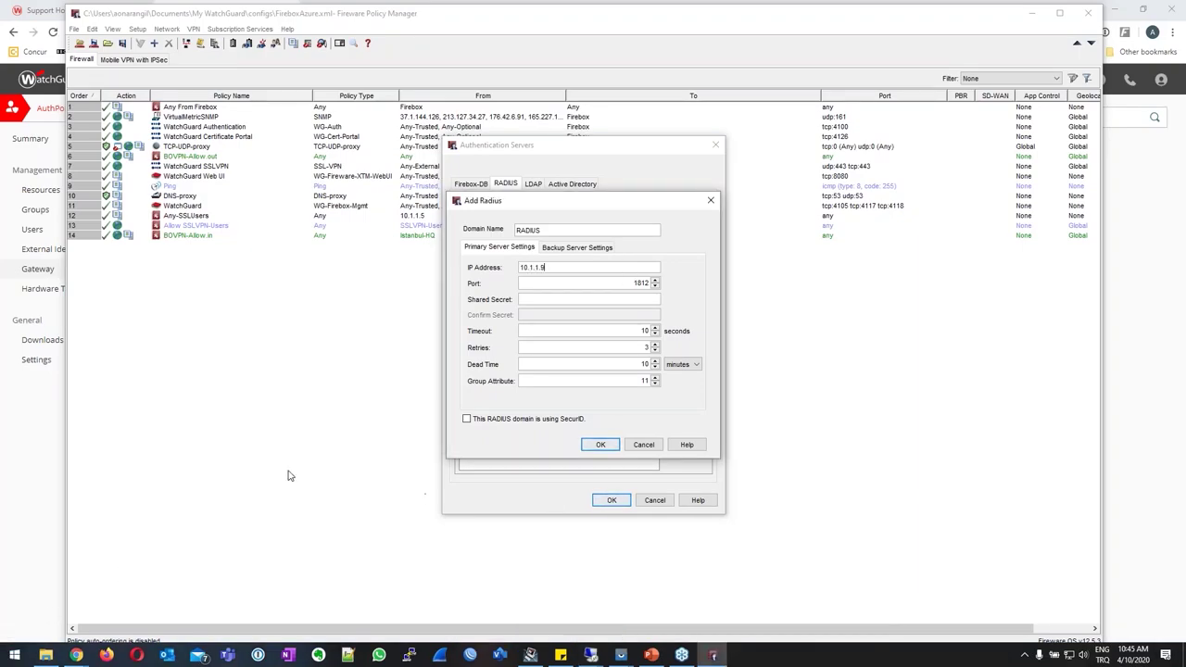
key("Tab")
left_click(41, 10)
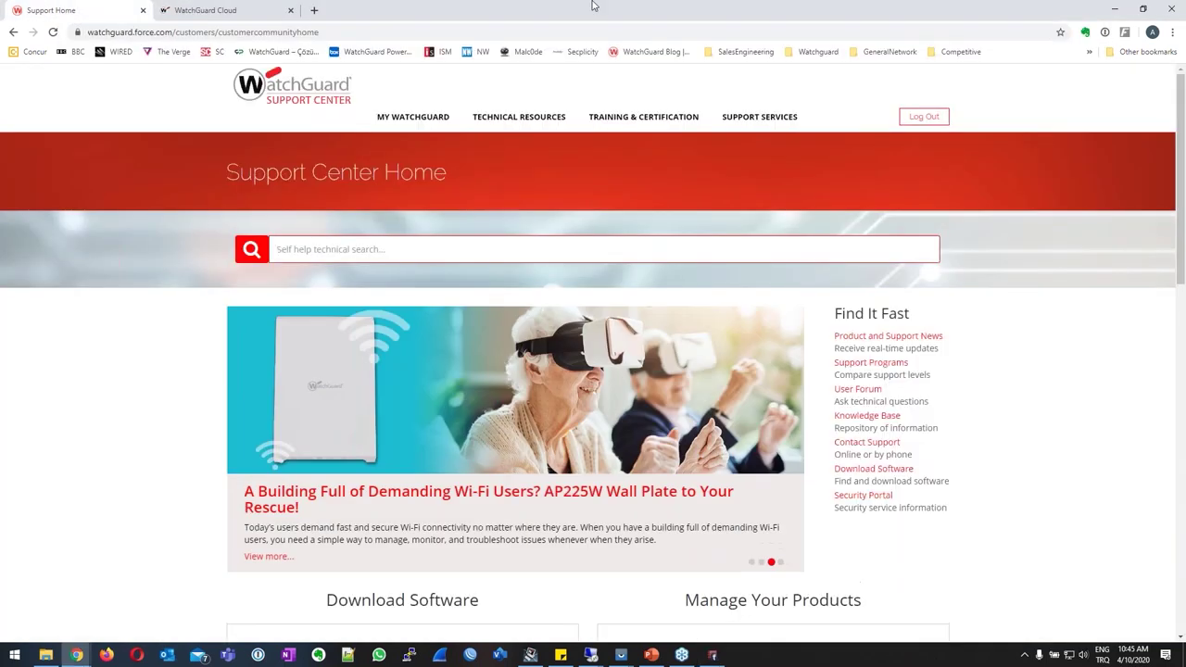
Check the WatchGuard Webinar Radius resource, then open WebinarGW's settings and verify RADIUS port 1812.
left_click(213, 9)
left_click(50, 191)
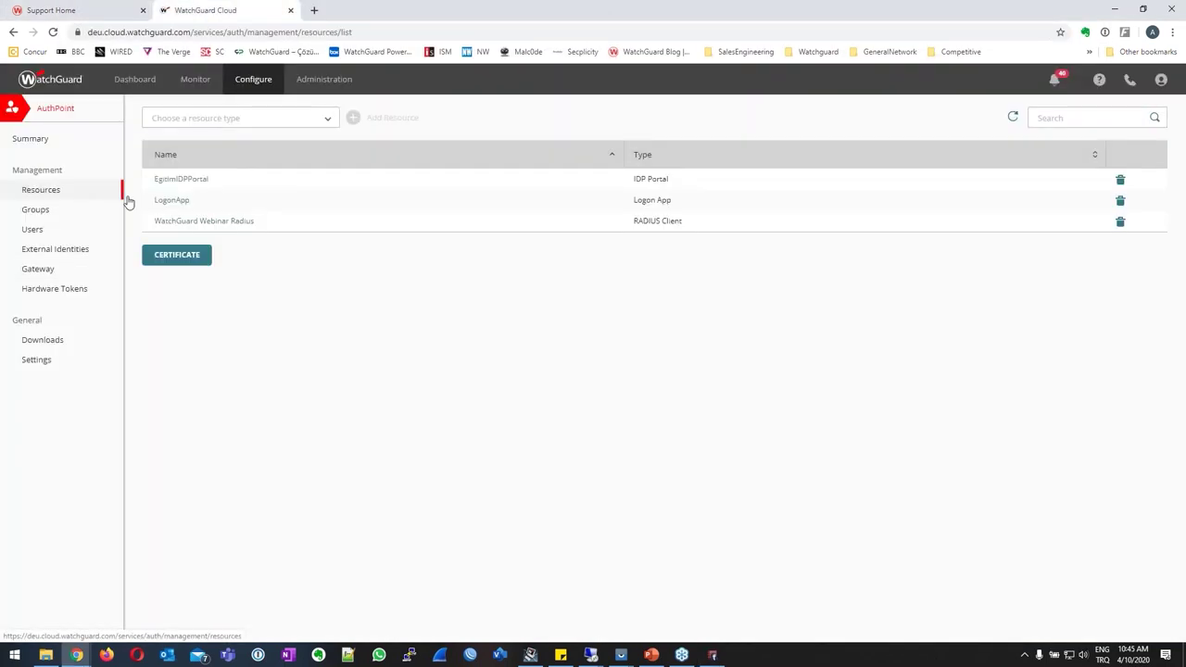
left_click(178, 223)
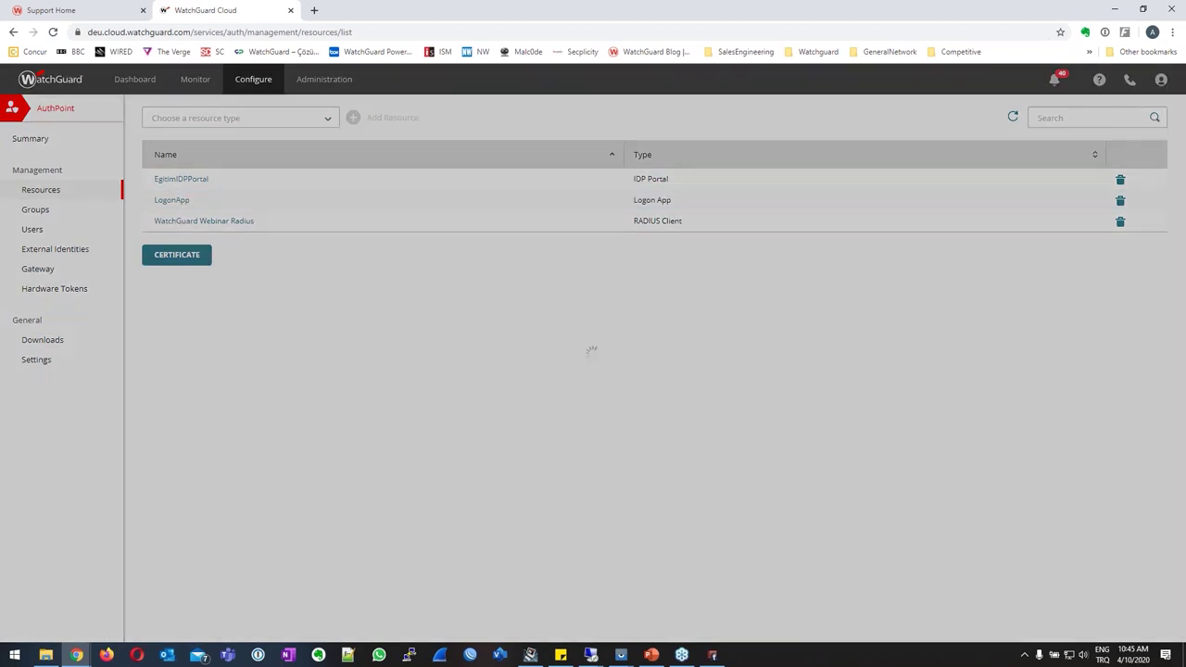
left_click(42, 270)
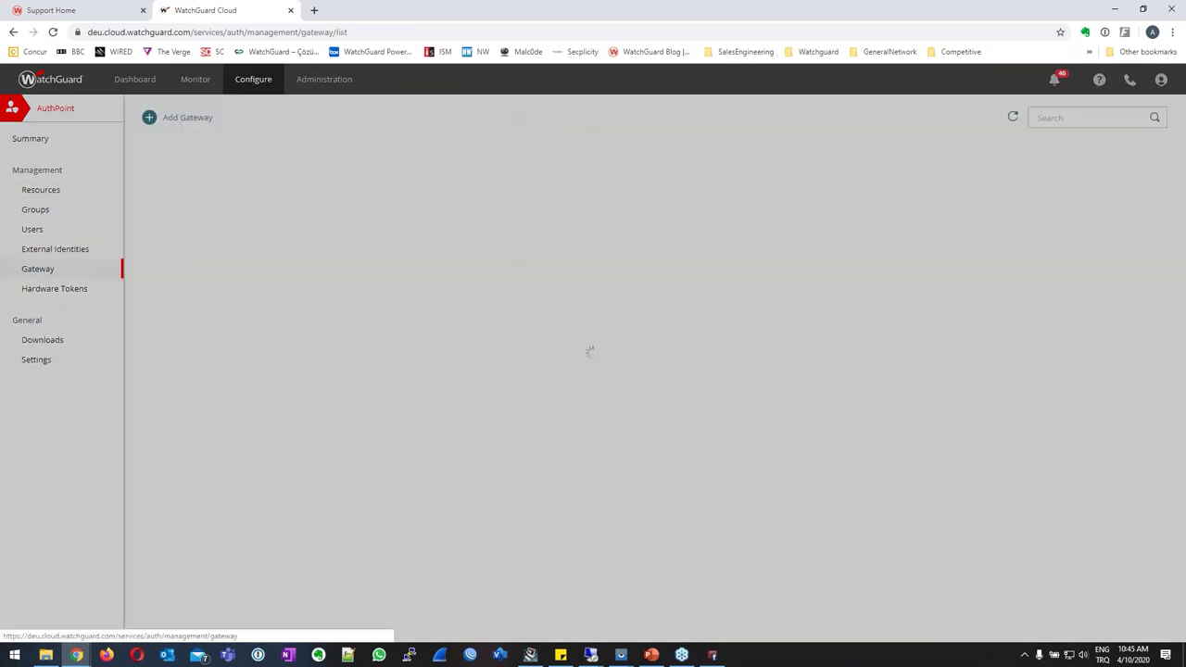
left_click(193, 179)
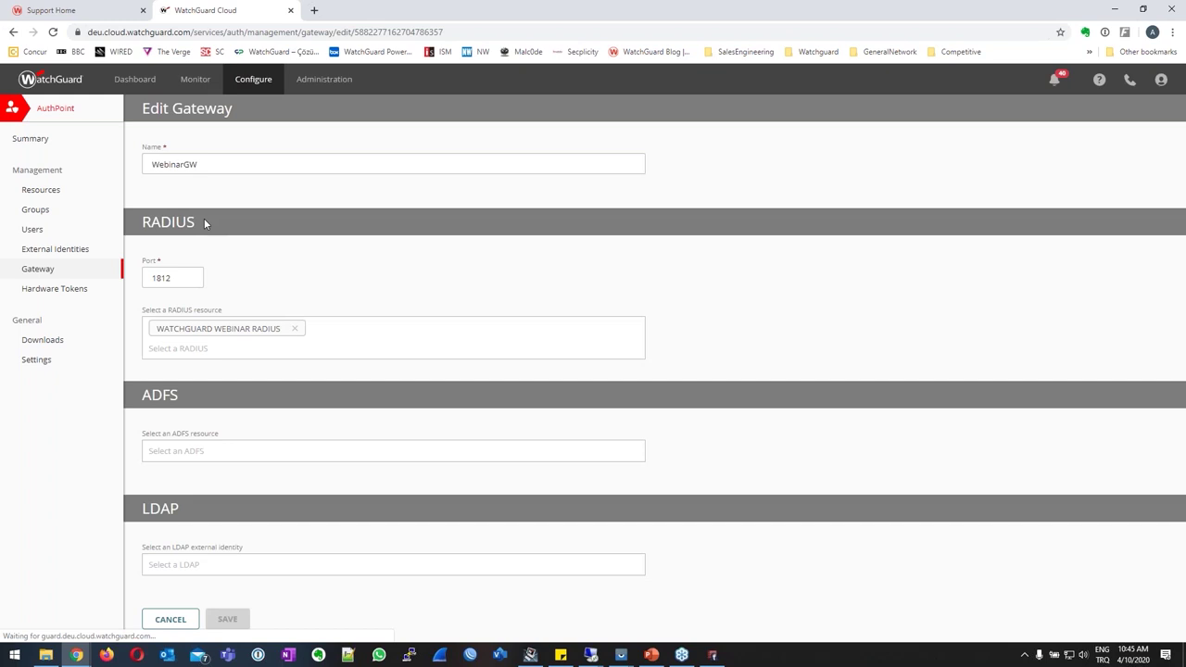
double_click(171, 278)
left_click(176, 276)
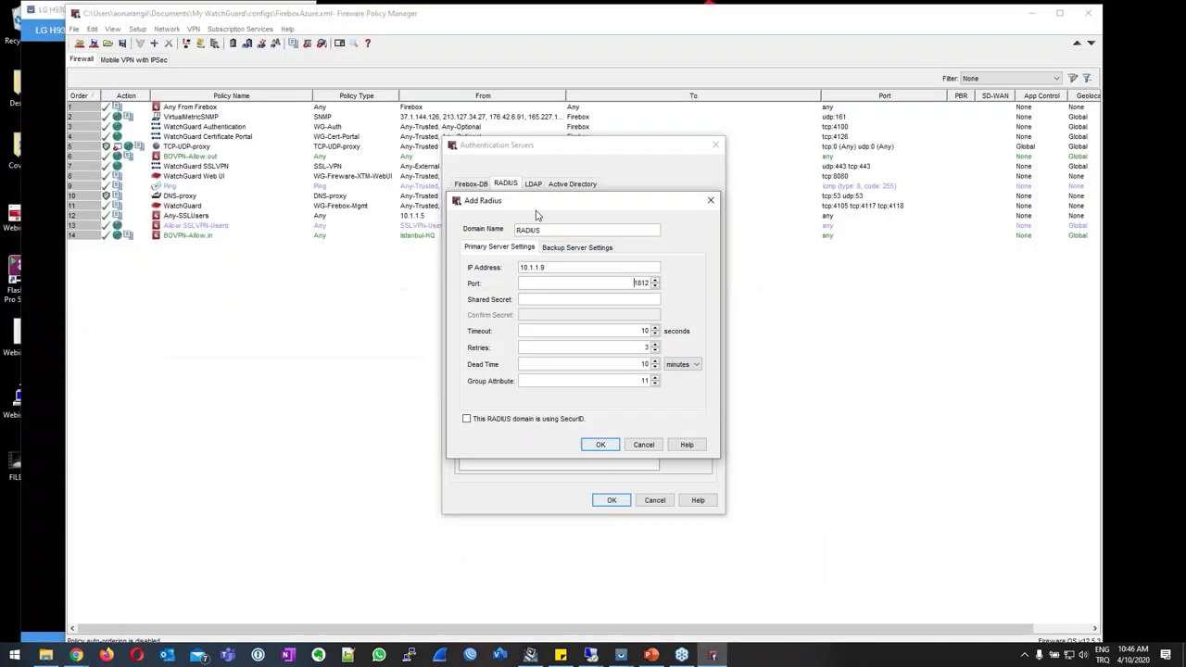
Enter and confirm the RADIUS shared secret, and set the timeout to 10.
left_click(1115, 9)
left_click(628, 299)
type("•••••••")
key("Tab")
type("••••••")
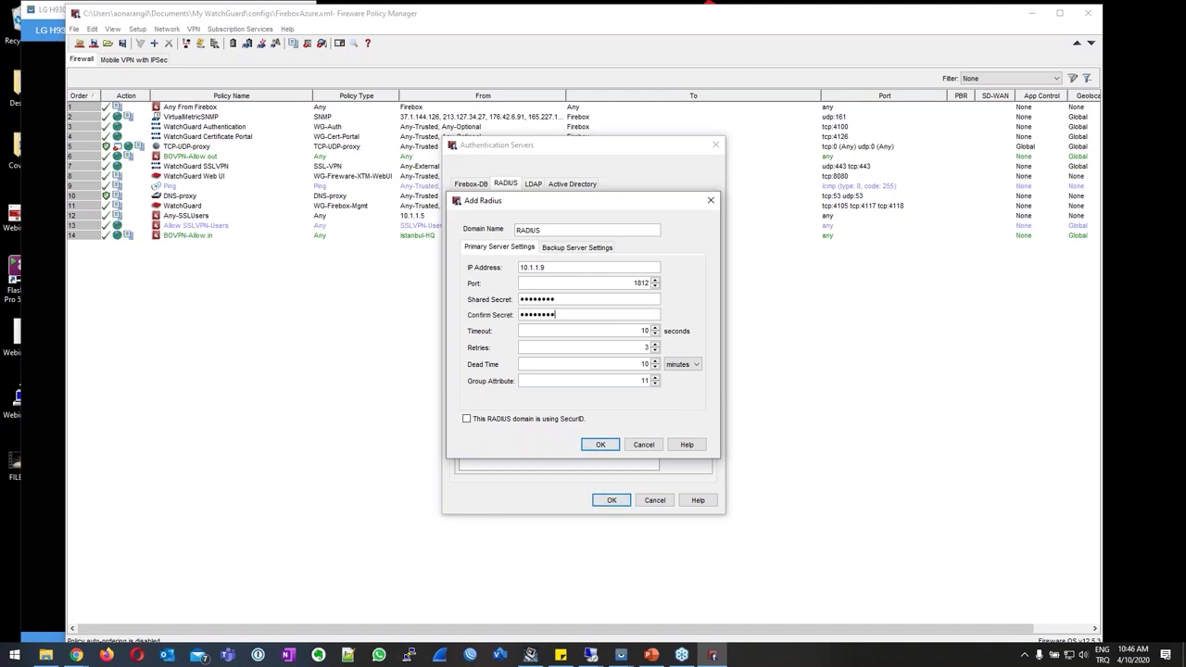
left_click(586, 330)
Set Group Attribute 11 and save the RADIUS server, closing the authentication servers list.
left_click(611, 378)
double_click(645, 380)
left_click(600, 446)
left_click(600, 445)
left_click(607, 501)
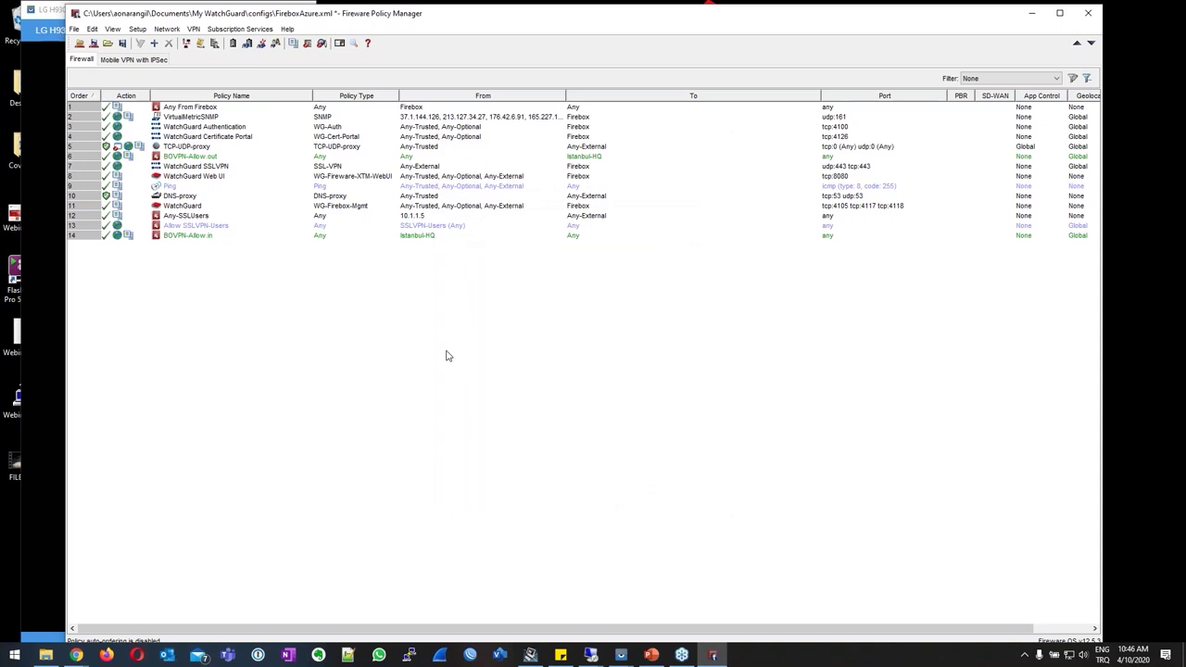
Open AuthPoint Users in the browser and copy the Webinar04 member's user name.
left_click(76, 655)
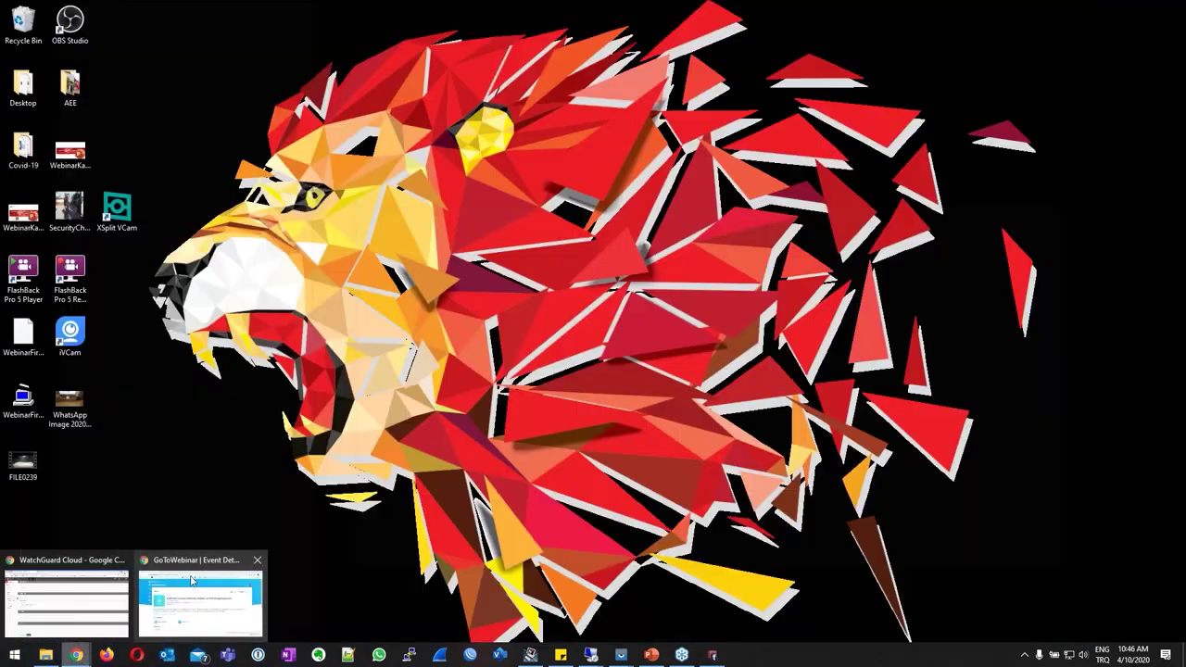
left_click(65, 602)
left_click(39, 230)
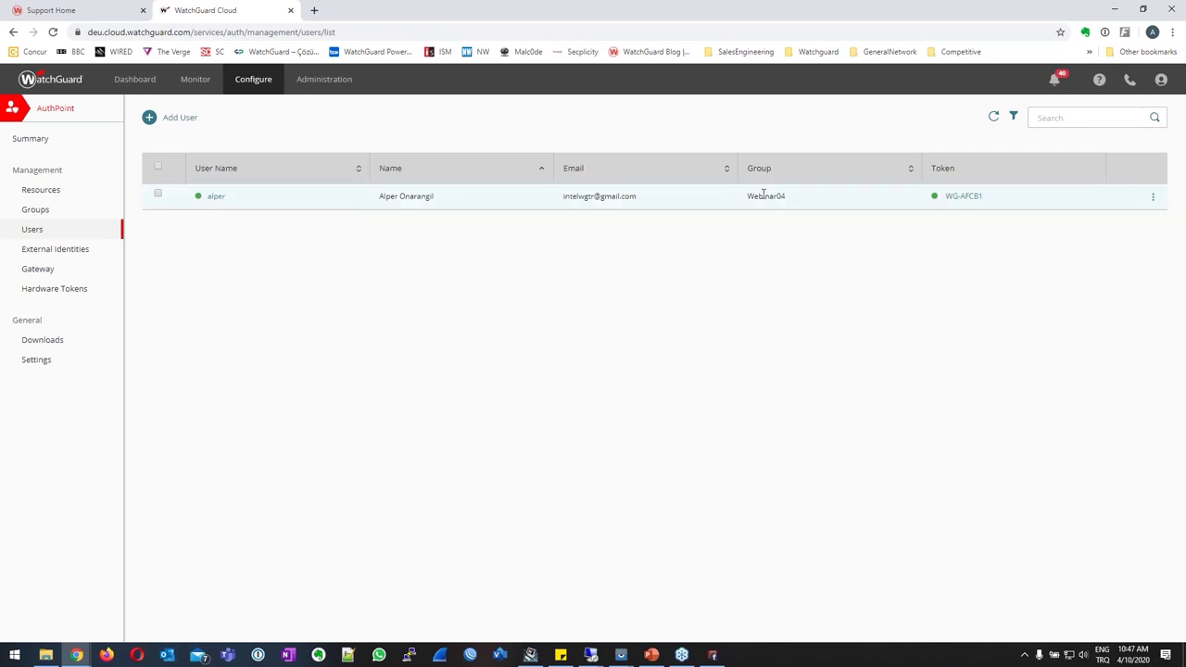
left_click_drag(787, 197, 751, 199)
key("ctrl+c")
left_click_drag(233, 201, 212, 202)
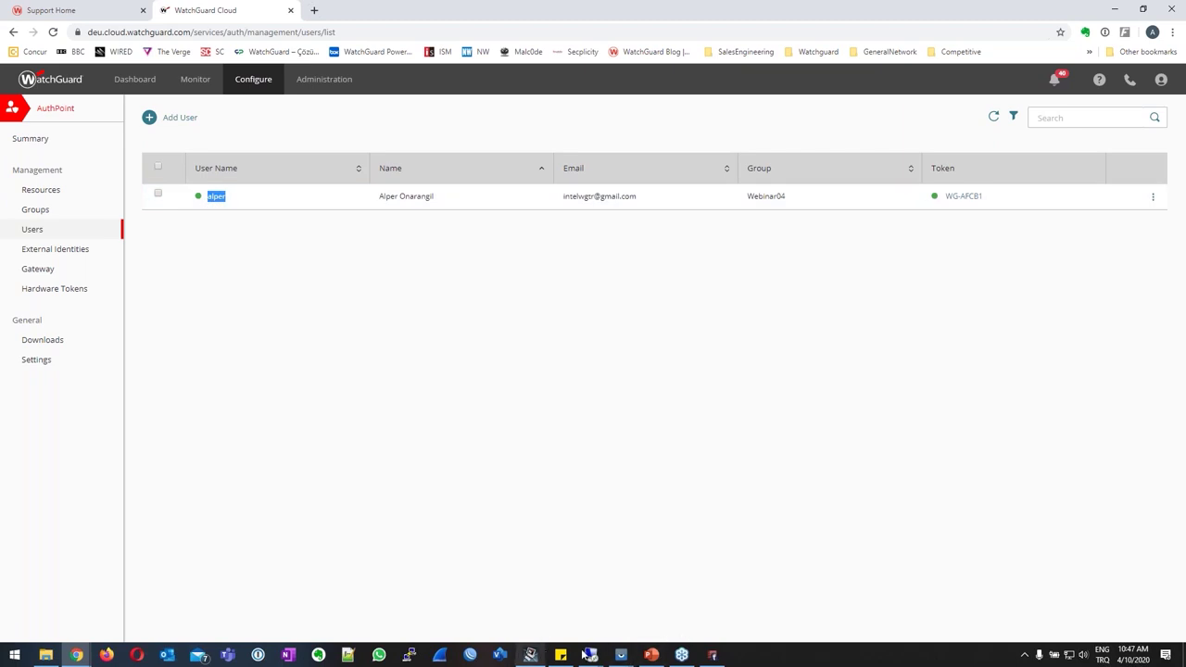
In Users and Groups, add the AuthPoint user as type User with RADIUS authentication.
left_click(712, 655)
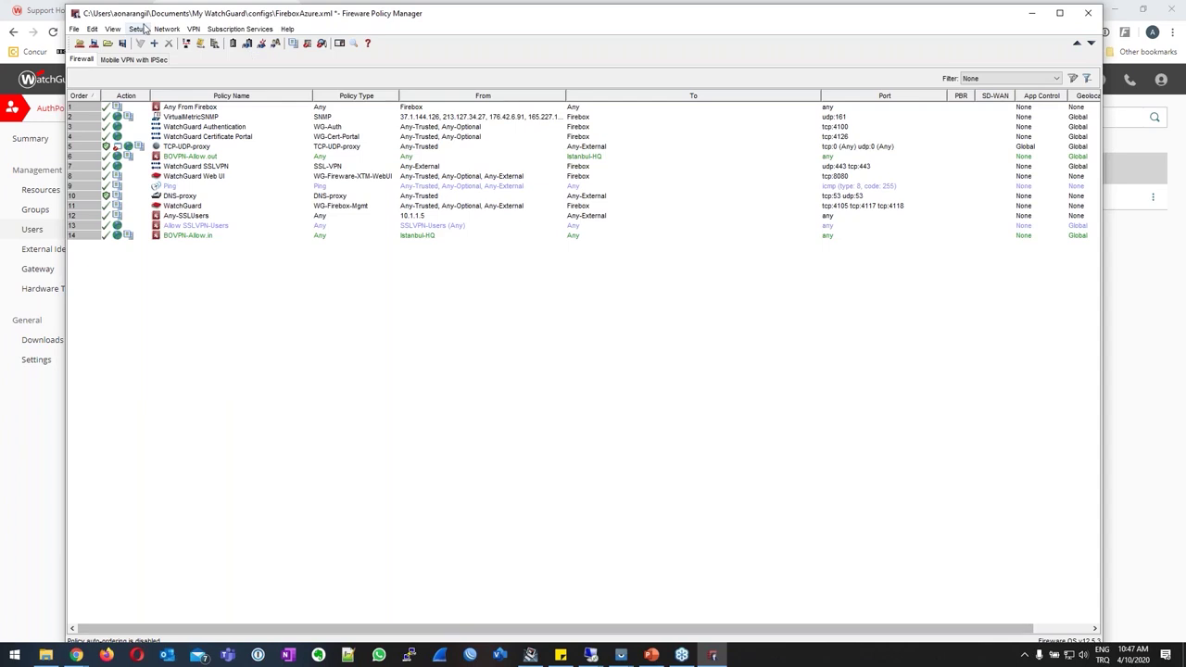
left_click(139, 28)
mouse_move(248, 110)
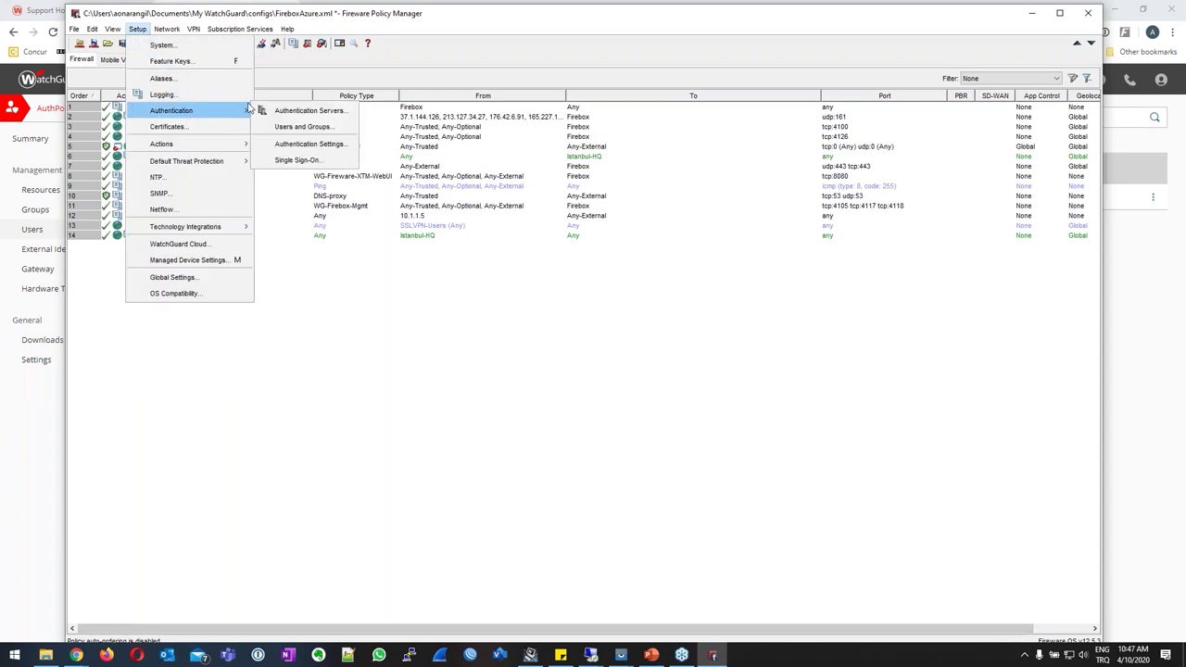
left_click(323, 131)
left_click(713, 277)
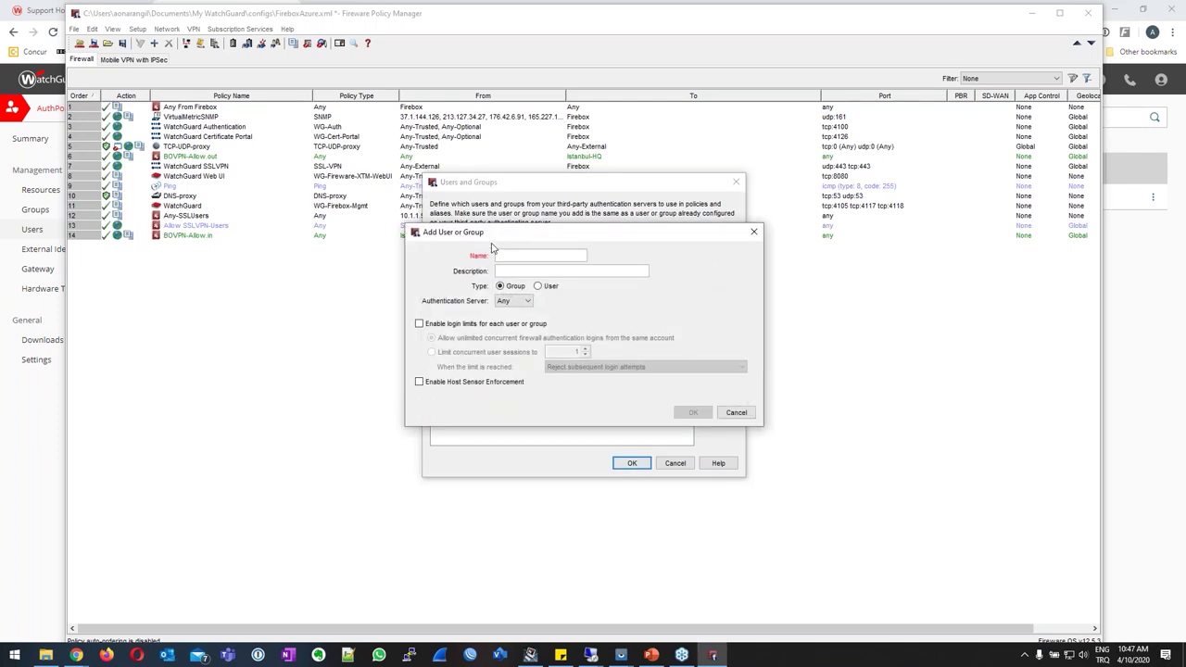
type("alper")
left_click(539, 287)
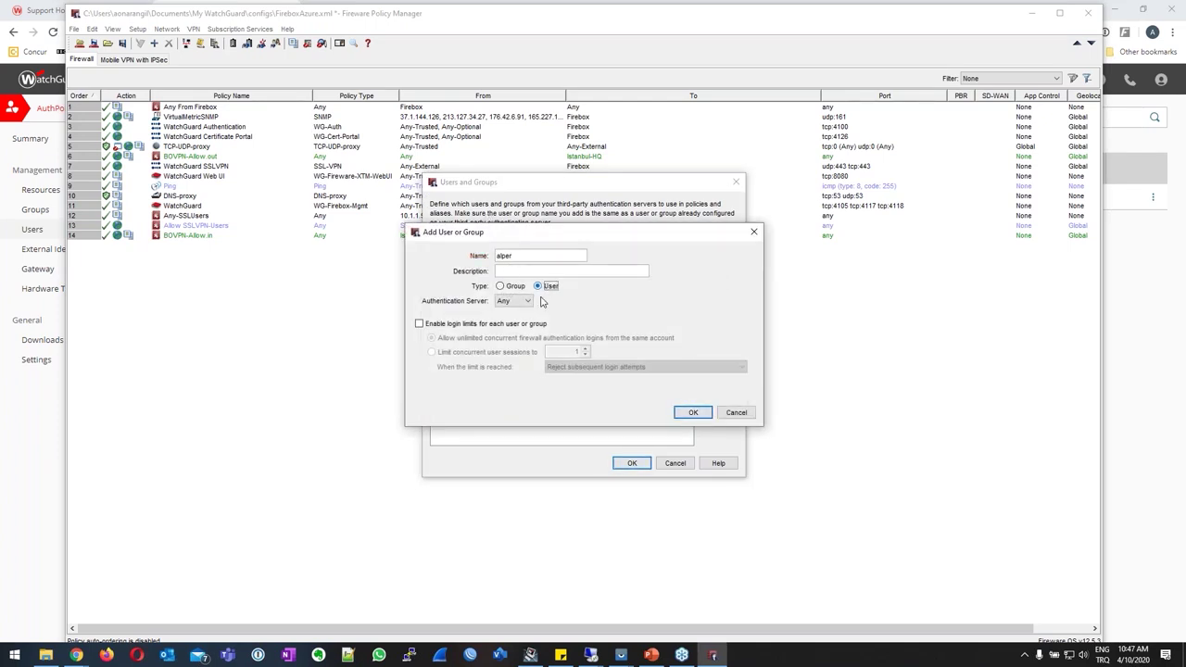
left_click(519, 301)
left_click(510, 319)
left_click(694, 413)
Copy the Webinar04 name from AuthPoint Groups, add it as a RADIUS group and close the list.
left_click(719, 277)
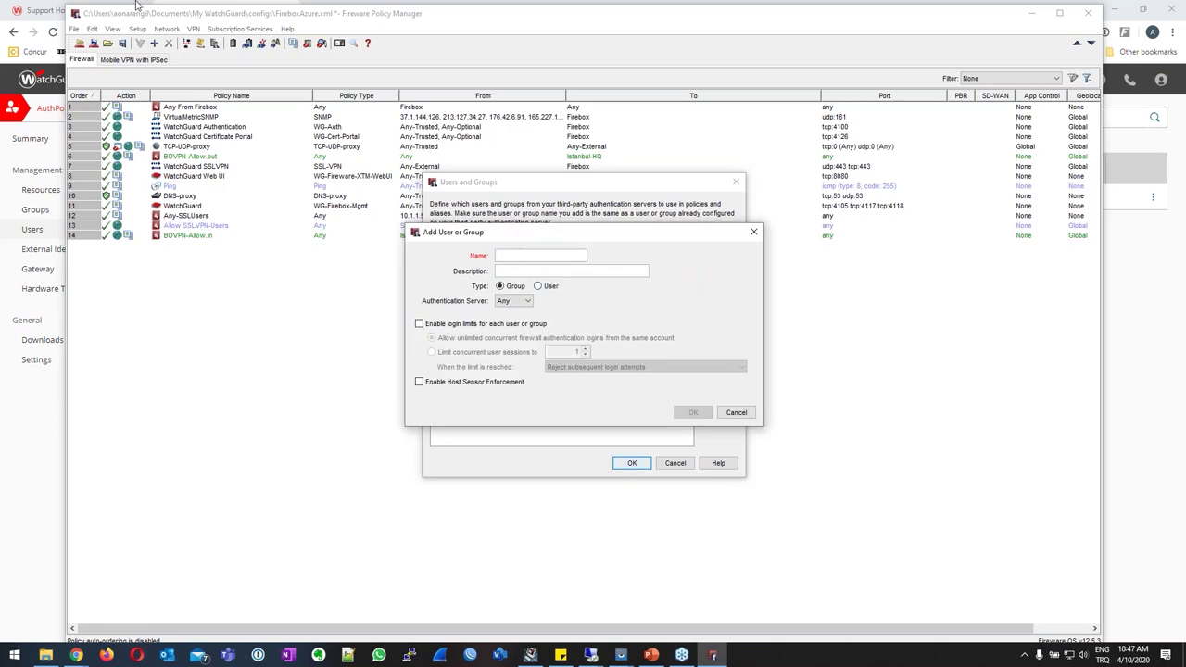
left_click(23, 491)
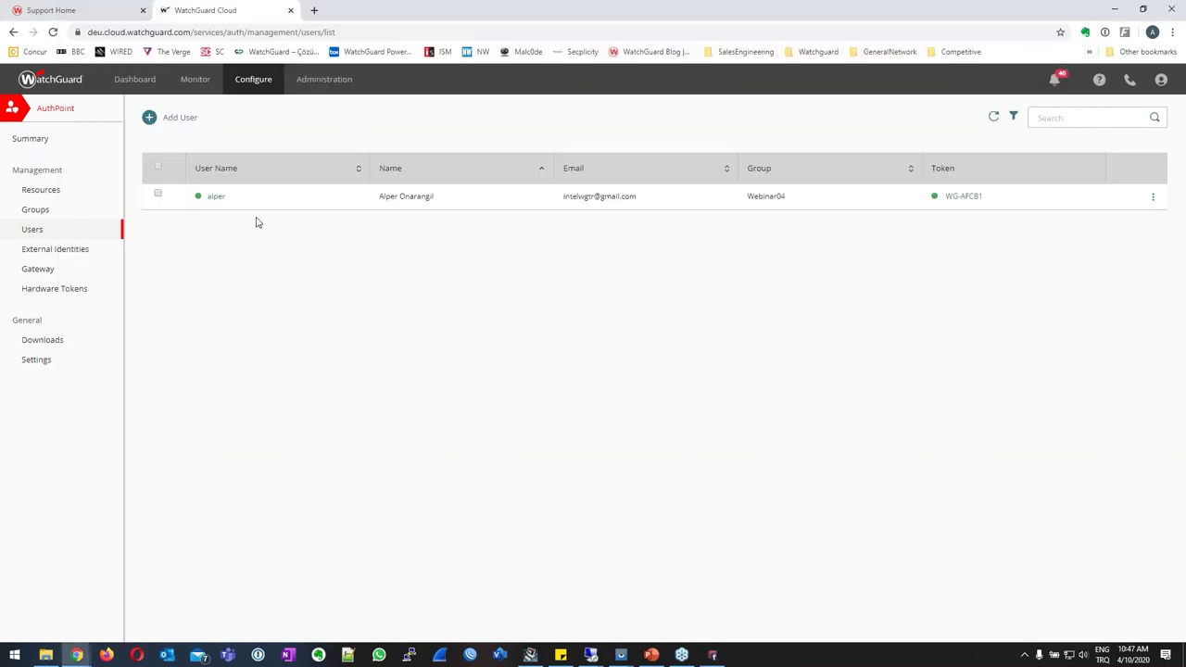
left_click(56, 211)
left_click(176, 180)
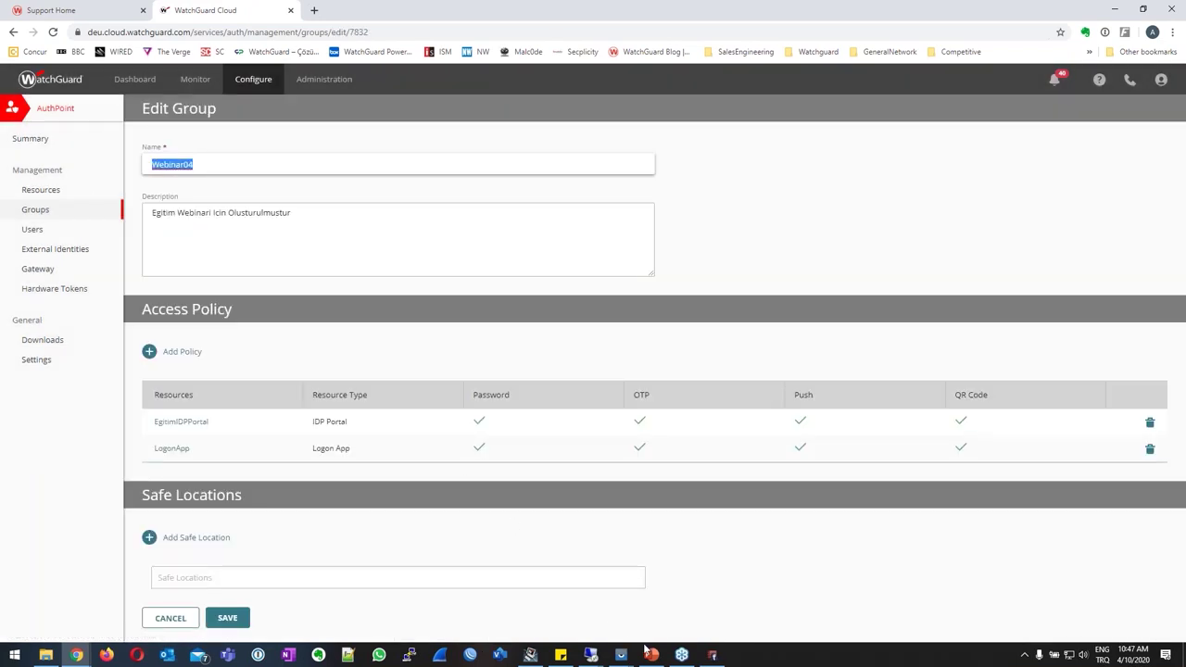
left_click(711, 654)
key("ctrl+v")
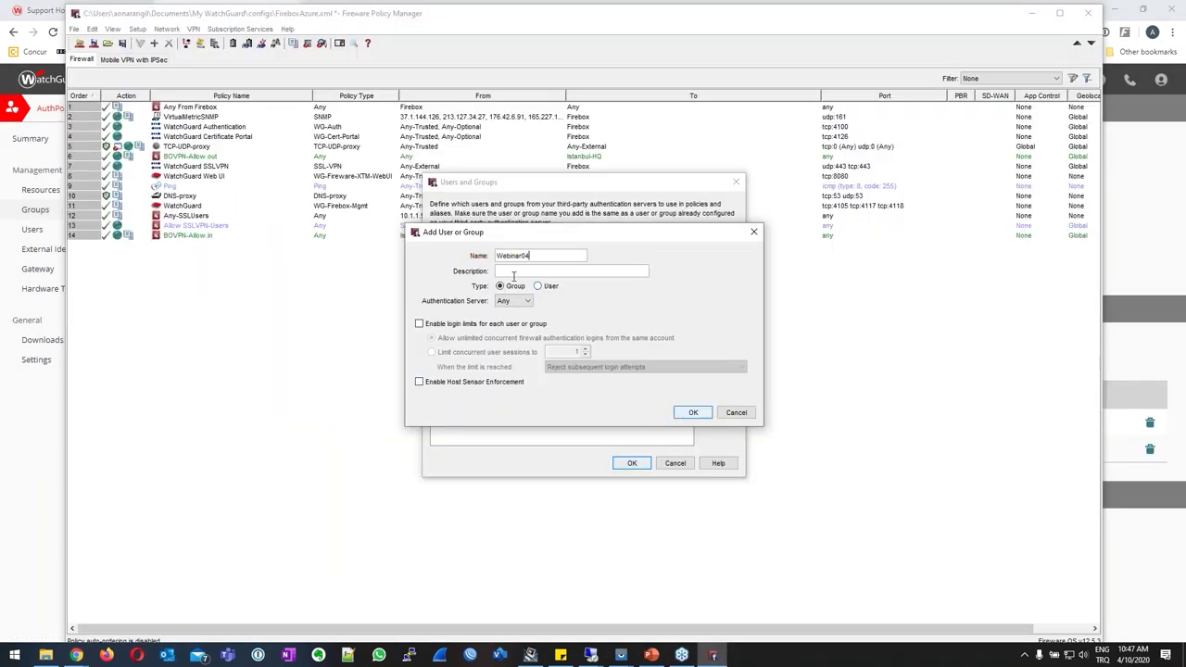
left_click(513, 301)
left_click(508, 323)
left_click(690, 414)
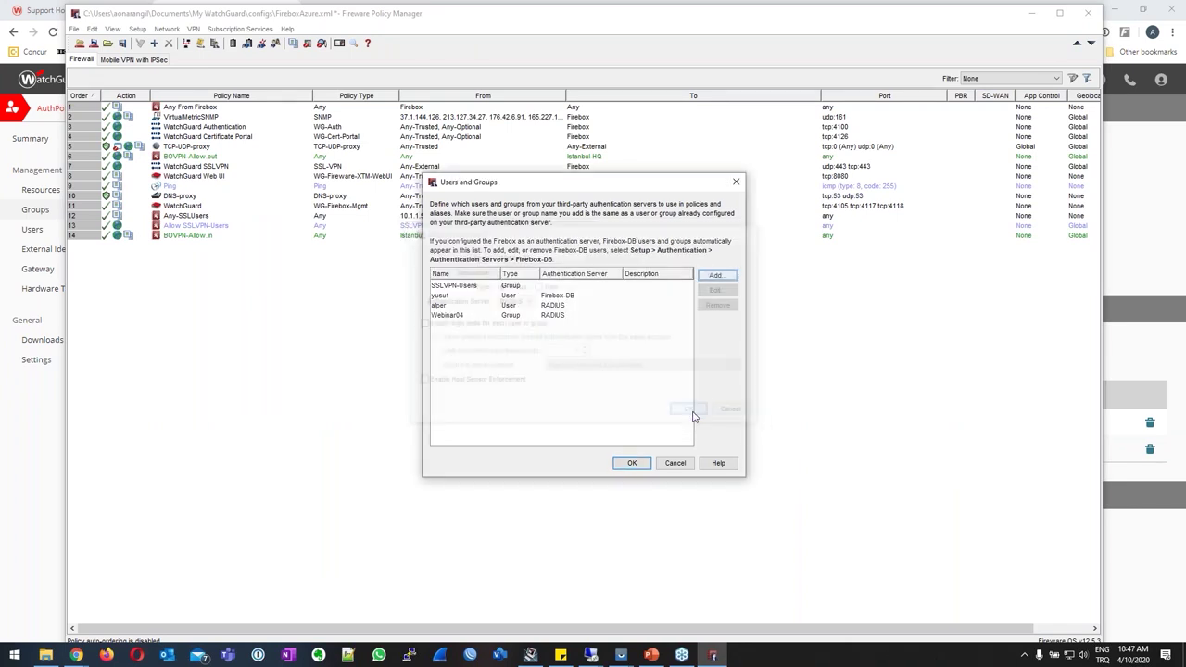
left_click(627, 465)
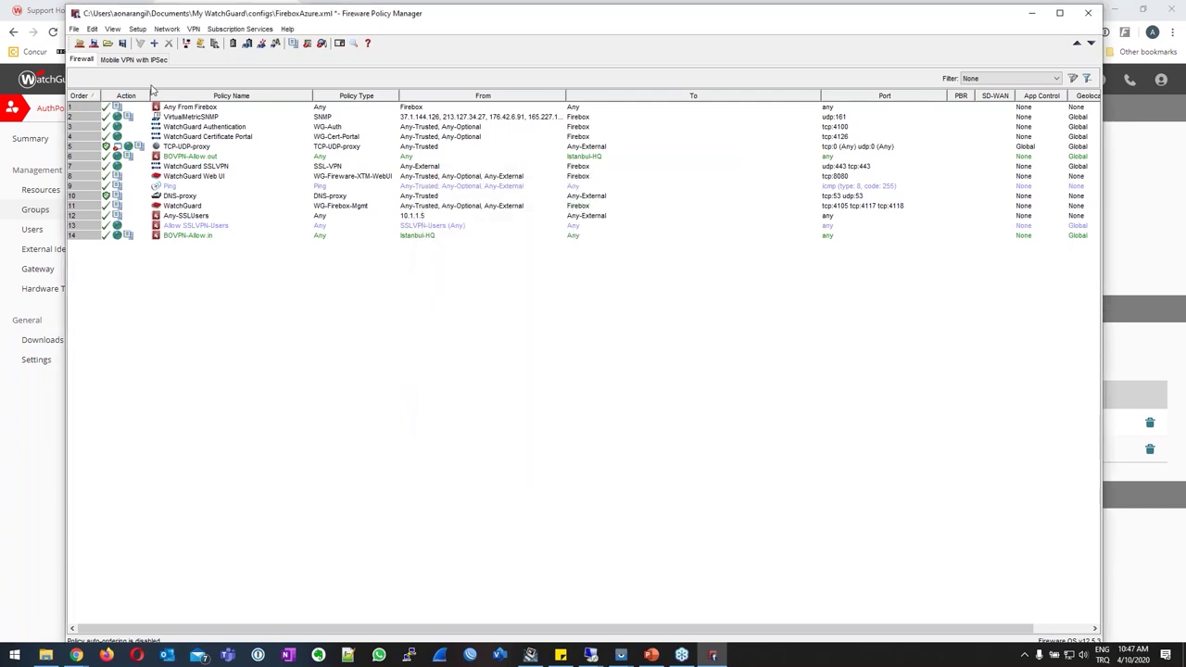
Enable RADIUS as the default Mobile VPN with SSL authentication server and allow the RADIUS user.
left_click(194, 29)
mouse_move(241, 162)
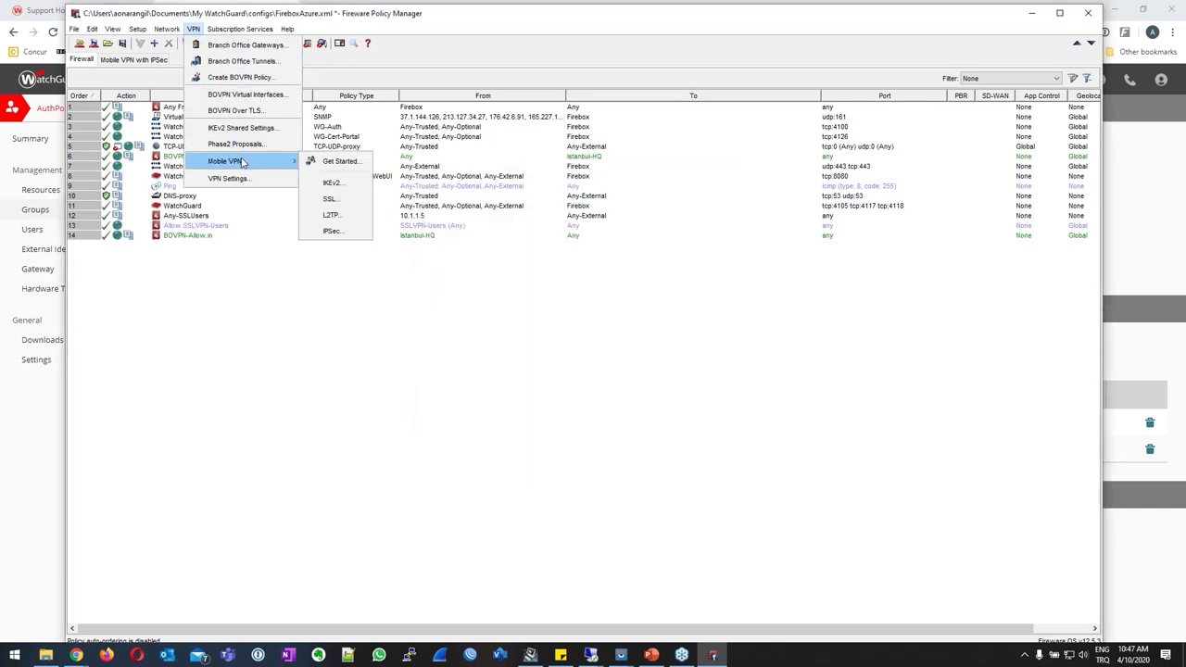
left_click(331, 202)
left_click(458, 169)
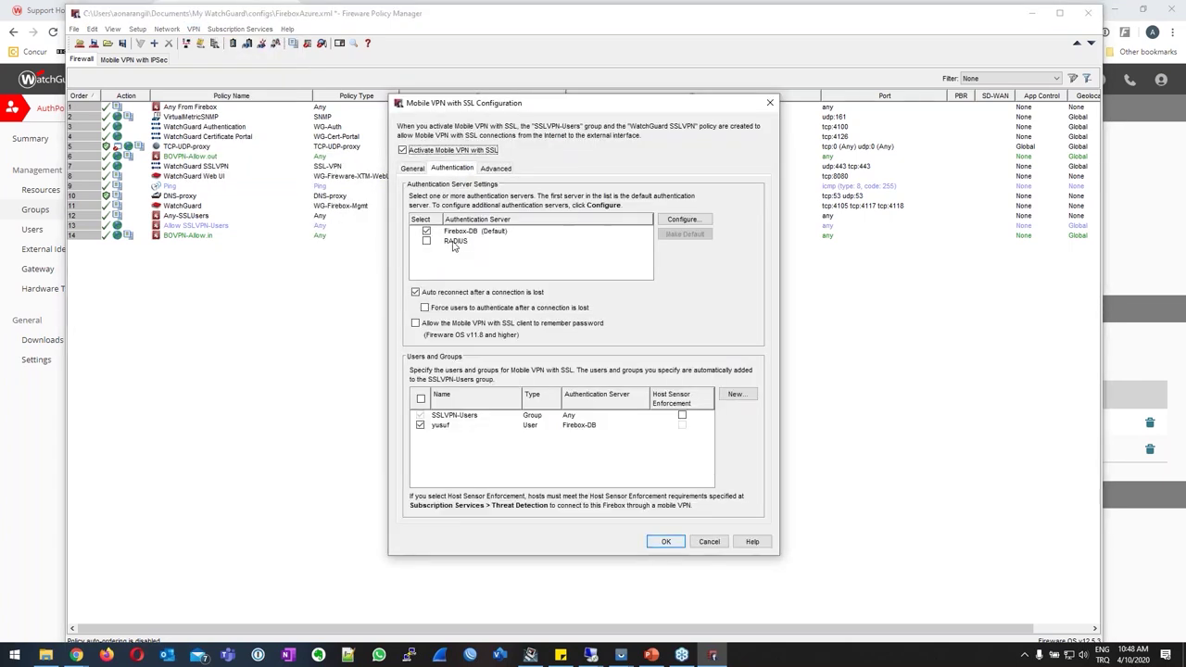
left_click(427, 241)
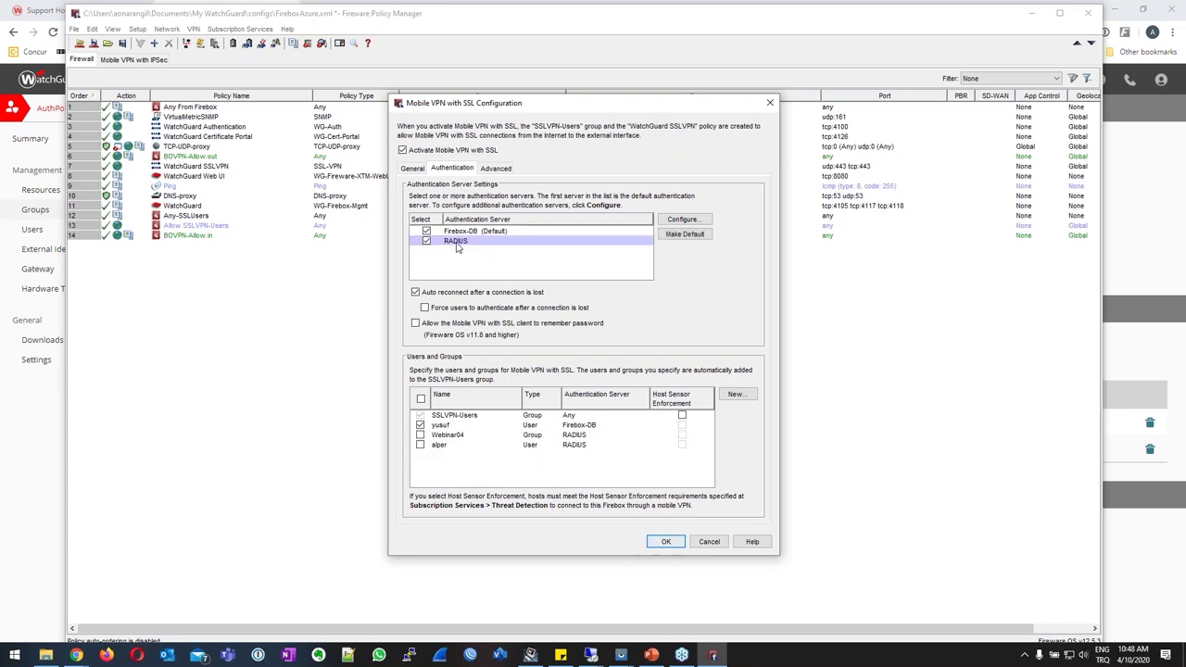
left_click(698, 236)
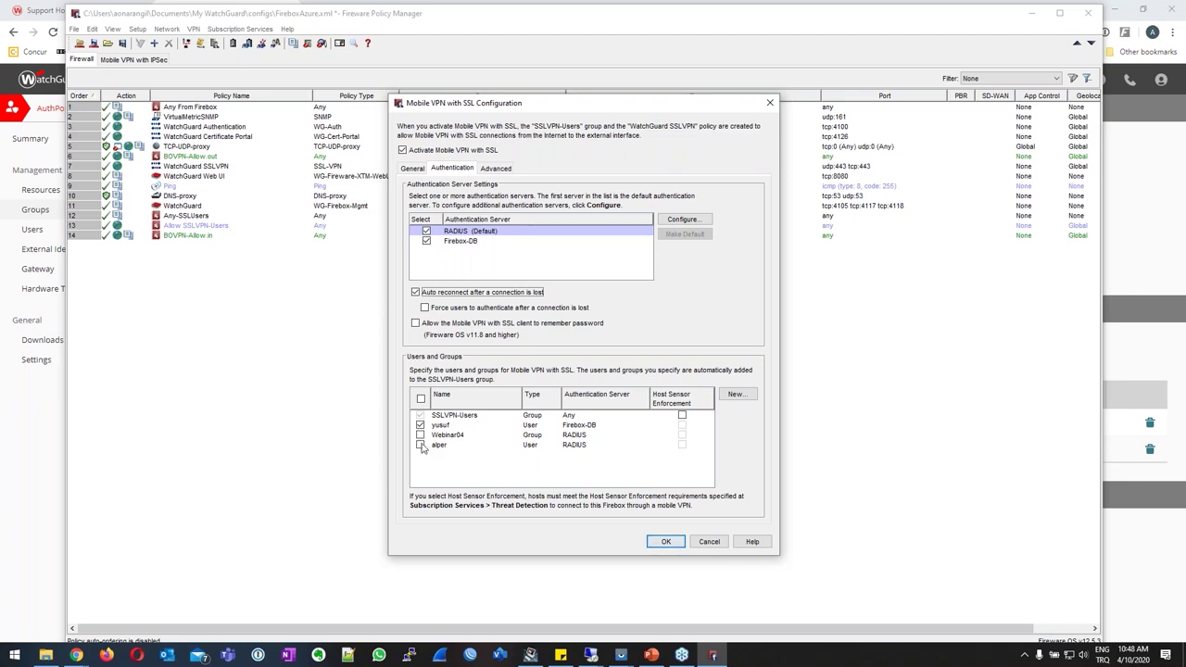
left_click(420, 445)
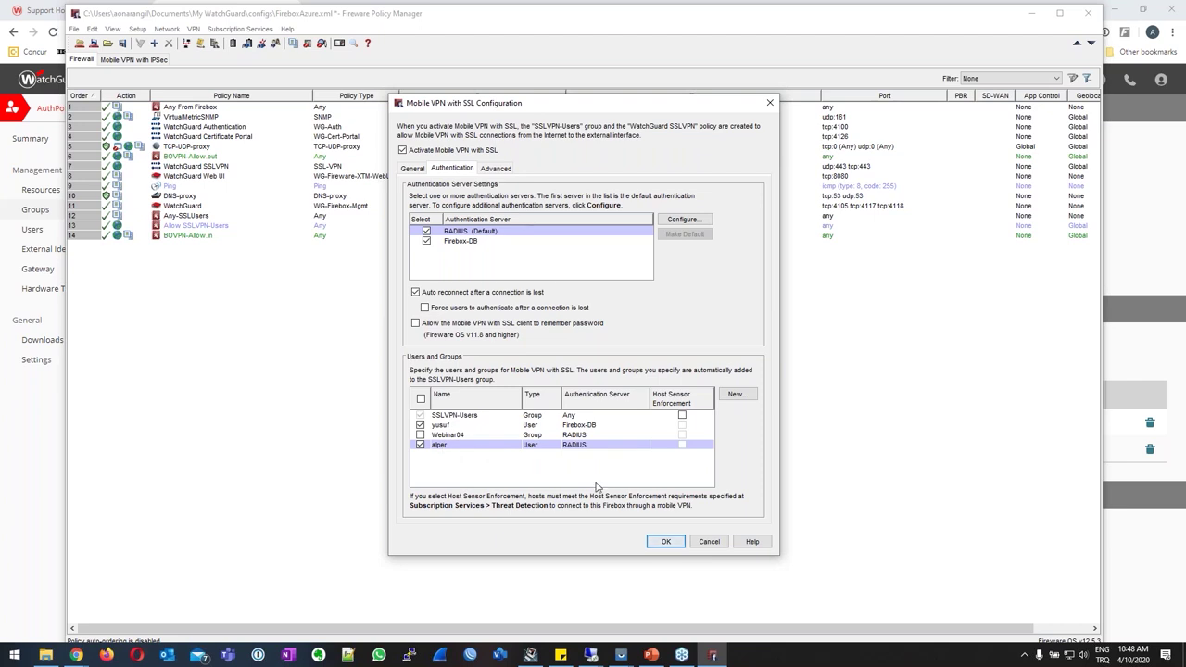
left_click(669, 541)
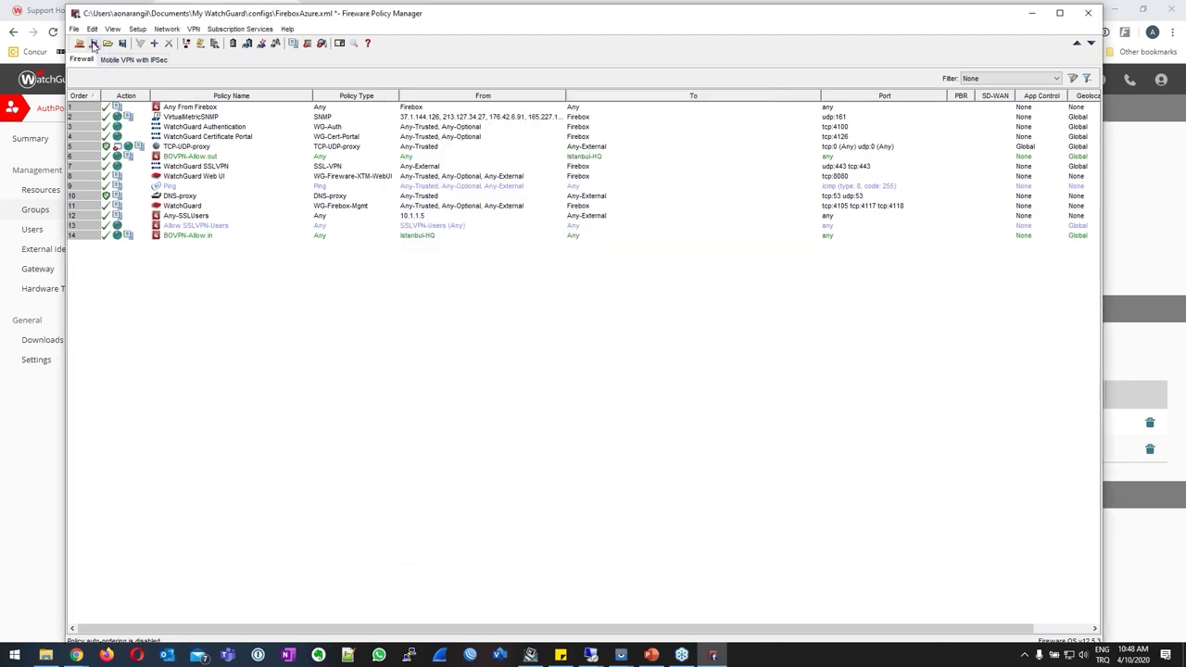
Save the configuration to the Firebox using the configuration passphrase.
left_click(92, 42)
type("a")
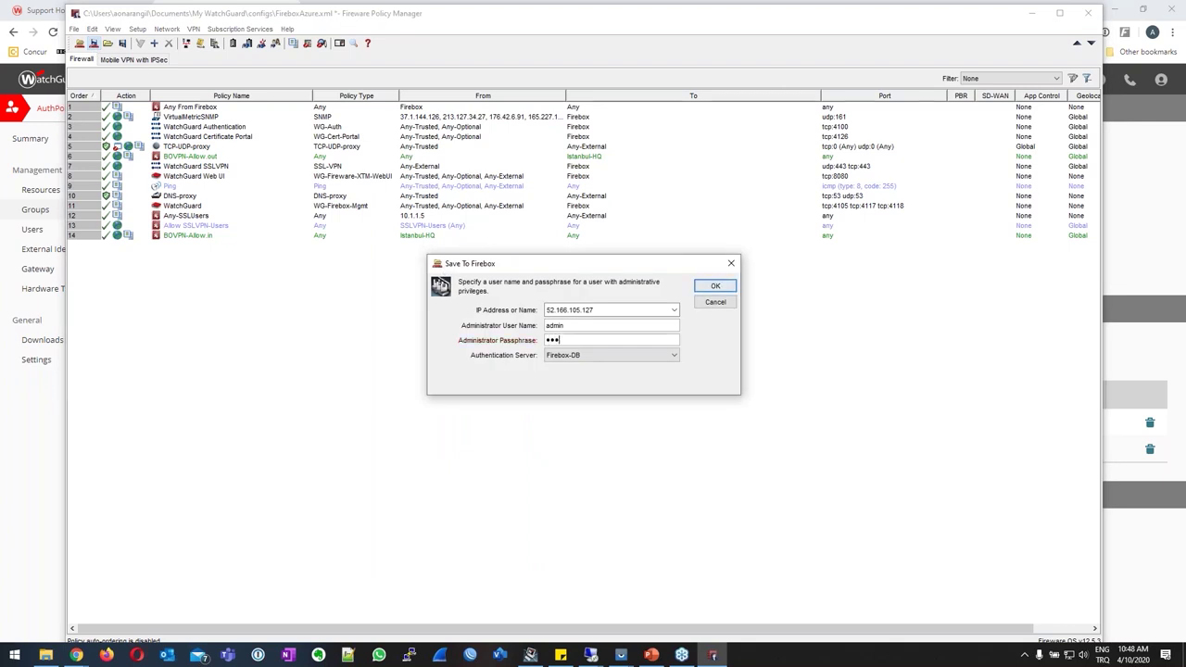
type("•••••••••")
key("Return")
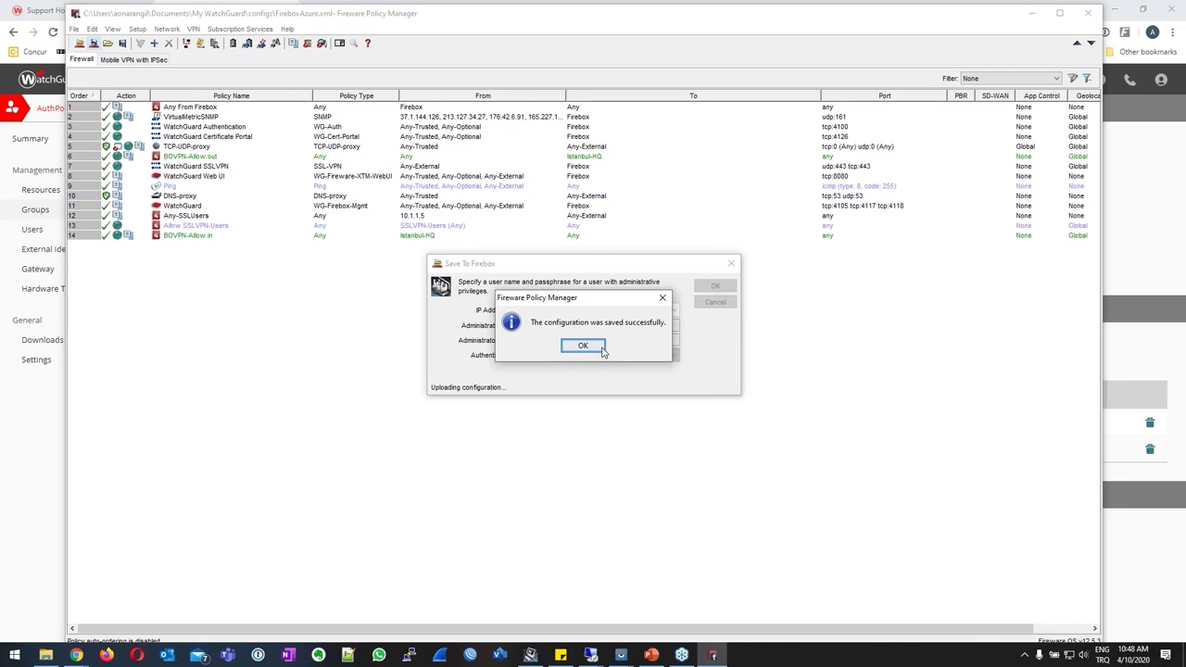
left_click(583, 346)
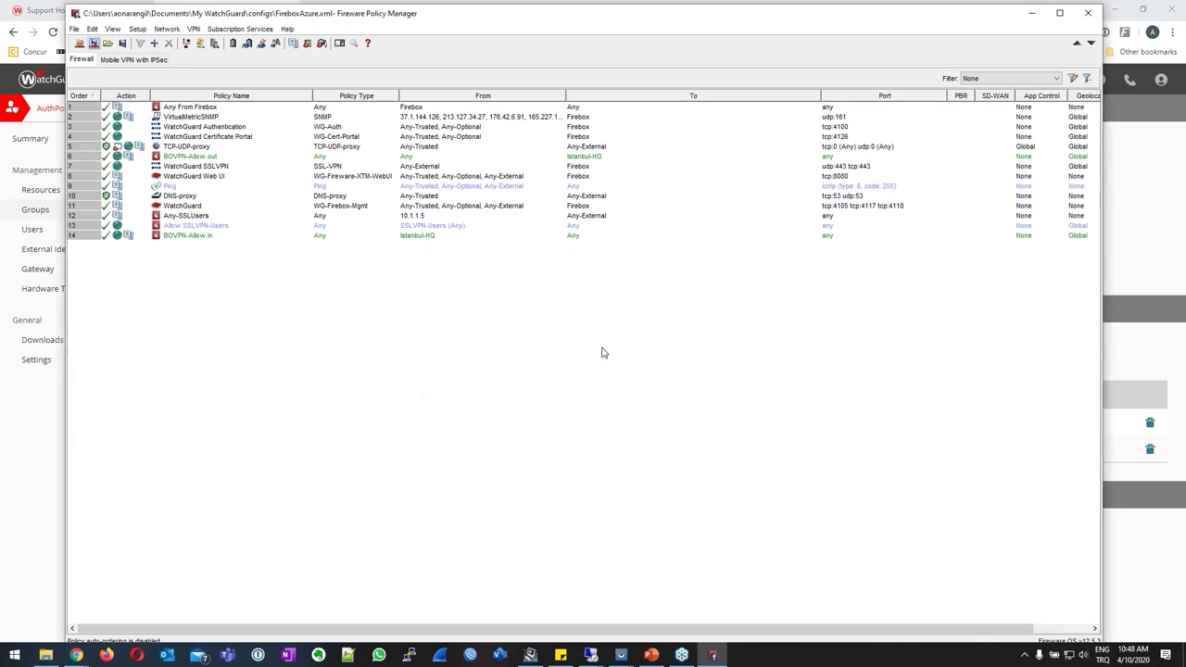
left_click(615, 655)
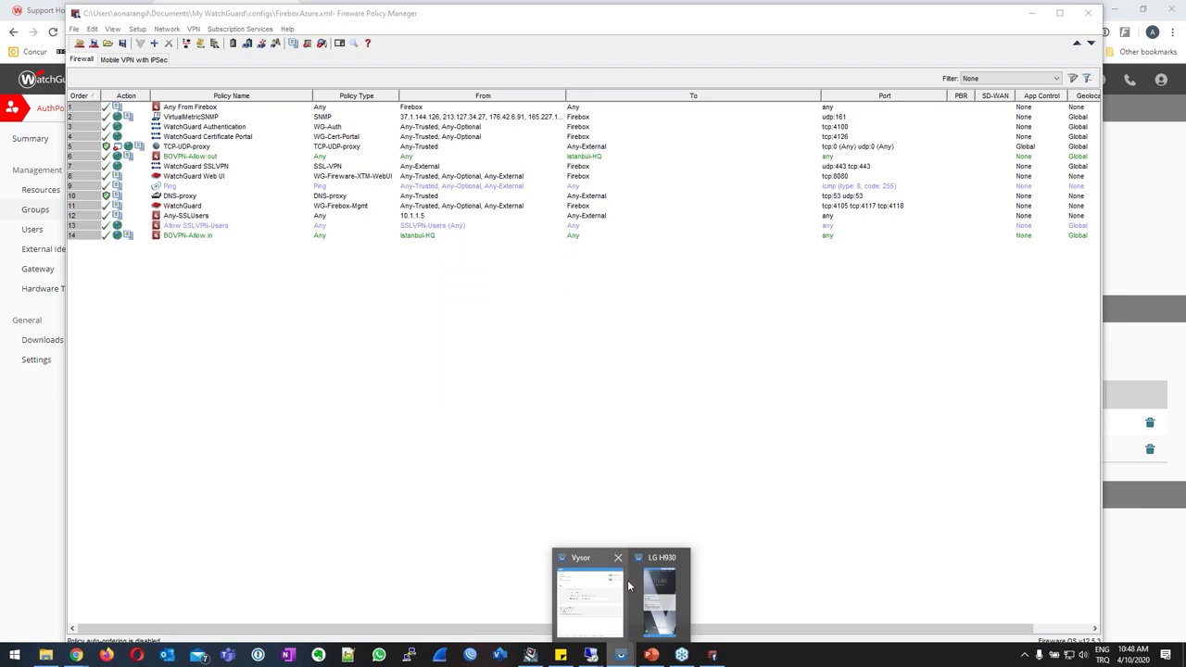
On the mirrored LG phone, enter the account password and log in to the SSL VPN portal.
left_click(655, 595)
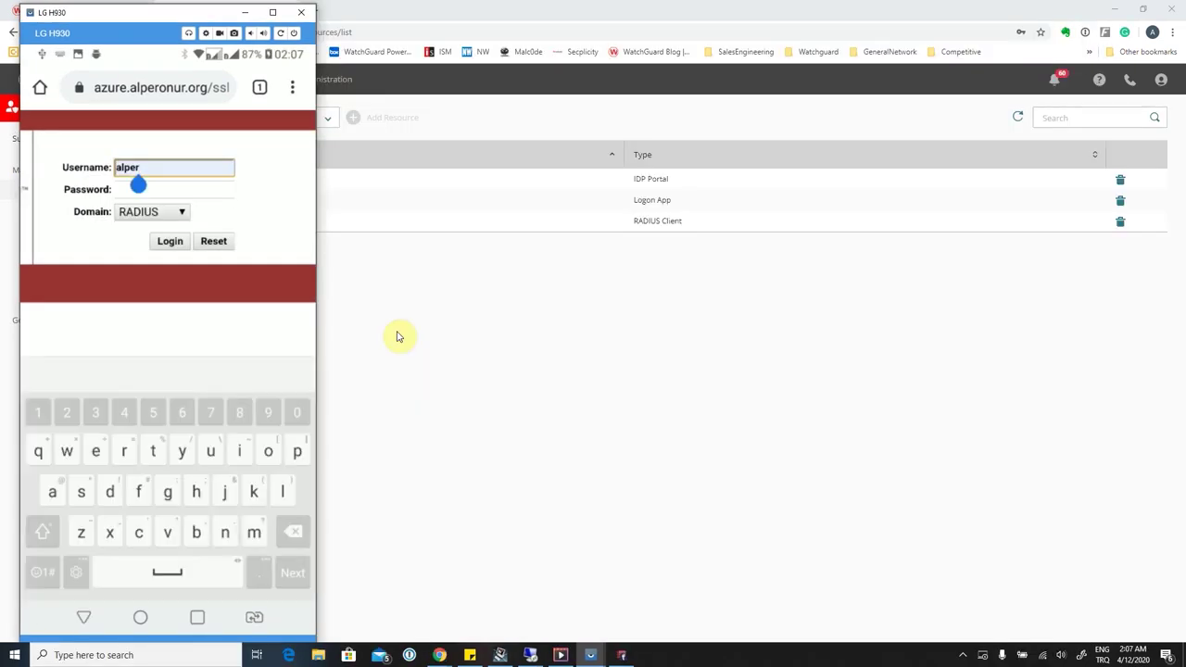
left_click(138, 184)
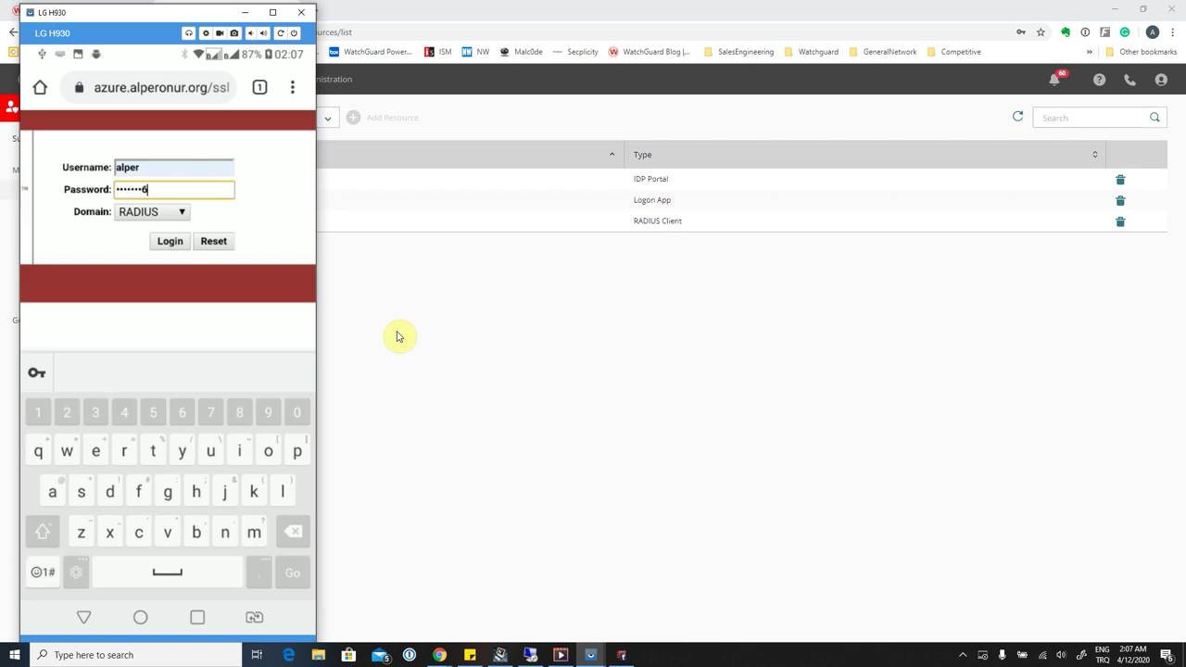
key("Return")
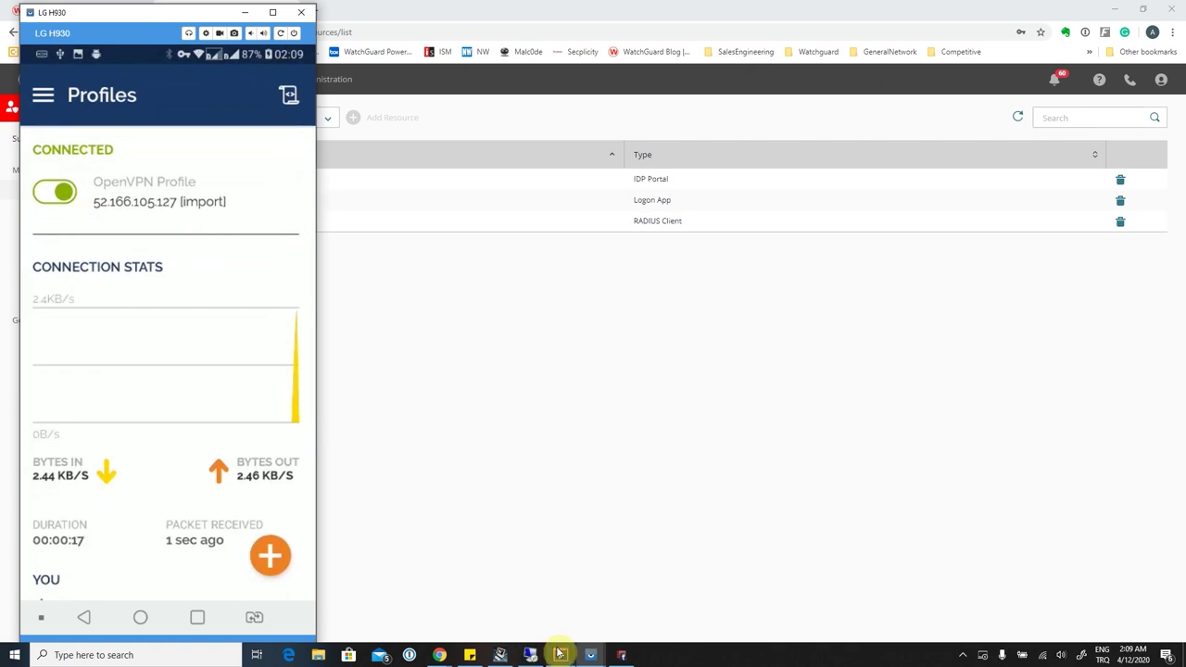
Open Firebox System Manager's Authentication List and view the Mobile VPN users.
left_click(498, 654)
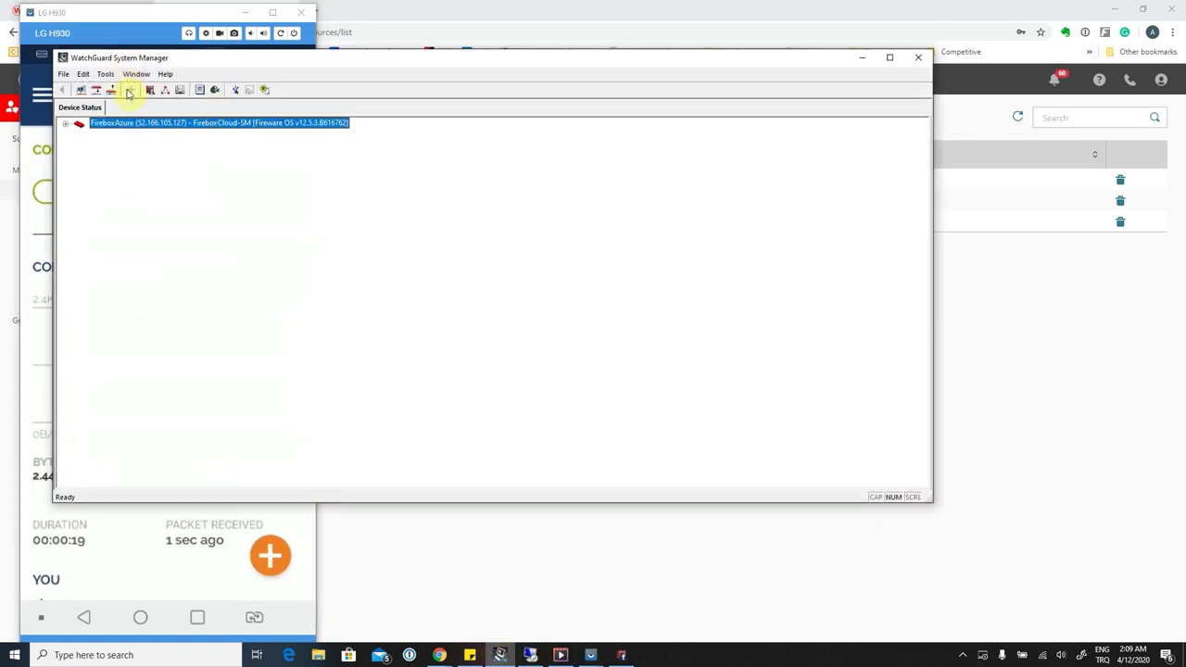
left_click(165, 93)
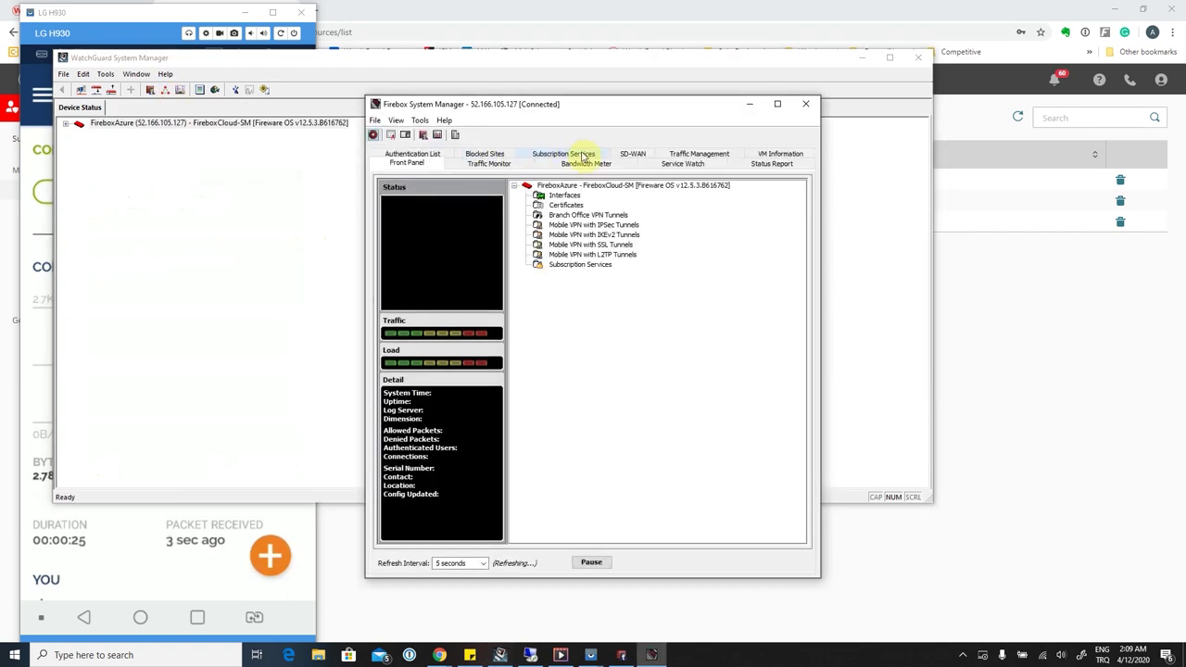
left_click(427, 158)
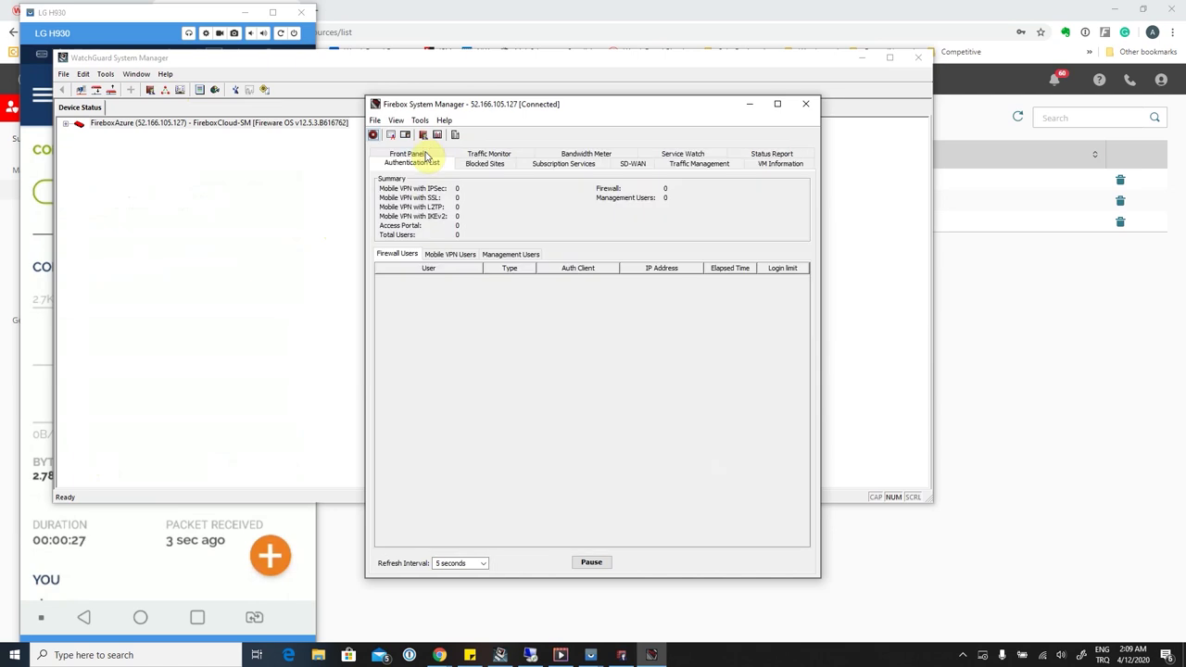
left_click(464, 258)
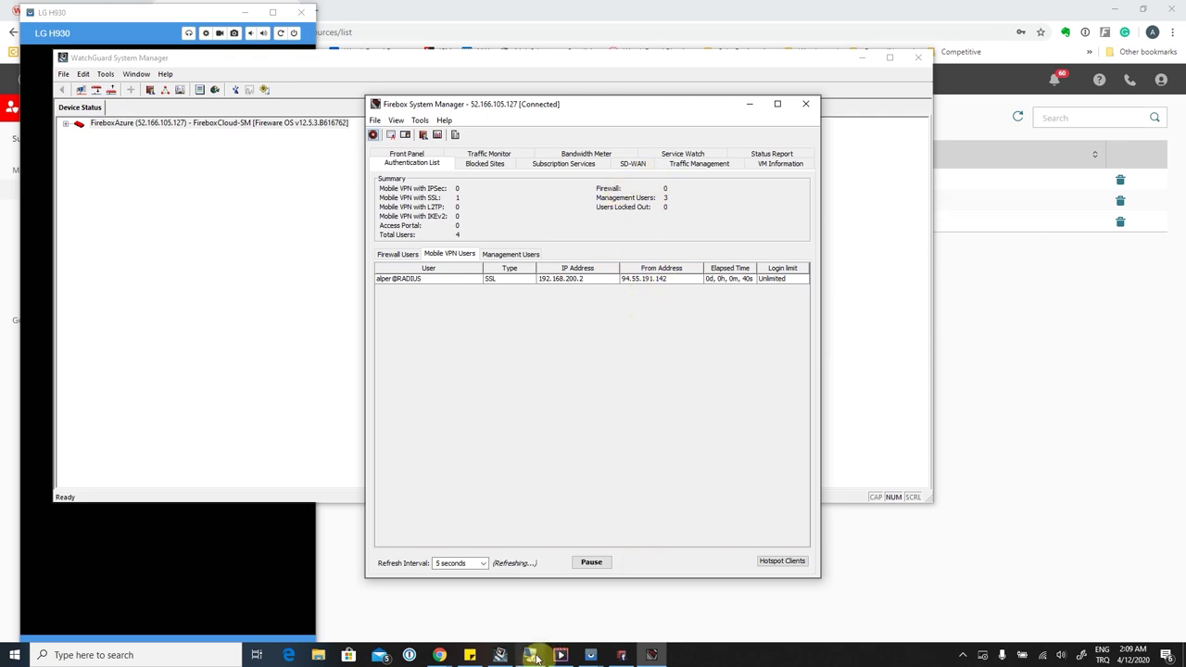
Open the ntradping folder in the gateway server's remote session, then minimize the session.
mouse_move(536, 658)
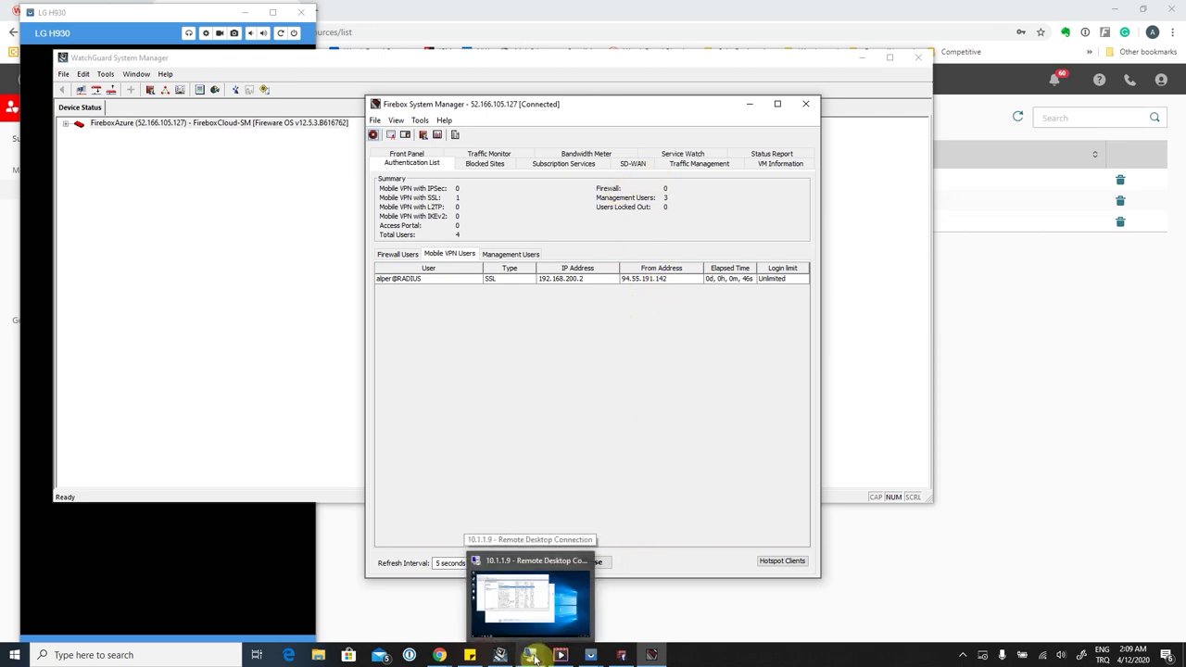
left_click(530, 602)
double_click(23, 232)
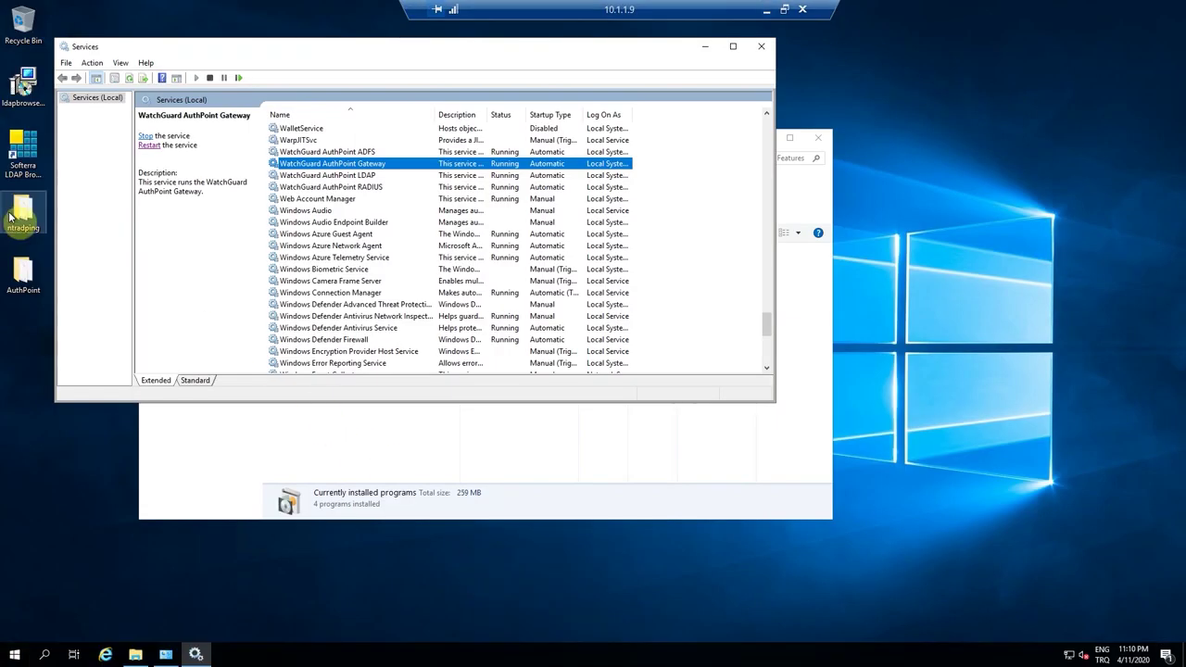
left_click(764, 8)
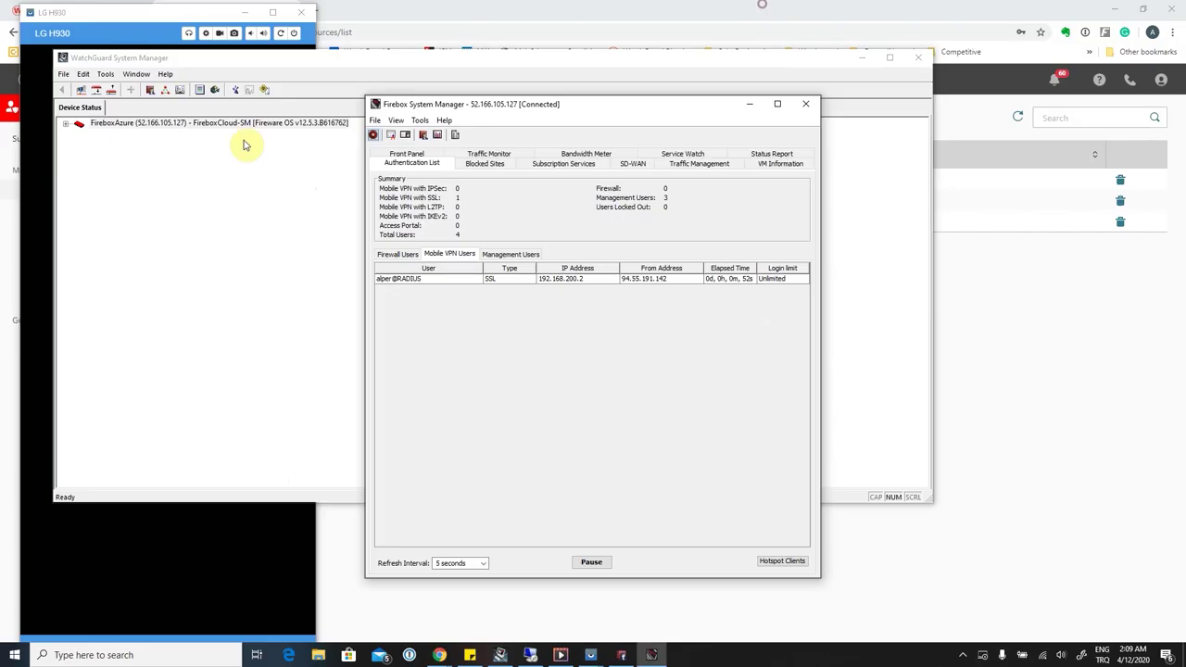
Review the existing WatchGuard Webinar RADIUS client's trusted IP 10.1.1.4 without changing it.
left_click(438, 23)
left_click(42, 189)
left_click(175, 220)
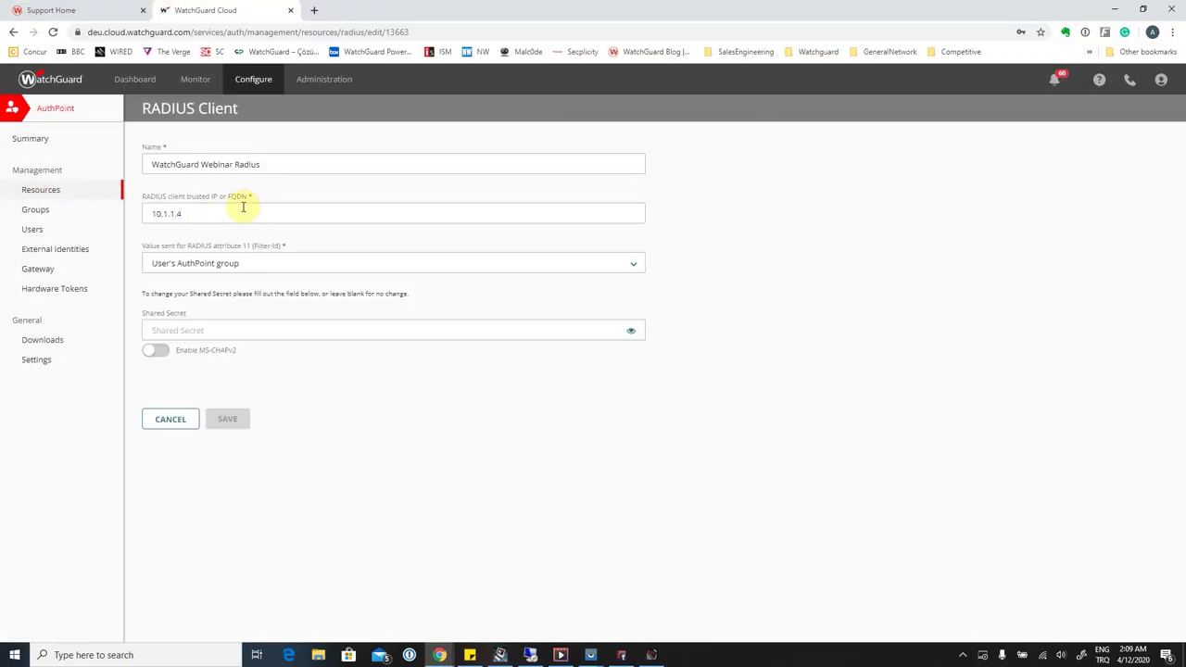
left_click_drag(229, 212, 135, 212)
left_click(239, 213)
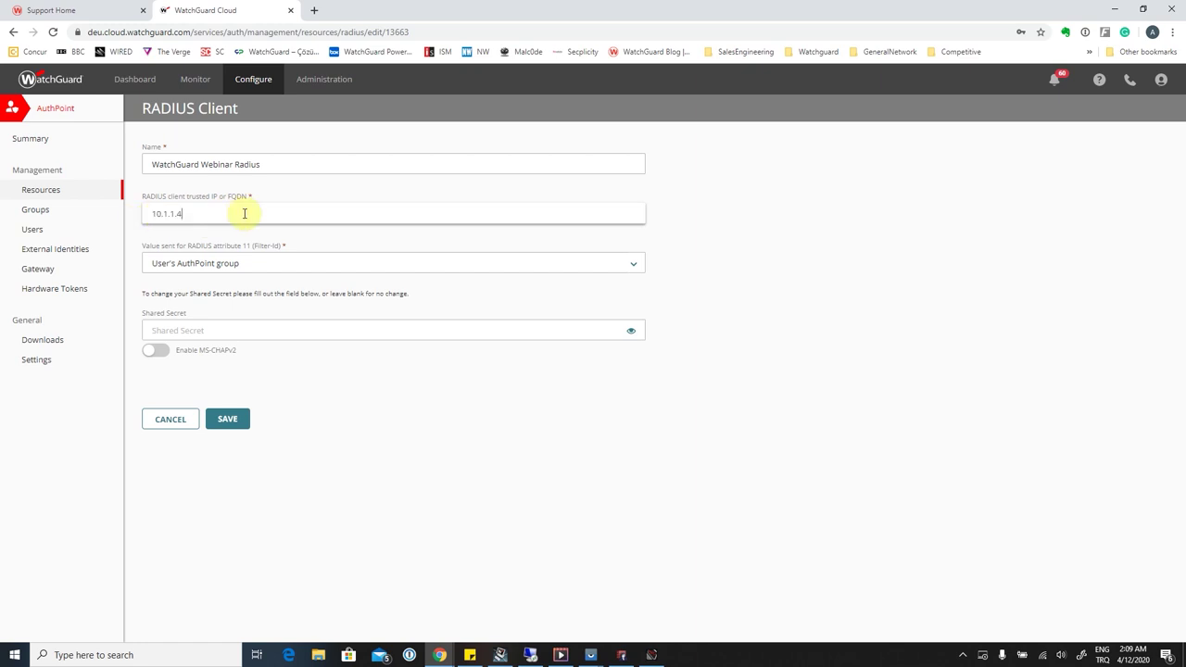
left_click(45, 196)
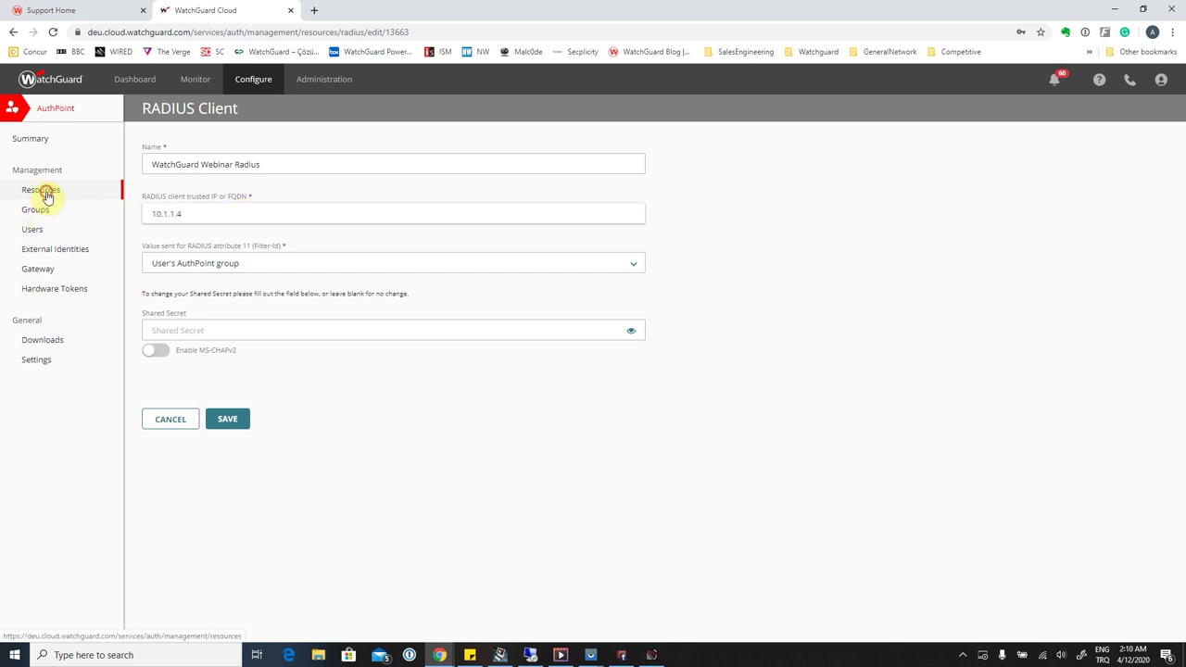
Create and save RADIUS Client 'Webinar' with trusted IP 10.1.1.9 and a shared secret.
left_click(248, 117)
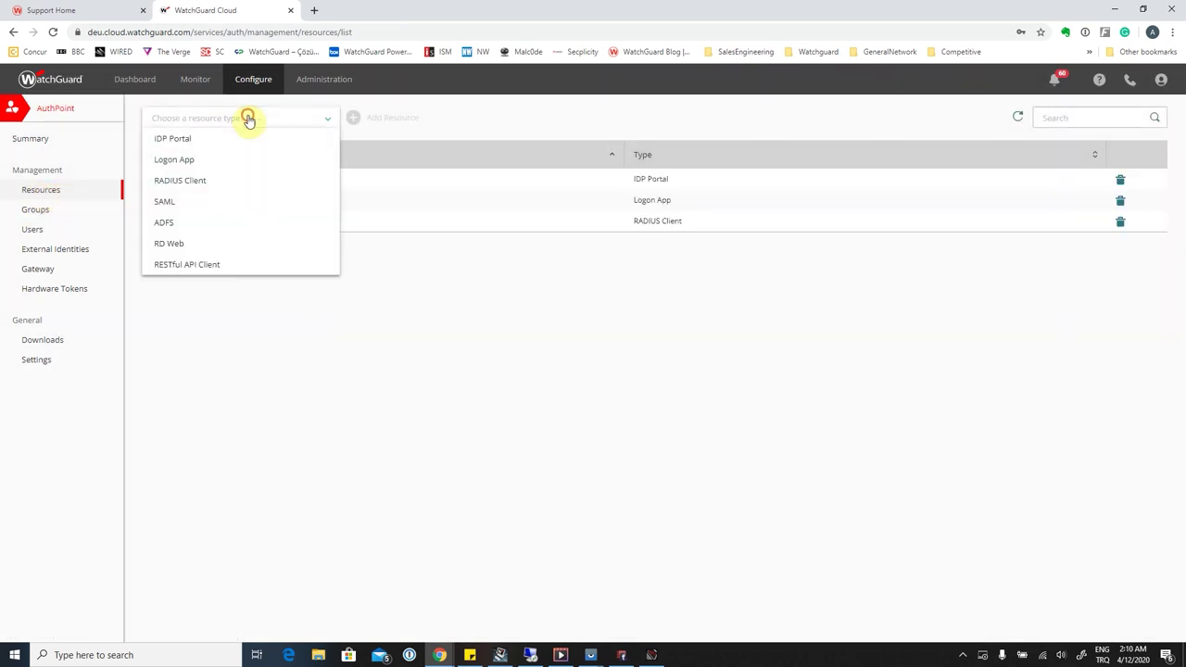
left_click(235, 182)
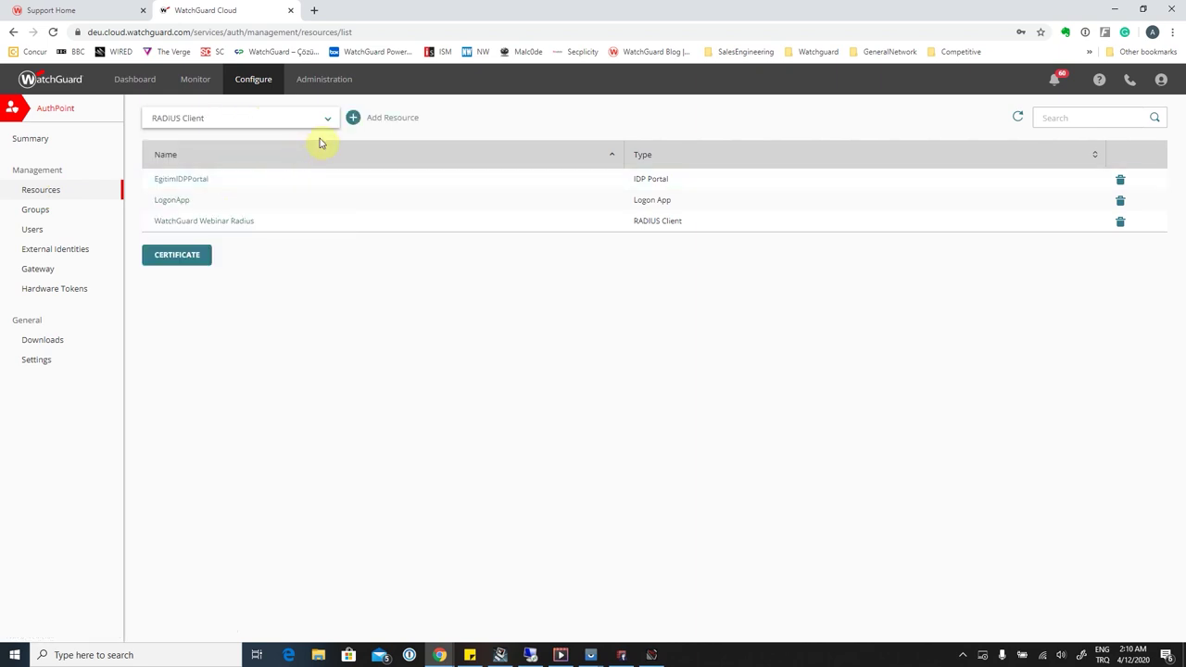
left_click(354, 125)
left_click(292, 164)
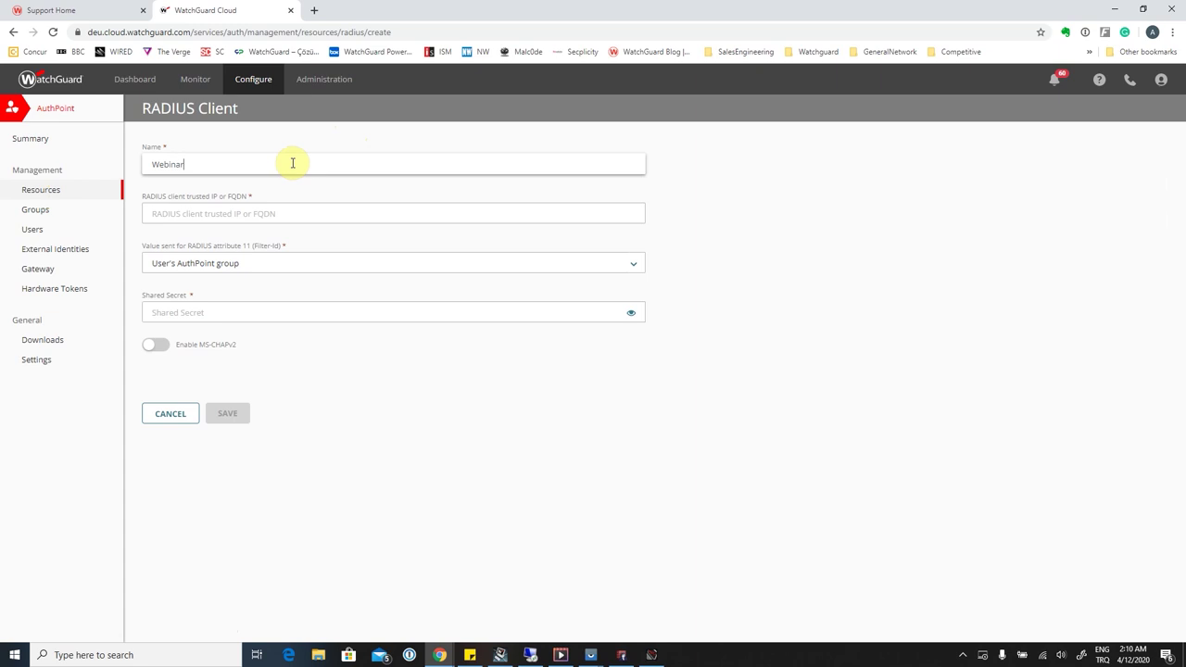
left_click(310, 207)
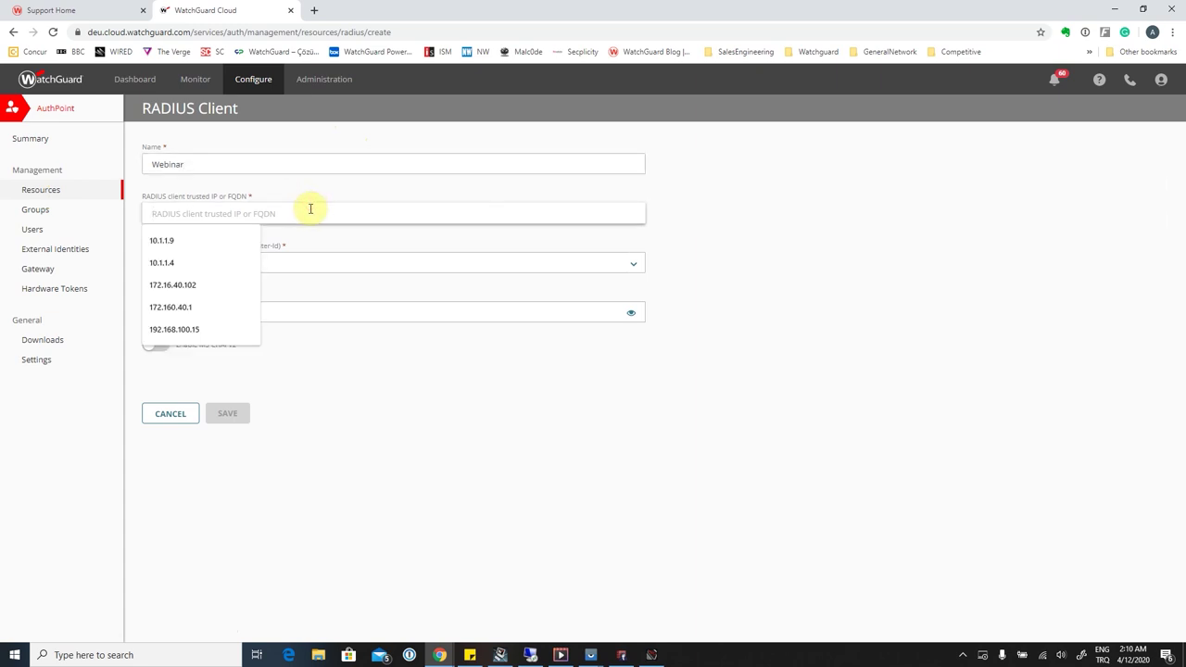
type("10.1")
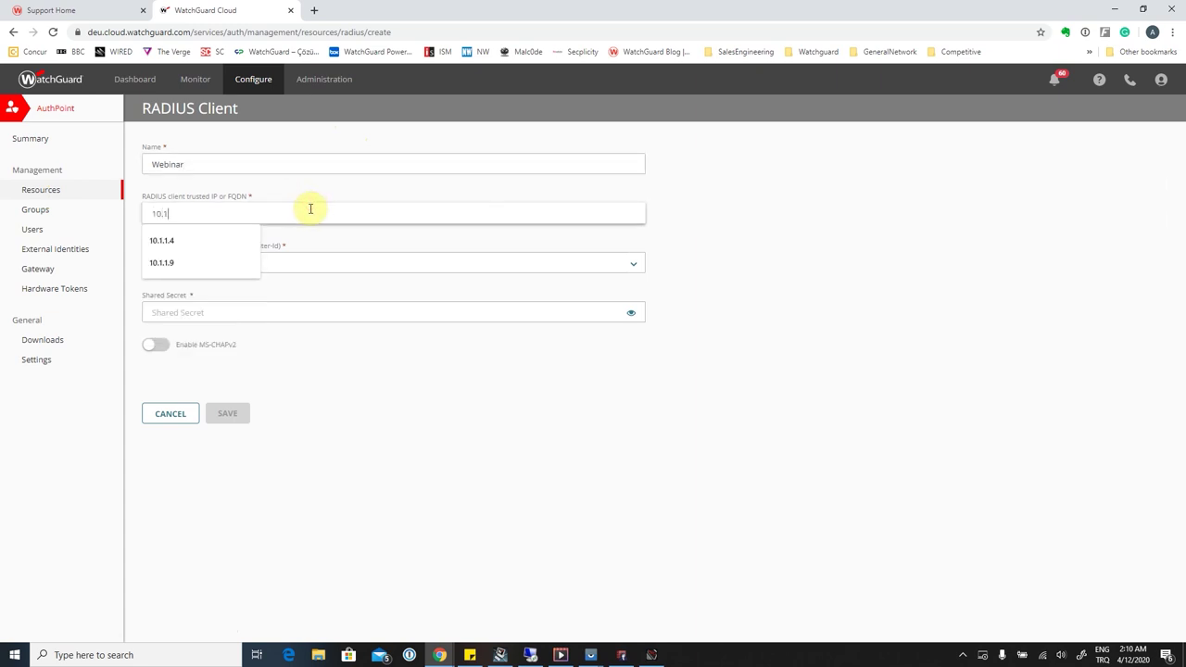
type(".1.9")
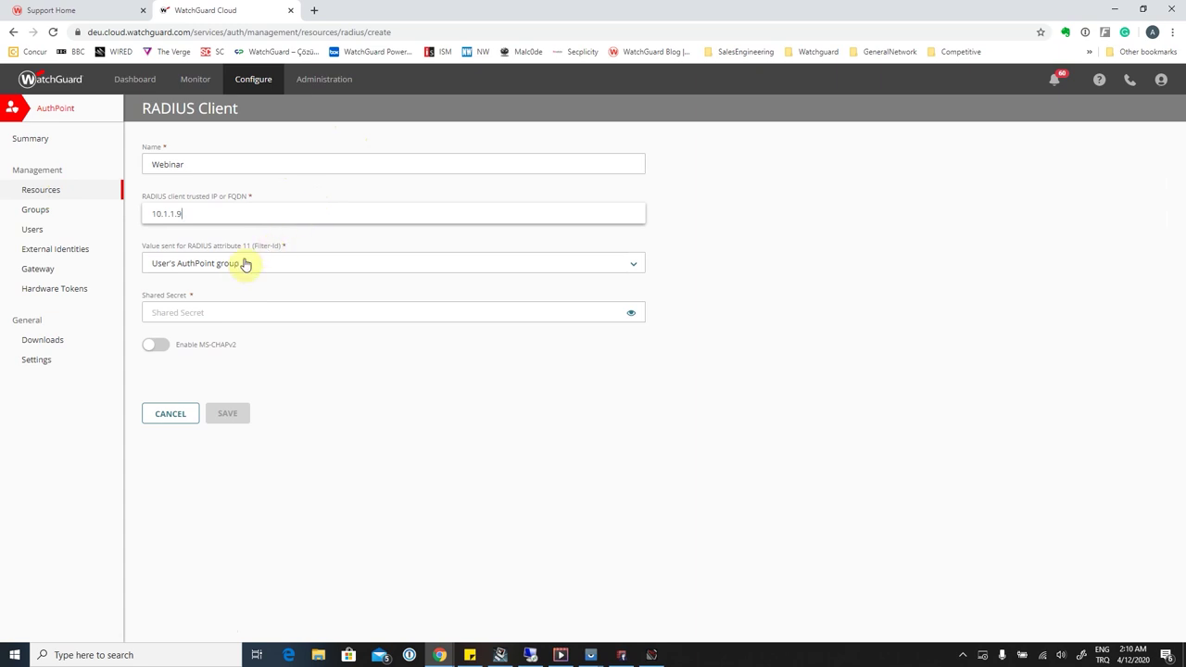
left_click(223, 310)
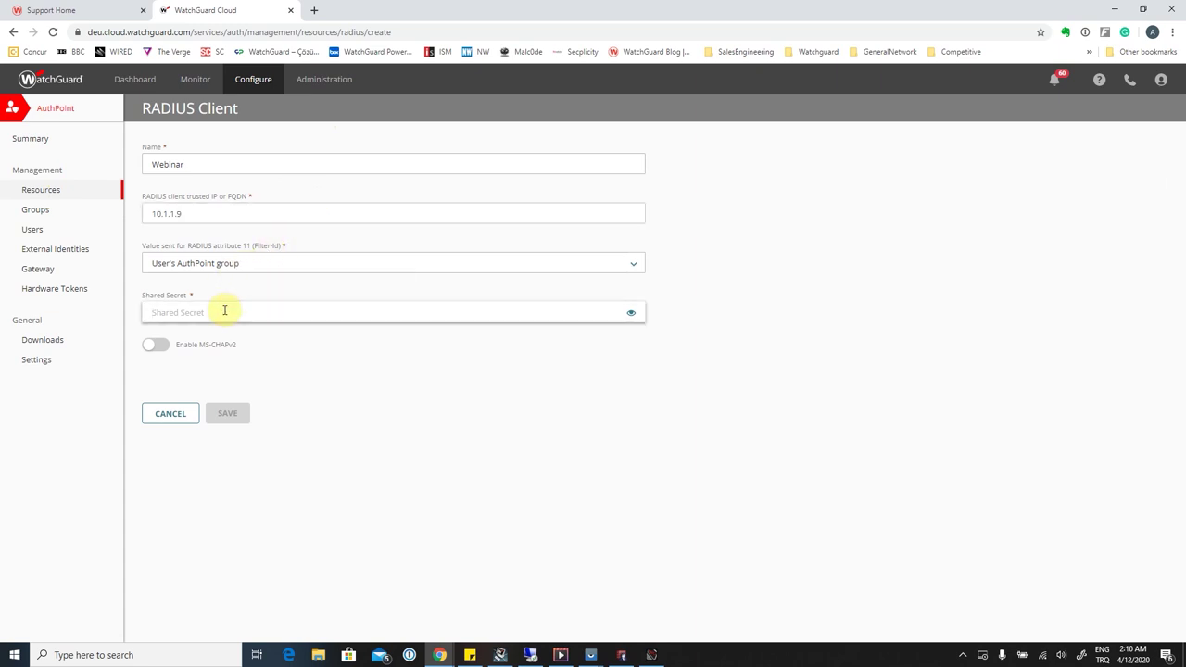
type("••••••••")
left_click(631, 313)
left_click(631, 316)
left_click(228, 413)
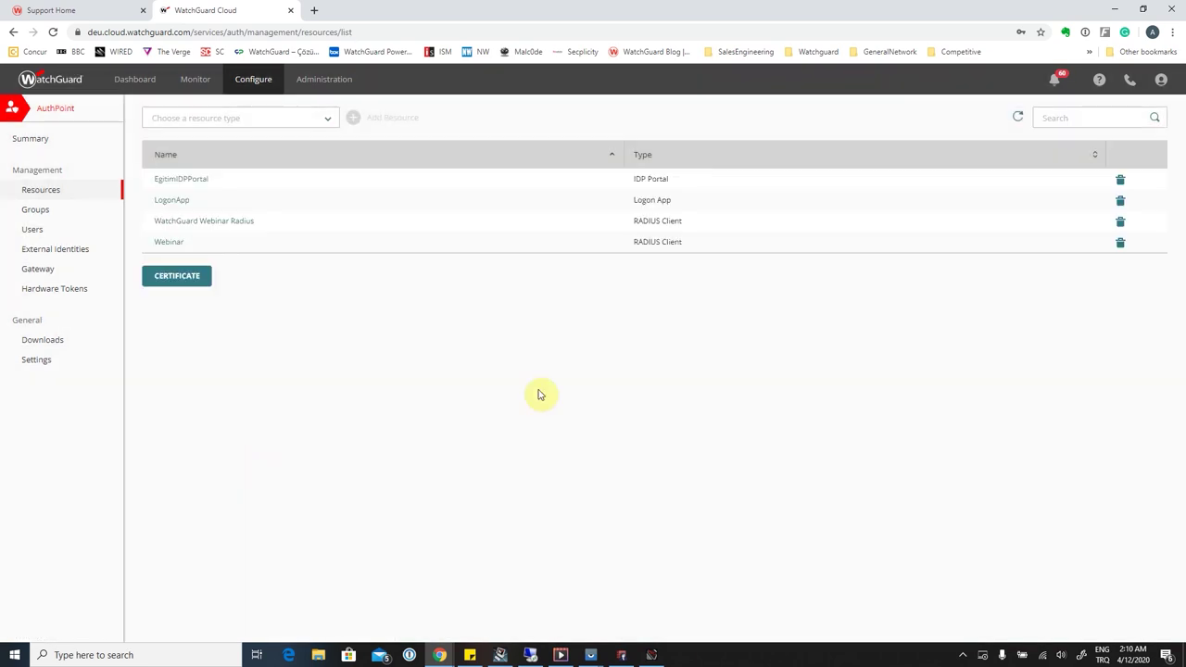
Add a Webinar RADIUS Client policy with password and Push to group Webinar04, then save.
left_click(37, 213)
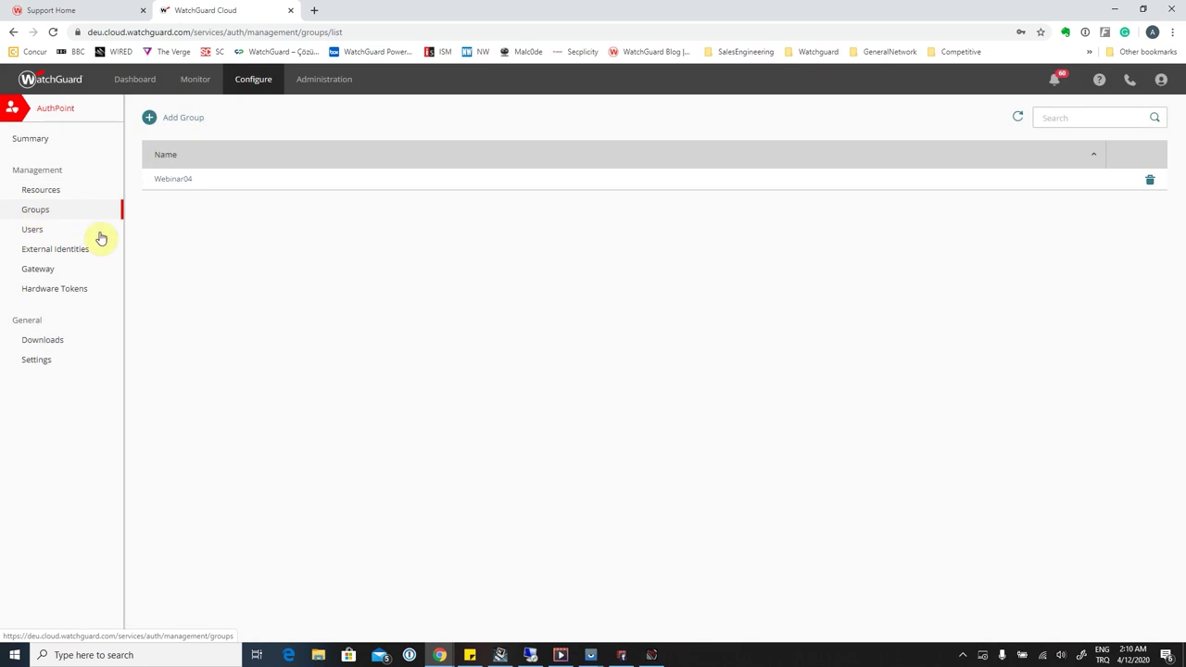
left_click(169, 181)
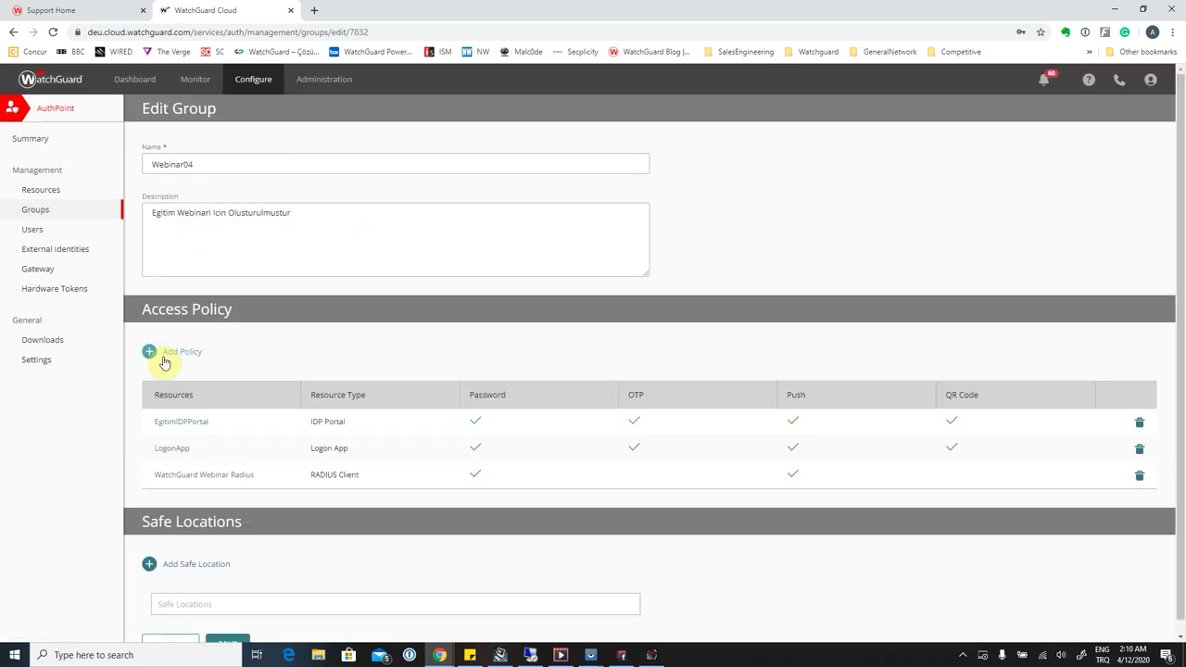
left_click(167, 353)
left_click(524, 309)
left_click(519, 325)
left_click(471, 349)
left_click(461, 396)
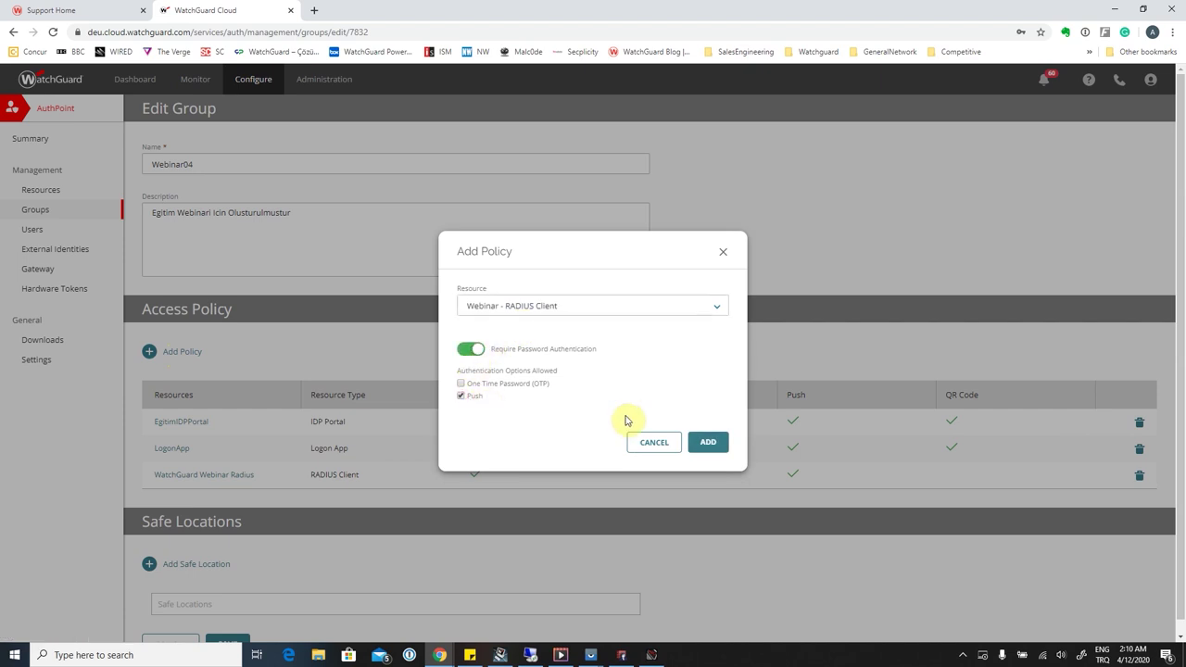
left_click(708, 441)
scroll(339, 501, "down", 1)
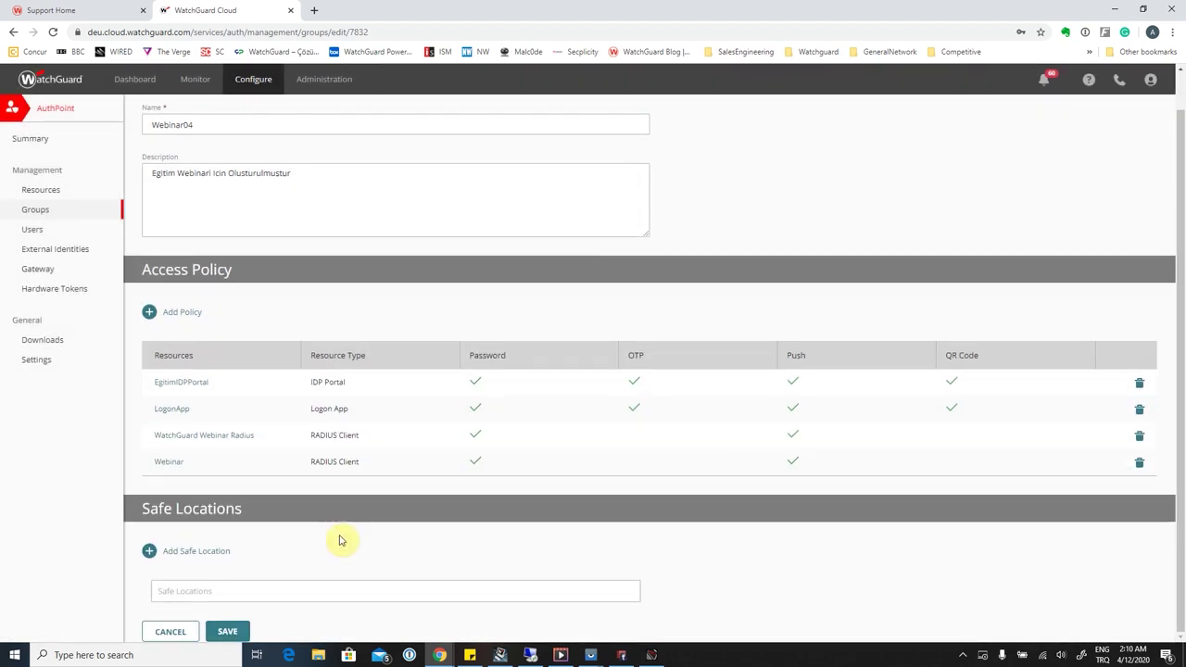
left_click(228, 632)
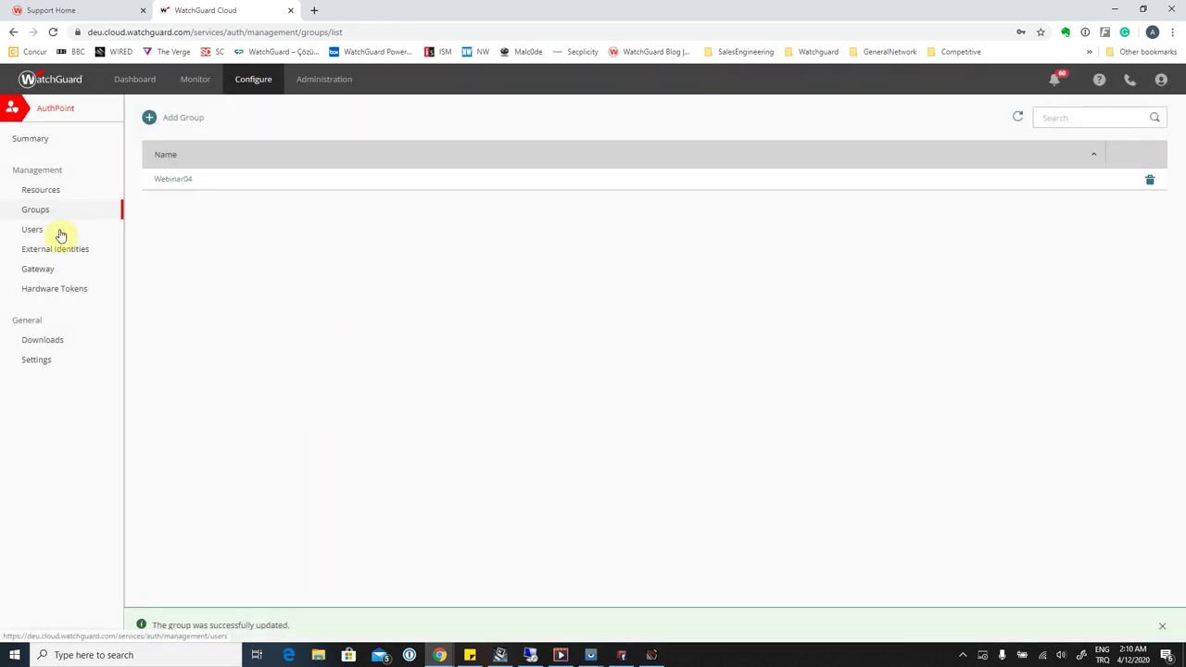
Assign the Webinar RADIUS resource to the WebinarGW gateway and save.
left_click(43, 271)
left_click(183, 185)
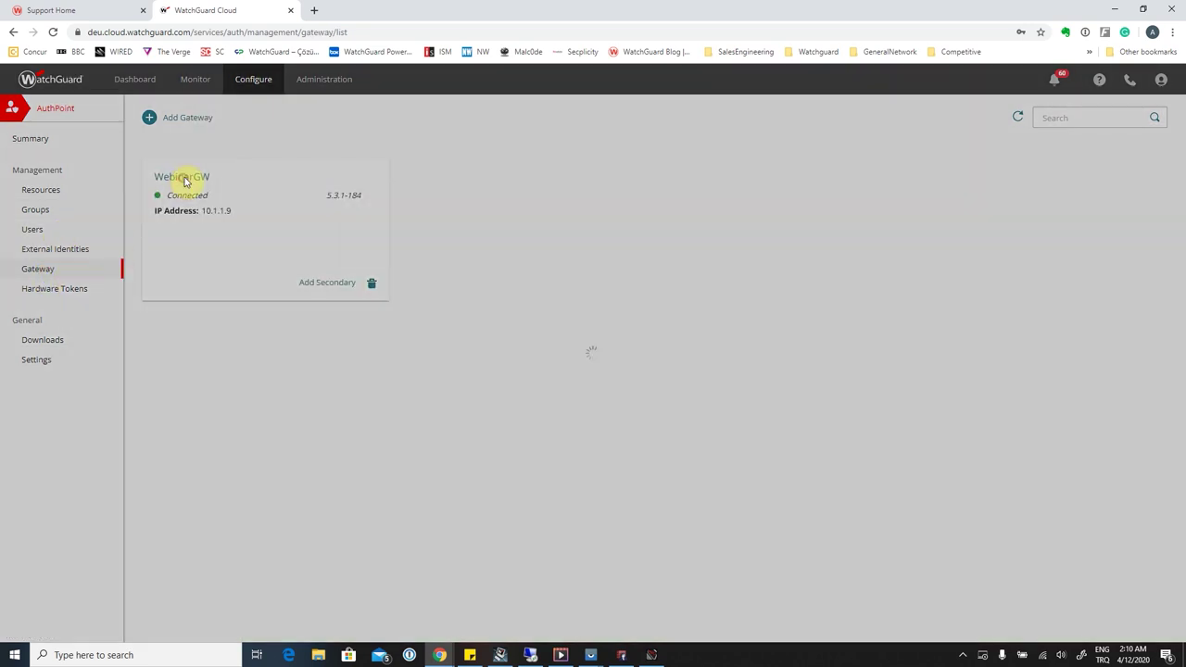
left_click(315, 327)
left_click(236, 372)
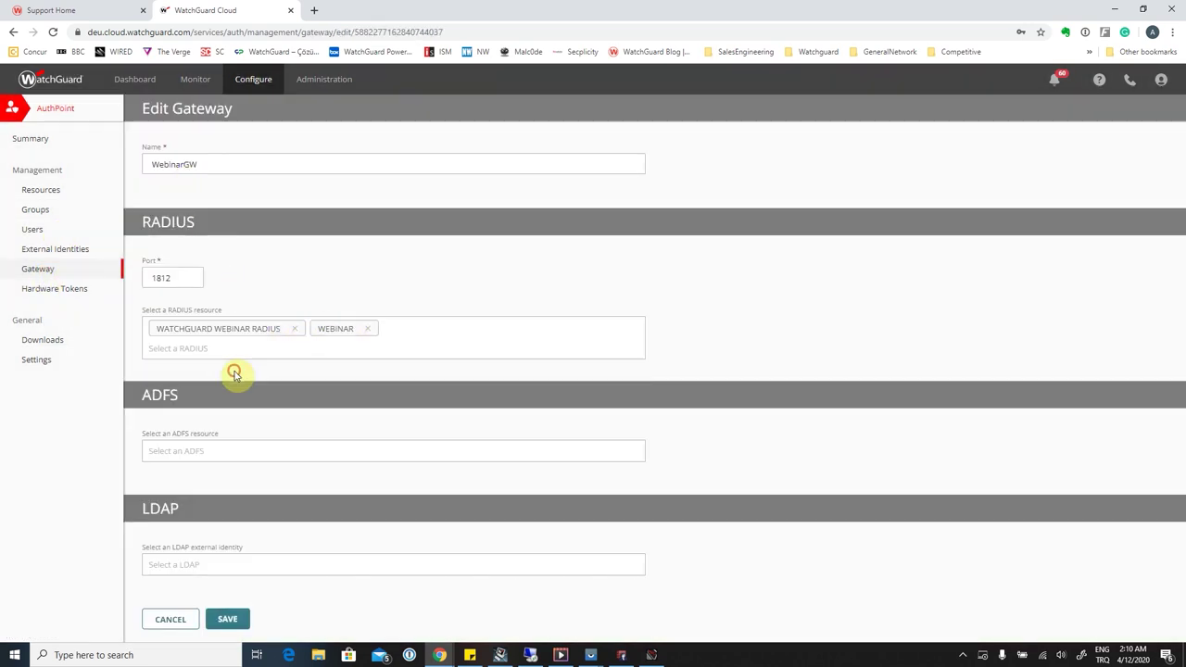
left_click(228, 620)
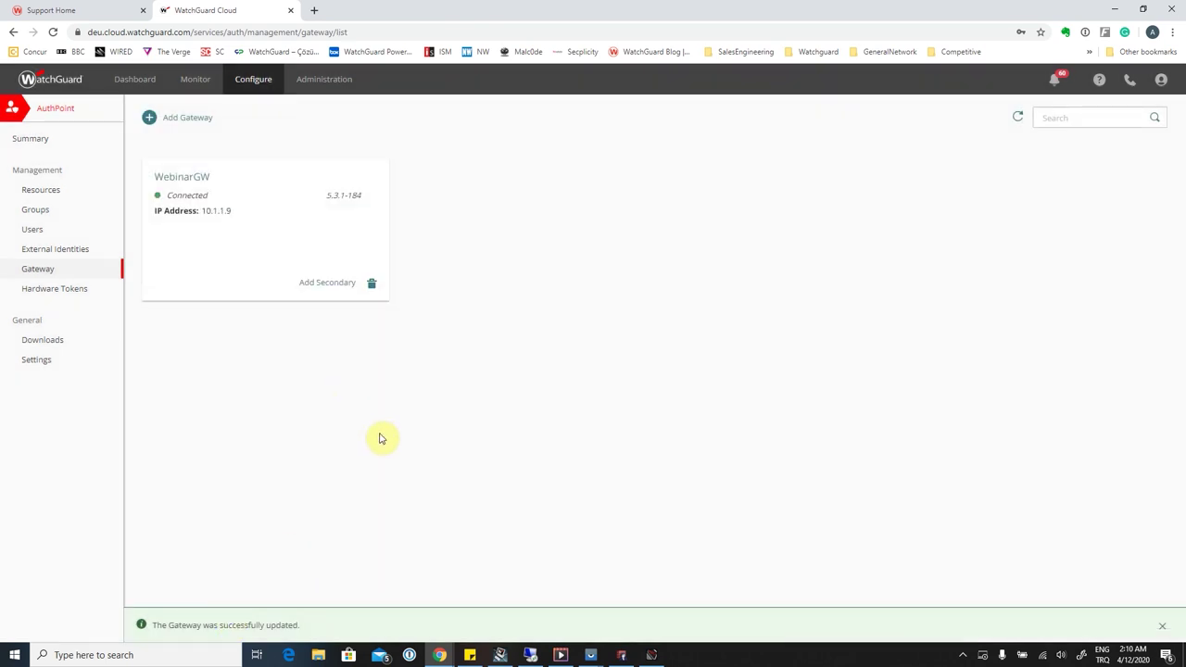
Launch NTRadPing targeting 10.1.1.9 port 1812 with secret, user and password, and window the session.
mouse_move(538, 659)
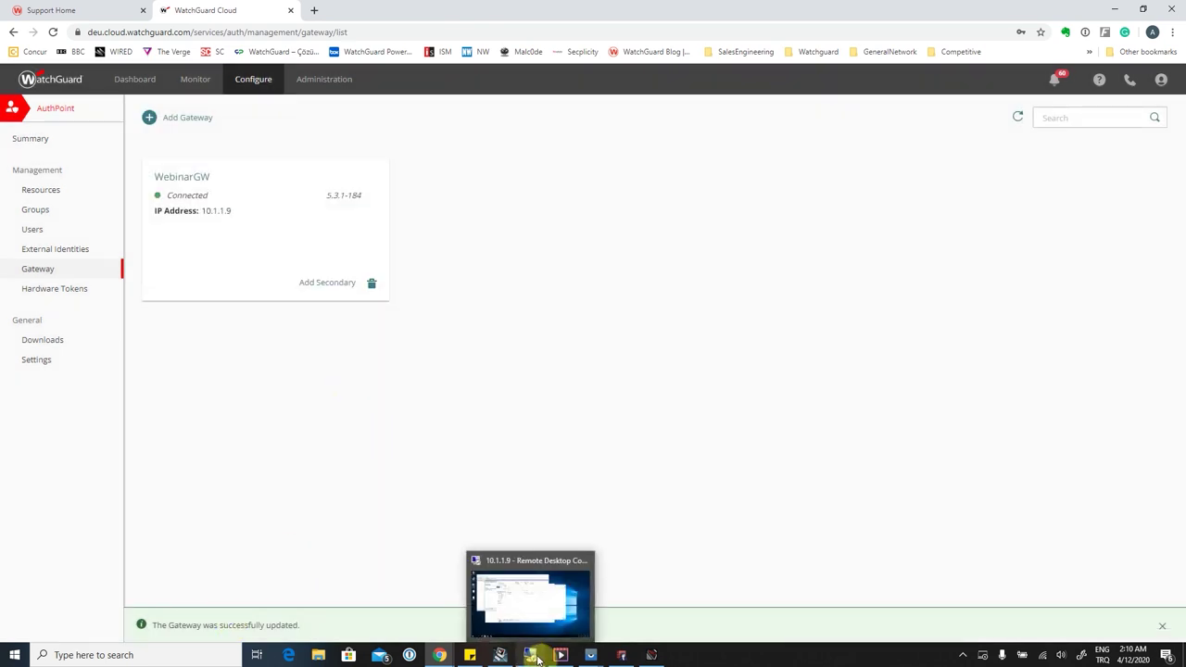
left_click(532, 657)
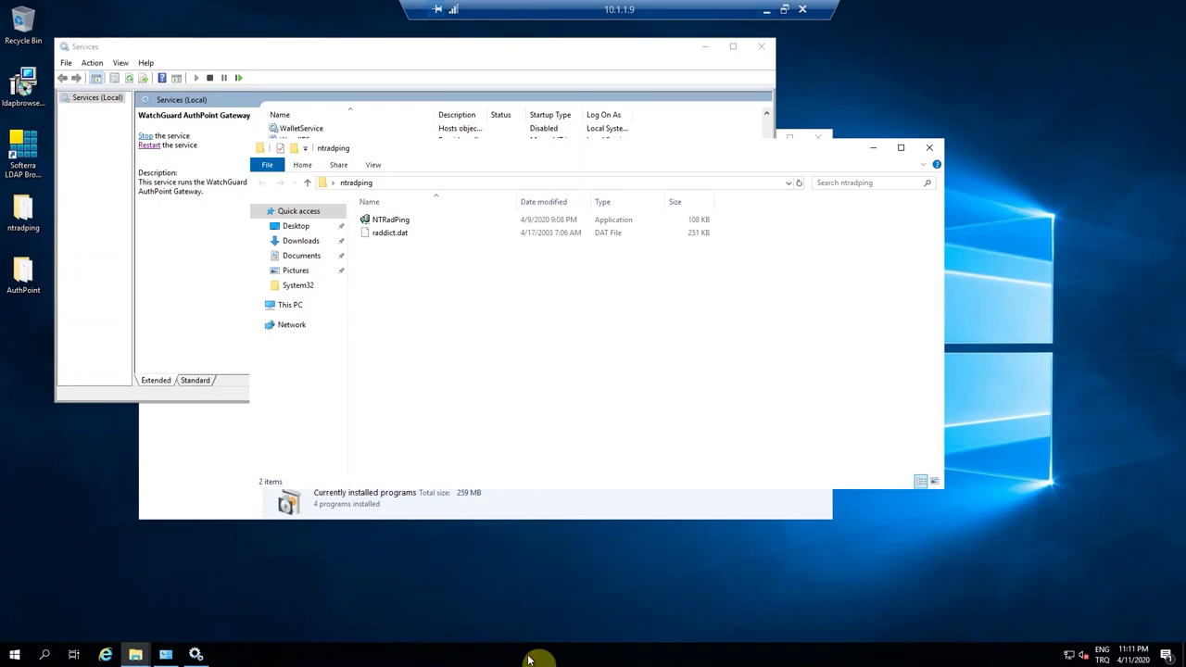
double_click(390, 220)
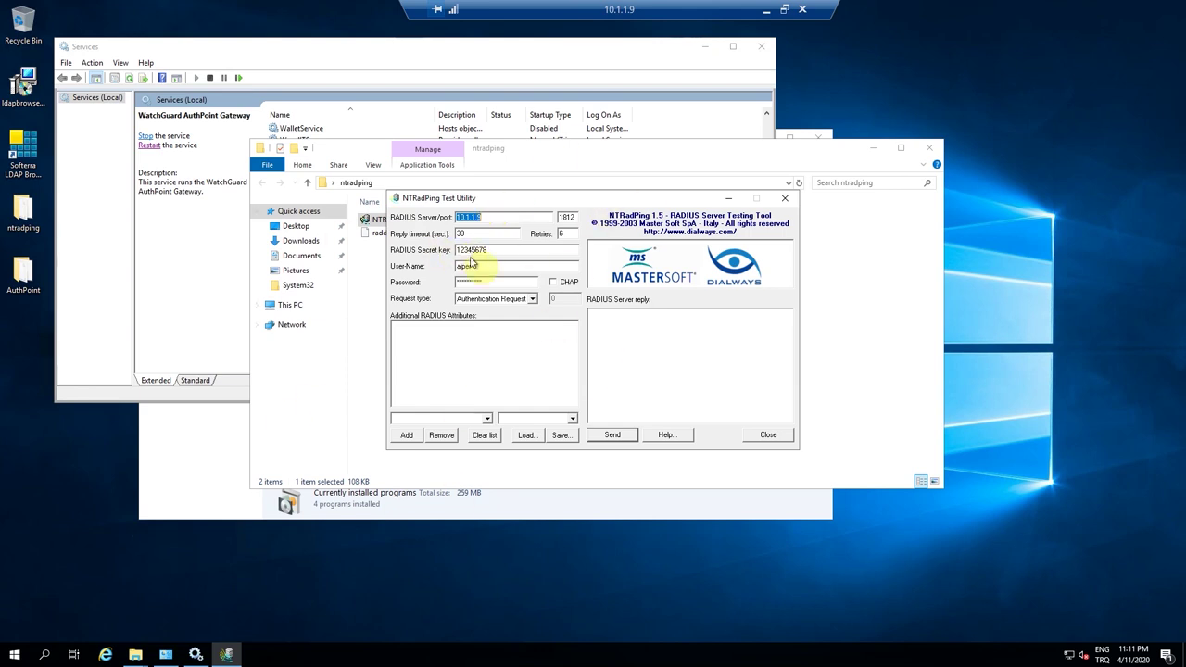
left_click_drag(559, 220, 581, 215)
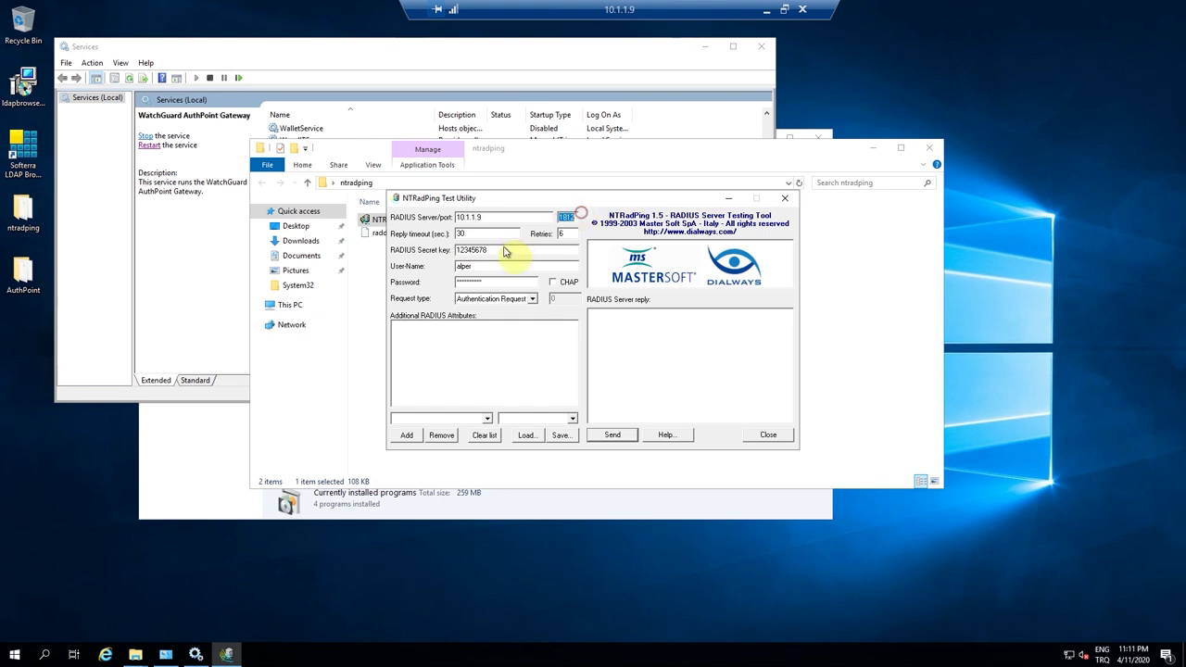
left_click_drag(502, 247, 429, 254)
left_click(488, 282)
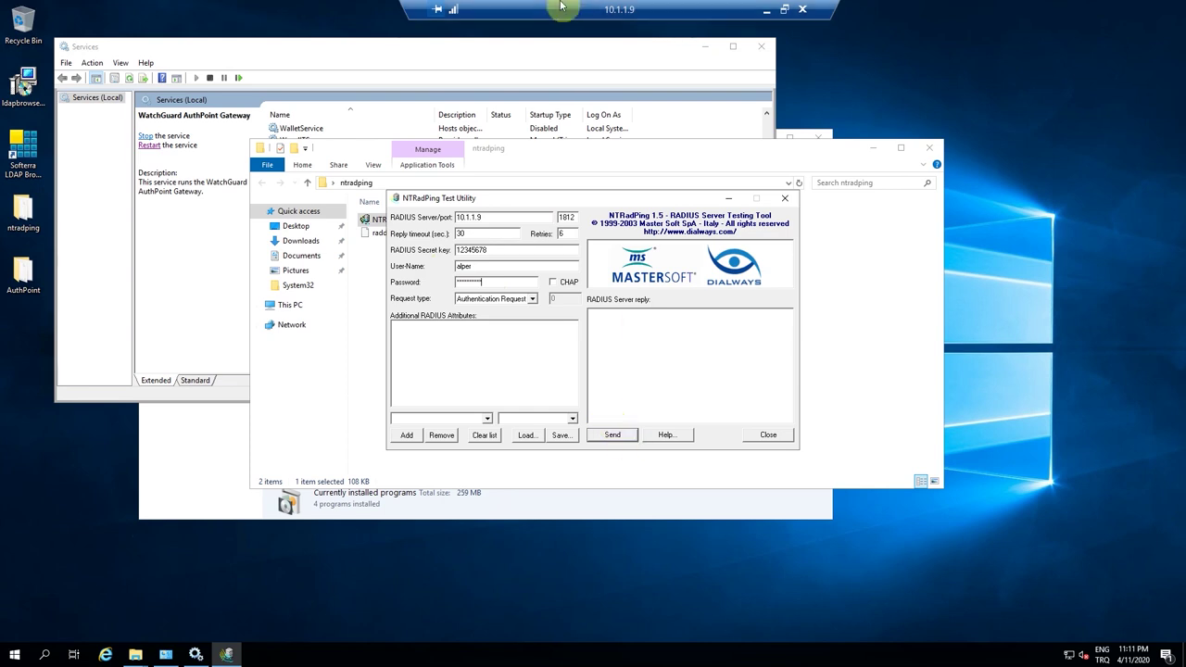
double_click(567, 11)
left_click_drag(821, 133, 3, 33)
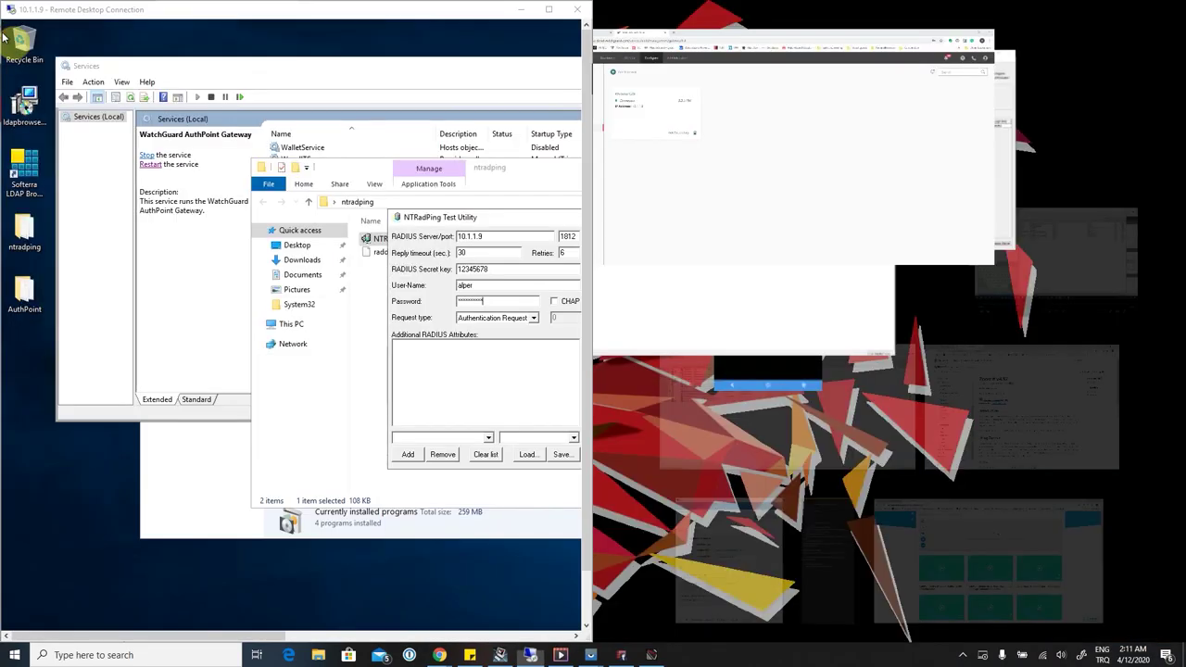
Send NTRadPing's request to 10.1.1.9:1812 and get Access-Accept with Filter-Id Webinar04.
left_click(924, 284)
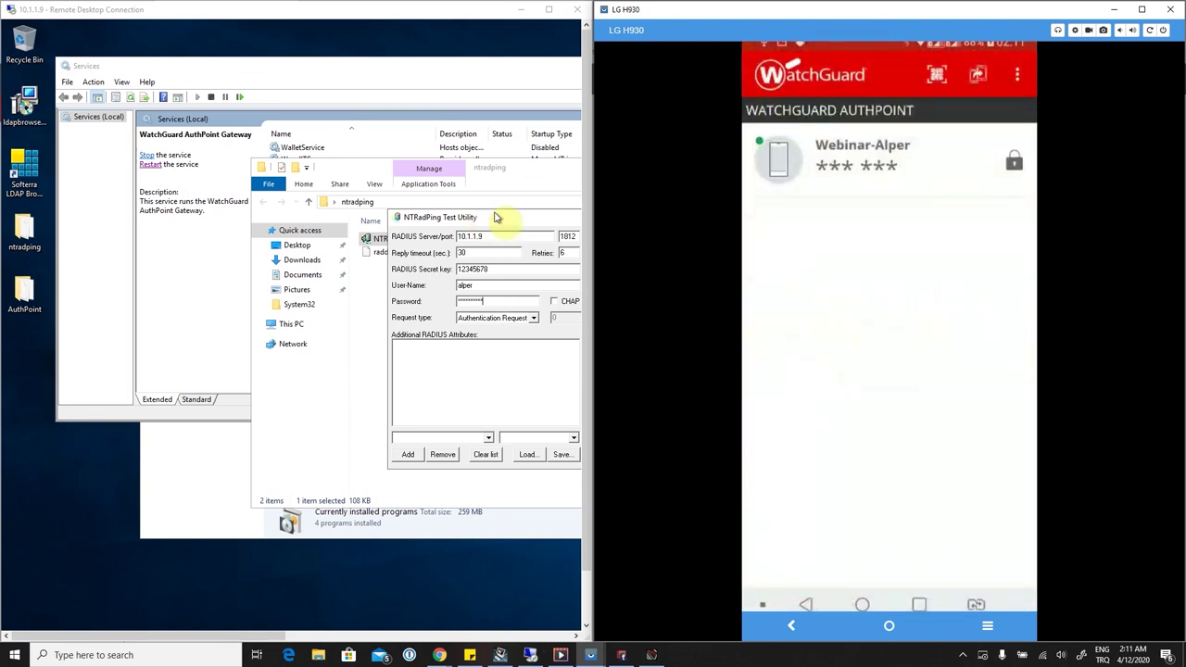
left_click_drag(495, 222, 474, 225)
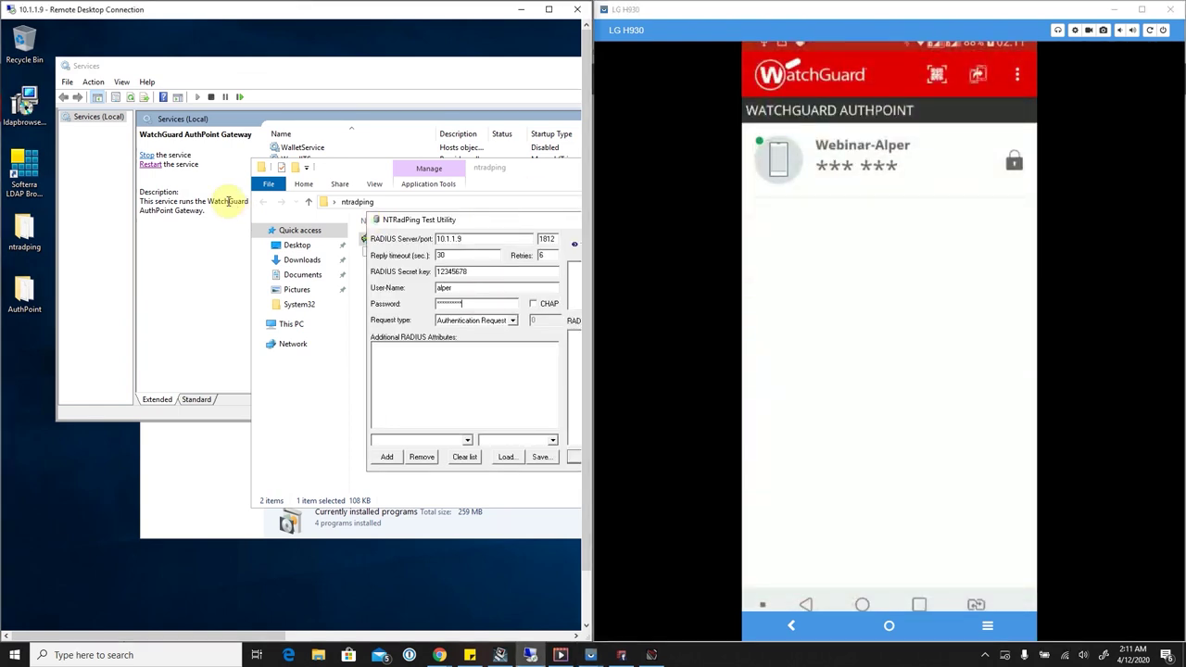
left_click_drag(425, 222, 165, 189)
left_click(343, 423)
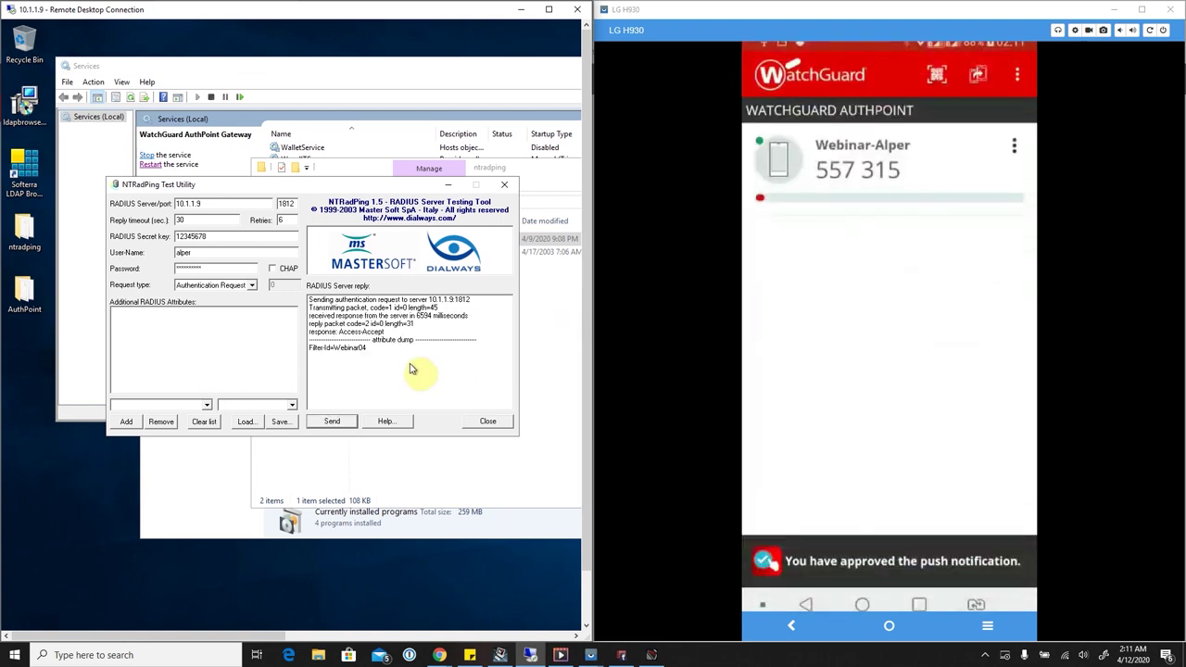
left_click(549, 9)
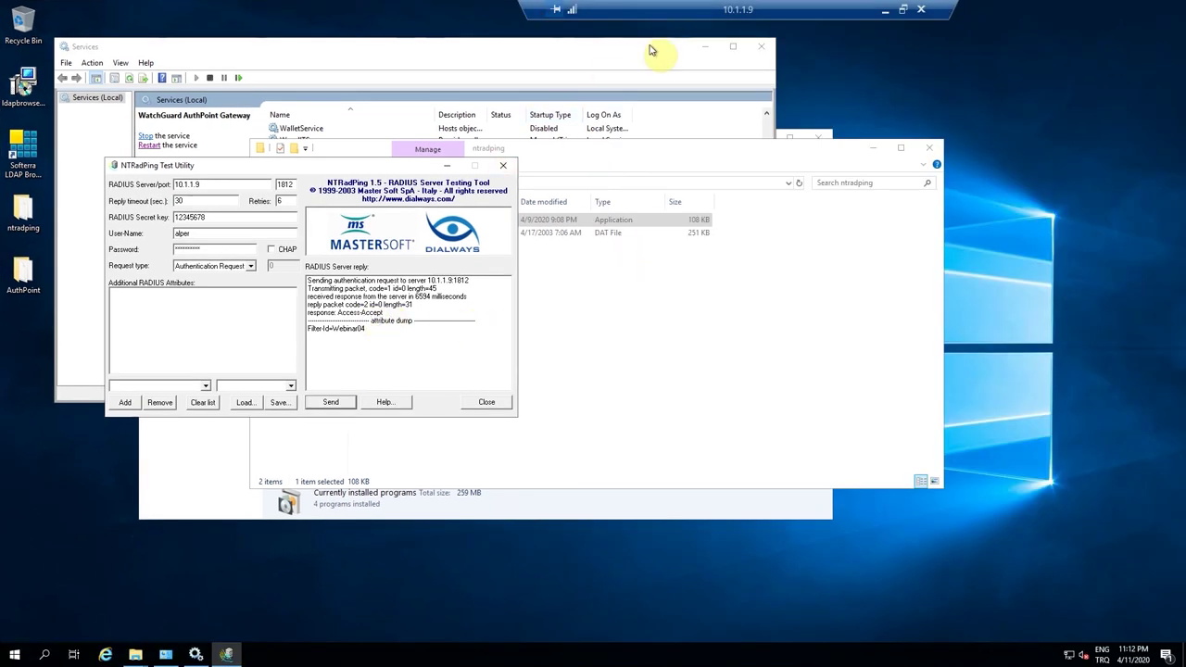
double_click(732, 8)
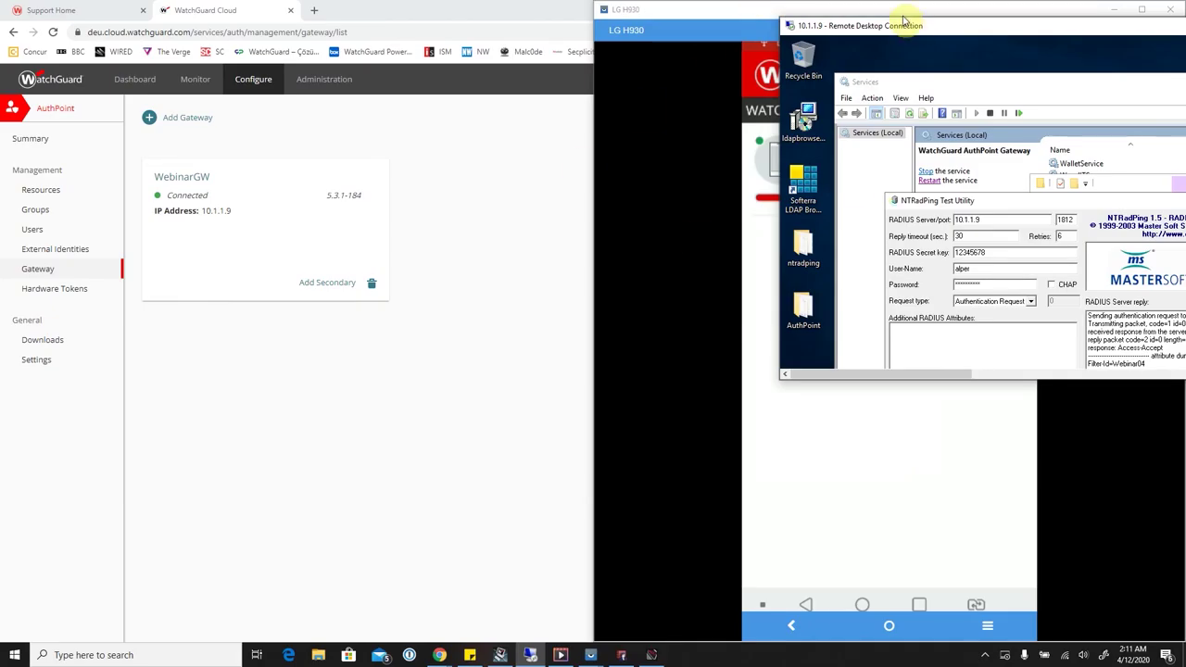
Enlarge the remote session and highlight the reply's 10.1.1.9:1812 address and Filter-Id=Webinar04 line.
left_click_drag(683, 11, 438, 58)
left_click_drag(871, 26, 329, 64)
left_click_drag(724, 416, 1048, 567)
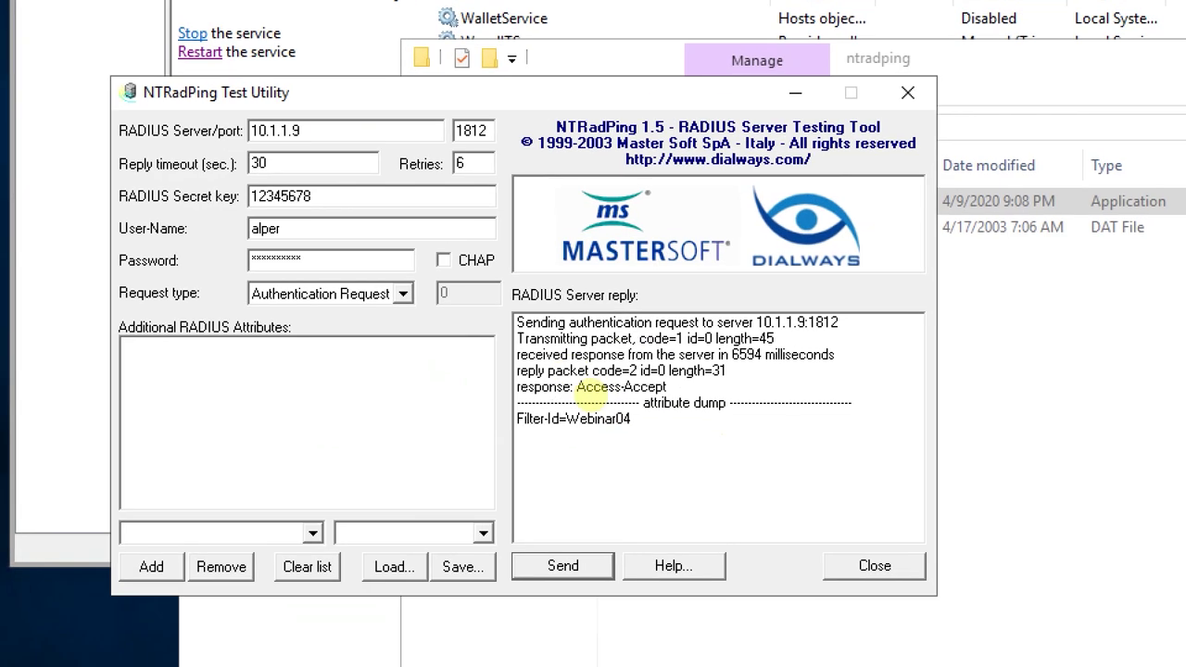
left_click_drag(839, 301, 750, 325)
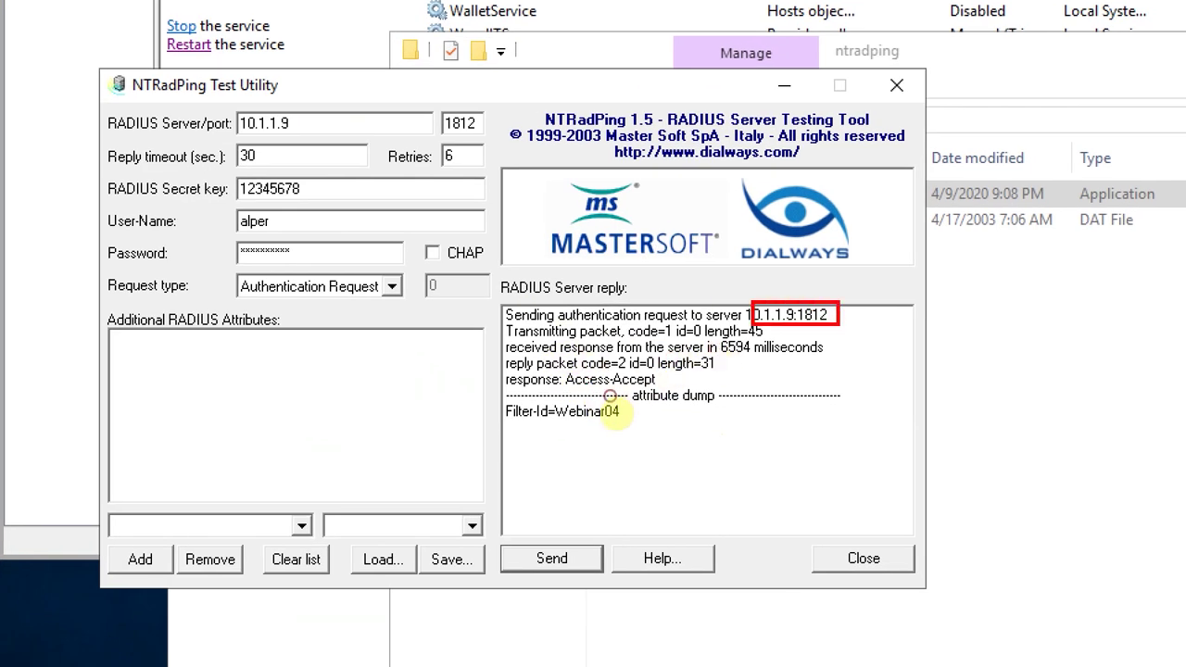
left_click_drag(630, 401, 516, 432)
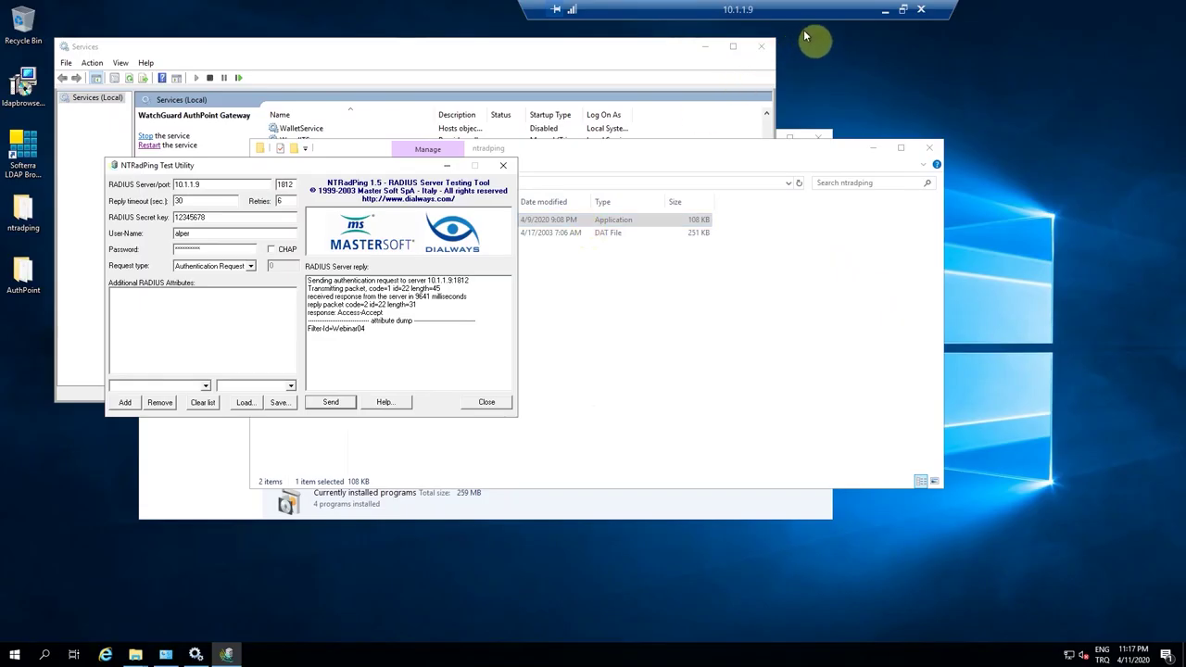
Delete the Webinar RADIUS Client policy from group Webinar04 and save the group.
left_click(893, 8)
left_click(173, 178)
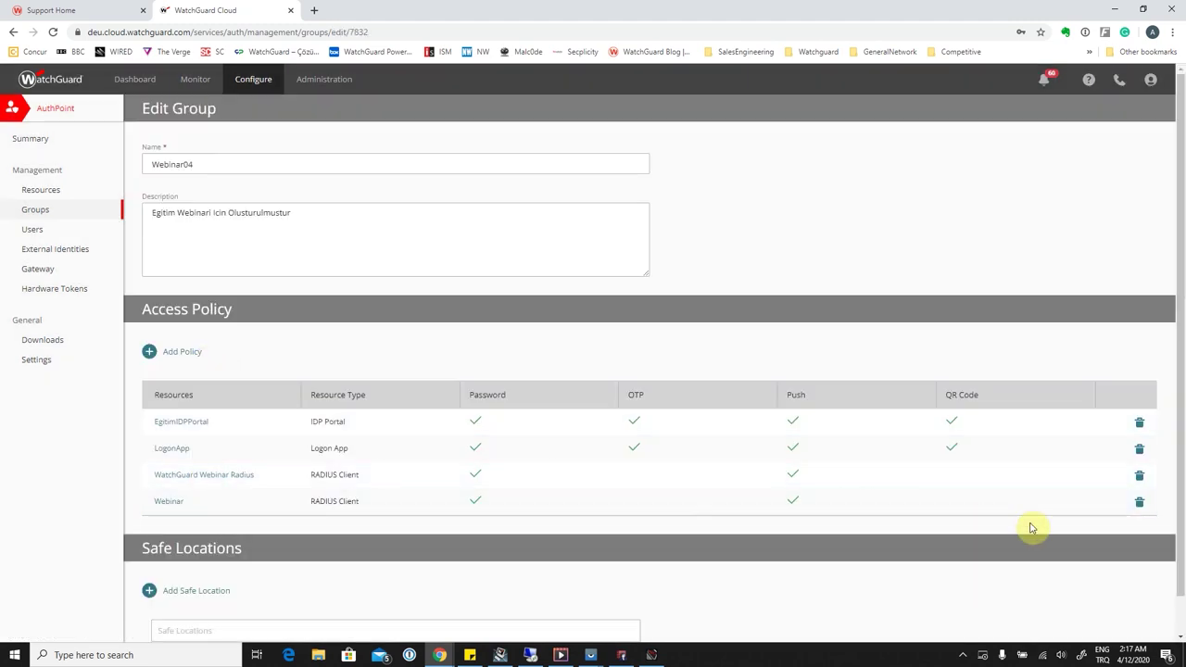
left_click(1140, 502)
scroll(476, 493, "down", 1)
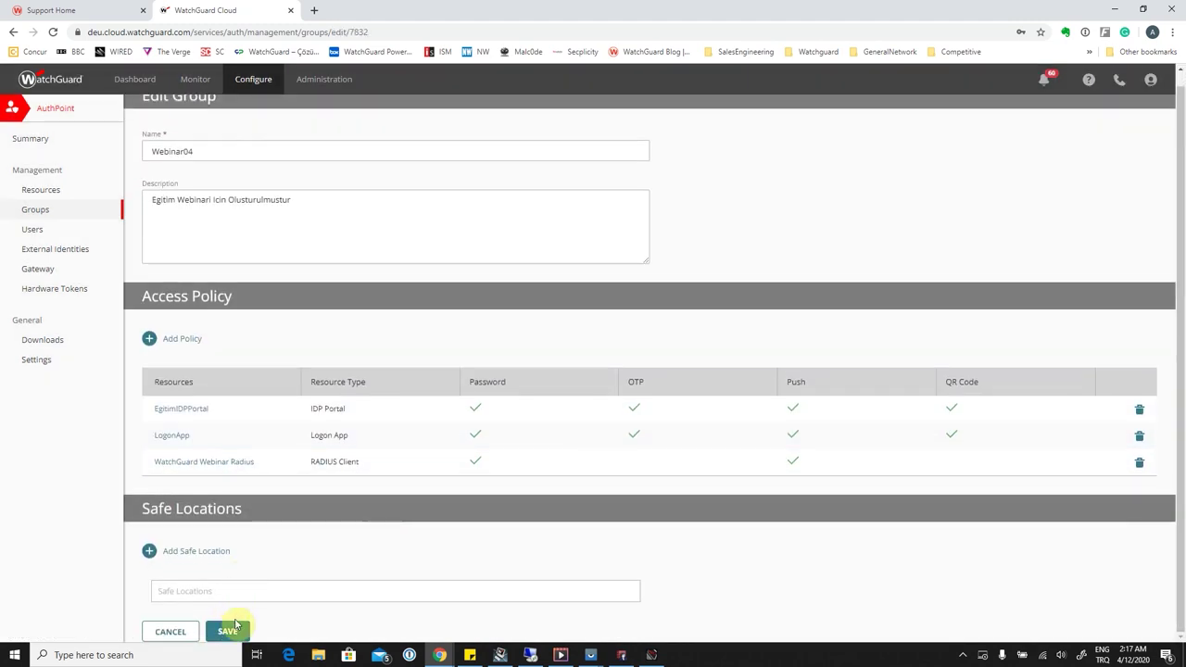
left_click(234, 631)
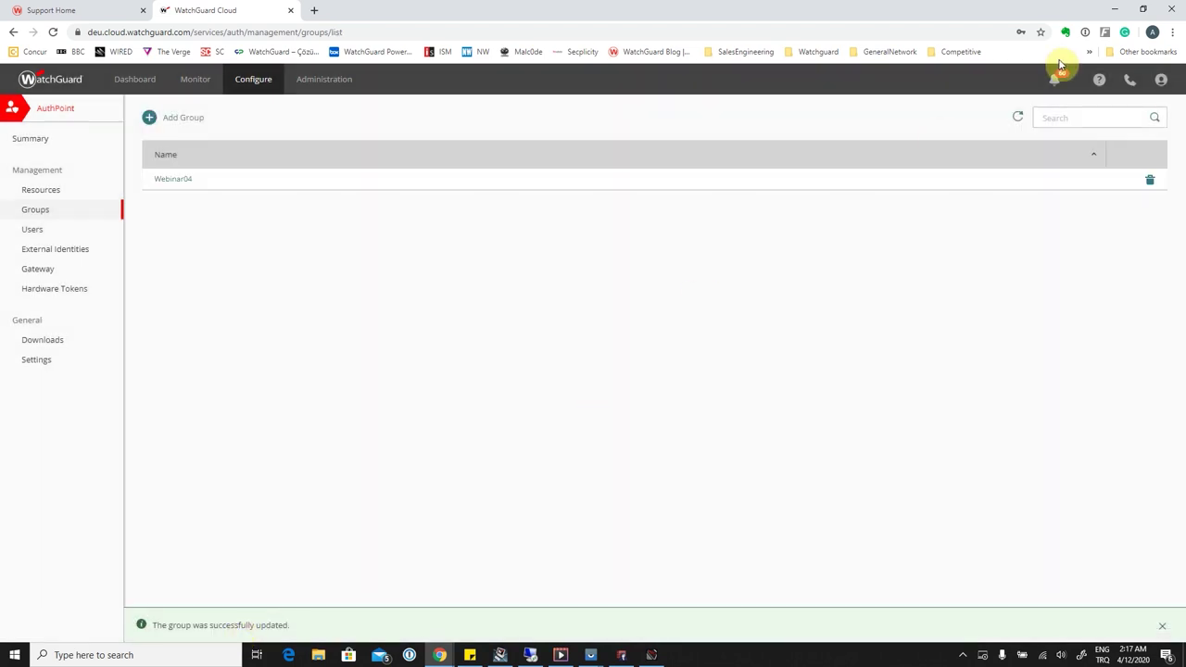
Resend the NTRadPing request and confirm the Access-Reject reply.
left_click(530, 655)
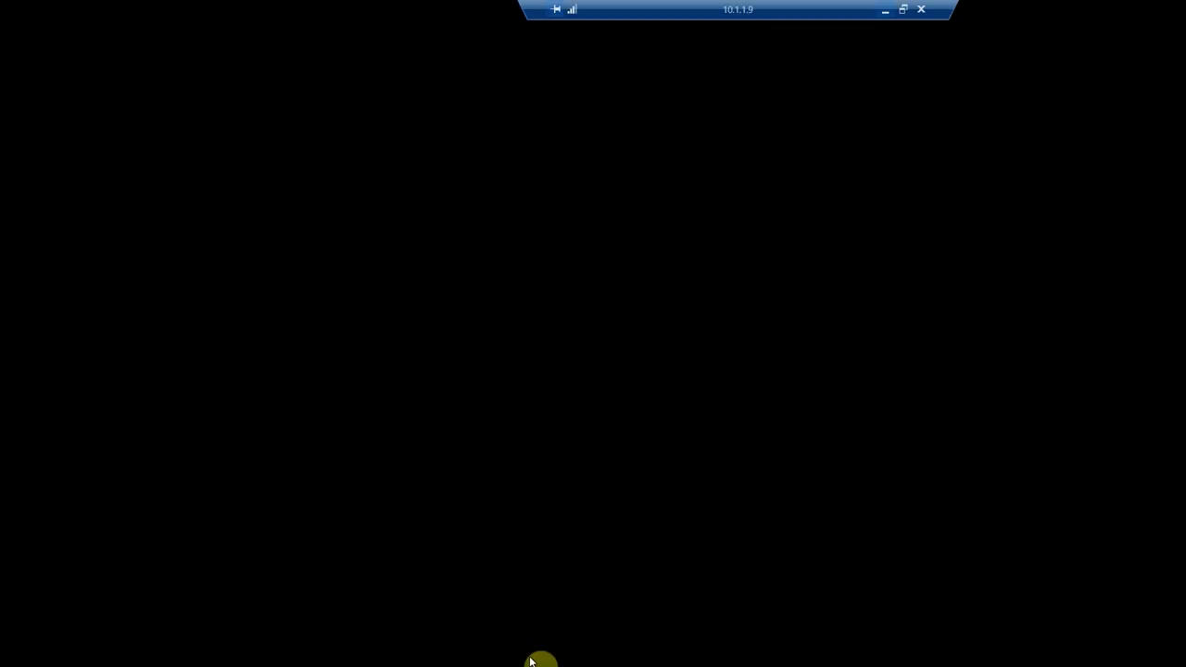
left_click(324, 402)
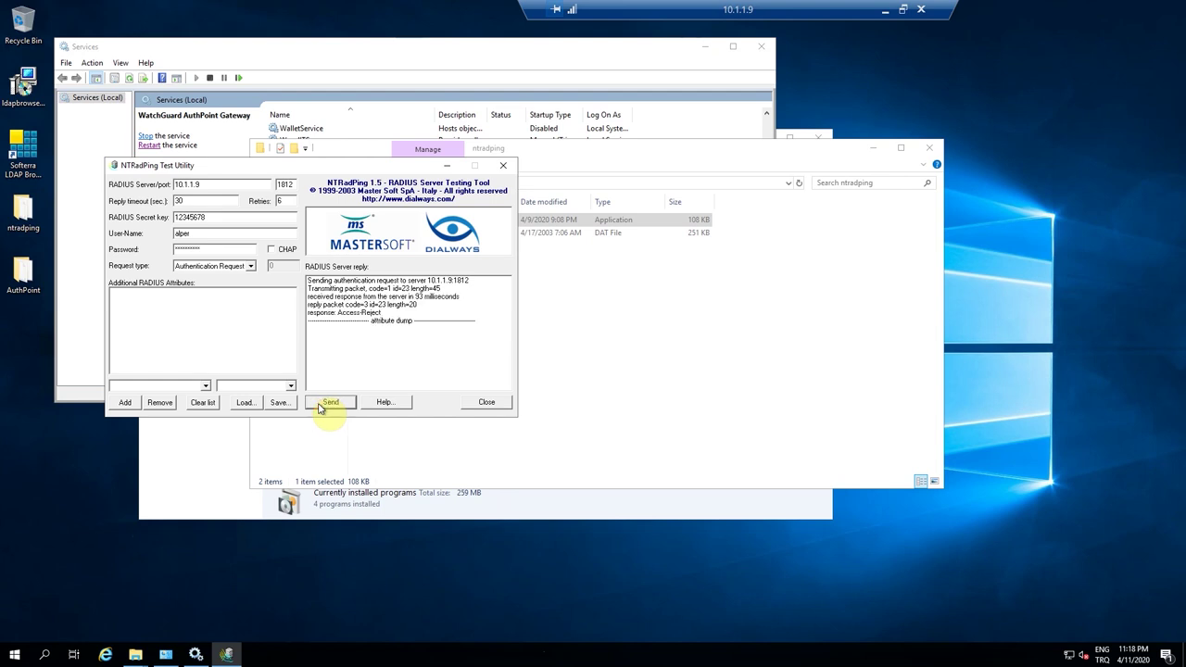
double_click(750, 15)
mouse_move(737, 336)
left_mouse_down()
mouse_move(667, 358)
mouse_move(579, 359)
left_mouse_up()
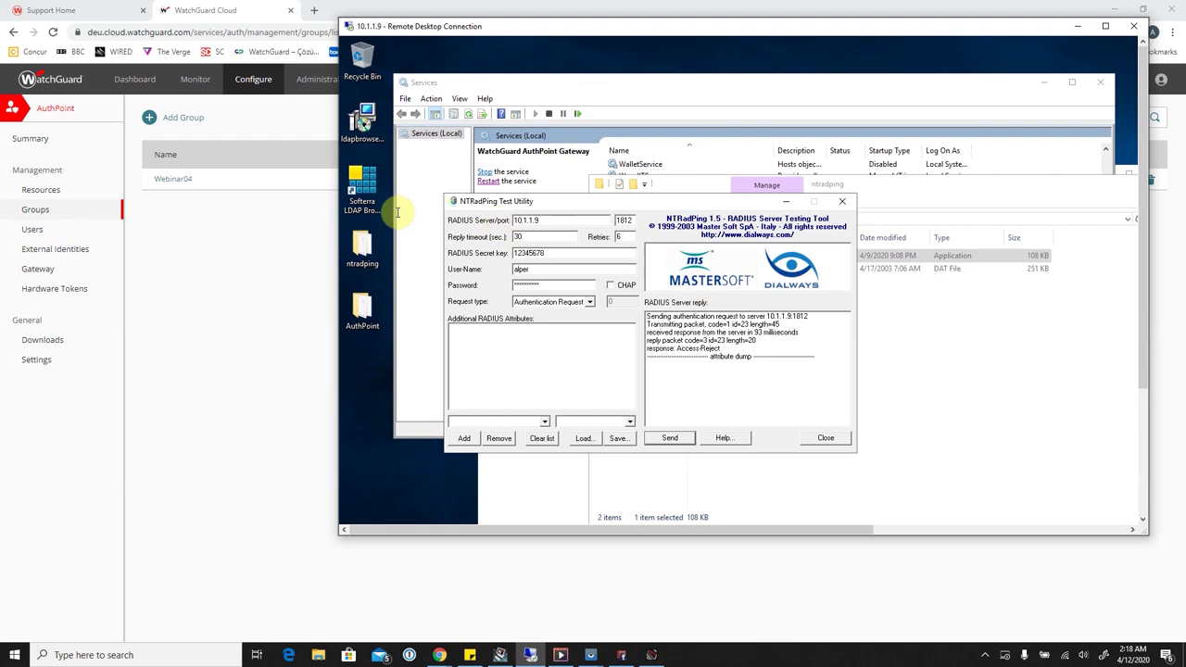
Load authpoint.watchguard.com/webinar in a new browser tab.
left_click(314, 11)
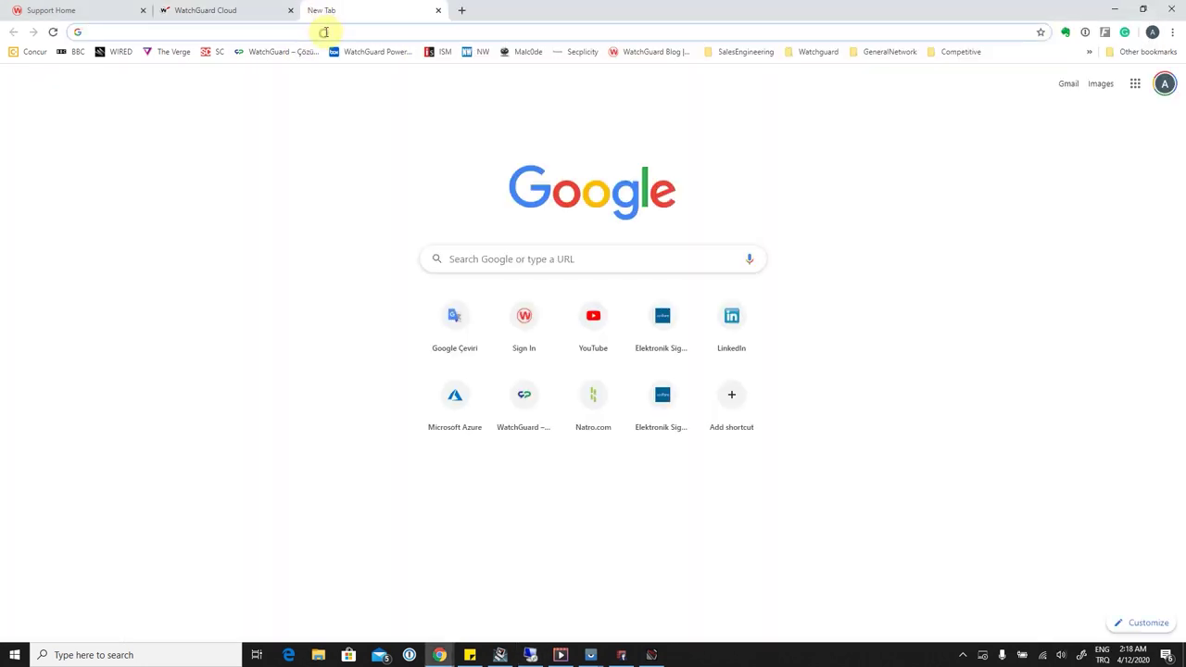
type("auth")
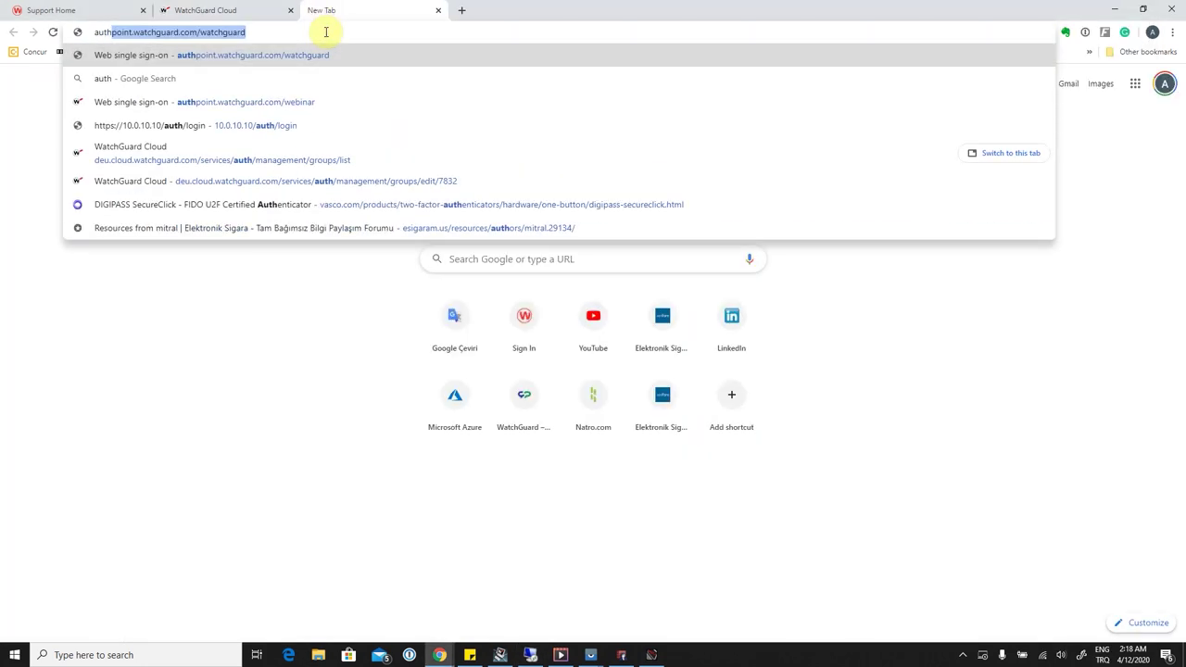
type("point.")
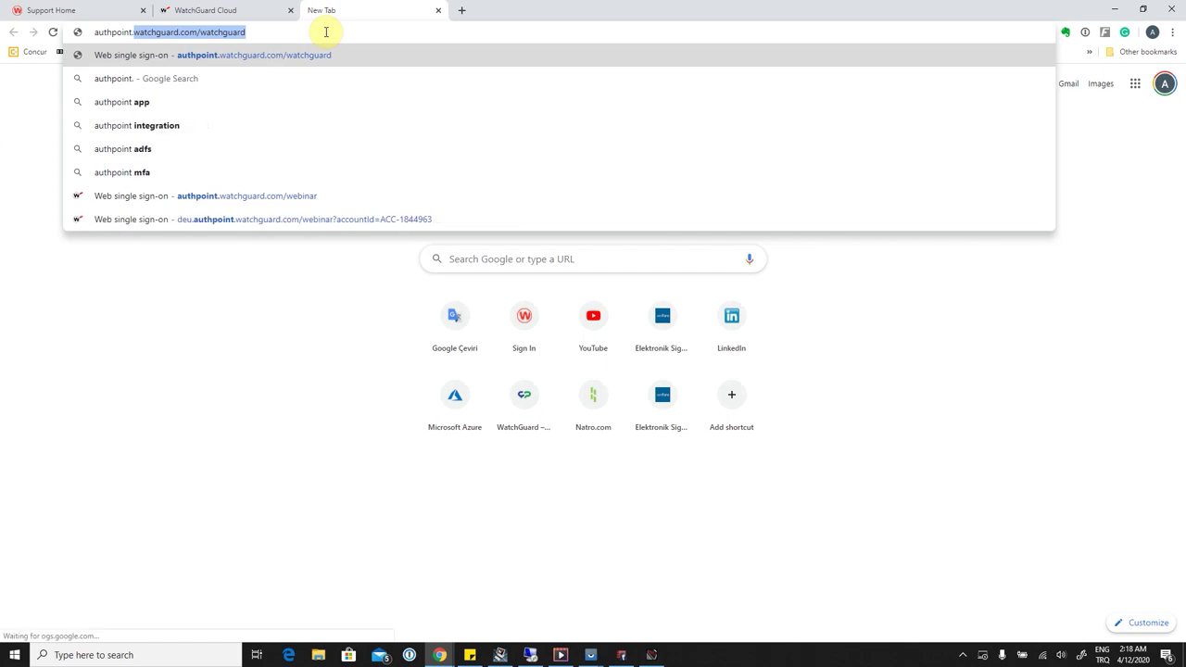
type("watchguard.com")
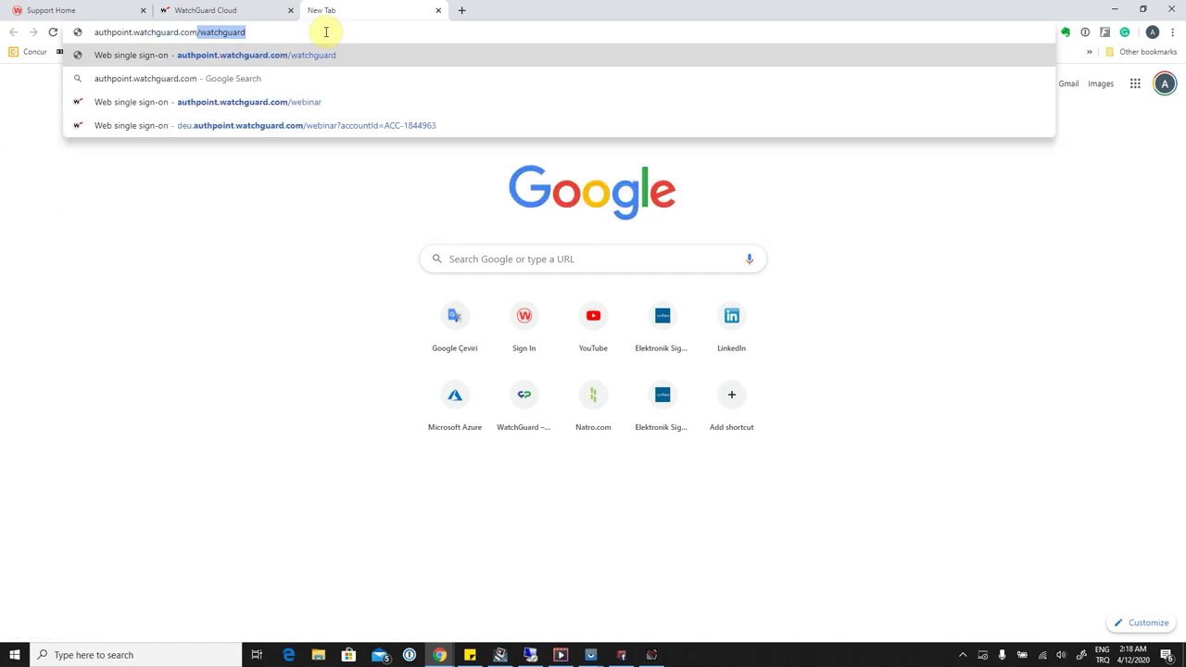
type("/webinar")
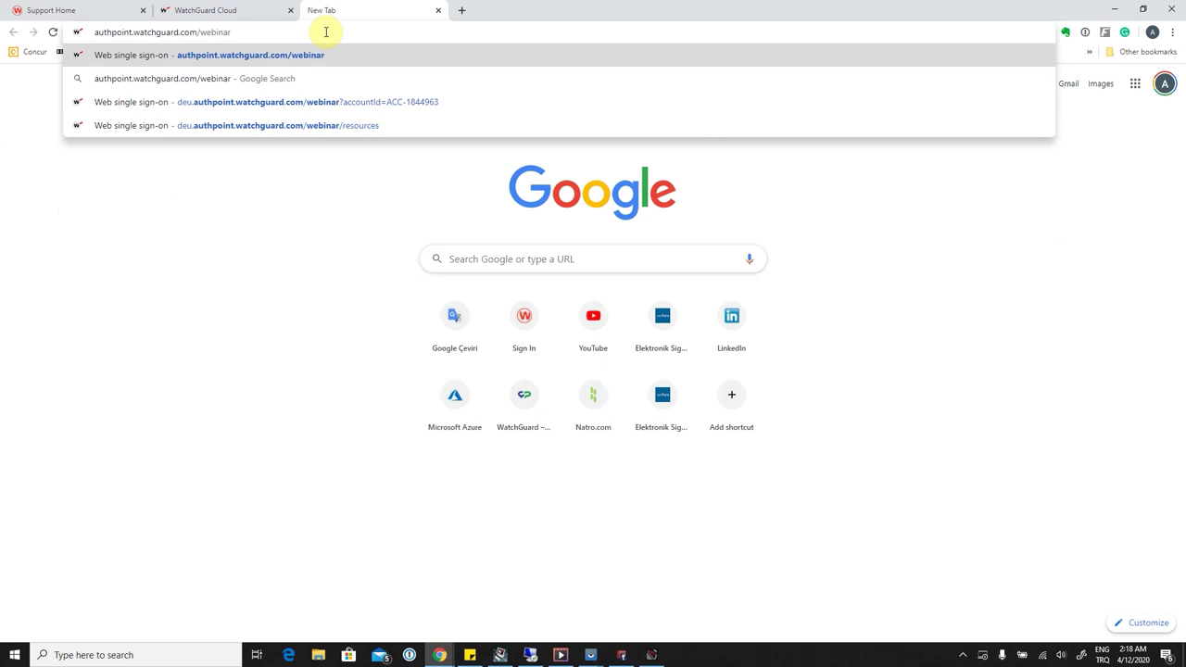
key("Return")
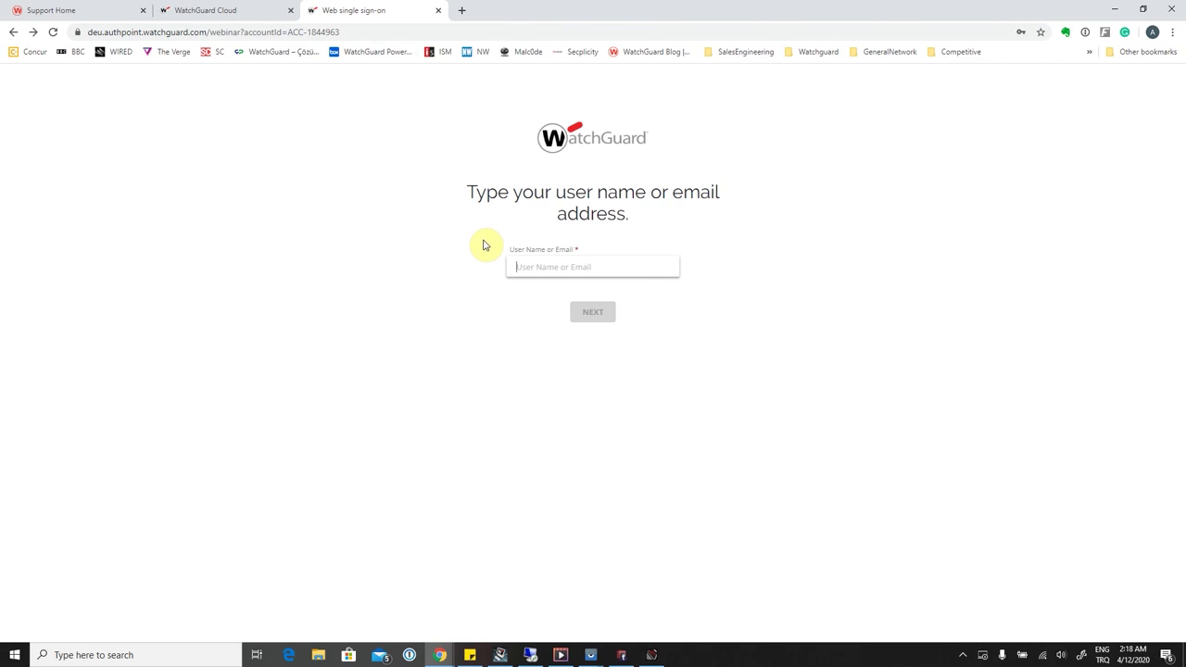
Sign in with the test user's username and password, then approve the push on the mirrored phone.
type("alper")
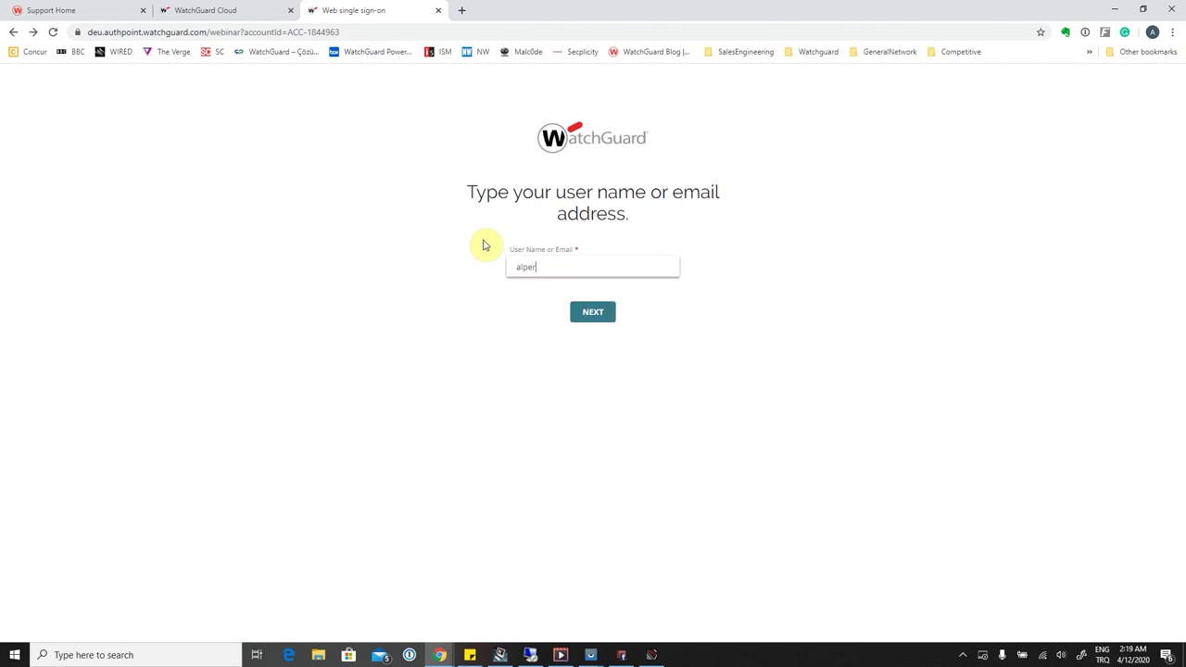
left_click(590, 309)
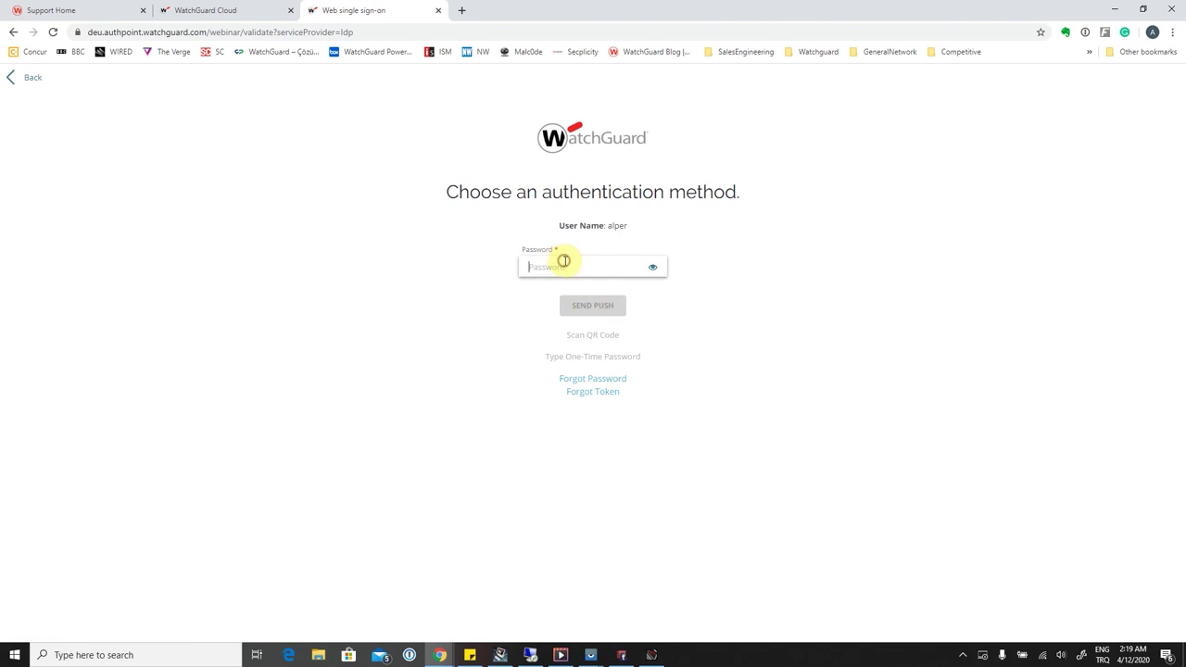
type("••")
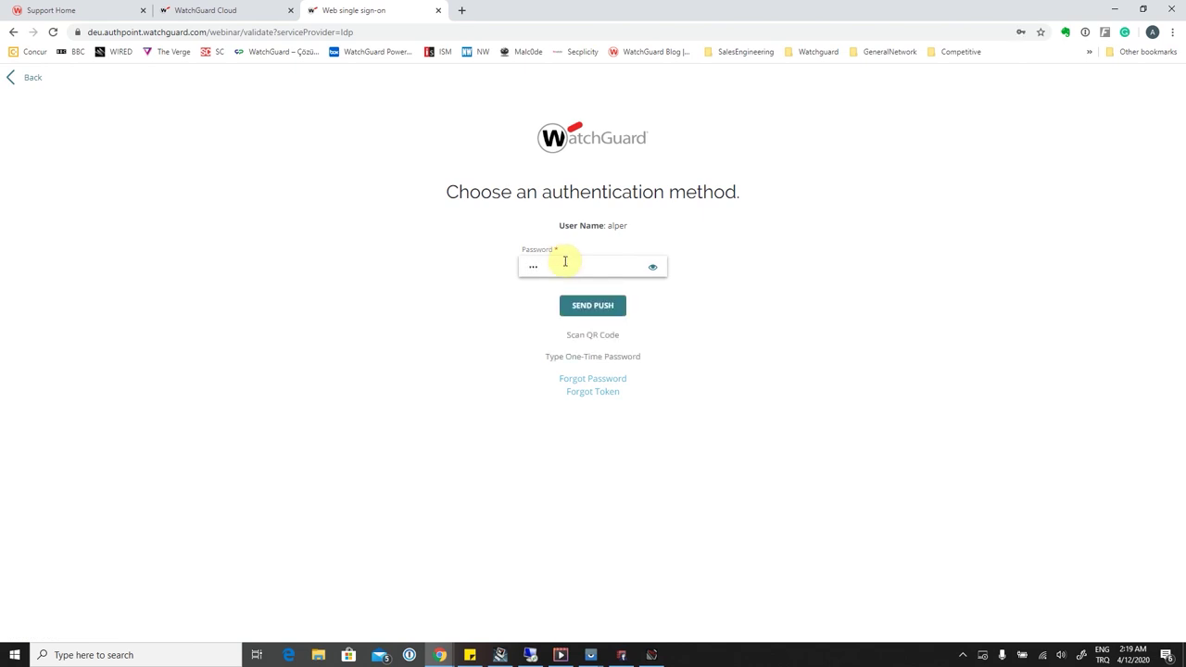
key("BackSpace")
key("BackSpace")
type("**")
key("Return")
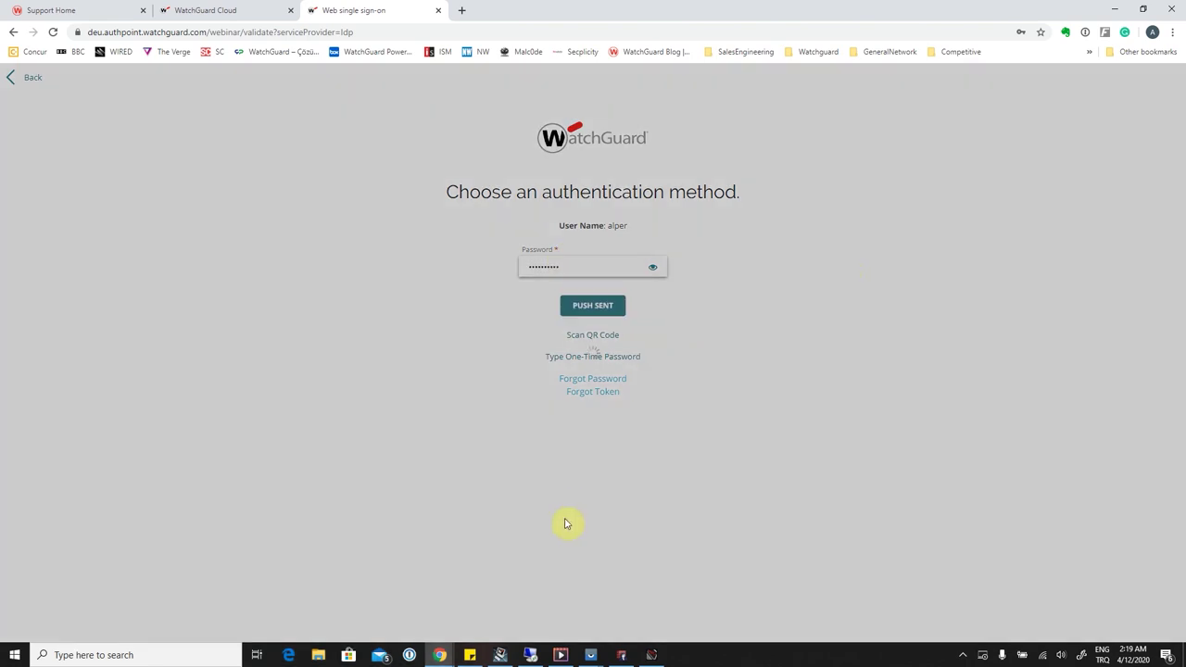
left_click(597, 655)
left_click(625, 598)
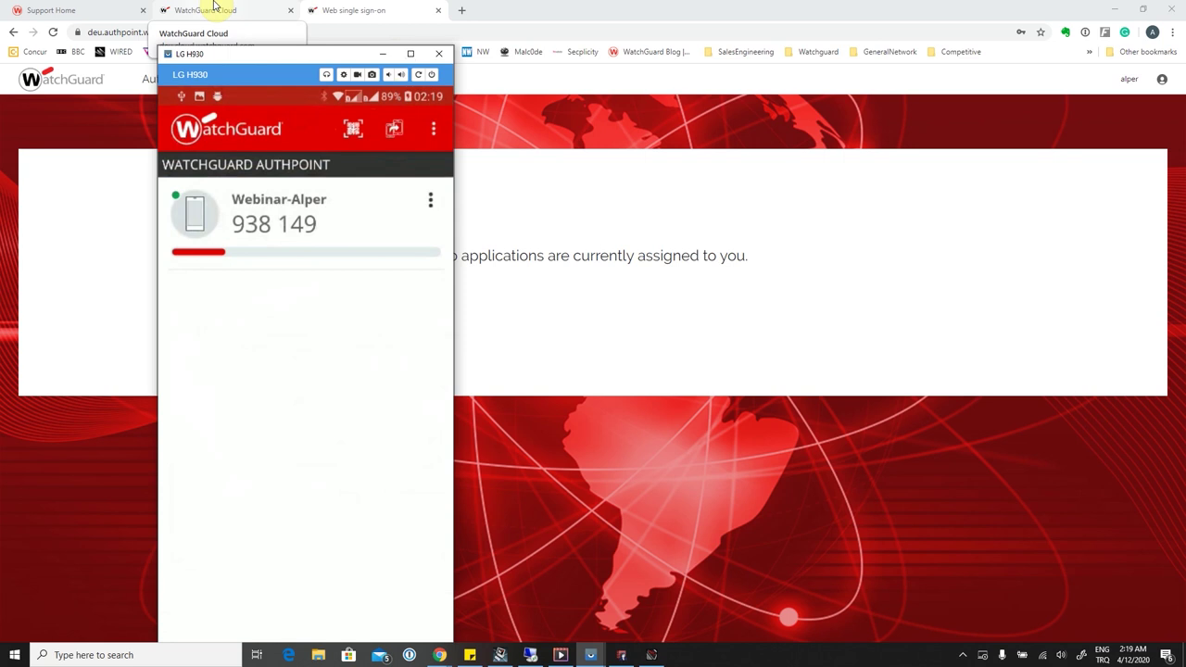
Check the full-screen remote session, then return to the WatchGuard Cloud tab.
left_click(531, 655)
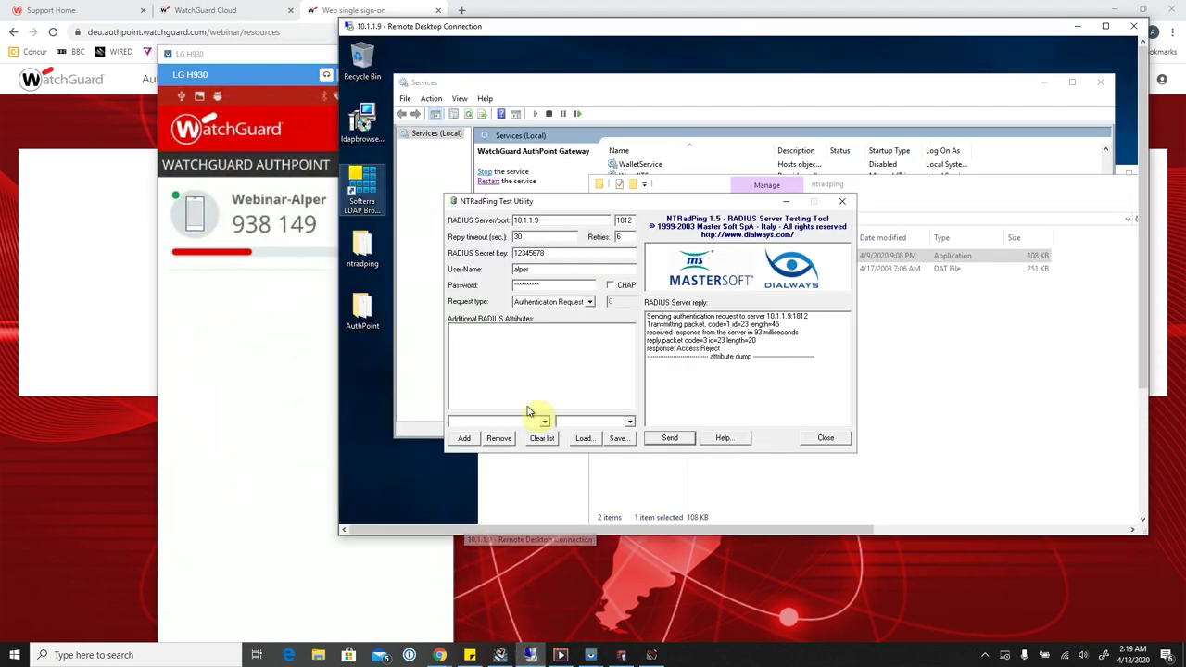
double_click(573, 35)
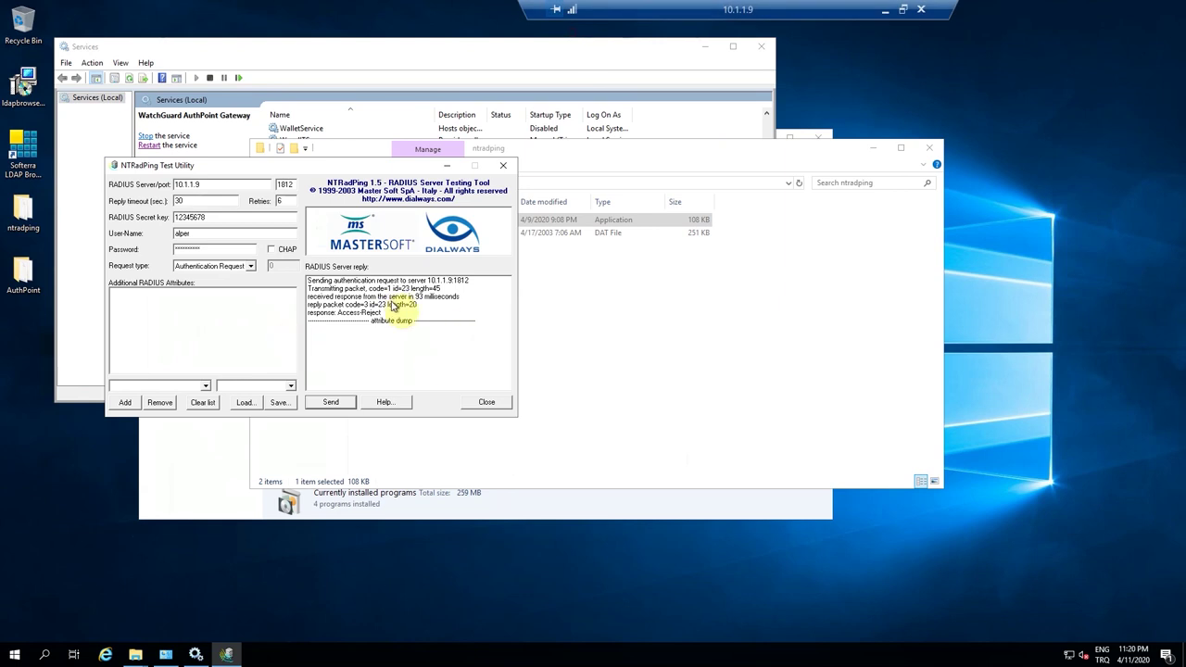
left_click(885, 9)
left_click(205, 10)
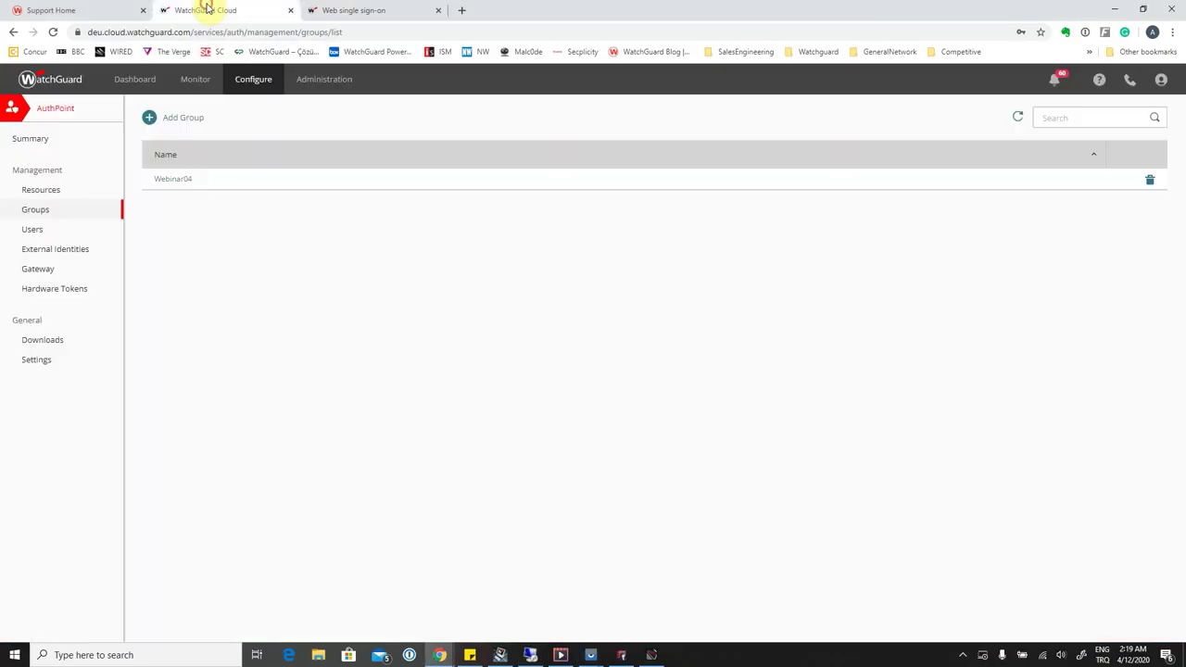
Re-add Webinar04's password-plus-Push policy for the Webinar RADIUS Client, save, and reopen it to verify.
left_click(174, 179)
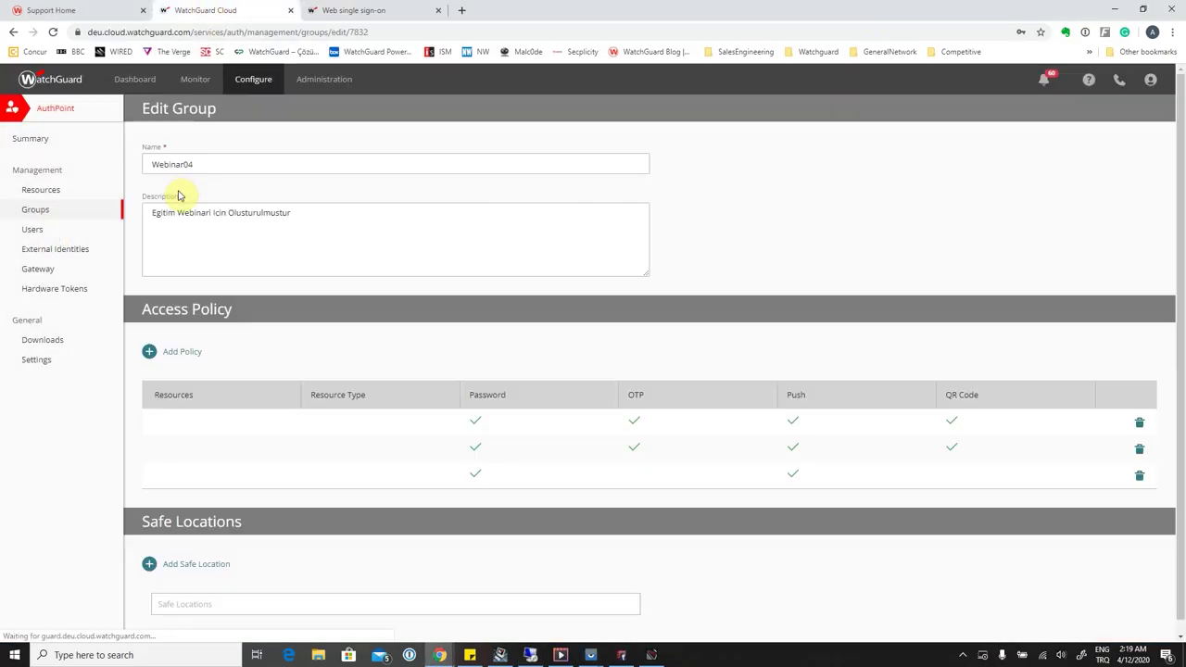
left_click(149, 353)
left_click(503, 307)
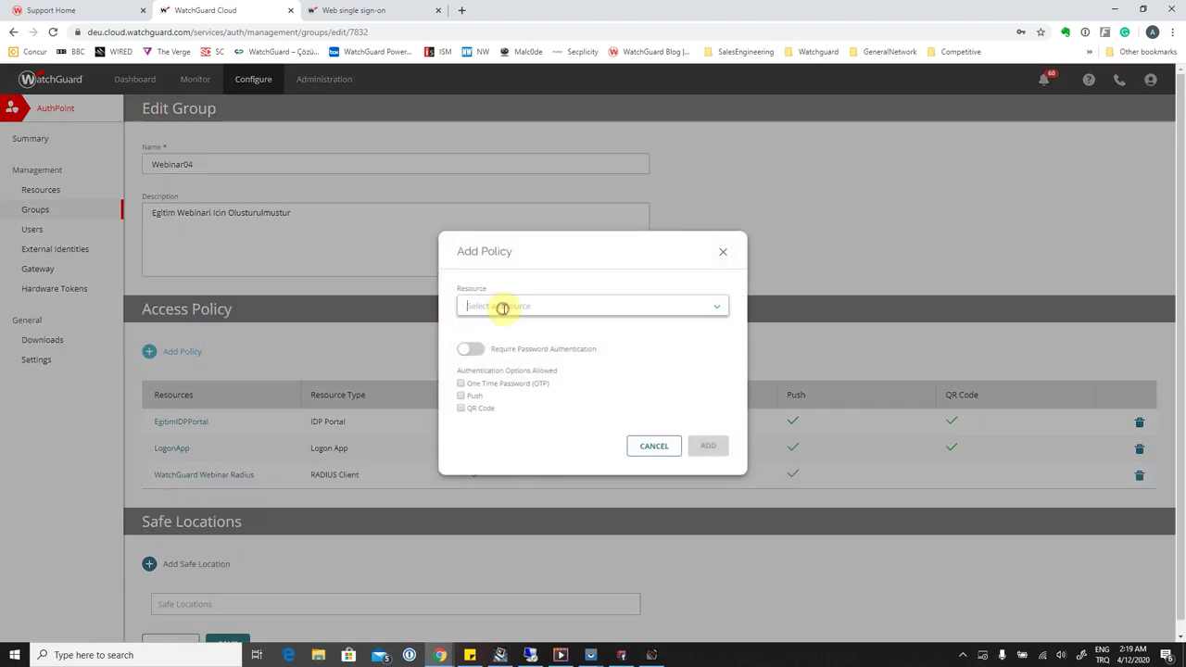
left_click(502, 327)
left_click(470, 348)
left_click(461, 395)
left_click(707, 442)
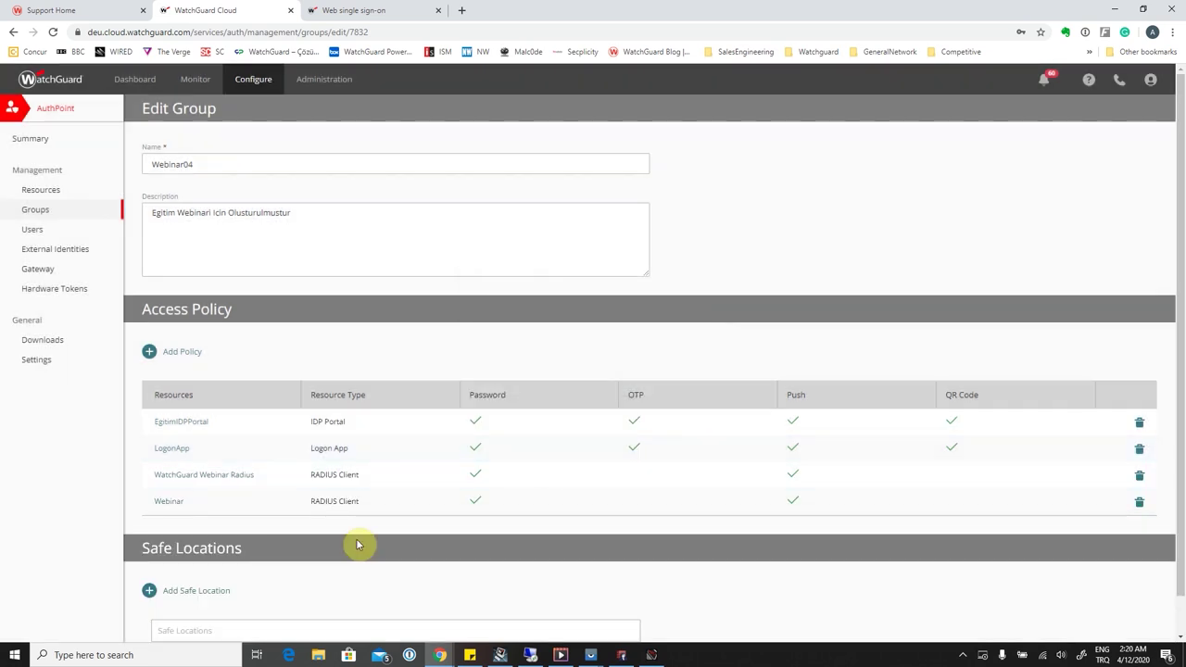
scroll(358, 543, "down", 1)
left_click(246, 630)
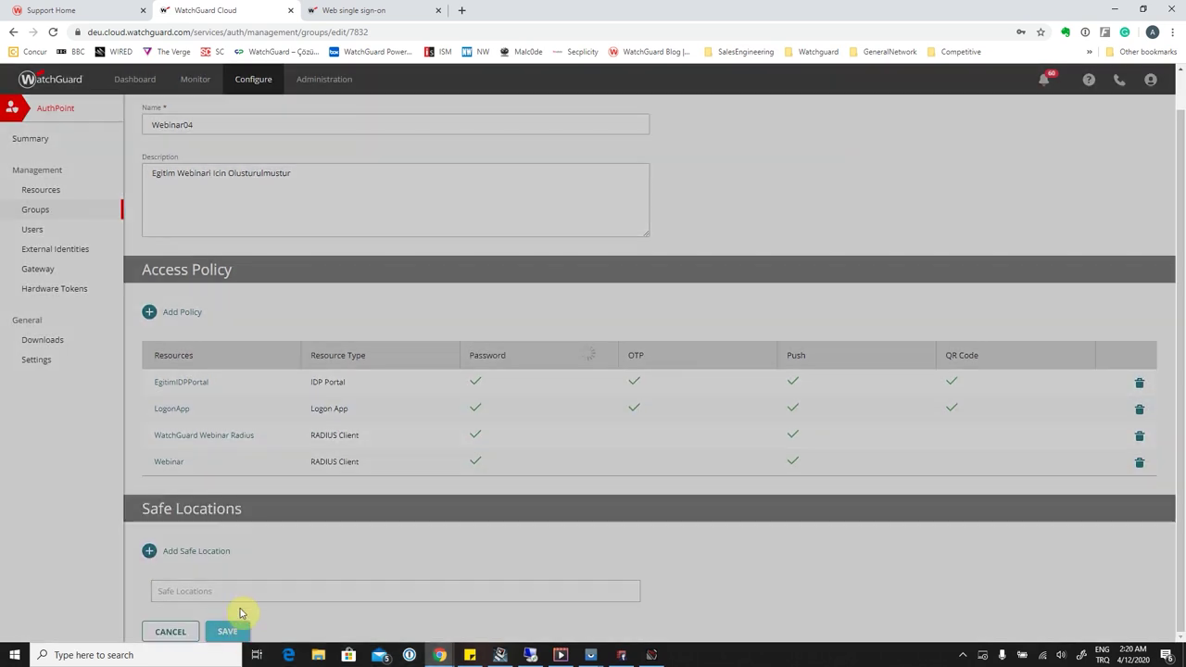
left_click(175, 179)
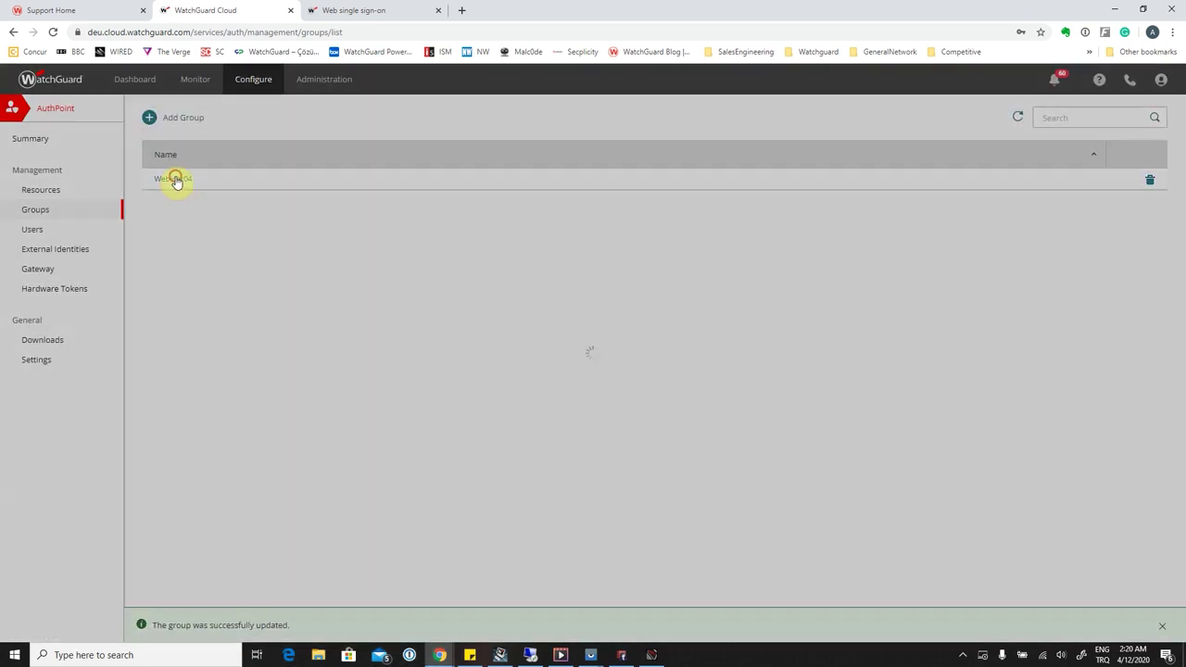
left_click(530, 655)
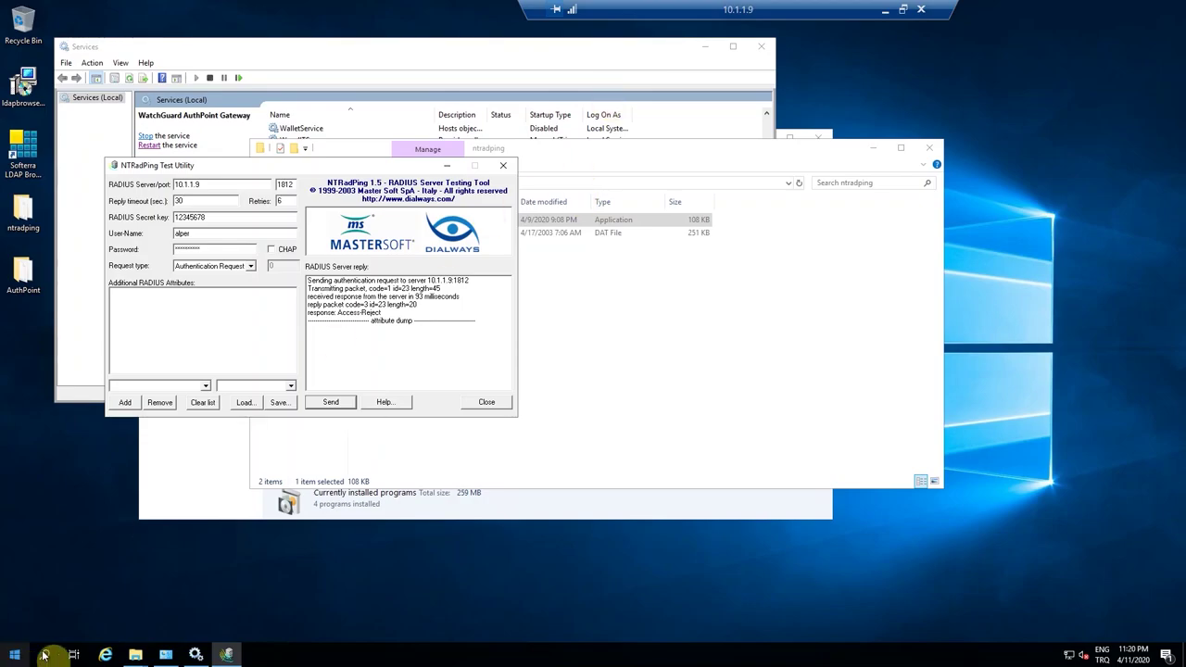
Stop the WatchGuard AuthPoint RADIUS service and send an NTRadPing test while it is stopped.
left_click(196, 656)
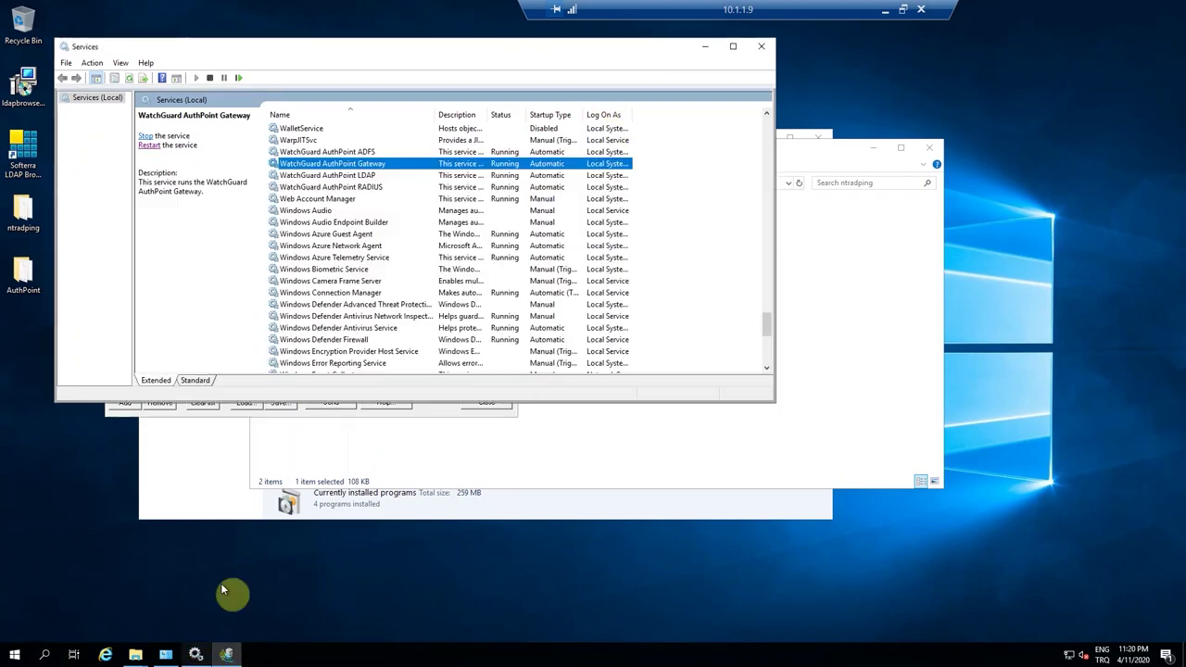
right_click(339, 189)
left_click(369, 210)
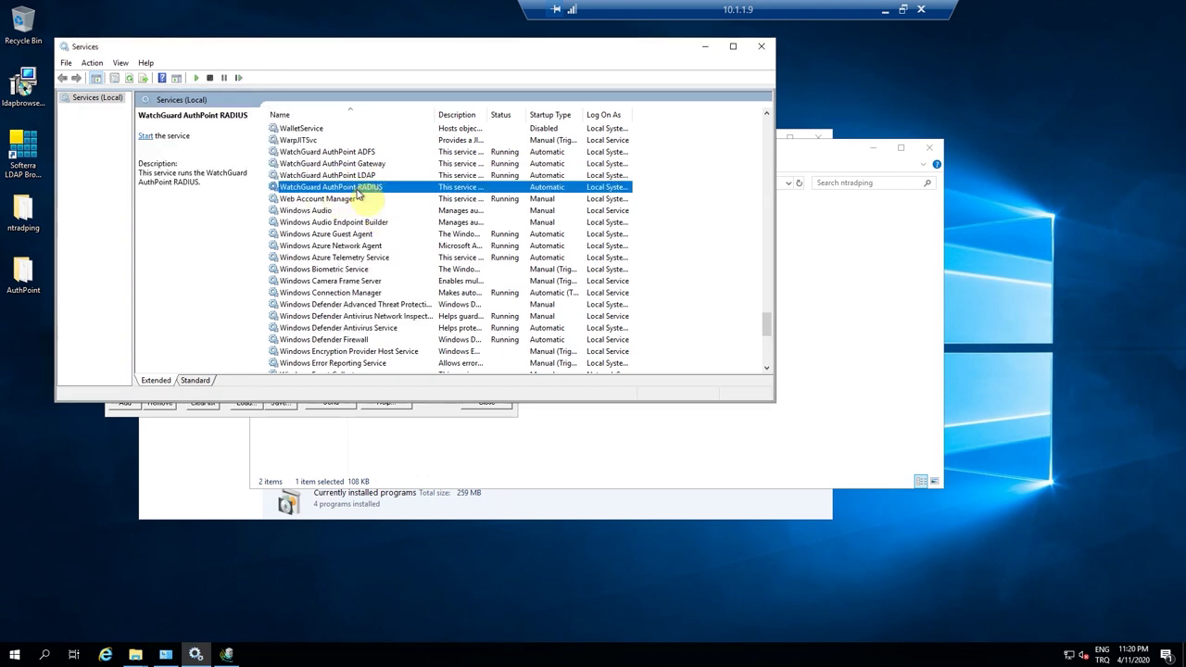
left_click(706, 46)
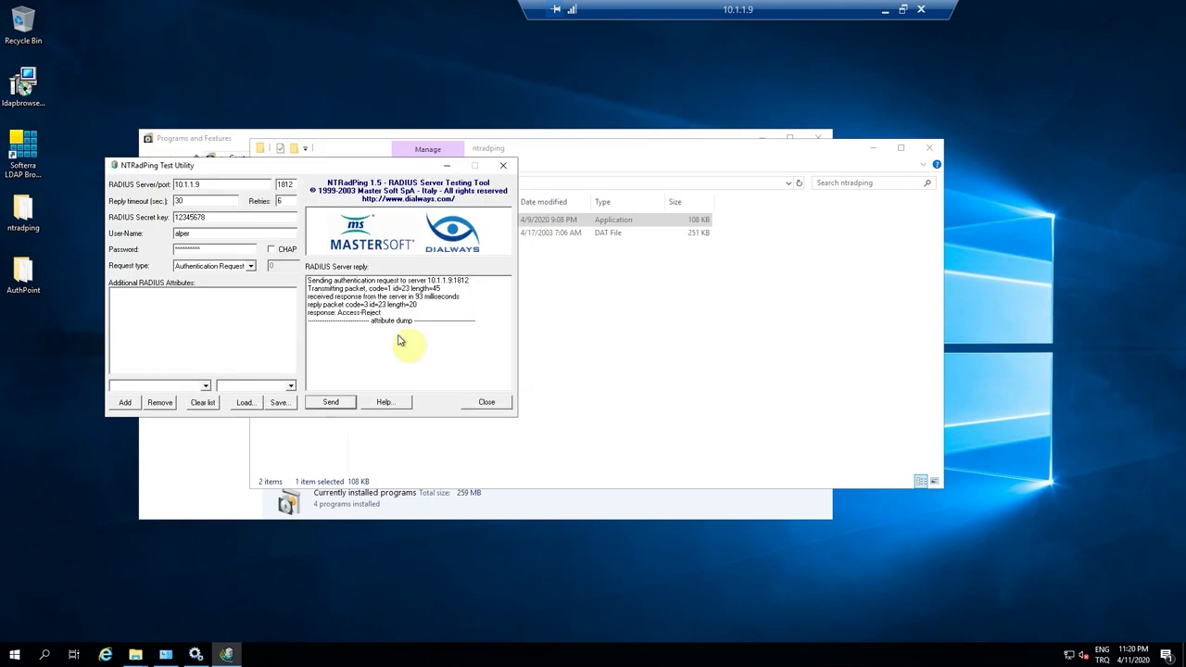
left_click(332, 402)
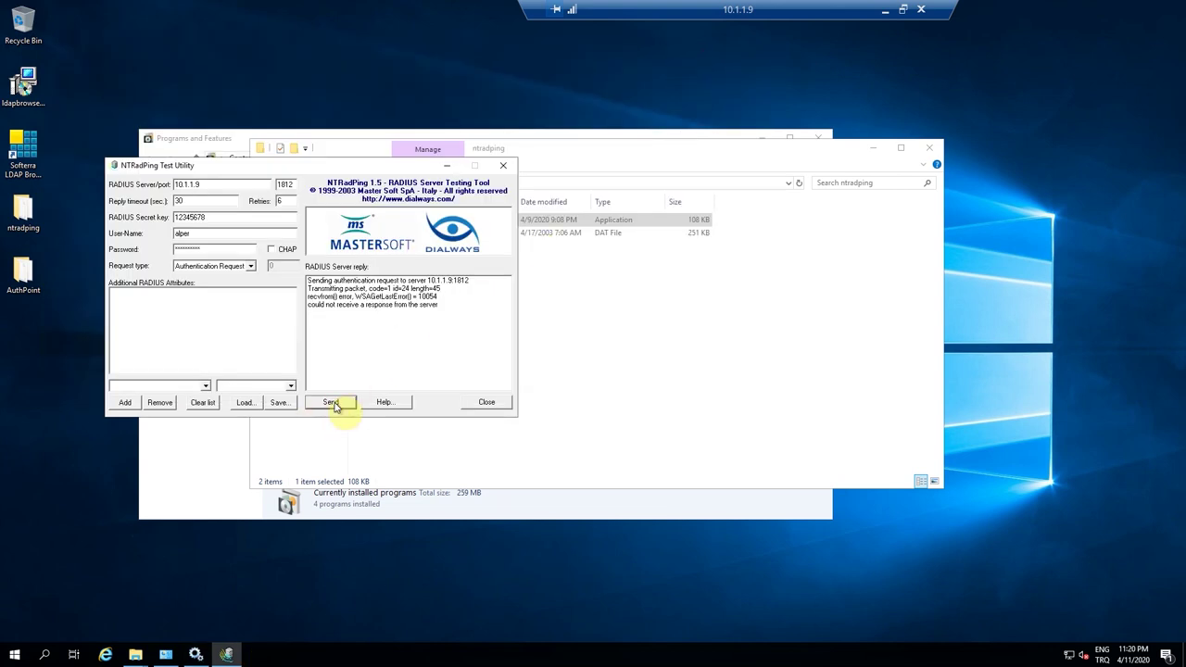
Start the WatchGuard AuthPoint RADIUS service again and resend the NTRadPing authentication request.
double_click(668, 11)
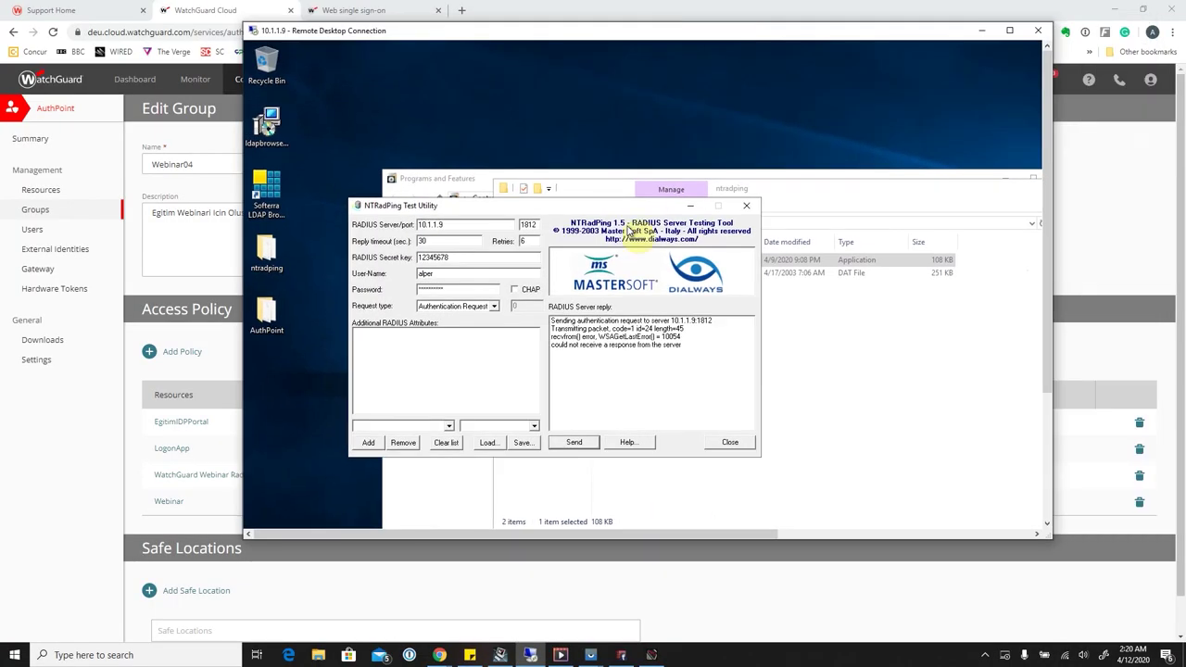
mouse_move(801, 323)
left_mouse_down()
mouse_move(567, 369)
mouse_move(503, 367)
left_mouse_up()
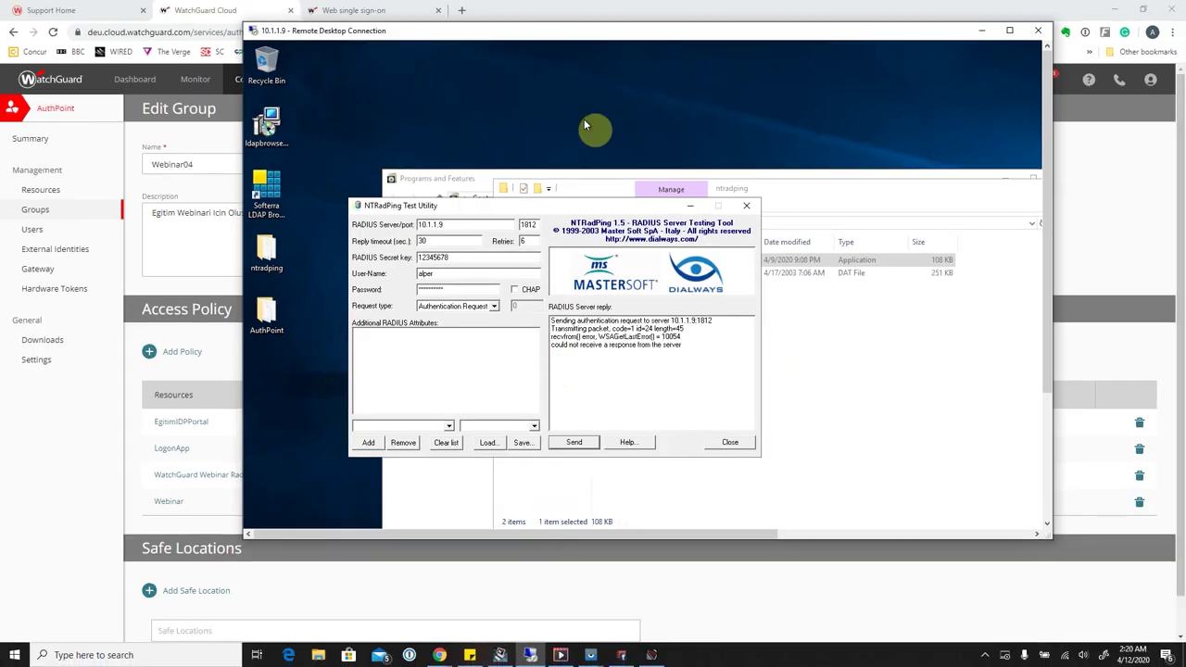
double_click(667, 39)
left_click(195, 654)
right_click(345, 189)
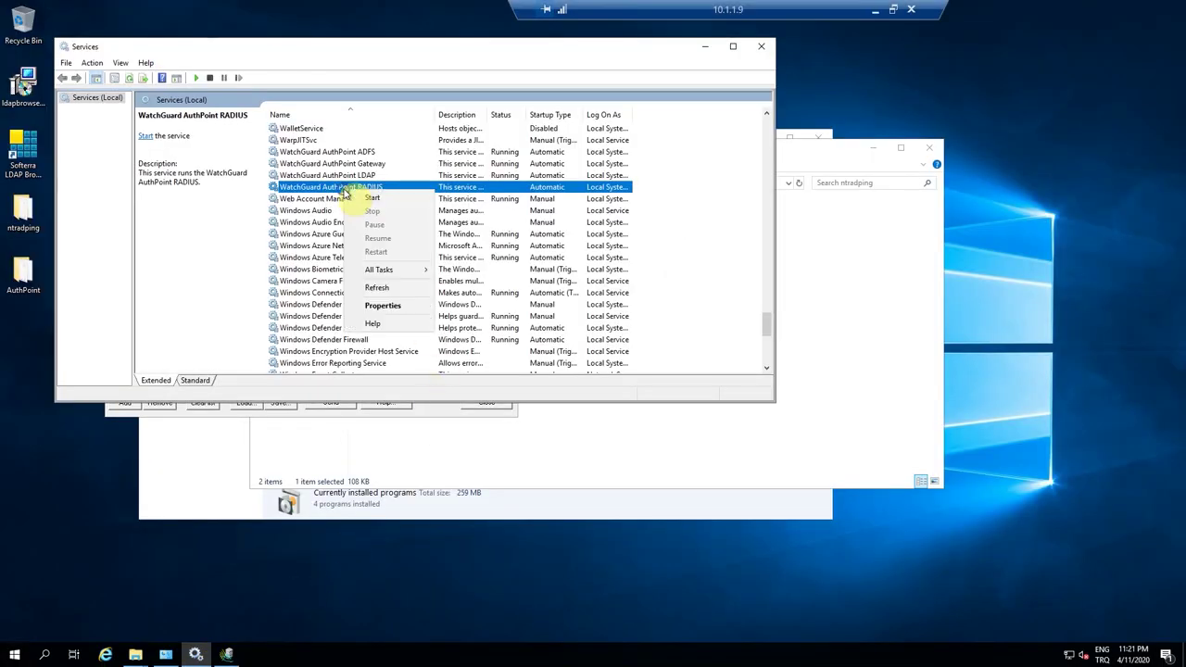
left_click(375, 198)
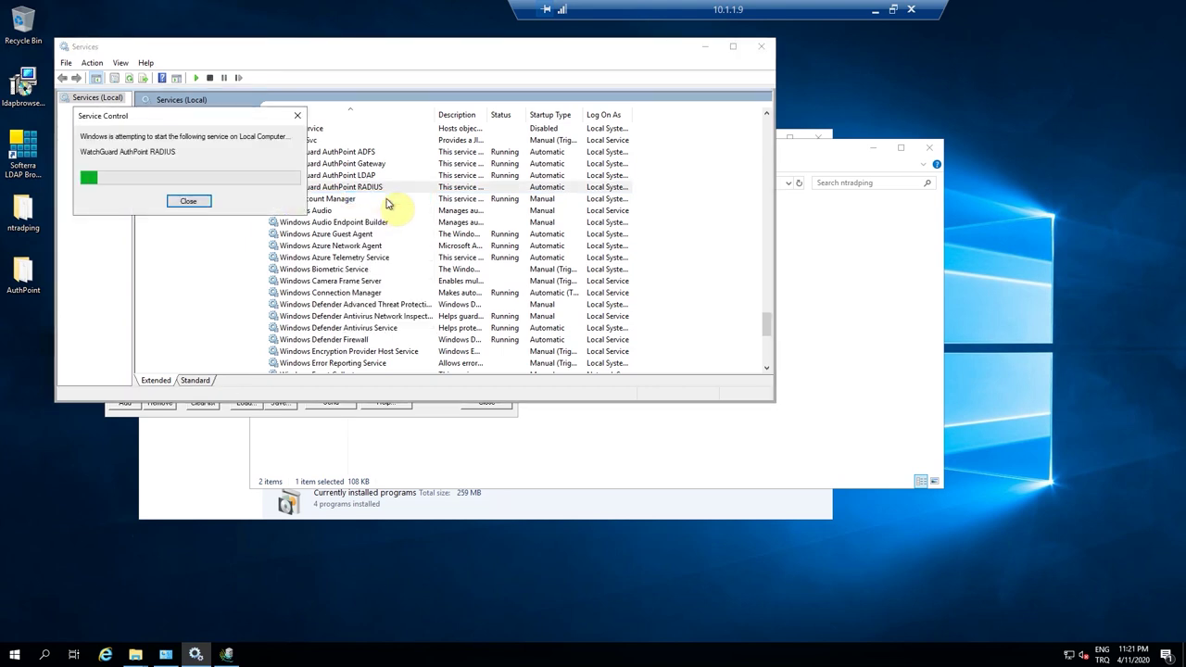
left_click(705, 48)
left_click(350, 399)
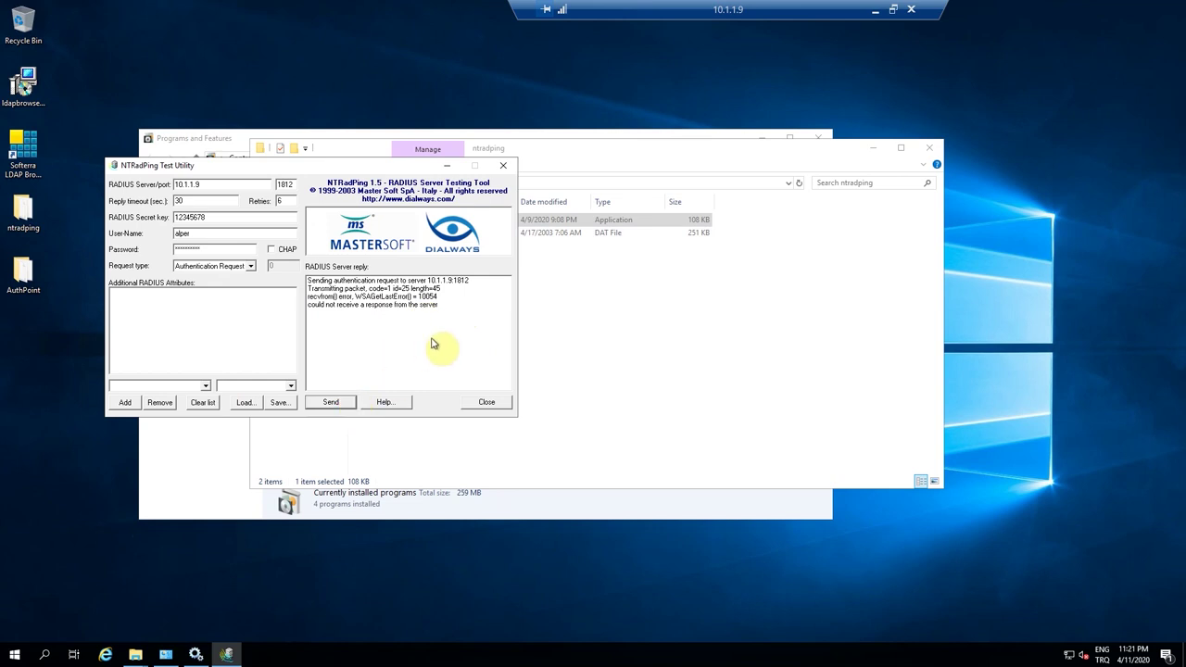
left_click(336, 406)
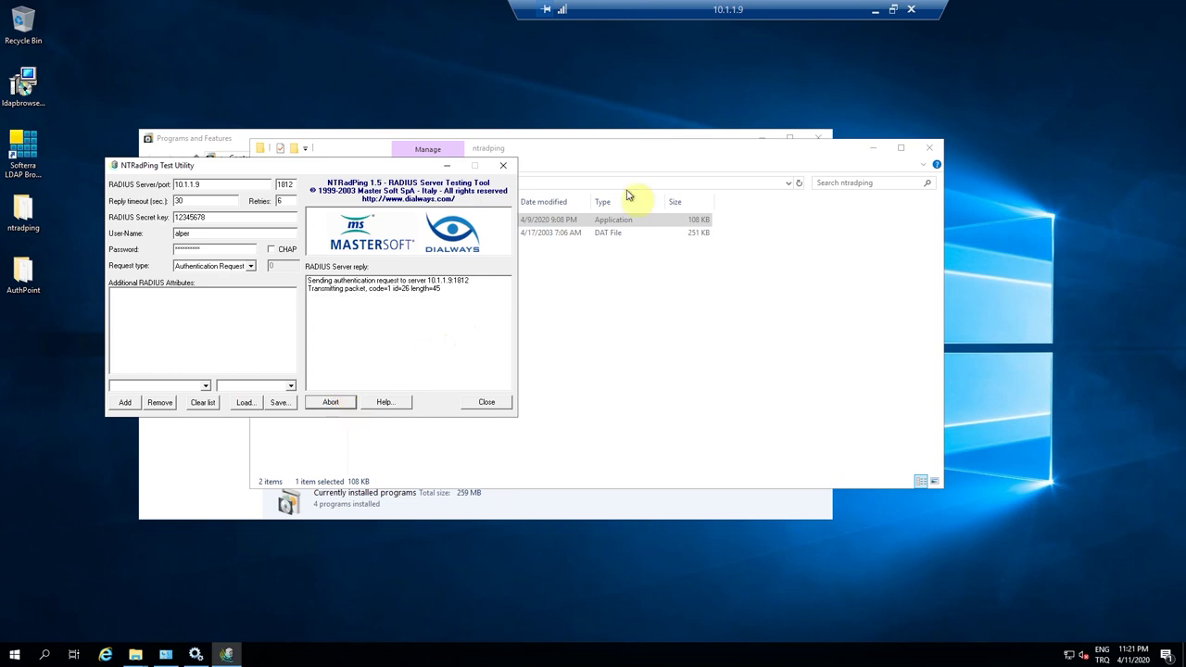
Approve the push request on the mirrored phone, yielding Access-Accept with Filter-Id Webinar04.
left_click(892, 9)
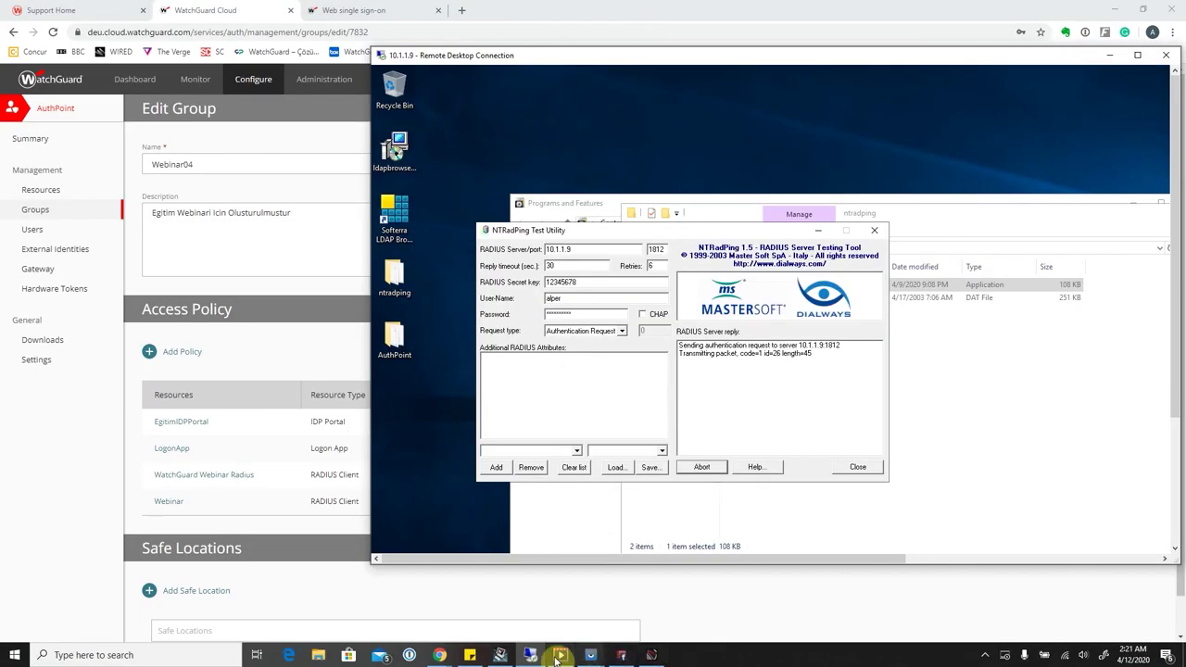
left_click(590, 655)
left_click(622, 598)
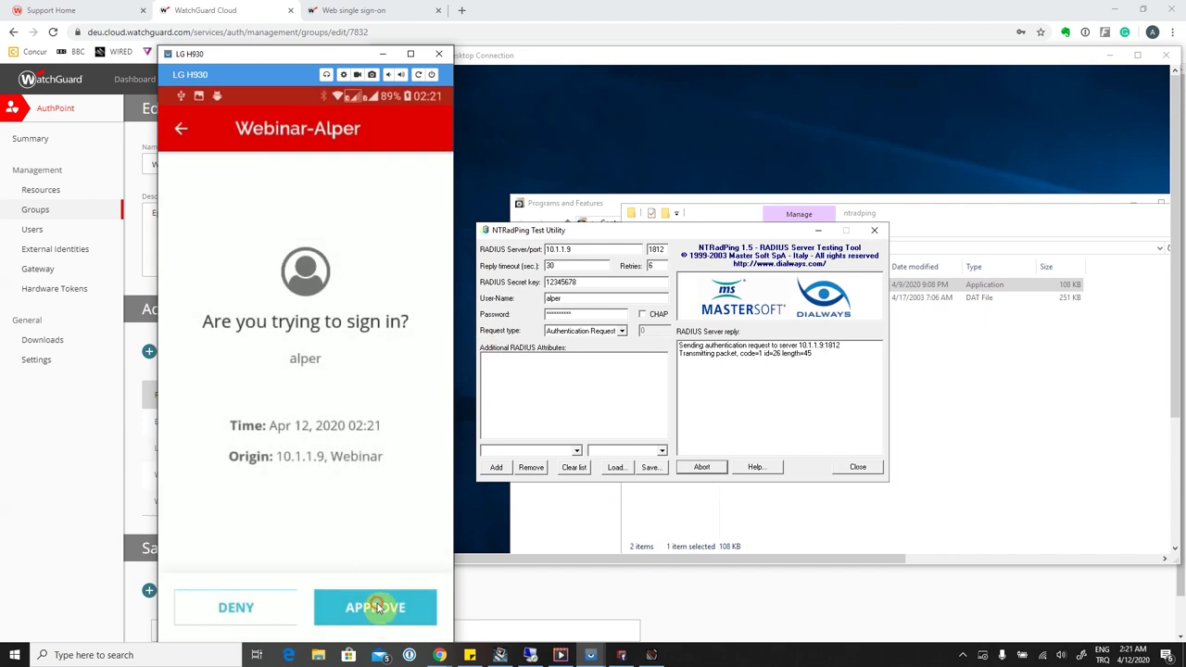
left_click(378, 605)
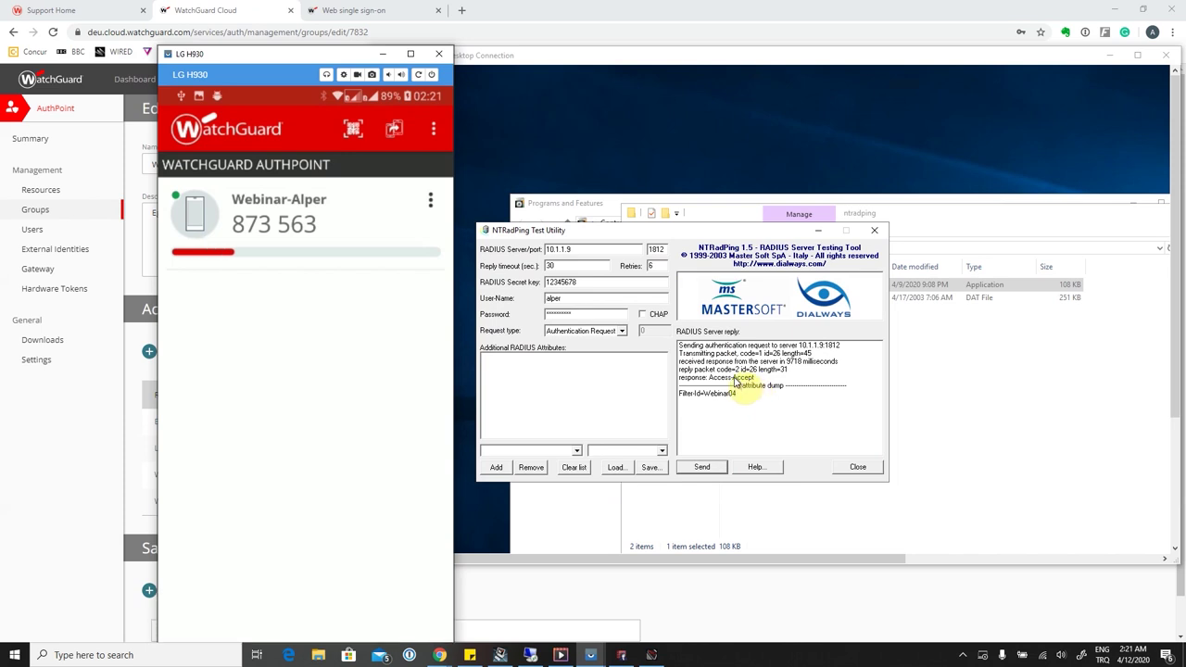
left_click(381, 55)
double_click(520, 59)
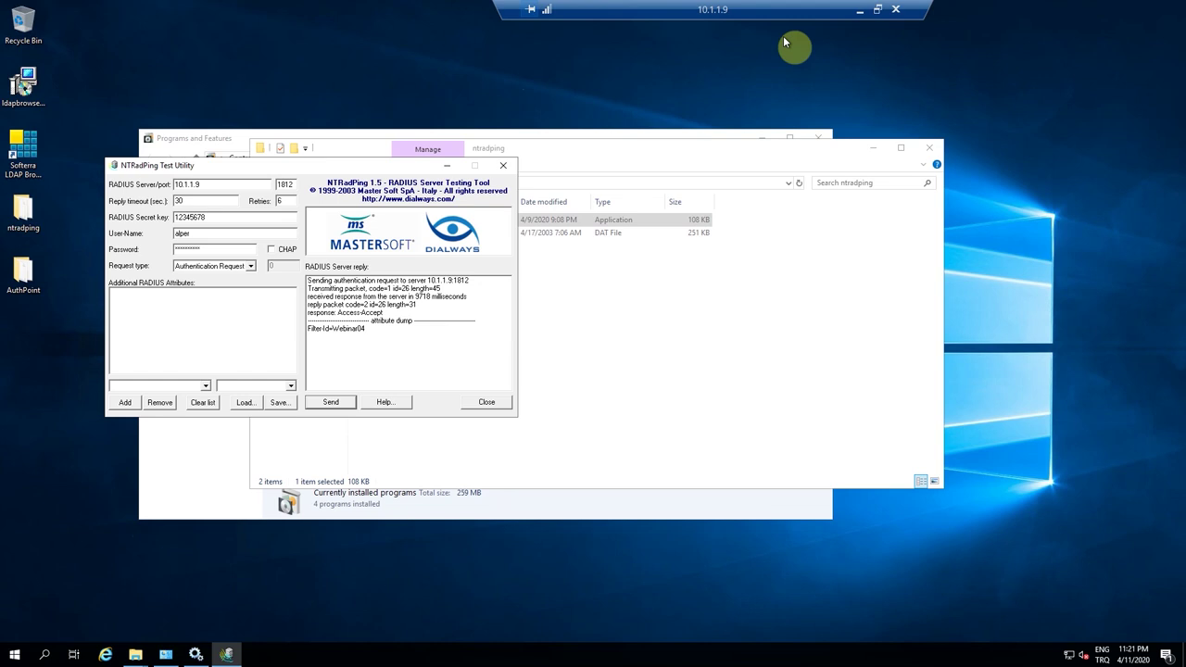
Close NTRadPing and its windows, then launch Active Directory Users and Computers with dsa.msc.
left_click(504, 169)
left_click(931, 148)
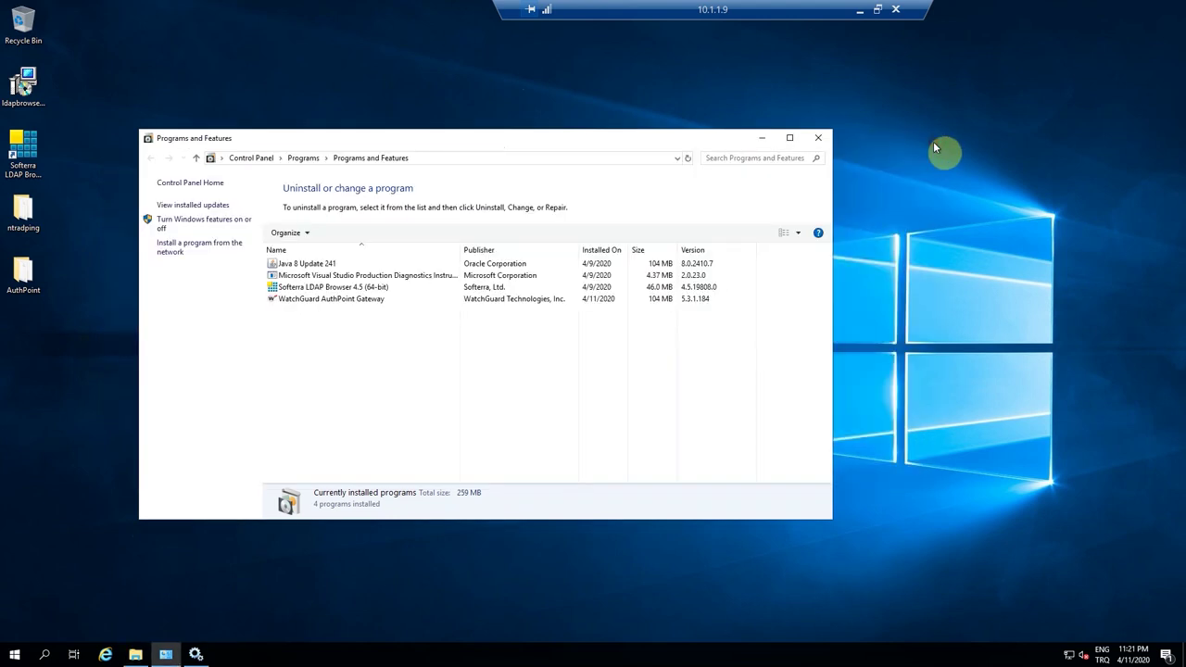
left_click(818, 137)
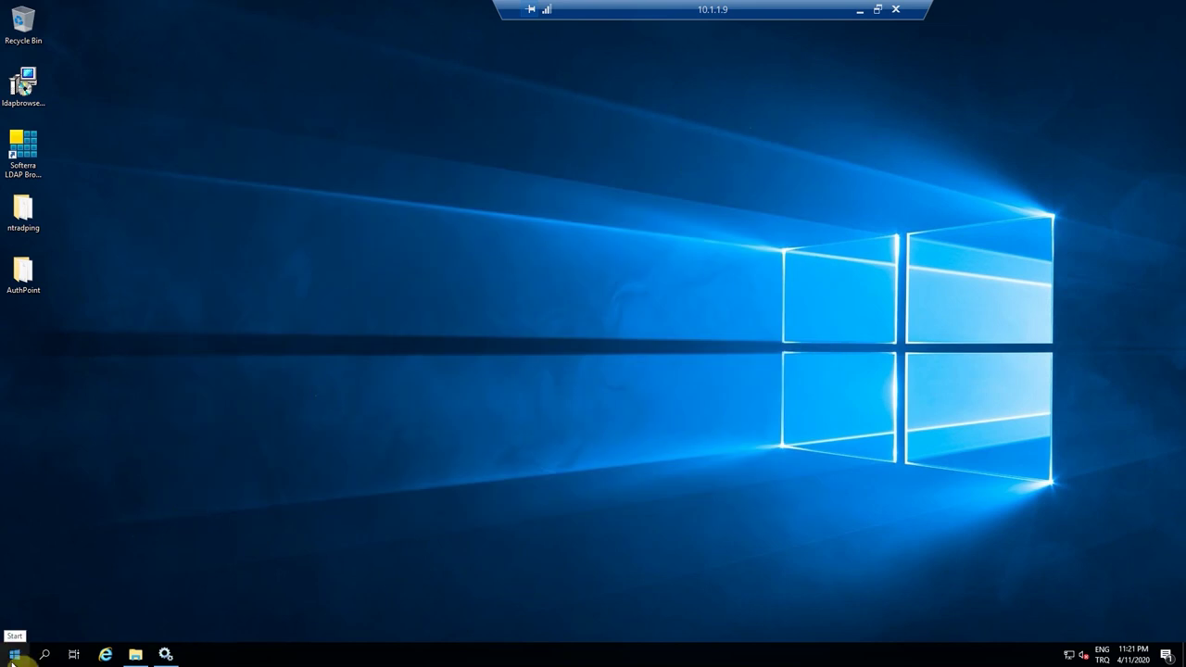
left_click(12, 657)
right_click(14, 656)
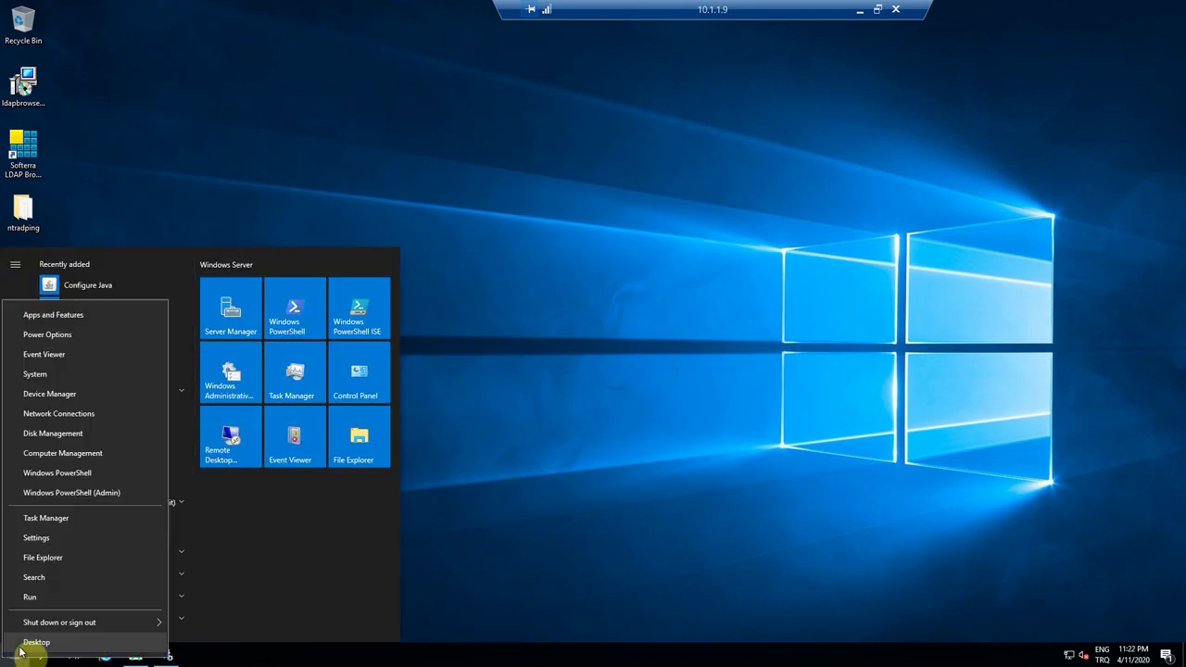
left_click(52, 599)
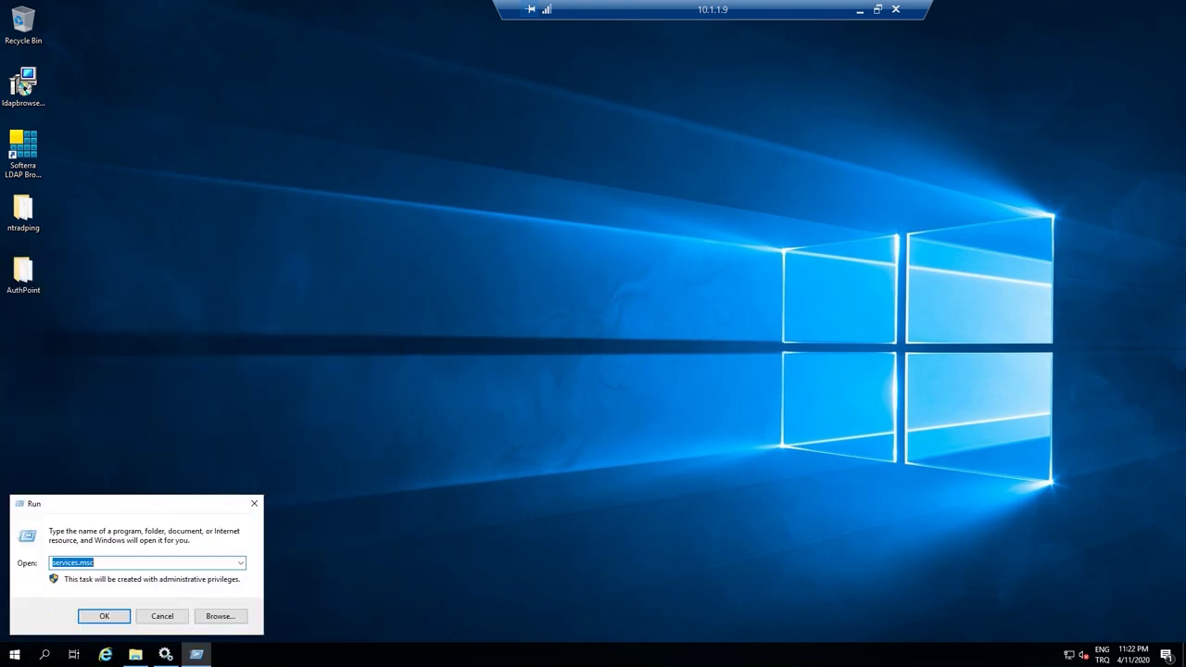
type("dsa.msc")
key("Return")
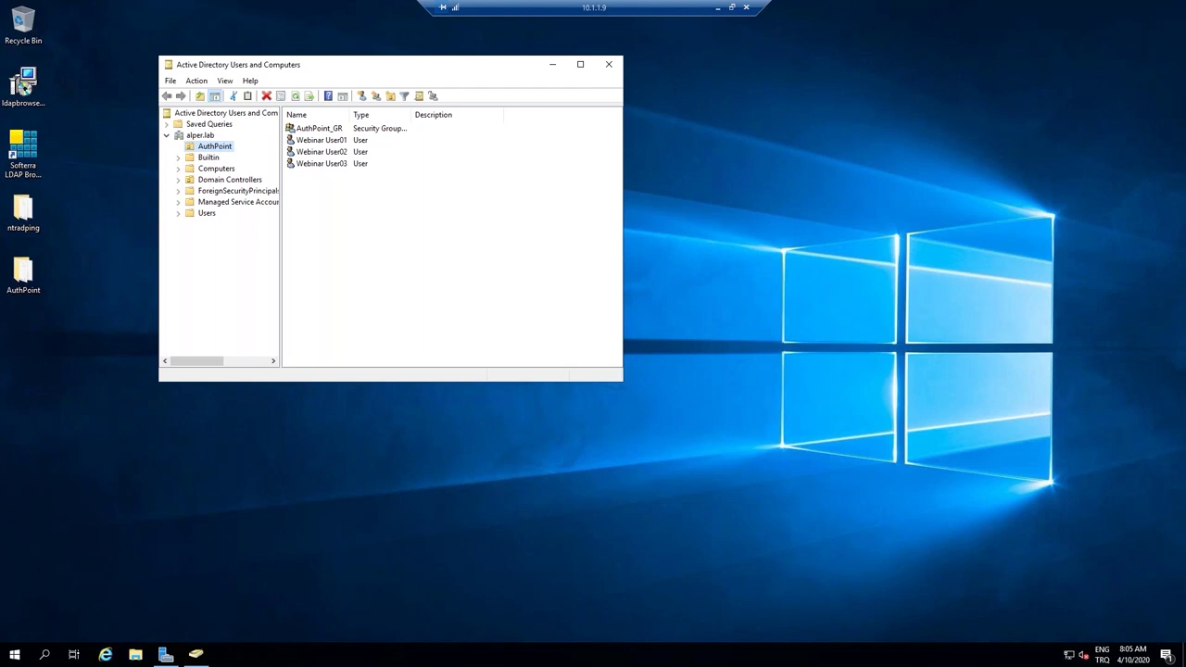
Browse the AuthPoint OU's Webinar users and open the AuthPoint_GR group properties.
double_click(378, 69)
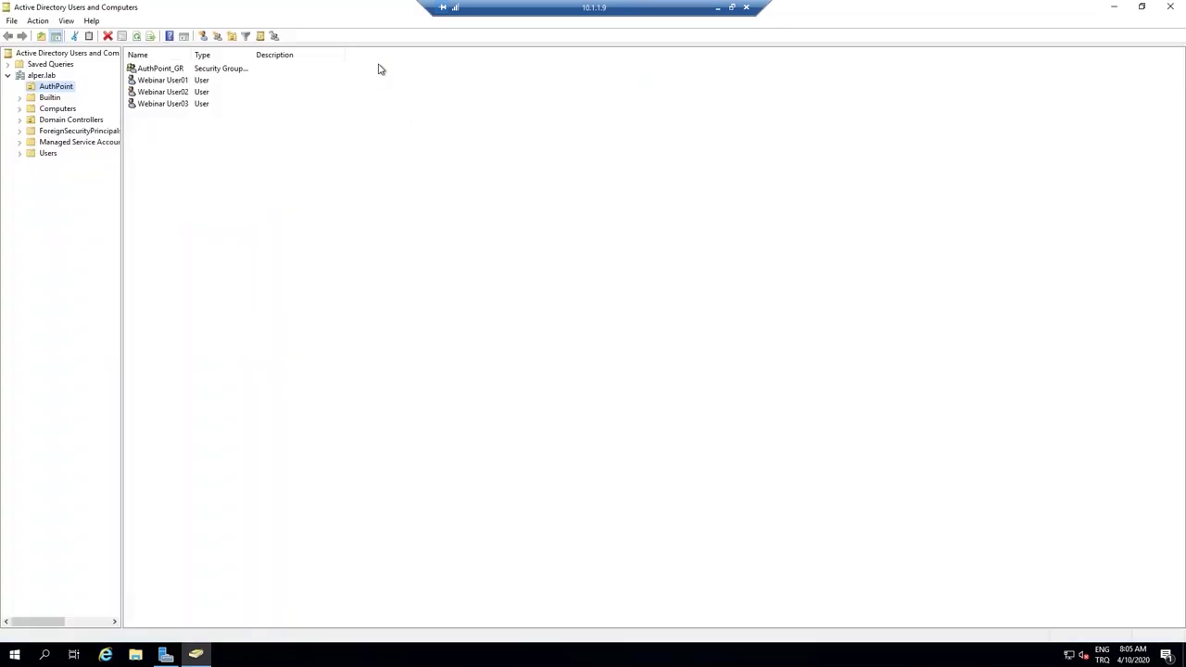
left_click(68, 89)
left_click(199, 138)
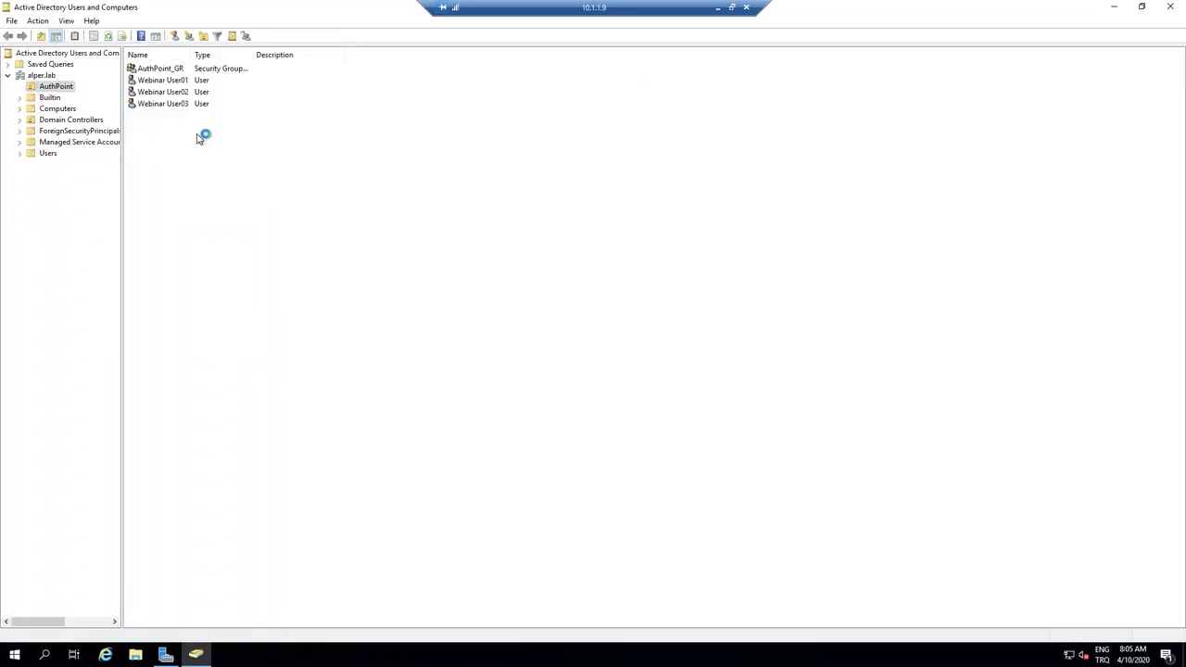
left_click(198, 68)
left_click(221, 55)
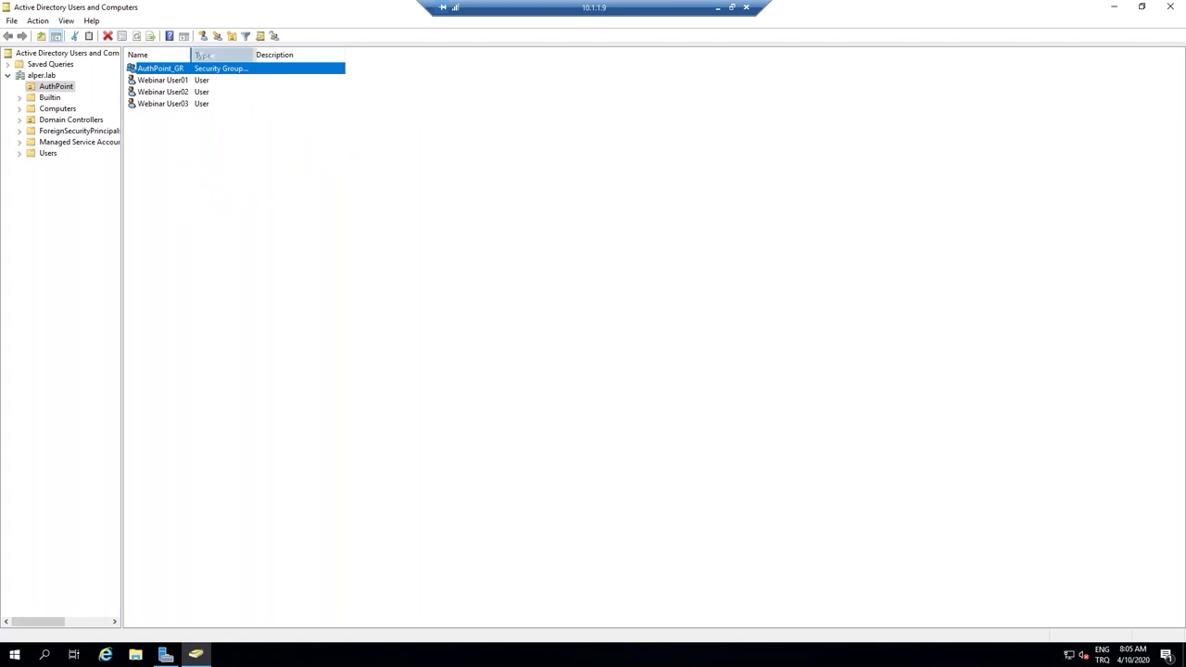
left_click_drag(191, 54, 268, 54)
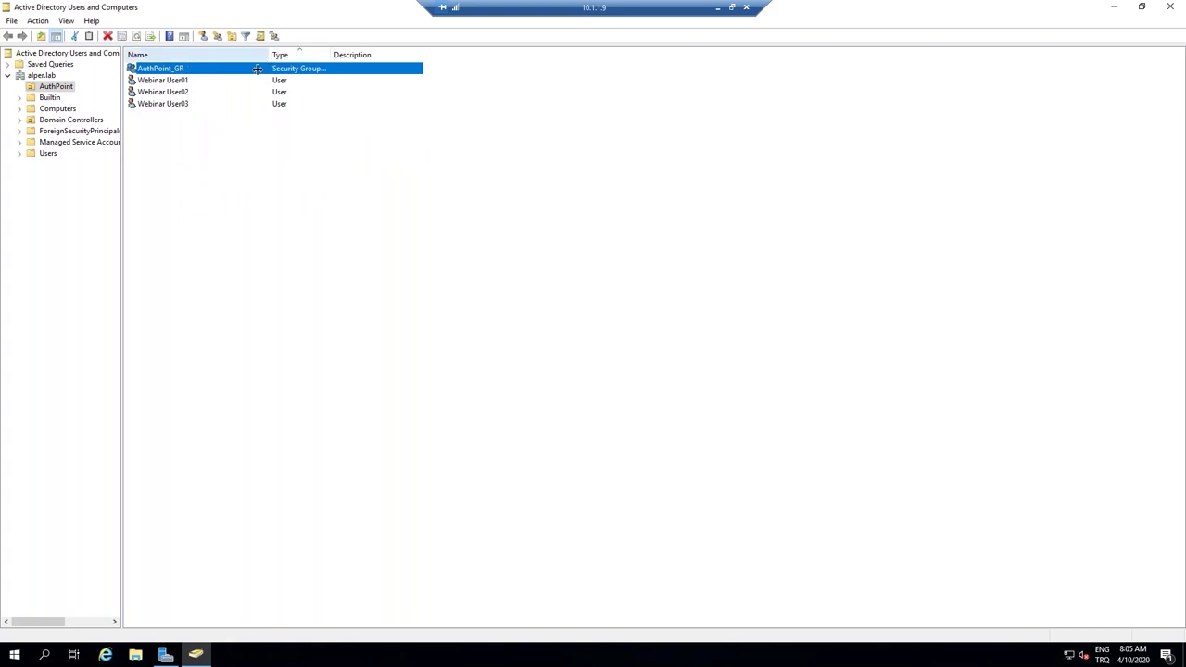
left_click(176, 83)
left_click(176, 92)
left_click(176, 104)
left_click(176, 69)
double_click(176, 73)
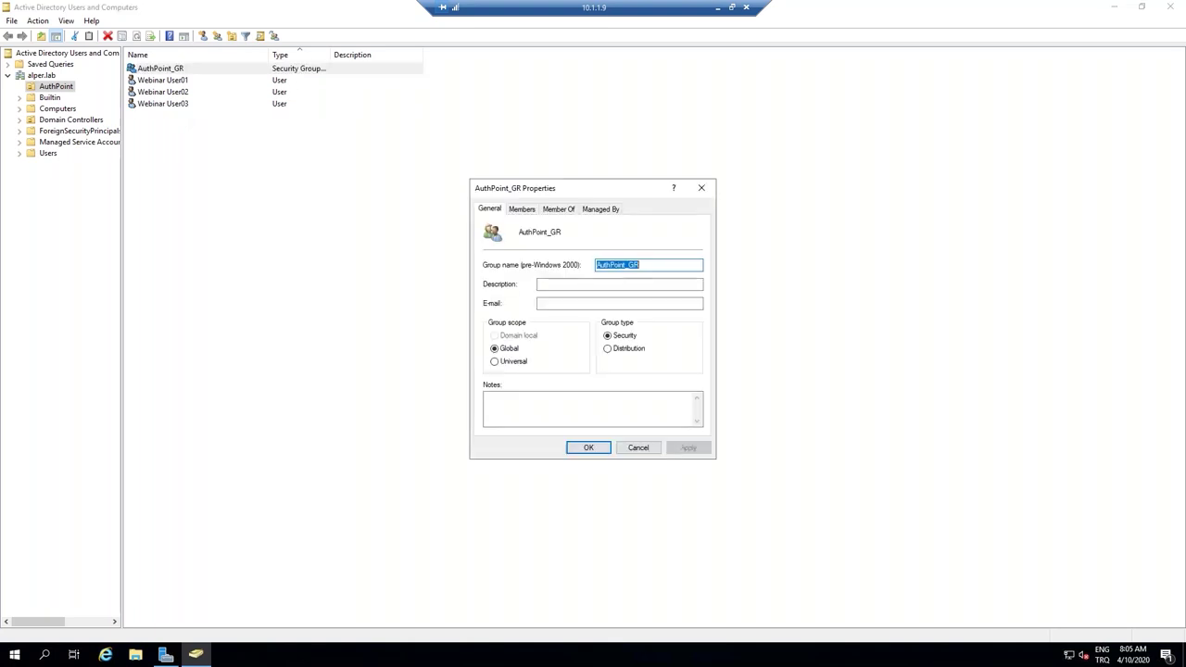
On AuthPoint_GR Members, search for 'webinar' and select Webinar User01, User02 and User03.
left_click(515, 209)
left_click(501, 412)
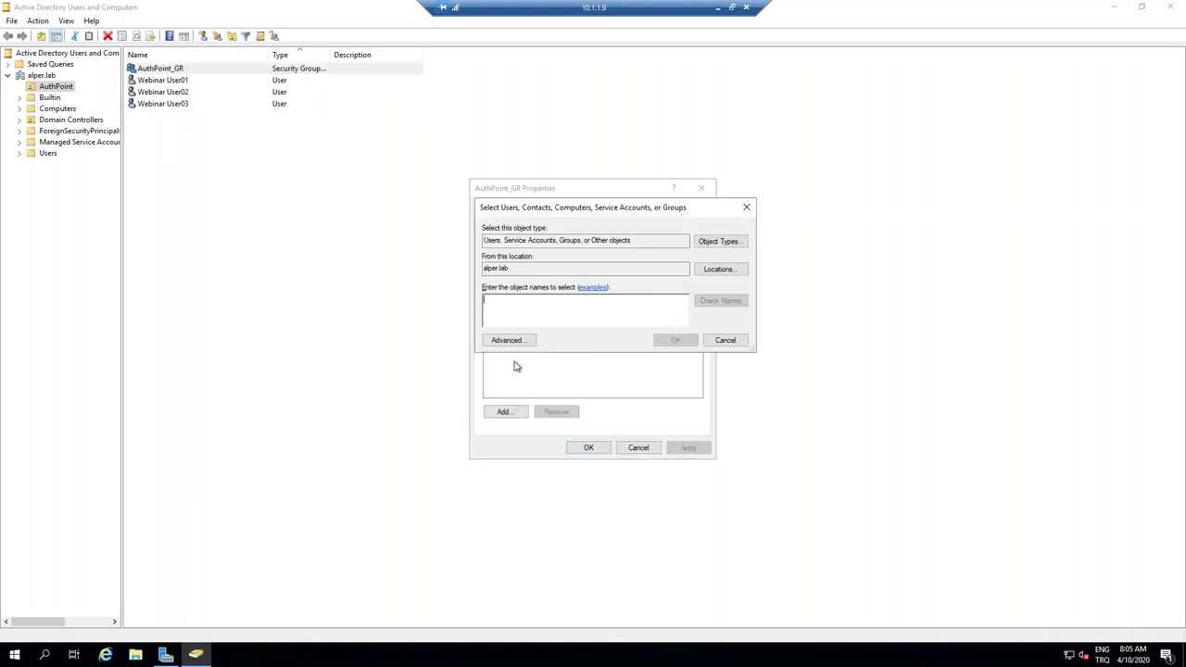
type("webinar")
key("Return")
left_click(528, 321, "shift")
left_click(528, 330, "shift")
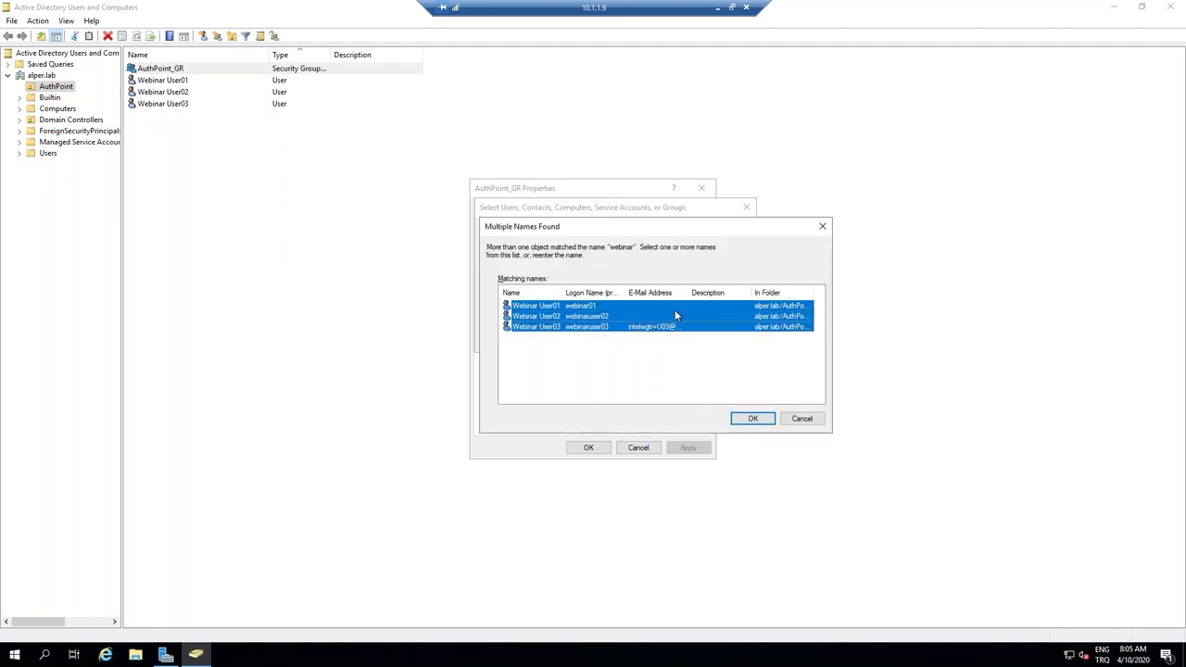
left_click(732, 7)
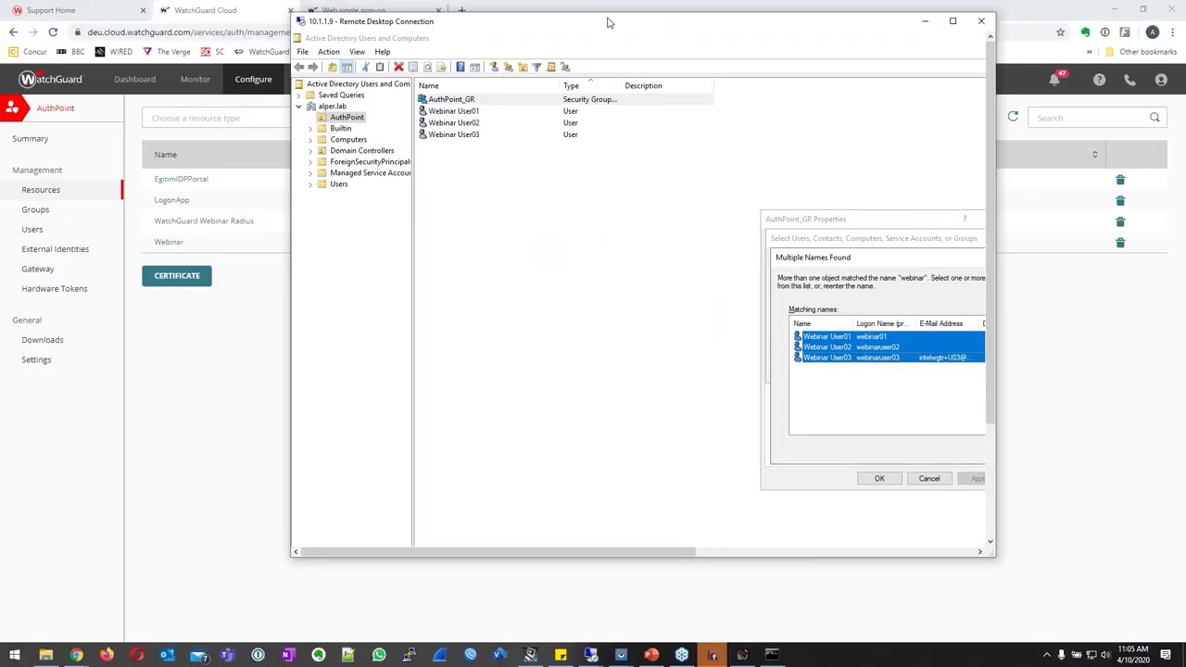
Confirm the three Webinar users and apply the new AuthPoint_GR membership.
left_click_drag(422, 545, 603, 556)
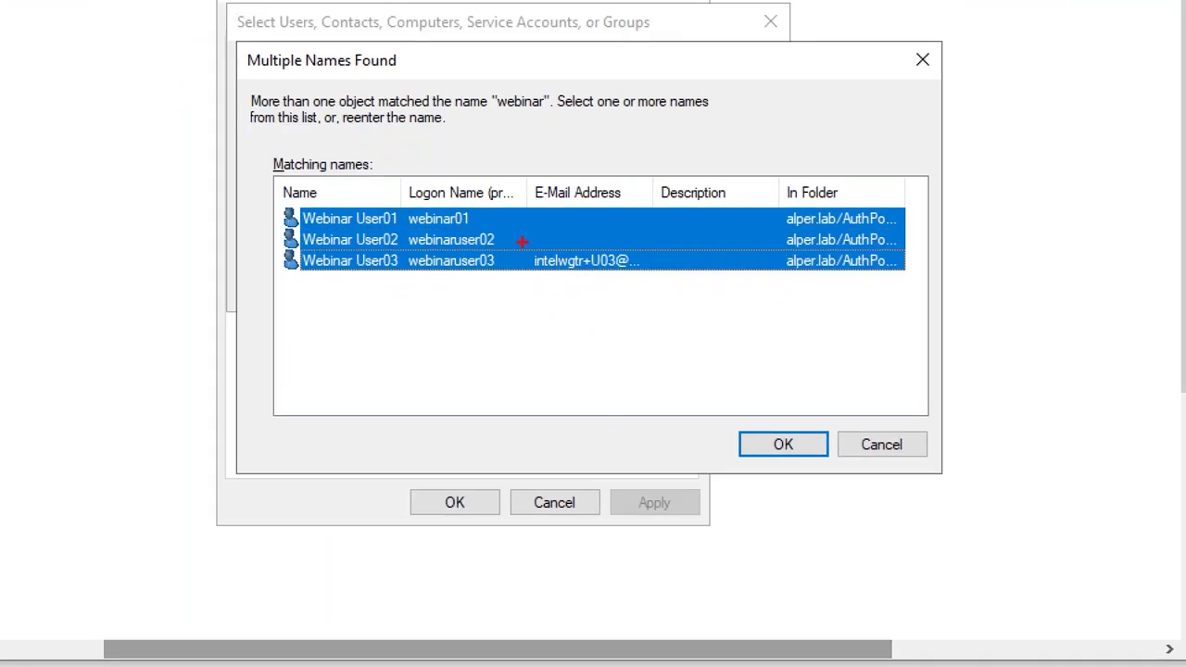
left_click_drag(522, 242, 617, 279)
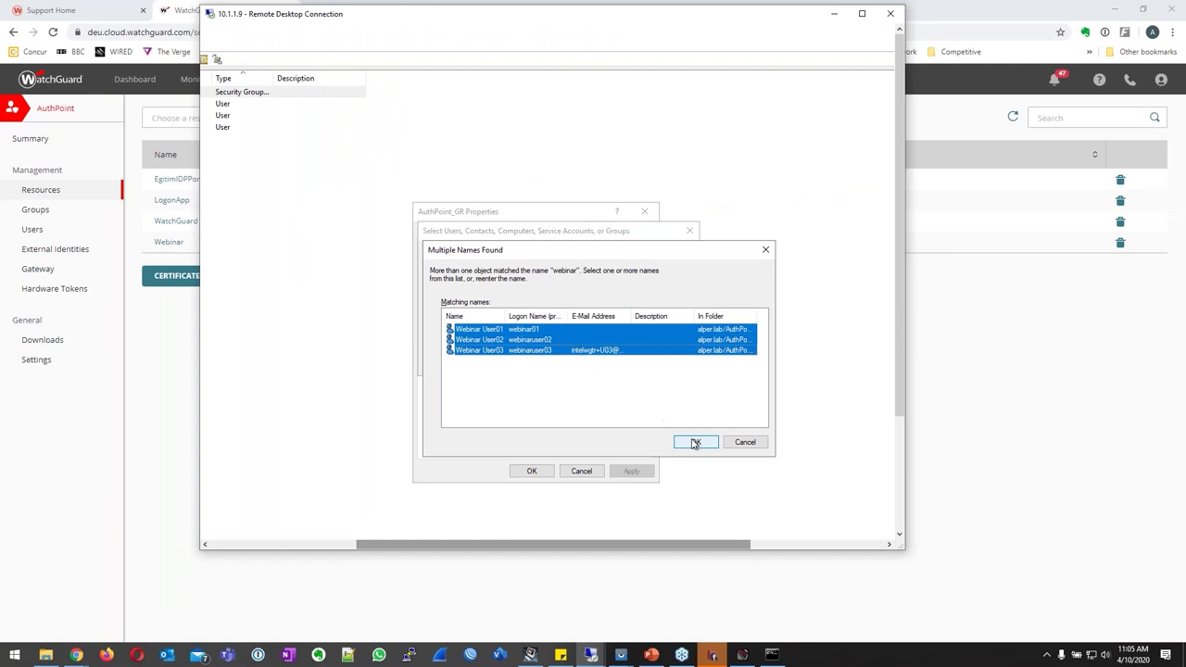
left_click(783, 444)
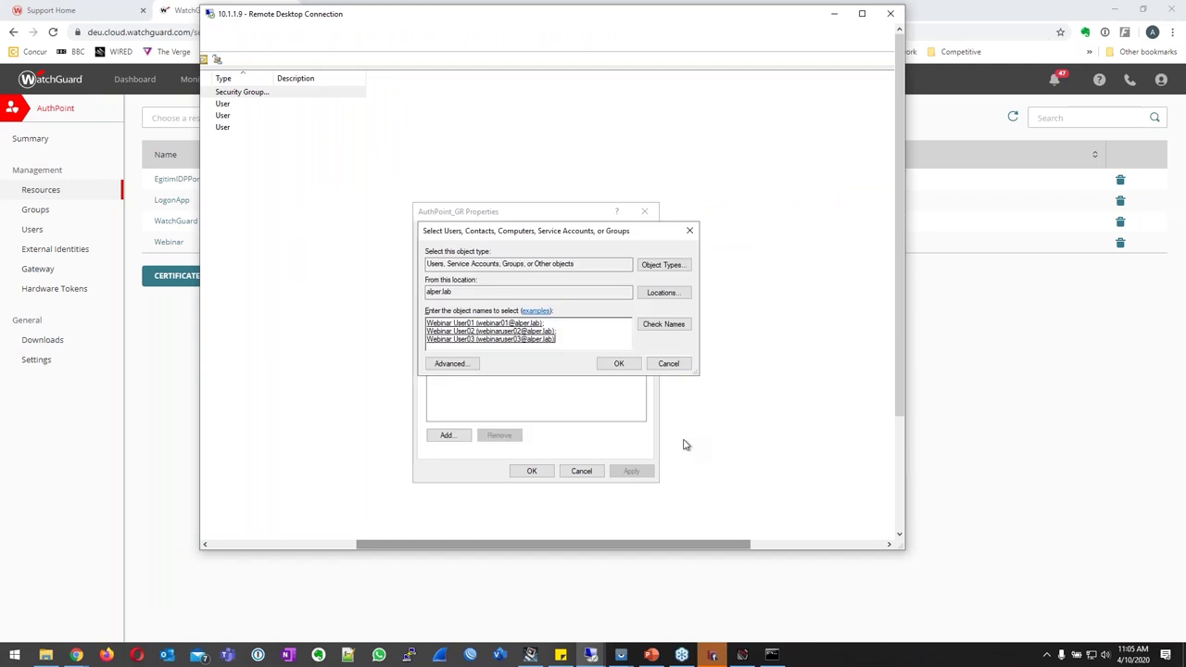
left_click(619, 364)
left_click(628, 473)
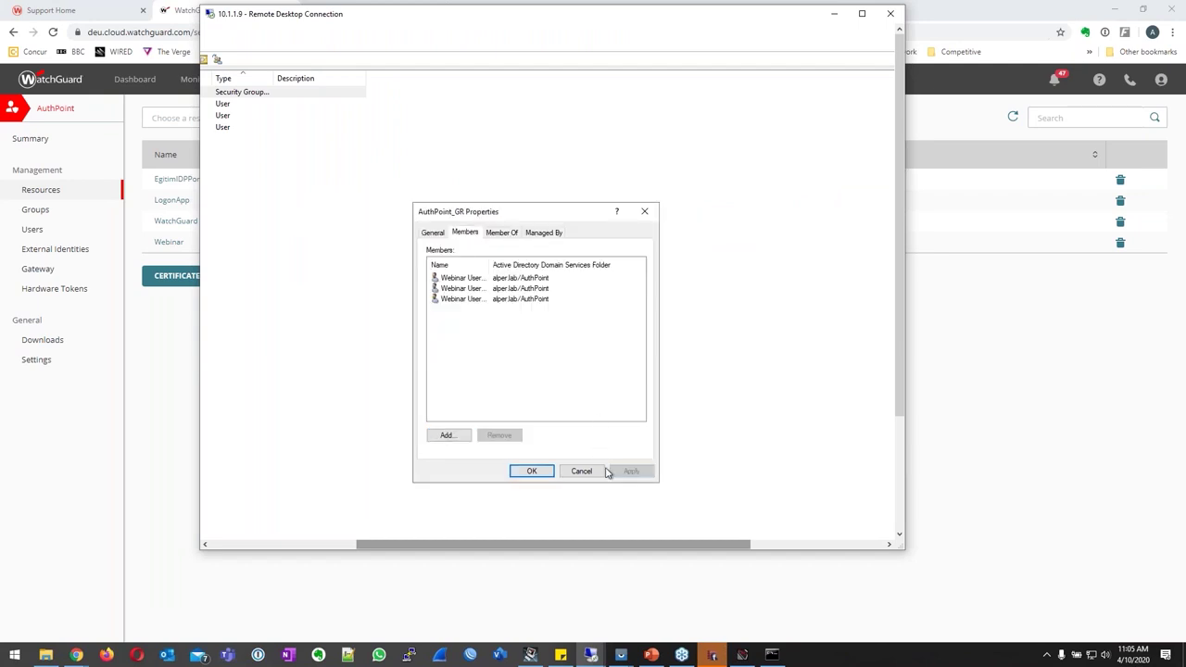
left_click(533, 472)
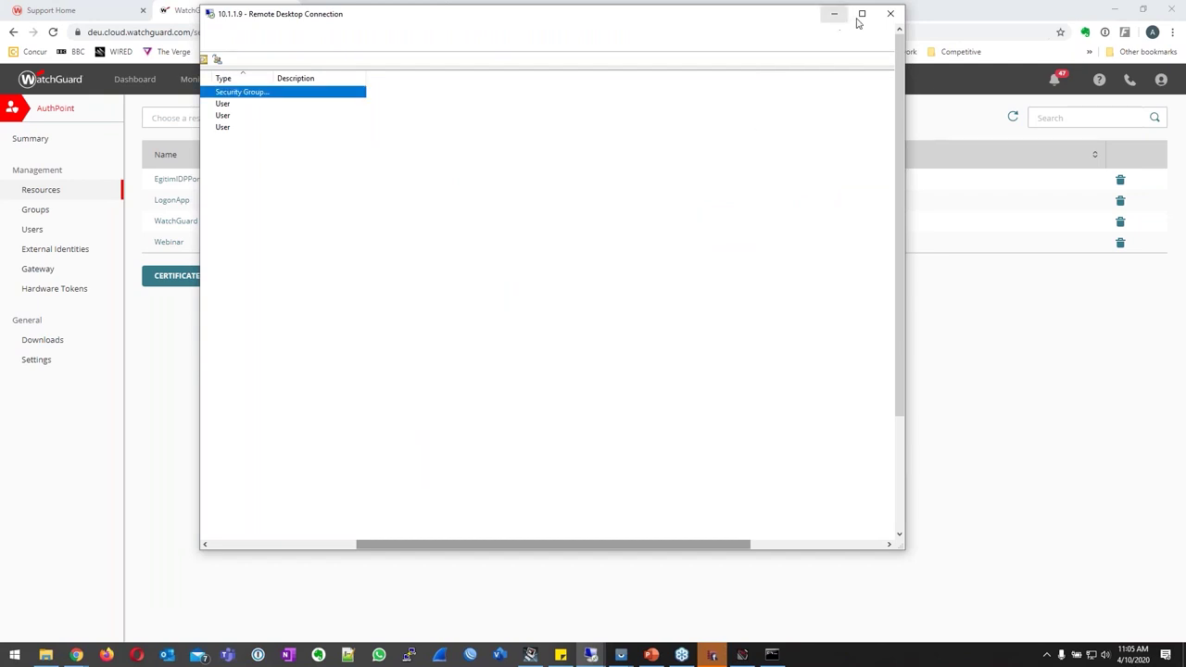
left_click(862, 13)
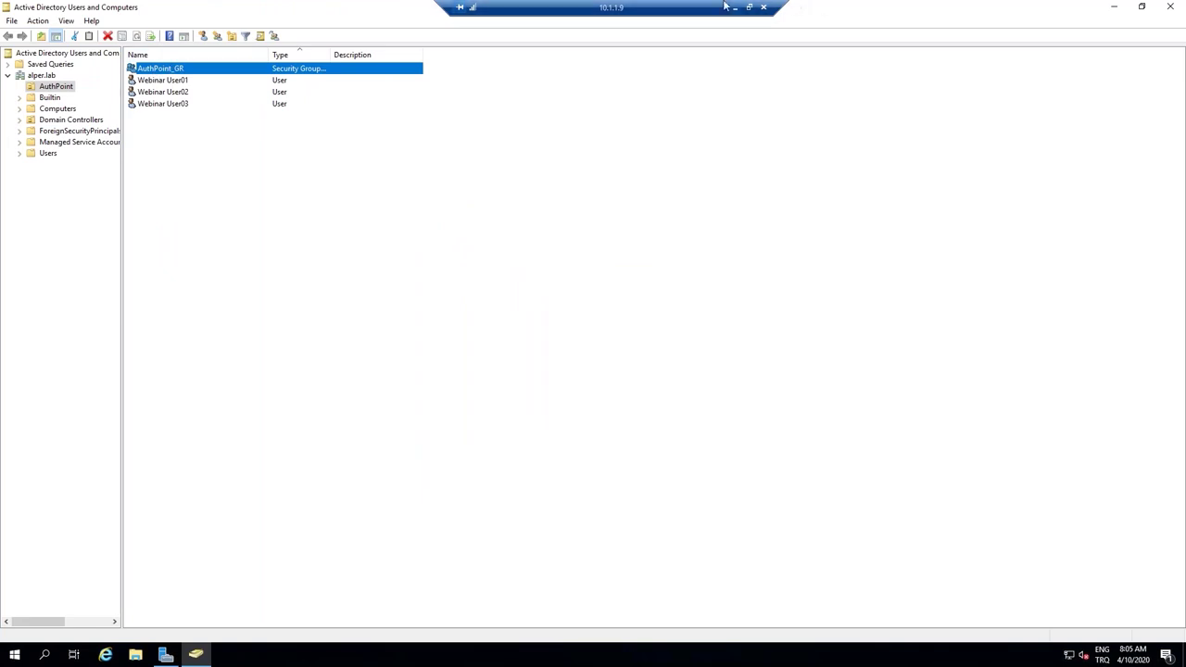
In AuthPoint External Identities, choose the Ldap type and add a new external identity.
left_click(736, 9)
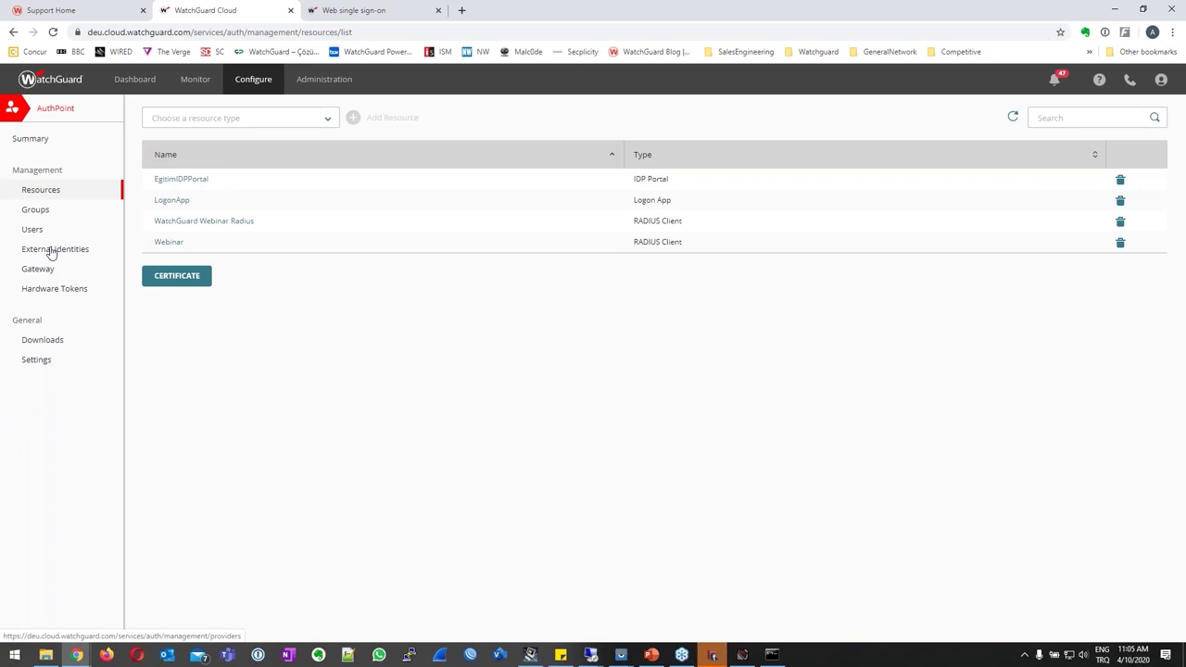
left_click(51, 252)
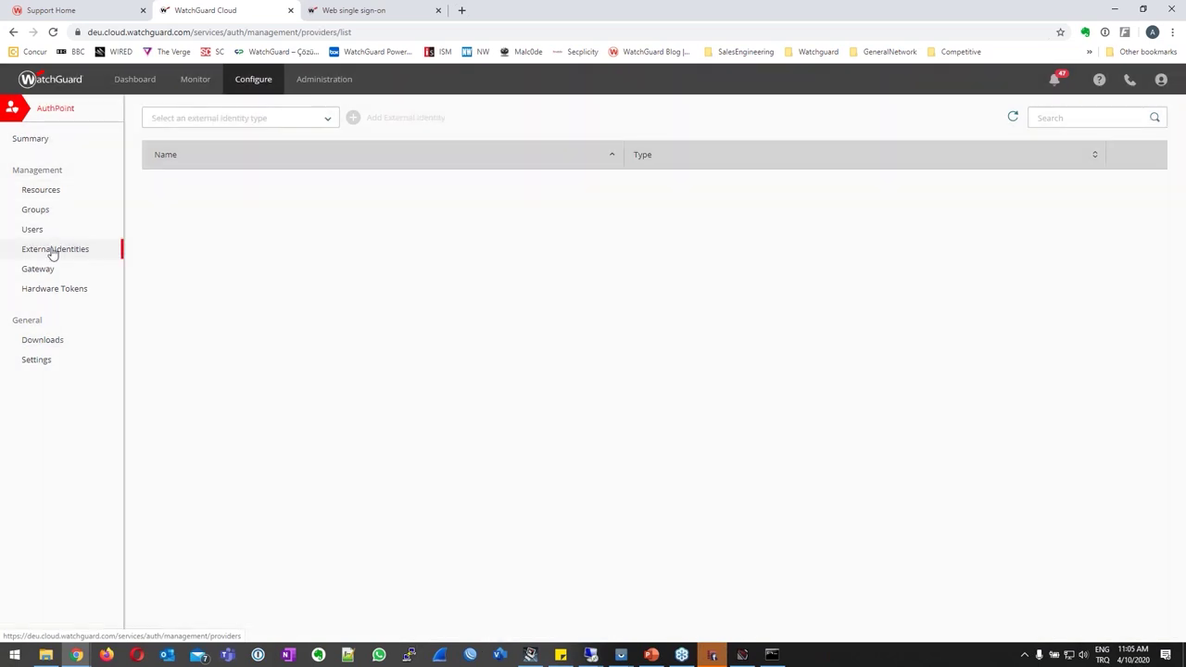
left_click(326, 121)
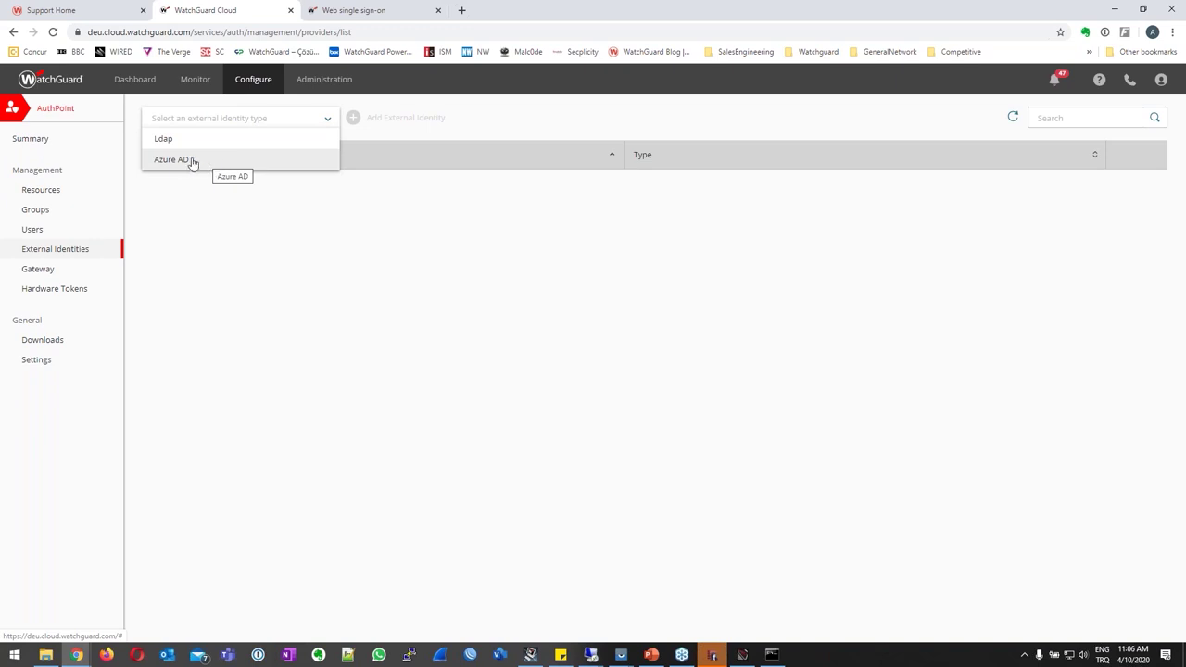
left_click(194, 143)
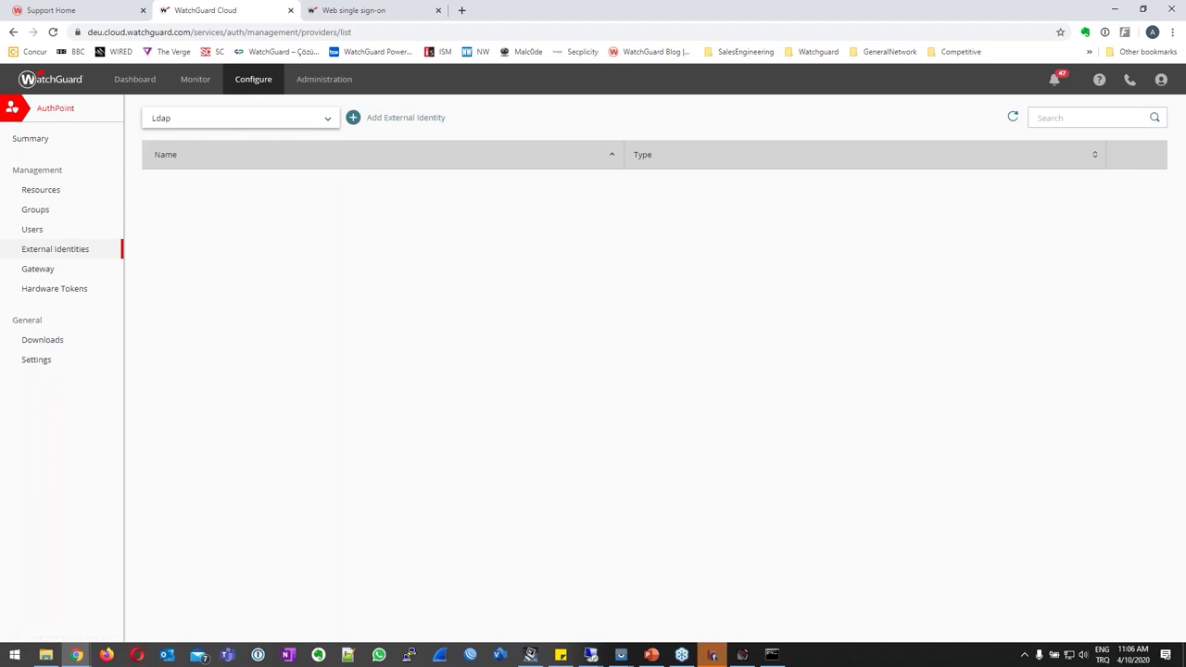
left_click(352, 120)
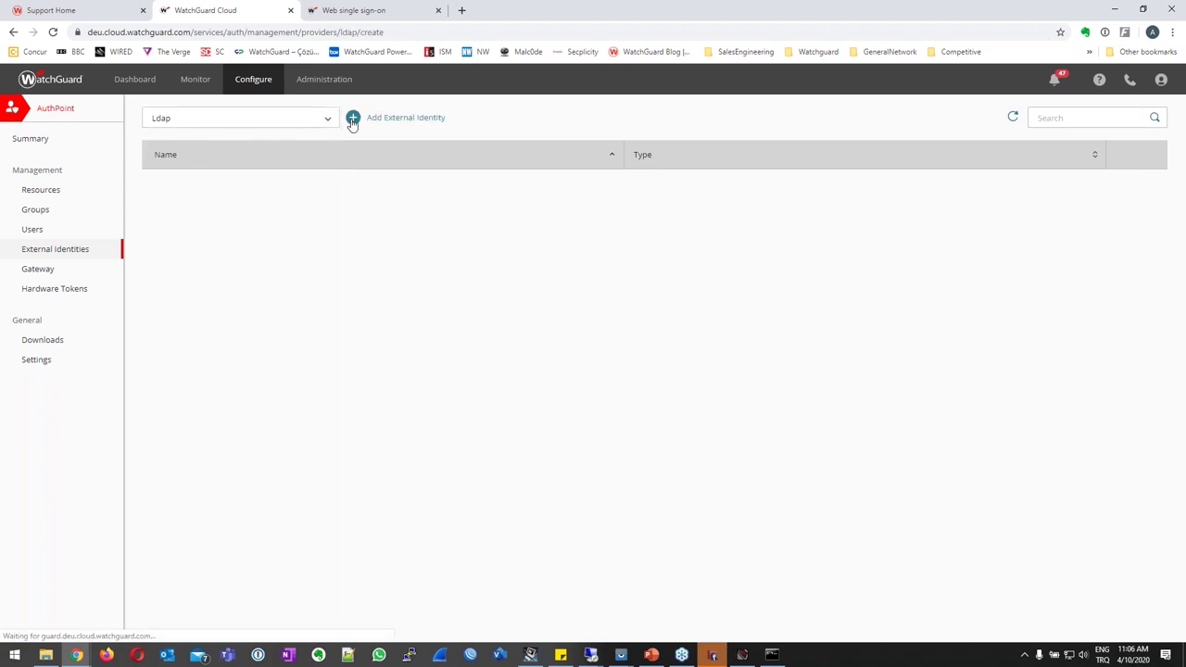
Name the identity AzureServer with LDAP search base dc=alper,dc=lab.
left_click(234, 213)
type("AzureServer")
key("Tab")
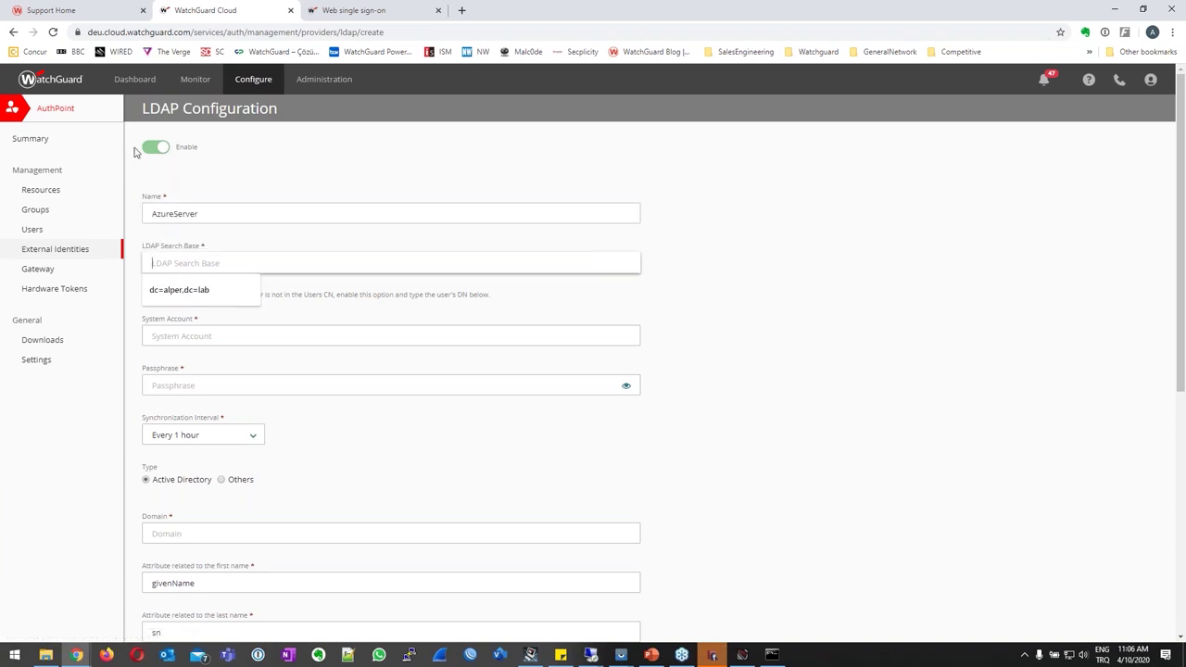
left_click(164, 291)
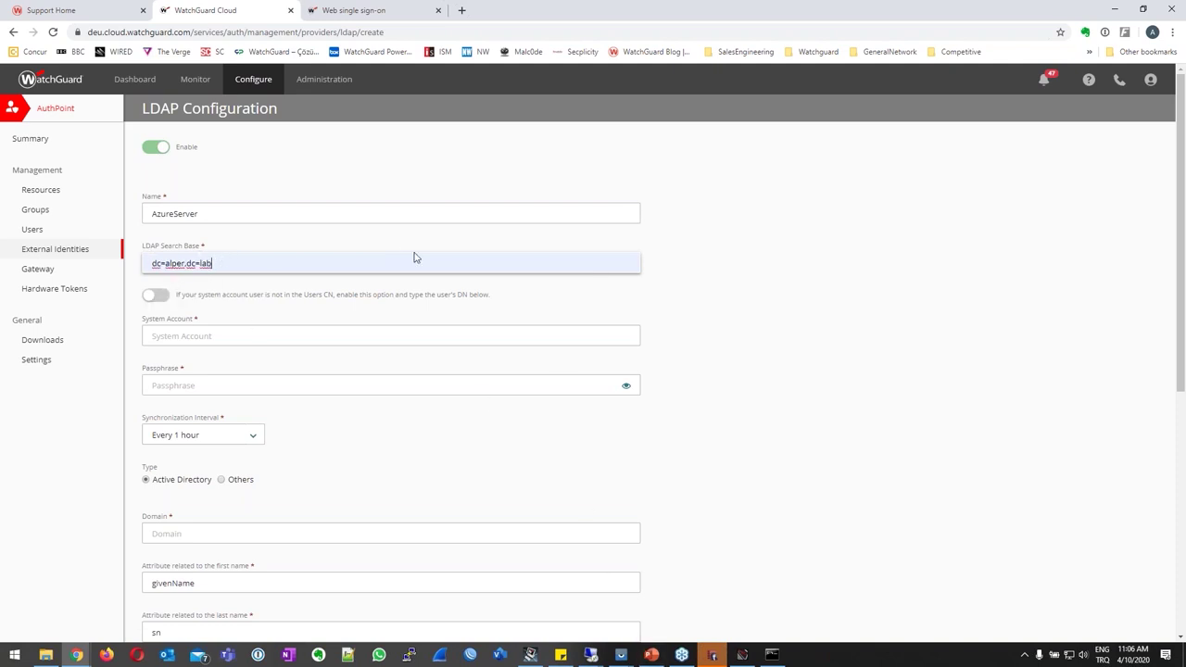
Launch Softerra LDAP Browser on the remote server and open the alper.lab directory.
mouse_move(594, 658)
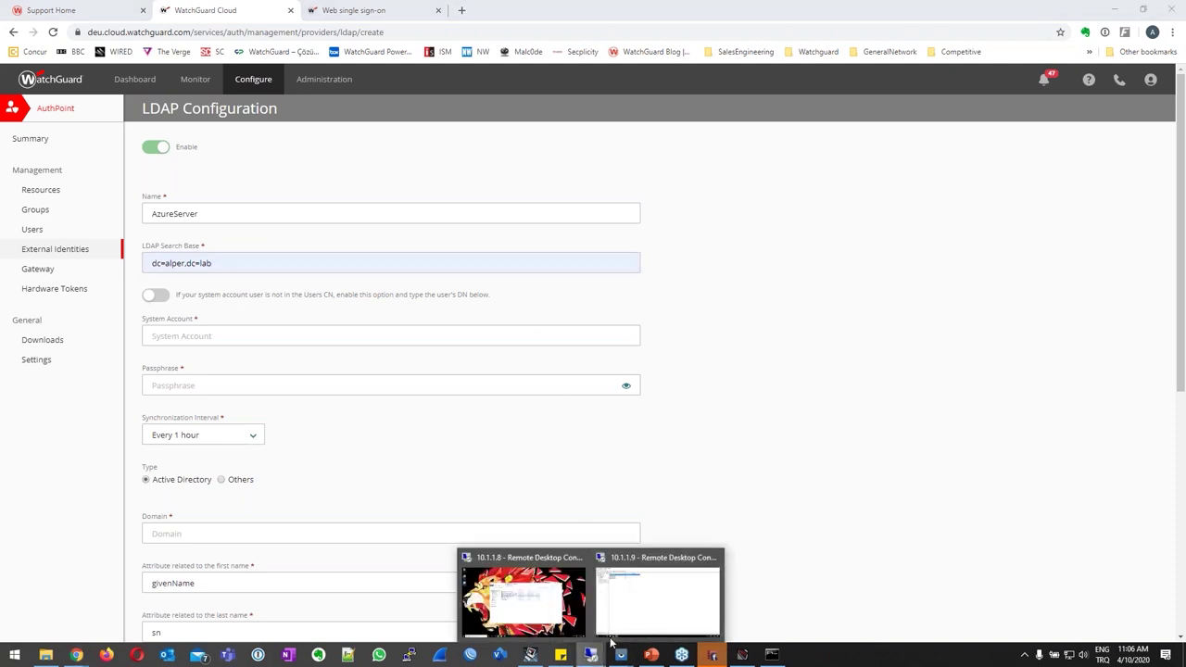
left_click(627, 622)
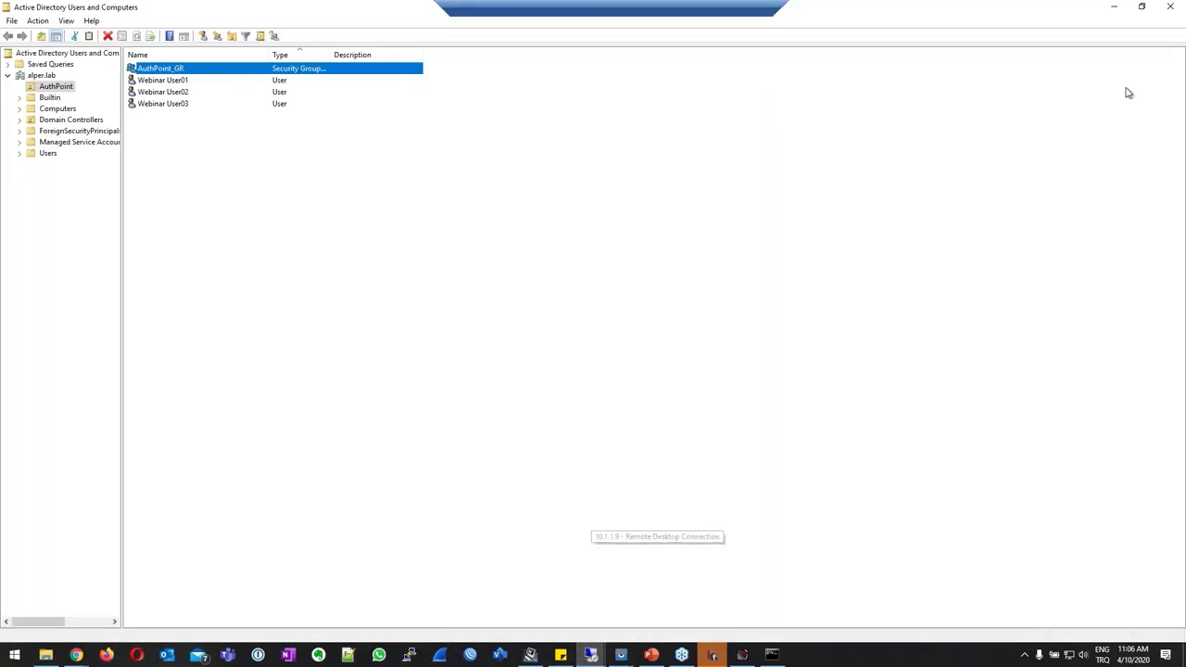
left_click(1114, 8)
double_click(33, 147)
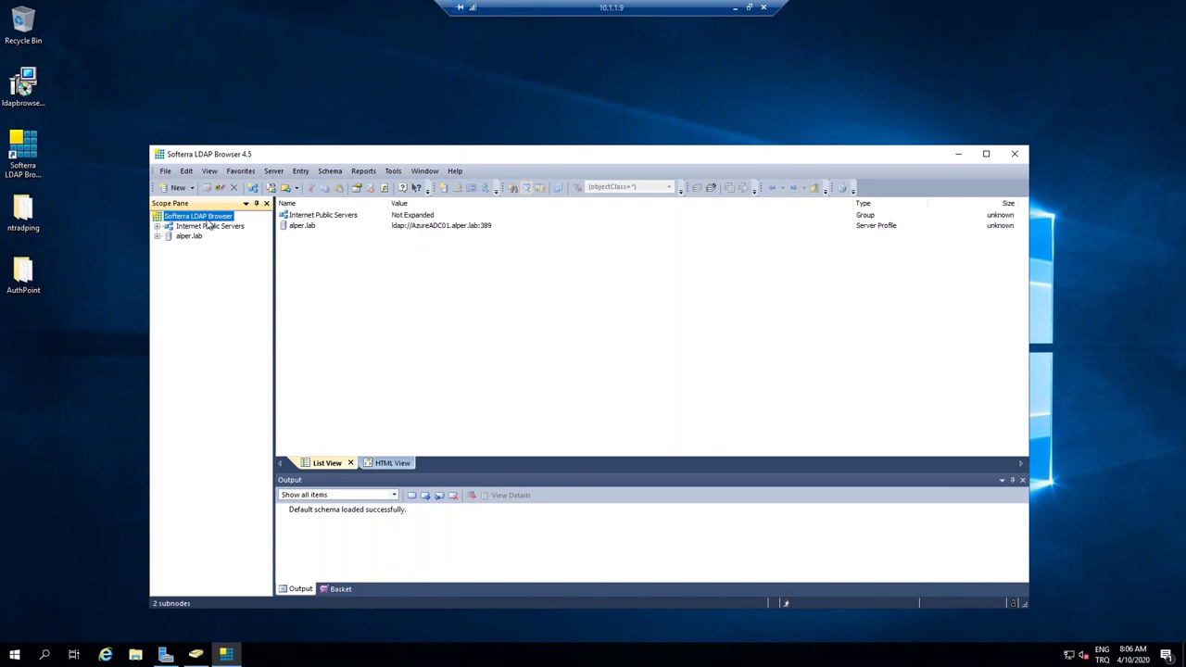
double_click(190, 236)
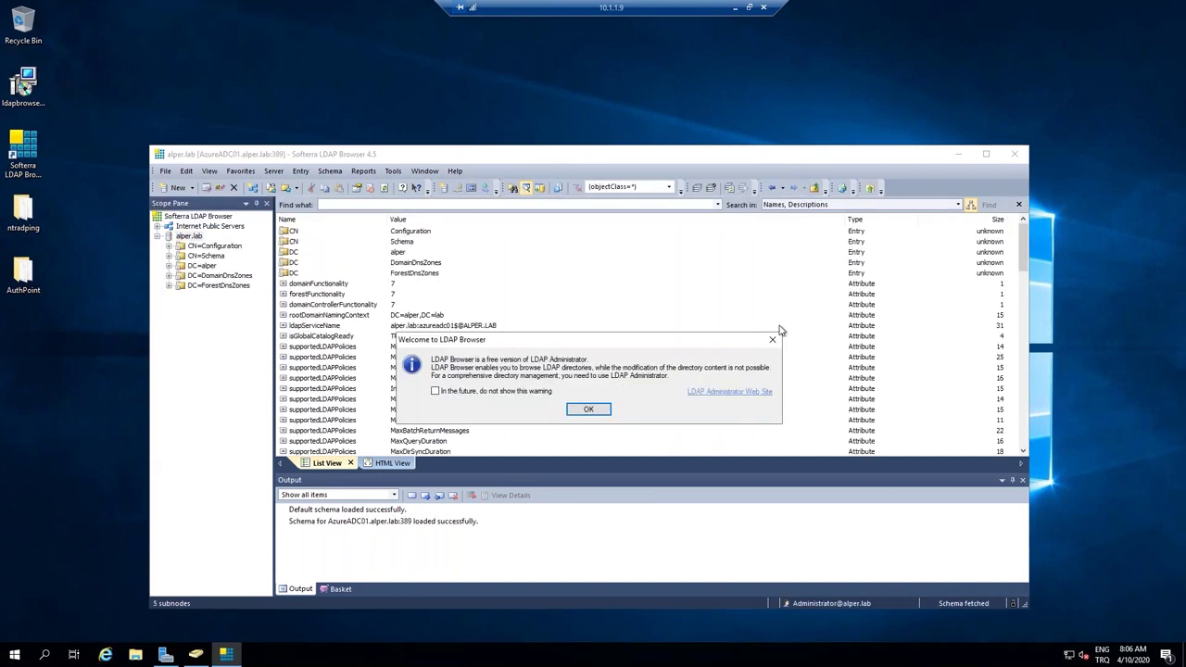
Dismiss the startup prompts and browse DC=alper into OU=AuthPoint to view AuthPoint_GR.
left_click(775, 343)
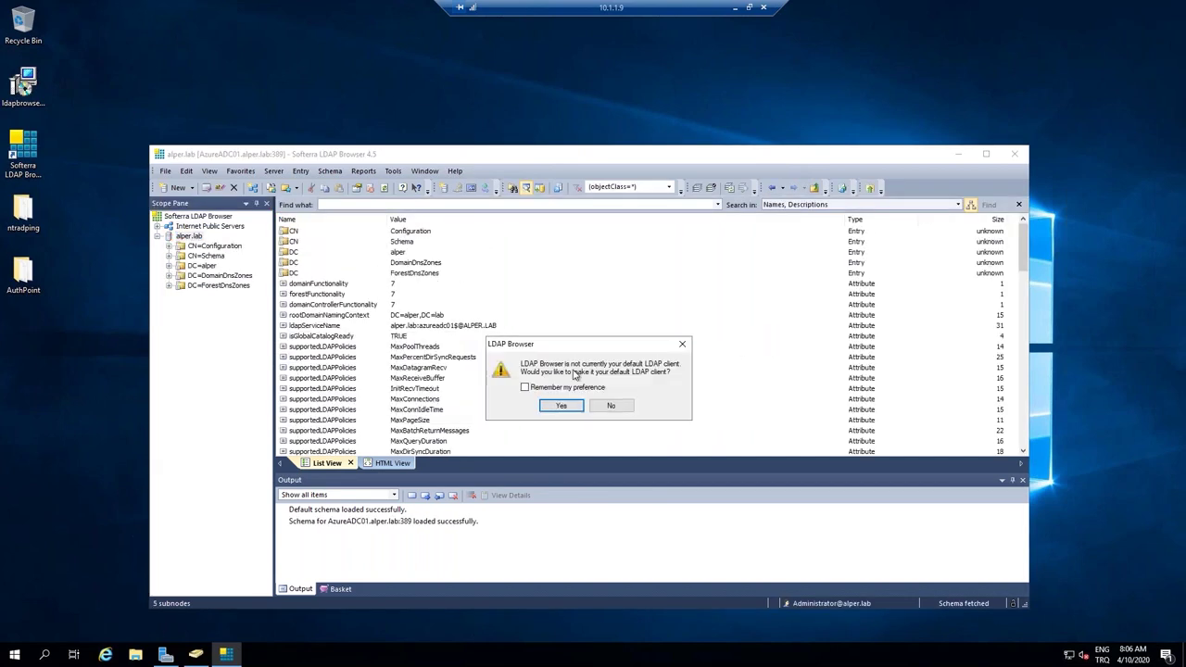
left_click(682, 345)
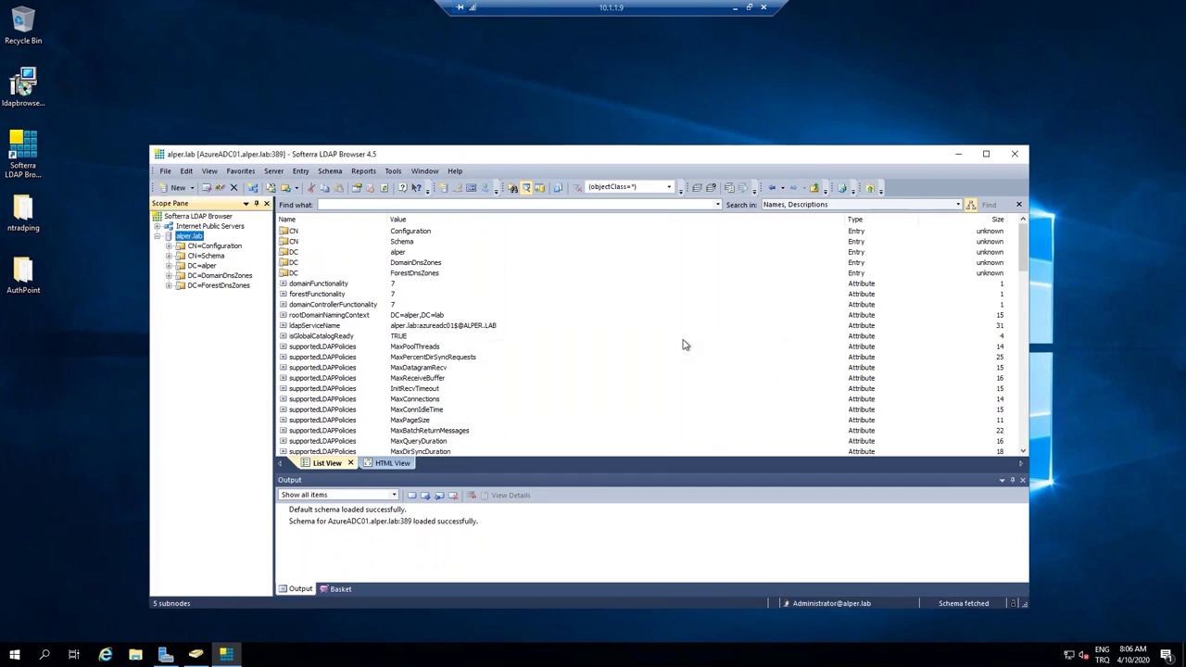
double_click(204, 244)
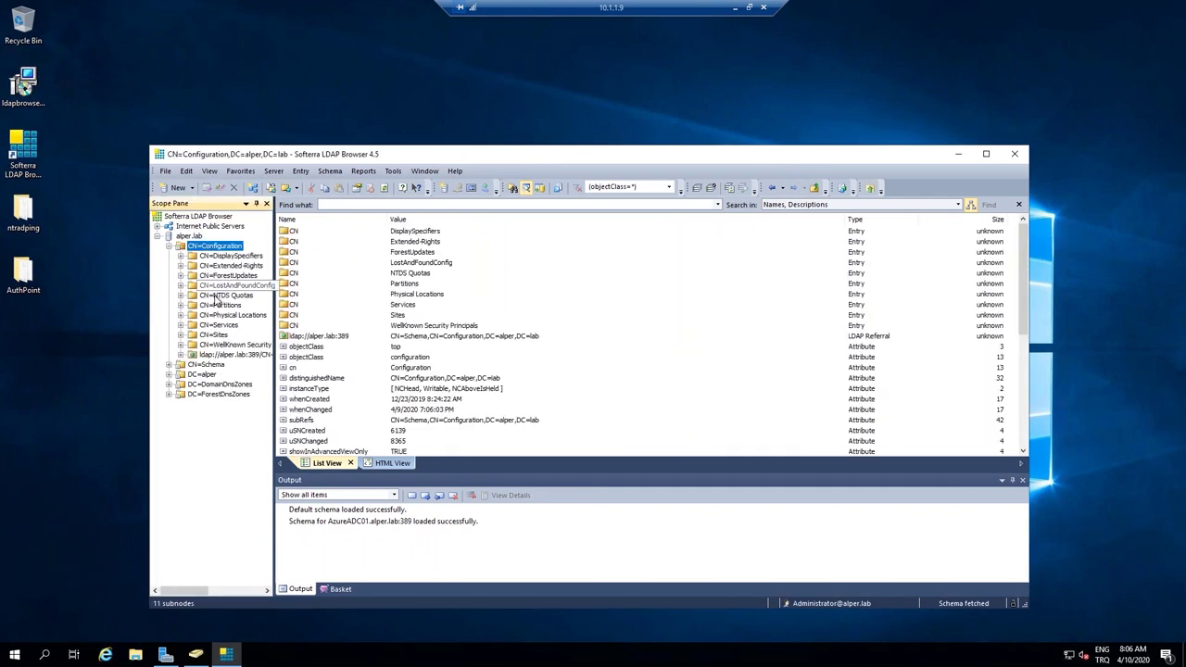
left_click(204, 375)
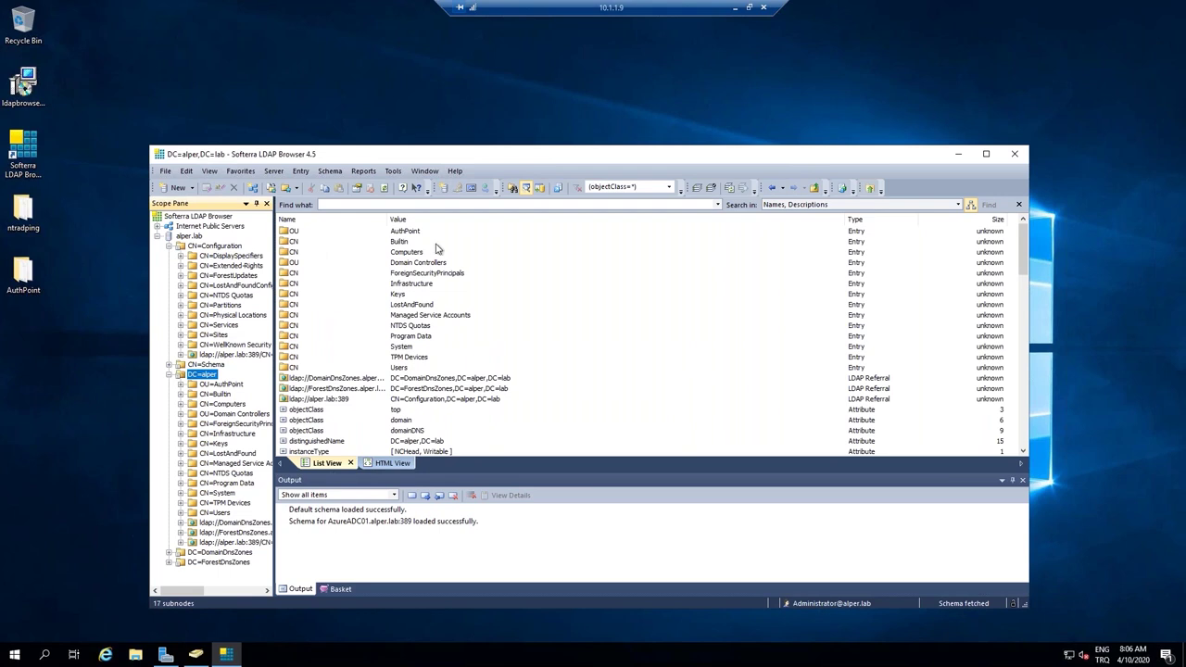
double_click(412, 236)
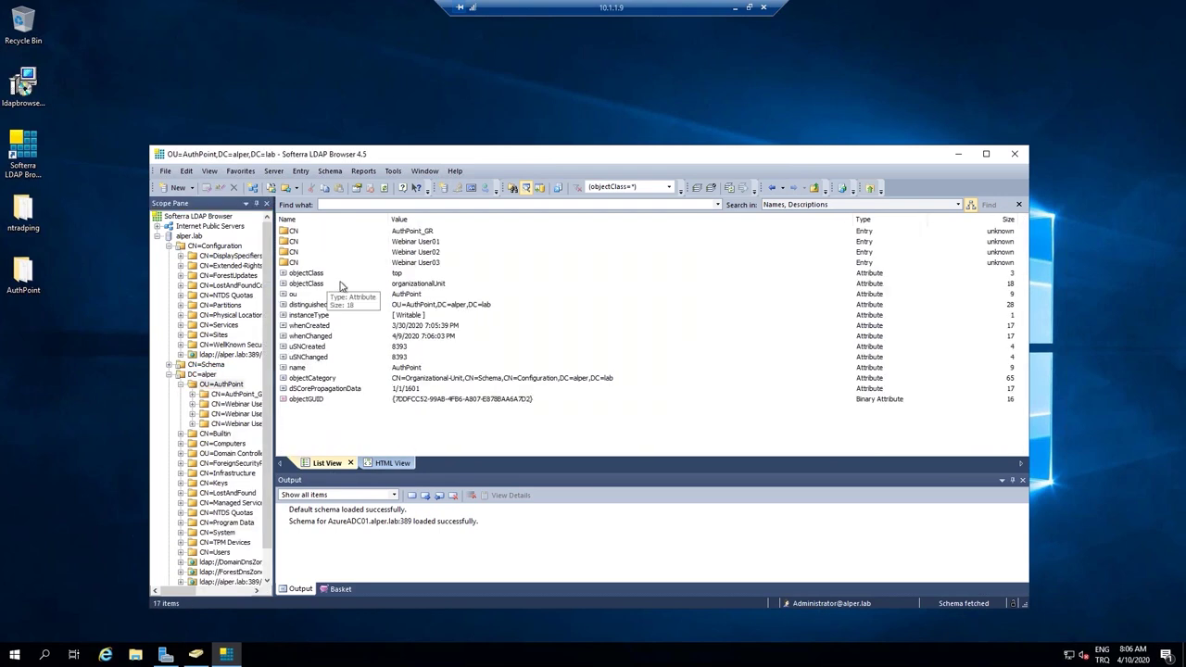
left_click(426, 234)
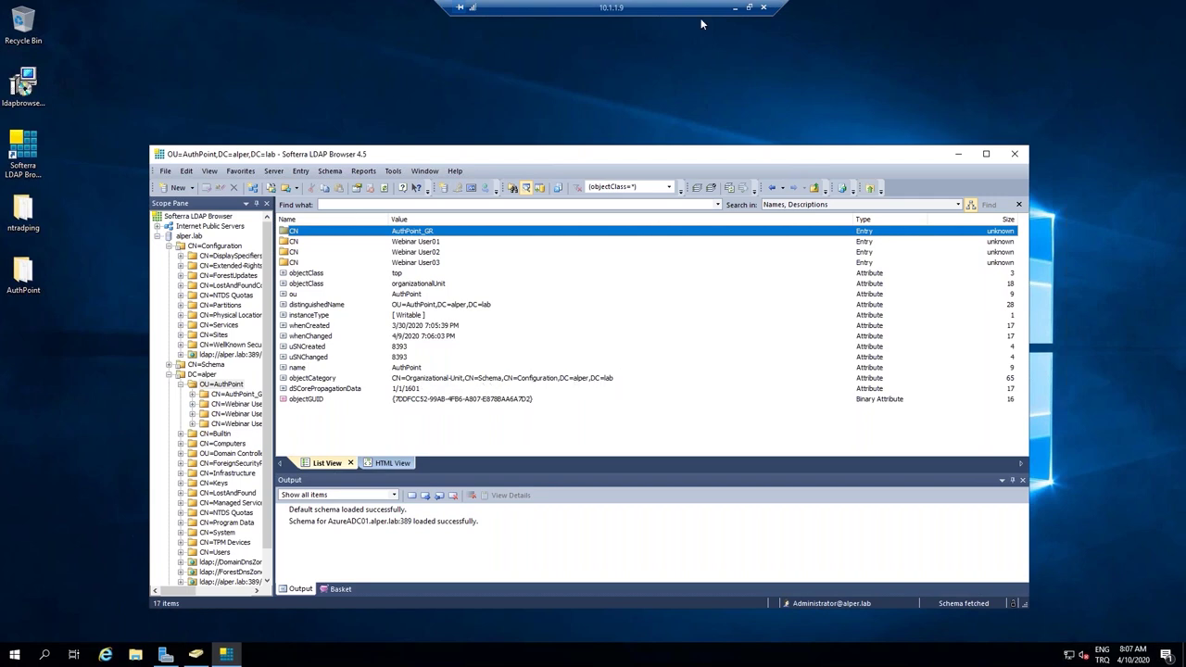
left_click(738, 6)
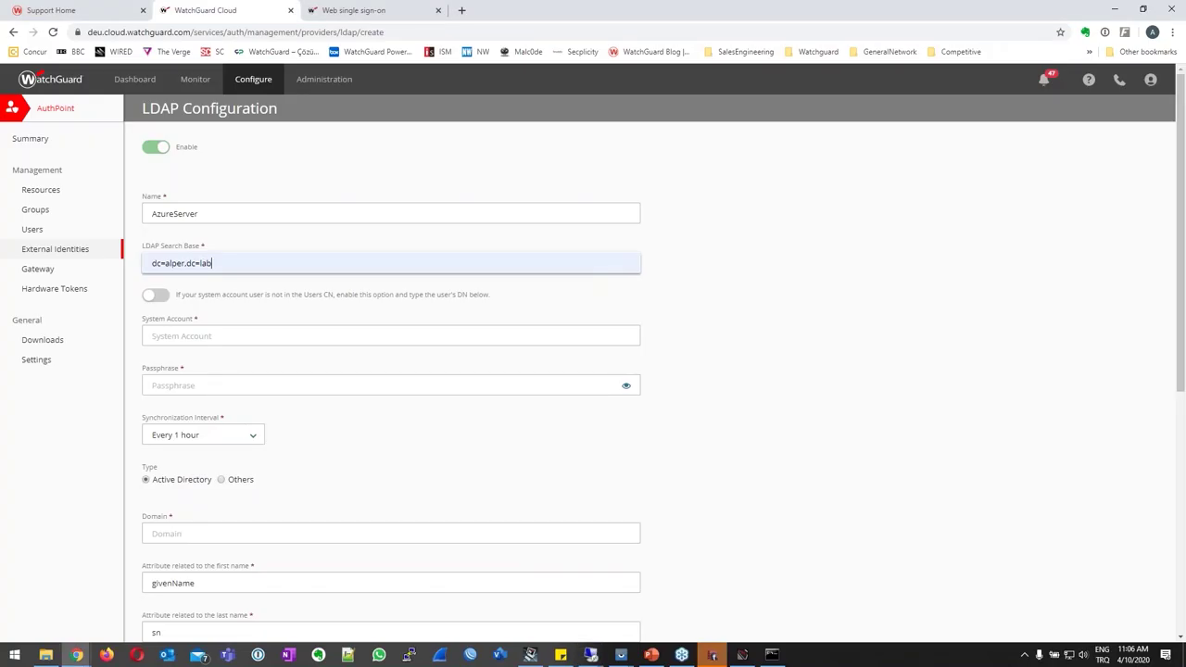
Pick the administrator account as System Account, enter its passphrase, and check the sync interval options.
left_click(205, 337)
left_click(213, 361)
left_click(199, 382)
type("•••")
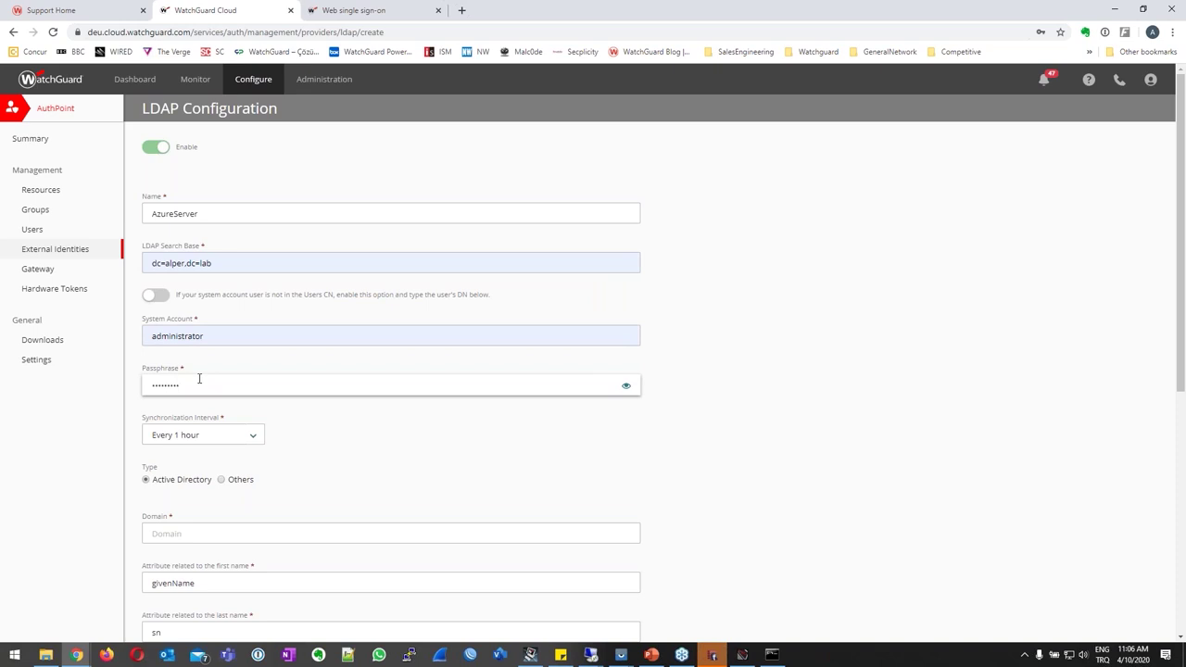
key("BackSpace")
type("•••")
left_click(183, 438)
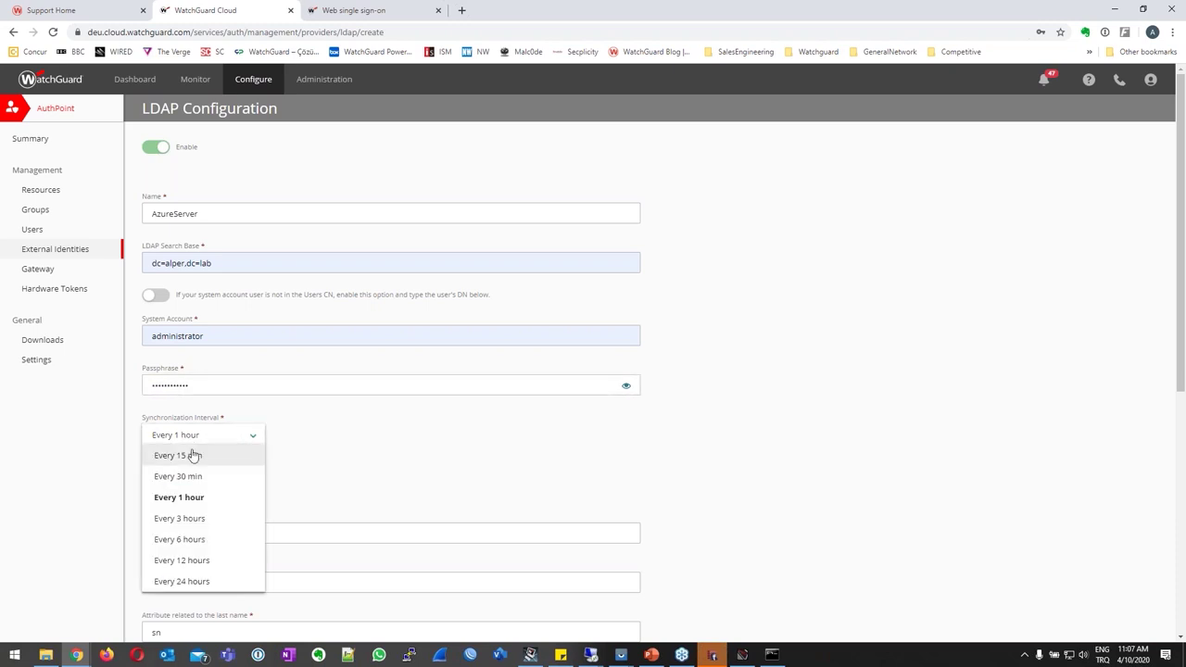
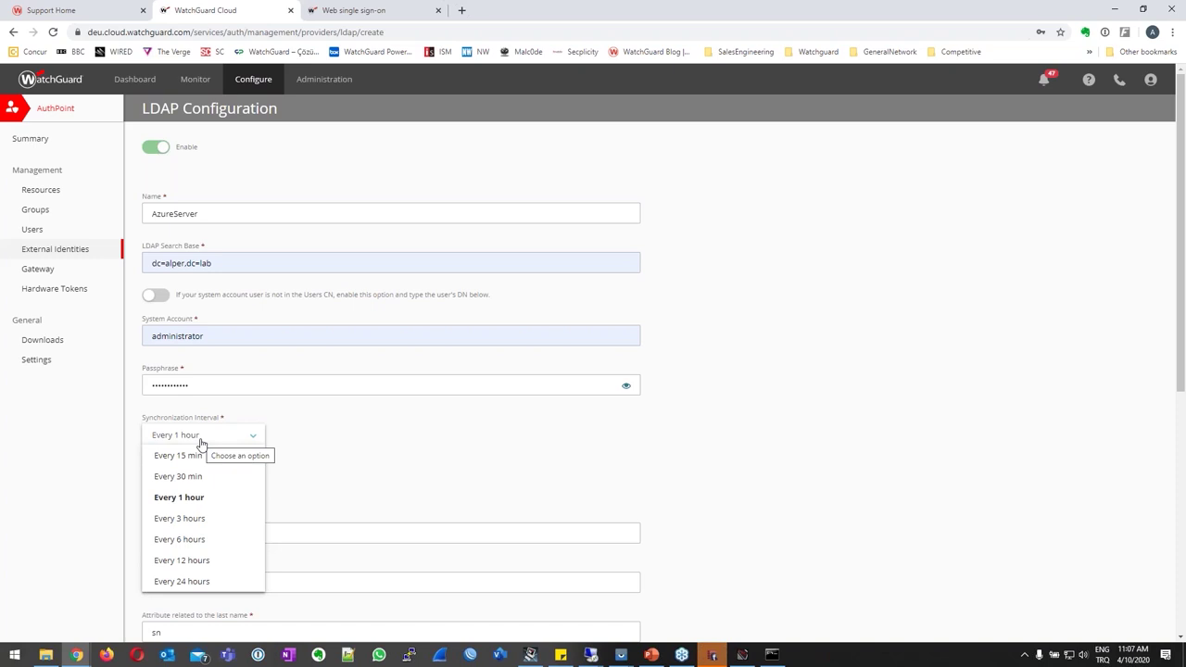
Set the LDAP synchronization interval to every 1 hour and the domain to alper.lab.
left_click(196, 457)
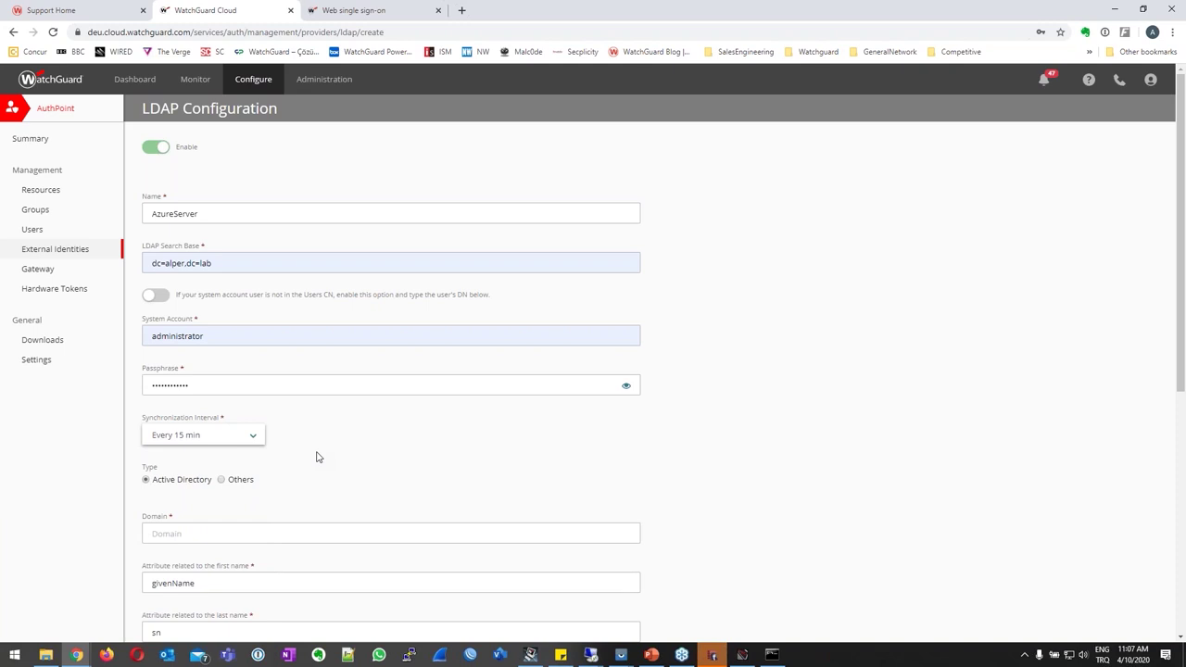
left_click(232, 437)
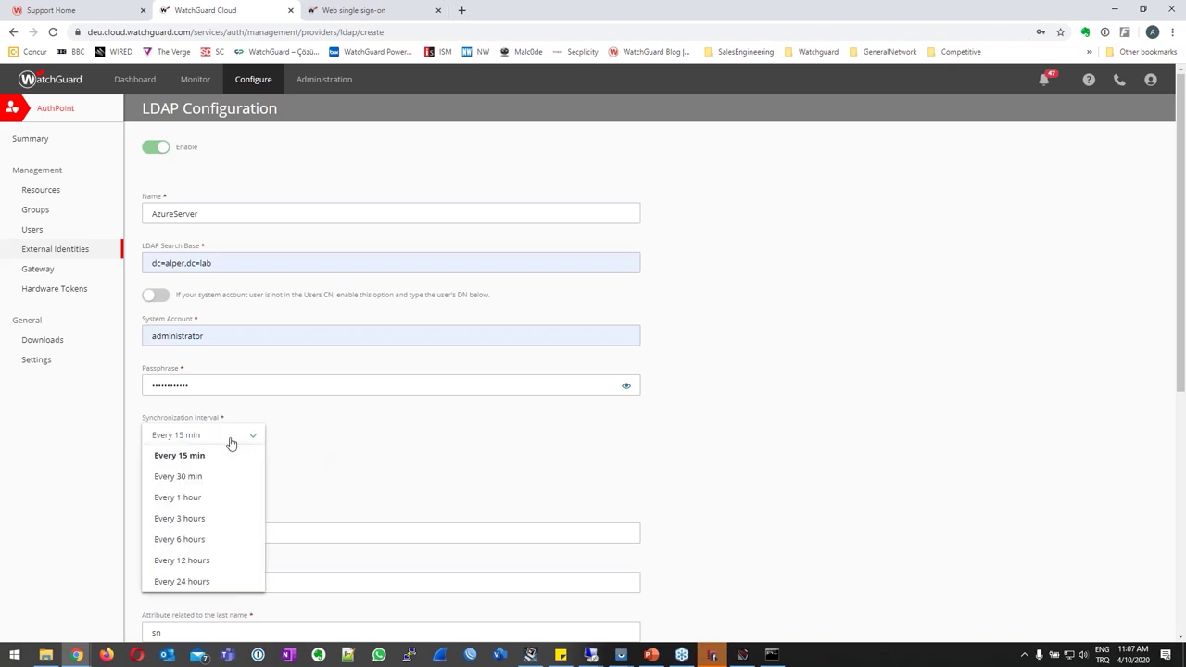
left_click(212, 494)
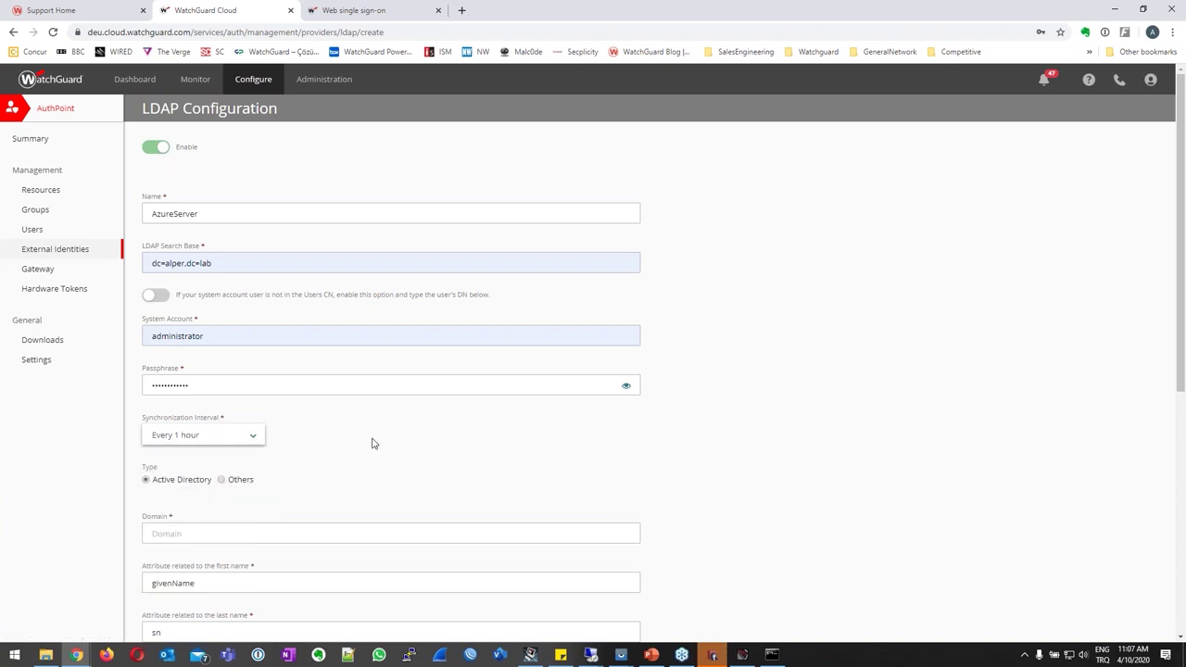
left_click(310, 533)
type("alper.lab")
key("Tab")
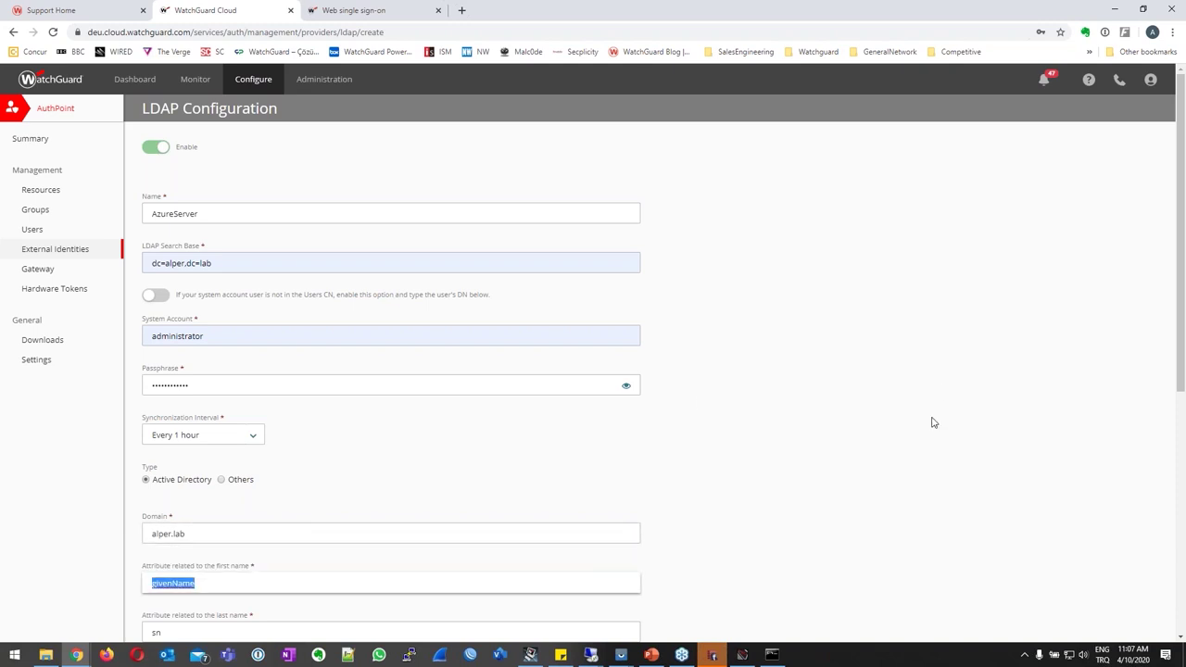
Enter server address 10.1.1.9 with LDAPS turned off on port 389.
scroll(814, 413, "down", 3)
scroll(215, 343, "down", 3)
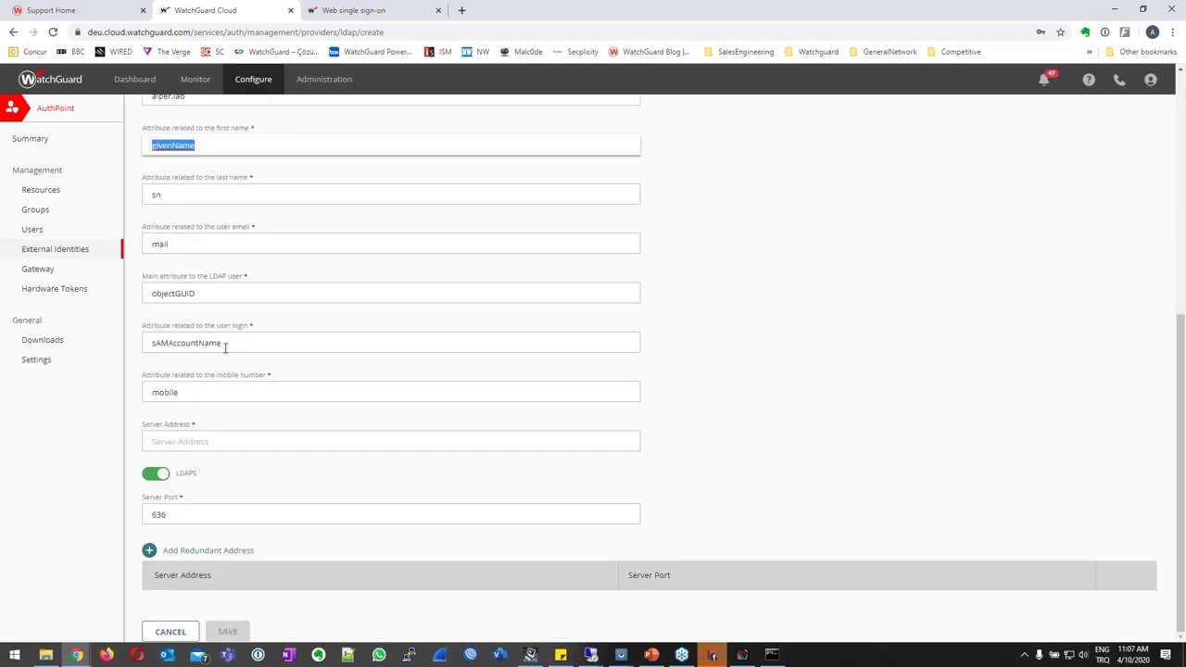
left_click(200, 442)
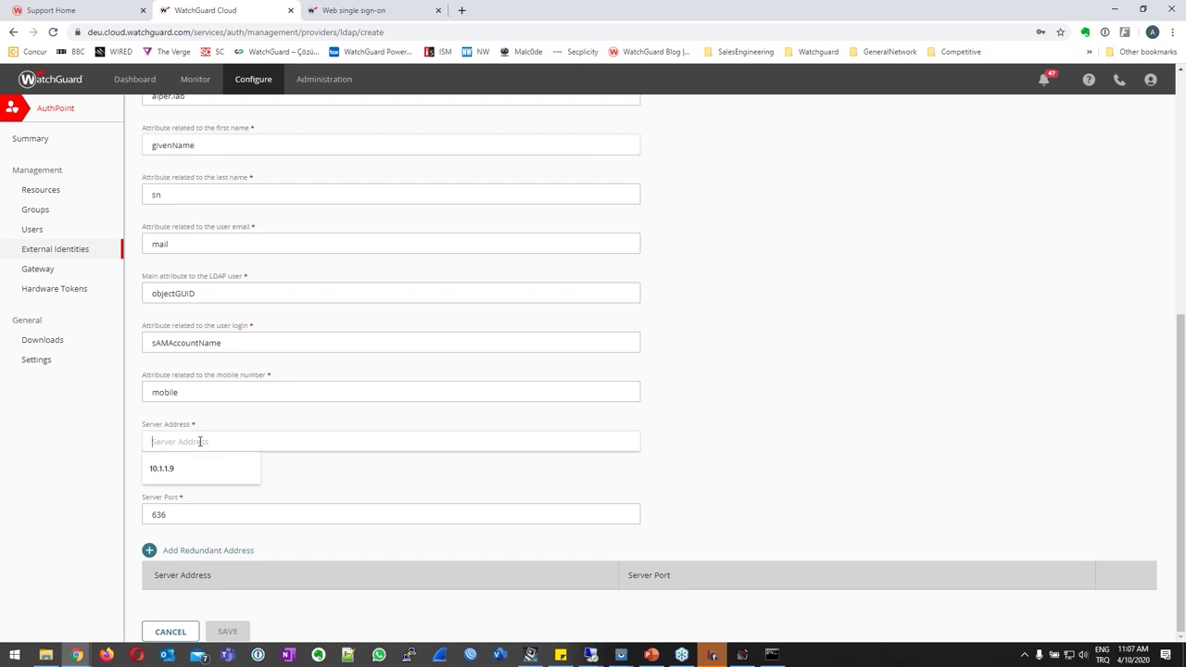
type("10.1.1.9")
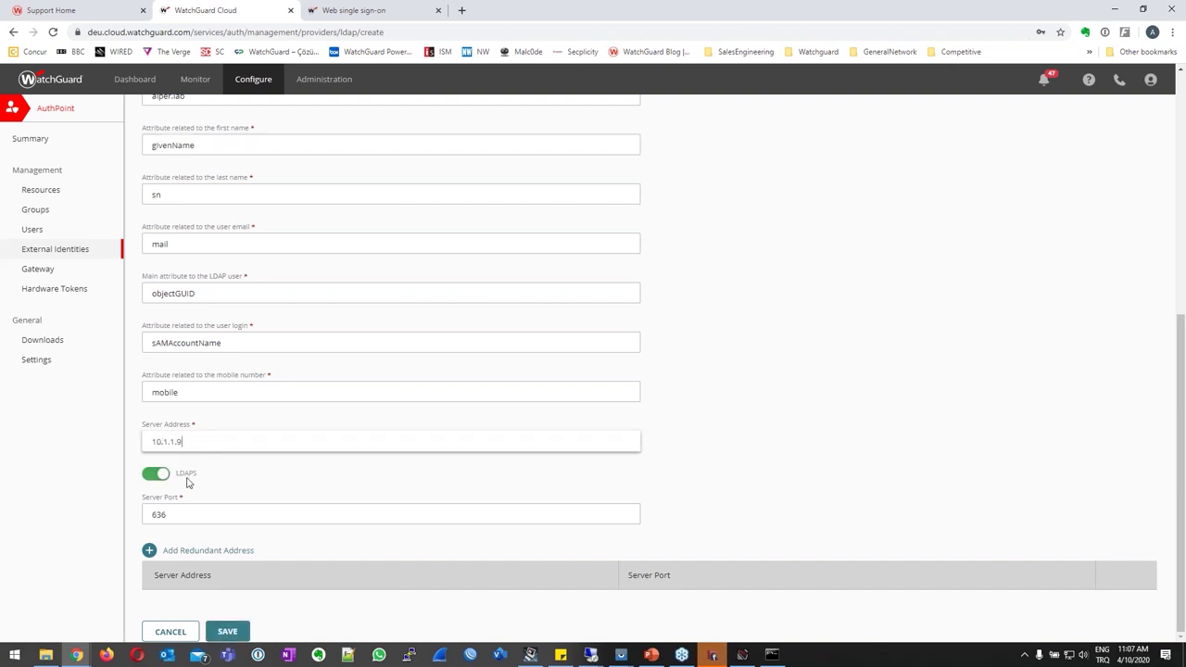
left_click(158, 475)
left_click(153, 496)
left_click(155, 476)
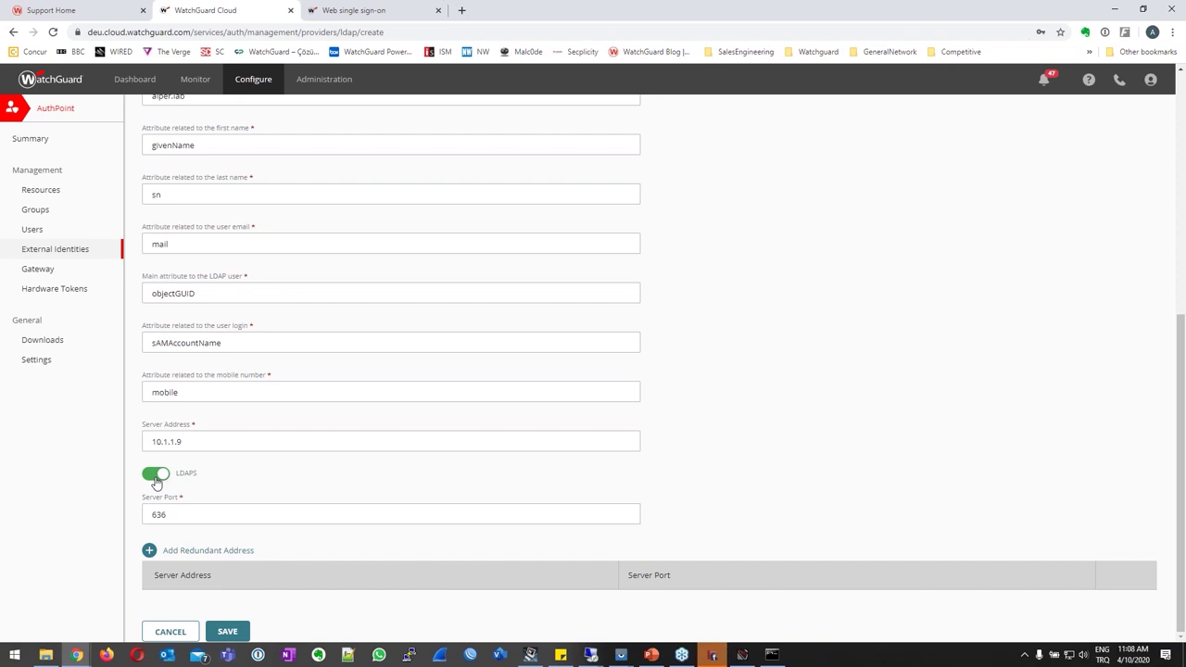
left_click(156, 476)
left_click(149, 552)
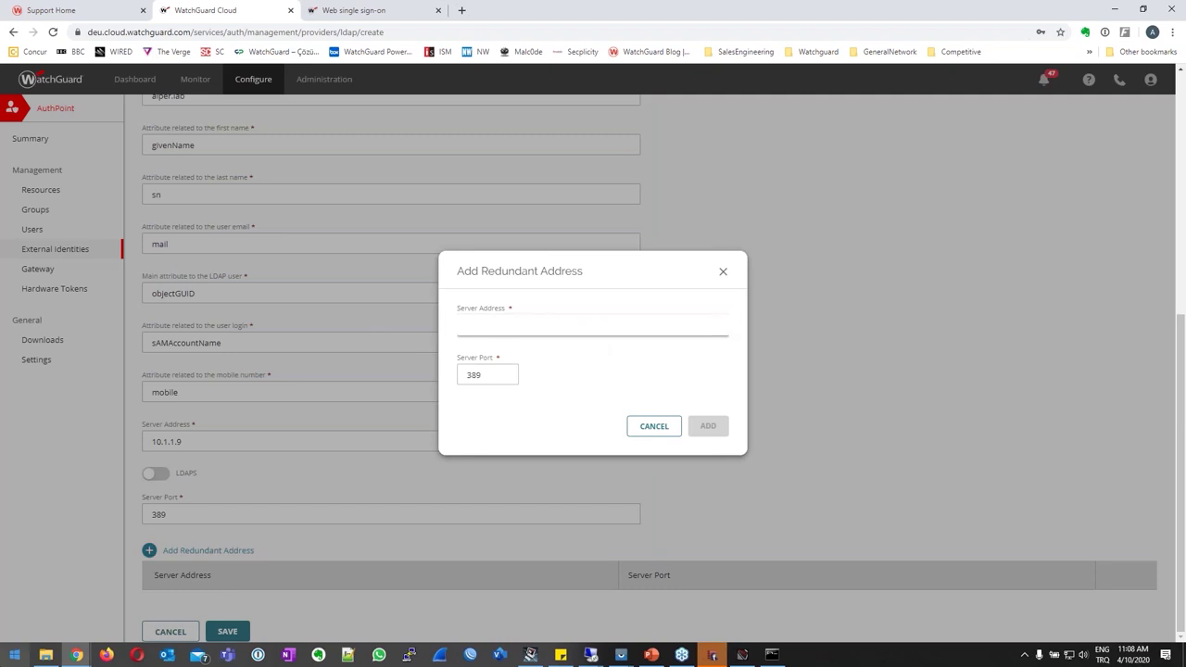
Add 10.0.10.2 on port 389 as a redundant server and save the AzureServer identity.
type("10.0.10.2")
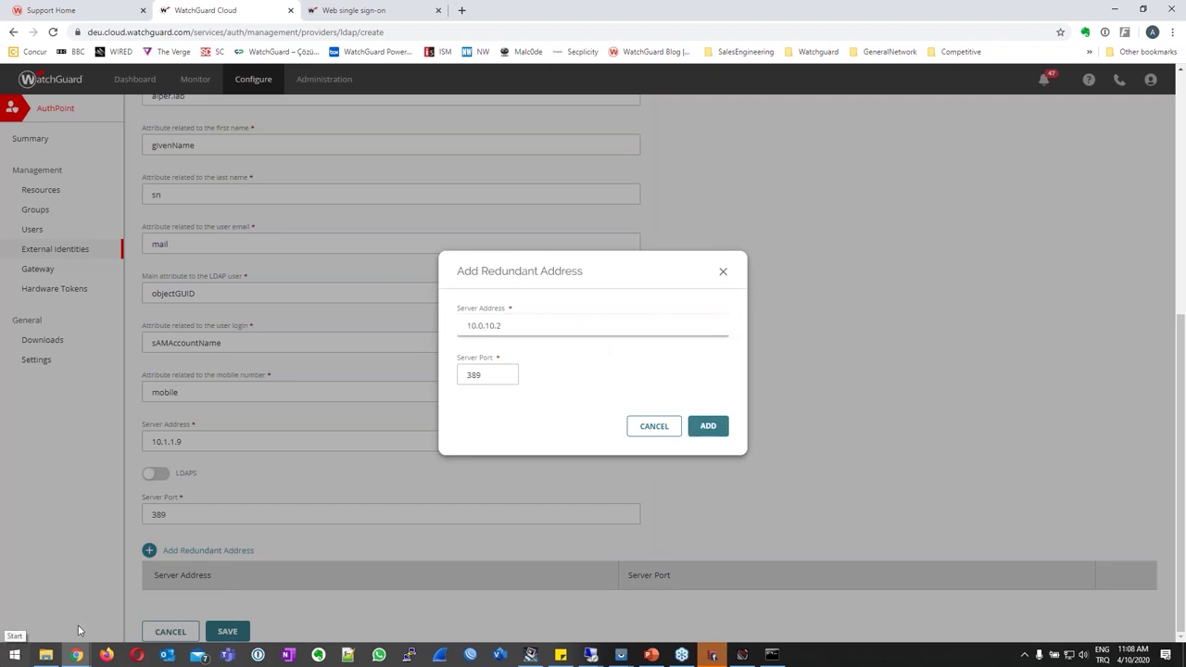
left_click(710, 434)
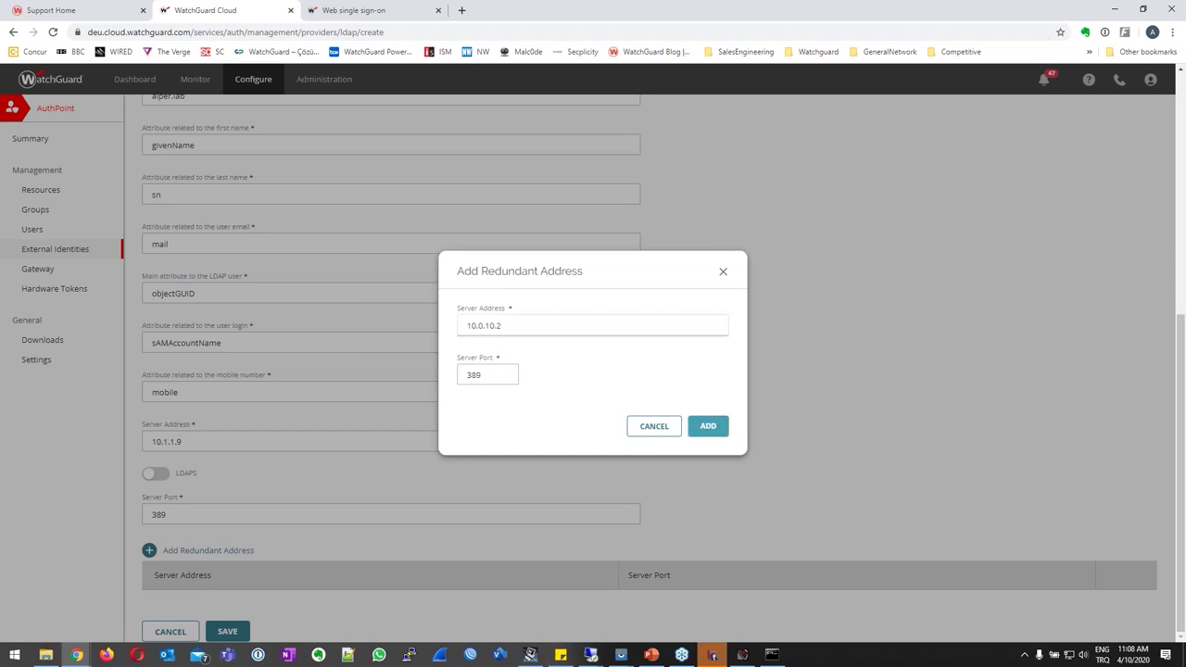
scroll(797, 427, "down", 1)
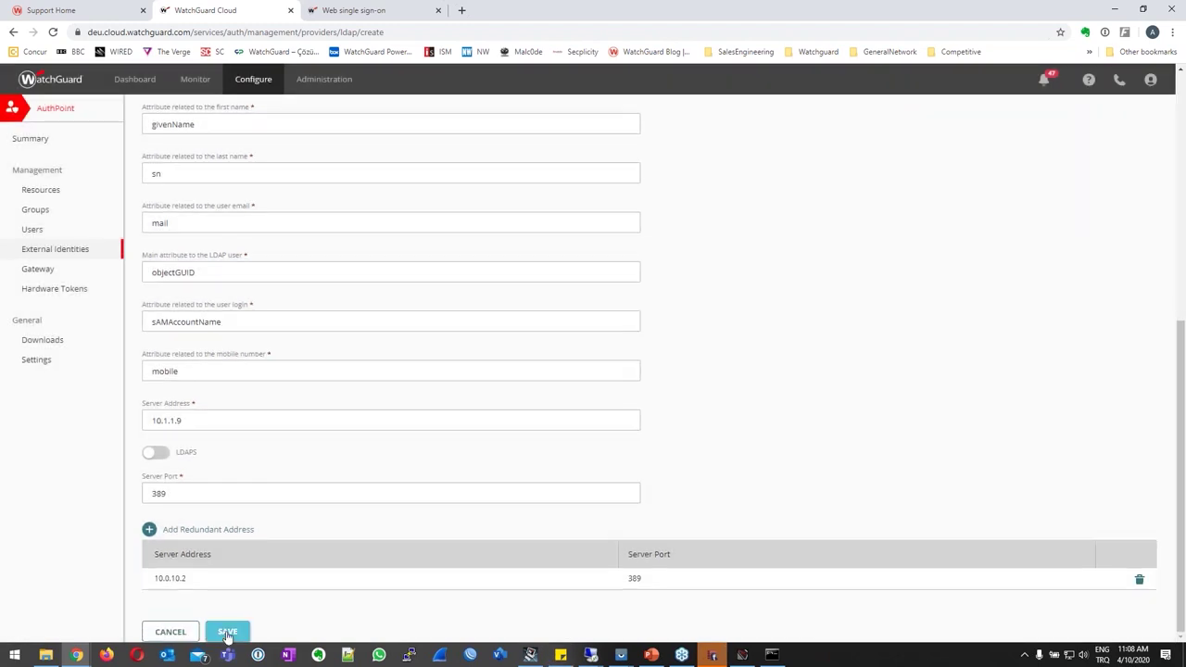
left_click(232, 632)
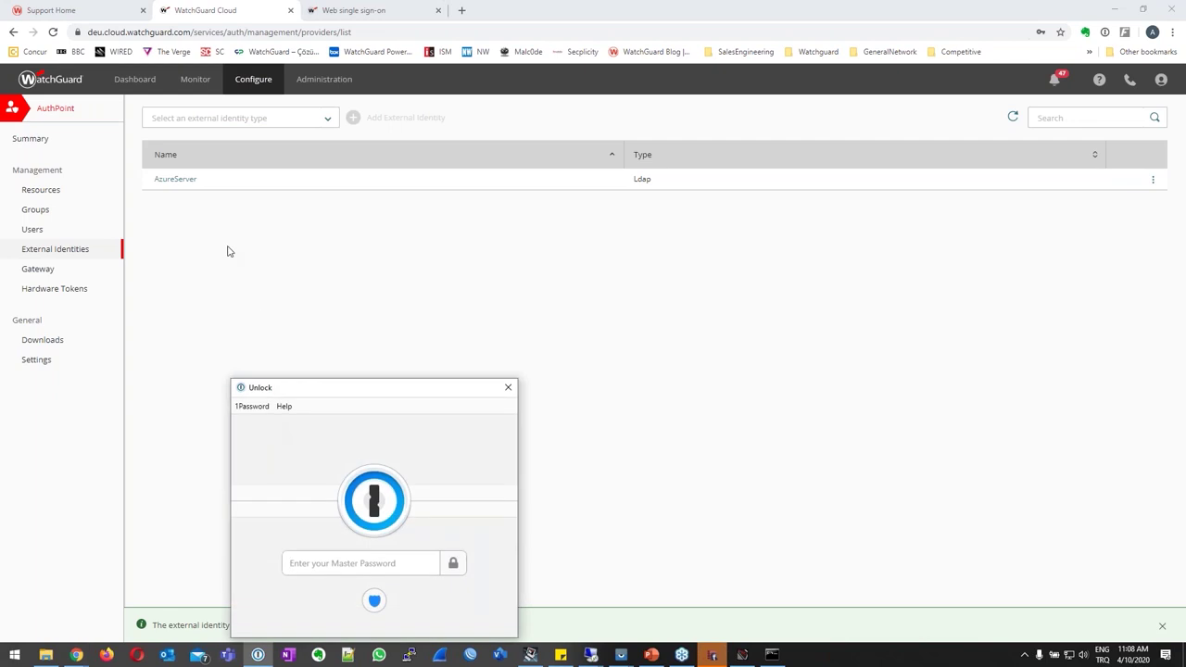
left_click(509, 390)
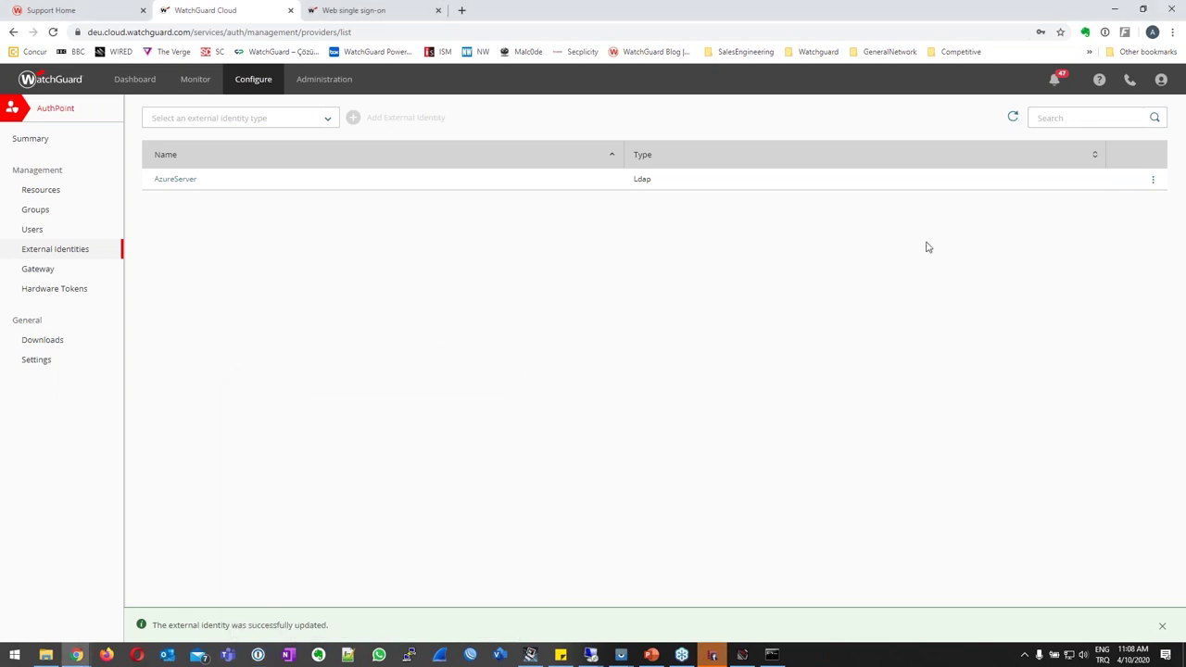
left_click(561, 655)
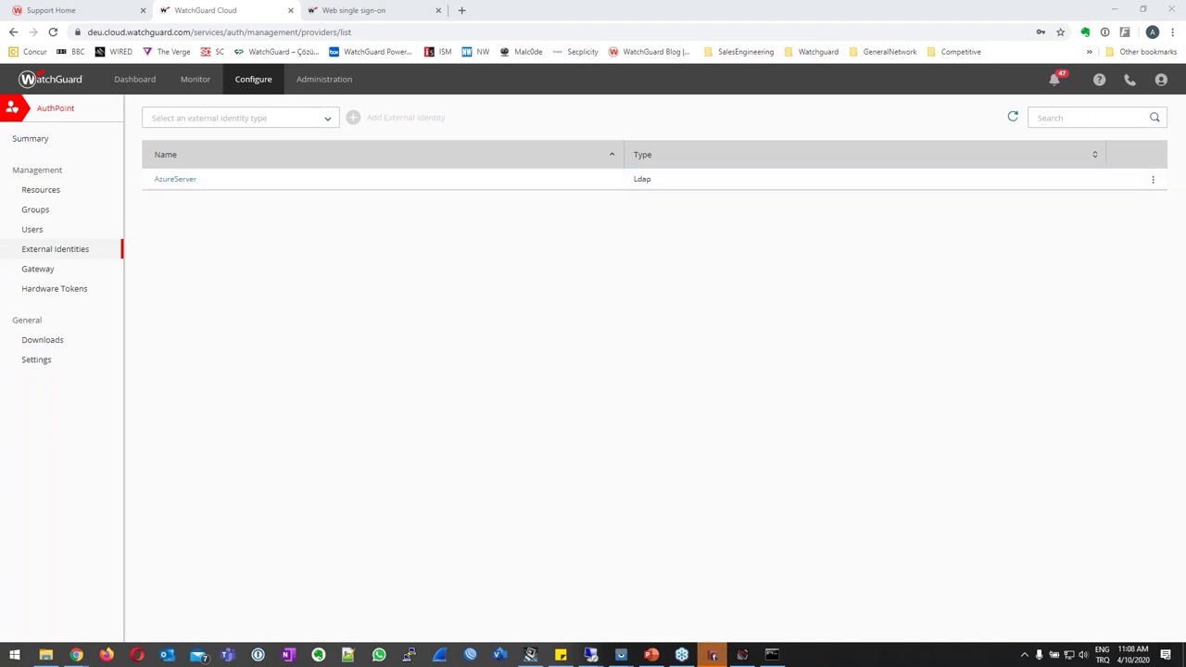
Assign AzureServer as the WebinarGW gateway's LDAP identity and save the gateway.
left_click(41, 270)
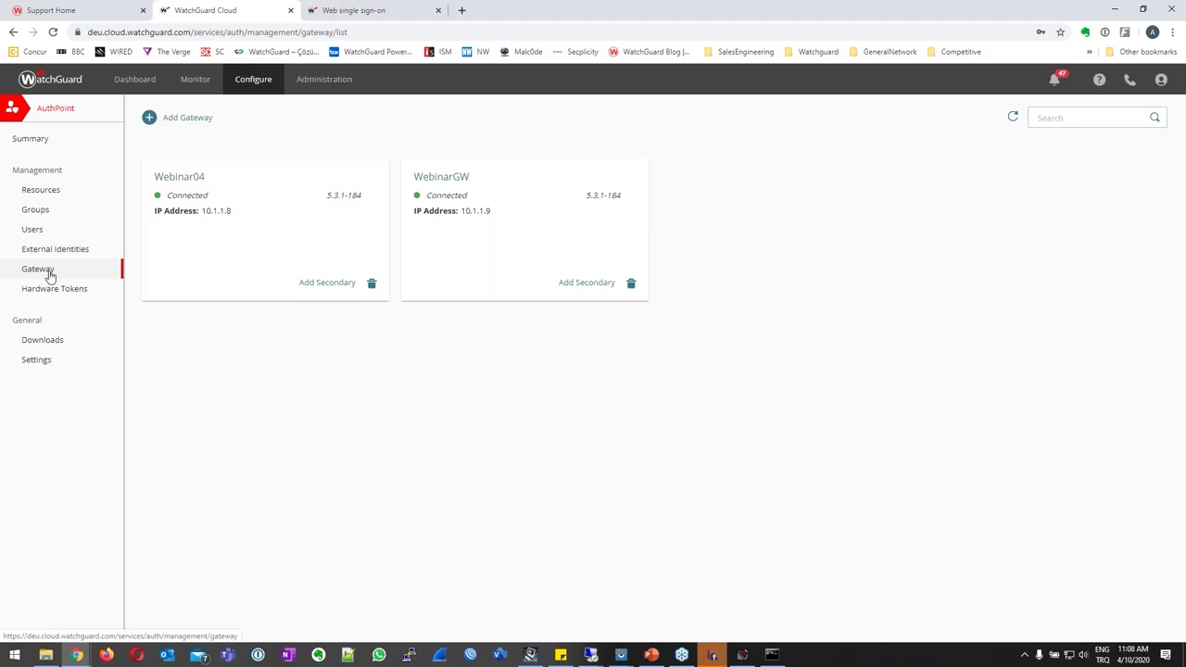
left_click_drag(470, 211, 492, 212)
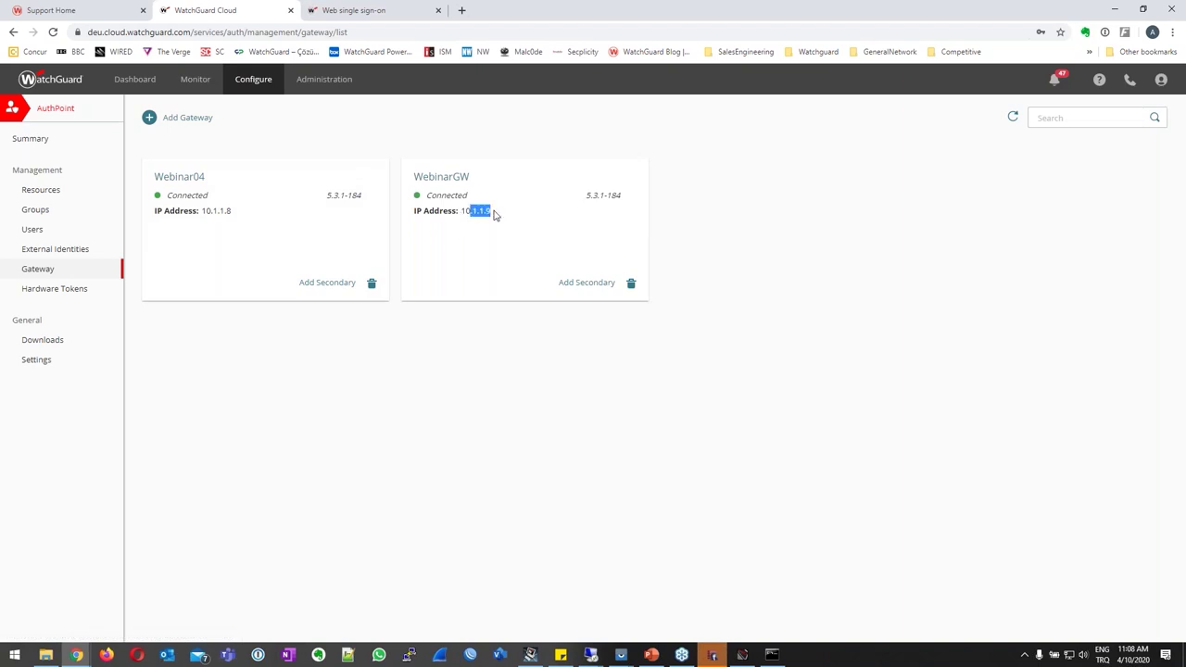
left_click(455, 181)
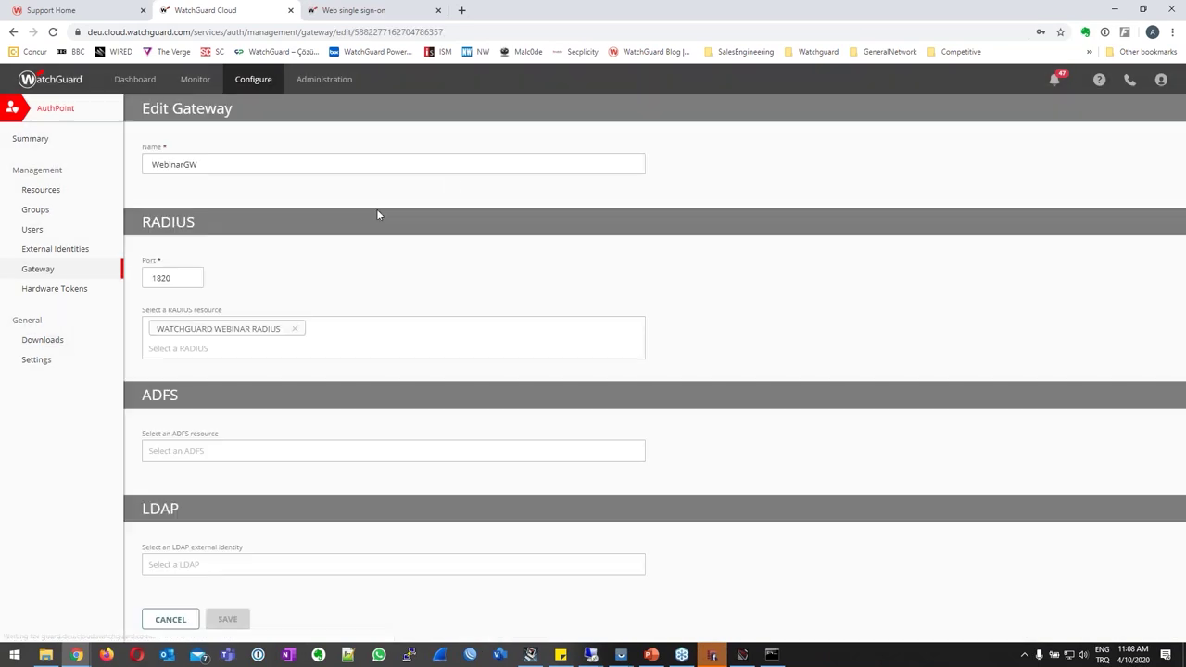
left_click(183, 567)
left_click(176, 589)
left_click(228, 629)
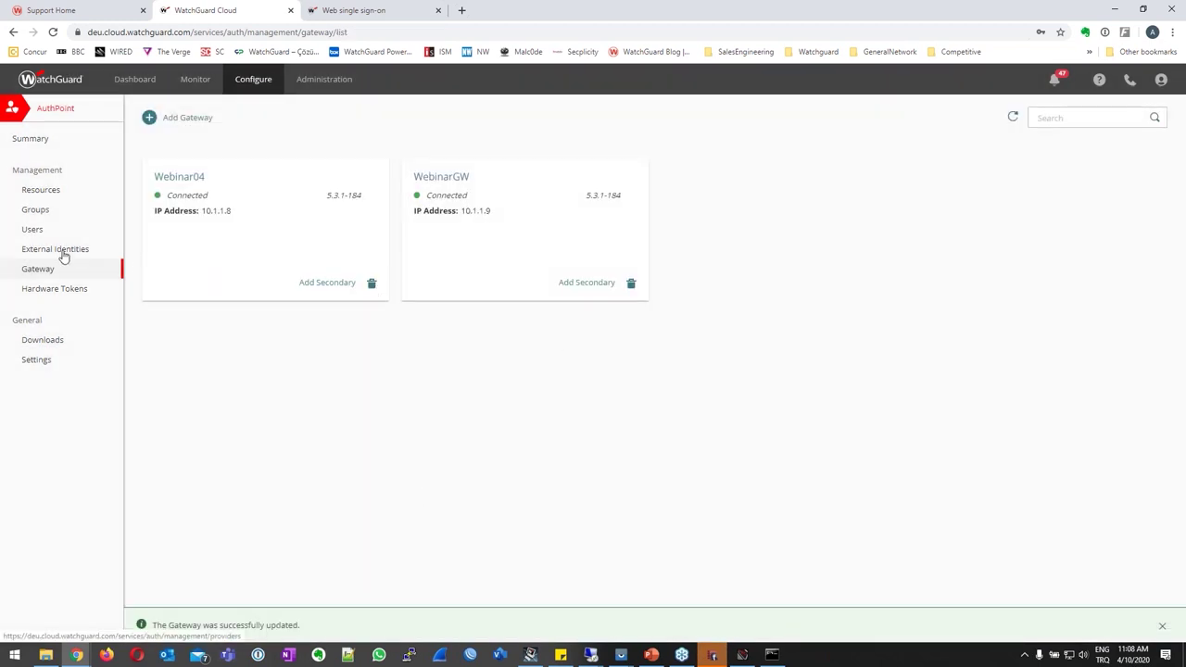
left_click(63, 250)
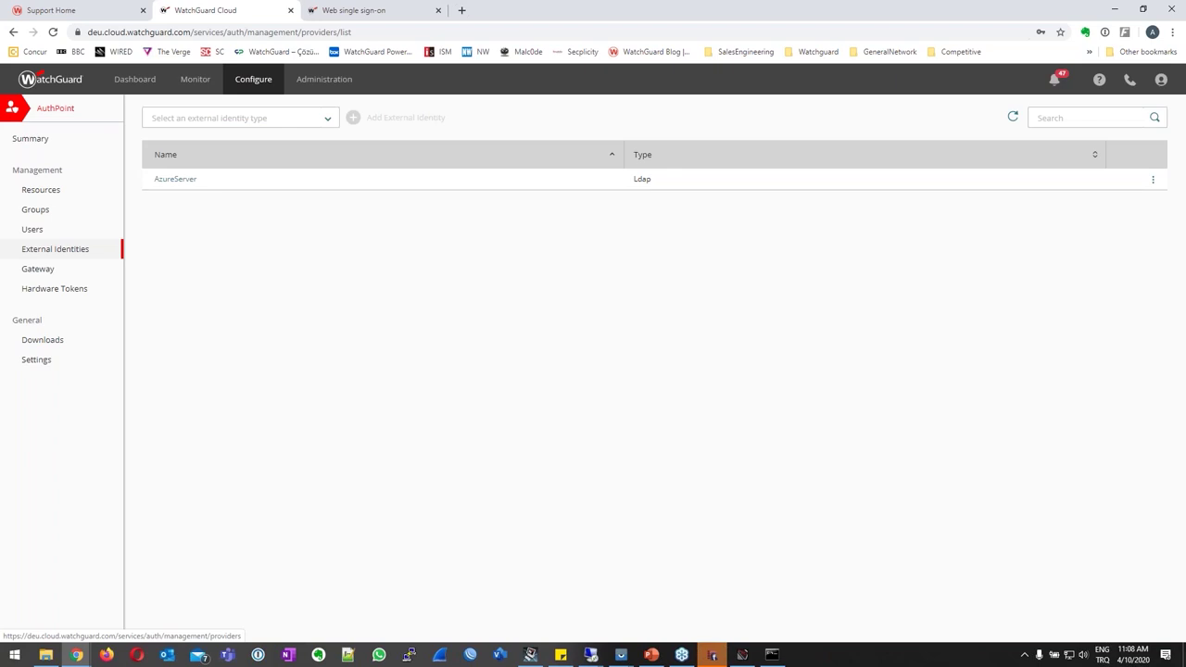
Run Check Connection on AzureServer and confirm the connection succeeds.
left_click(1154, 182)
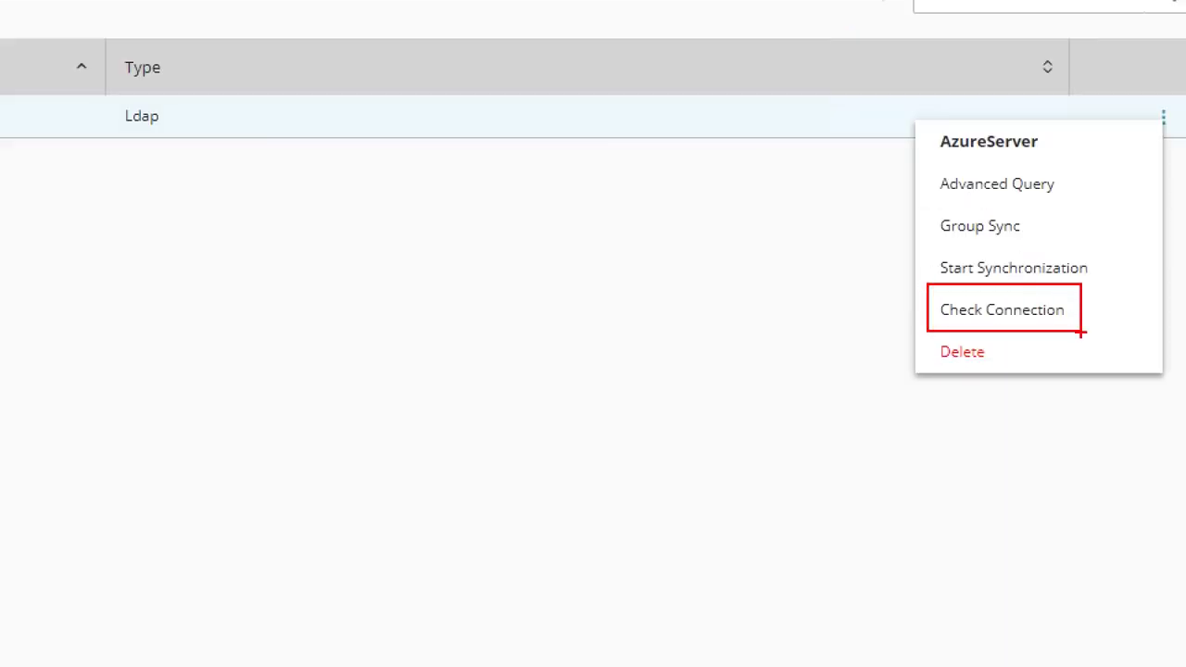
left_click(1019, 308)
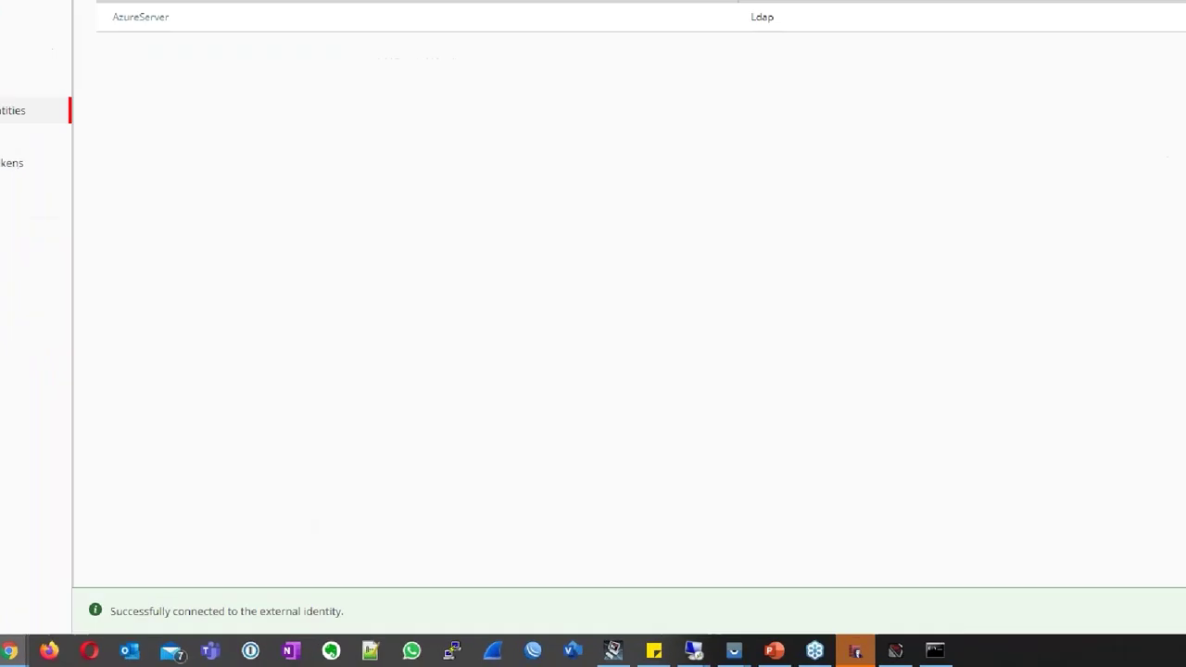
mouse_move(454, 561)
left_mouse_down()
mouse_move(320, 613)
mouse_move(74, 610)
left_mouse_up()
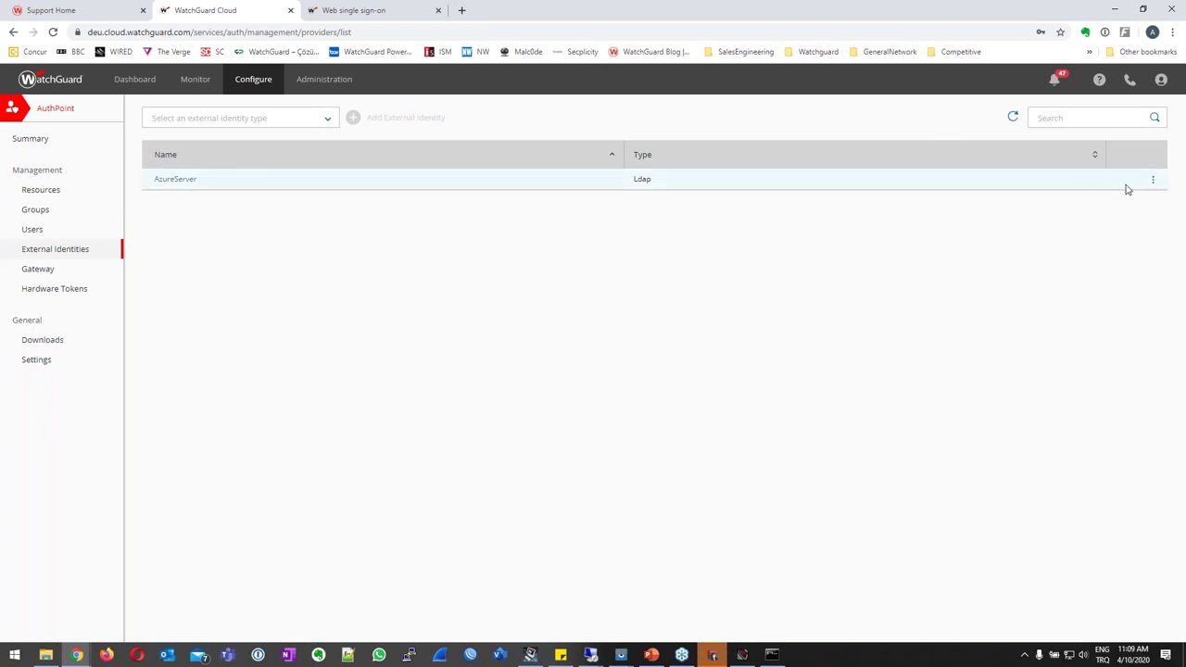
left_click(1155, 182)
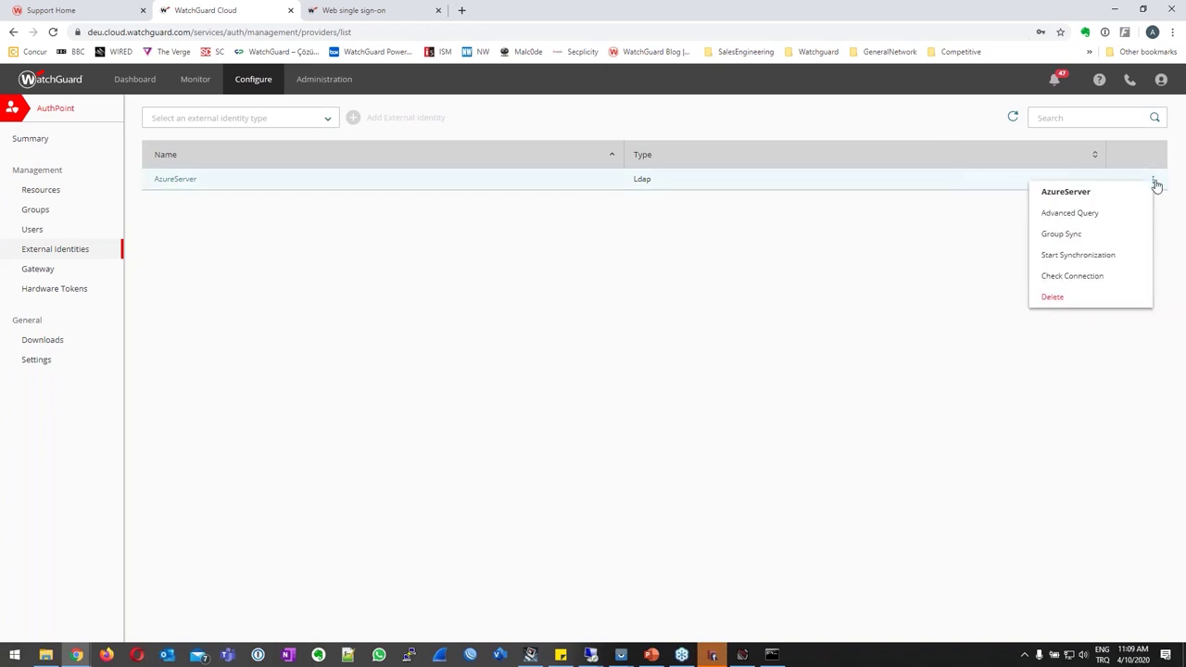
Start an AzureServer advanced query named AdvQ assigned to the Webinar04 group.
left_click(1105, 216)
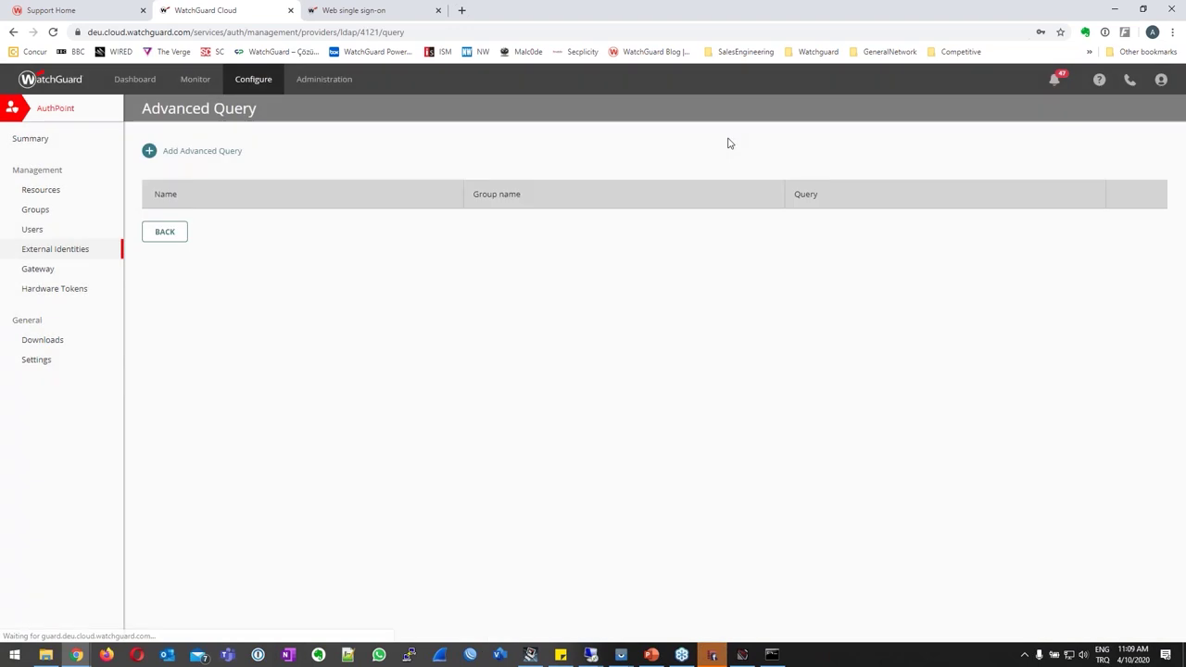
left_click(147, 156)
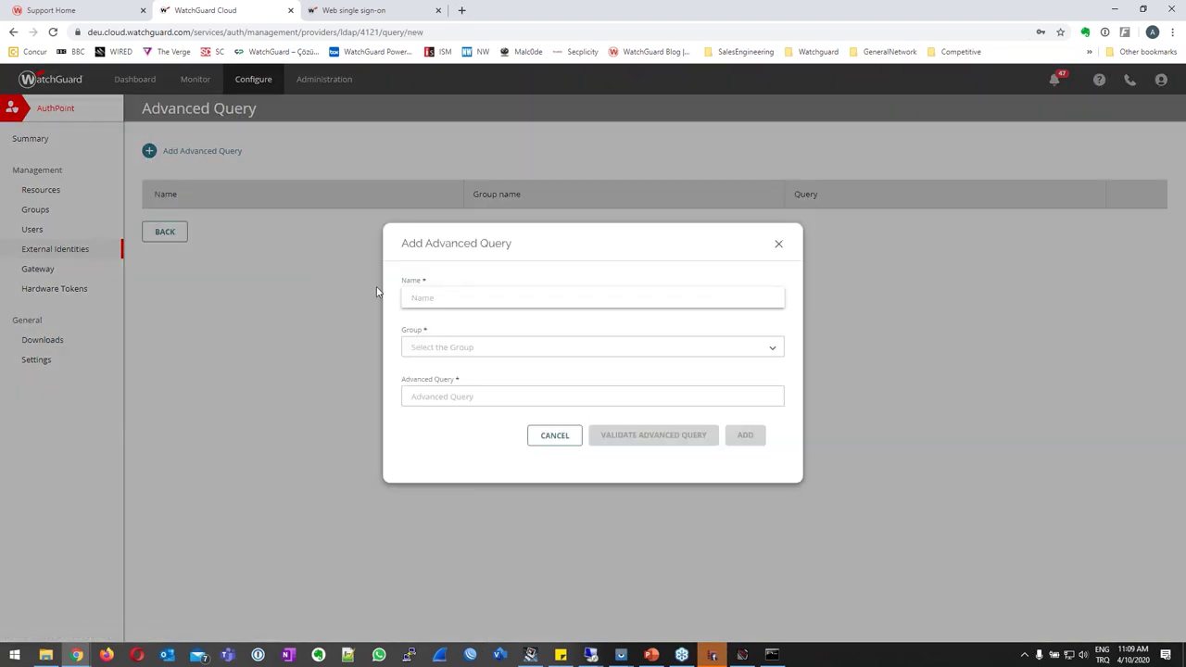
type("AdvQ")
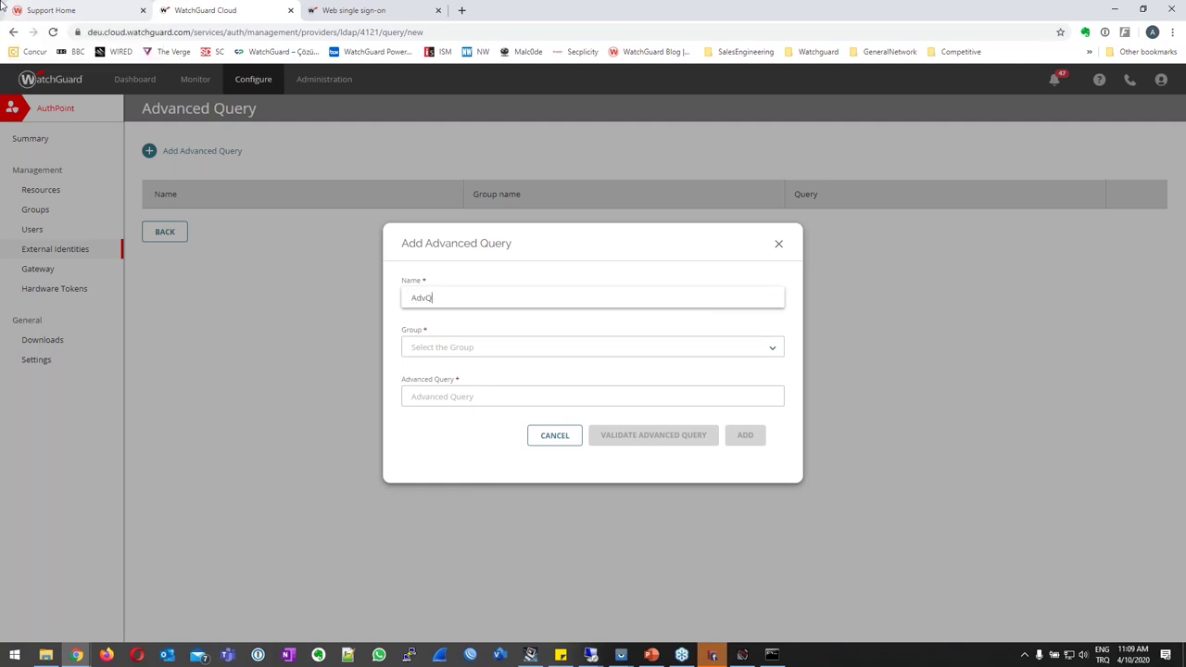
left_click(413, 344)
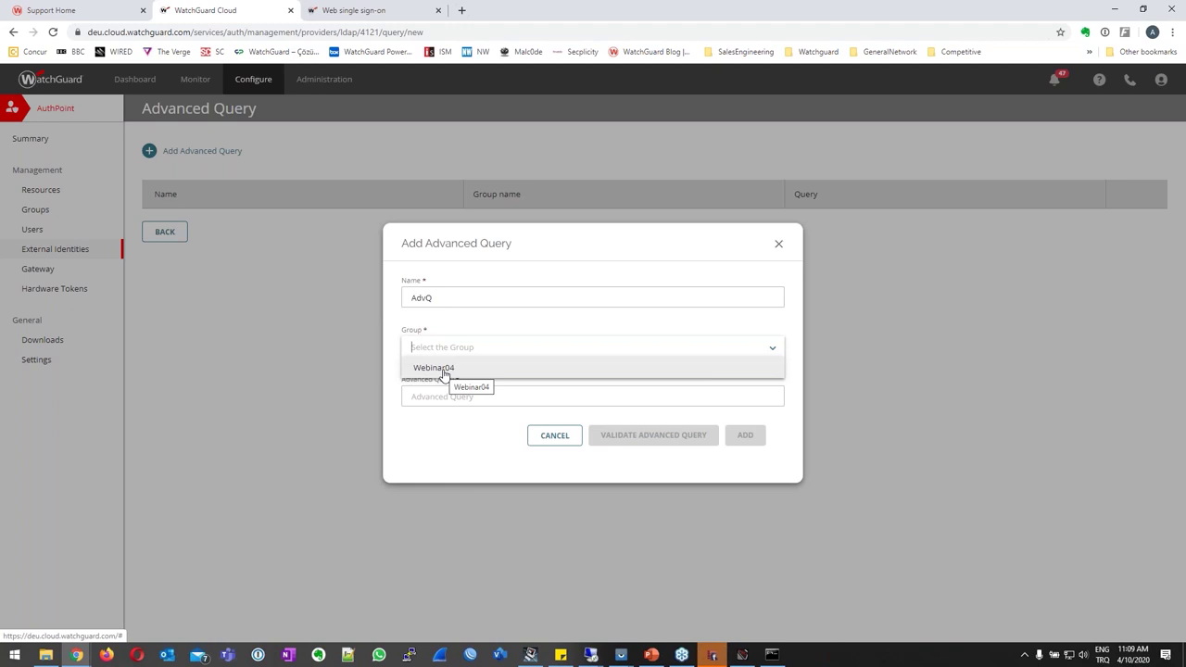
left_click(445, 370)
left_click(445, 396)
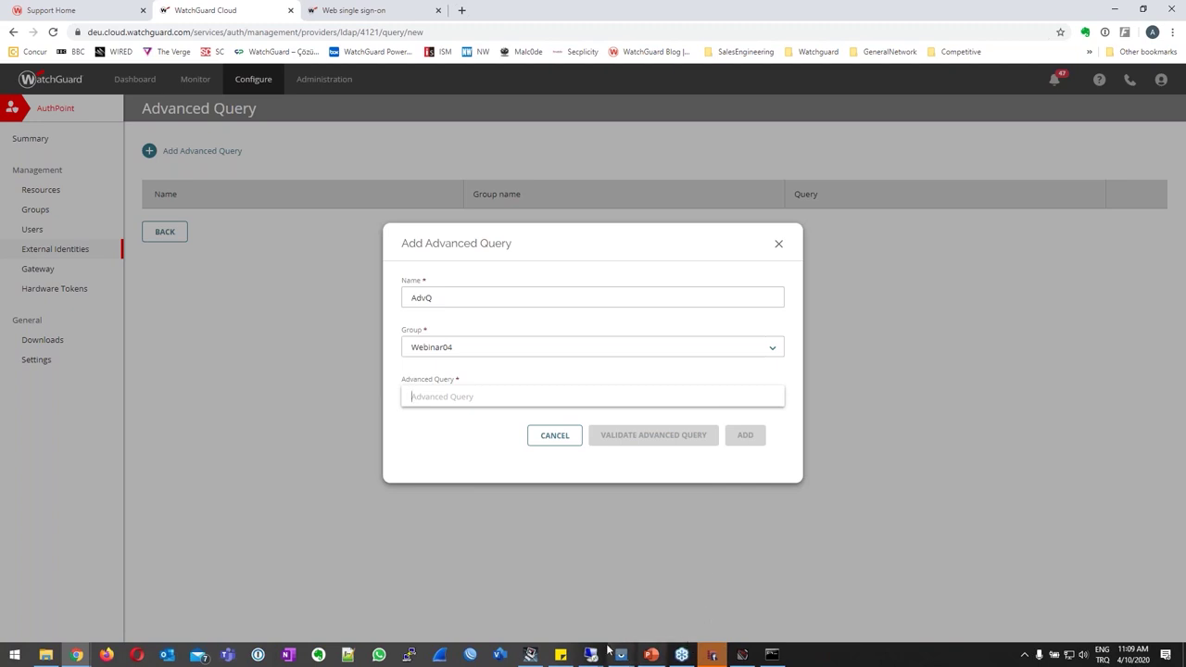
mouse_move(591, 654)
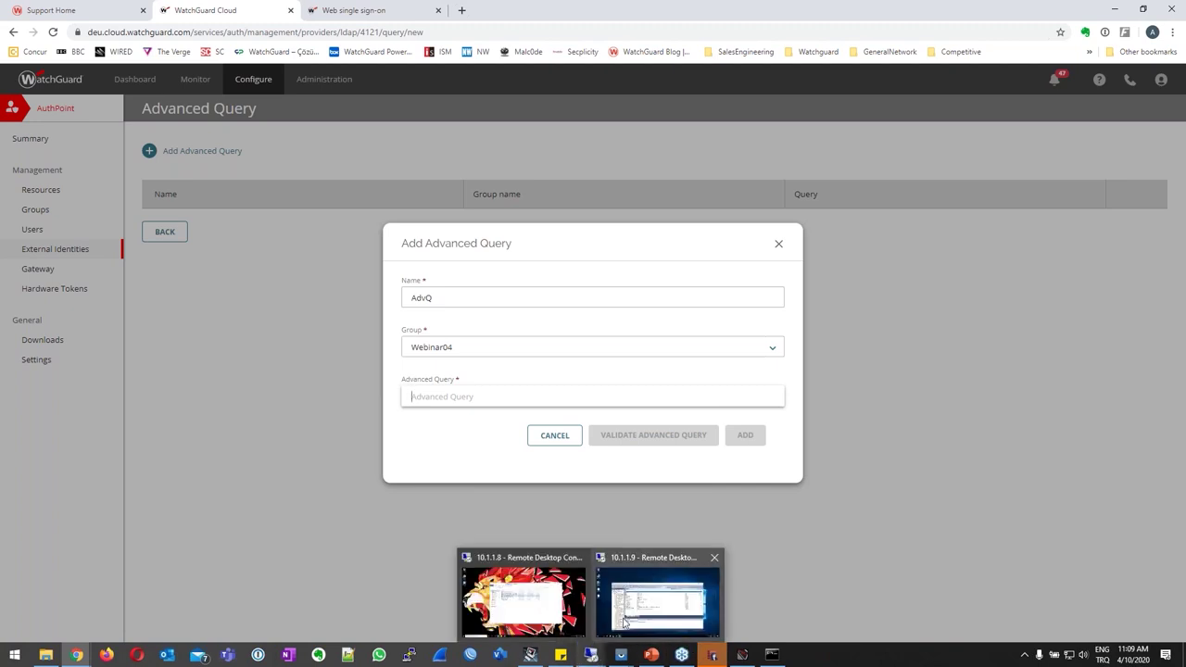
left_click(624, 623)
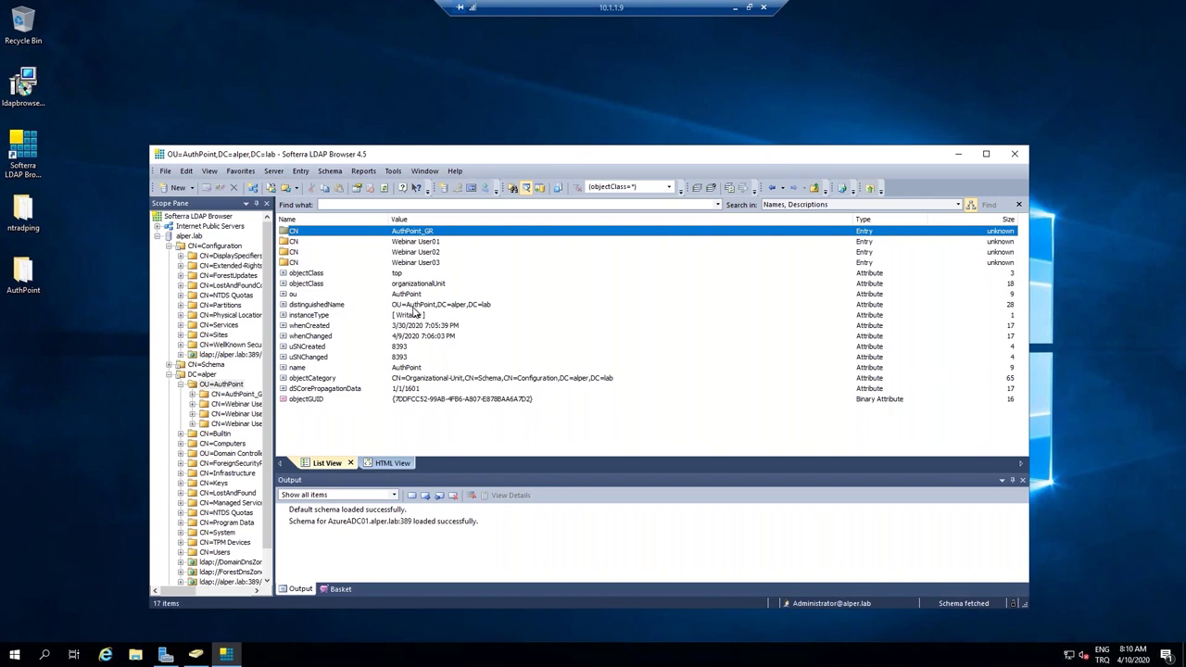
Copy the AuthPoint OU's distinguishedName value from Softerra LDAP Browser.
right_click(471, 307)
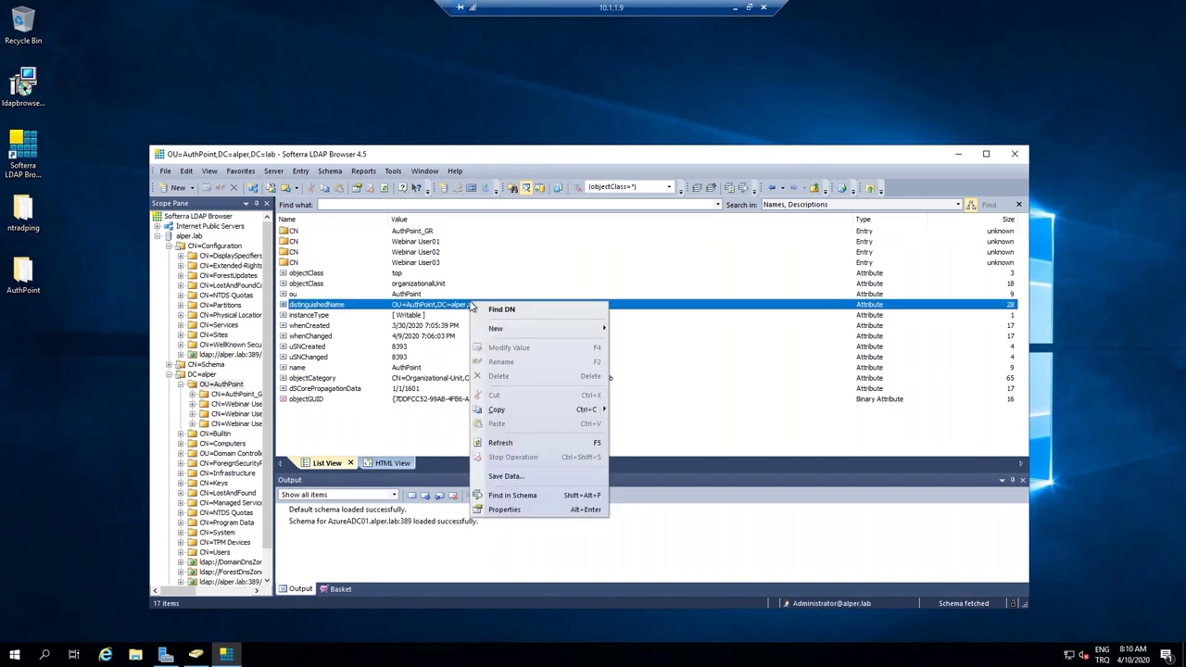
left_click(509, 411)
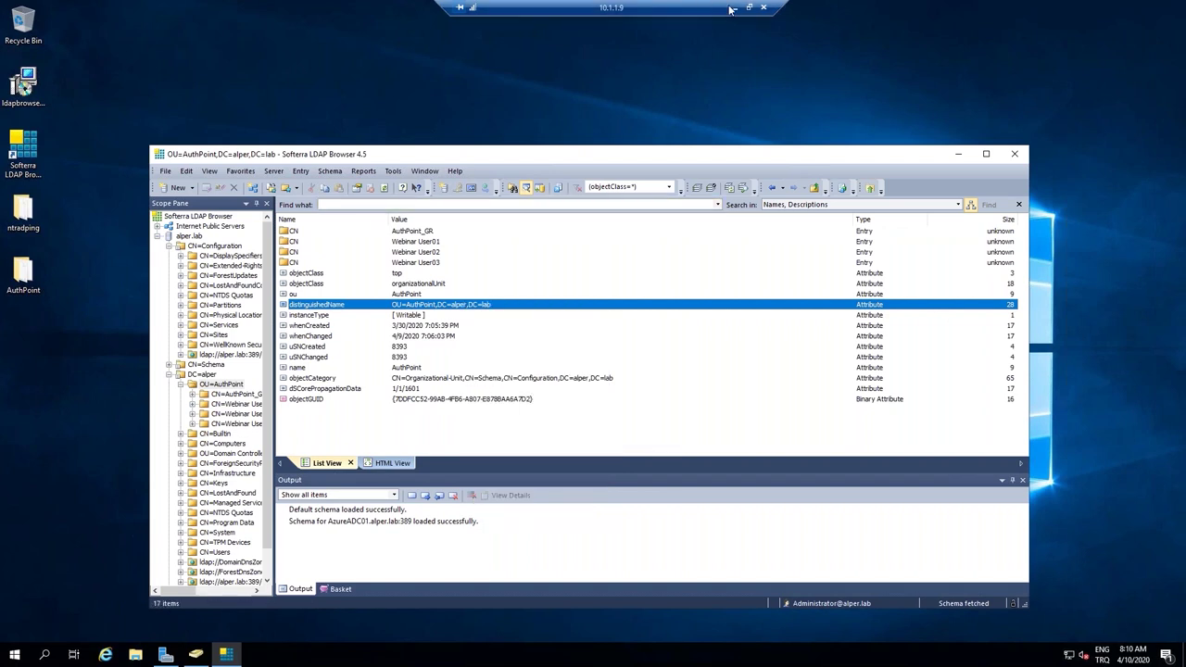
left_click(735, 12)
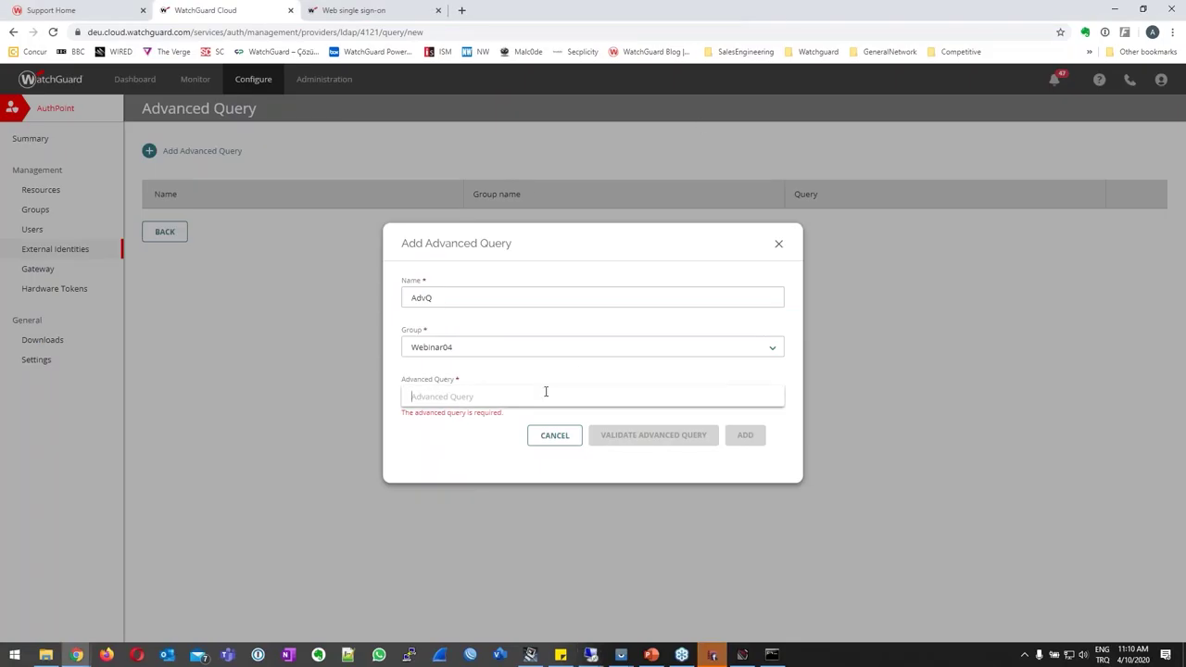
Paste OU=AuthPoint,DC=alper,DC=lab into the query, then cancel AdvQ without saving.
key("ctrl+v")
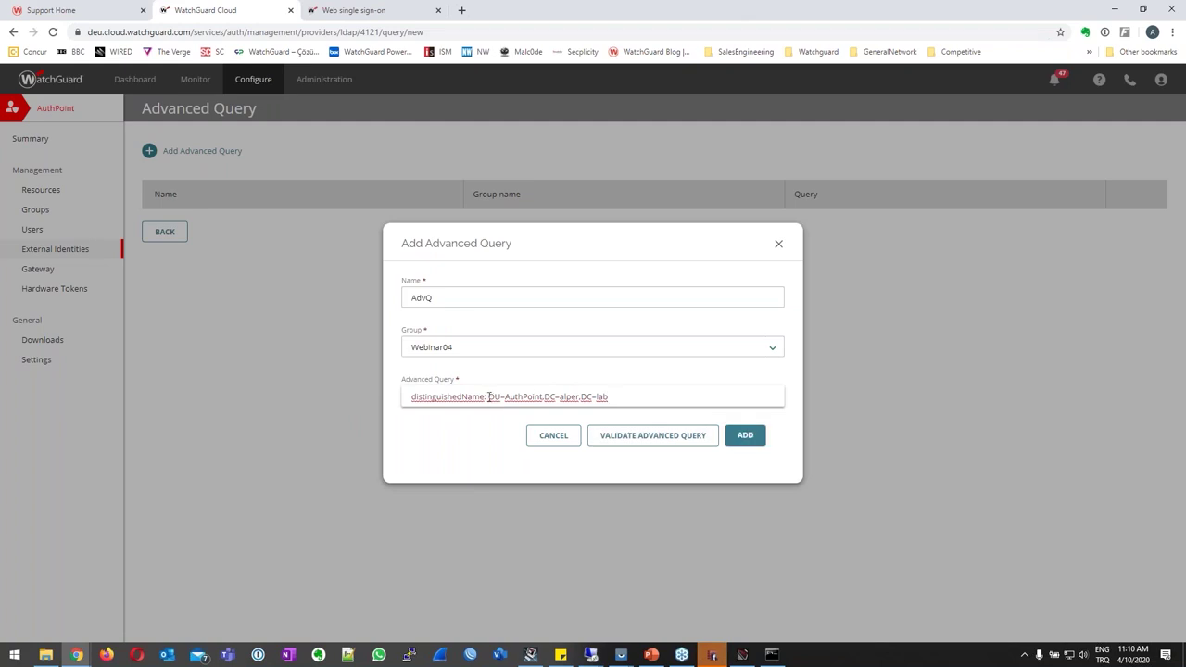
left_click_drag(481, 397, 278, 392)
key("BackSpace")
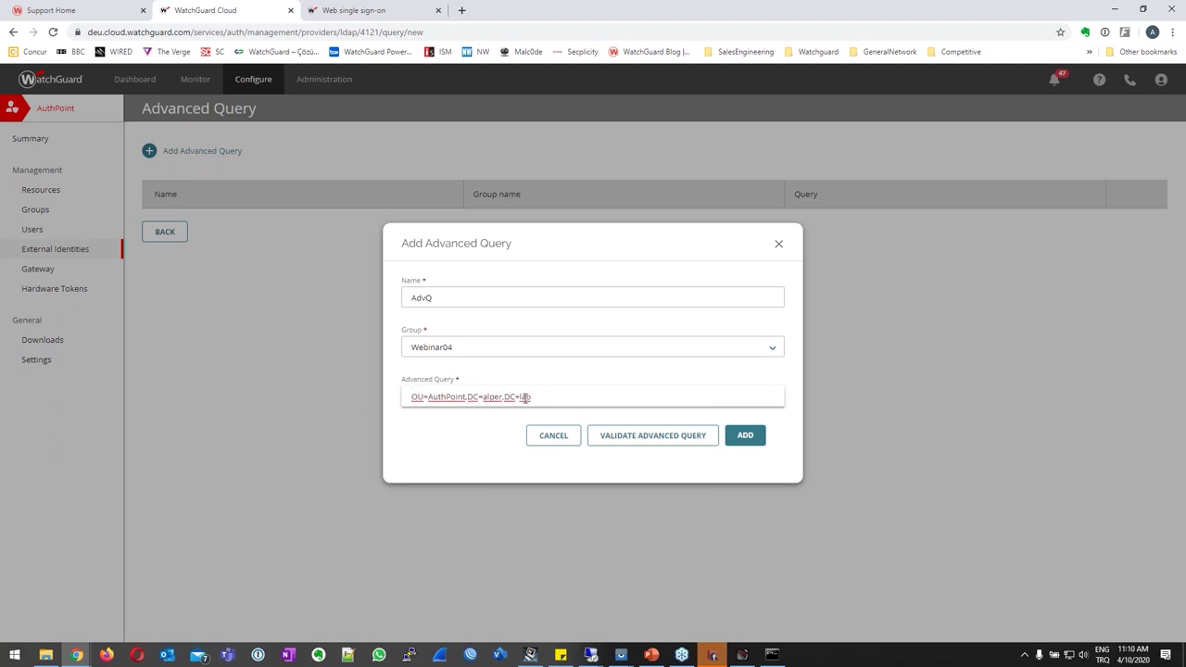
left_click(554, 435)
left_click(168, 238)
left_click(1153, 179)
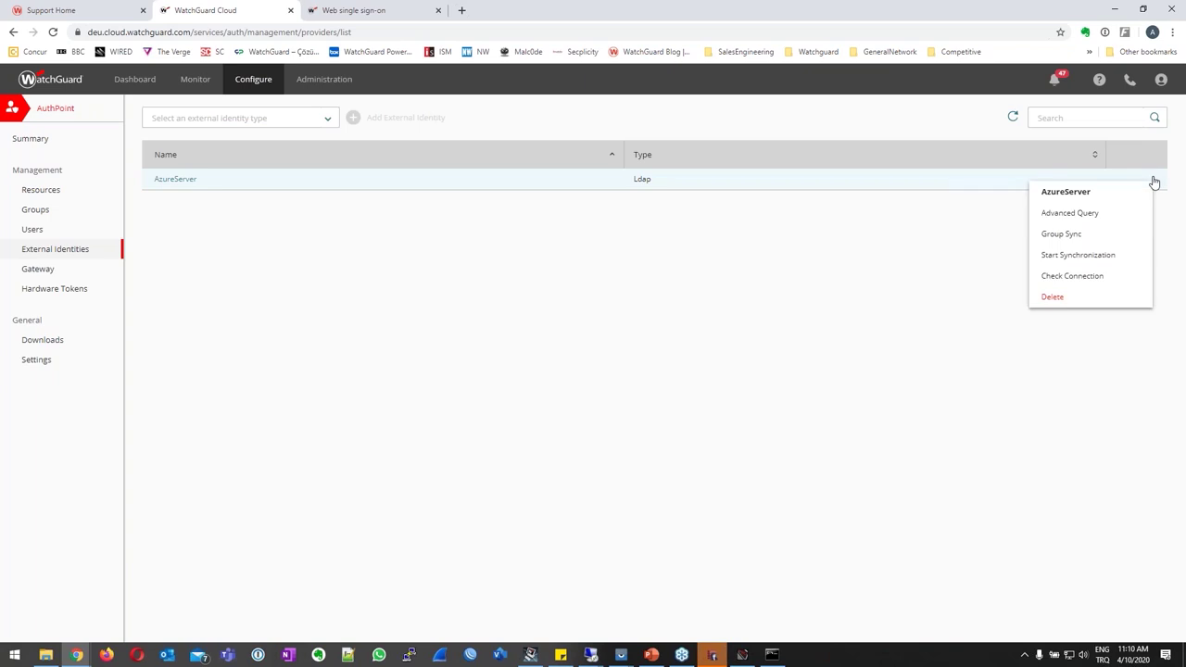
Add a group sync mapping LDAP group AuthPoint_GR to AuthPoint group Webinar04.
left_click(1065, 236)
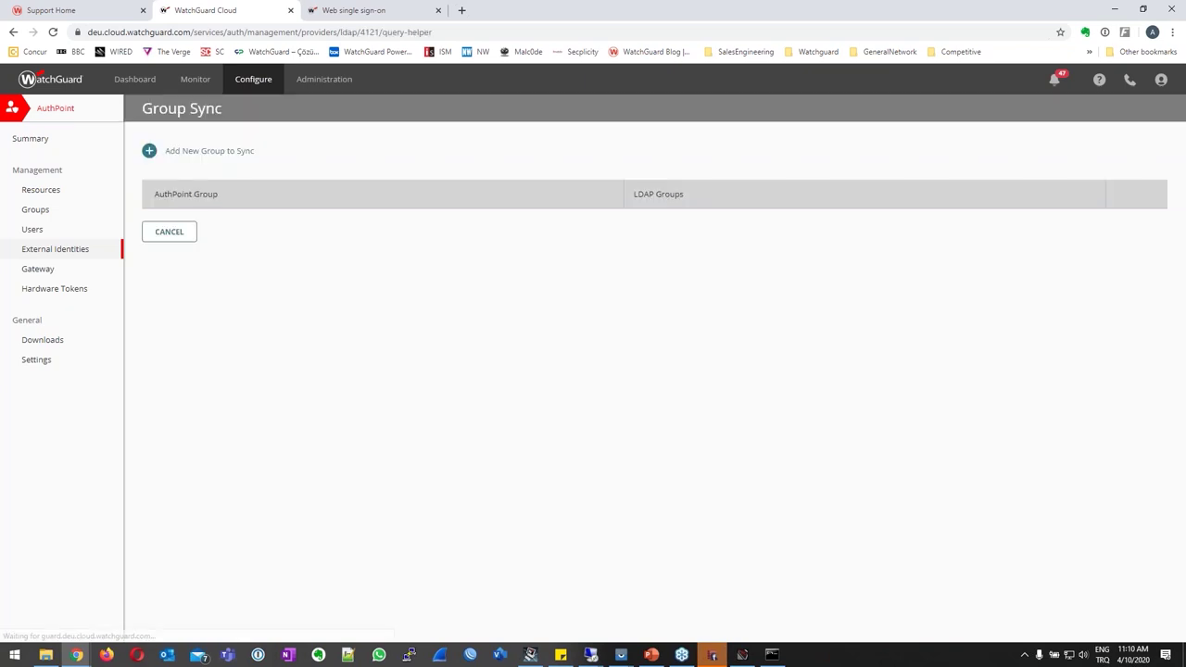
left_click(149, 153)
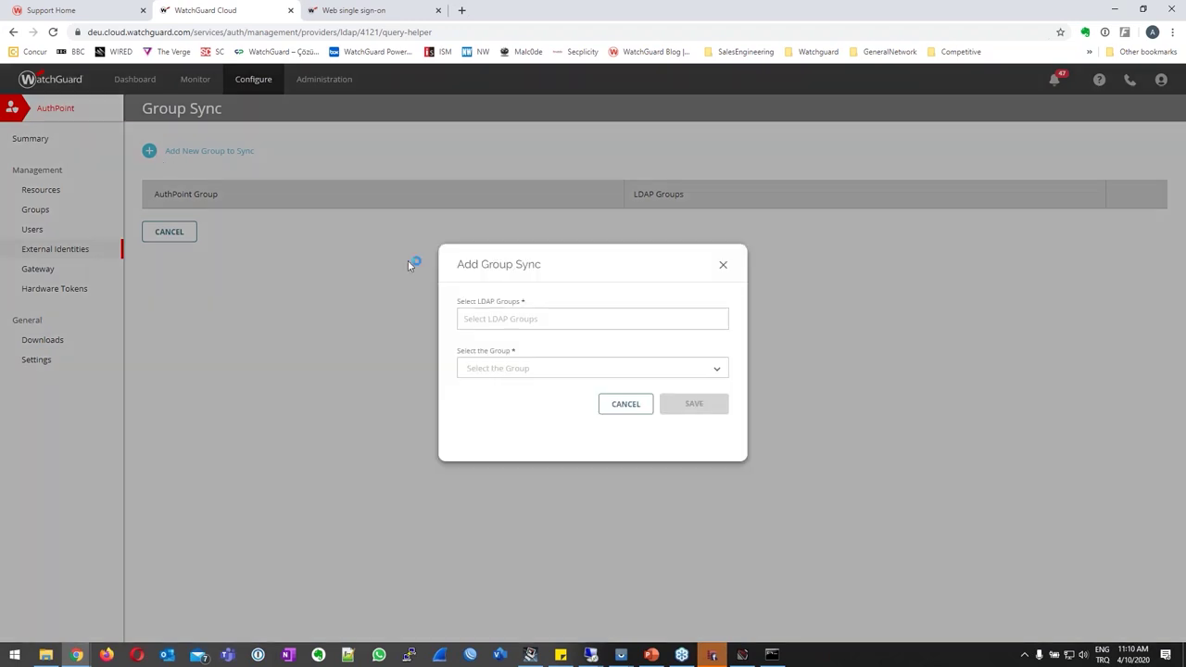
left_click(581, 327)
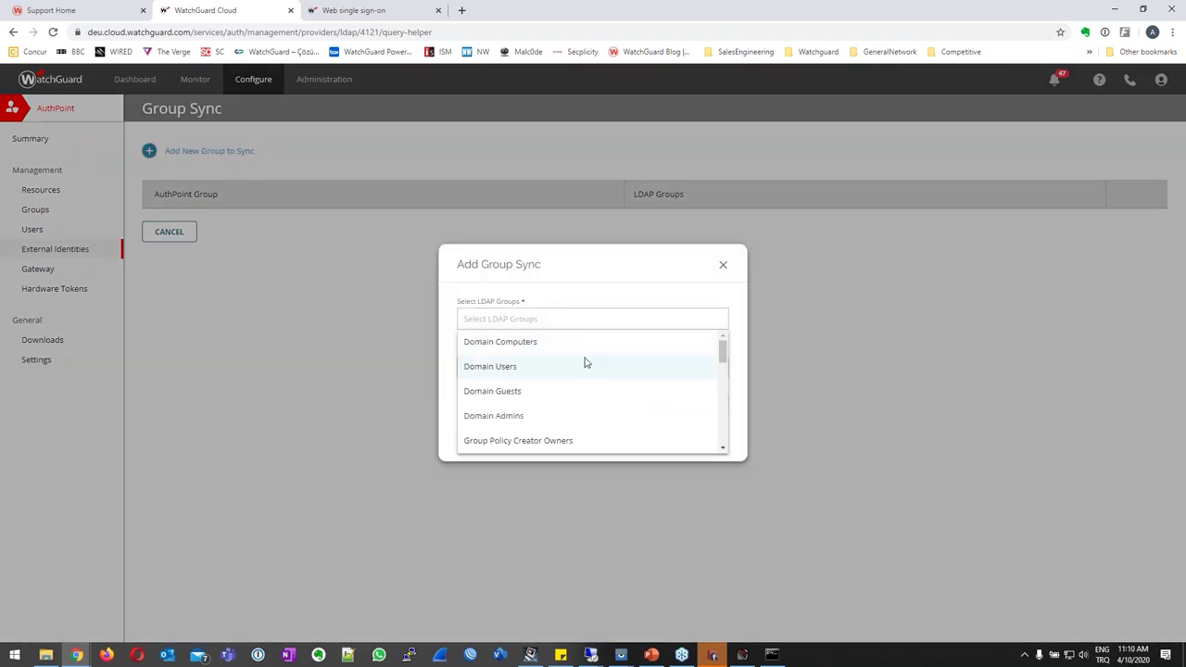
scroll(577, 383, "down", 1)
scroll(578, 383, "down", 4)
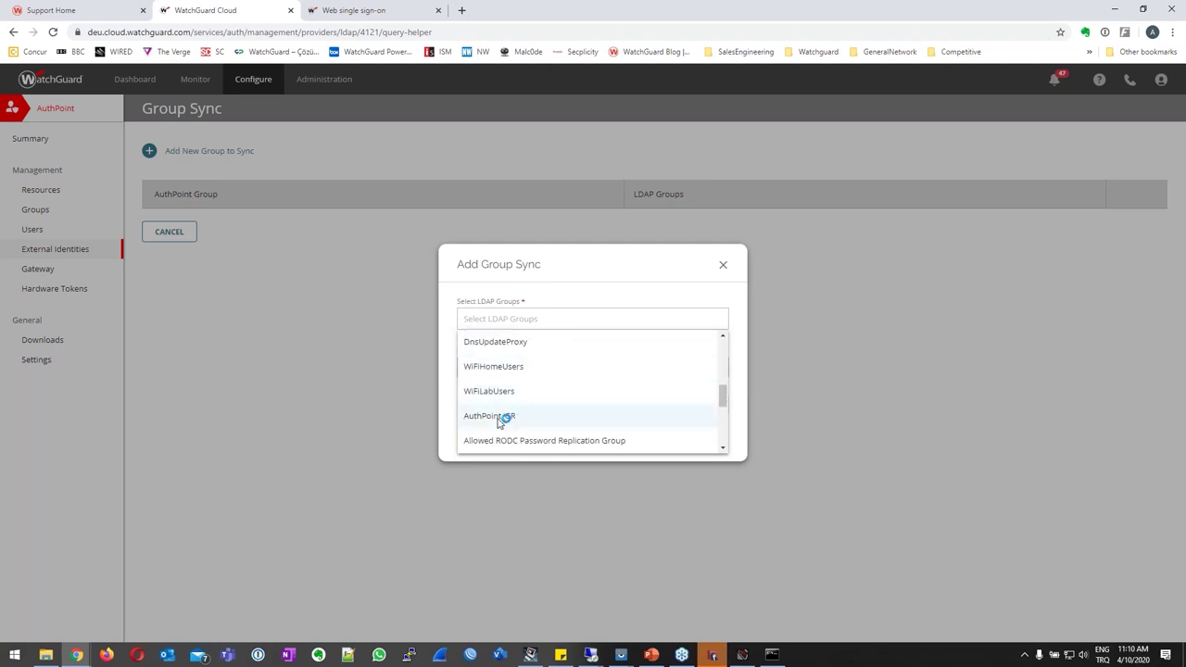
left_click(501, 417)
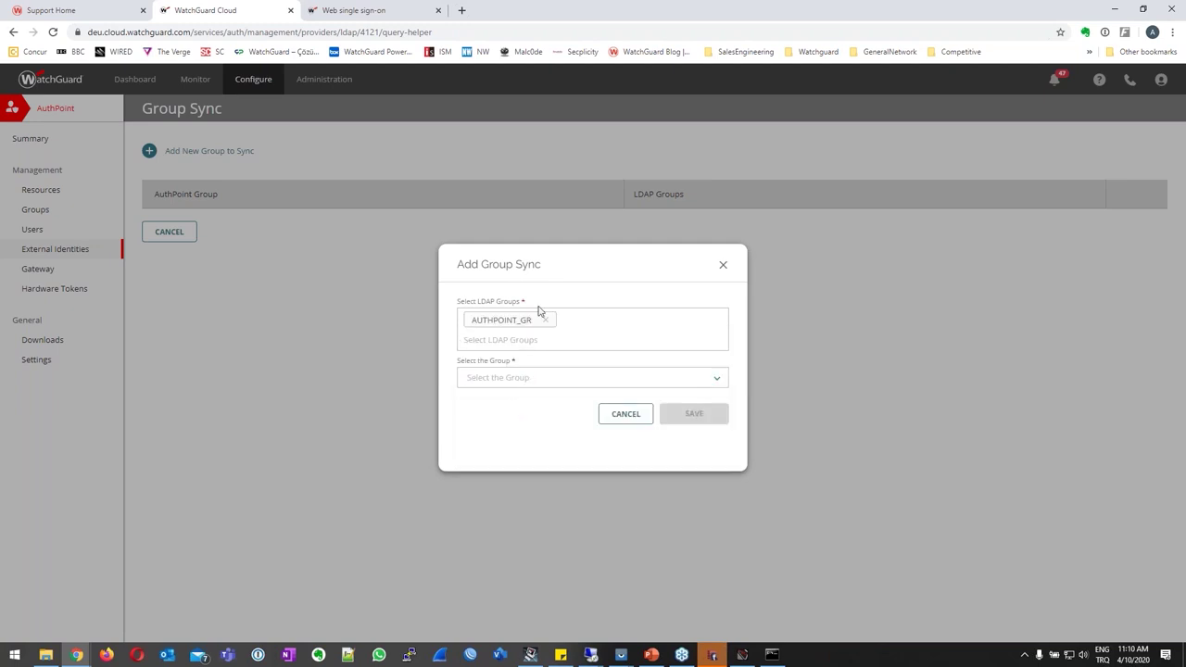
left_click(494, 378)
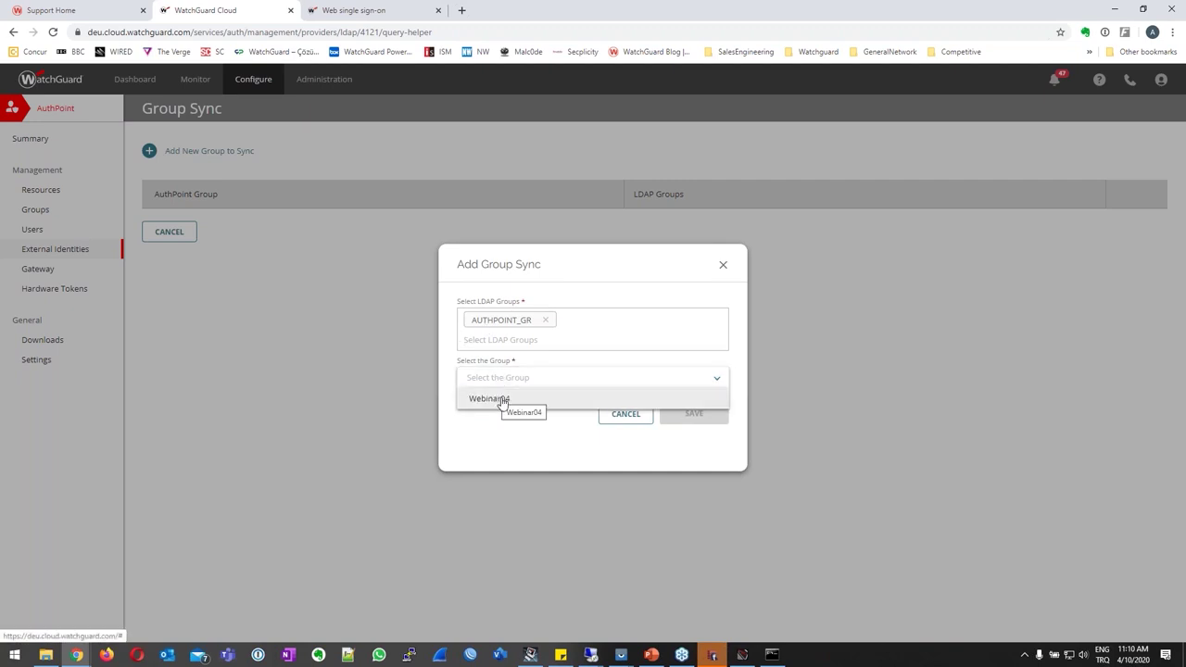
left_click(503, 399)
left_click(702, 413)
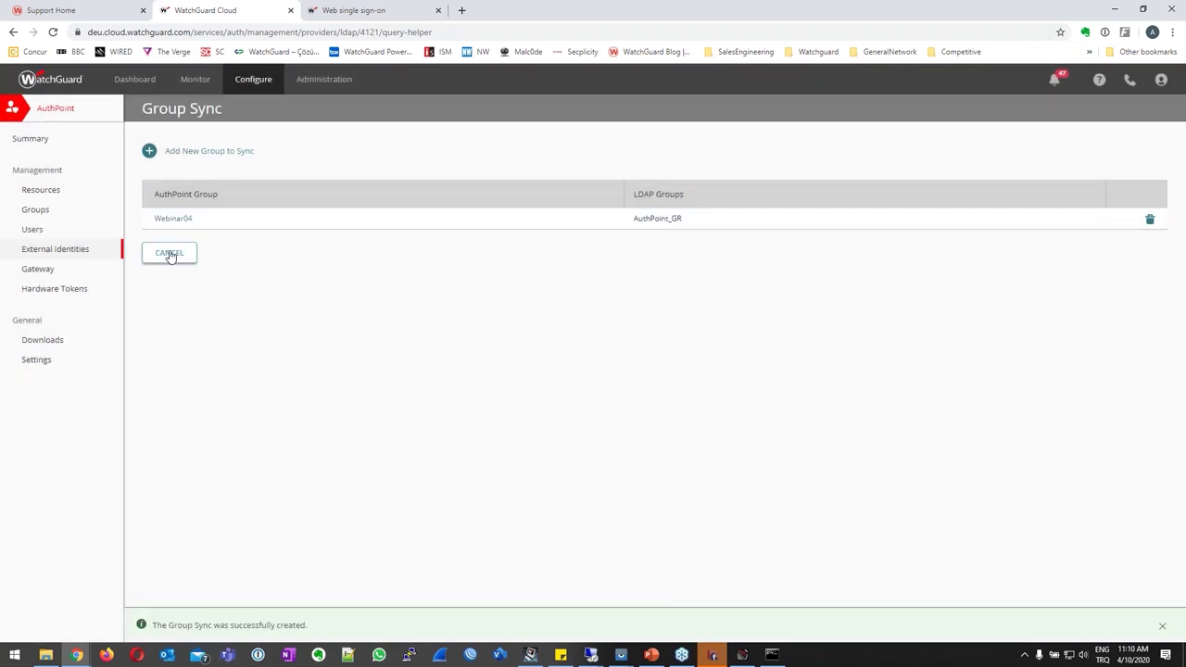
left_click(56, 250)
Start and confirm a manual synchronization of the AzureServer identity.
left_click(1152, 180)
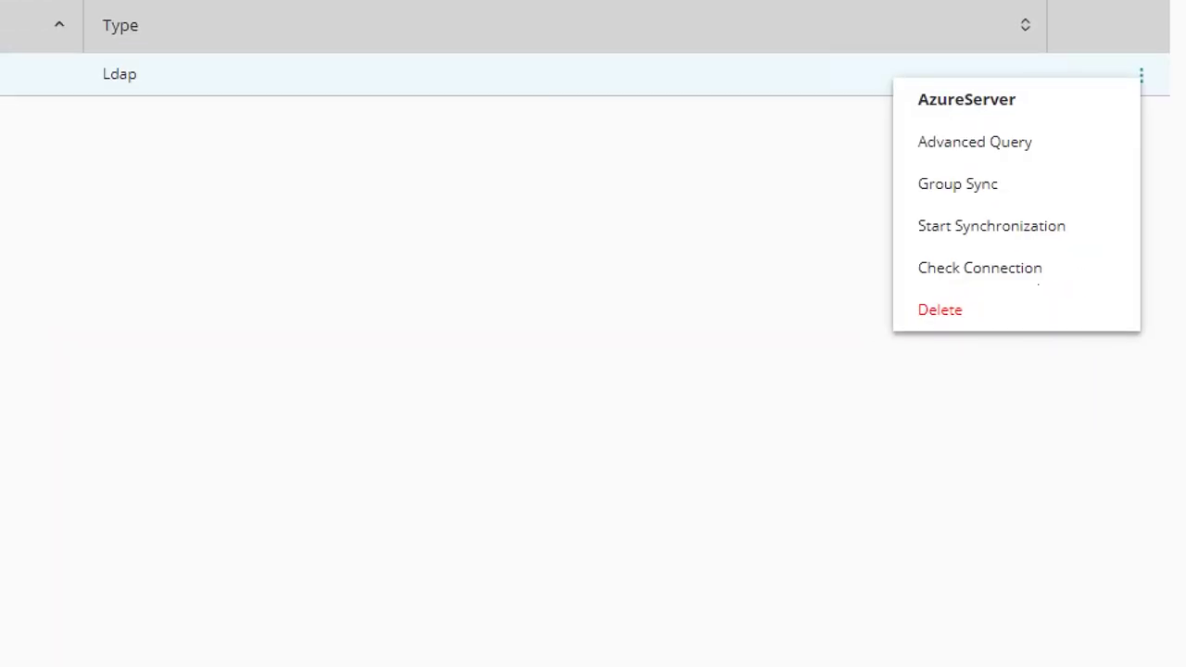
left_click_drag(1127, 249, 1069, 266)
left_click_drag(974, 248, 908, 248)
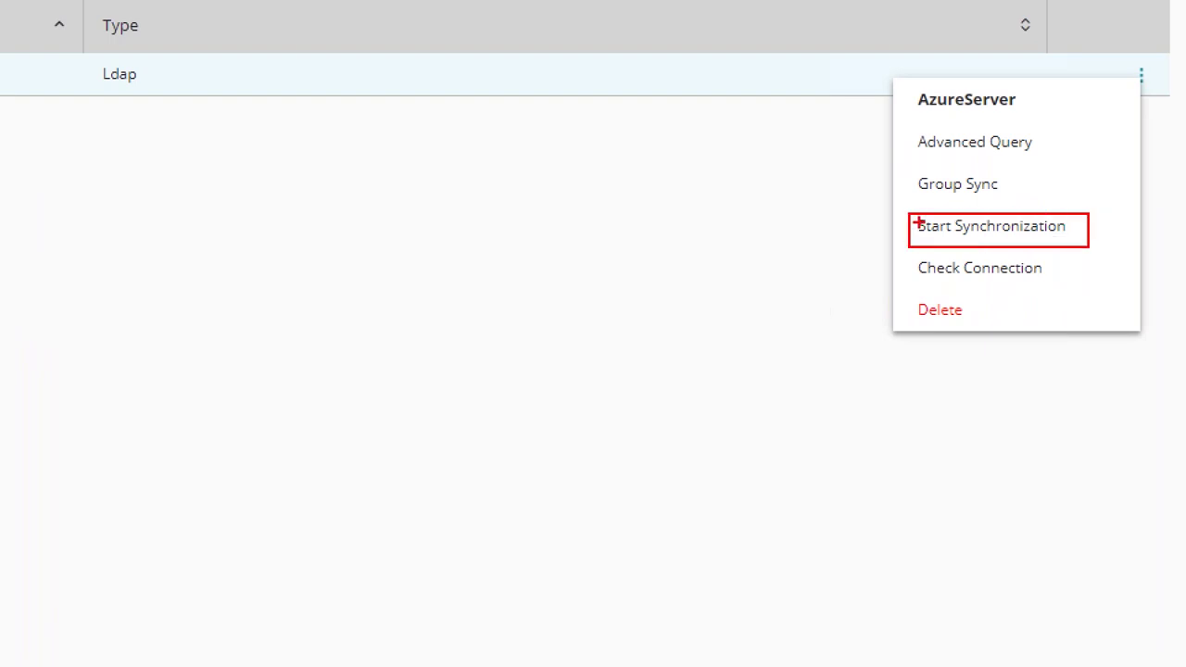
left_click(1037, 235)
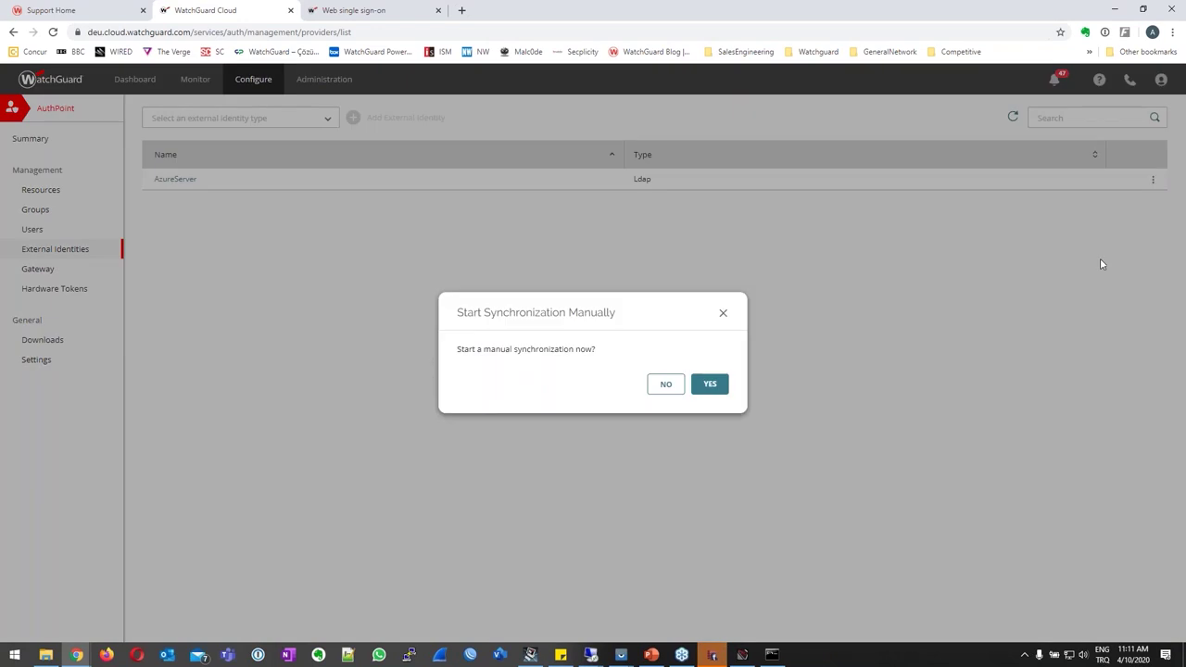
left_click(712, 386)
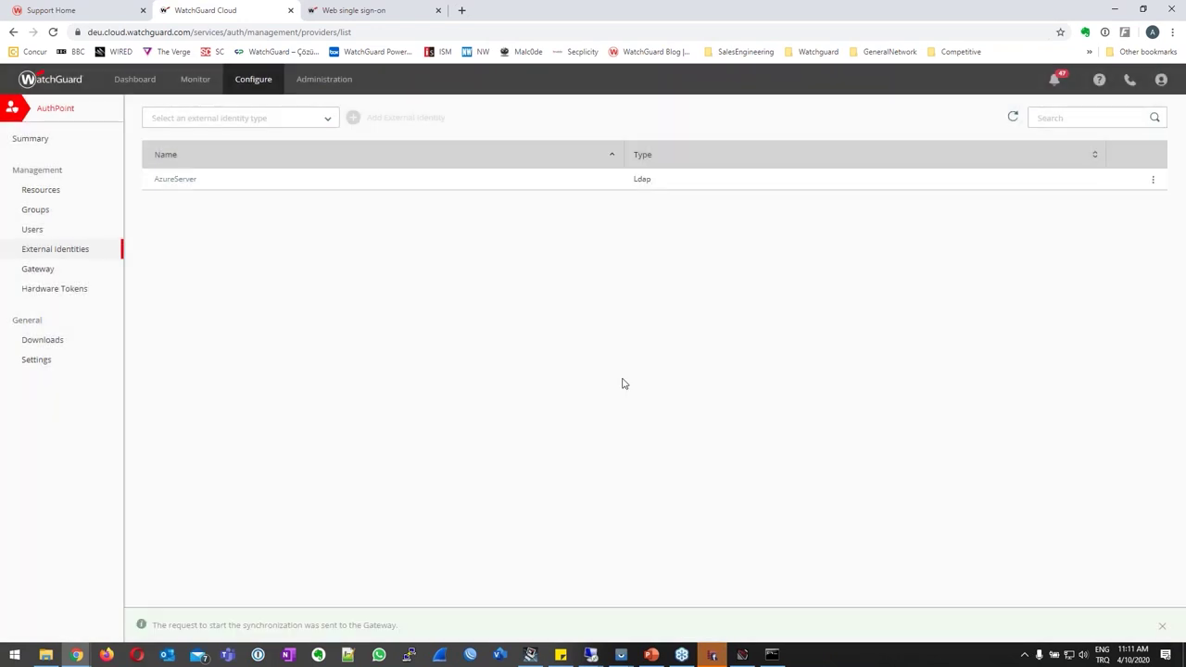
left_click(35, 230)
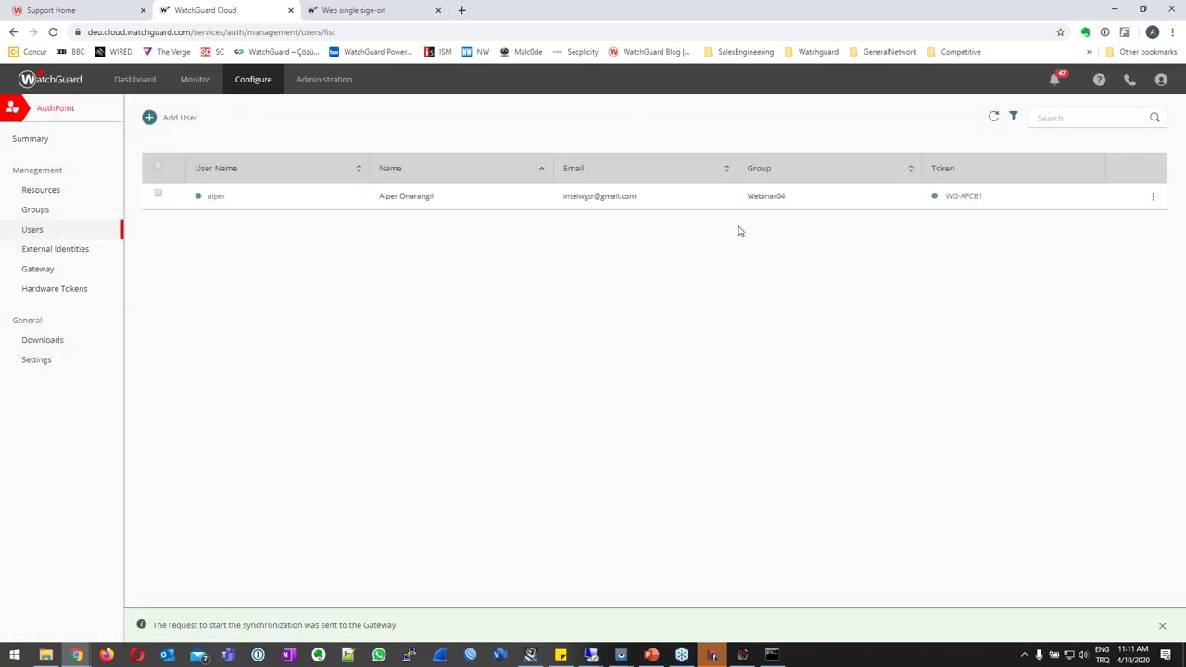
Refresh the Users list to show the synced Webinar04 user with token Pending.
left_click(993, 117)
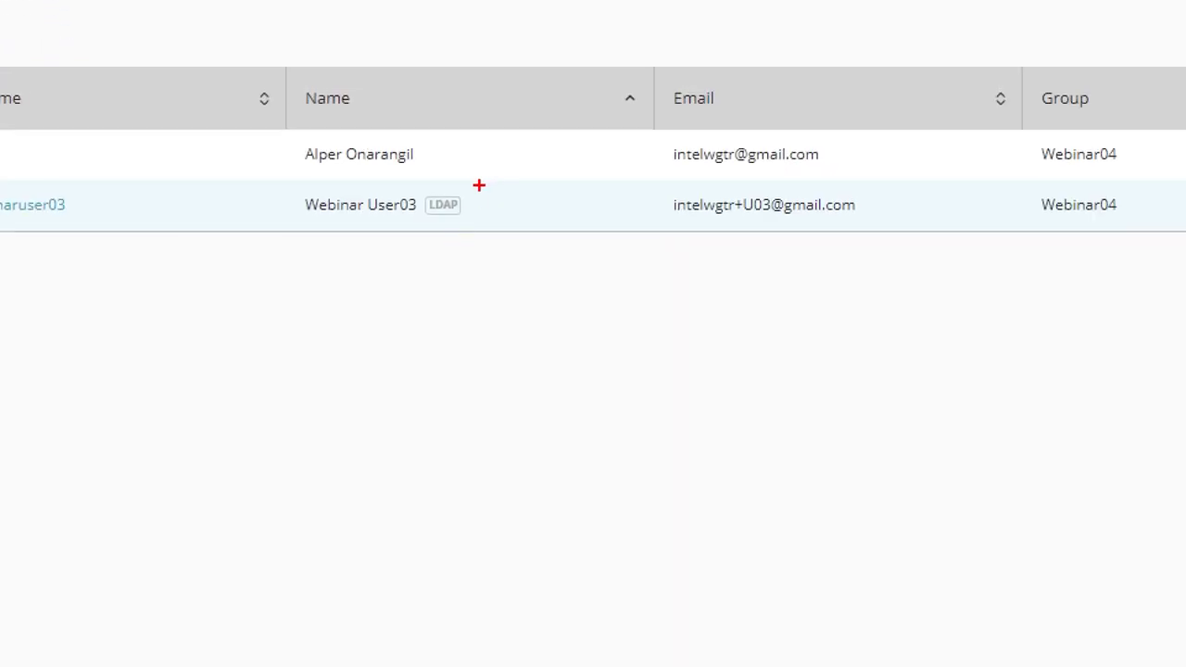
left_click_drag(479, 186, 417, 229)
mouse_move(662, 188)
left_mouse_down()
mouse_move(776, 225)
mouse_move(875, 225)
left_mouse_up()
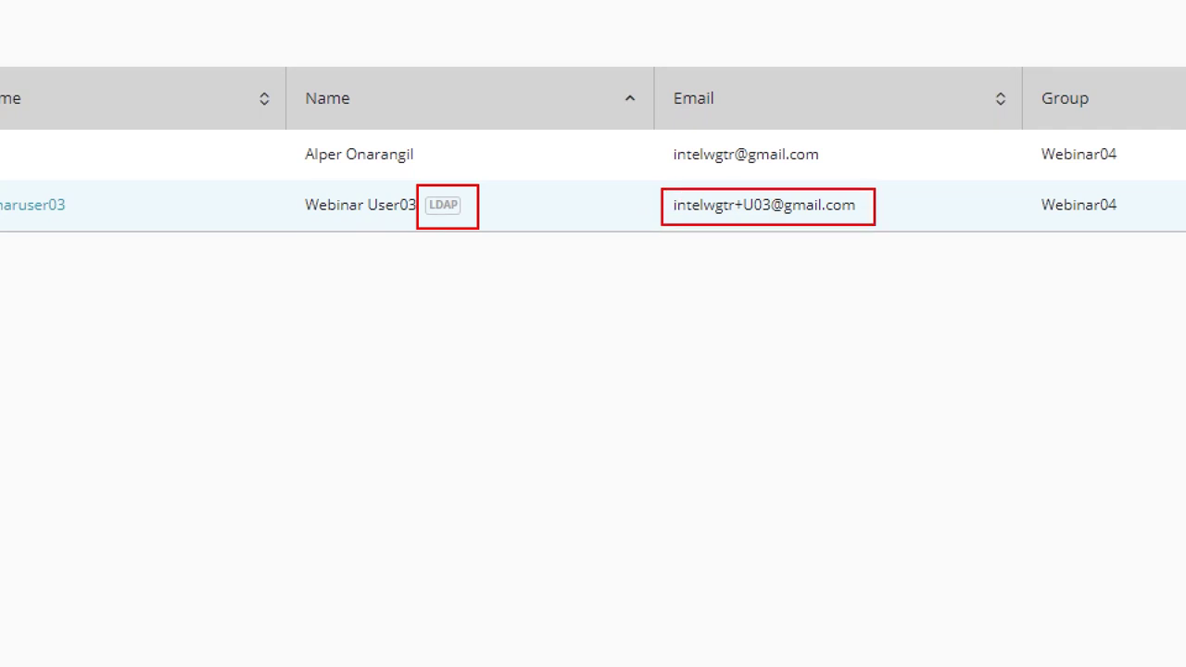
Dock the mirrored LG H930 phone on the left and open the newest Activation email in Gmail.
mouse_move(621, 654)
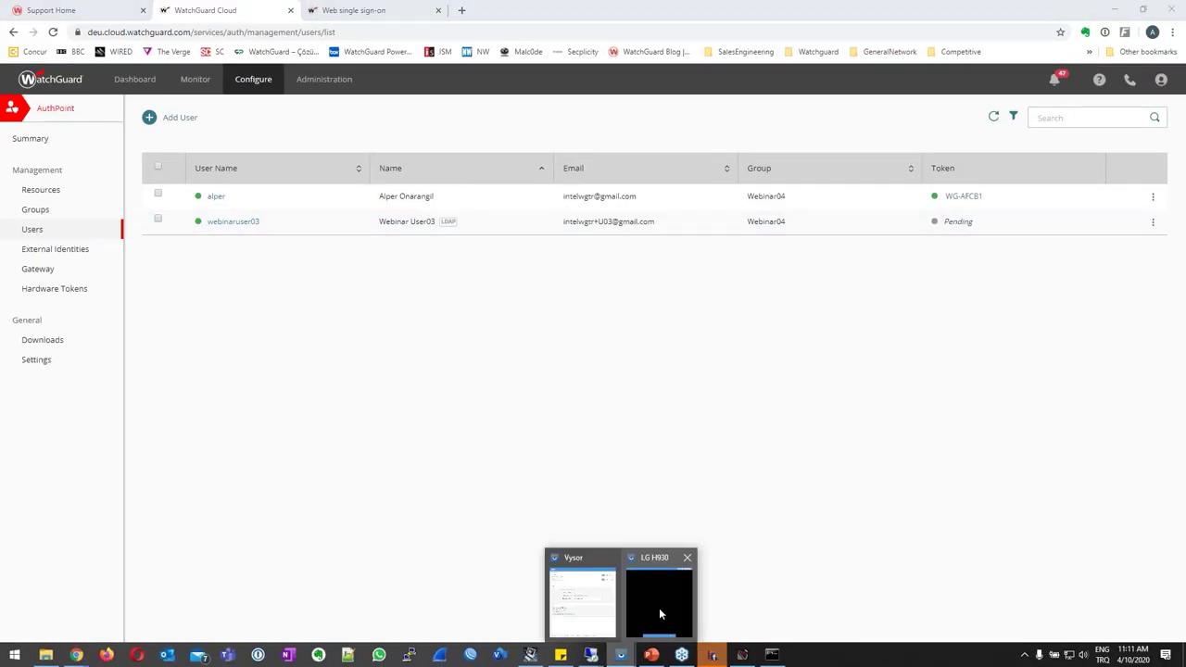
mouse_move(658, 608)
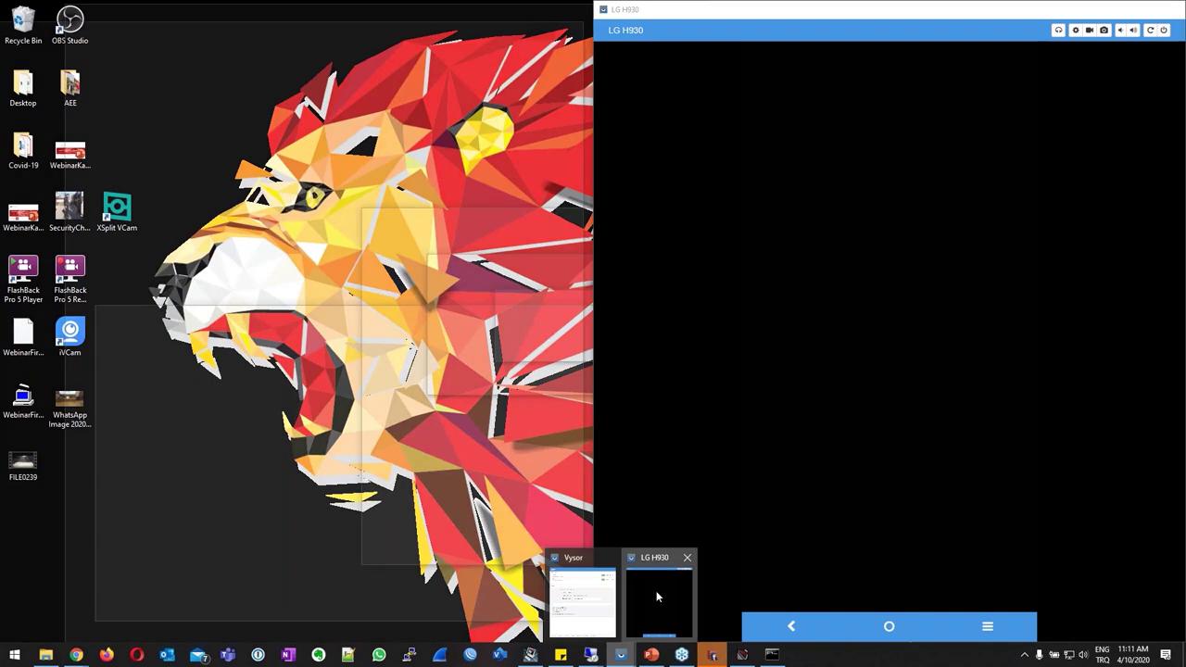
left_click(656, 590)
left_click_drag(815, 10, 1, 9)
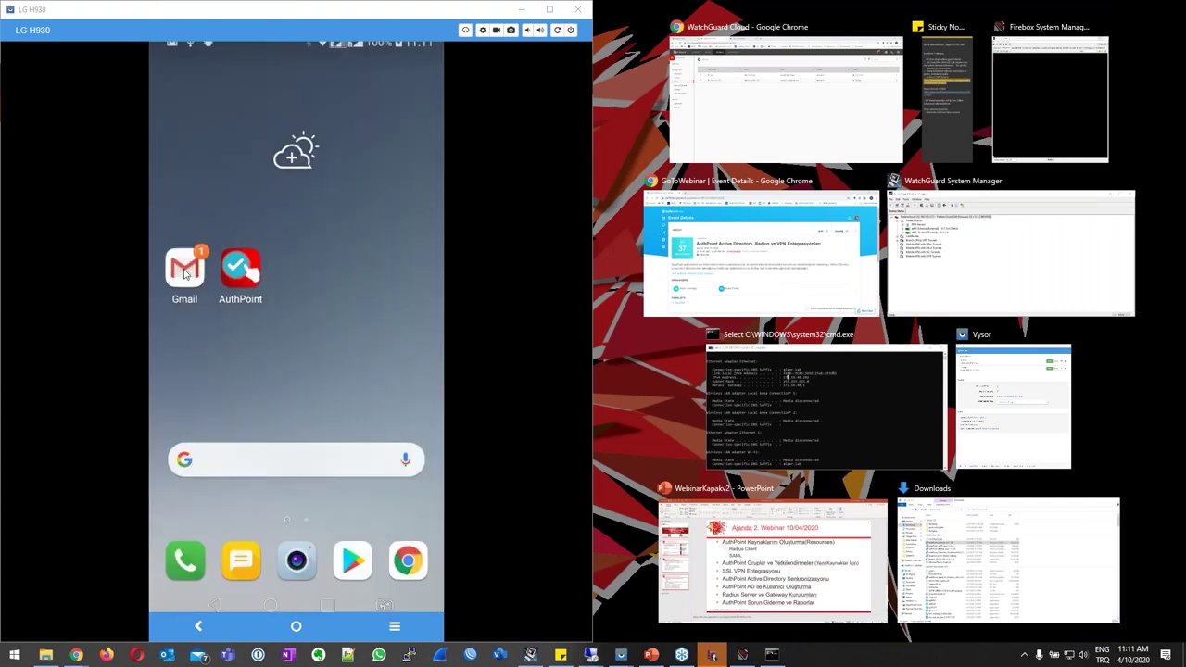
left_click(184, 268)
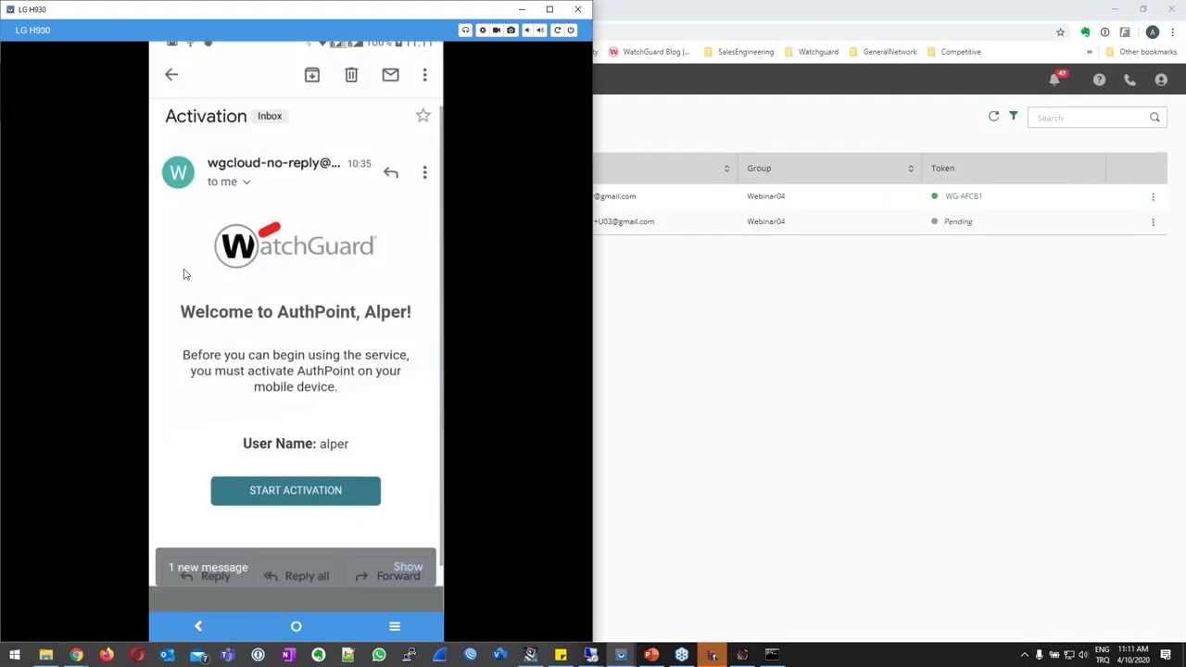
left_click(171, 75)
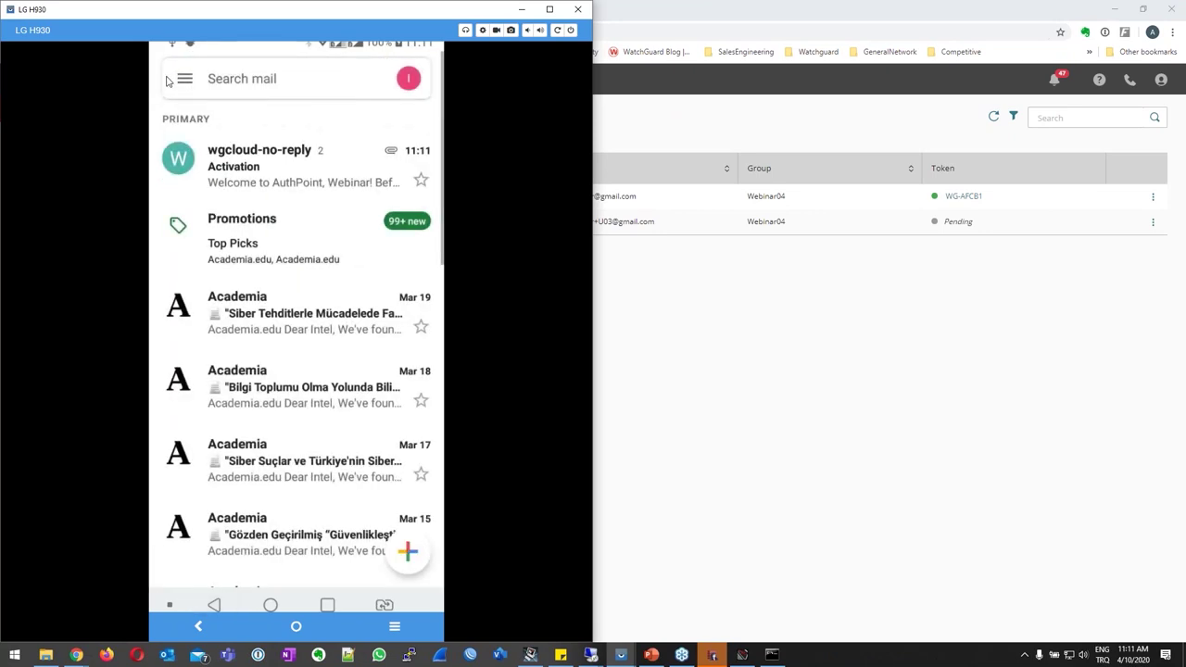
left_click(266, 181)
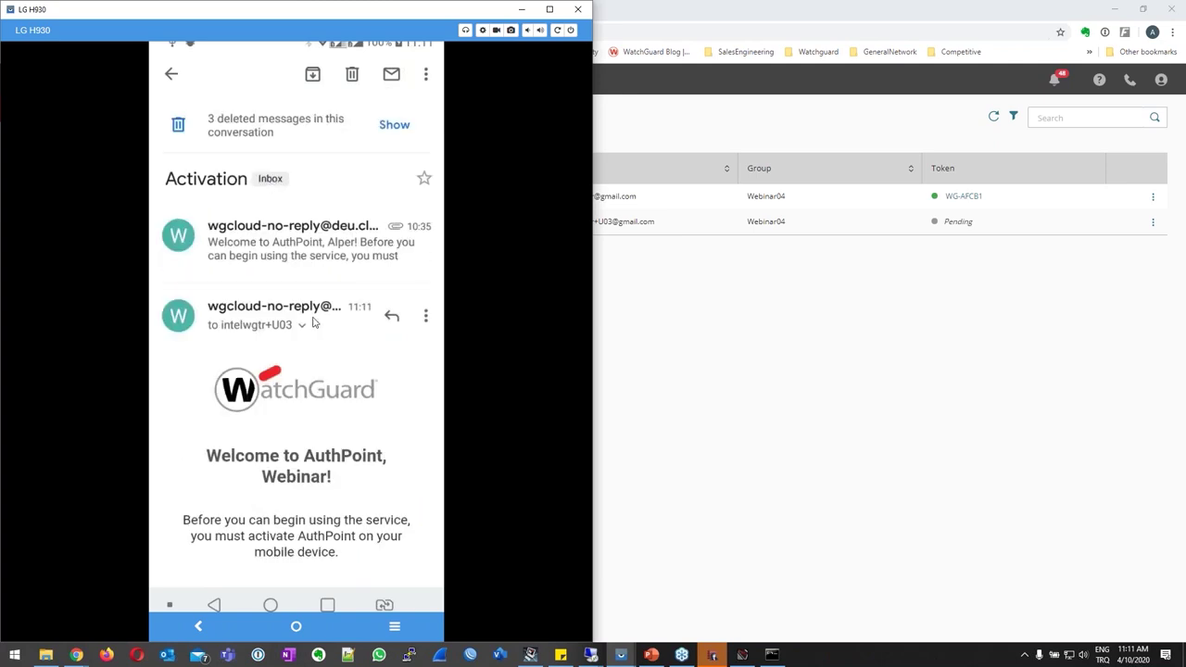
Activate the AuthPoint token from the email, then check the Users list in Chrome.
left_click(268, 324)
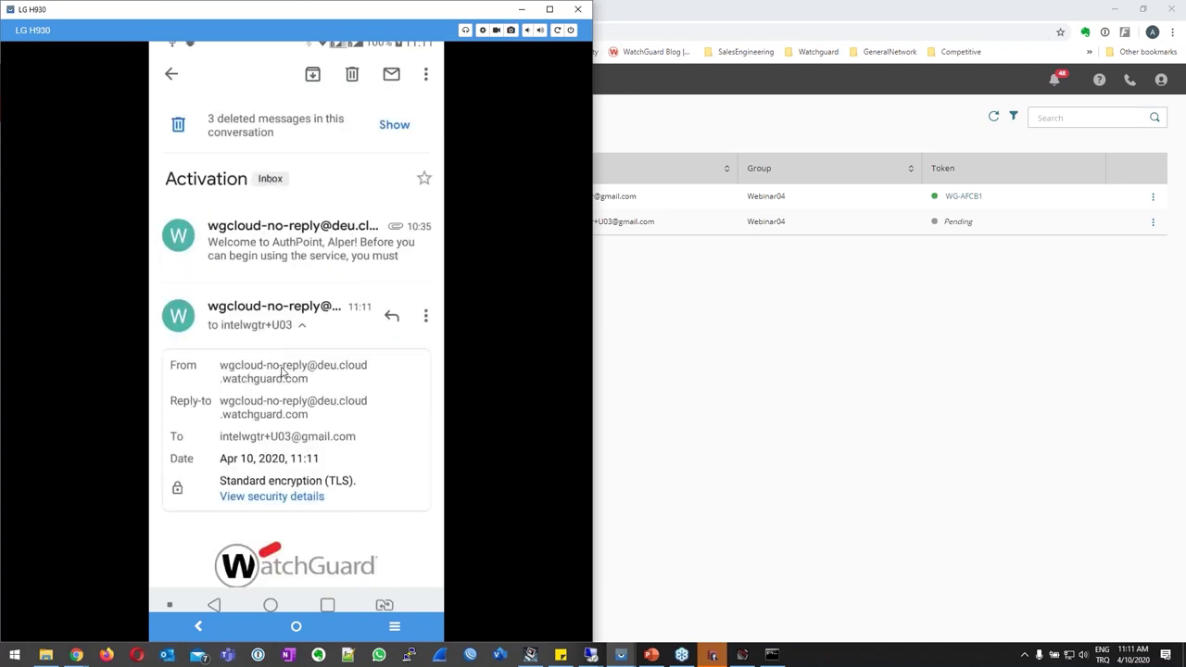
left_click(277, 330)
scroll(287, 389, "down", 3)
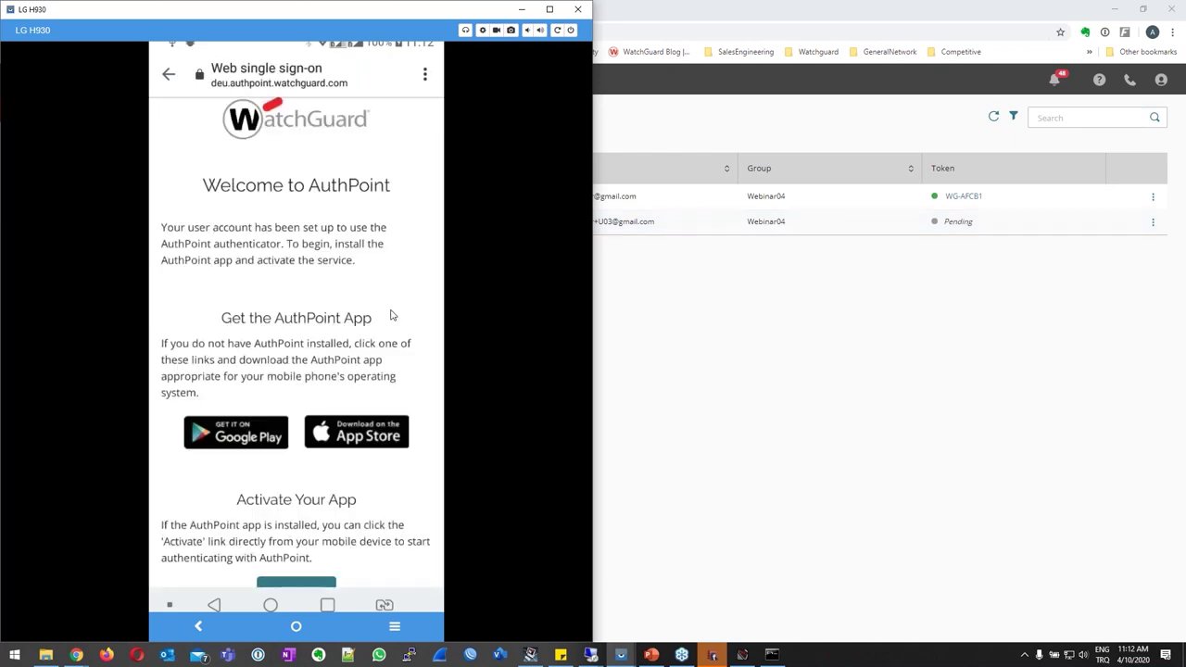
scroll(391, 316, "down", 1)
left_click(313, 526)
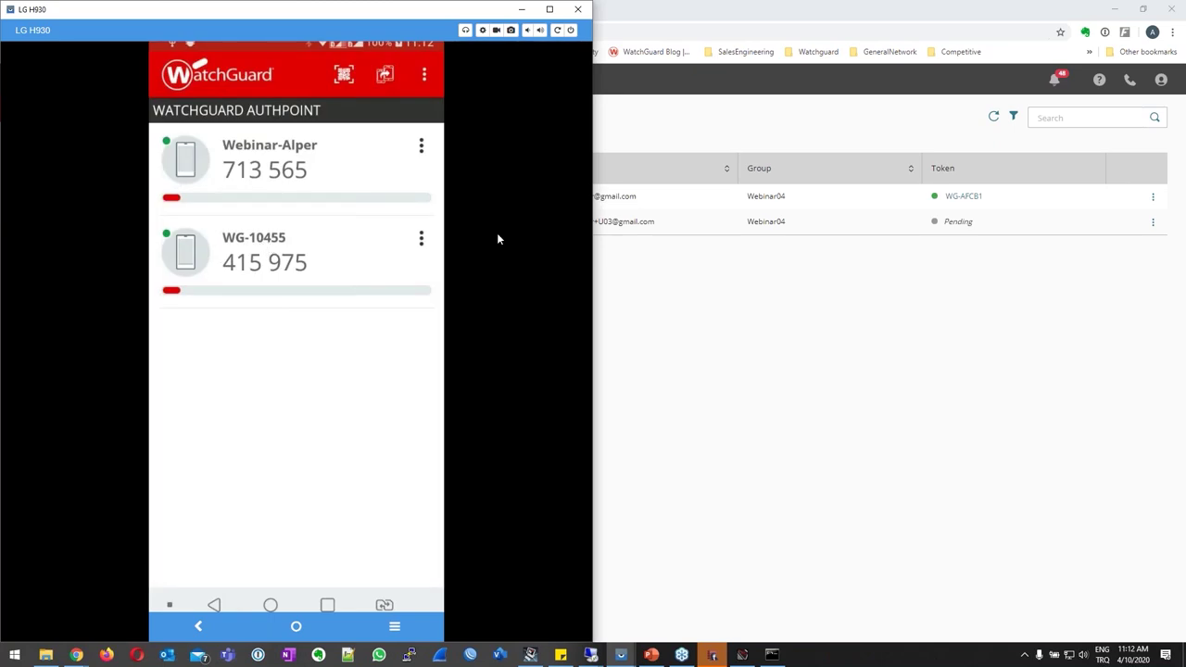
left_click(993, 116)
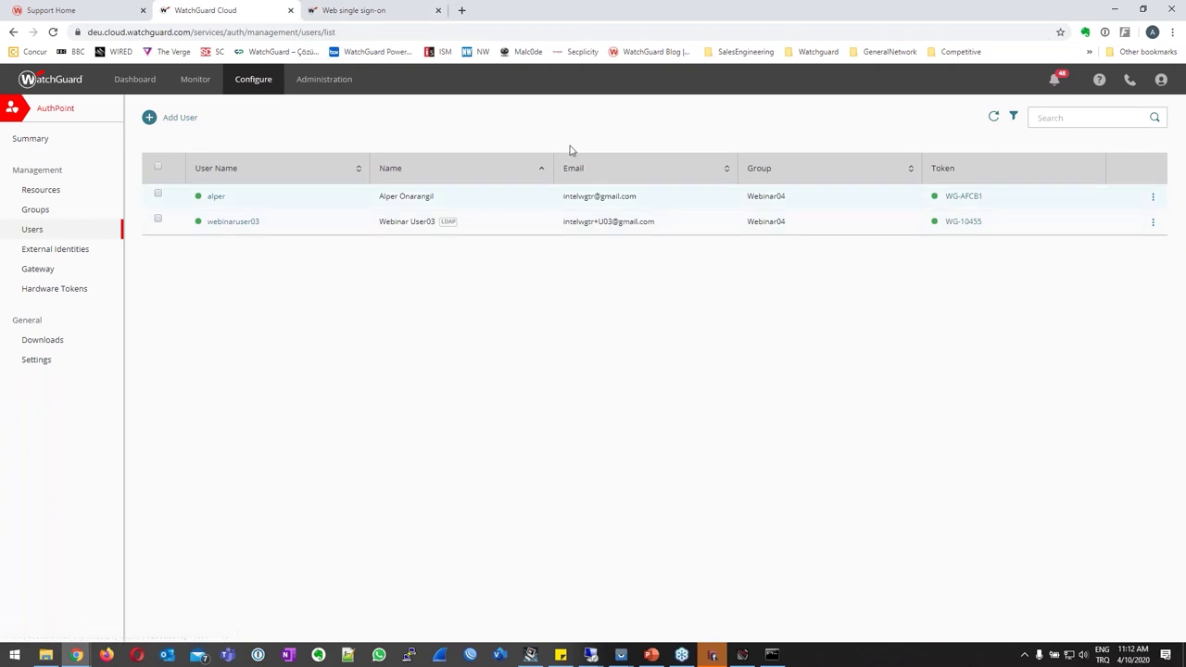
Log out of the single sign-on portal and sign in as webinaruser03 with its password.
left_click(381, 8)
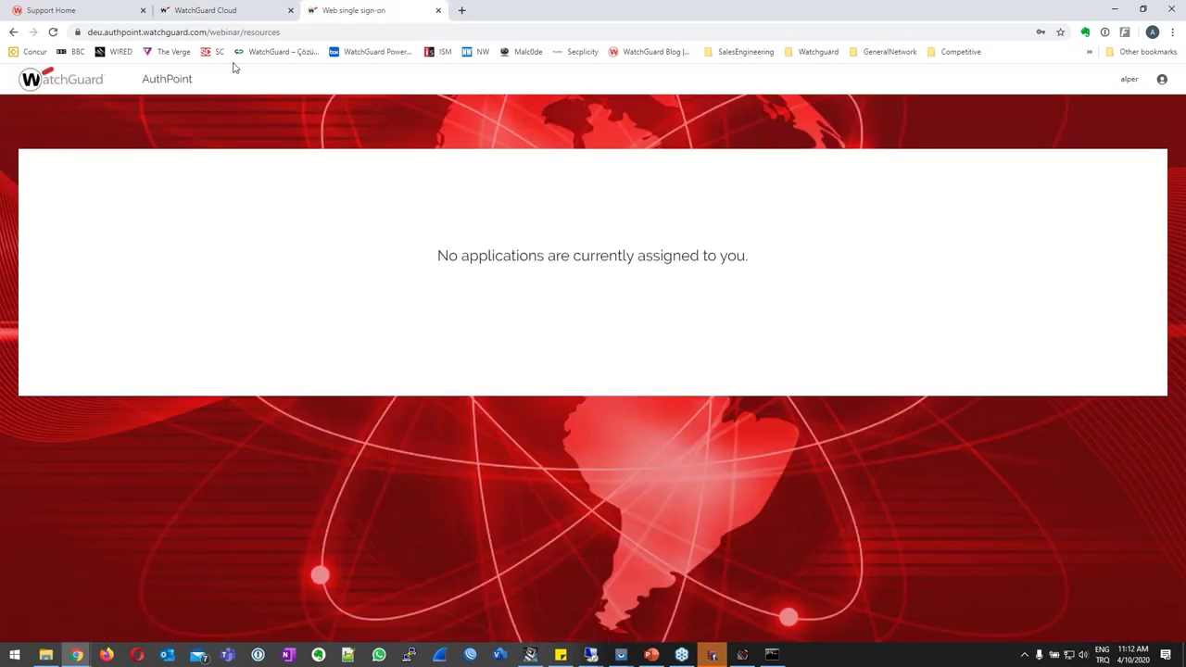
left_click(1162, 79)
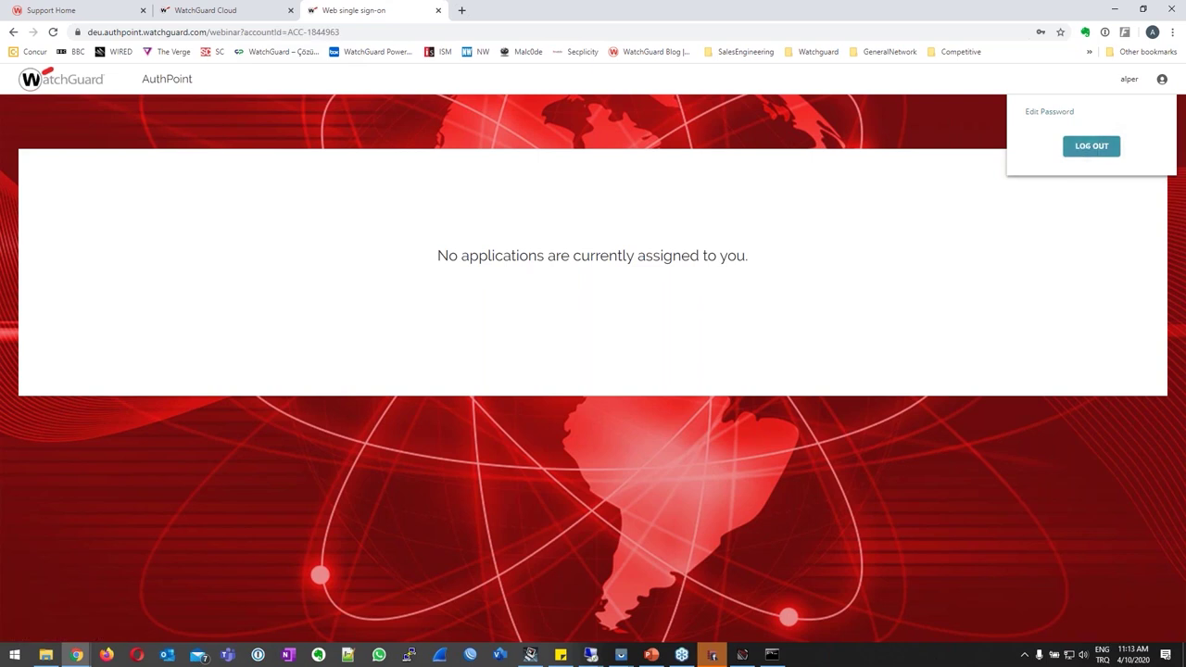
left_click(1090, 147)
type("webinar")
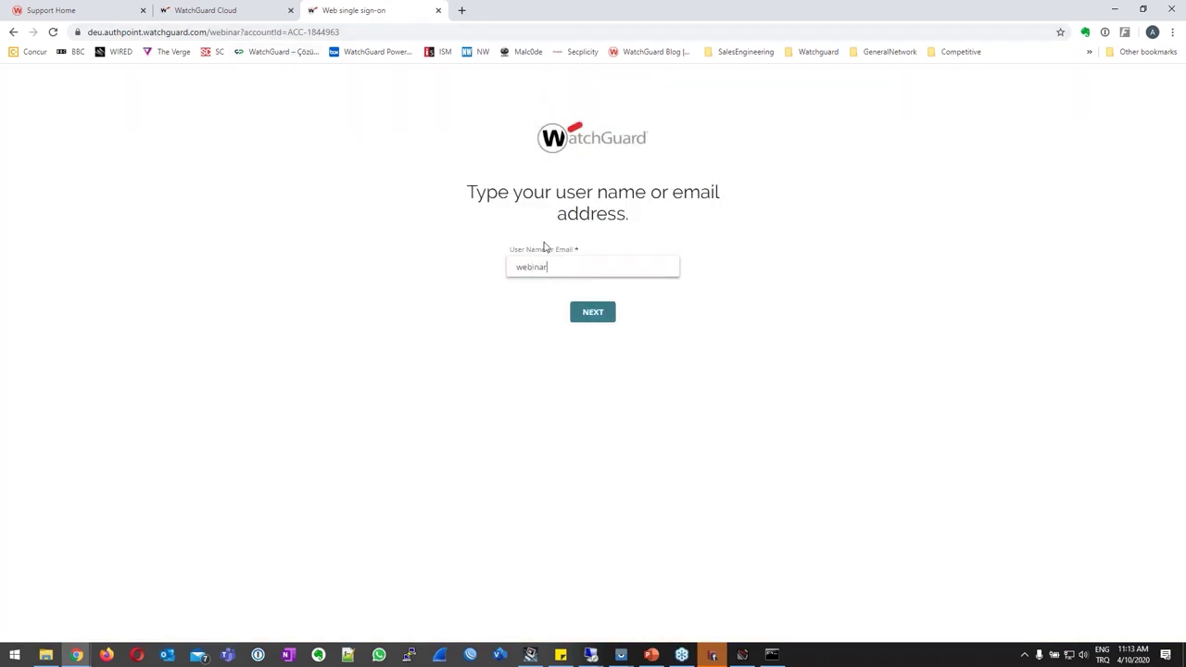
type("user03")
left_click(596, 313)
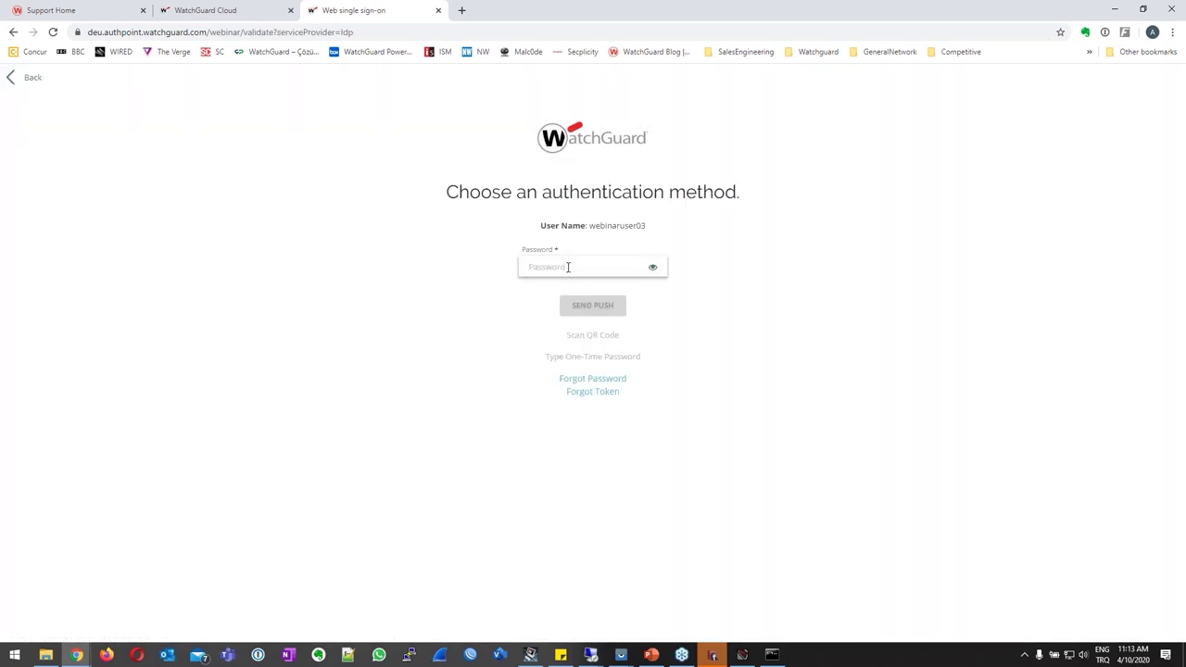
type("*")
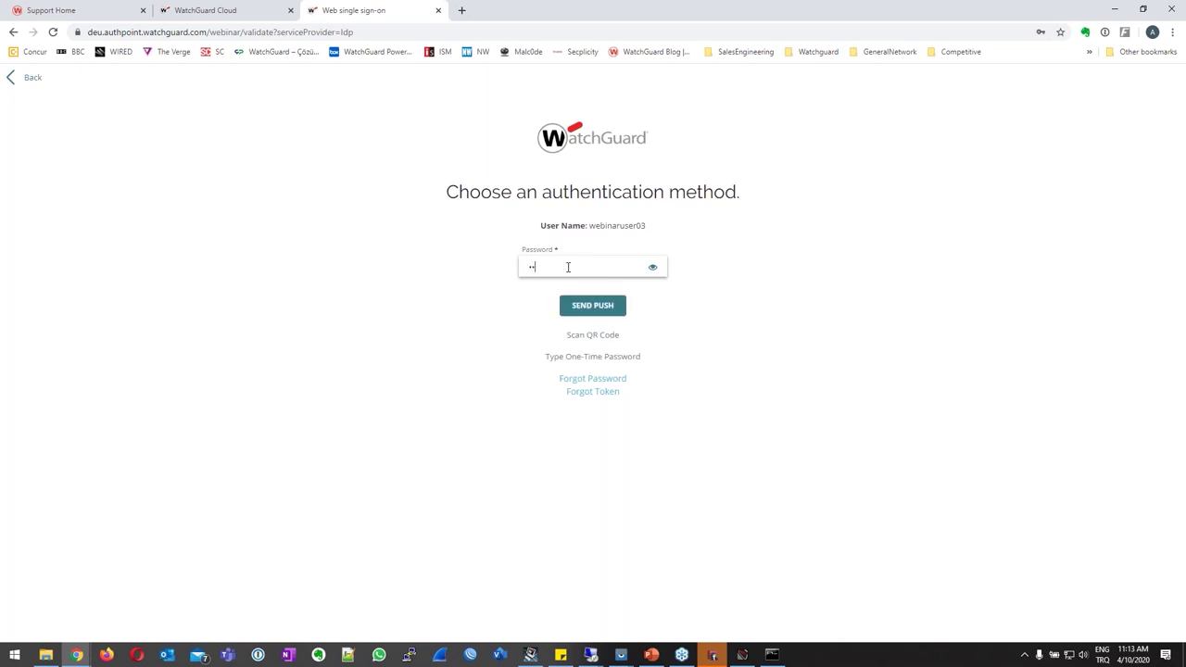
key("Return")
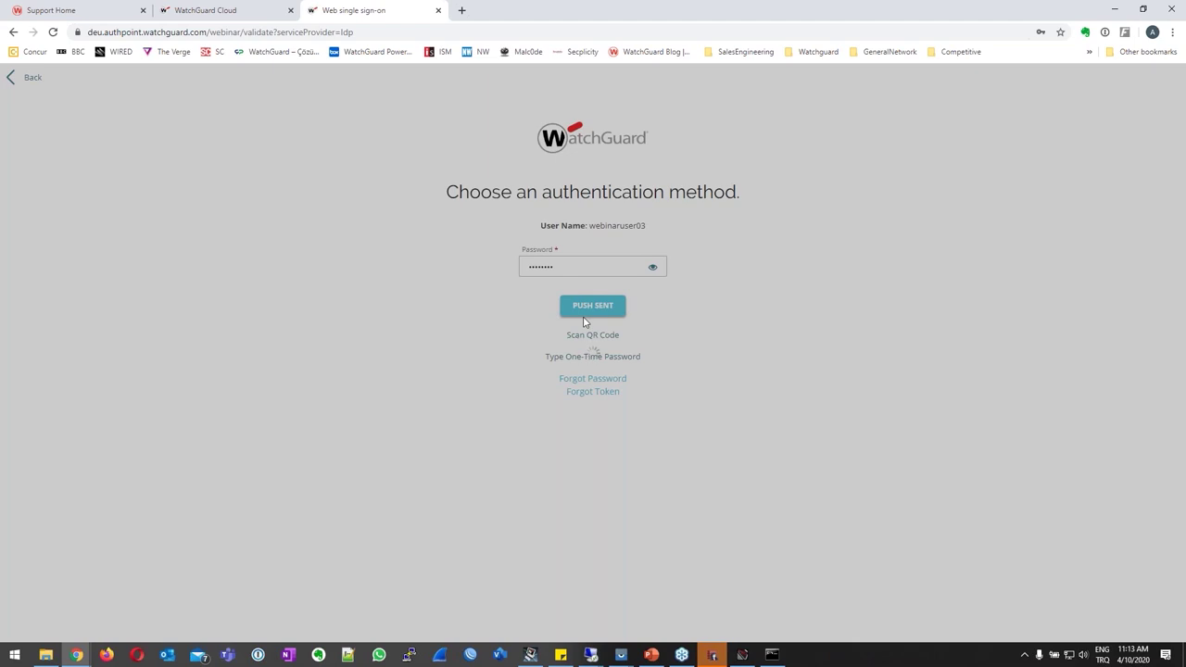
Approve the push on the mirrored phone, then switch to the 10.1.1.9 remote desktop.
left_click(621, 656)
left_click(655, 627)
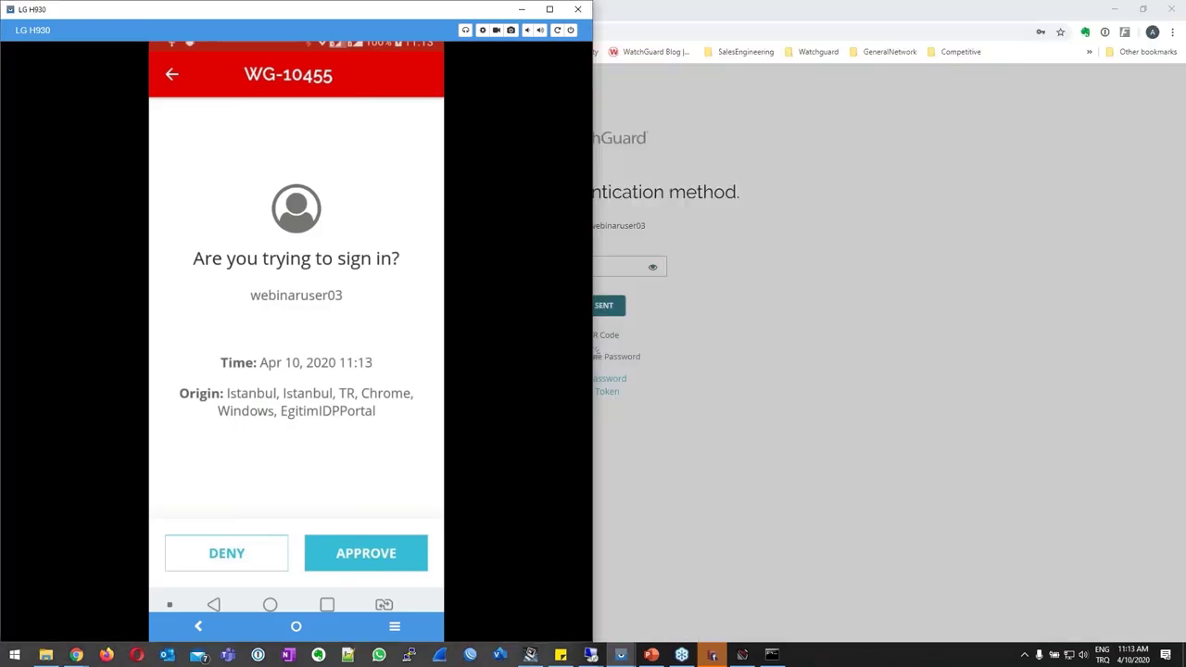
left_click(366, 553)
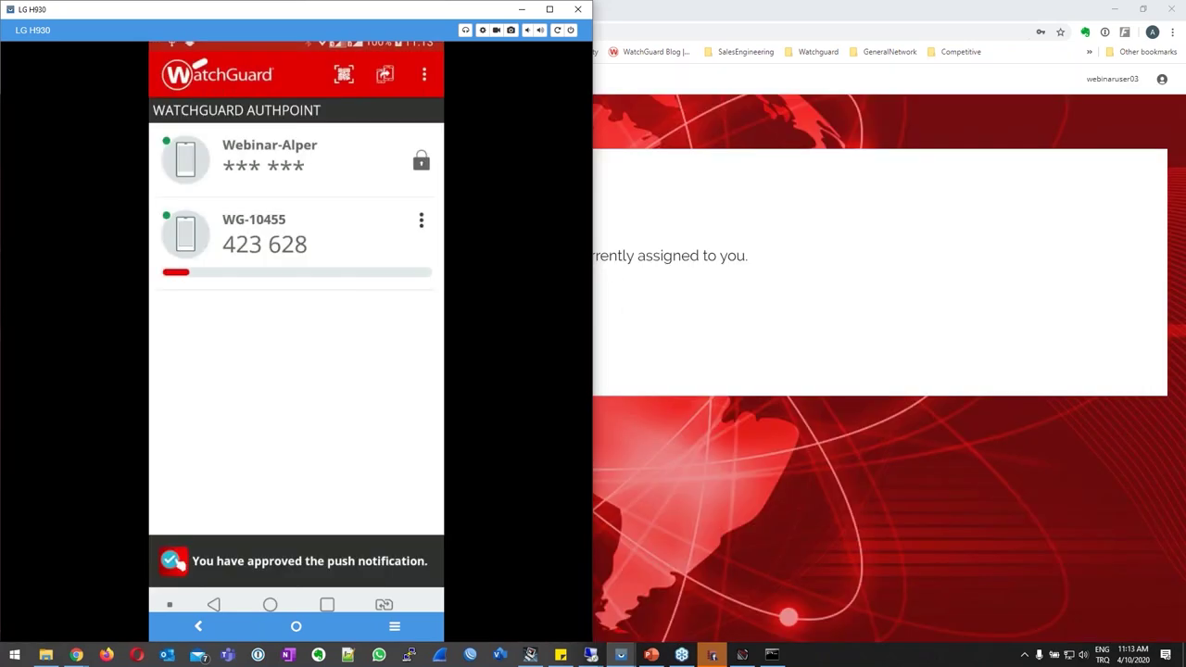
left_click(590, 656)
mouse_move(590, 656)
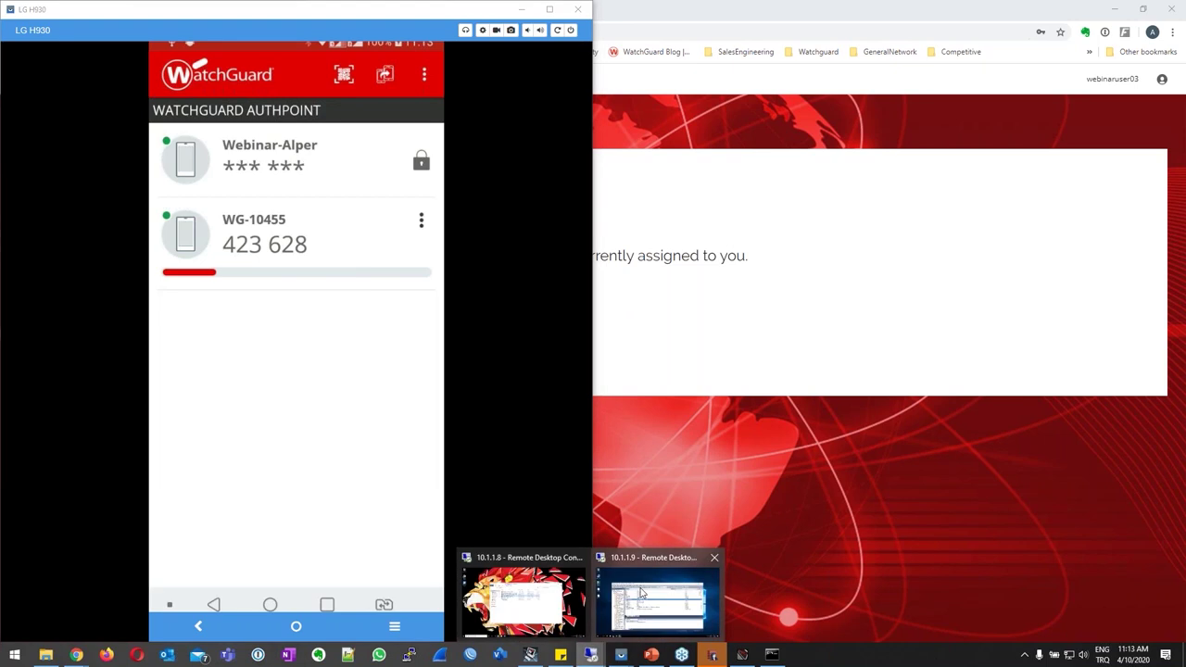
left_click(642, 594)
left_click(959, 152)
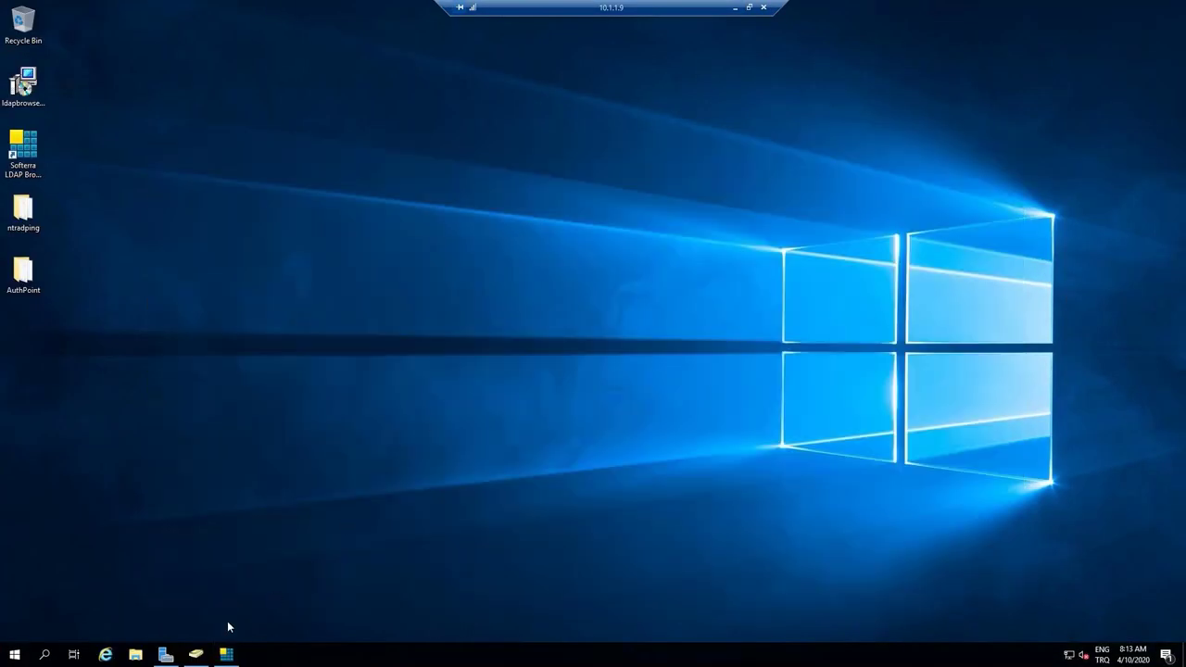
Review AuthPoint_GR's members and copy Webinar User03's e-mail address.
left_click(196, 654)
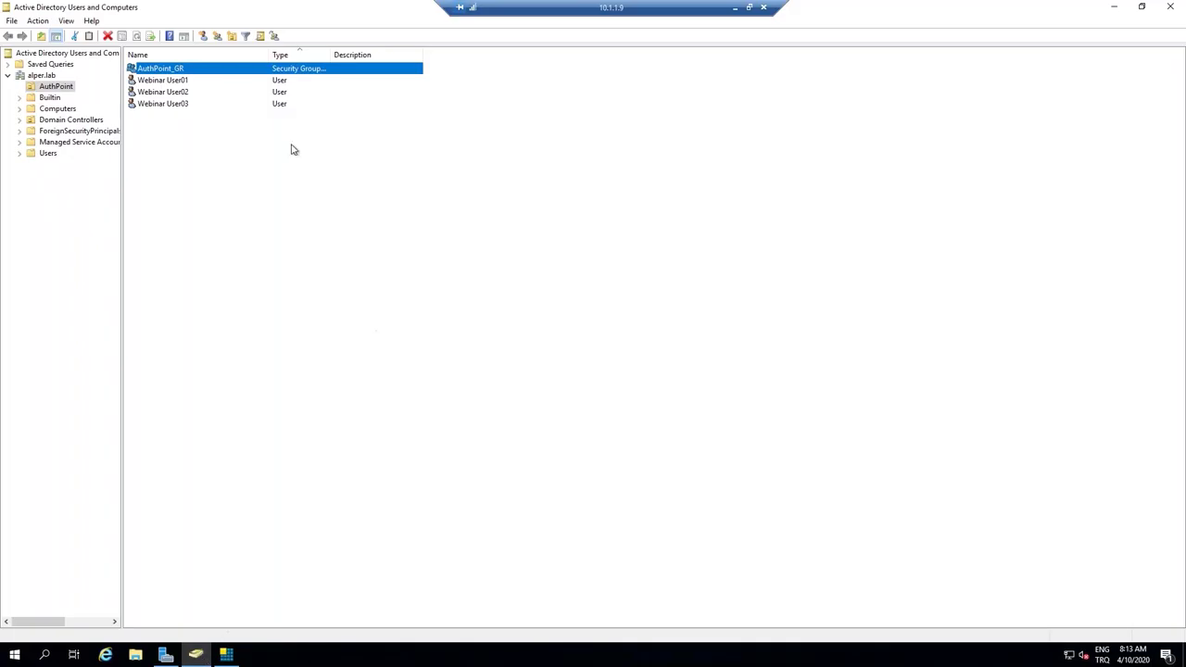
double_click(148, 70)
left_click(522, 211)
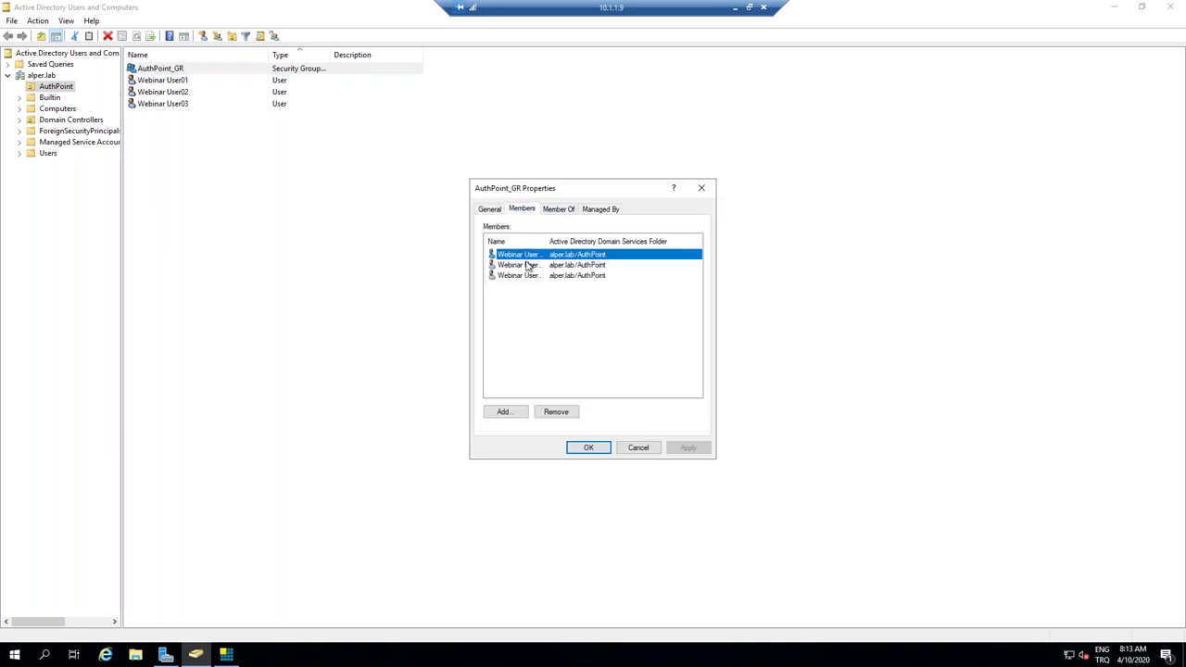
left_click(699, 188)
double_click(184, 105)
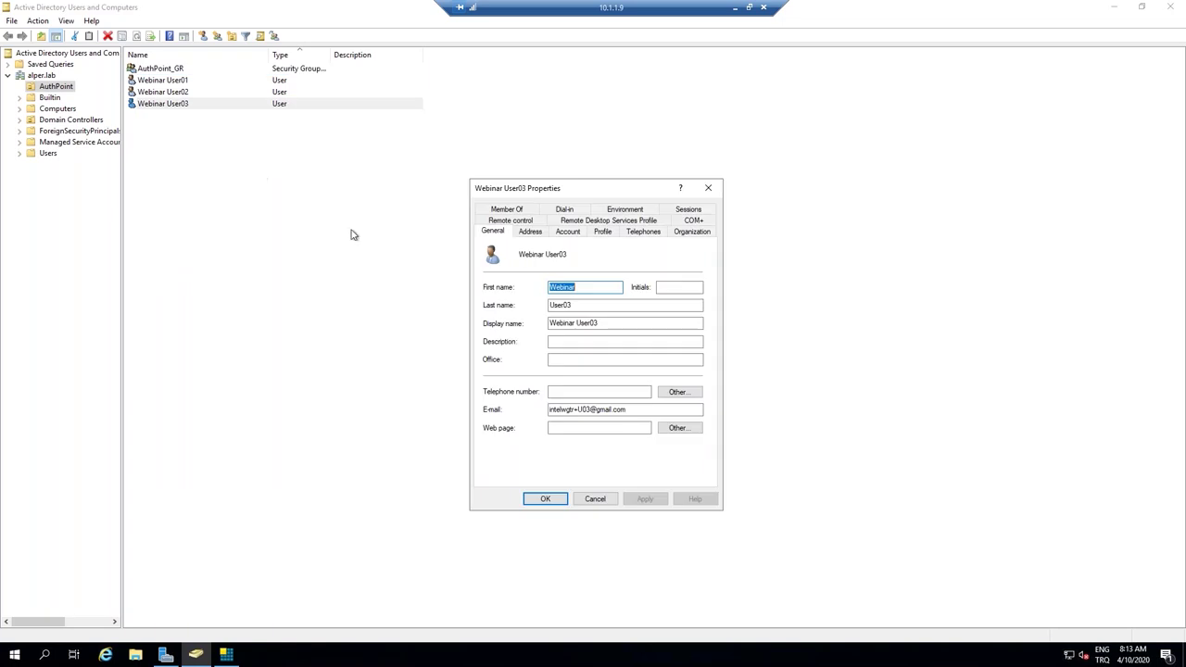
left_click_drag(630, 410, 551, 408)
key("ctrl+c")
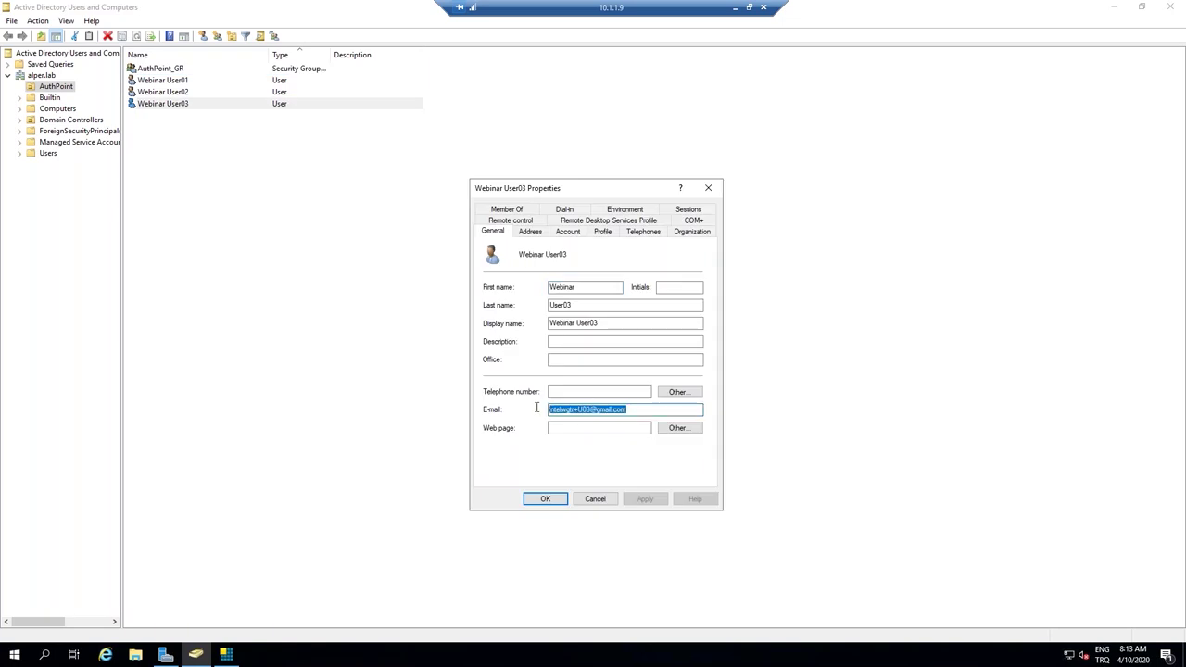
left_click(546, 499)
Paste the address into Webinar User02's and User01's E-mail fields, changing User01's number to 1.
double_click(186, 92)
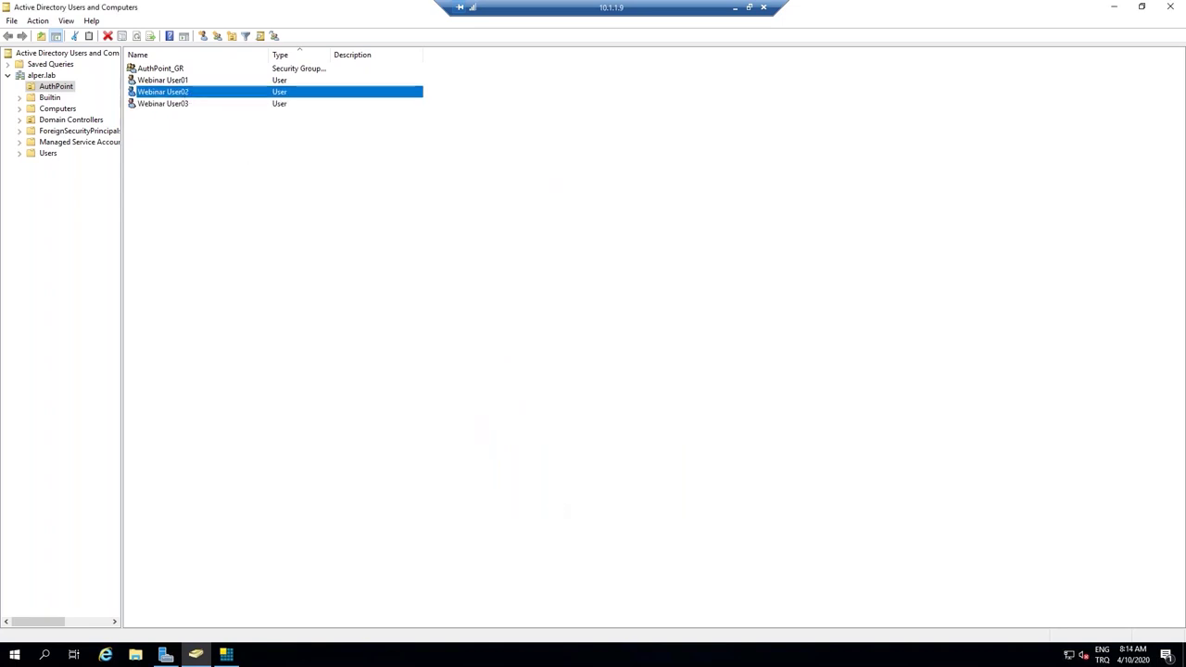
left_click(579, 410)
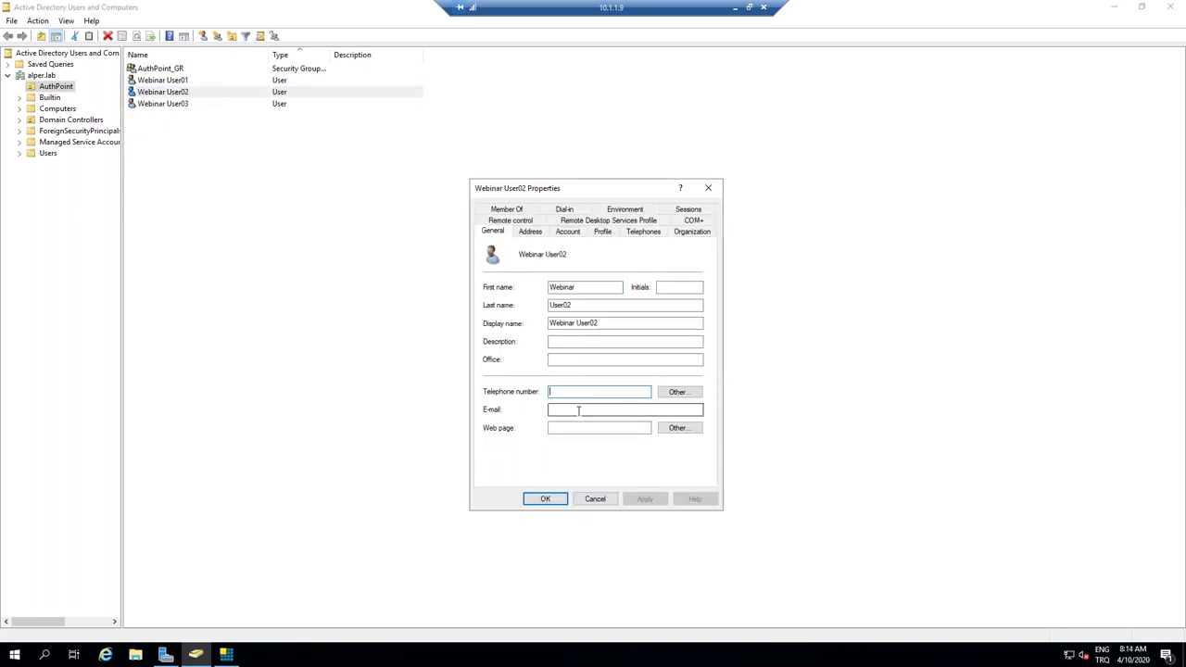
key("ctrl+v")
left_click(597, 429)
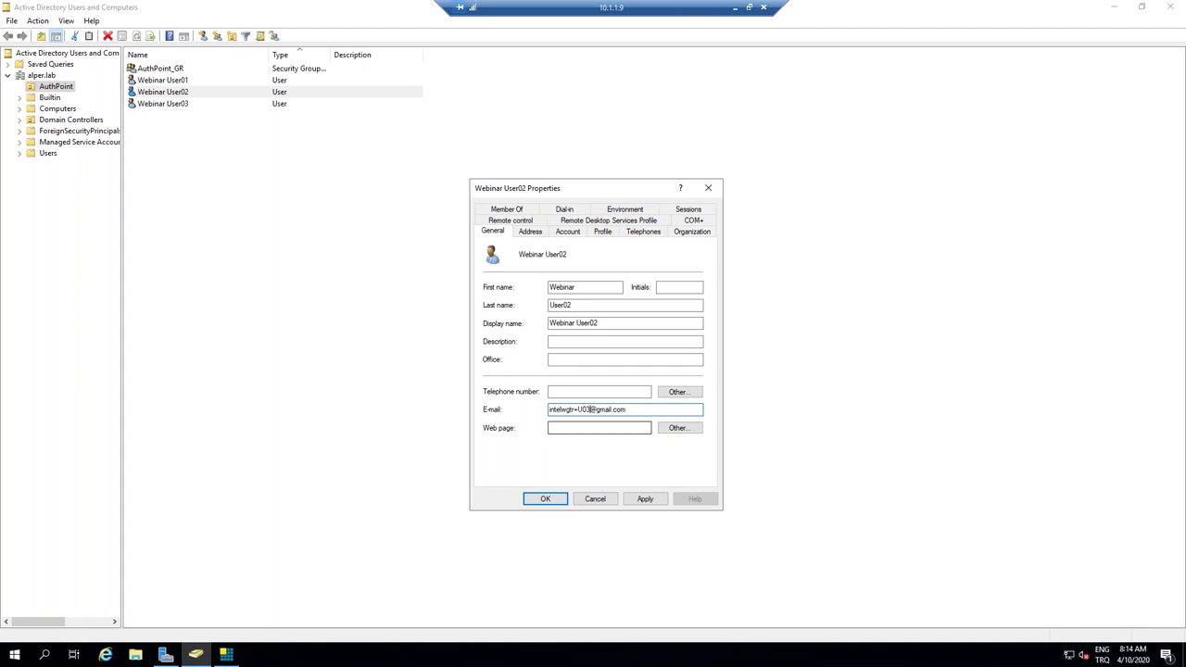
left_click(559, 499)
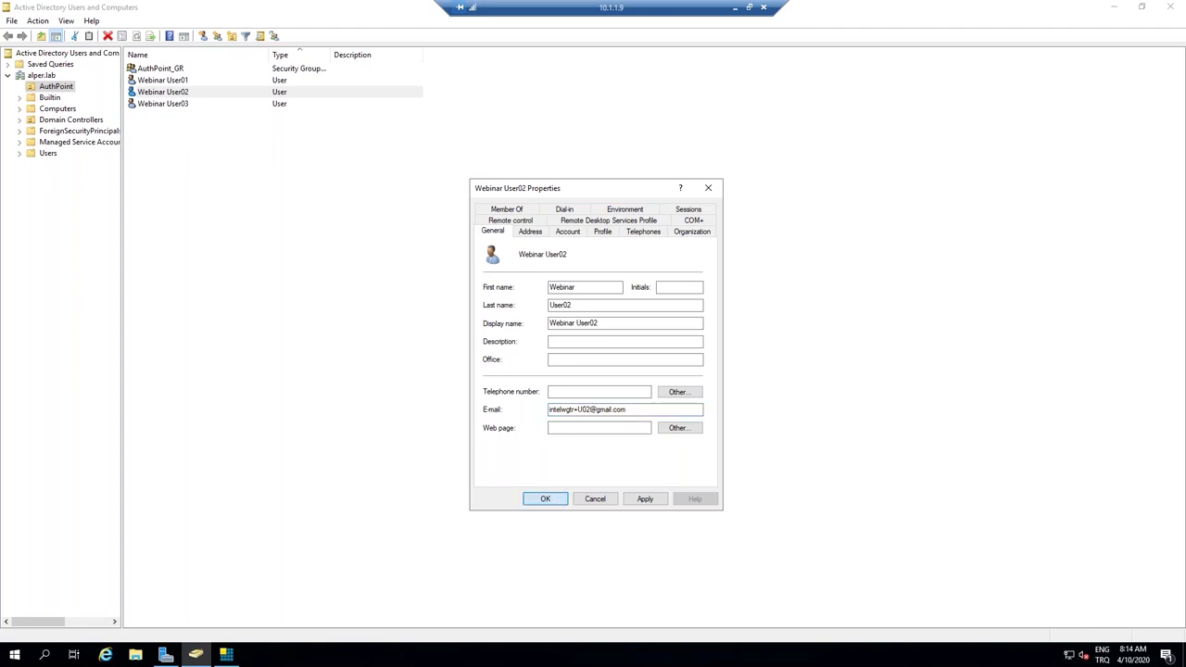
double_click(185, 82)
left_click(592, 410)
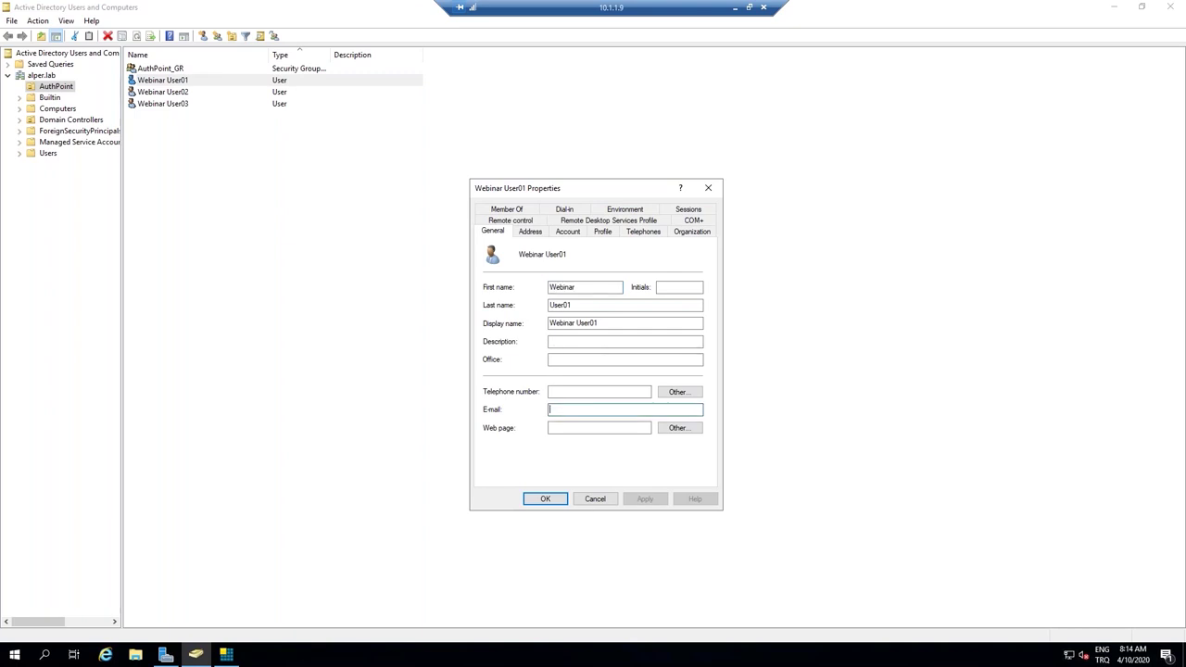
key("ctrl+v")
key("BackSpace")
type("1")
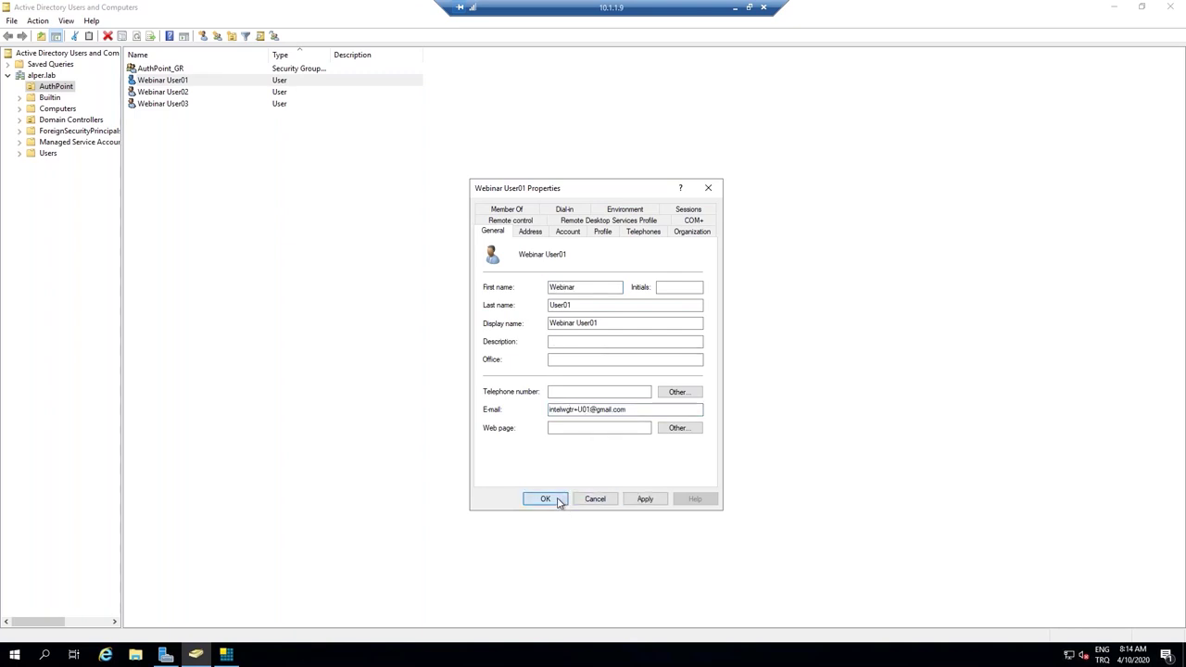
left_click(546, 498)
left_click(734, 8)
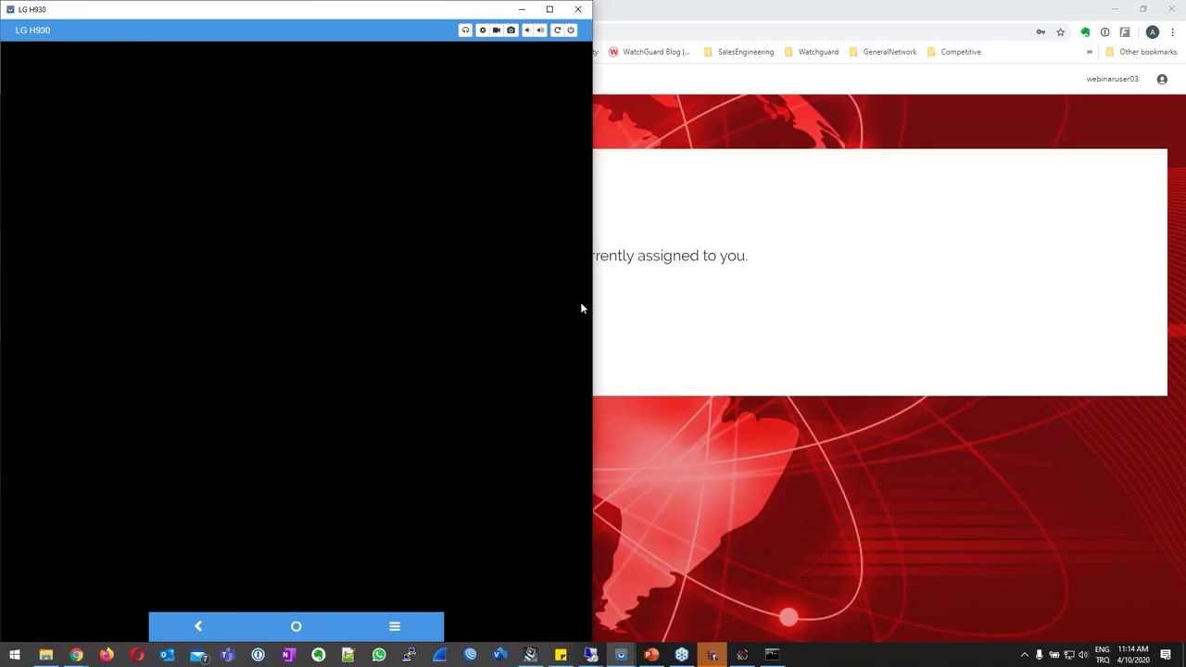
left_click(521, 8)
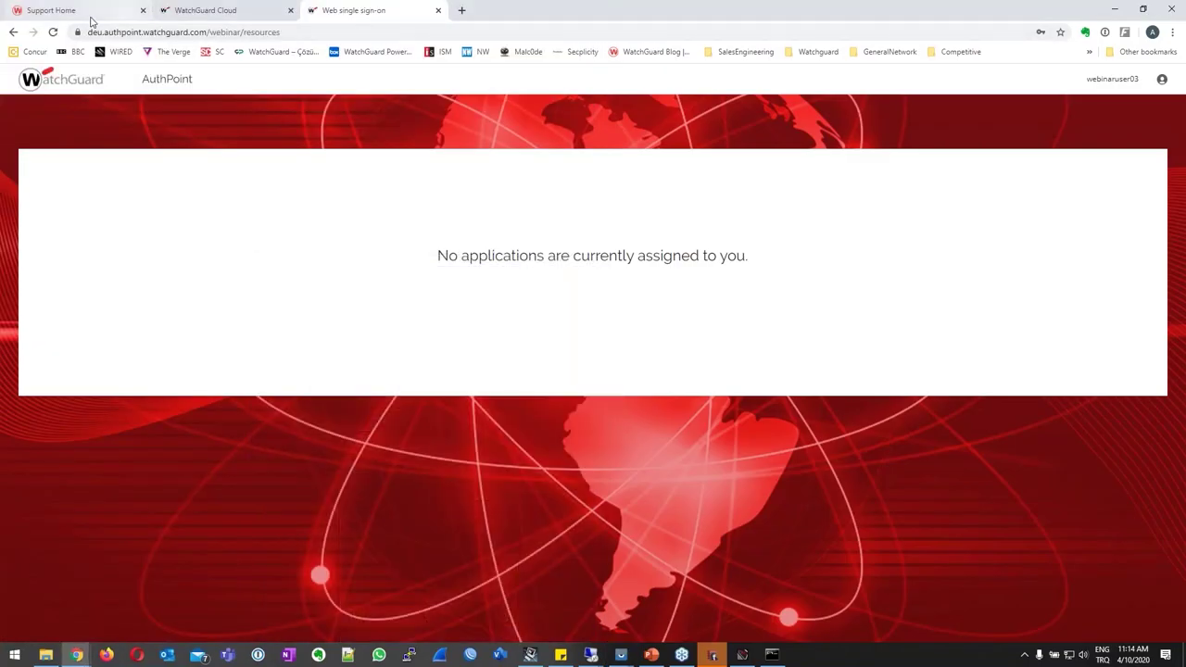
Run a manual Start Synchronization on the AzureServer external identity, then check the Users list.
left_click(234, 15)
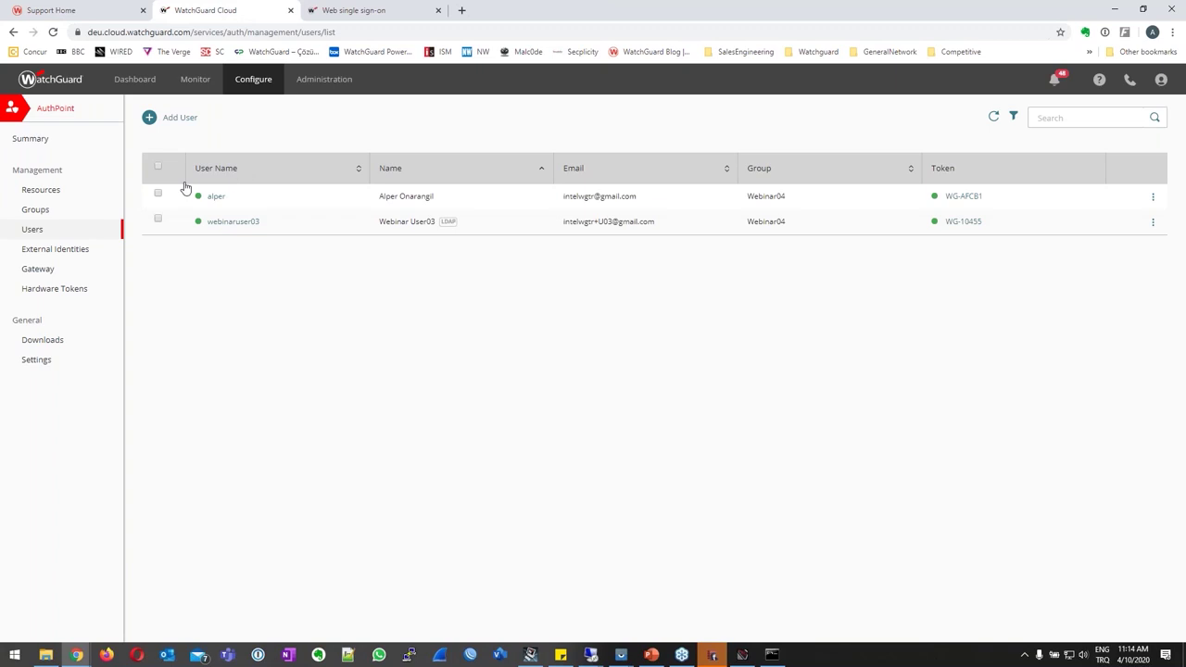
left_click(71, 250)
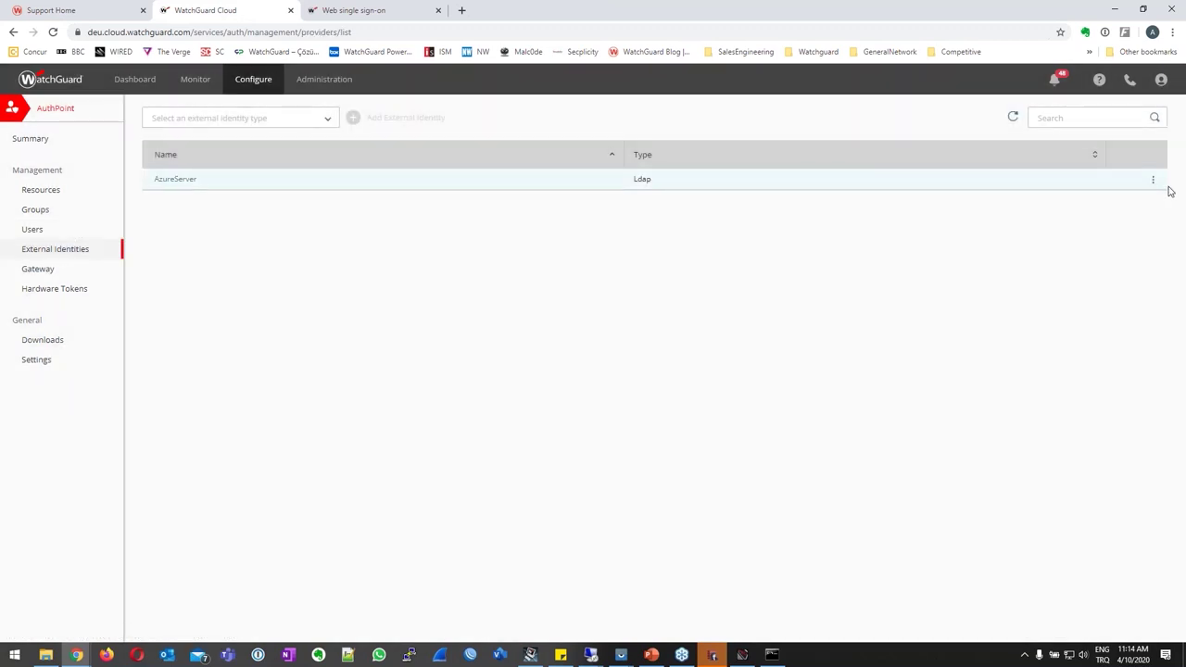
left_click(1153, 180)
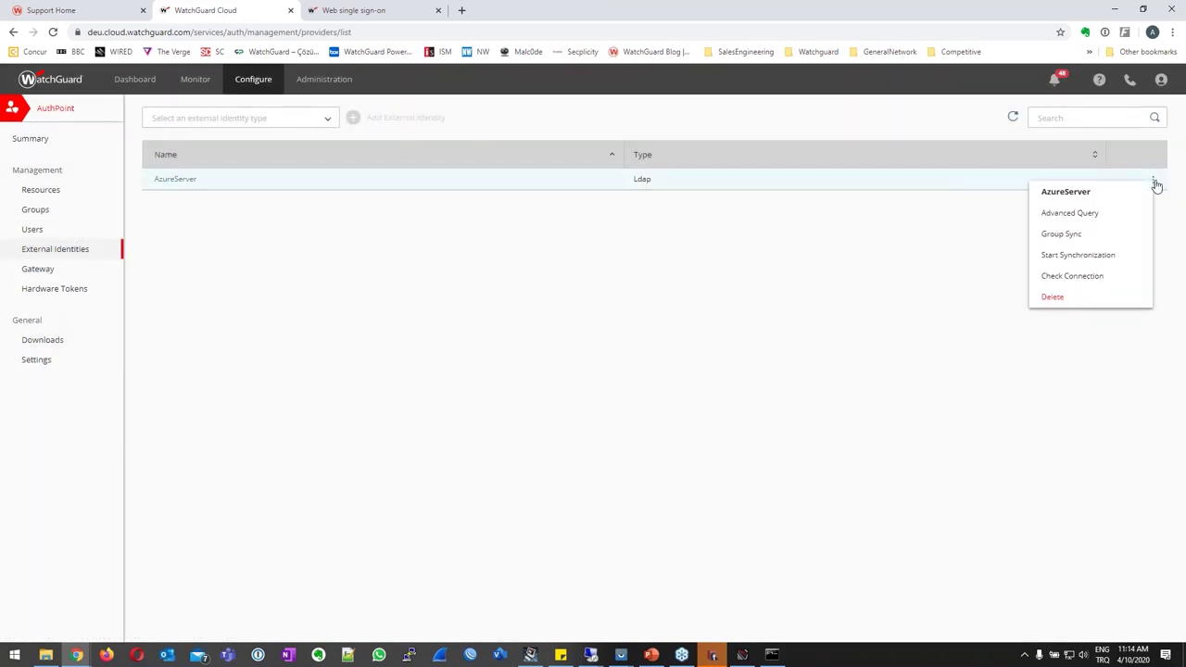
left_click(1089, 256)
left_click(720, 384)
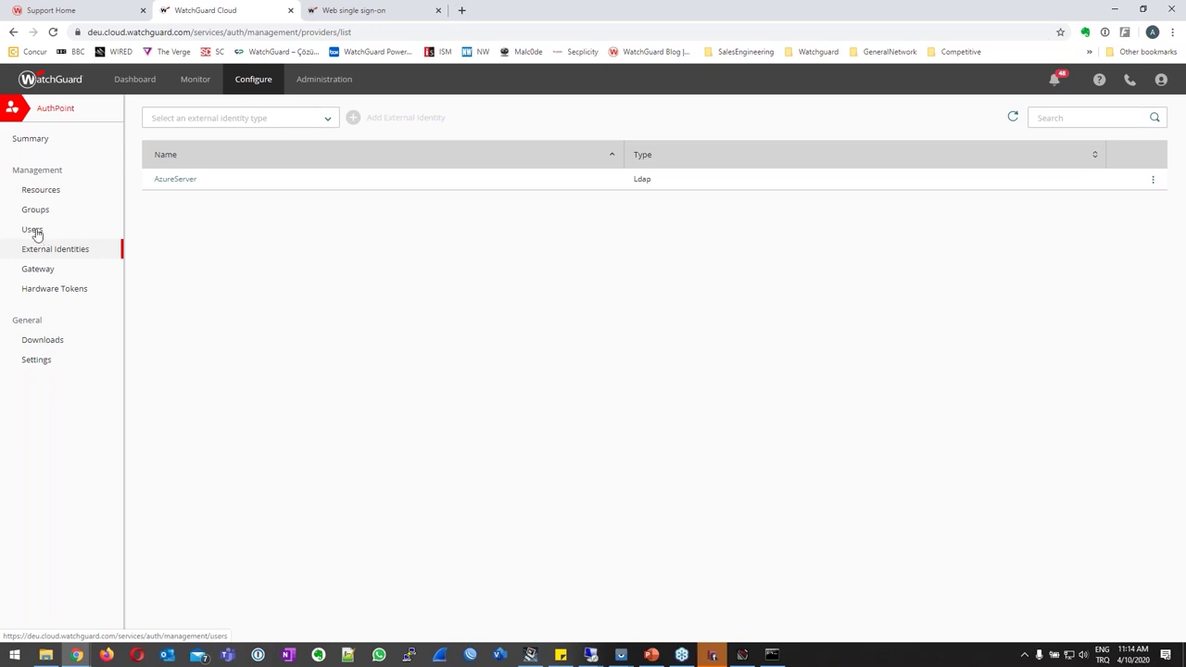
left_click(32, 230)
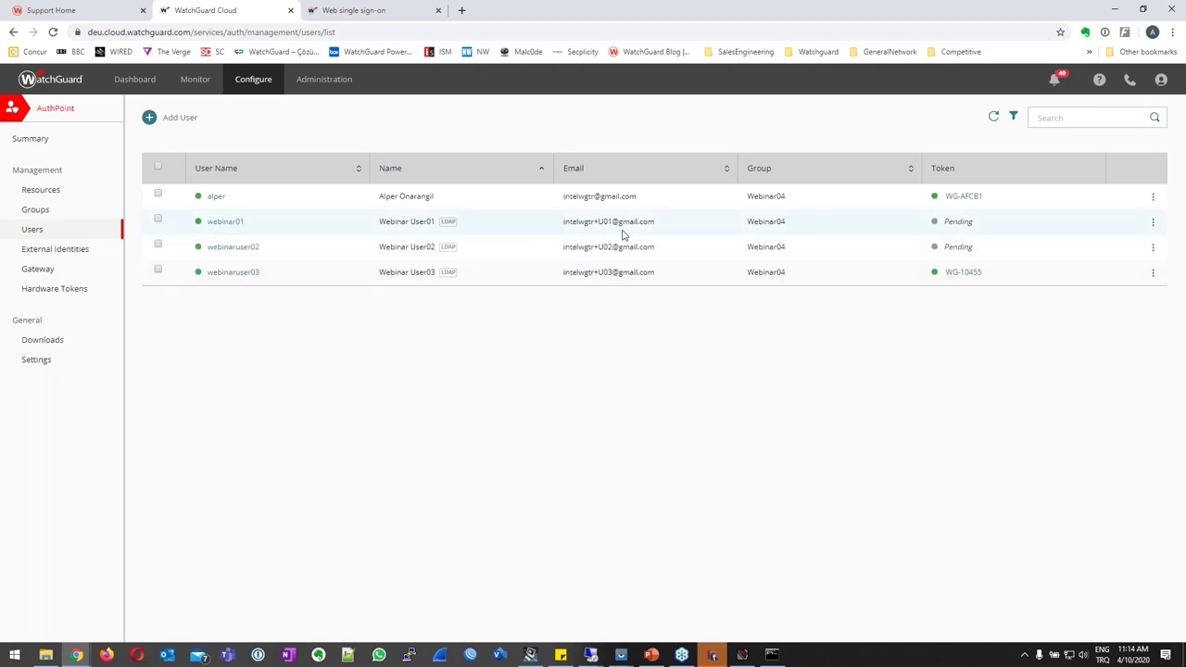
Log out of the single sign-on portal and try signing in as webinar1.
left_click(353, 10)
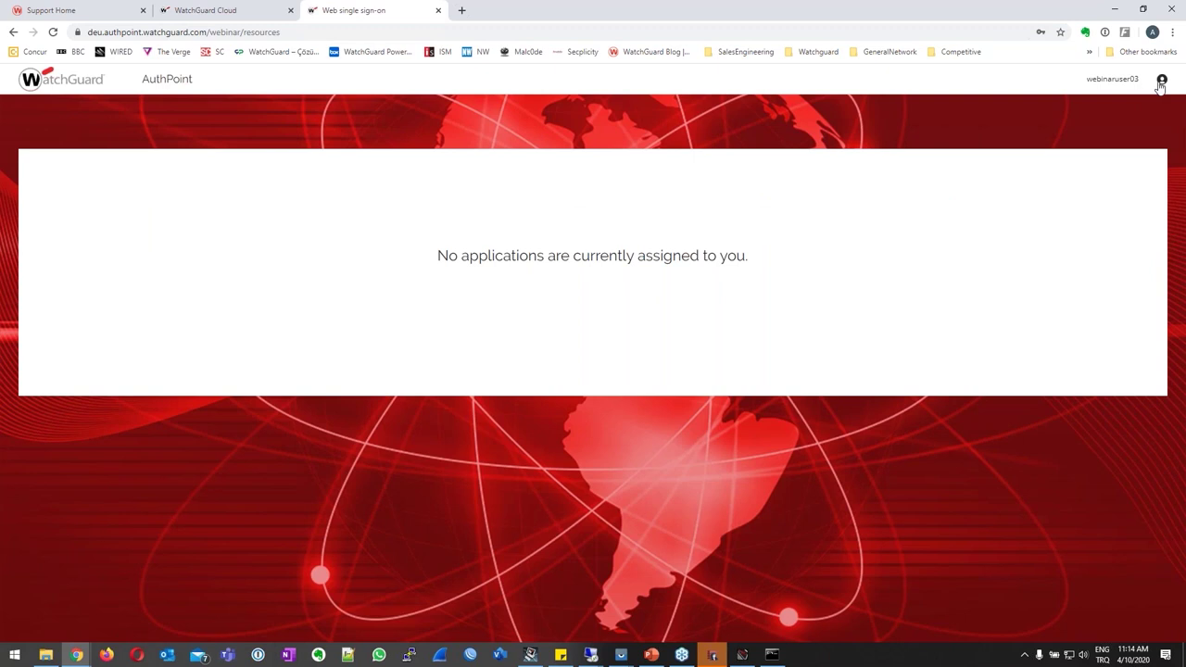
left_click(1162, 80)
left_click(1091, 145)
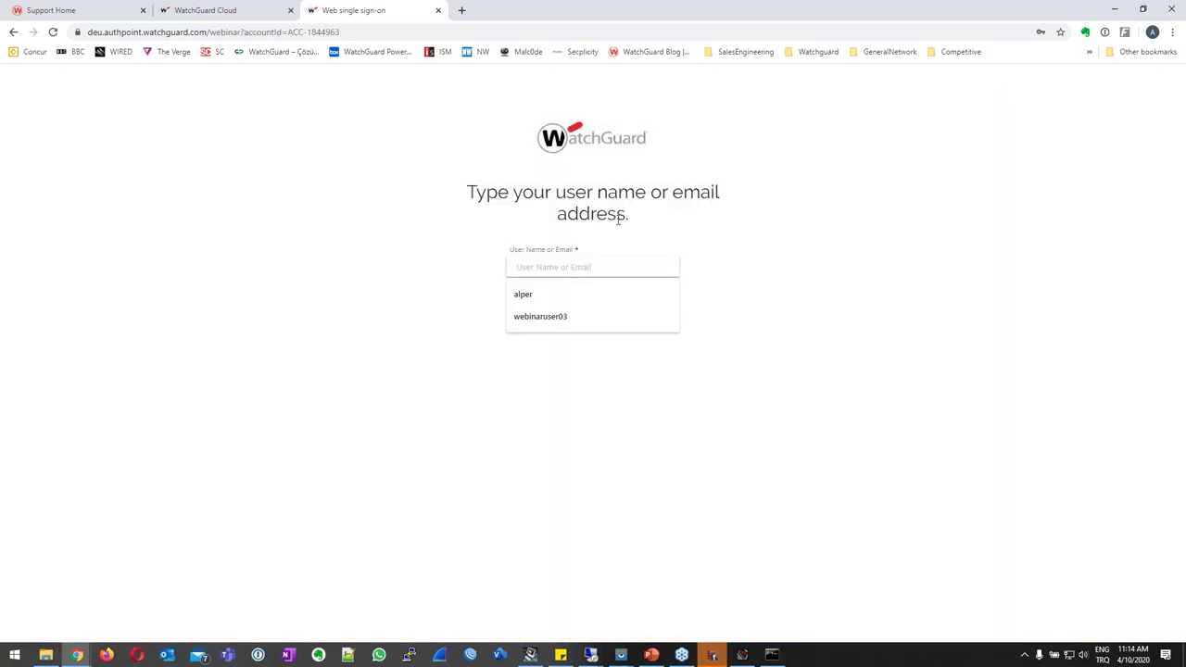
left_click(349, 190)
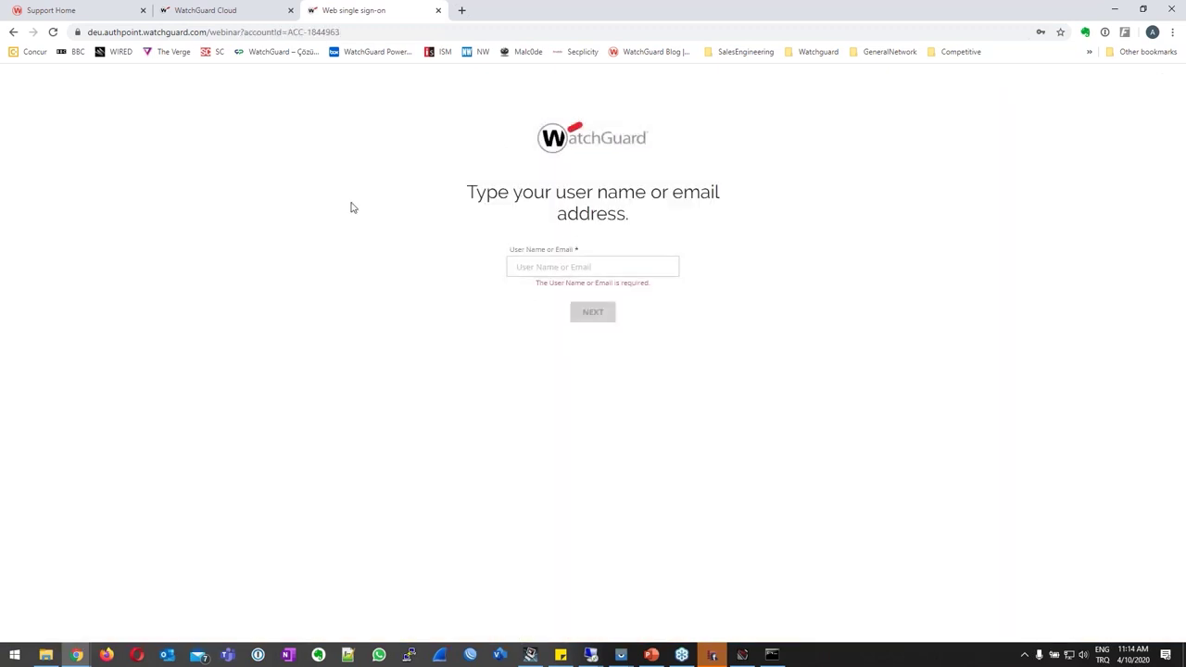
left_click(577, 269)
type("webinar1")
left_click(598, 310)
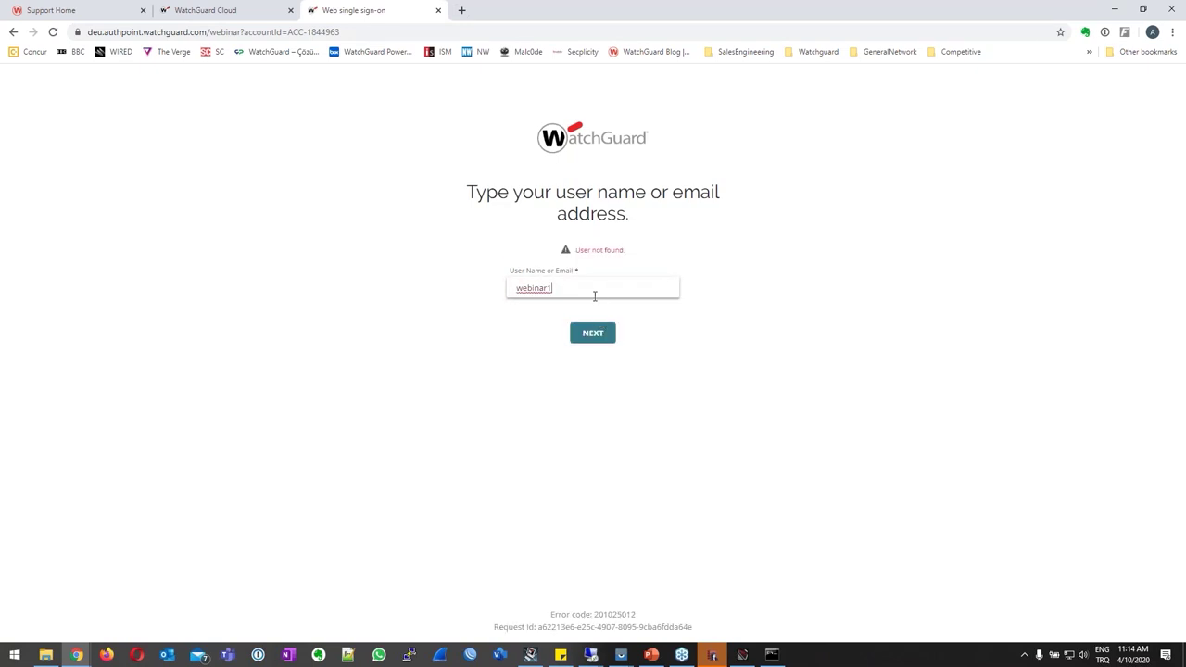
Correct the user name to webinar01 and choose Activate Token.
left_click(249, 10)
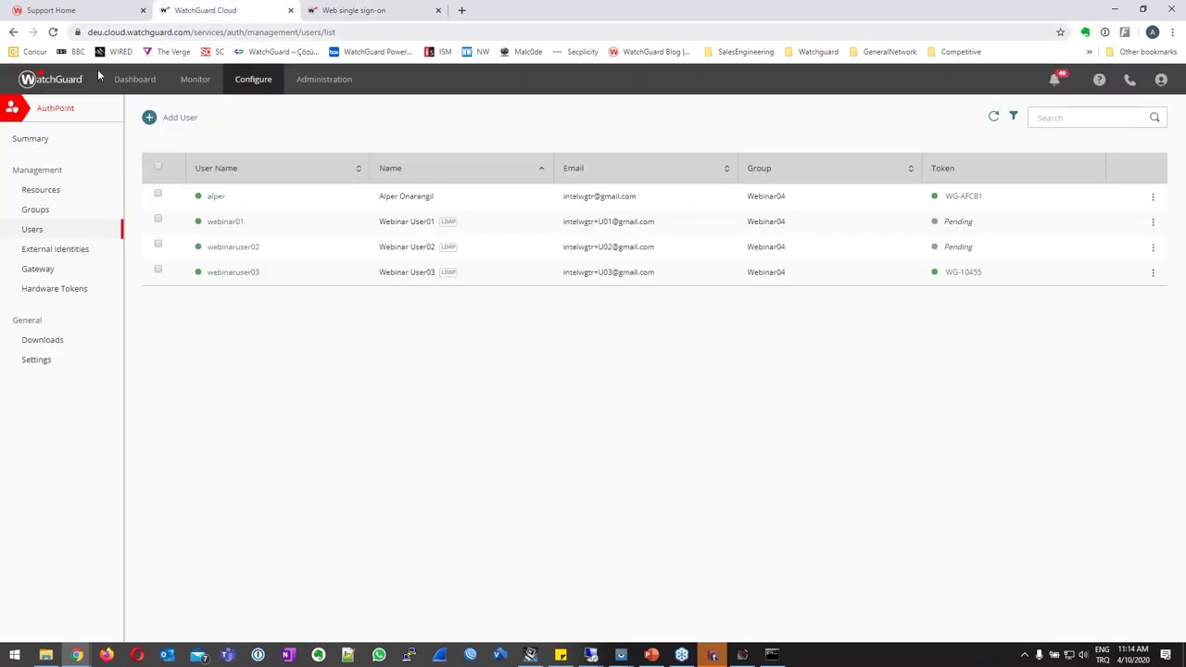
key("ctrl+Tab")
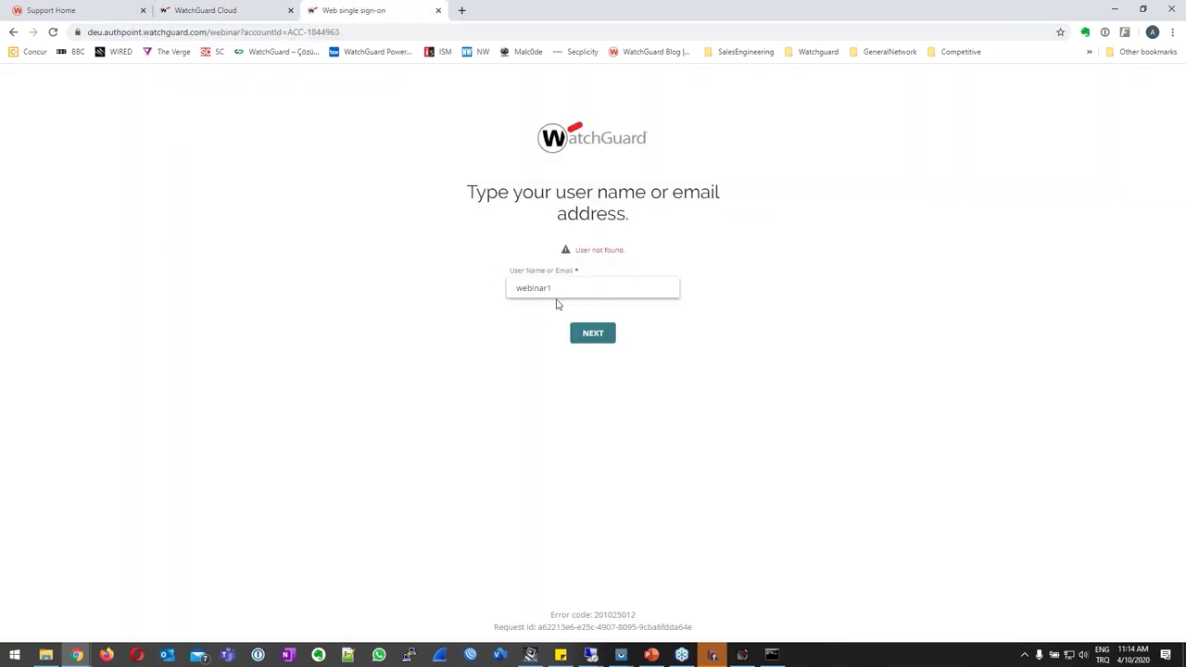
key("BackSpace")
type("01")
left_click(574, 307)
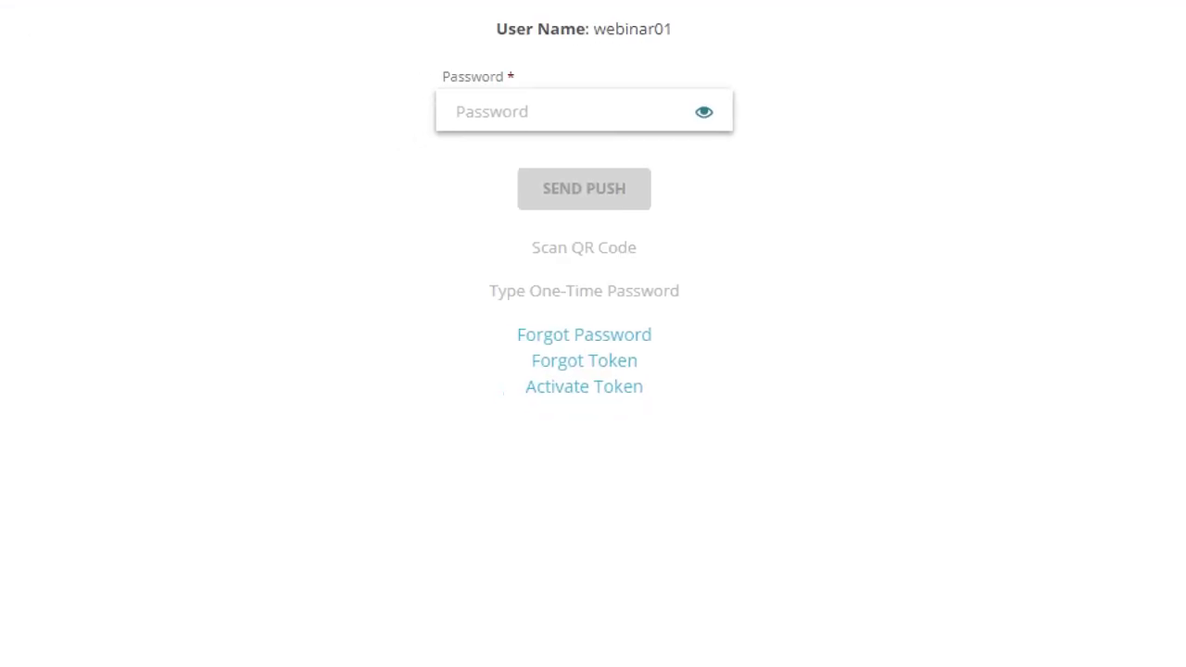
left_click_drag(554, 398, 641, 414)
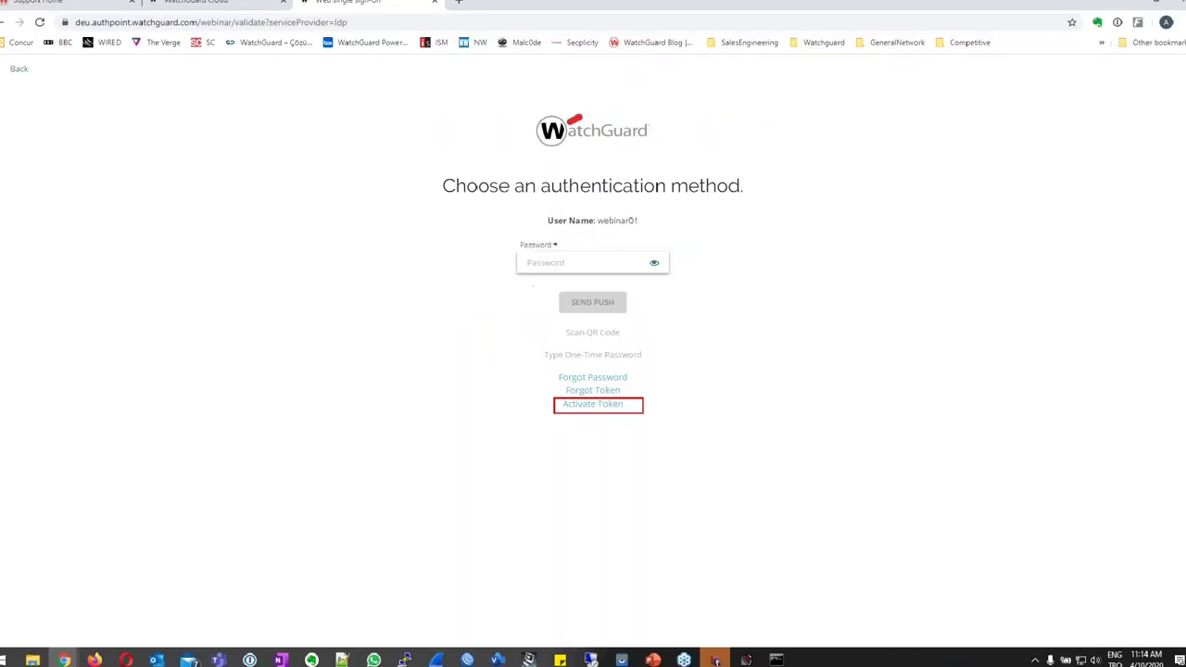
left_click(583, 387)
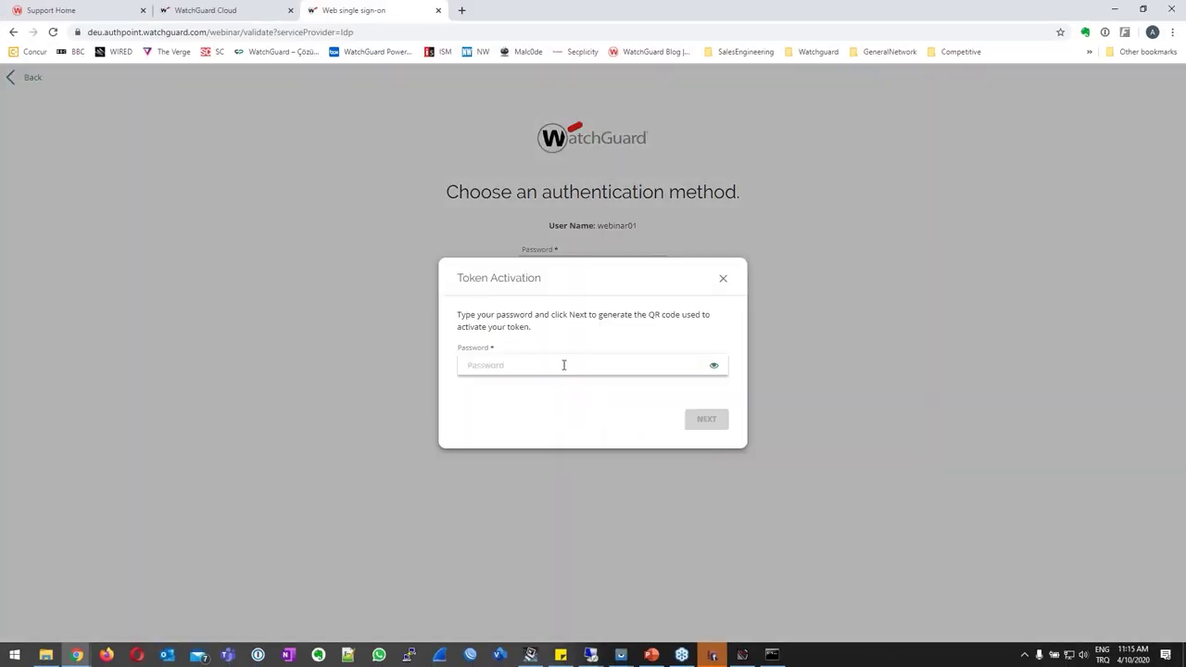
Enter webinar01's password to generate the QR code and dismiss the 1Password unlock prompt.
type("*")
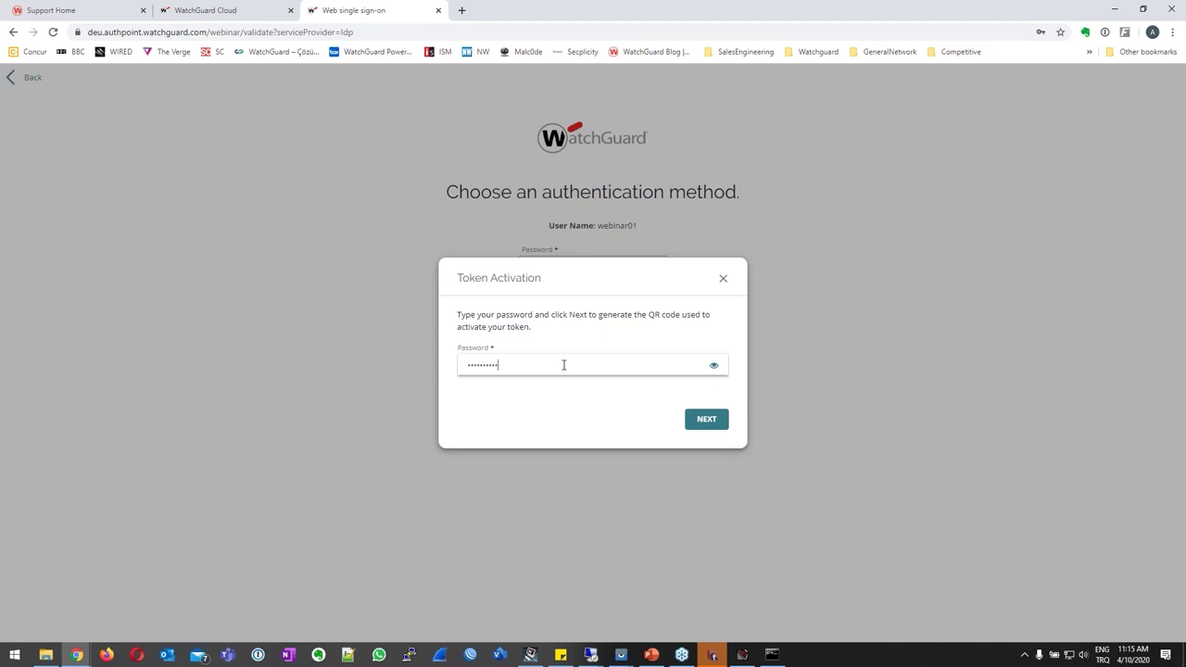
left_click(704, 422)
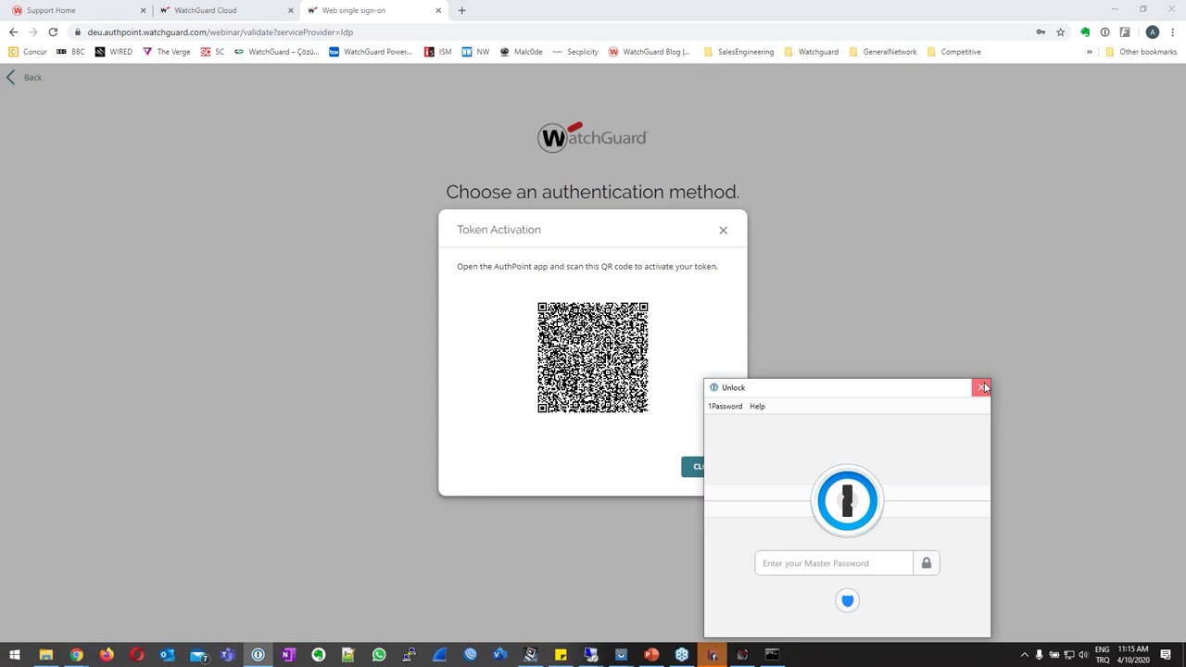
left_click(983, 388)
Scan the QR code in the mirrored AuthPoint app, rename token WG-20280 to Webinar01, and save.
mouse_move(621, 654)
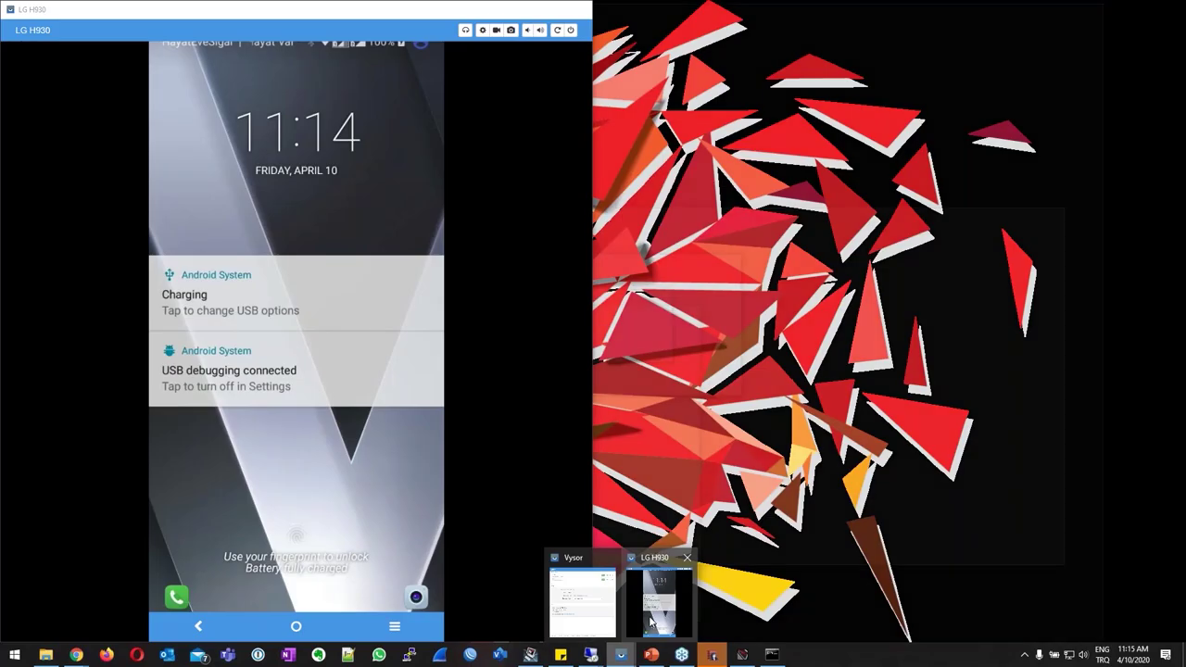
left_click(652, 625)
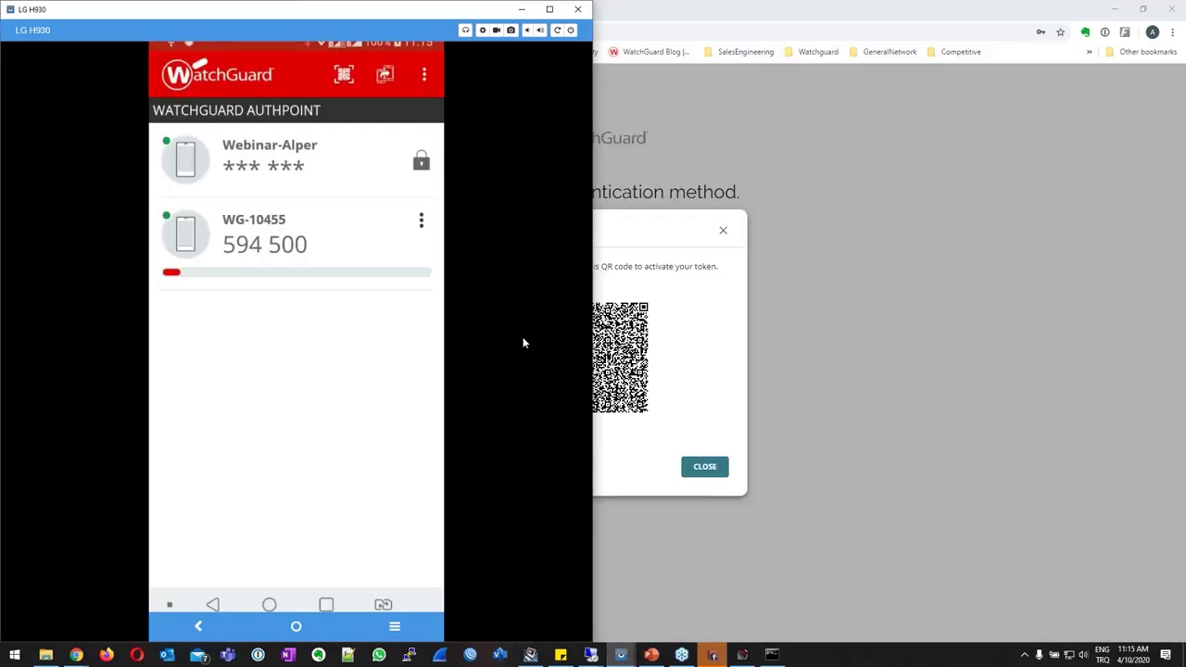
left_click(343, 74)
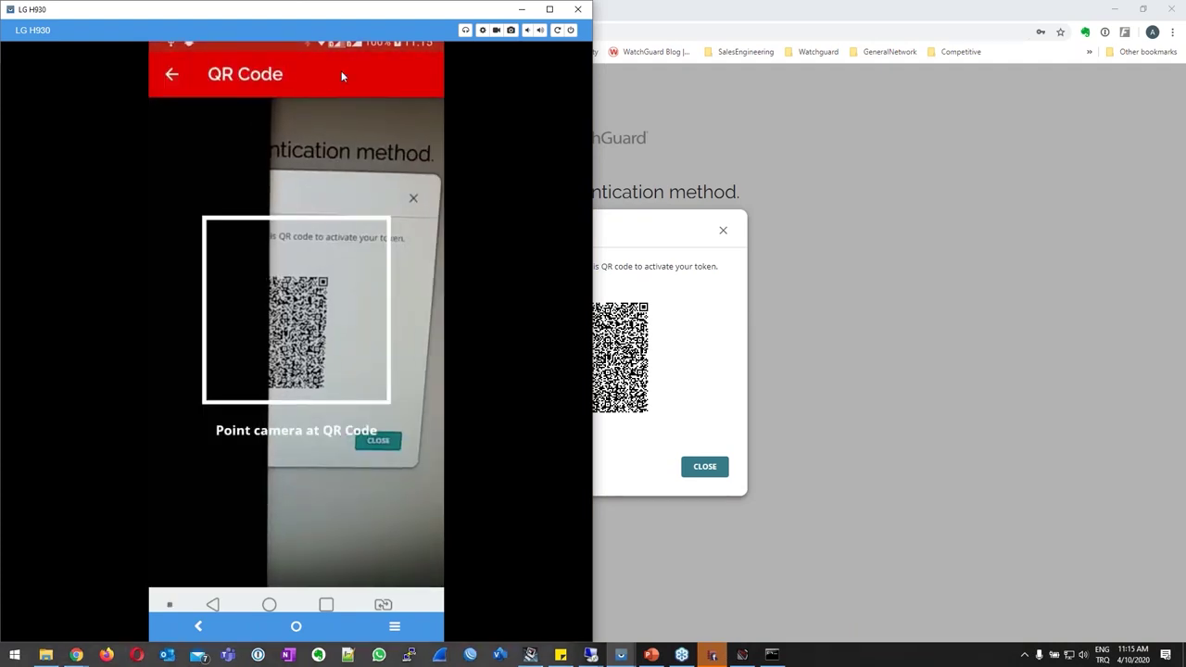
left_click_drag(398, 28, 314, 27)
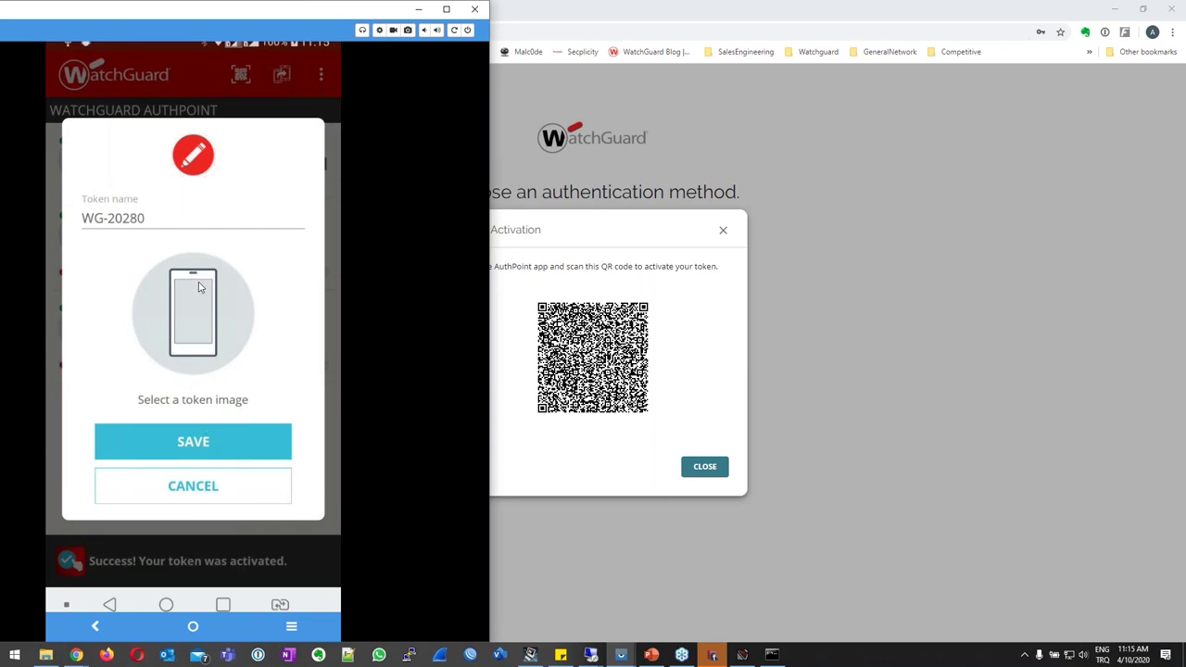
left_click(167, 228)
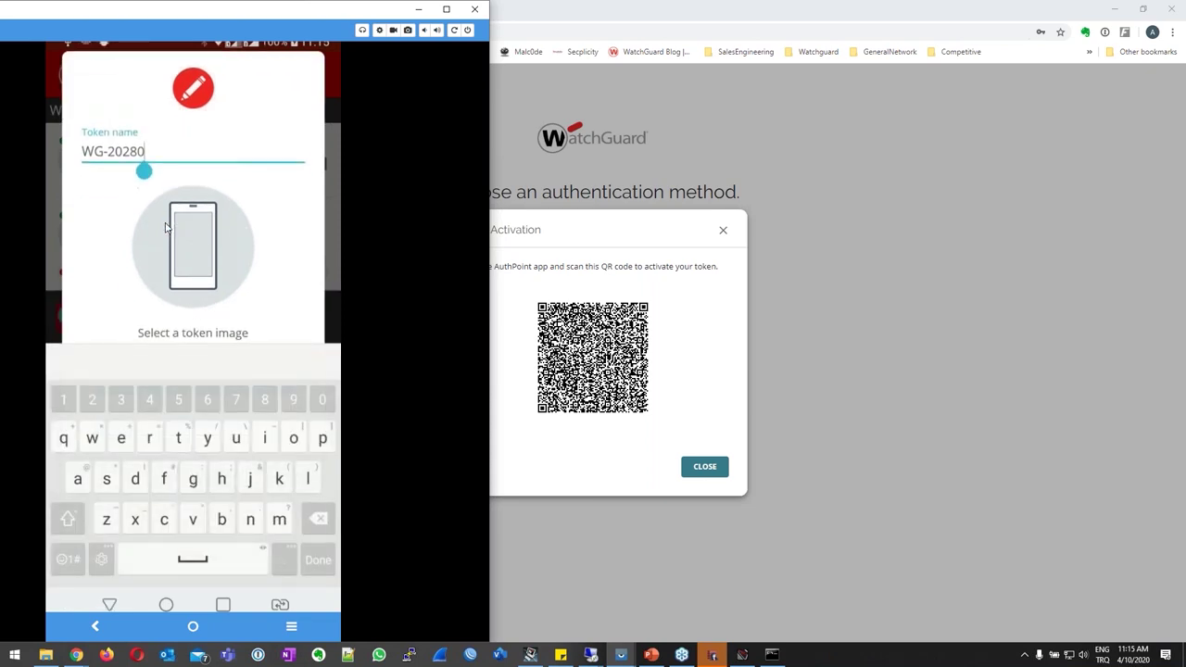
key("BackSpace")
key("BackSpace")
key("BackSpace")
key("BackSpace")
key("BackSpace")
key("BackSpace")
key("BackSpace")
key("BackSpace")
type("Webinar01")
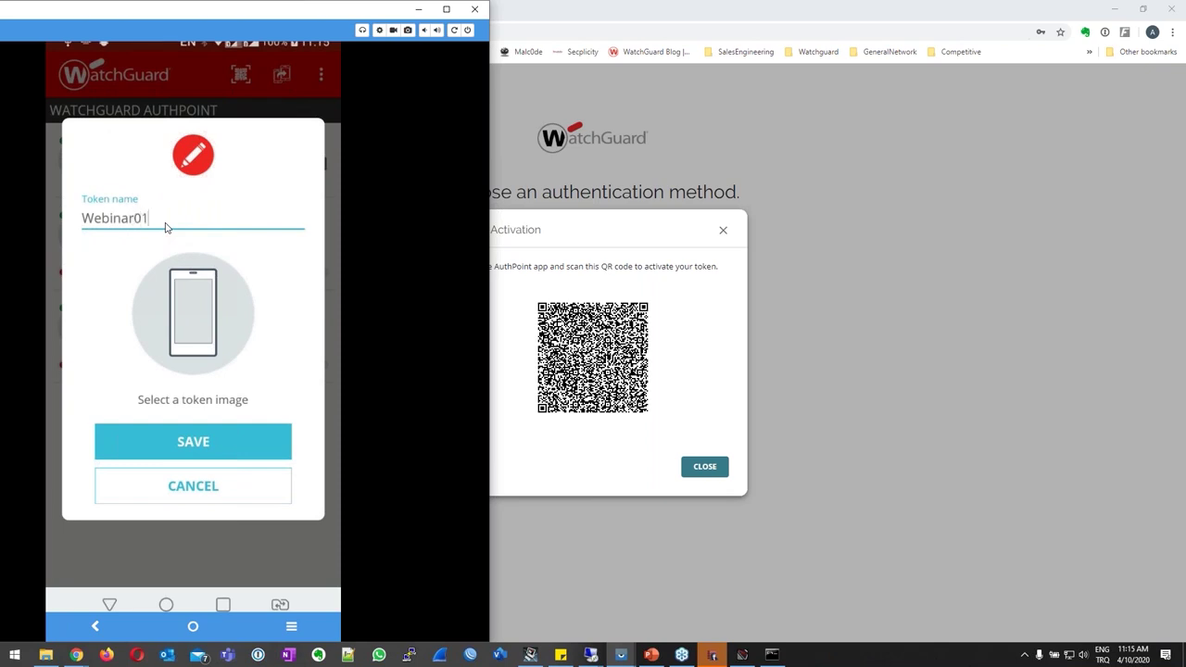
left_click(201, 455)
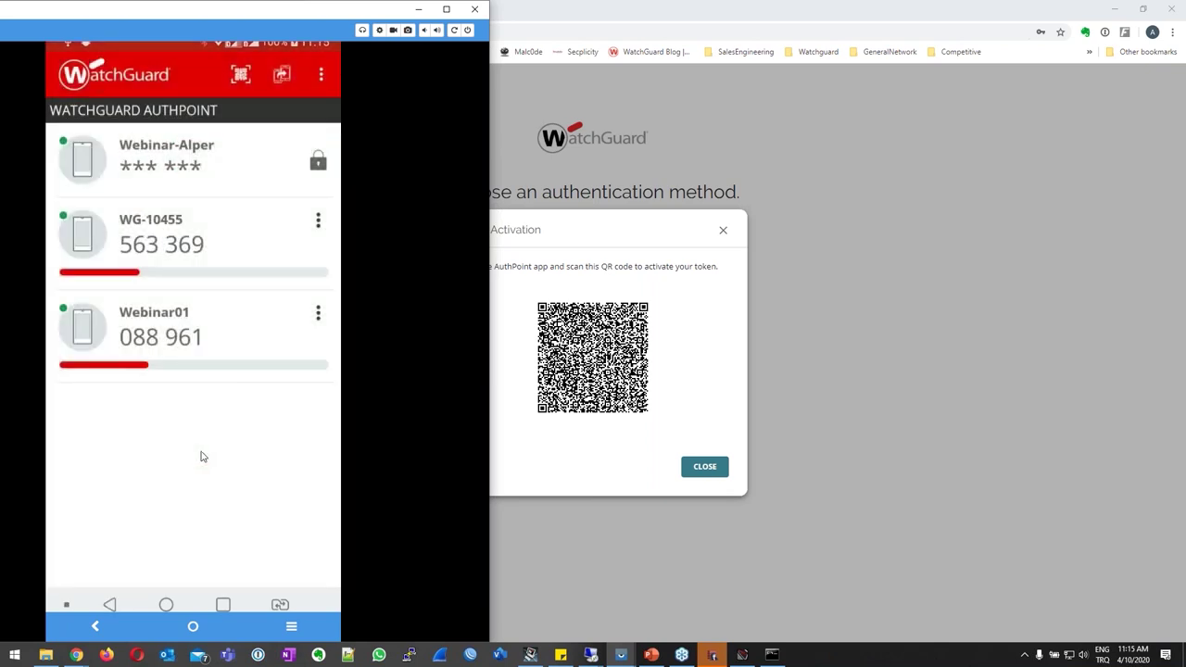
left_click(697, 469)
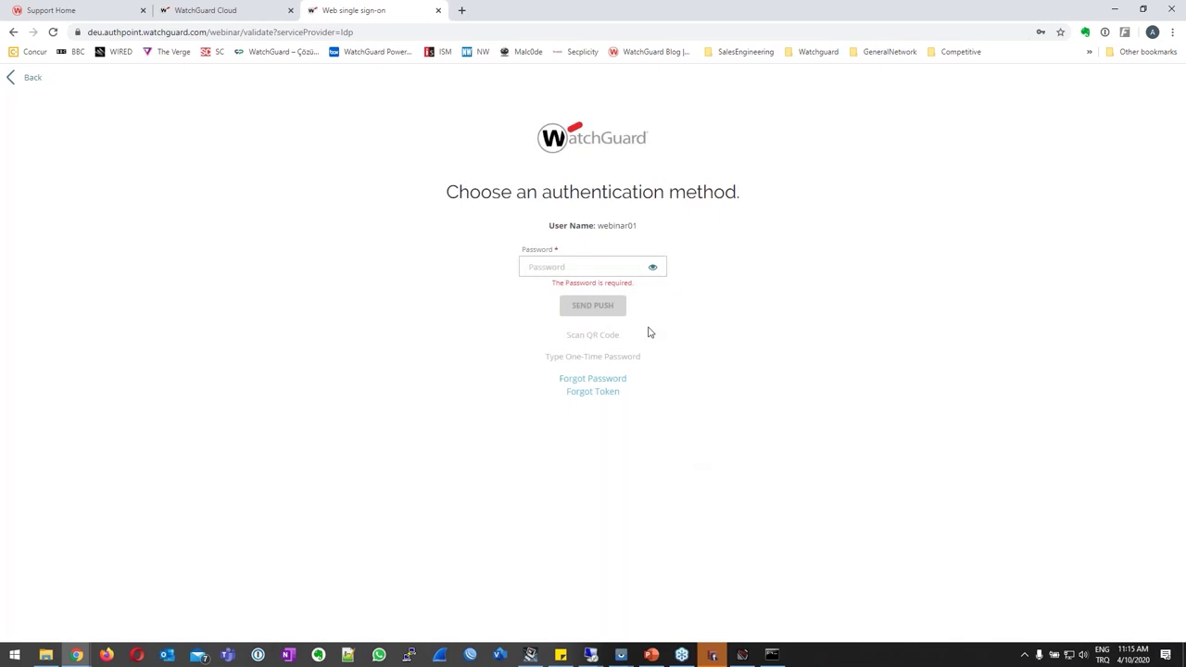
Enter webinar01's password, send a push, and approve it on the mirrored phone.
left_click(580, 265)
type("•")
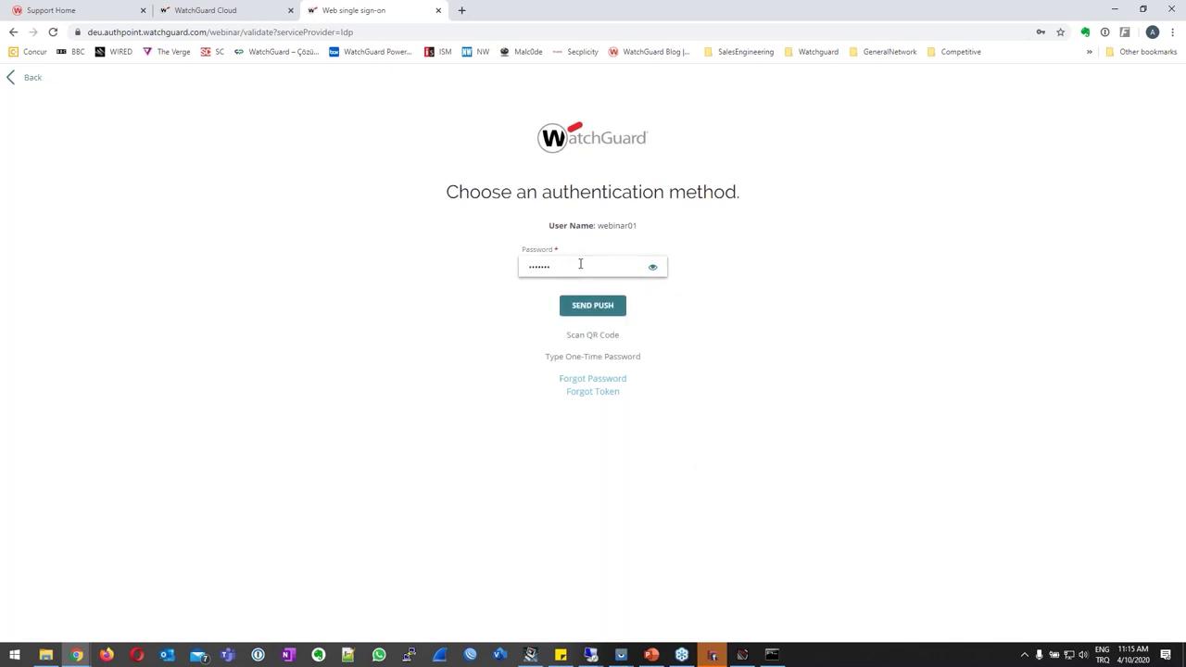
key("BackSpace")
type("•")
left_click(607, 314)
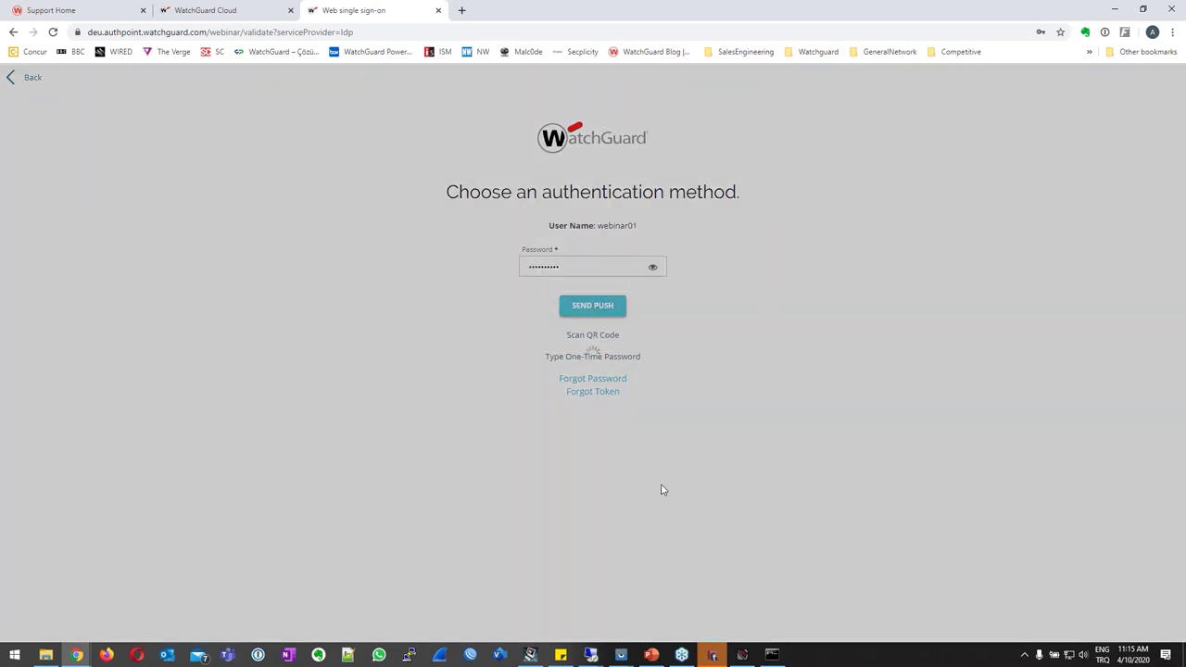
mouse_move(626, 656)
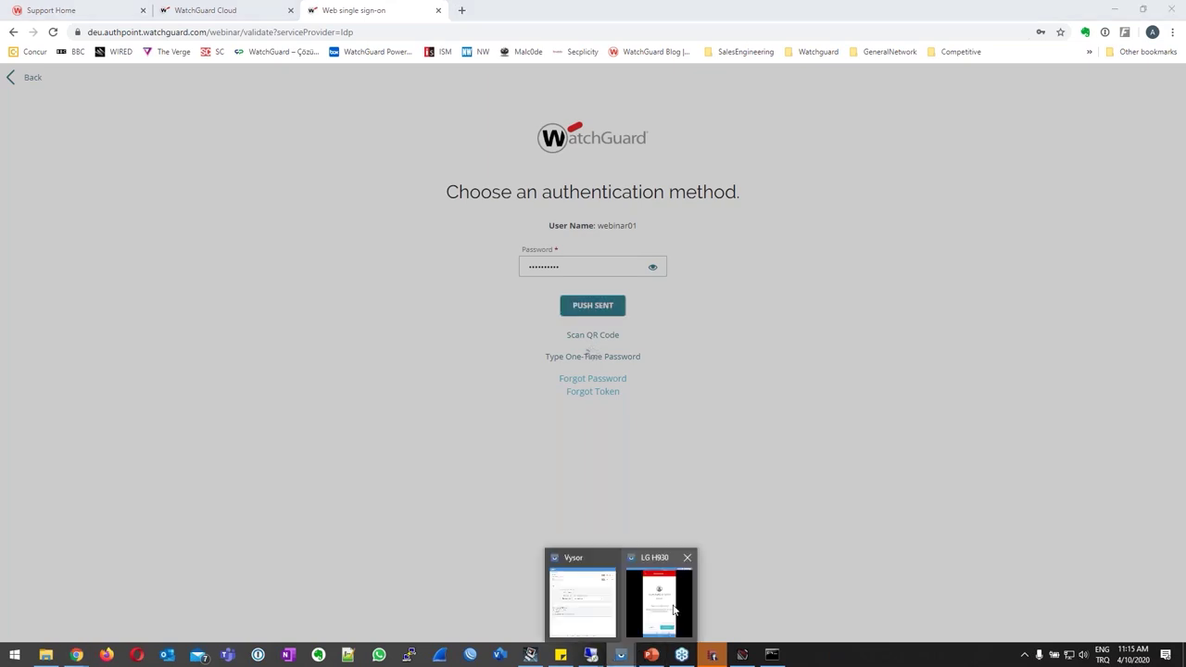
left_click(659, 593)
left_click(263, 553)
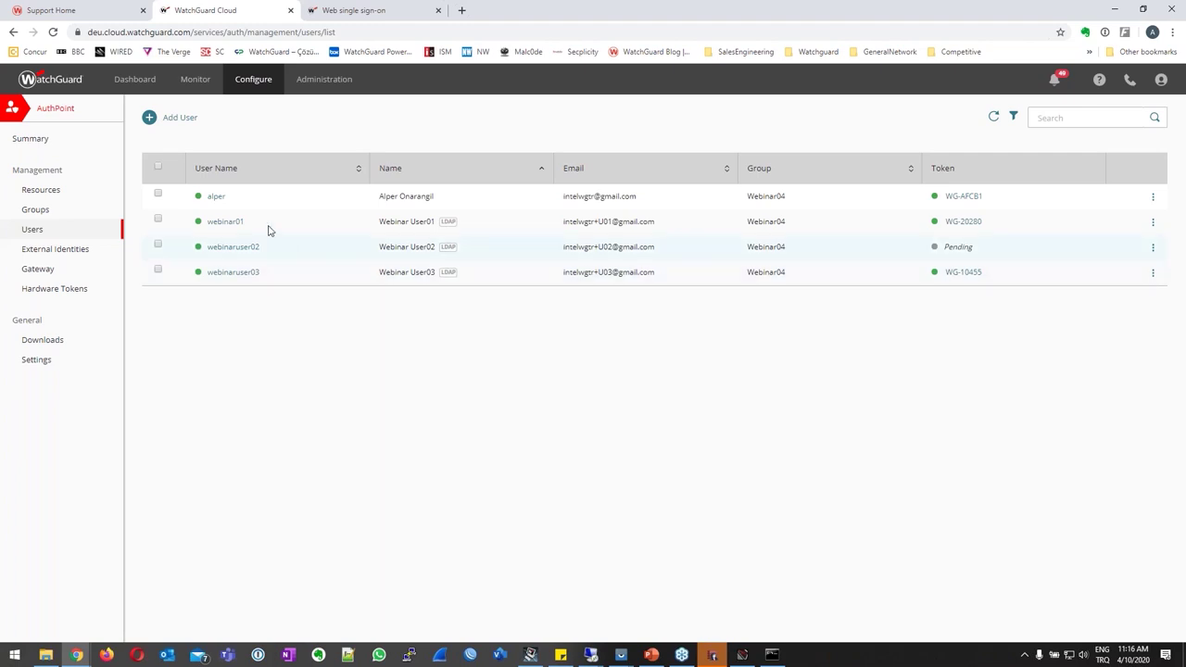
Acknowledge the save and review Setup > Authentication > Users and Groups, showing Webinar04 and alper on RADIUS.
left_click(719, 659)
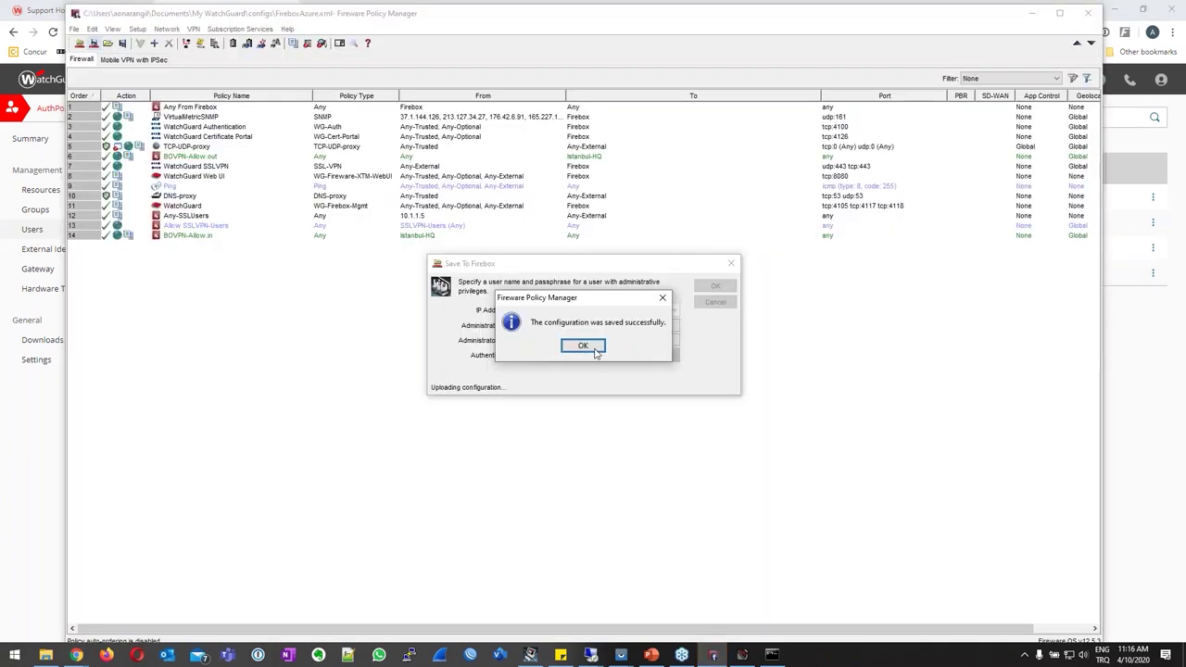
left_click(587, 346)
left_click_drag(405, 13, 442, 329)
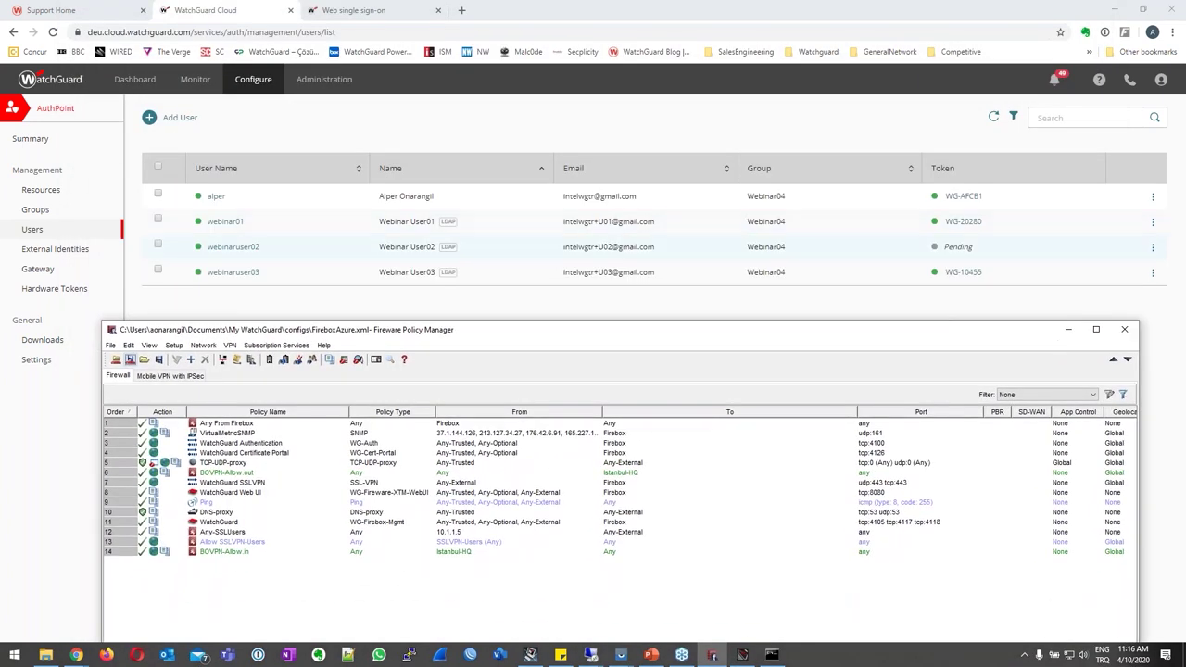
left_click(173, 345)
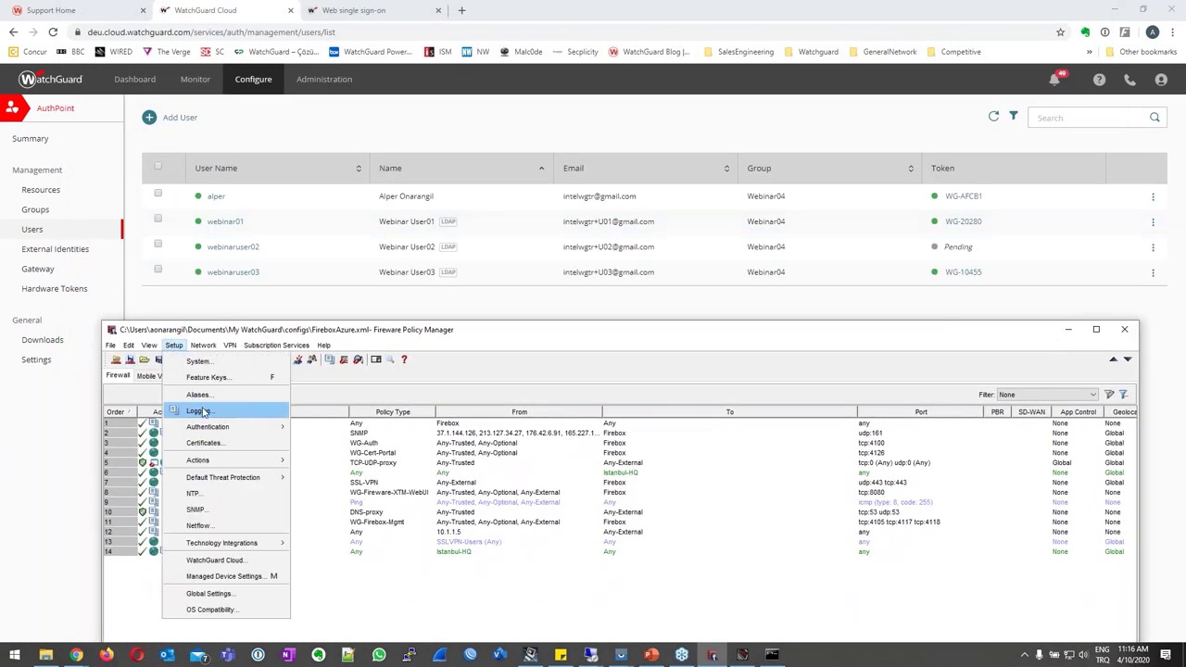
mouse_move(208, 427)
left_click(343, 461)
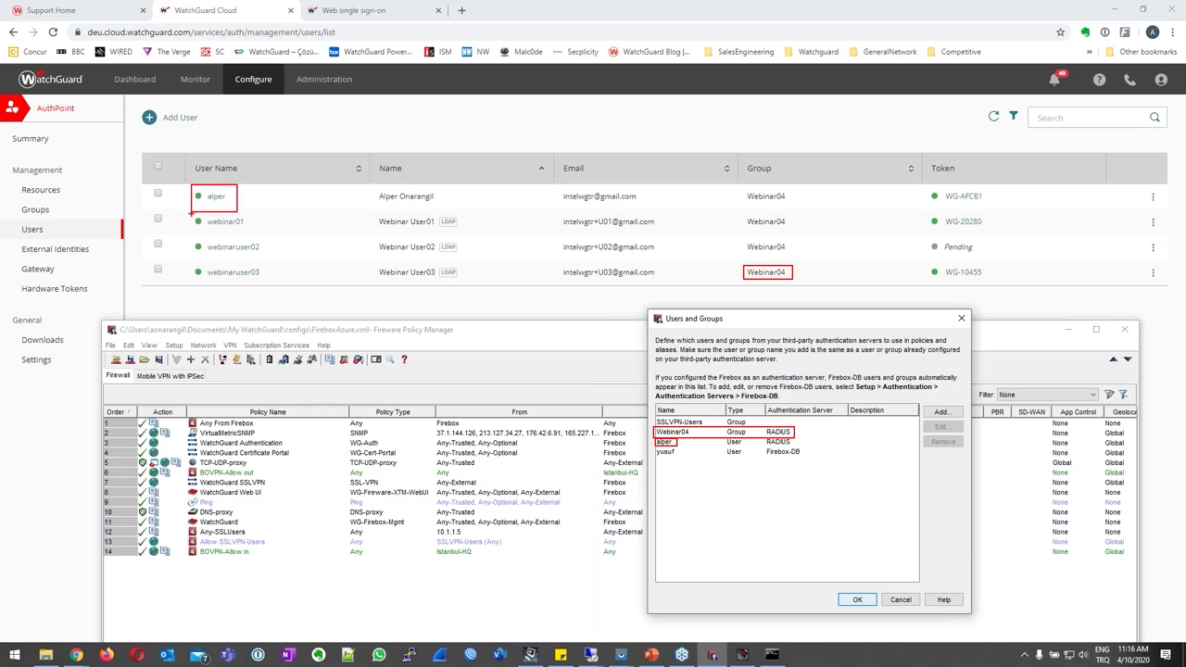
key("Escape")
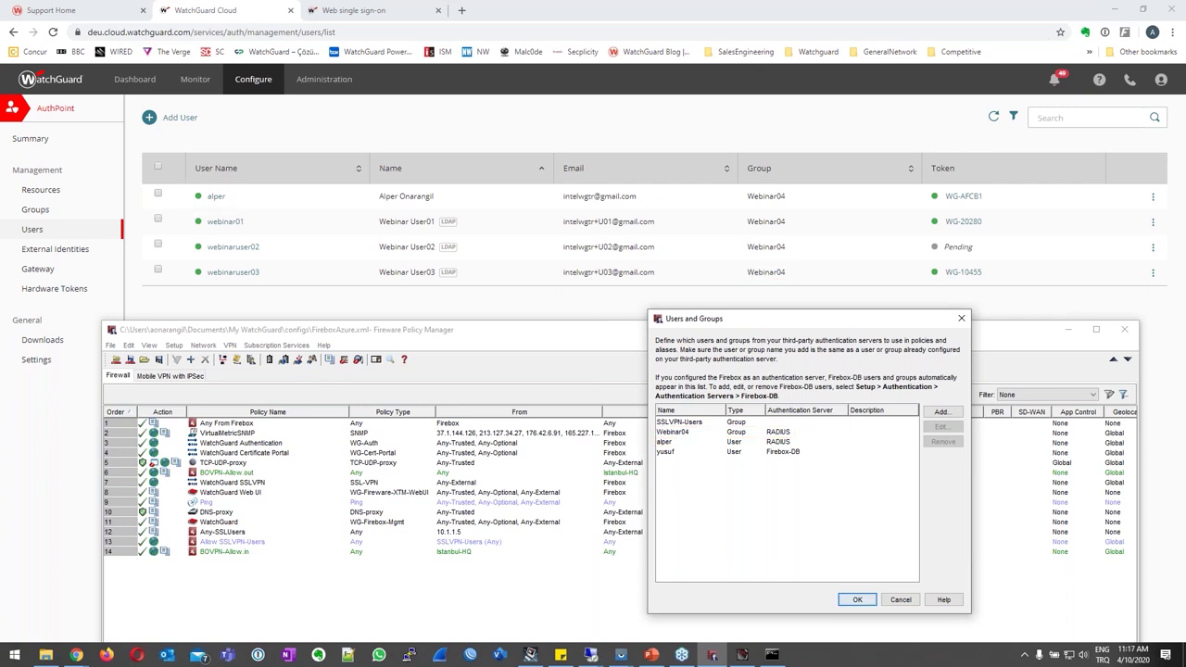
key("Escape")
Open the Mobile VPN with SSL settings at the Authentication tab.
left_click(229, 344)
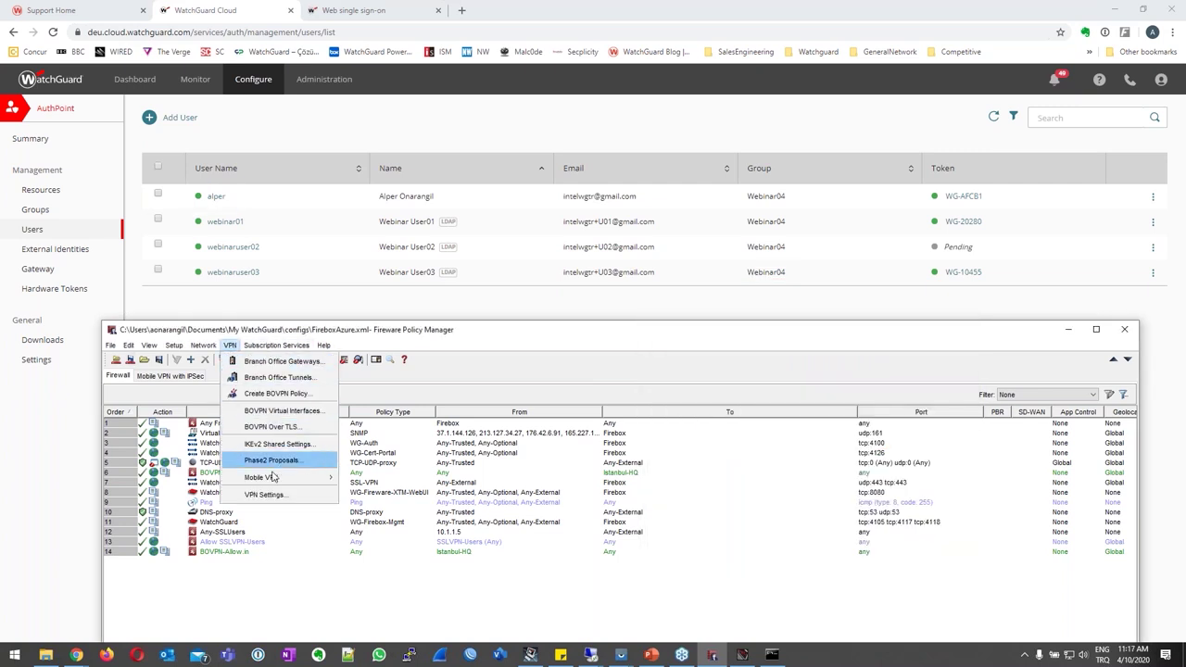
mouse_move(275, 478)
left_click(378, 519)
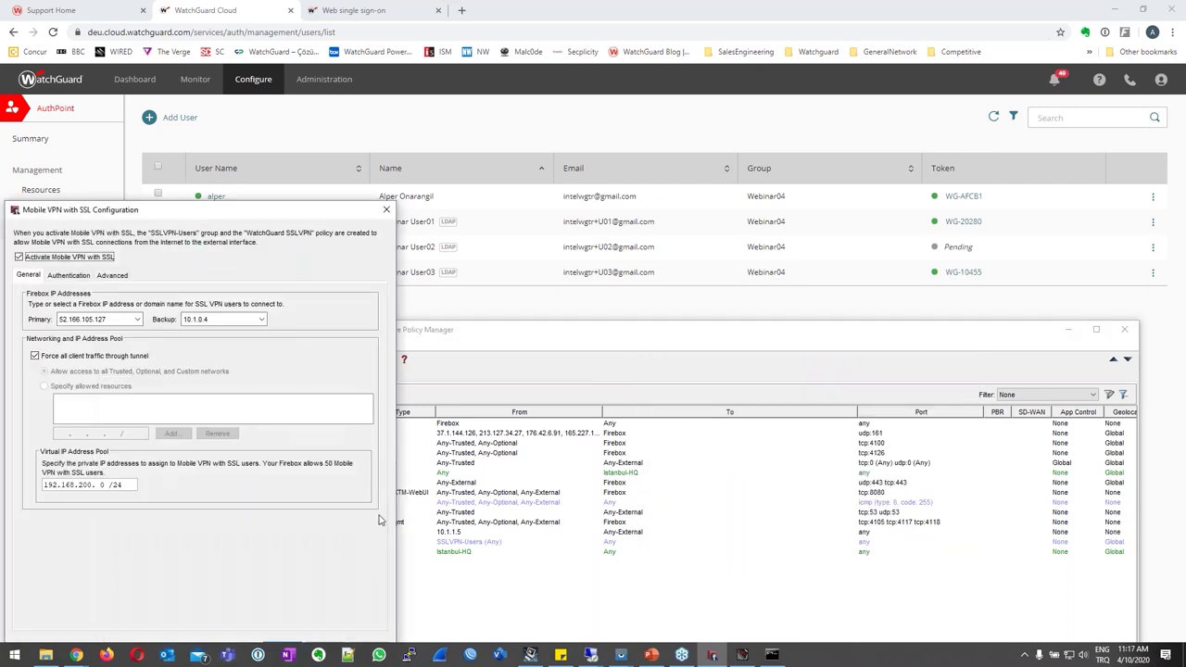
left_click_drag(213, 58, 675, 137)
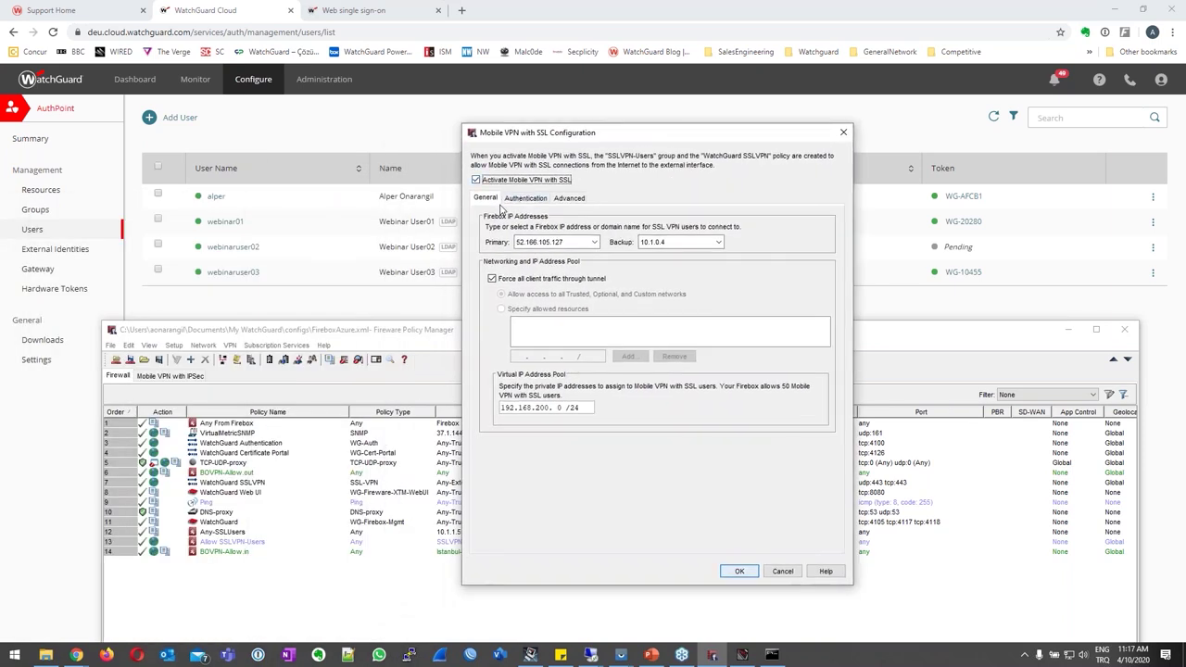
left_click(521, 198)
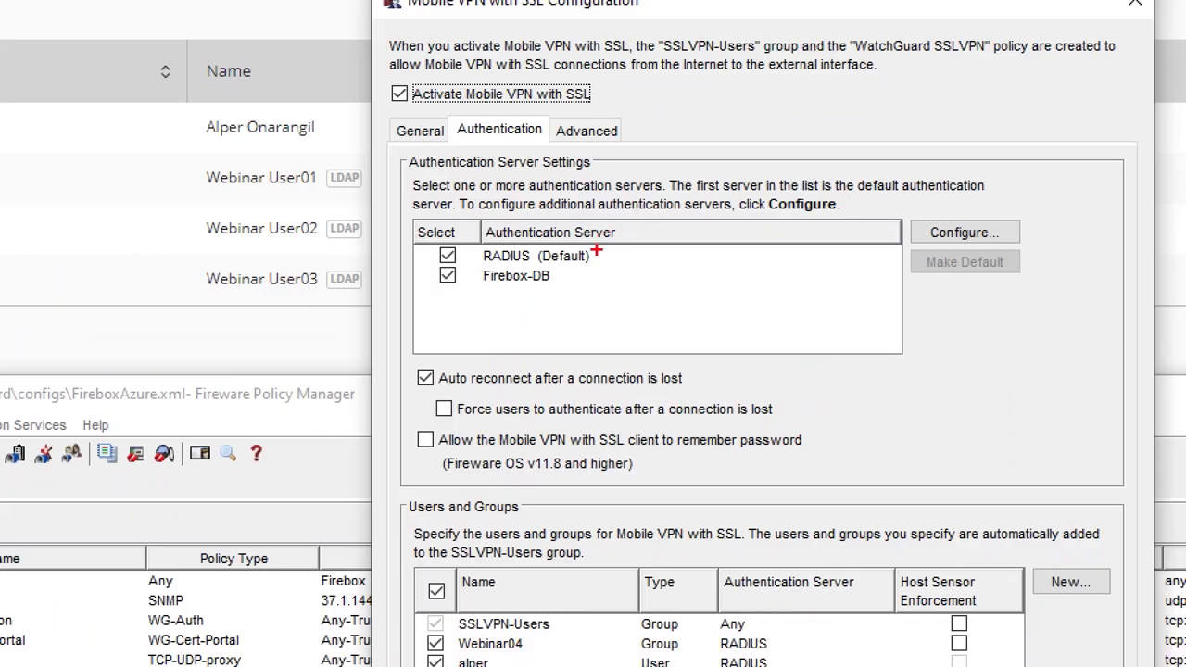
left_click_drag(555, 256, 574, 267)
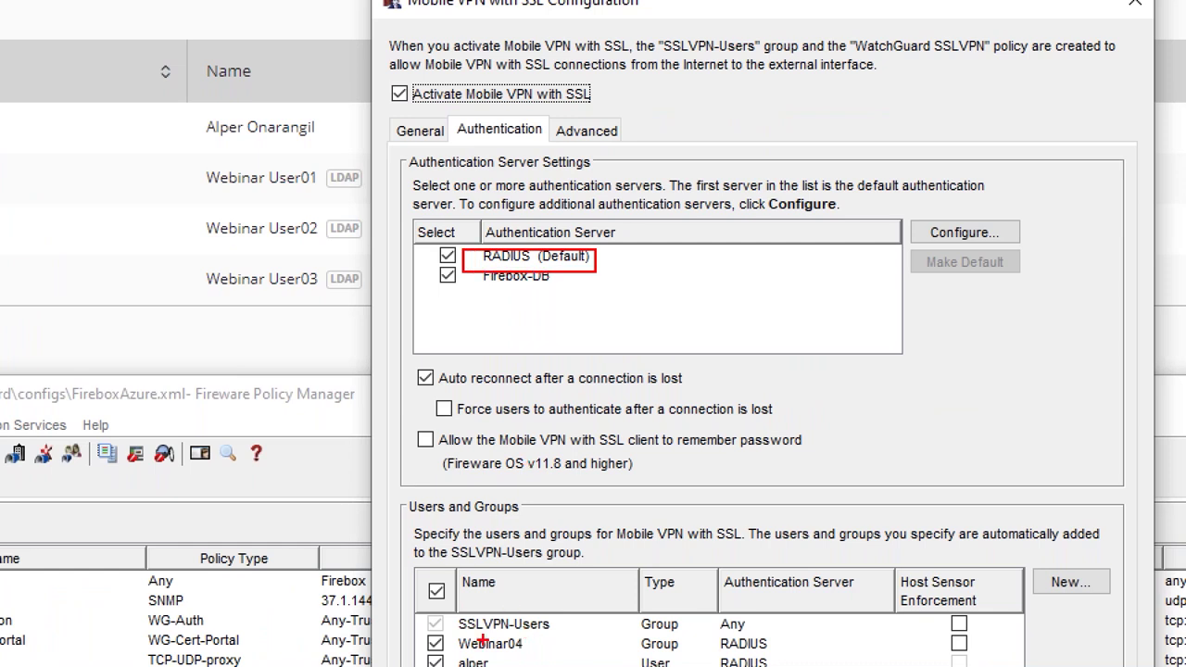
mouse_move(458, 629)
left_mouse_down()
mouse_move(459, 652)
mouse_move(809, 662)
mouse_move(799, 659)
left_mouse_up()
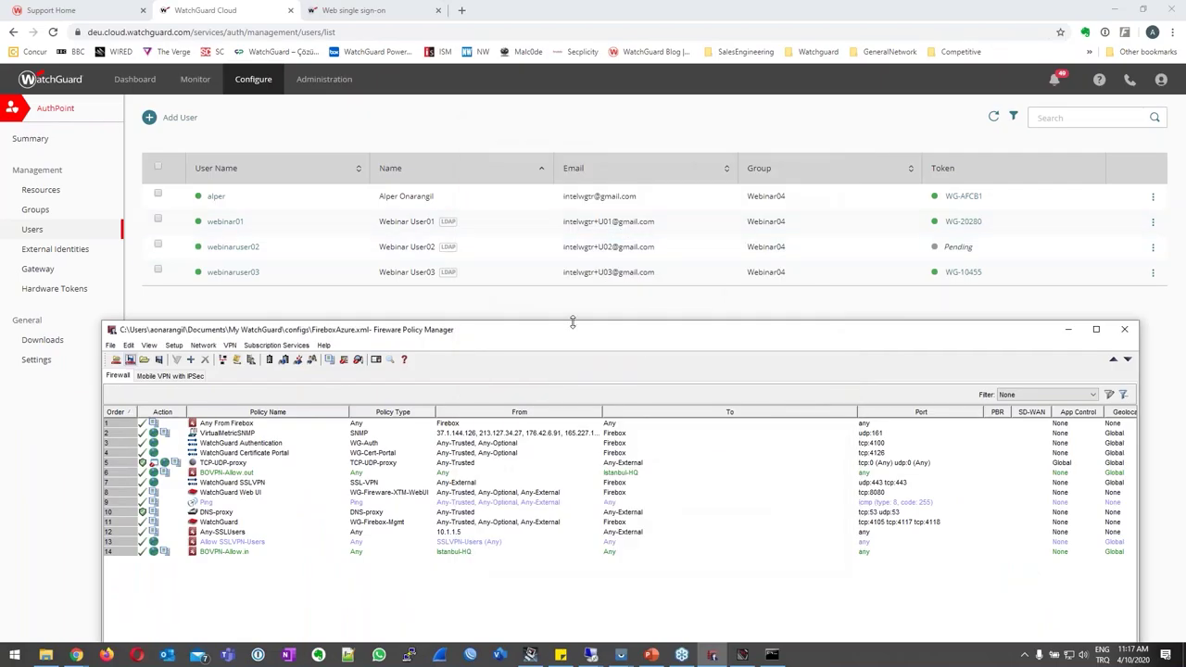
left_click_drag(567, 290, 549, 77)
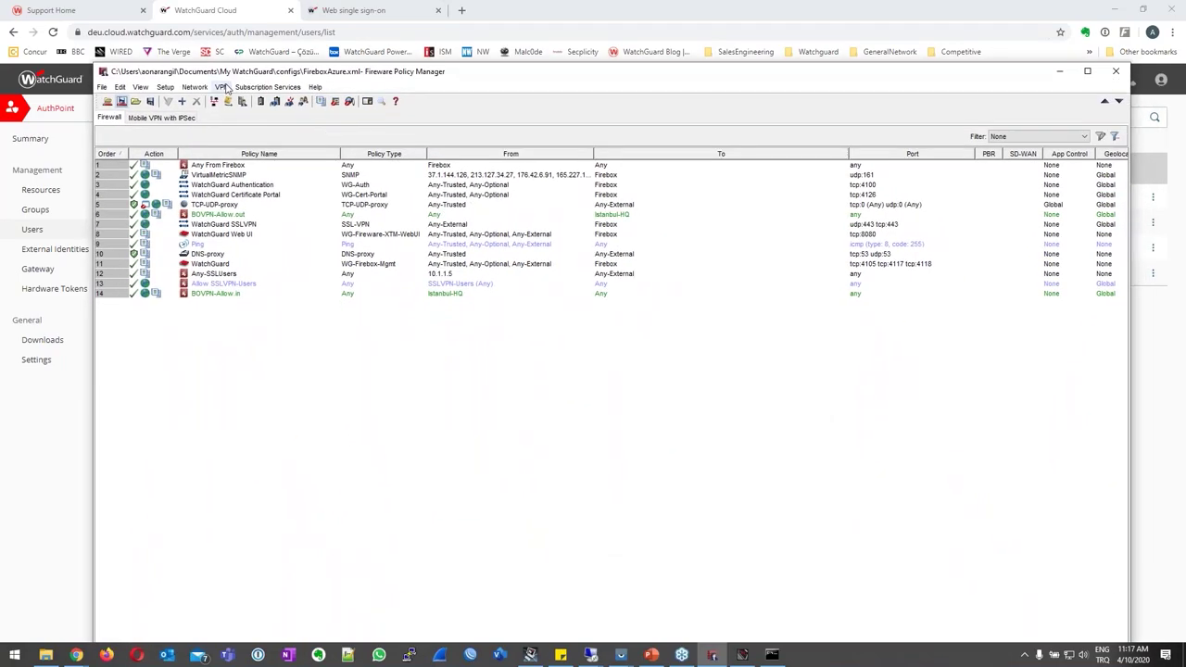
left_click(222, 87)
mouse_move(310, 222)
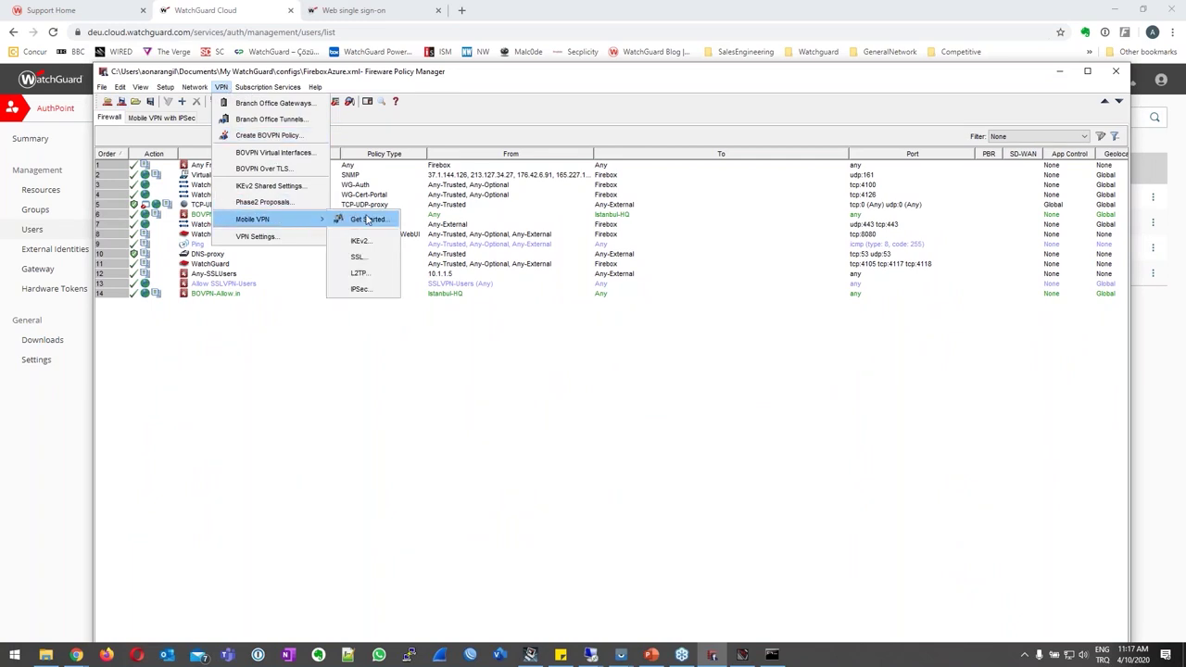
left_click(363, 258)
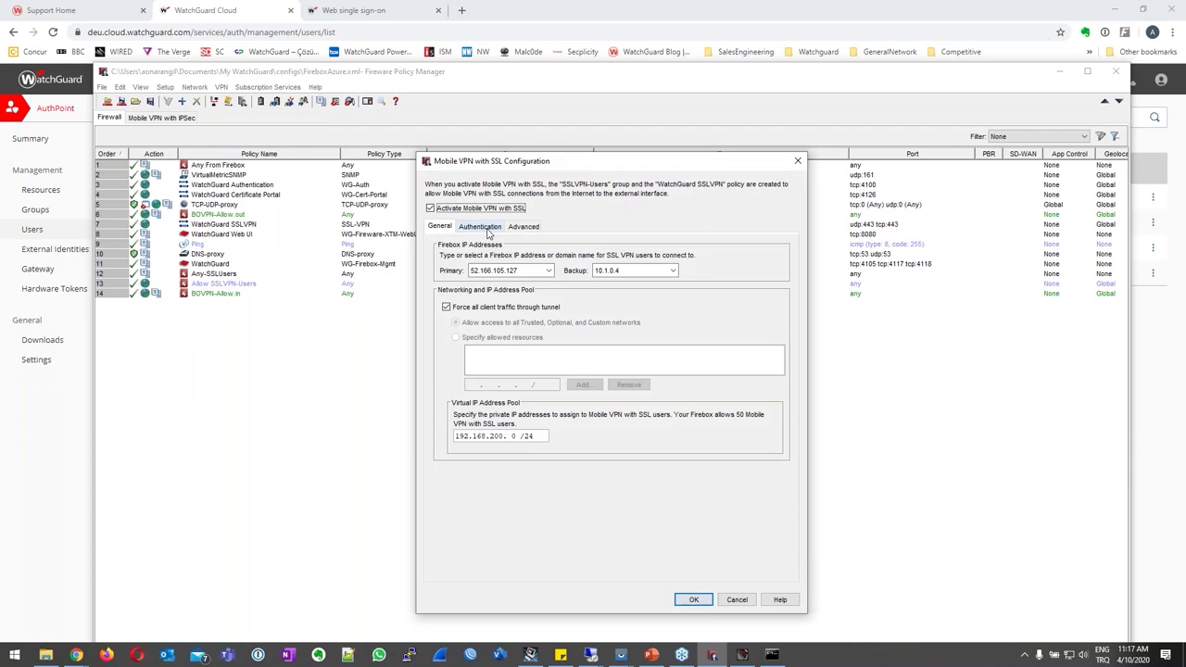
left_click(481, 226)
Uncheck group Webinar04, add webinar01 as an external RADIUS user, and apply the SSL settings.
left_click(762, 453)
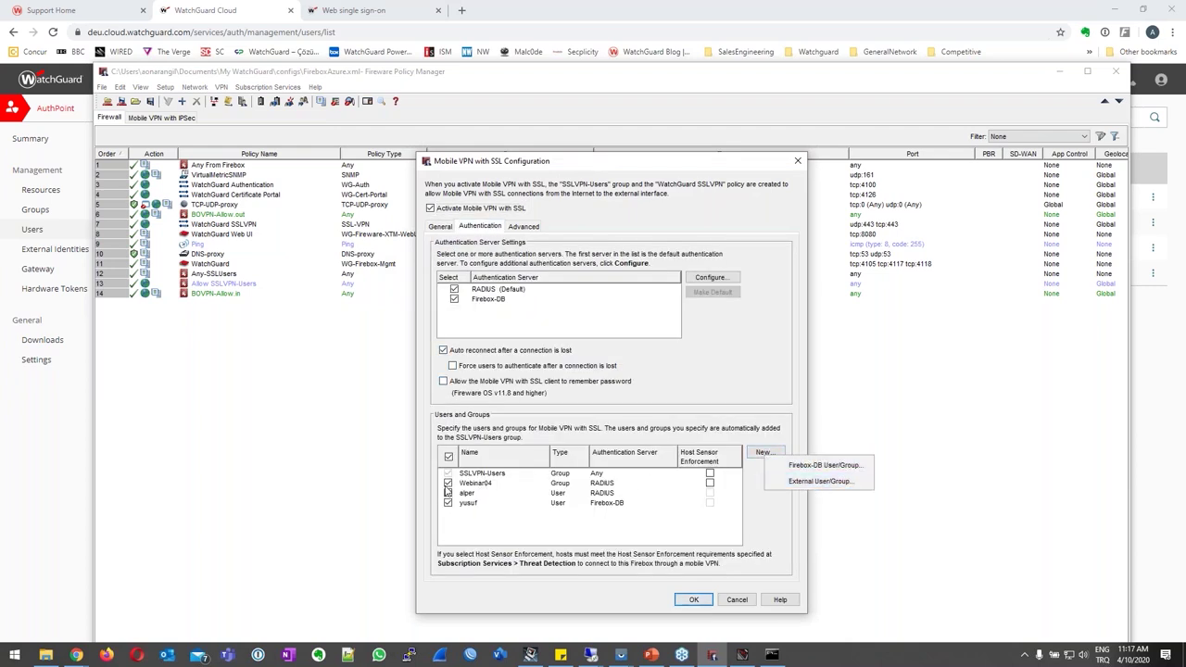
left_click(449, 489)
left_click(449, 483)
left_click(758, 455)
left_click(762, 408)
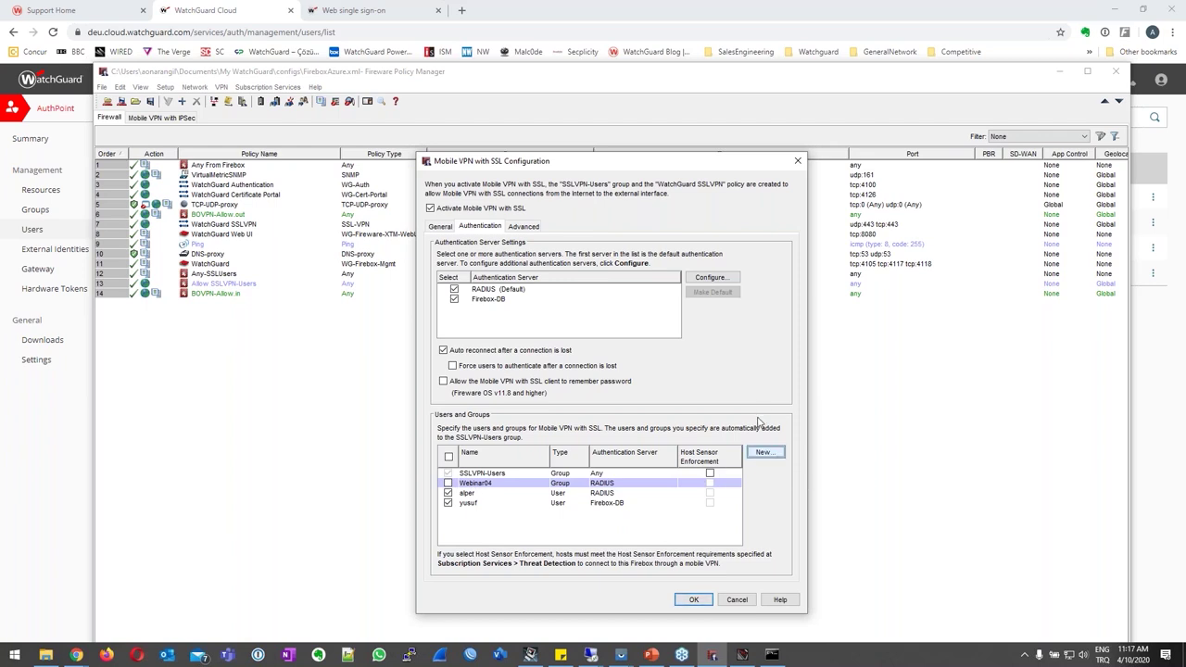
left_click(760, 455)
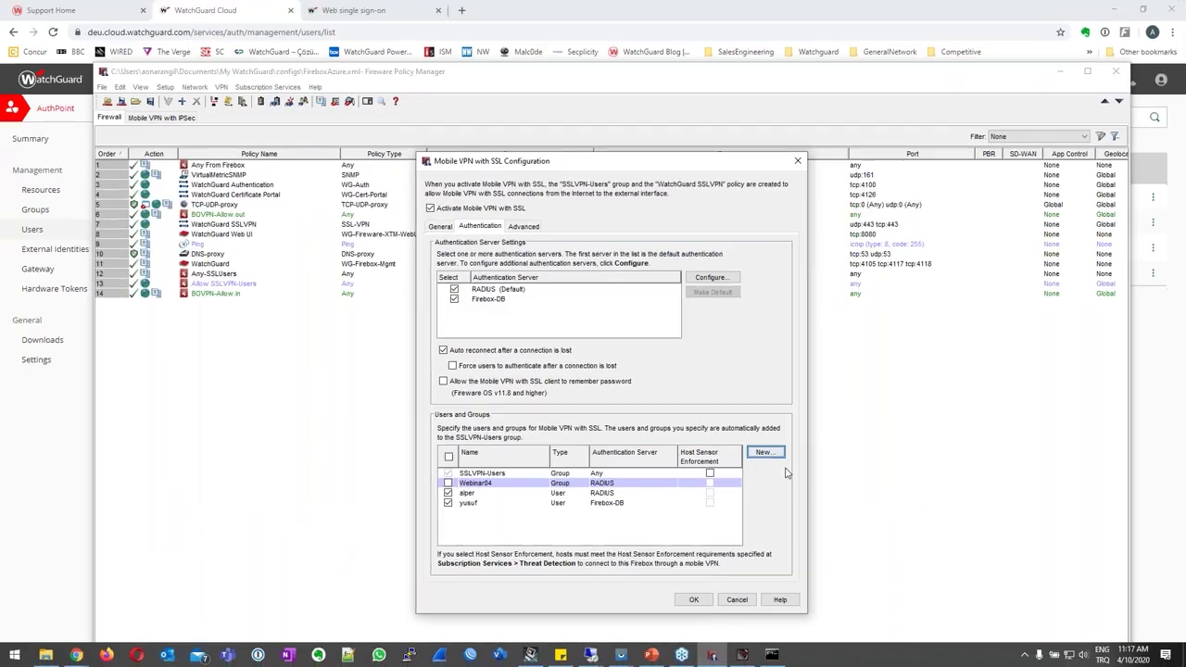
left_click(751, 441)
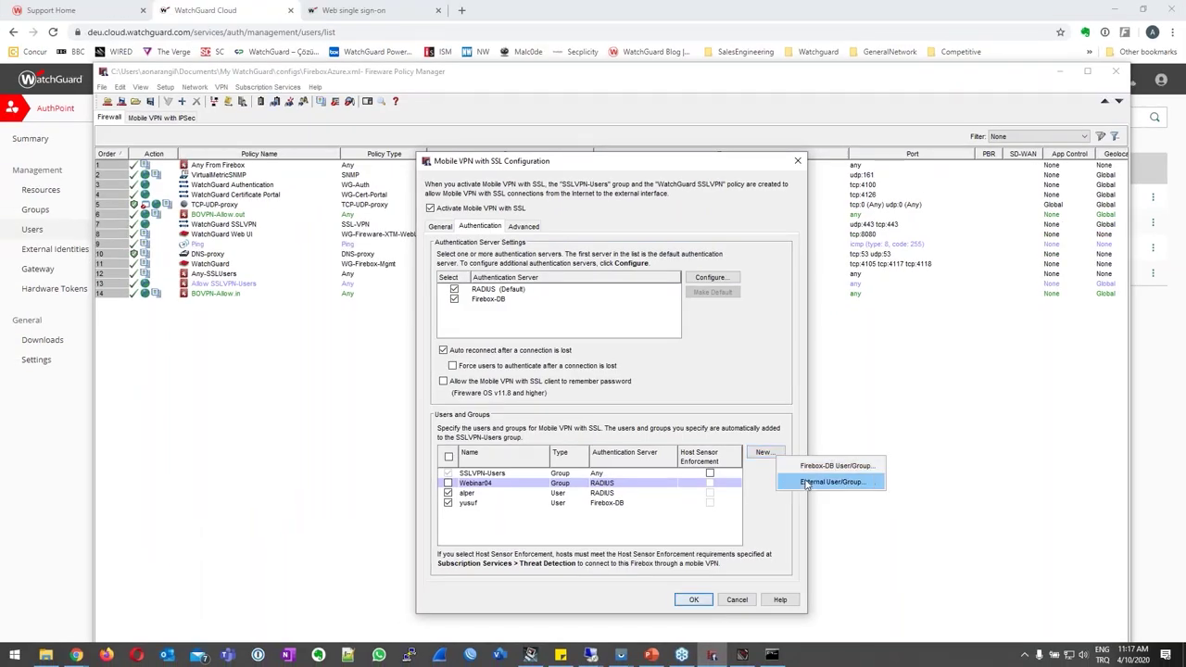
left_click(805, 482)
type("webinar01")
key("Tab")
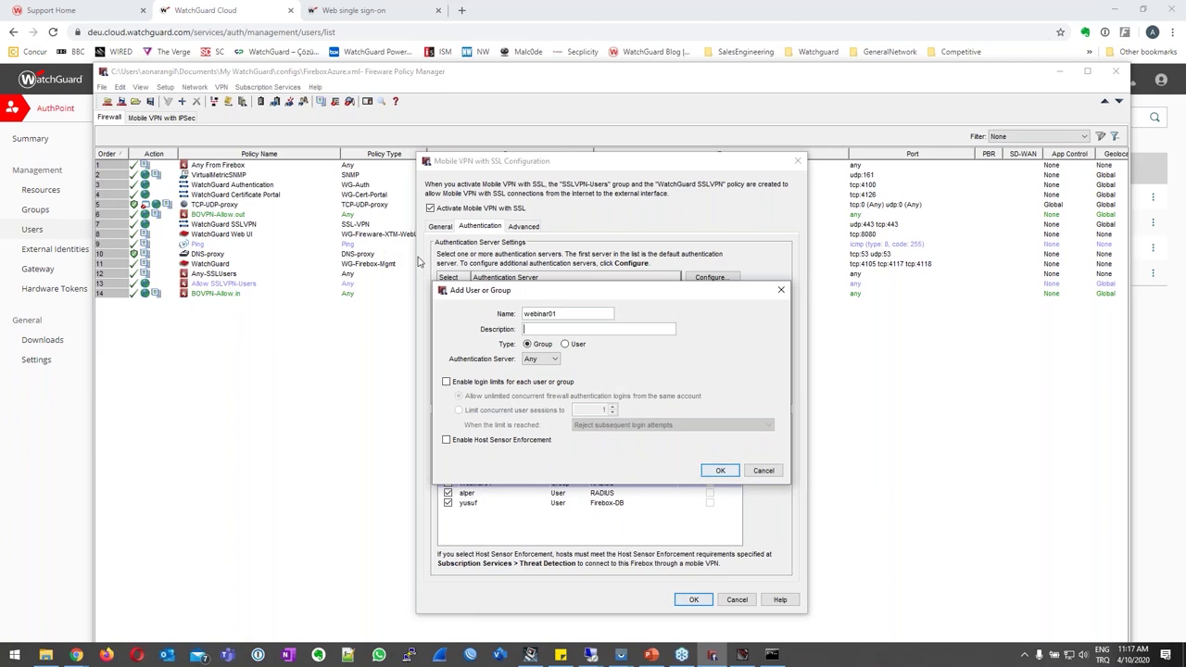
left_click(564, 344)
left_click(542, 359)
left_click(537, 379)
left_click(719, 470)
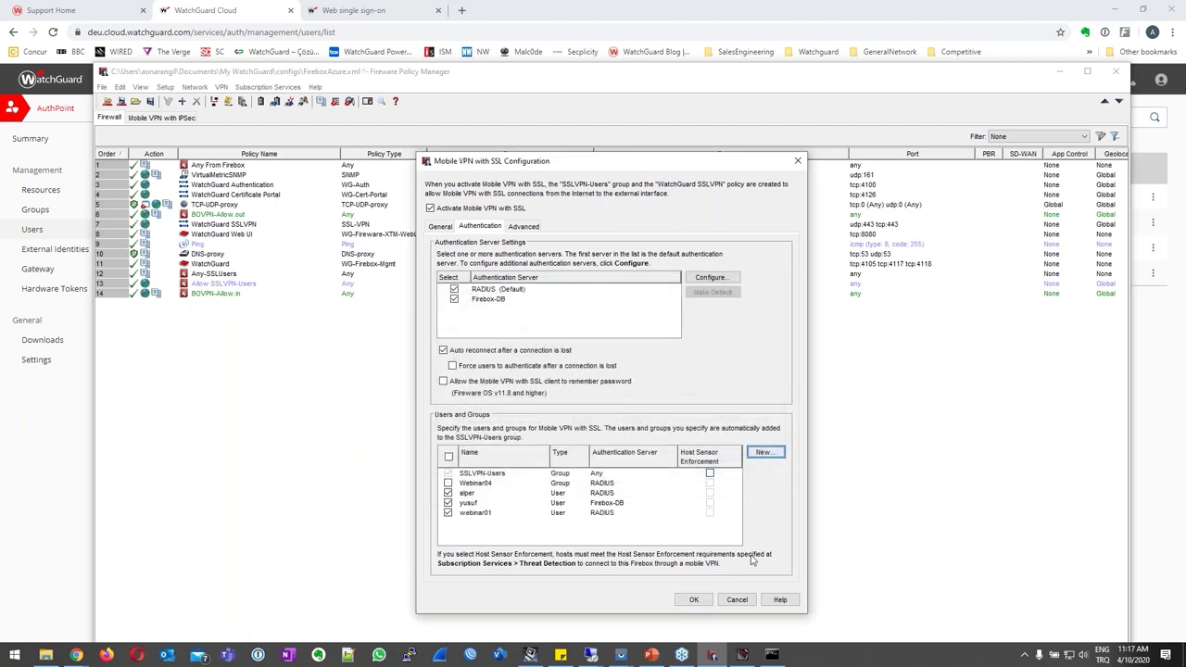
left_click(693, 600)
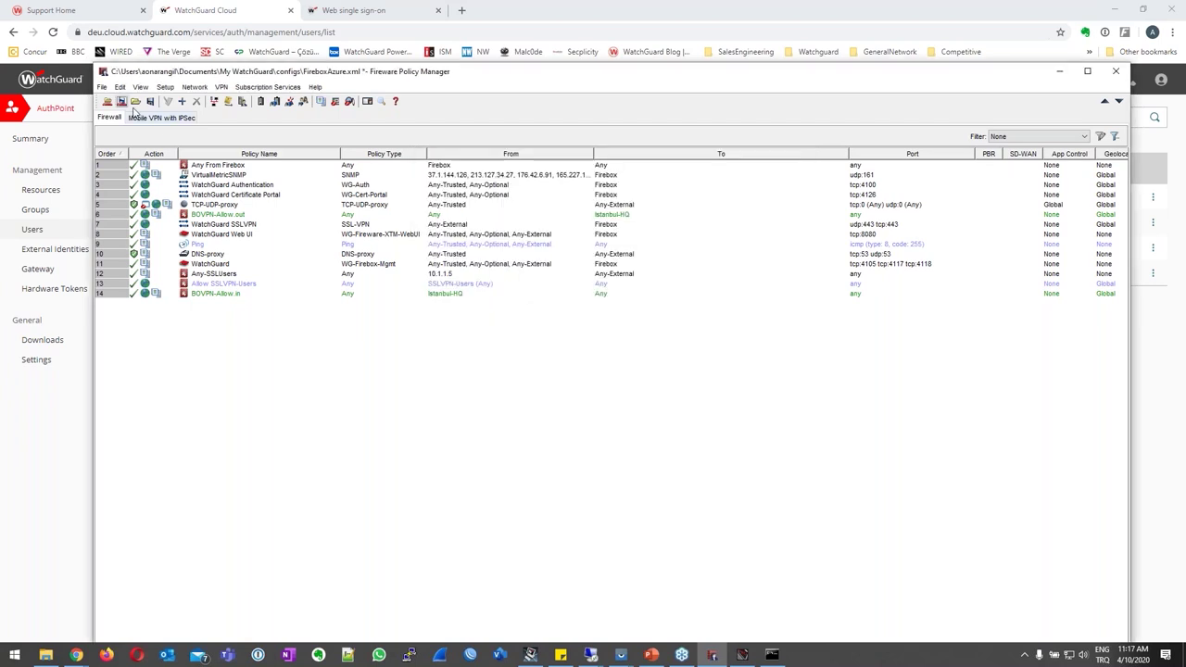
Save the configuration to the Firebox, entering the admin passphrase.
left_click(121, 101)
type("************")
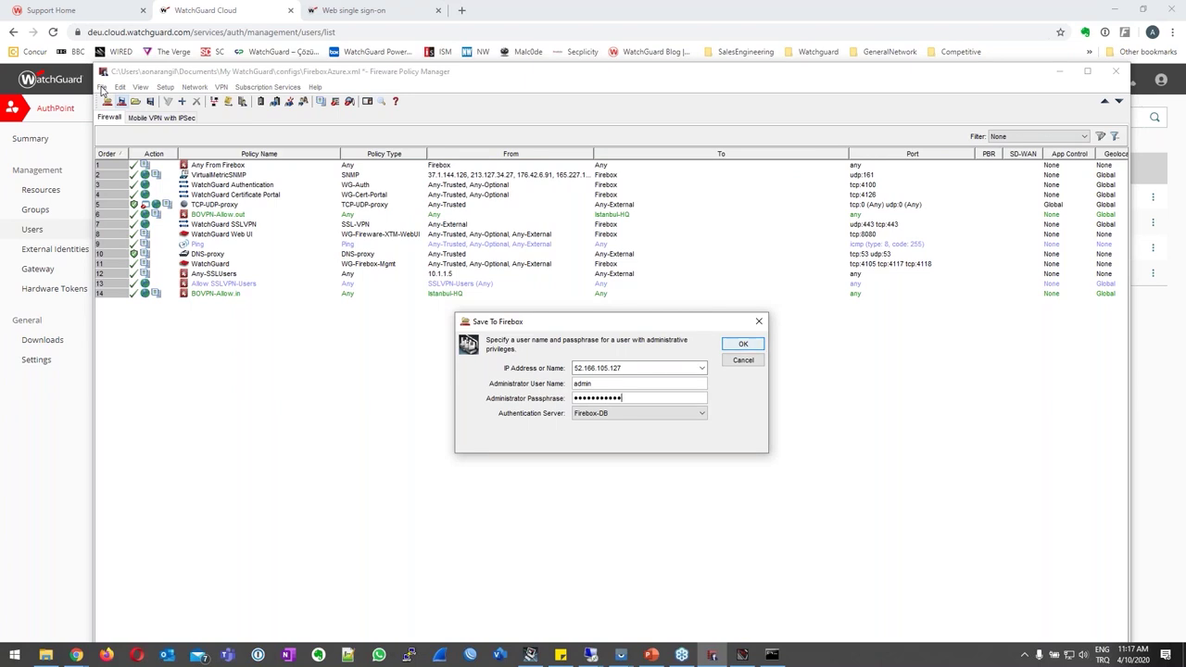
key("Return")
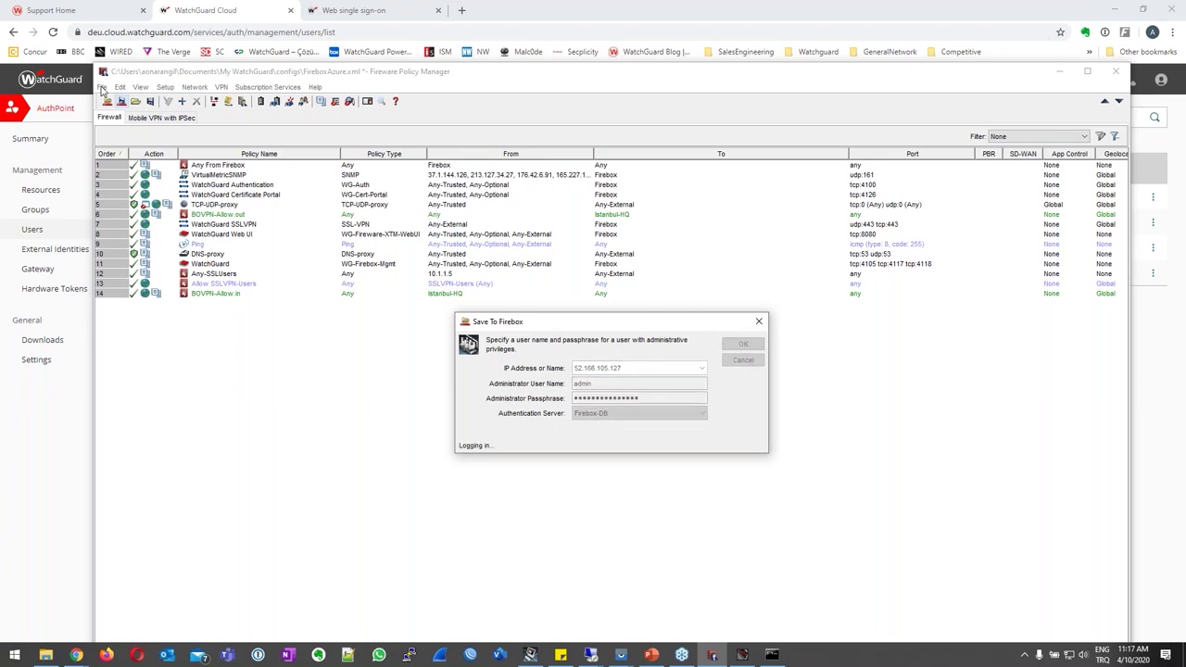
key("Return")
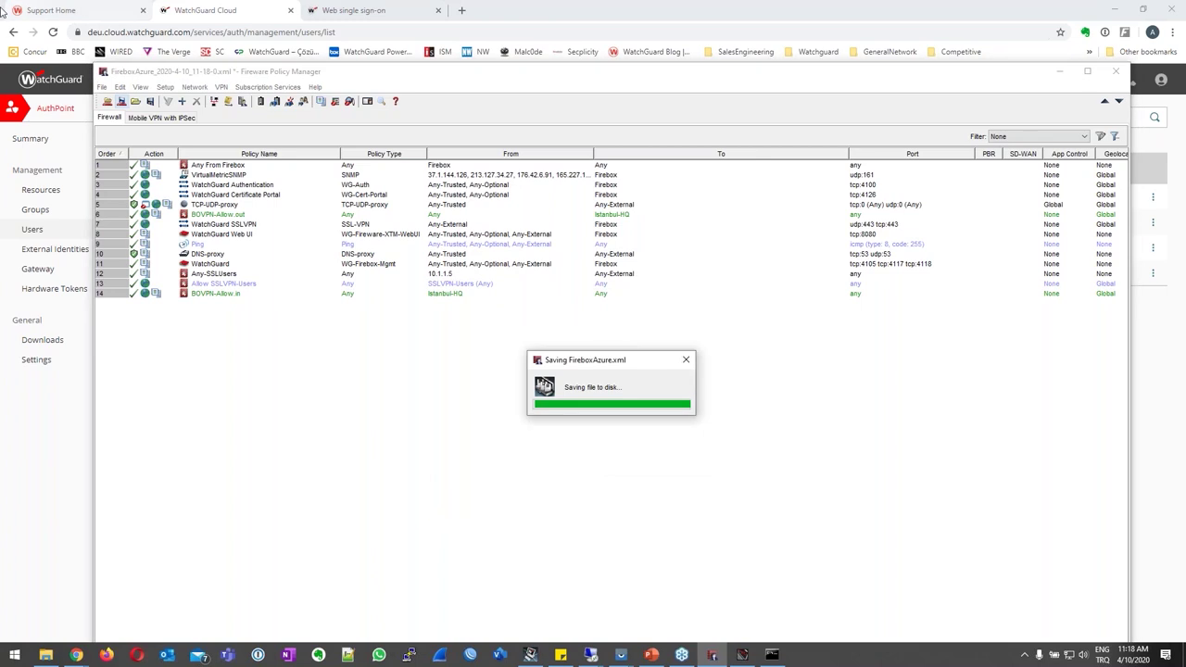
Accept the save warning, open the AuthPoint Integration Guides page and copy its URL.
left_click(575, 407)
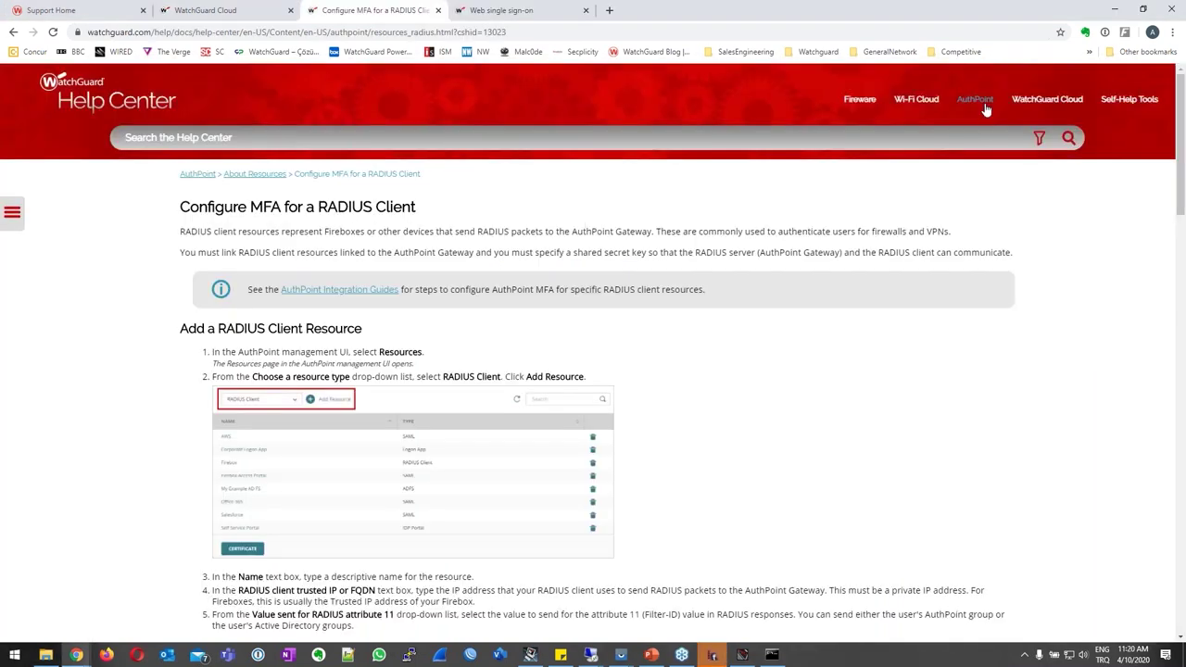
left_click(976, 100)
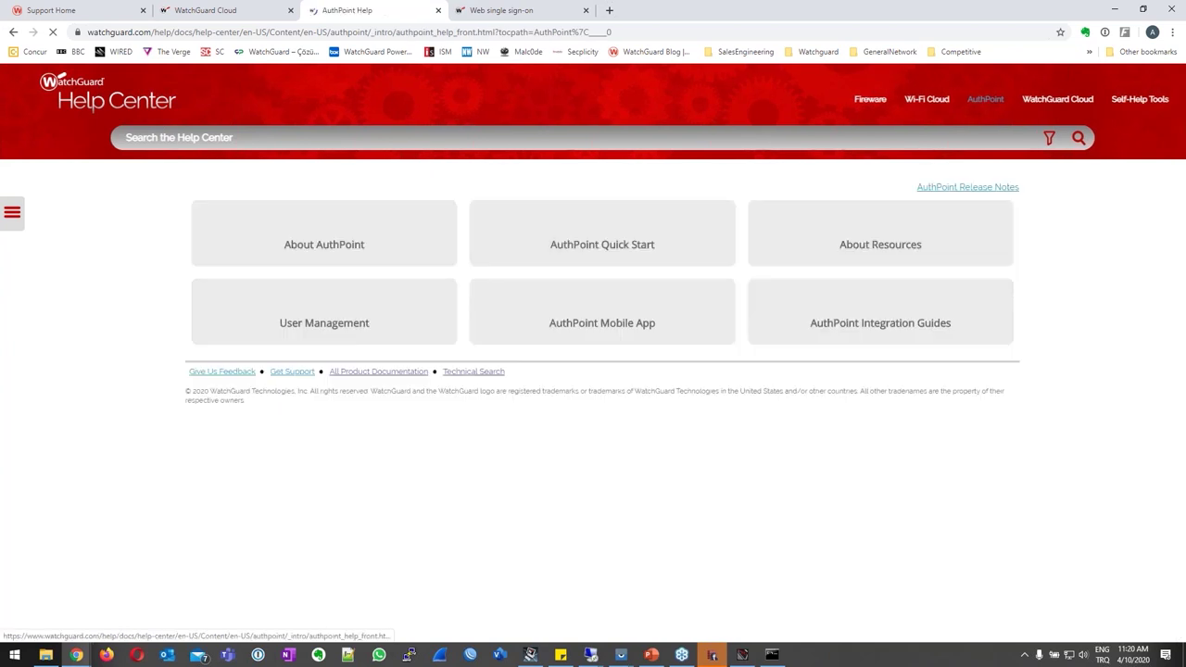
left_click(925, 453)
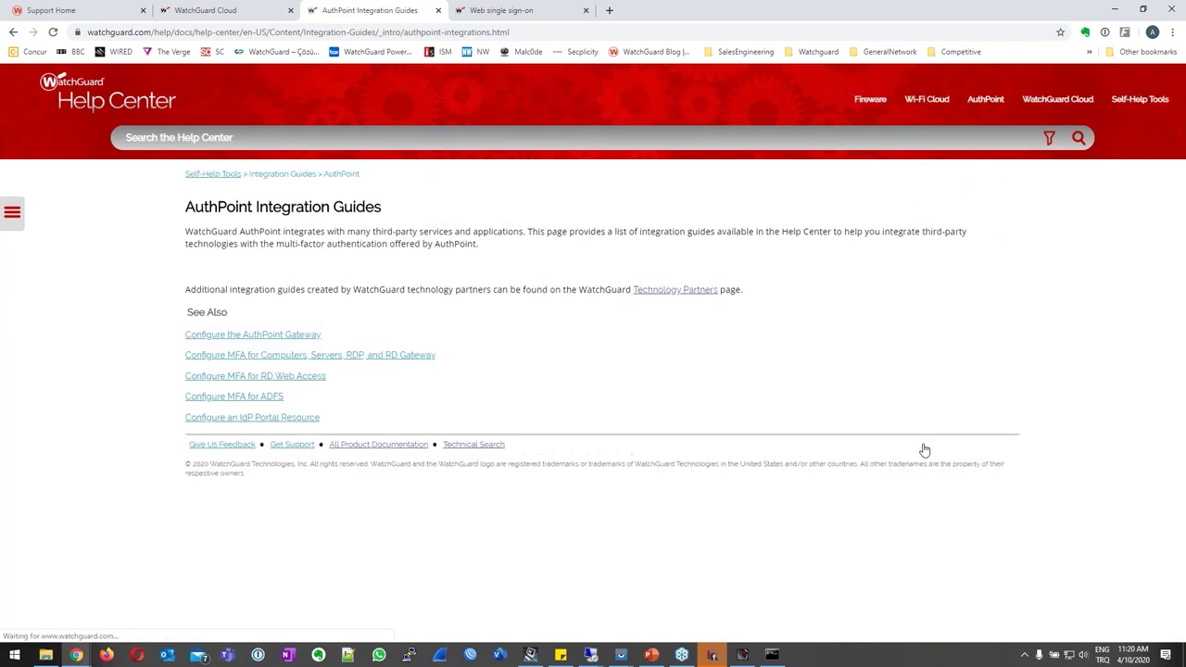
left_click(541, 31)
right_click(541, 31)
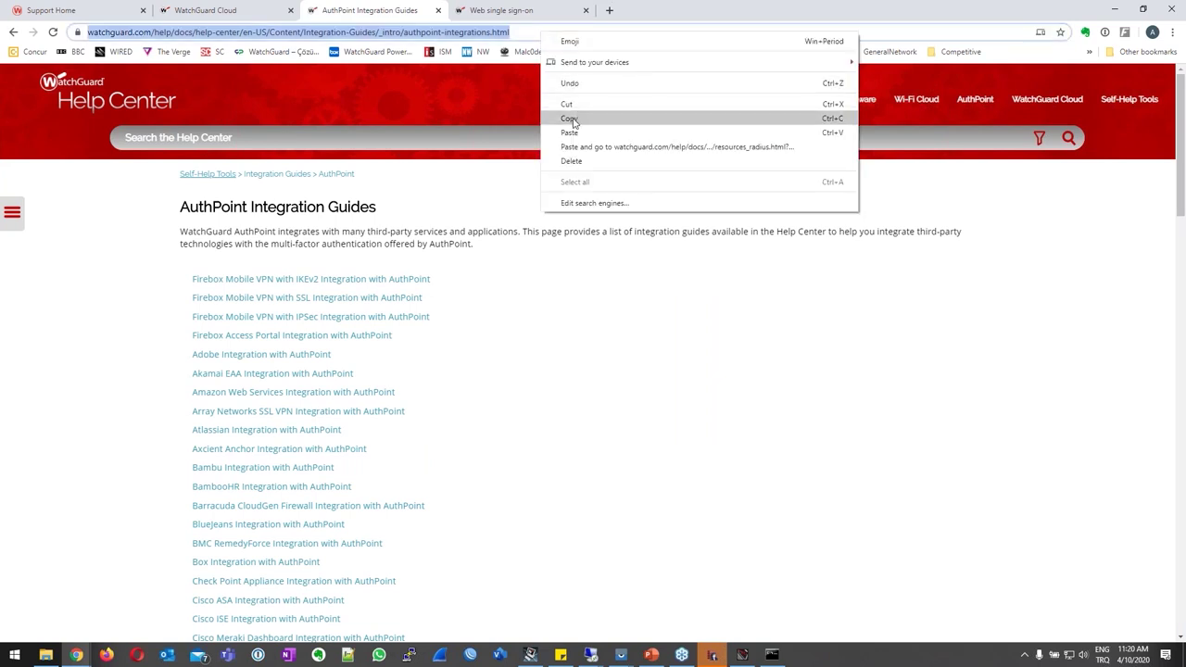
left_click(575, 118)
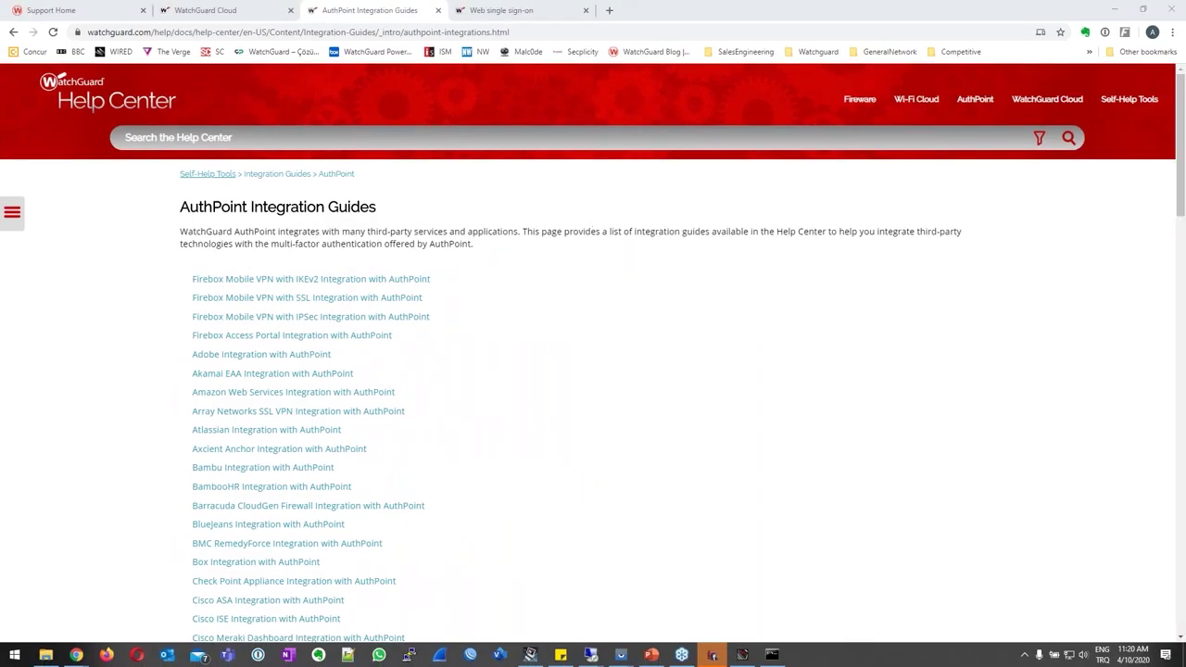
Open the Check Point and Fortinet Firewall guides in new tabs and view the Fortinet one.
scroll(287, 389, "down", 3)
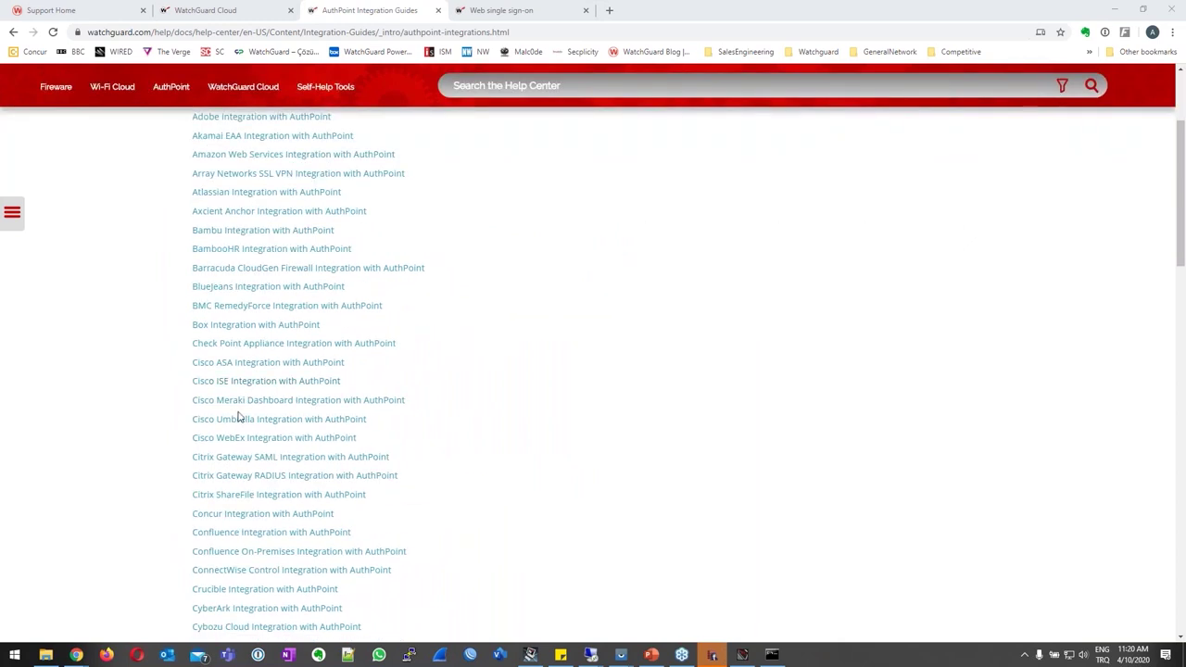
middle_click(234, 349)
scroll(257, 324, "down", 1)
scroll(260, 326, "down", 4)
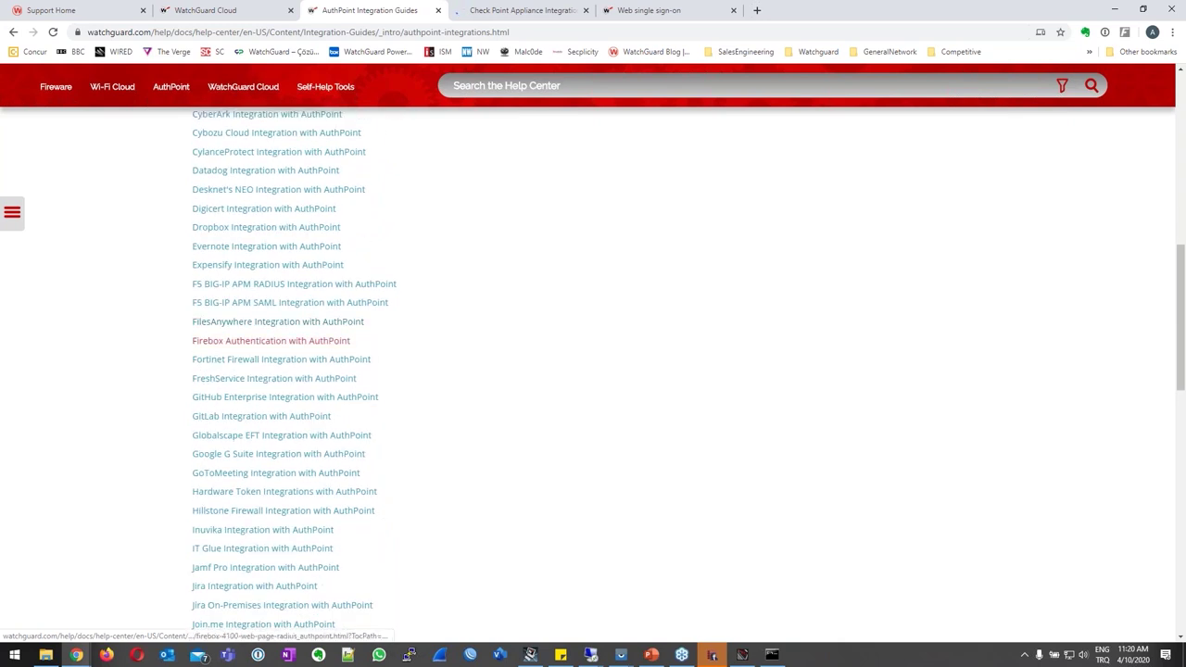
middle_click(252, 361)
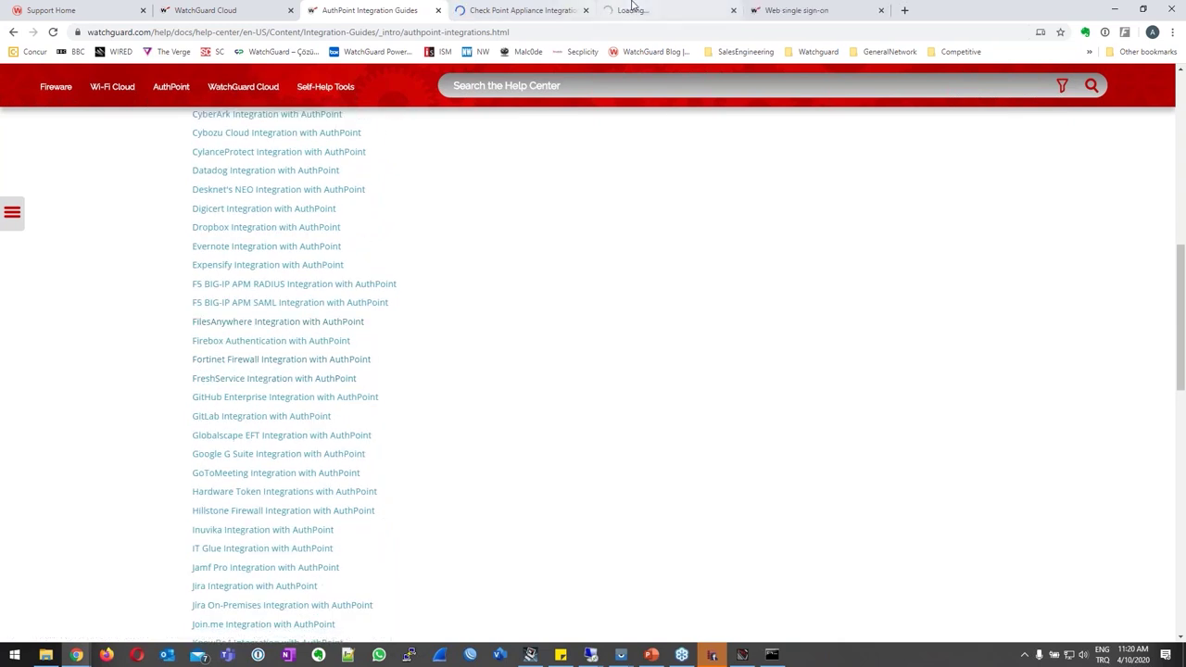
left_click(639, 10)
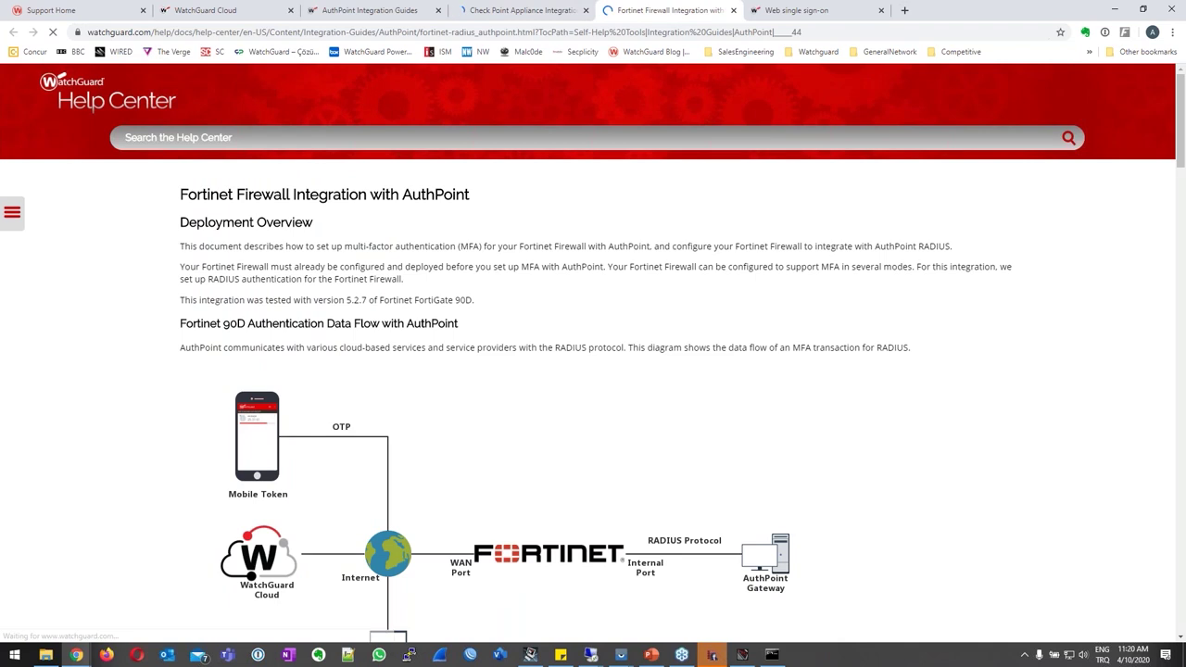
Highlight the tested version 5.2.7 and read down through the Fortinet guide.
left_click_drag(239, 312, 473, 312)
left_click_drag(346, 312, 370, 313)
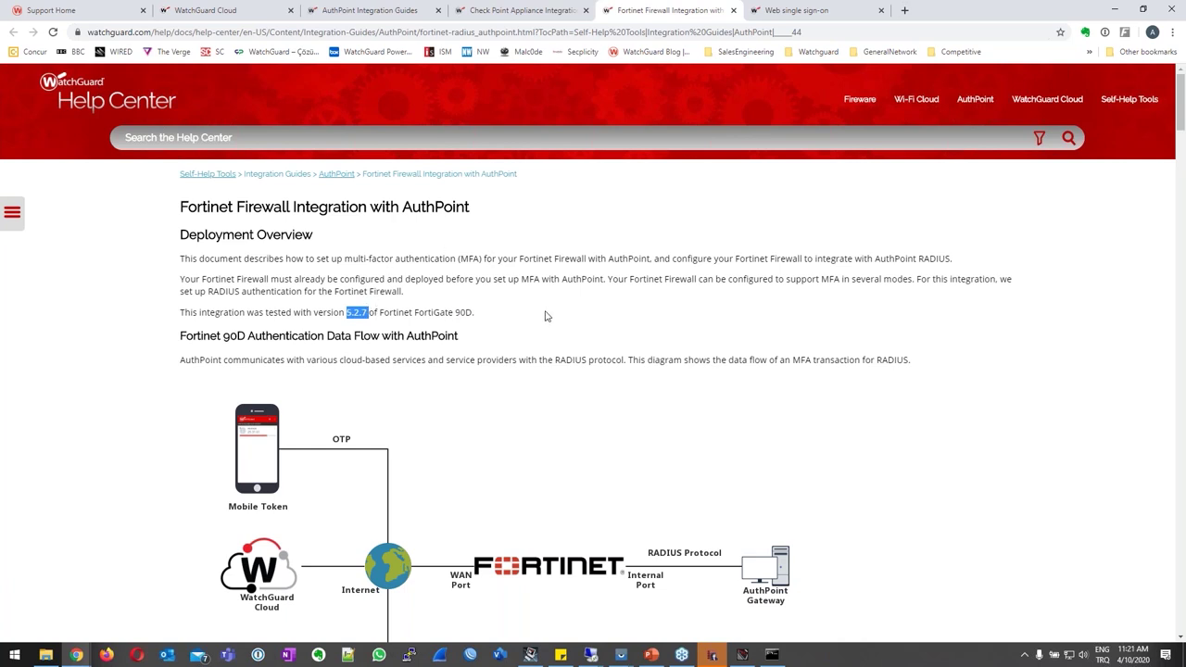
scroll(553, 326, "down", 5)
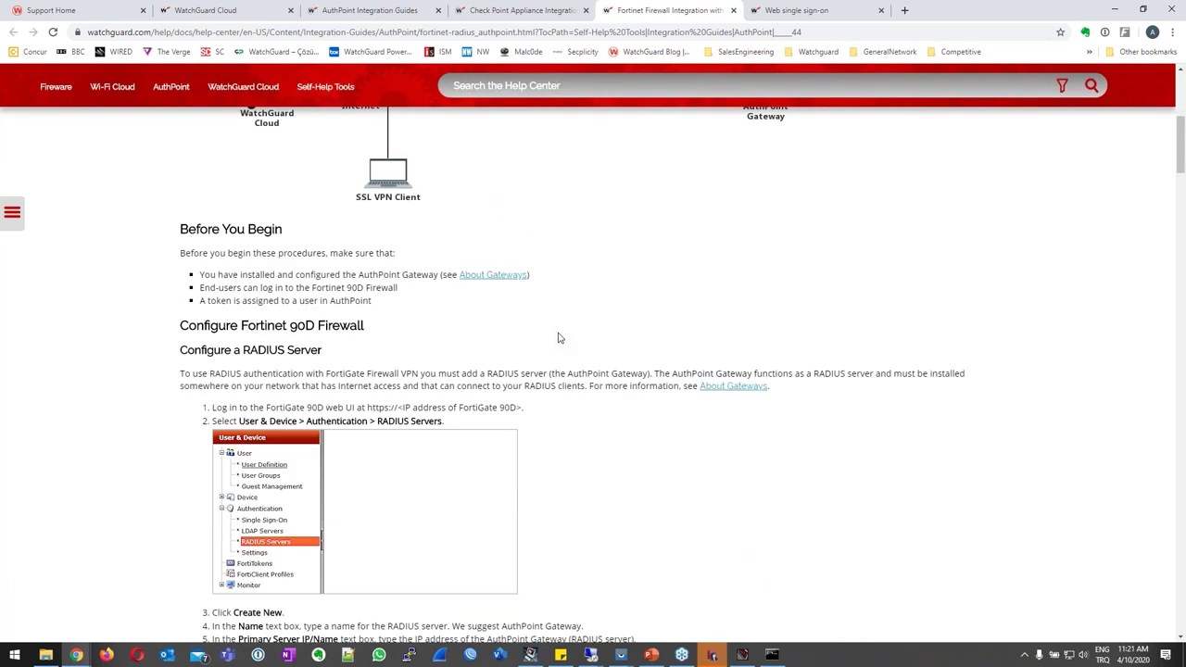
scroll(559, 338, "down", 1)
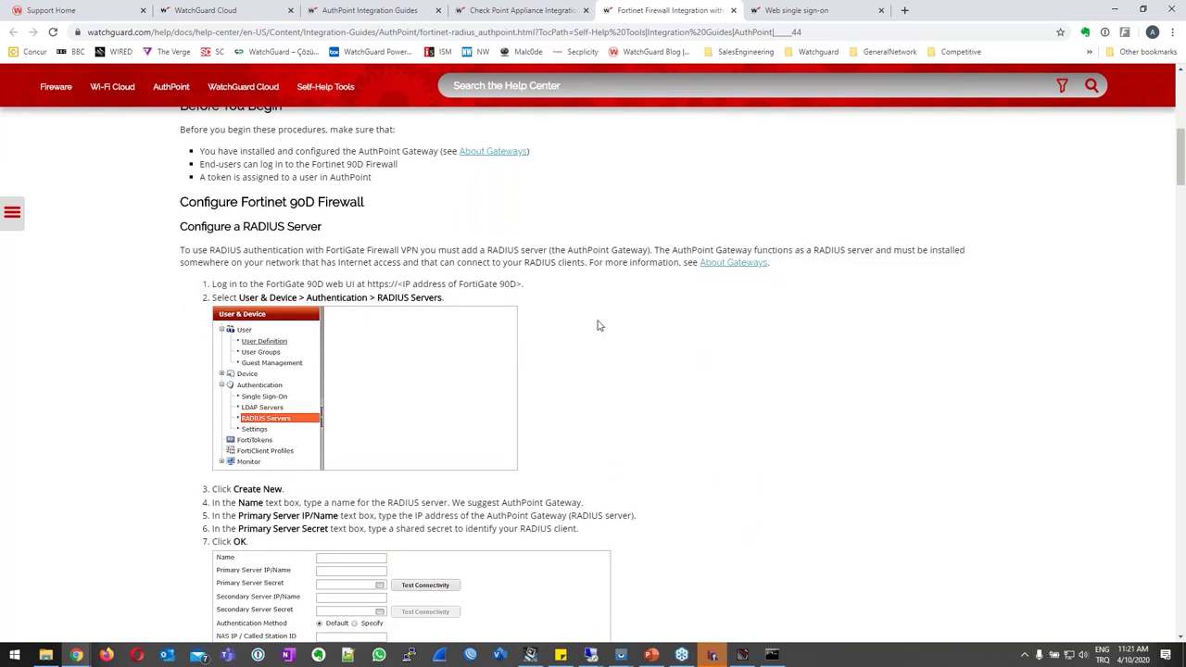
scroll(599, 325, "down", 5)
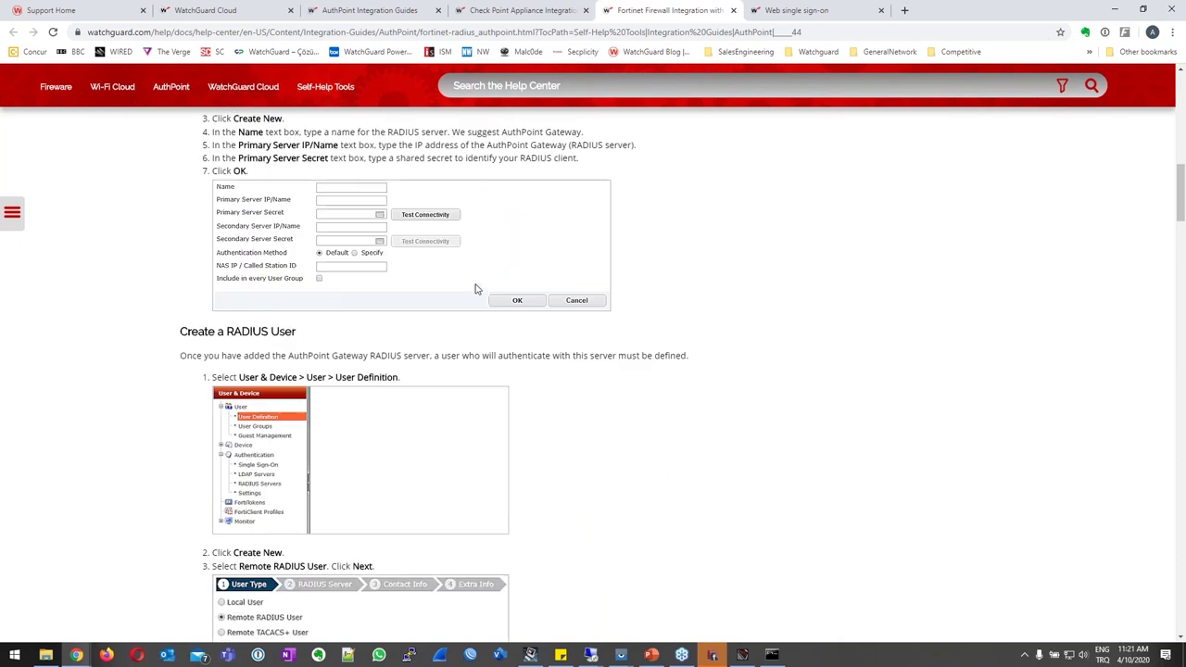
scroll(478, 303, "down", 5)
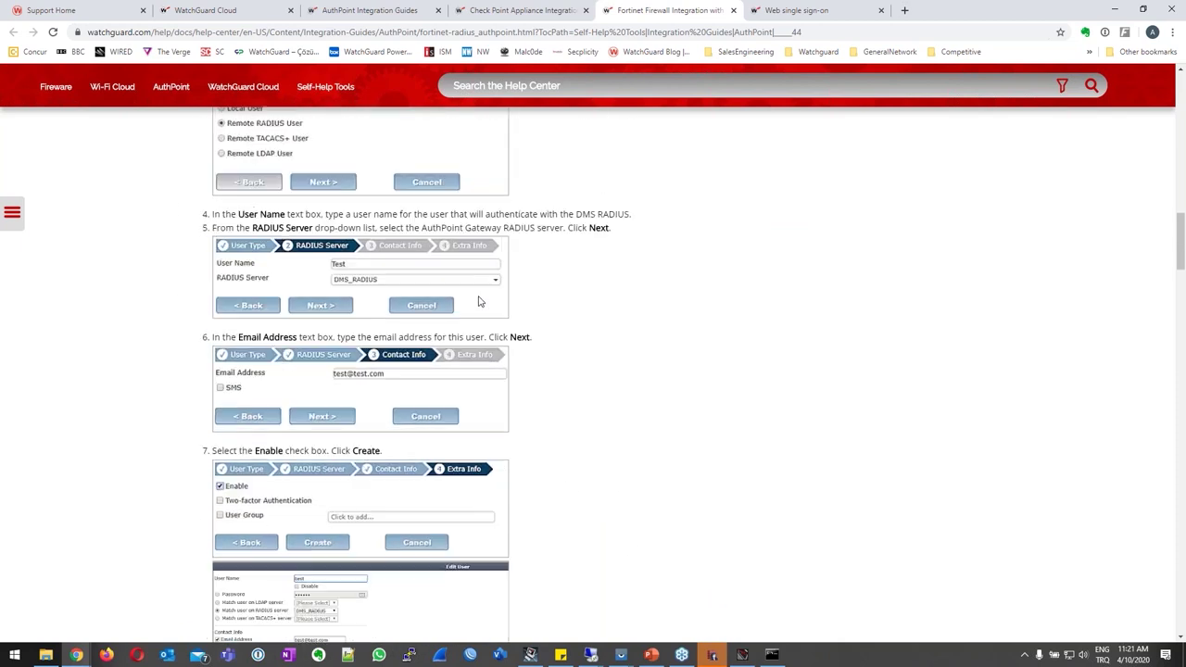
scroll(479, 301, "down", 1)
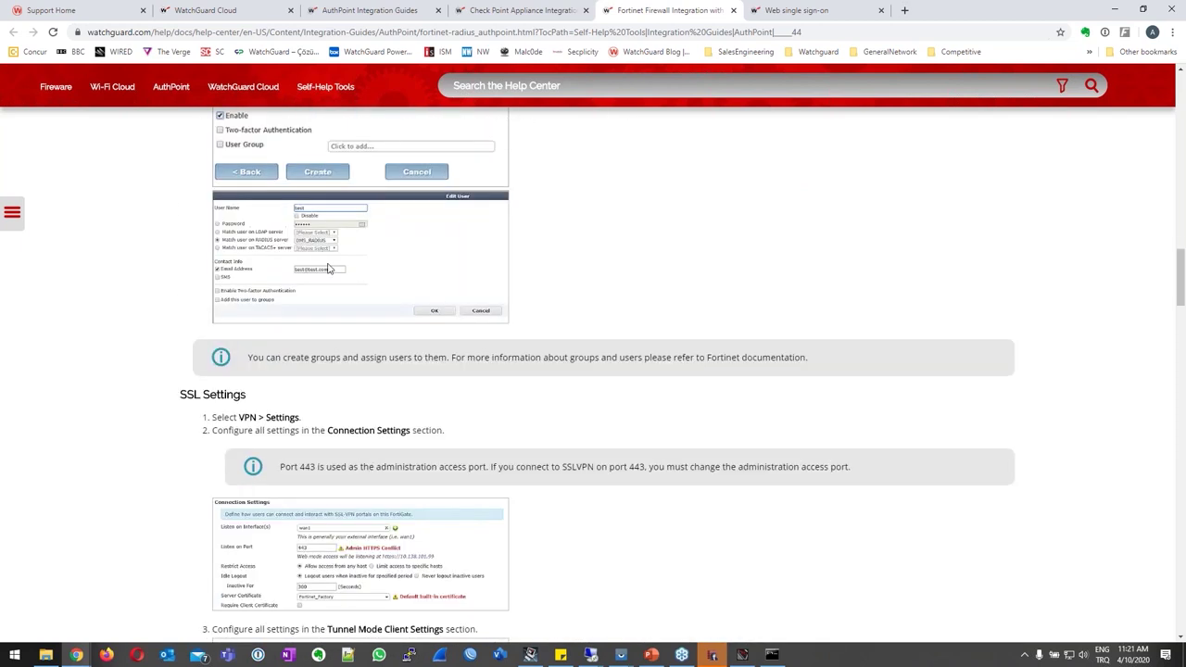
Read on to Test the Integration, then close the Fortinet and Check Point guides.
scroll(334, 278, "down", 4)
scroll(334, 283, "down", 5)
scroll(339, 277, "down", 18)
scroll(335, 317, "down", 13)
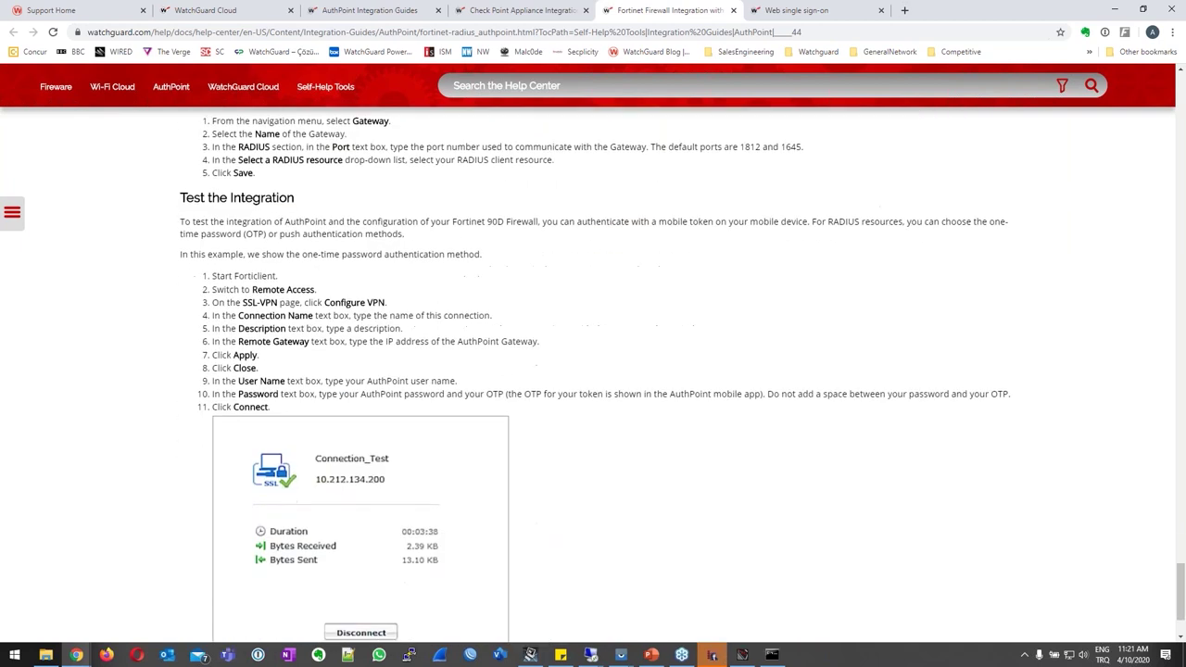
scroll(339, 317, "down", 2)
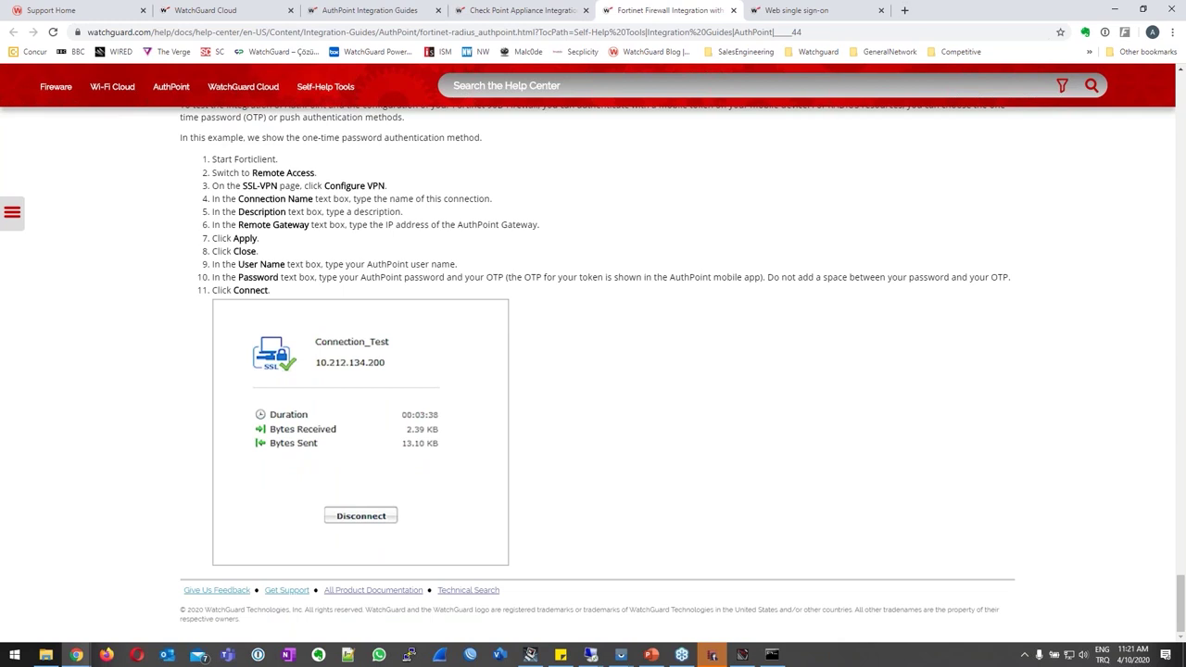
left_click(586, 10)
left_click(585, 10)
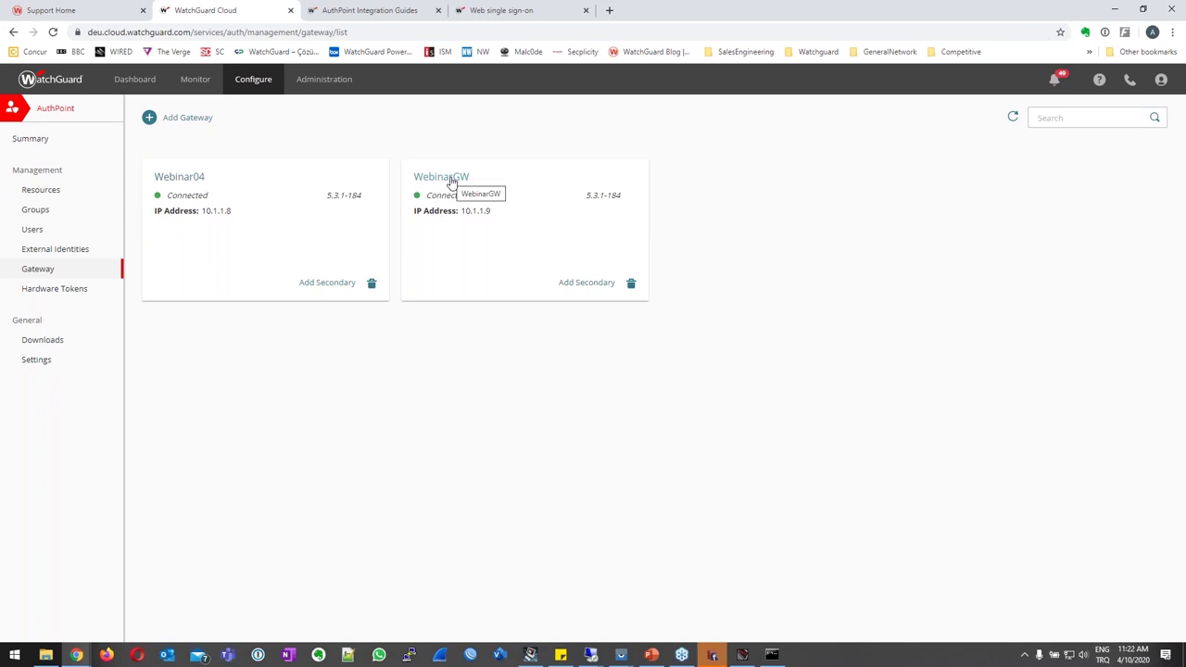
Check that gateways Webinar04 and WebinarGW show as connected, then go back to Users.
left_click(37, 230)
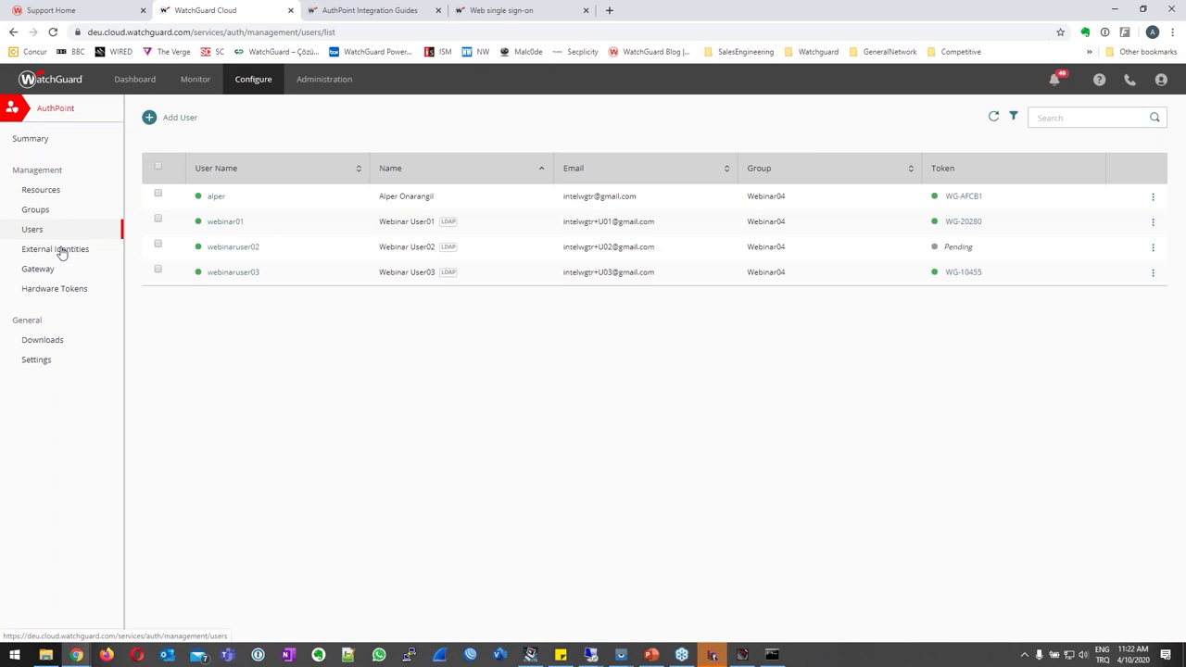
left_click(40, 271)
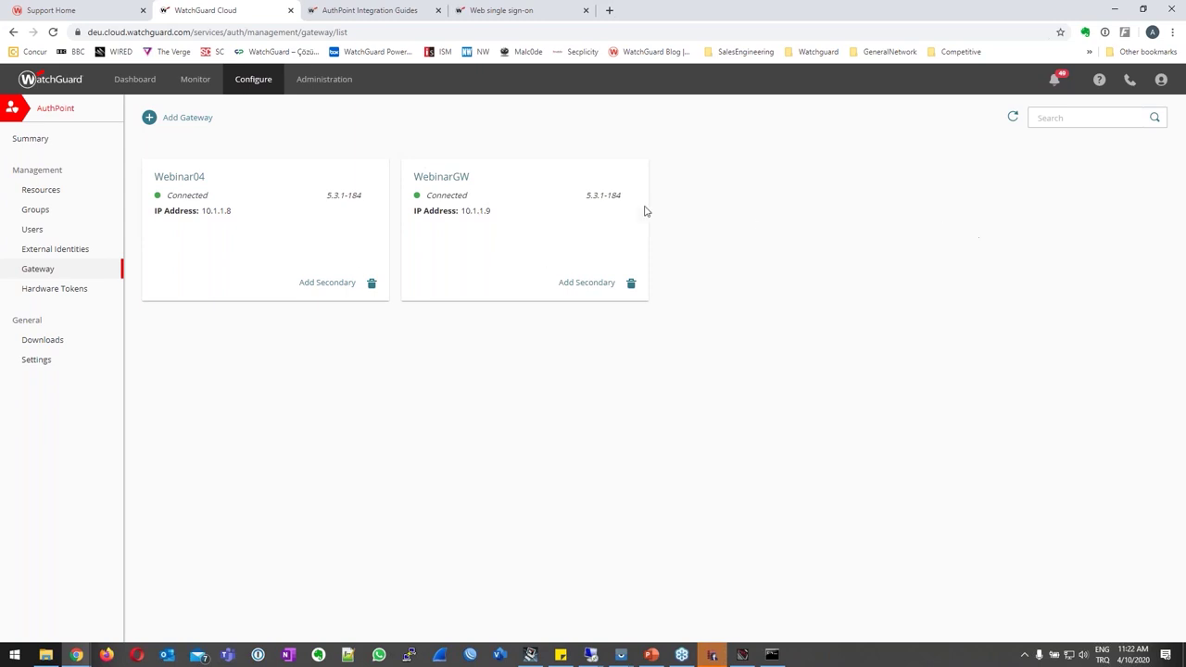
left_click(42, 231)
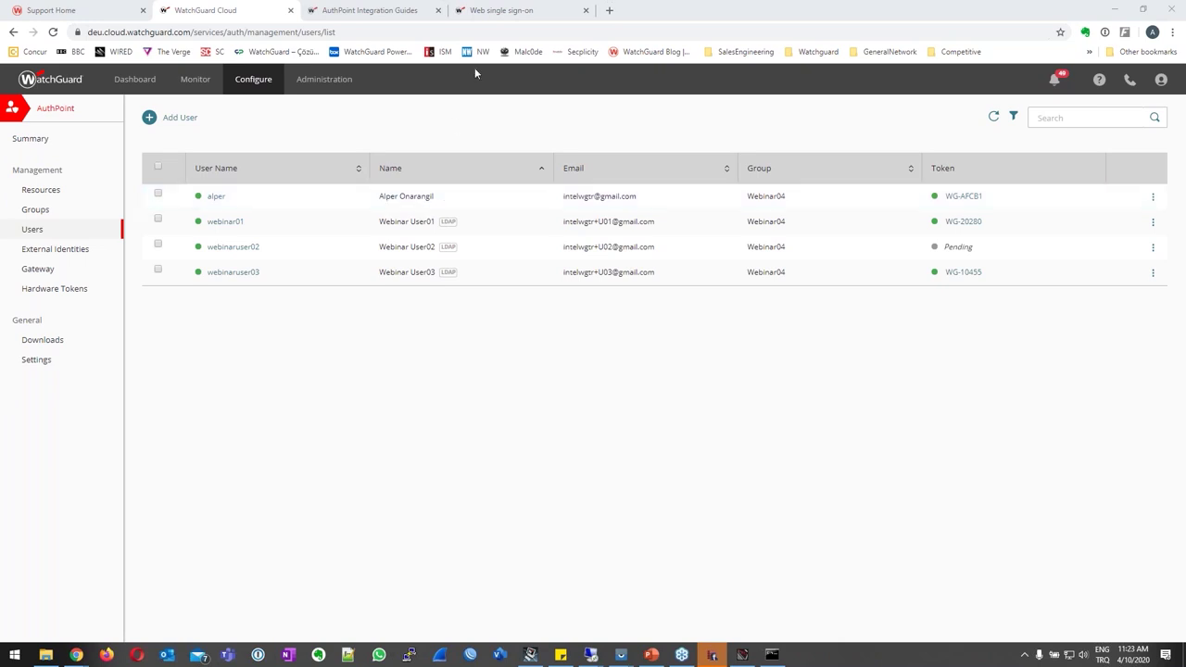
Minimize Chrome, dismiss the configuration saved message and switch to the 10.1.1.9 remote desktop.
left_click(1107, 10)
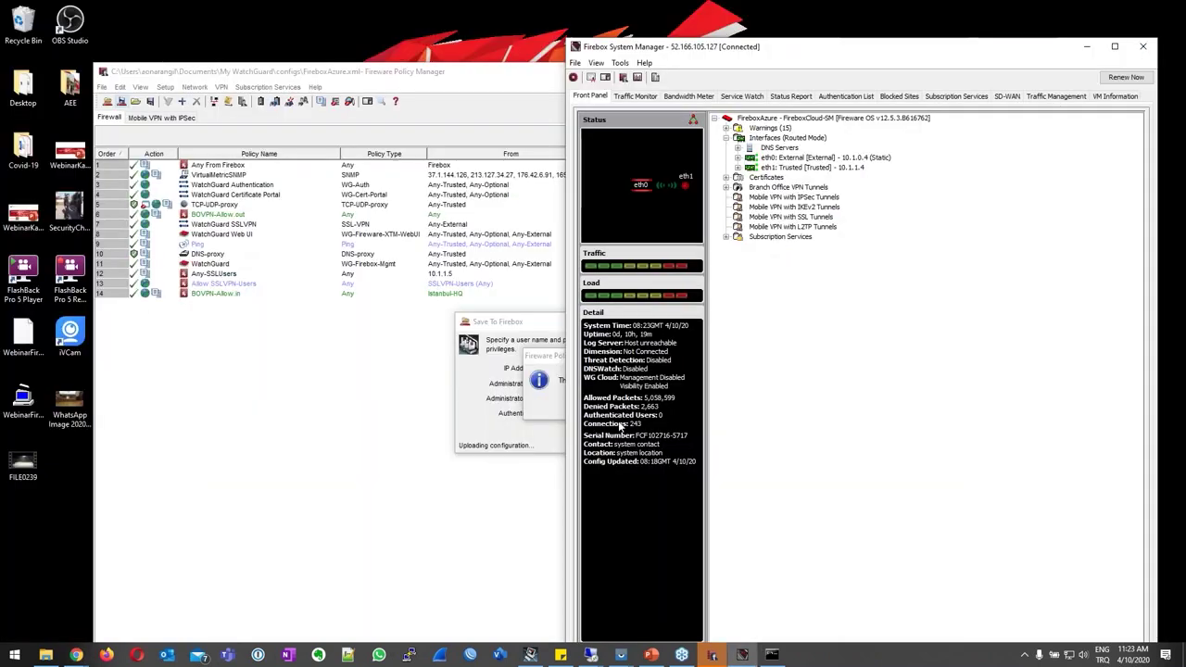
left_click(613, 403)
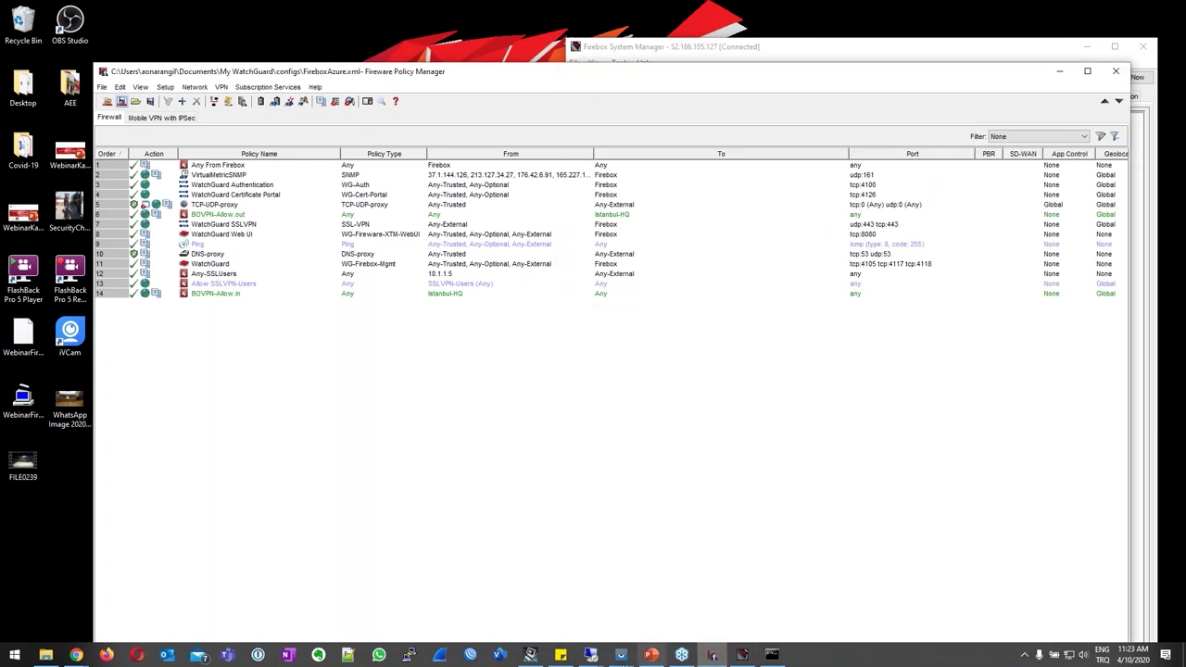
mouse_move(591, 655)
left_click(555, 607)
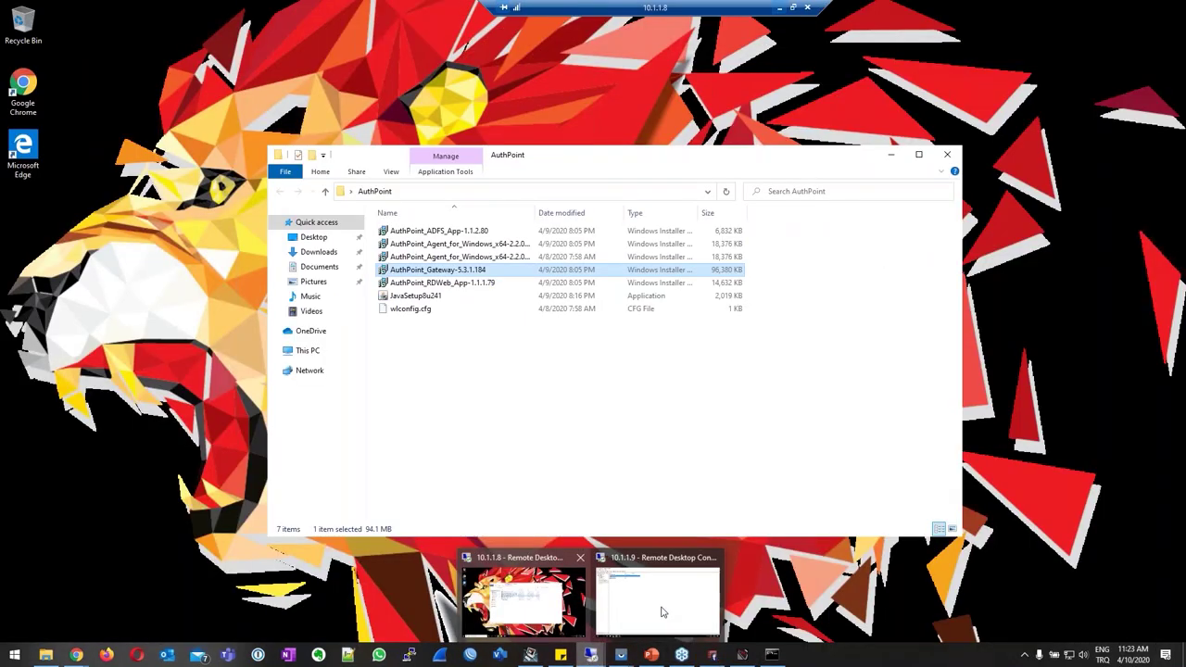
left_click(663, 611)
Run NTRadPing from the ntradping folder, then launch Softerra LDAP Browser.
left_click(1112, 6)
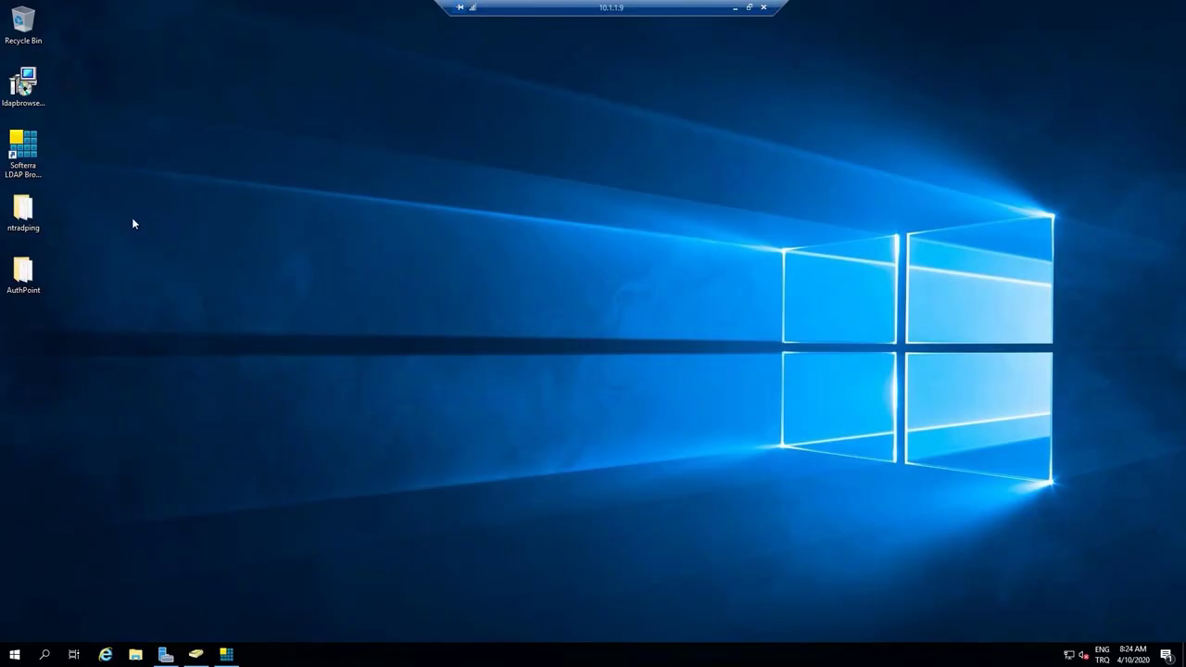
double_click(34, 226)
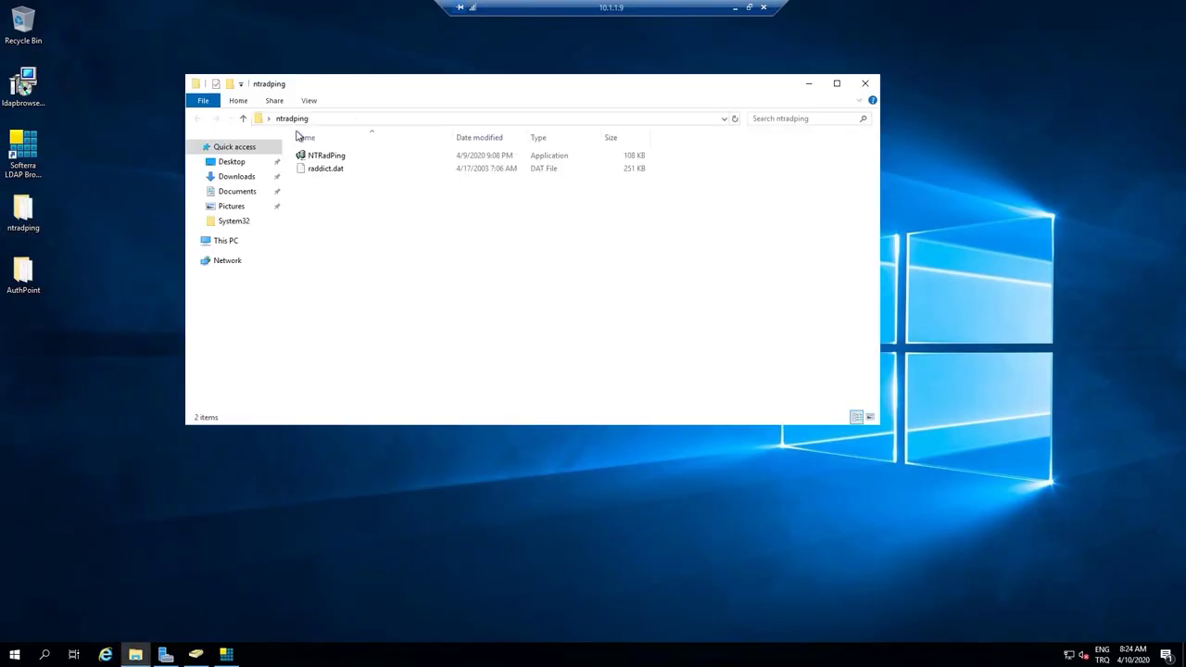
double_click(318, 158)
mouse_move(659, 202)
left_mouse_down()
mouse_move(1056, 206)
mouse_move(670, 196)
left_mouse_up()
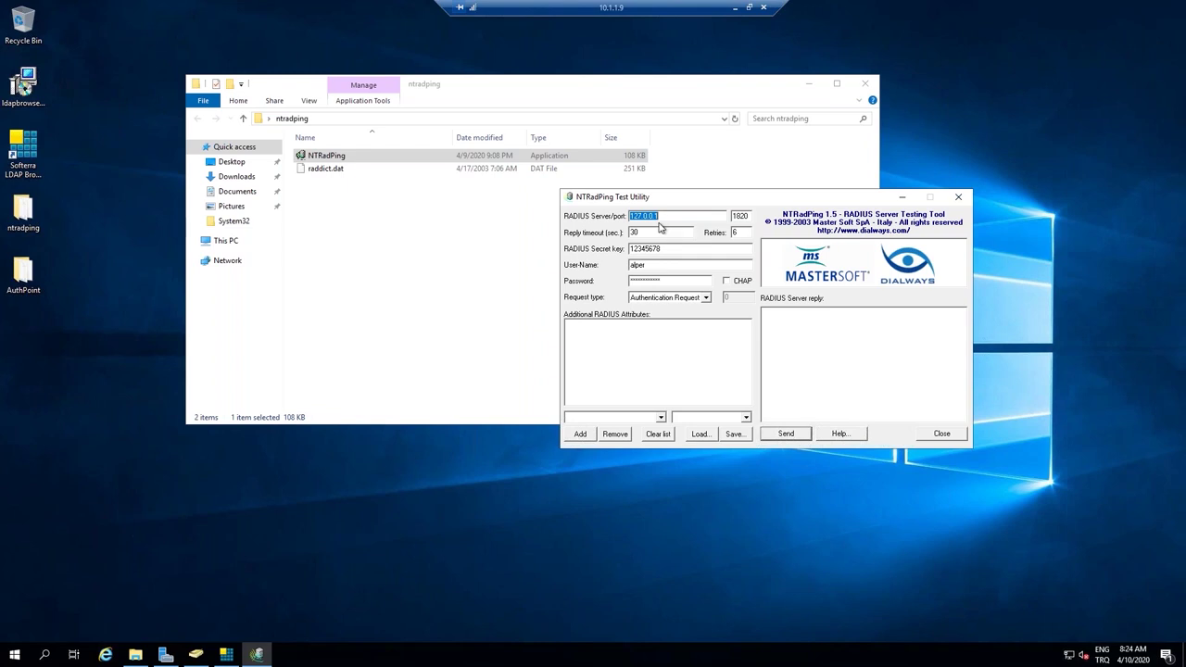
double_click(23, 148)
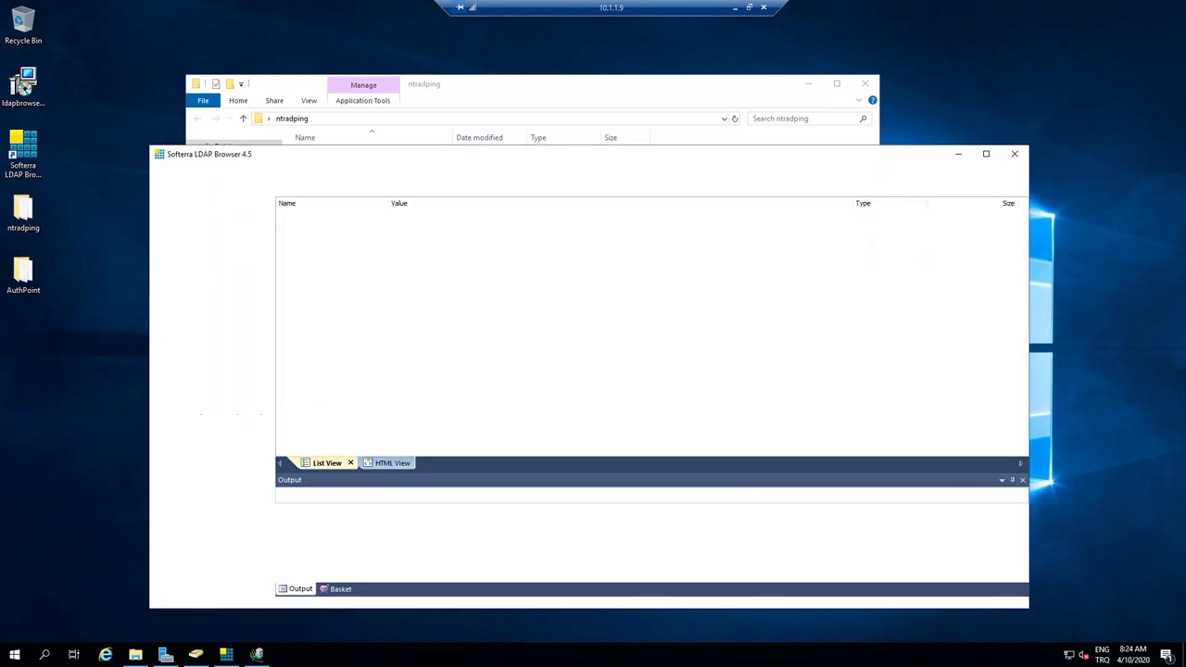
Decline the default-client prompt, open OU=AuthPoint in the domain tree, then leave the remote session.
left_click(196, 237)
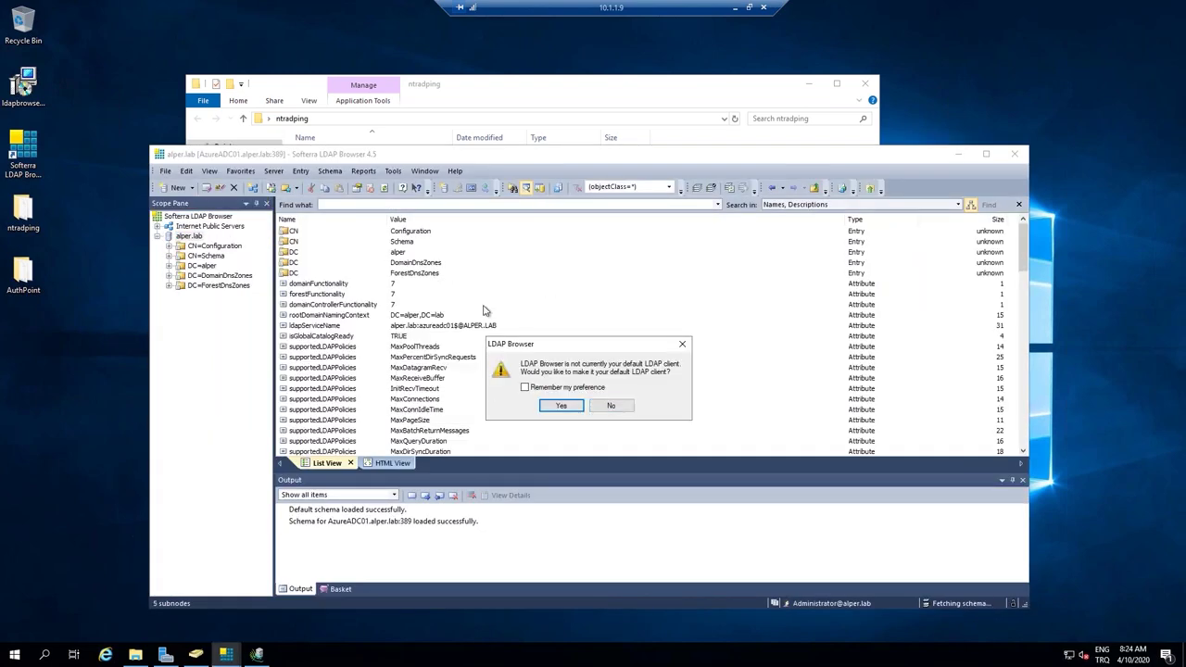
left_click(611, 406)
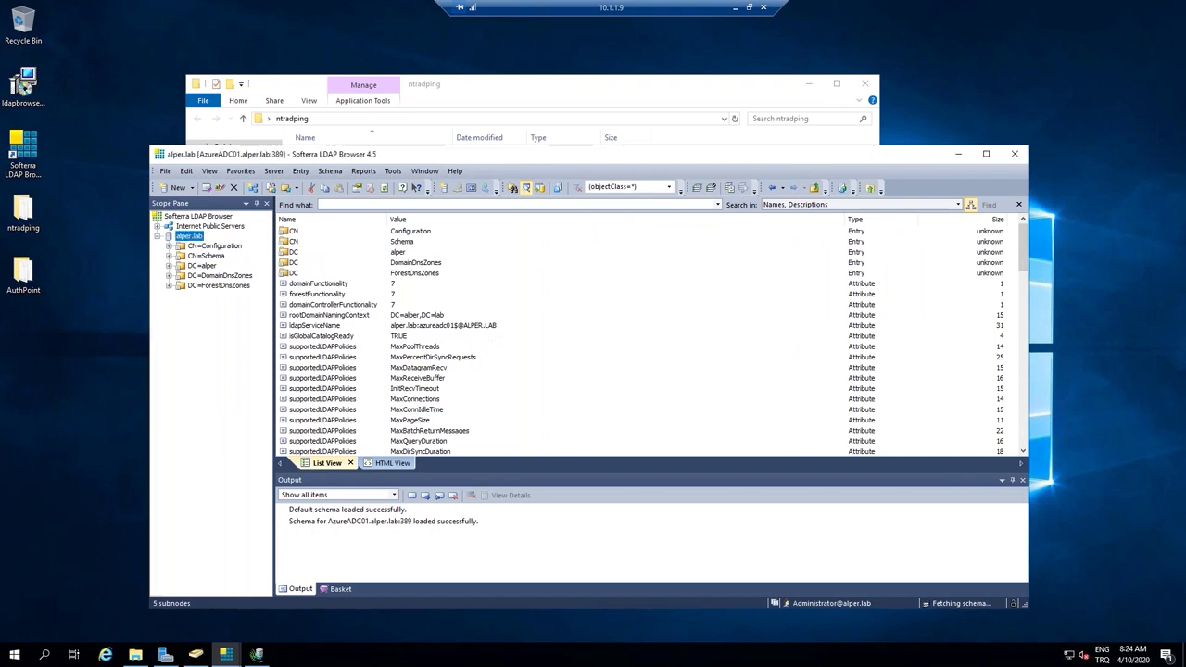
left_click(203, 266)
double_click(413, 232)
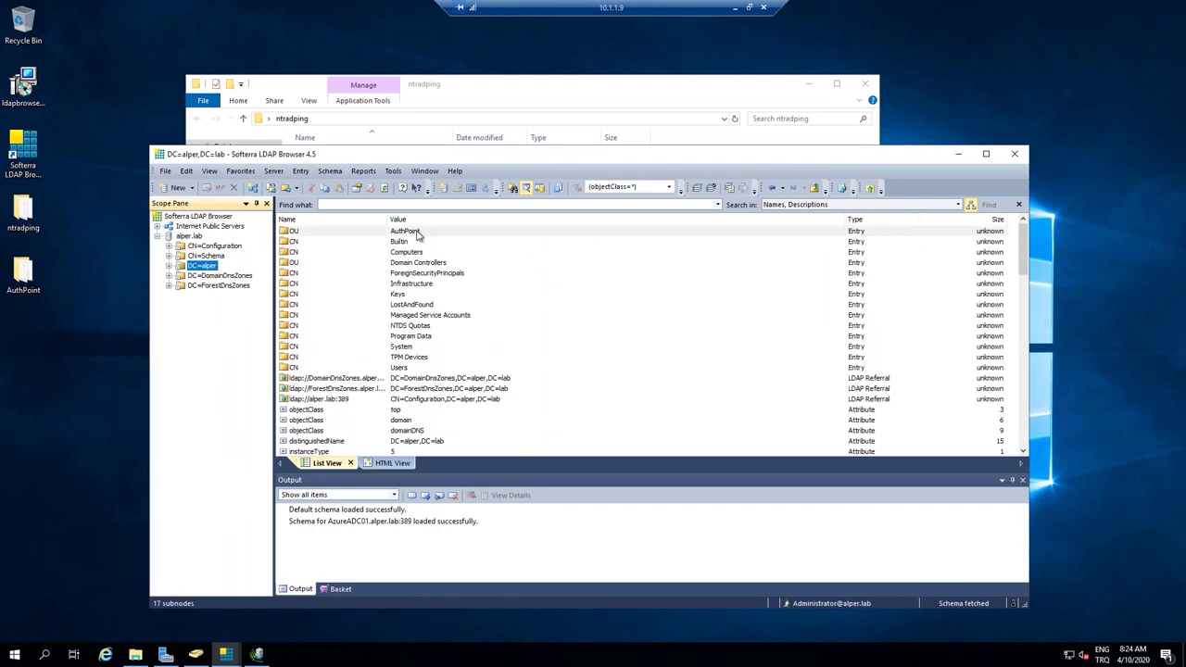
left_click(407, 274)
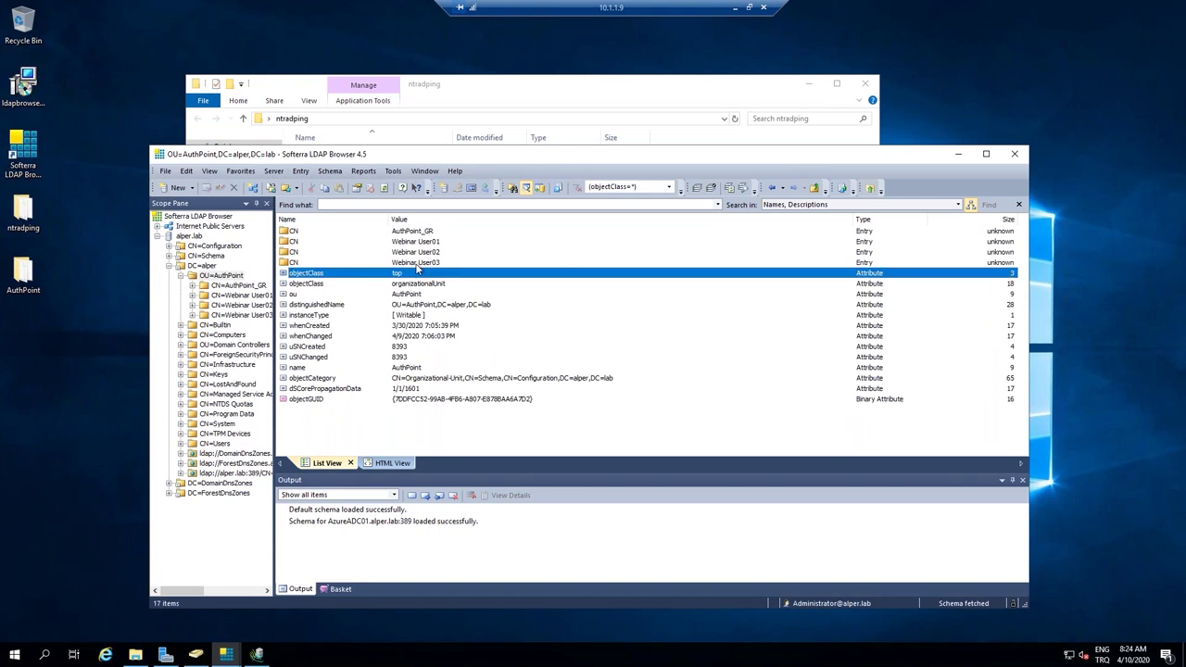
left_click(735, 9)
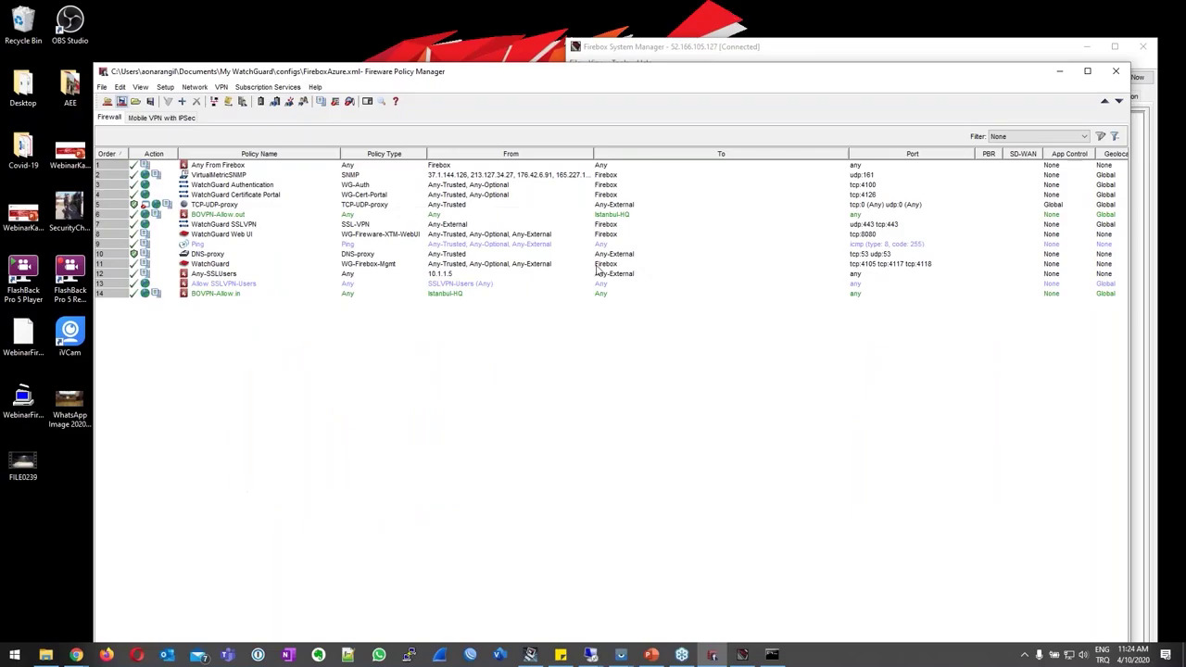
key("alt+Tab")
Open Monitor > AuthPoint in WatchGuard Cloud and set the date range to This Month.
left_click(213, 10)
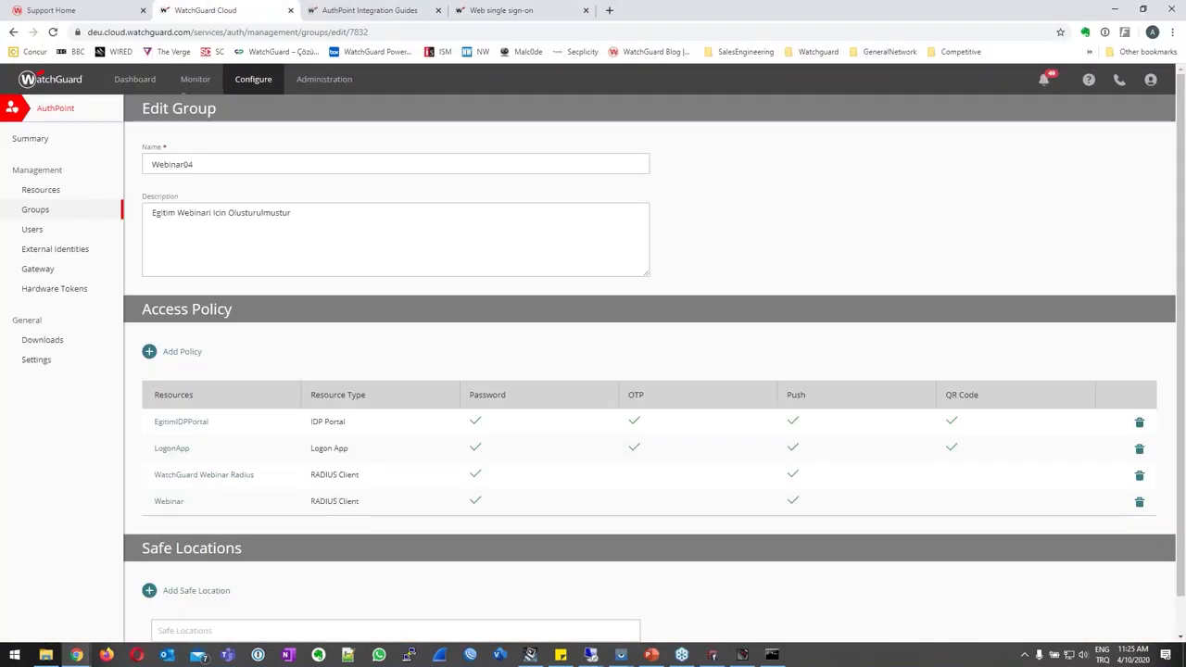
mouse_move(196, 81)
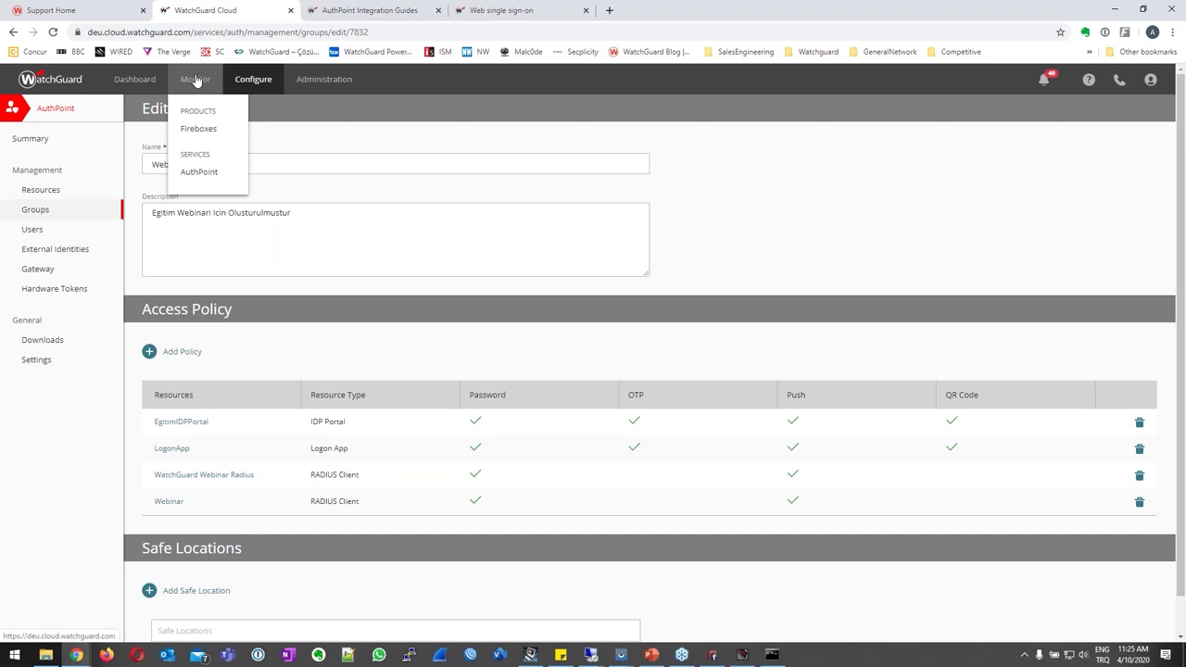
left_click(212, 172)
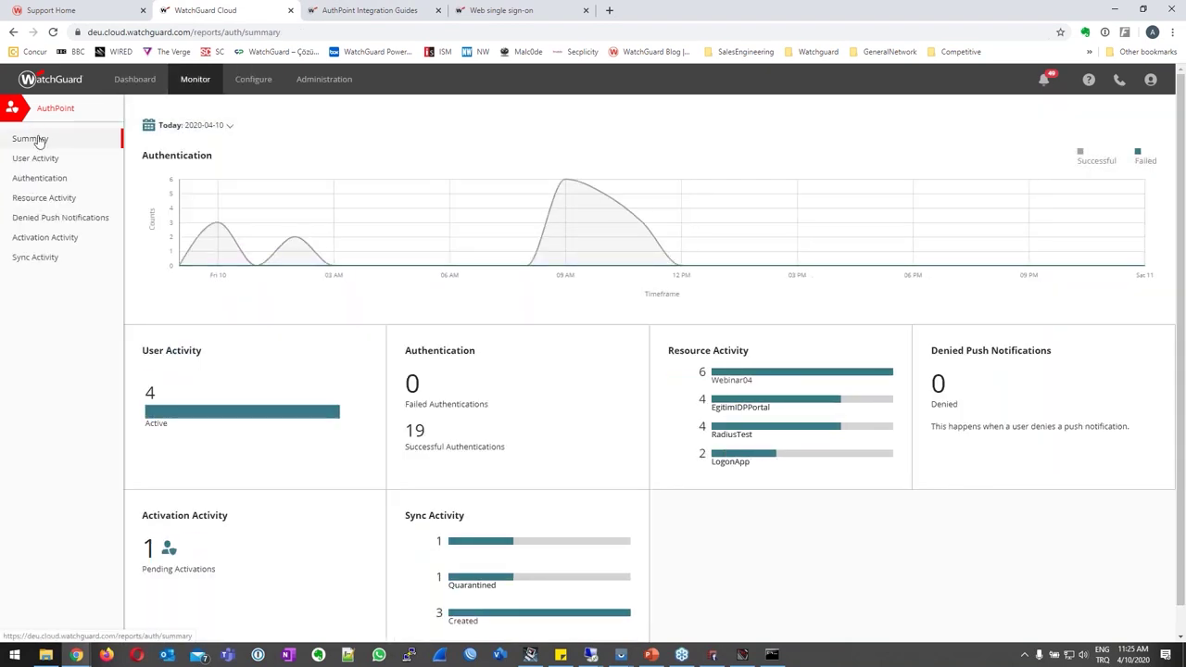
left_click(229, 126)
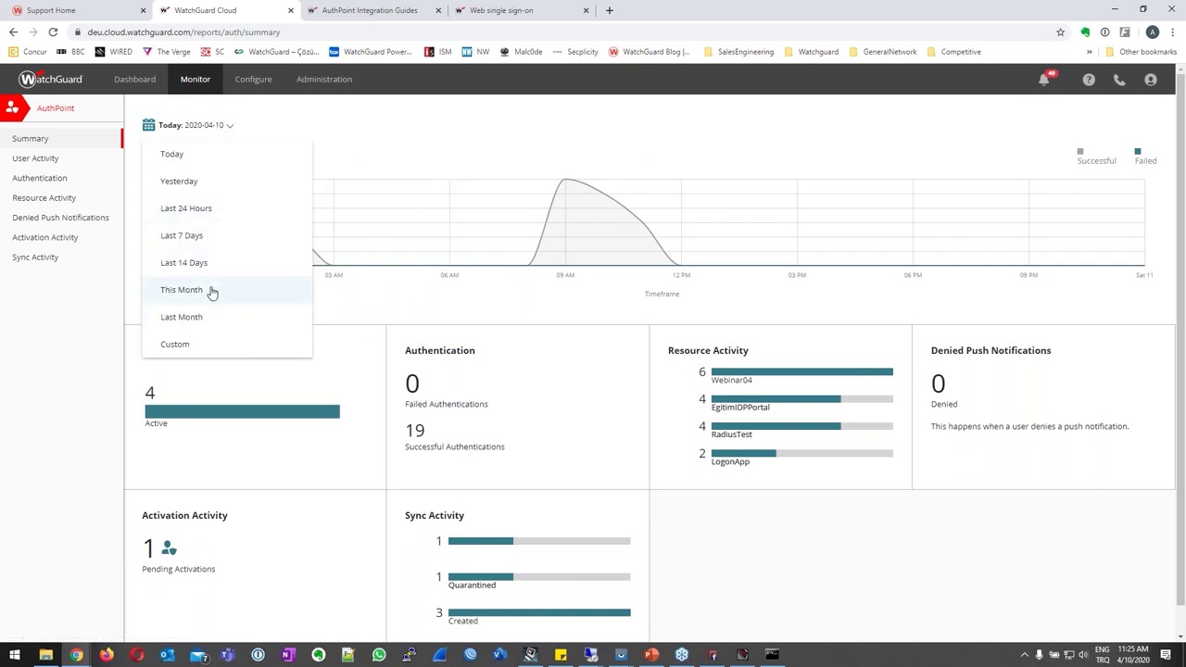
left_click(211, 290)
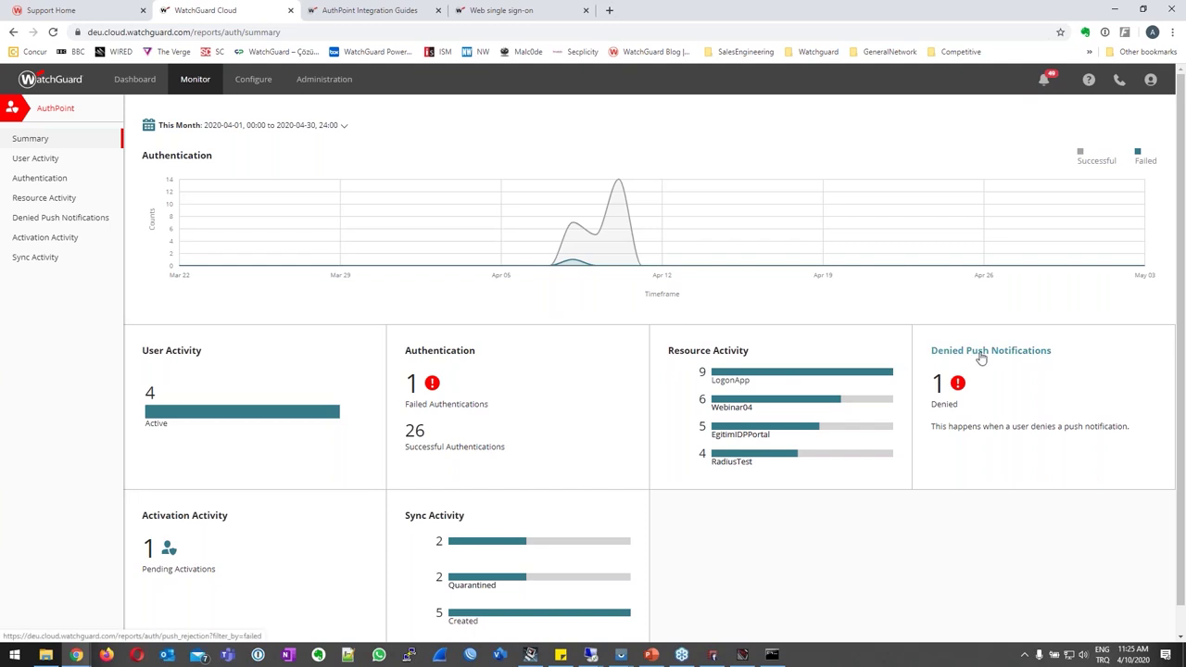
Filter the User Activity report to show only inactive users.
left_click(27, 162)
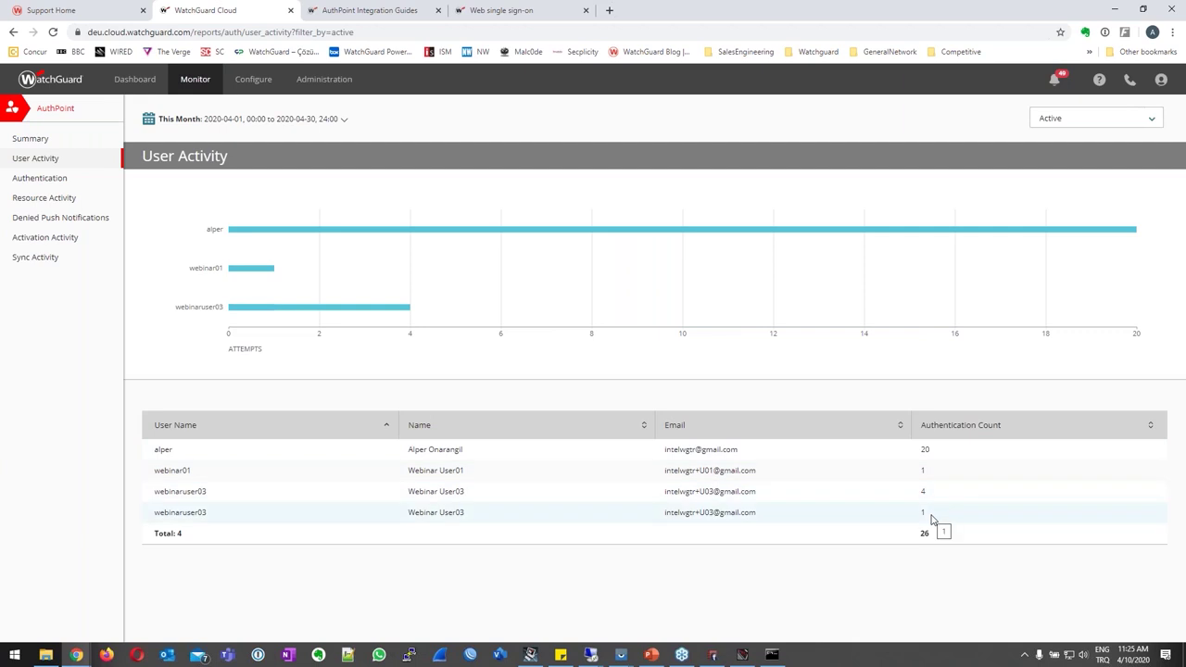
left_click(1075, 119)
left_click(1075, 159)
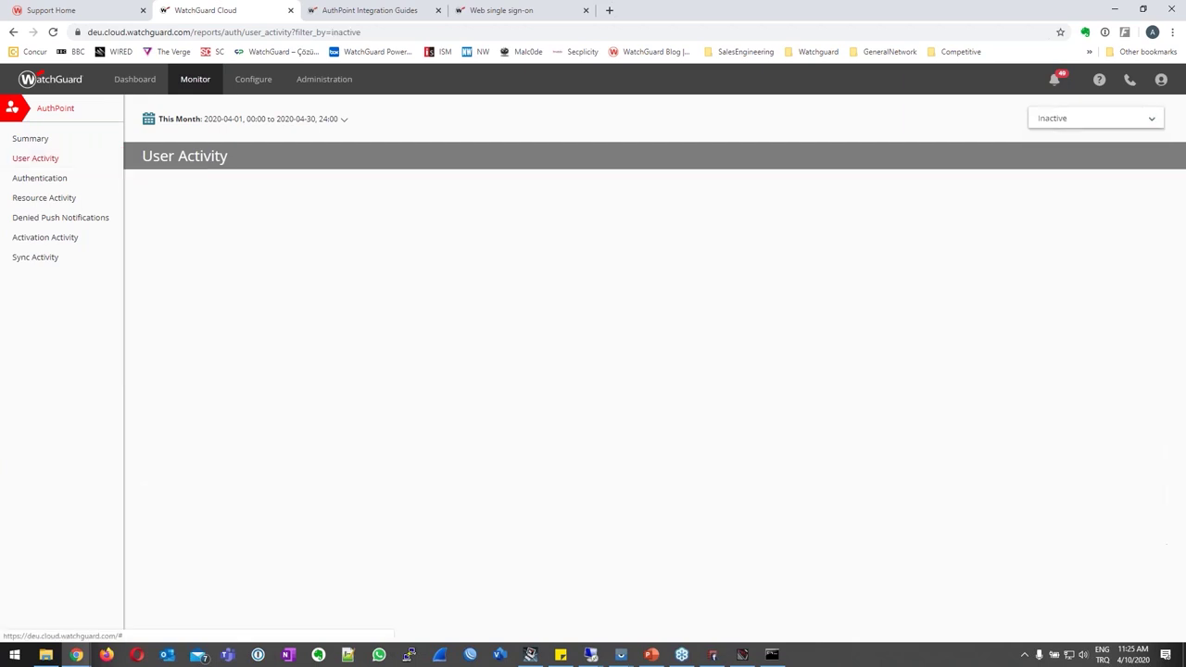
Open the Authentication report and expand the top user's sign-in records.
left_click(97, 179)
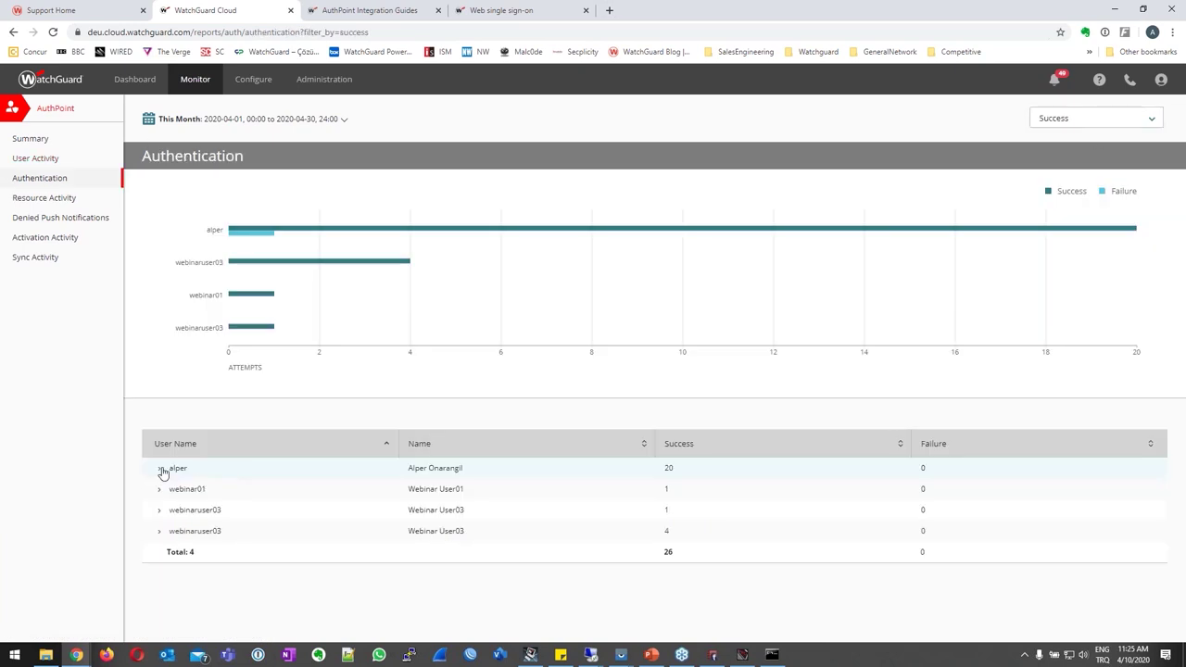
left_click(160, 471)
scroll(315, 444, "down", 1)
left_click_drag(171, 390, 398, 541)
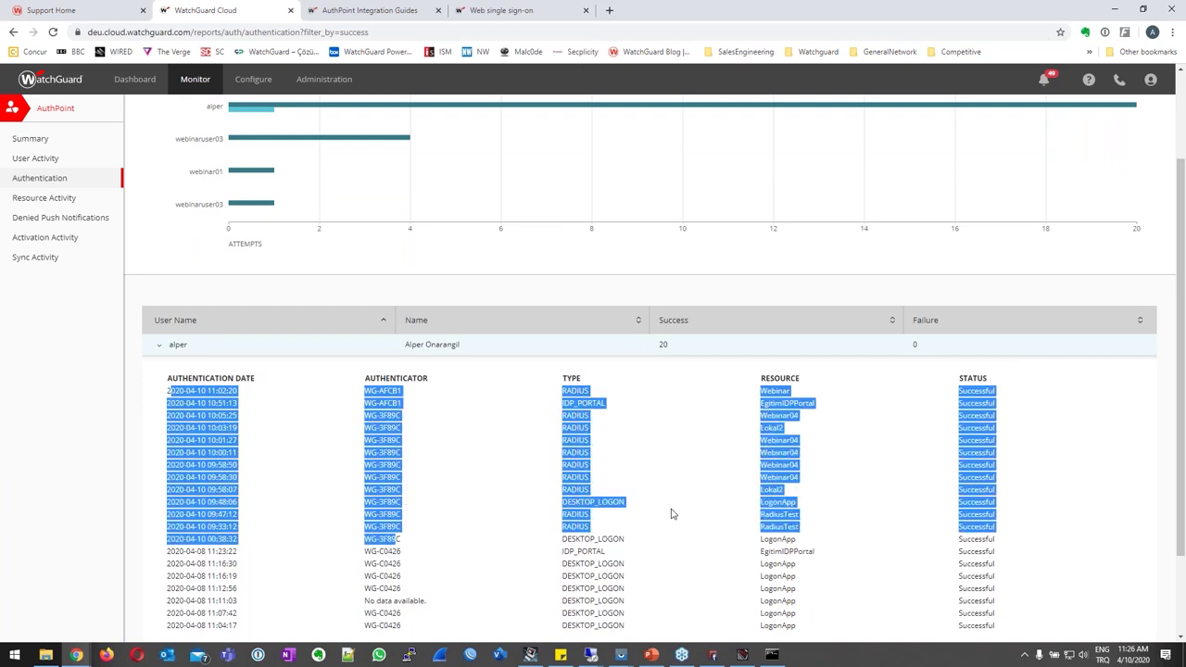
scroll(673, 515, "down", 2)
left_click(569, 287)
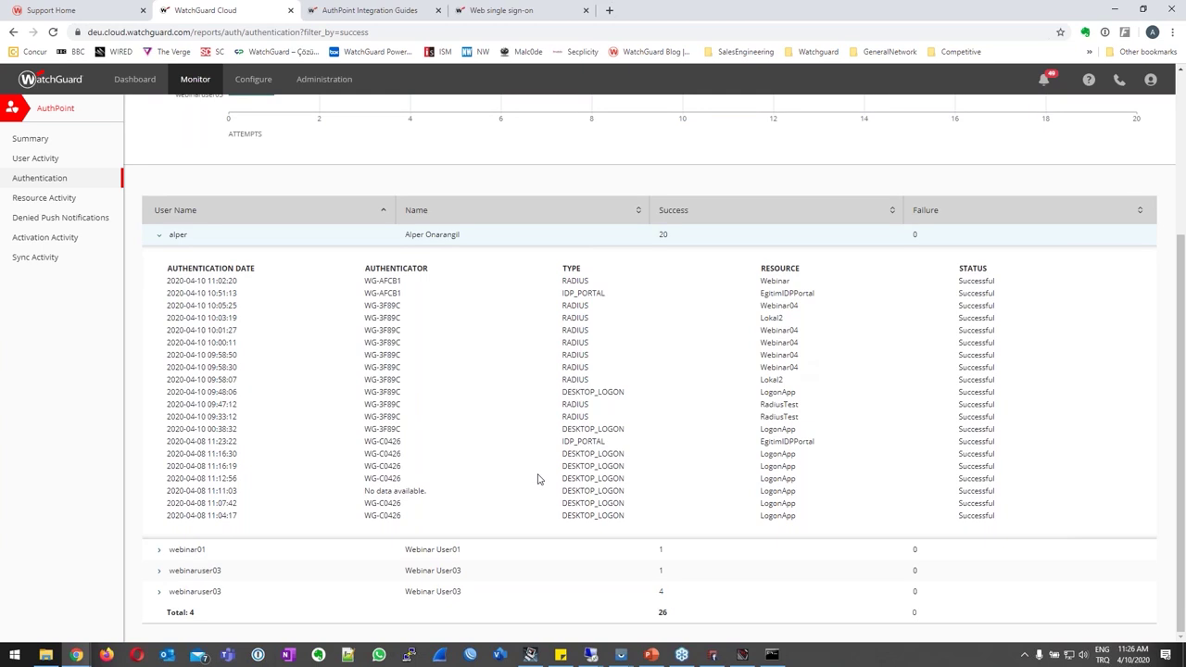
scroll(286, 455, "up", 3)
Open Resource Activity and expand the EgitimIDPPortal and LogonApp sign-in details.
left_click(53, 198)
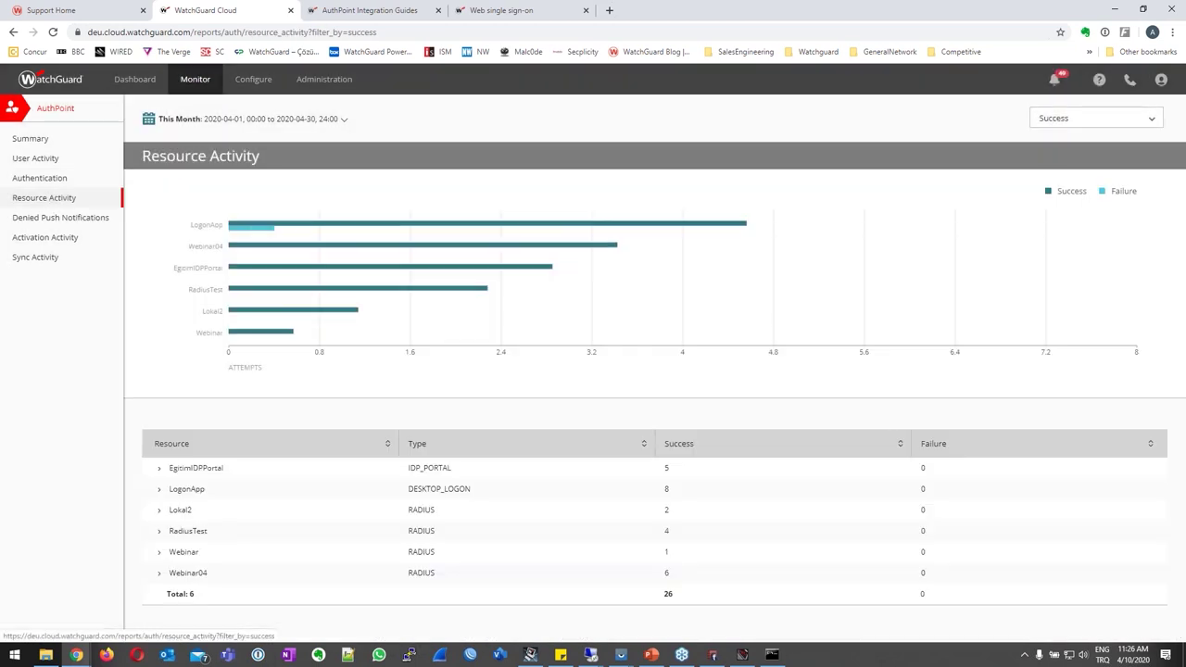
left_click(158, 469)
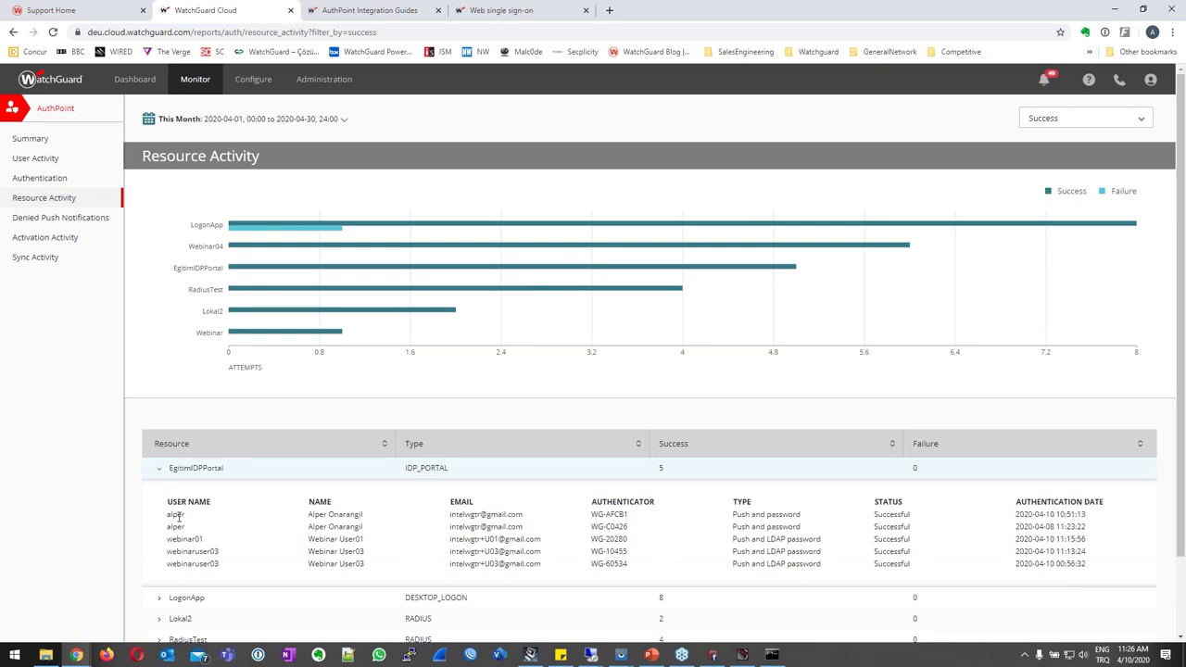
scroll(775, 522, "down", 1)
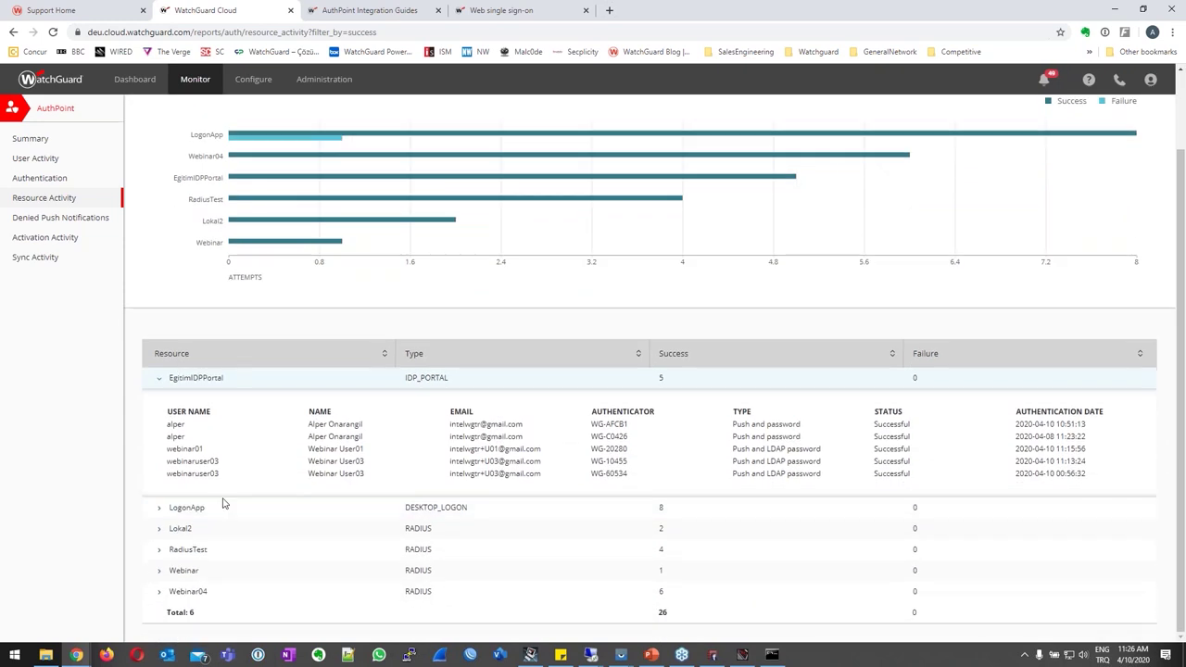
left_click(162, 509)
scroll(506, 498, "down", 2)
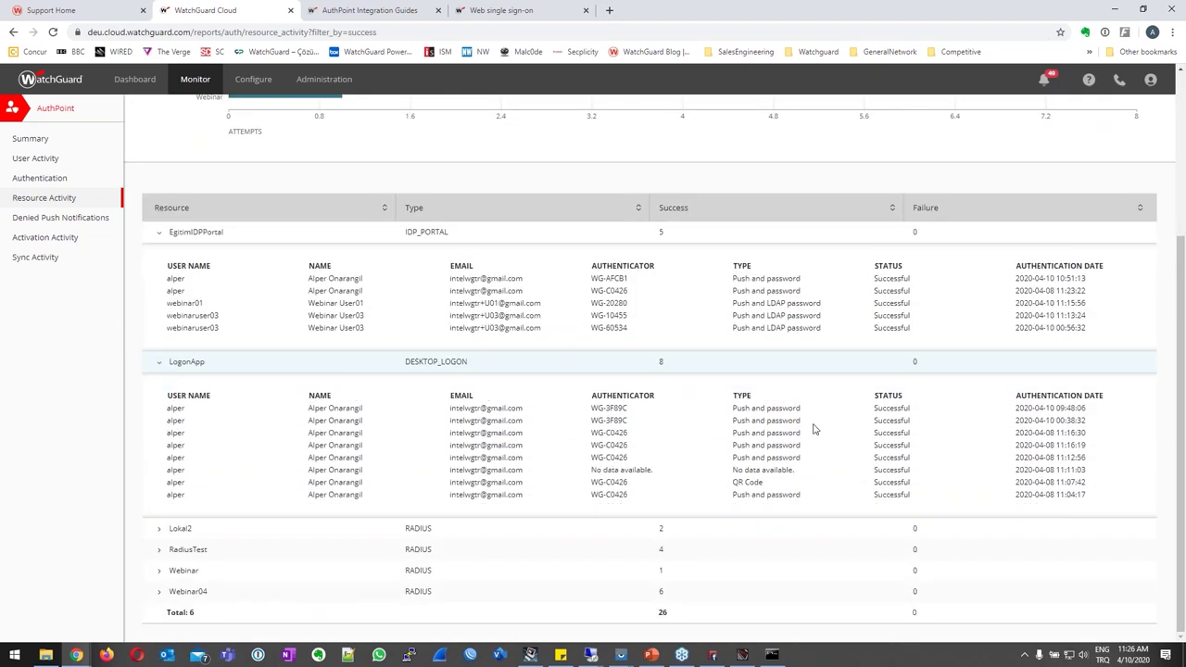
left_click_drag(752, 433, 801, 433)
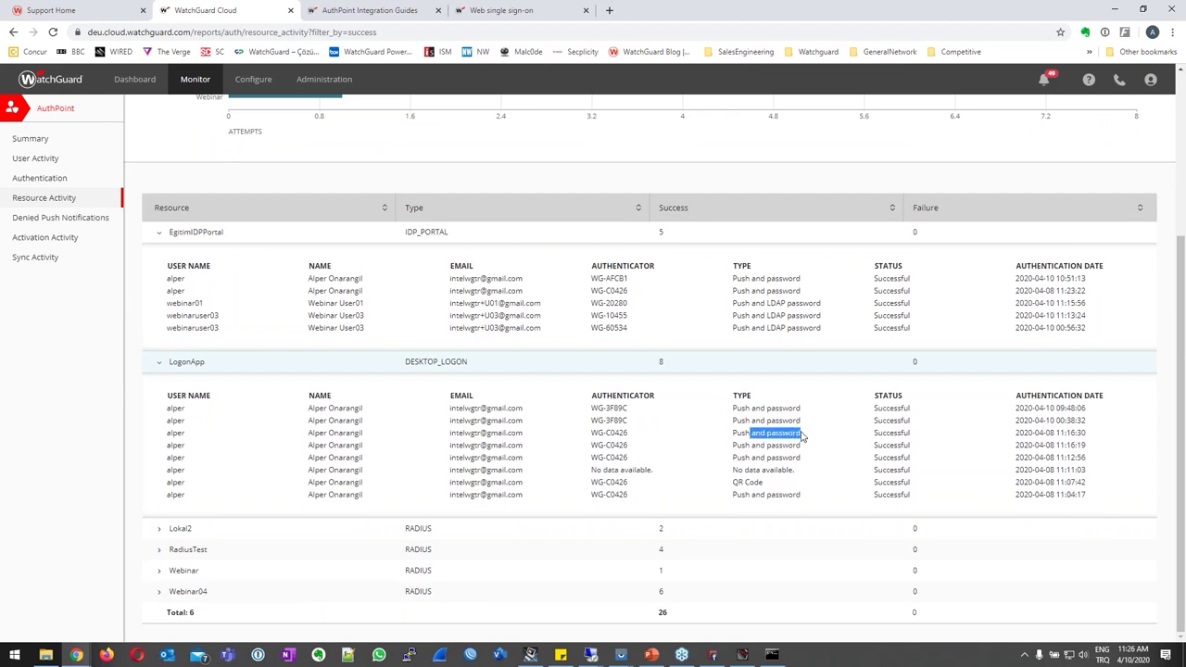
Expand the user's entry in the Denied Push report, then view Activation Activity.
left_click(24, 219)
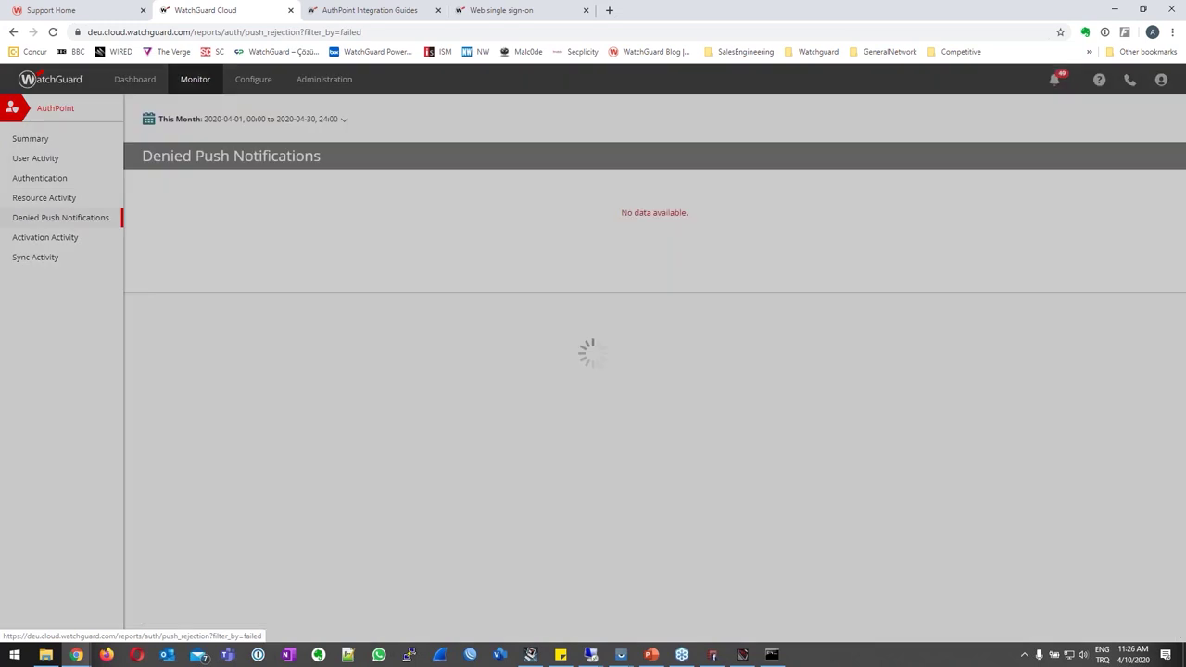
left_click(159, 468)
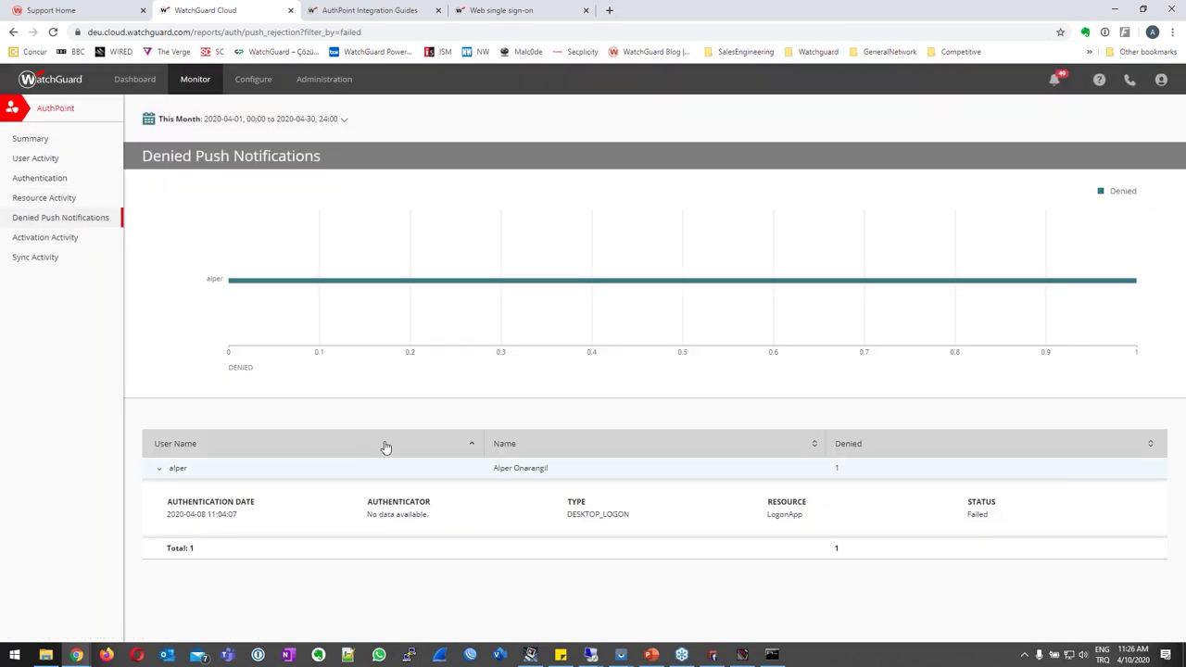
left_click(55, 241)
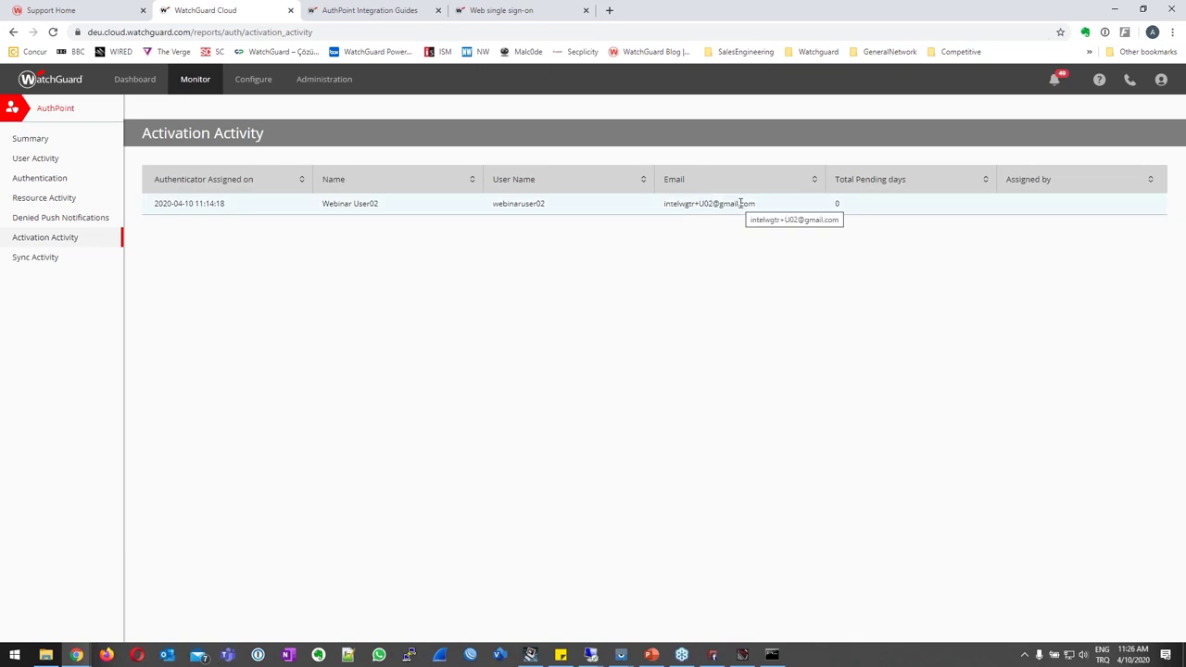
Open the Sync Activity report and expand the first two sync runs.
left_click(27, 261)
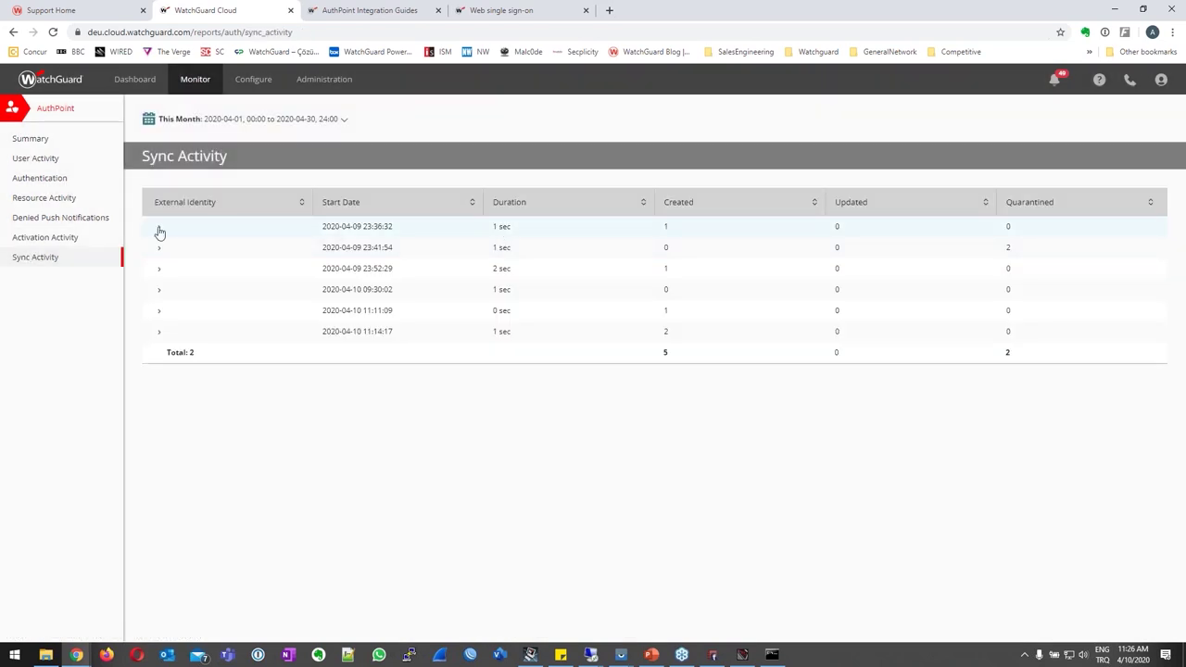
left_click(158, 227)
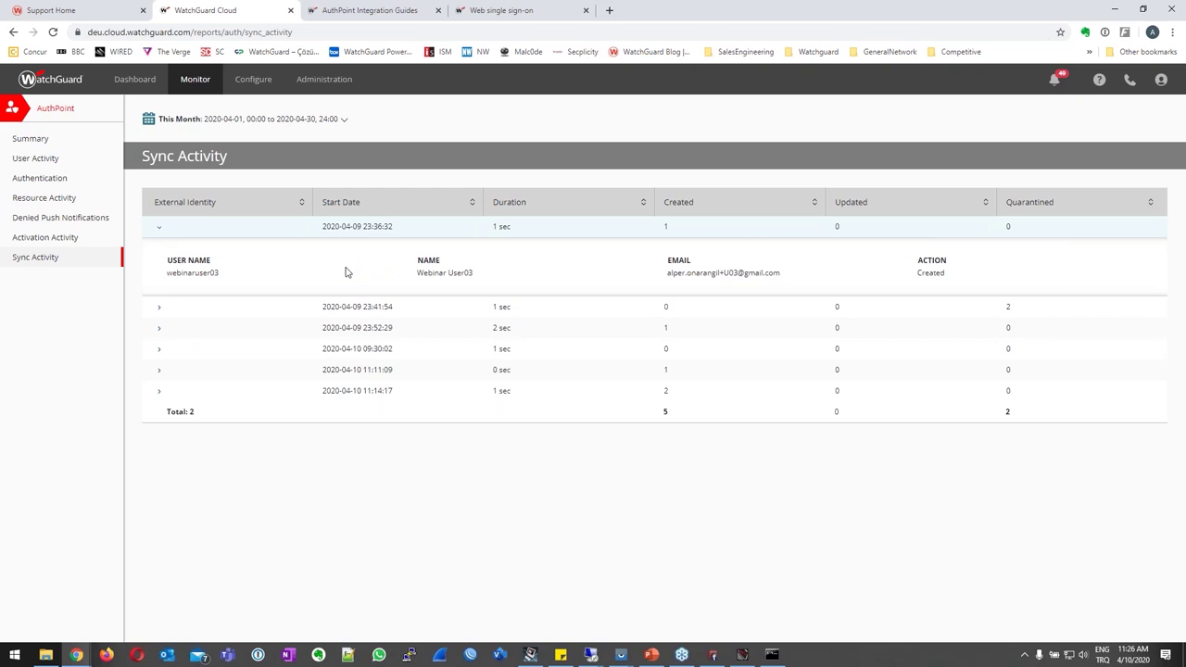
left_click(159, 308)
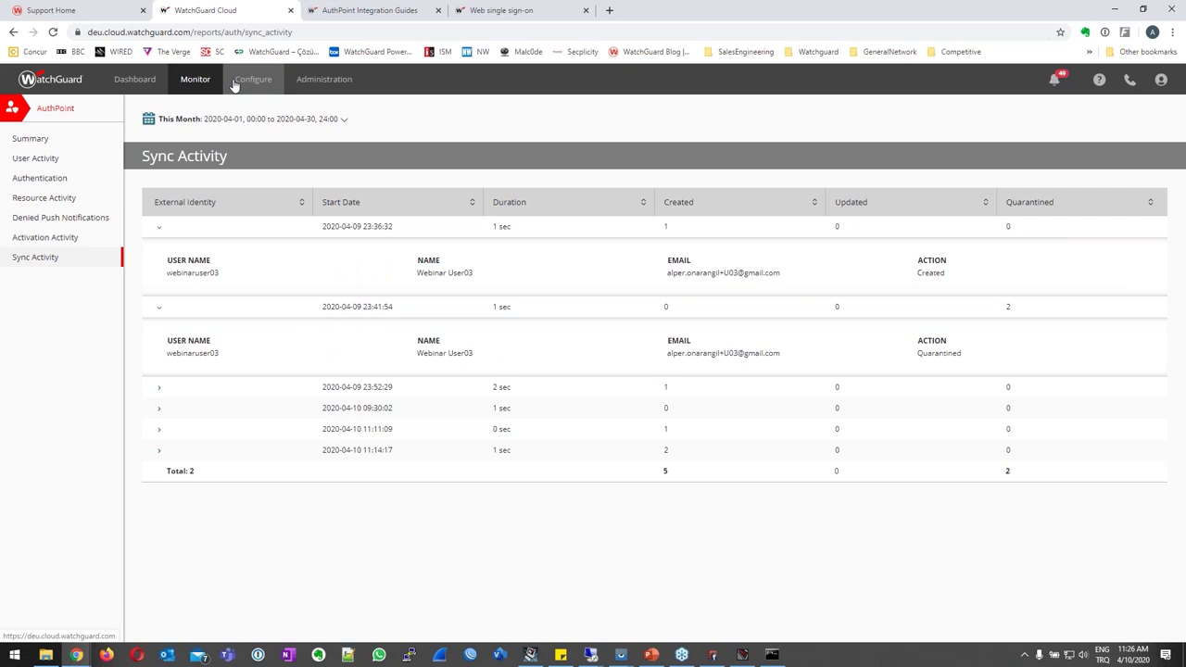
mouse_move(234, 84)
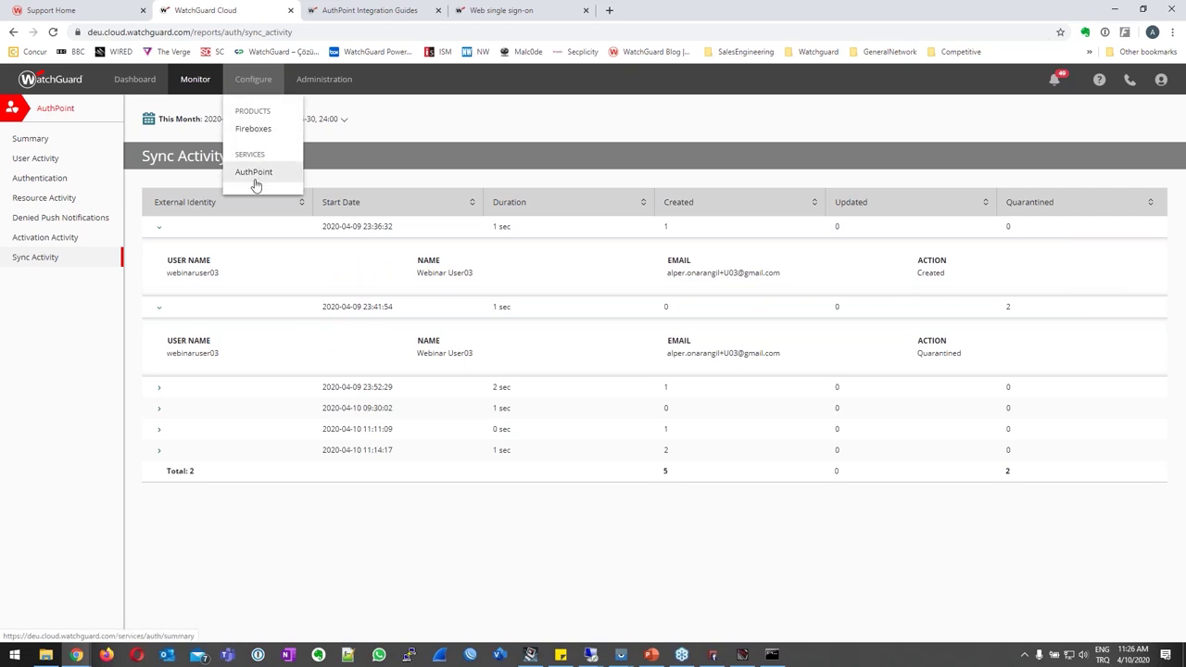
left_click(255, 171)
Review webinar01's actions in the Users list, then bring up the 10.1.1.9 remote desktop.
left_click(34, 231)
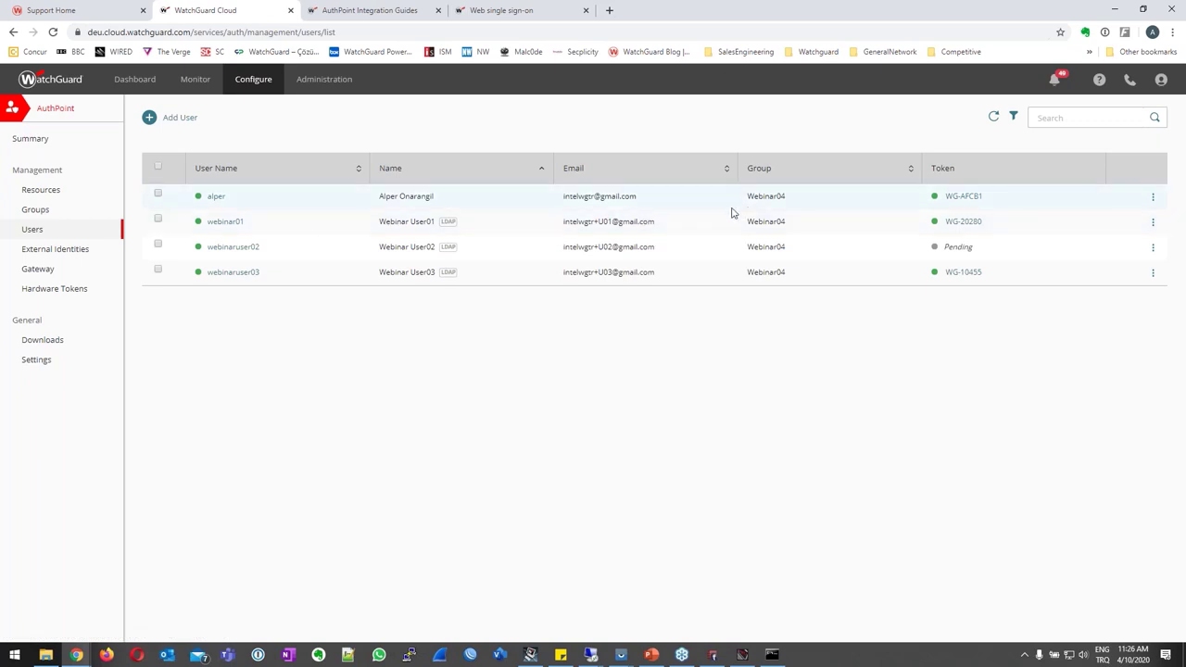
left_click(1153, 223)
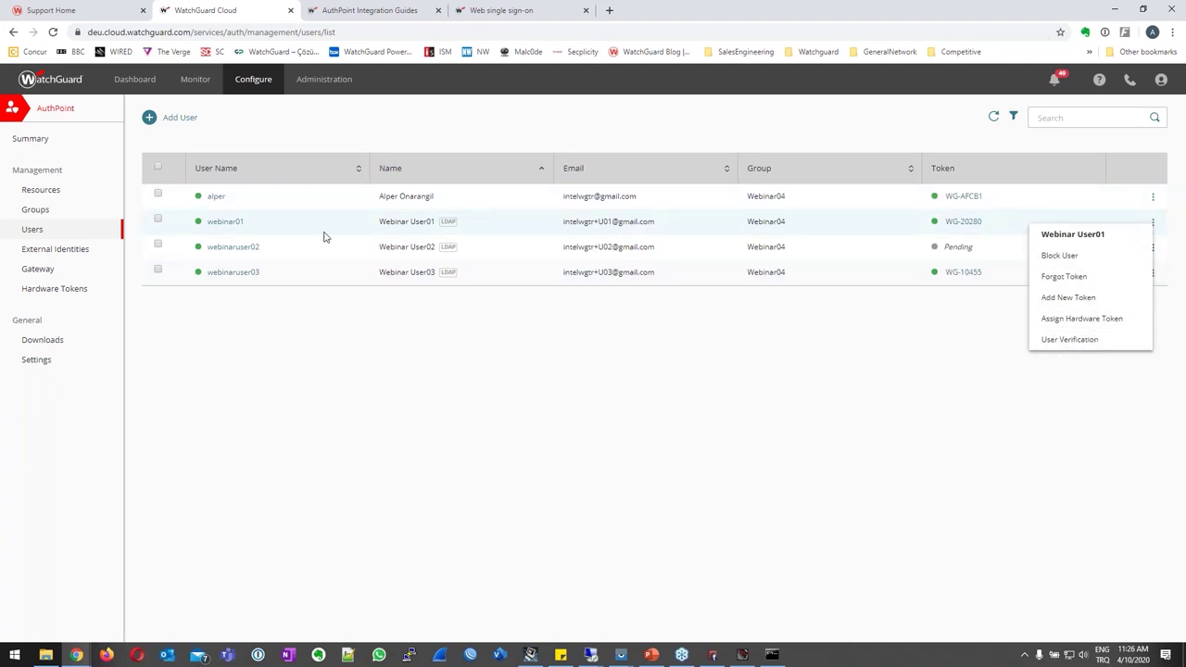
left_click(429, 472)
mouse_move(590, 655)
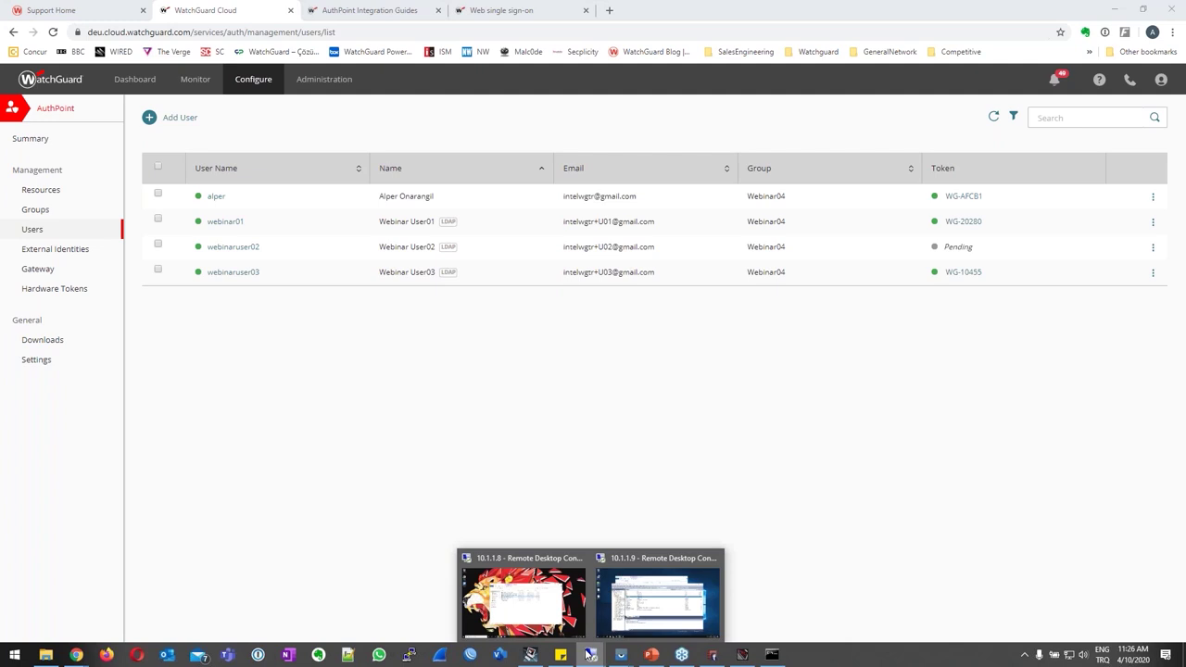
left_click(642, 609)
On the 10.1.1.9 server, remove the three Webinar members from AuthPoint_GR's Members list and apply.
left_click(255, 654)
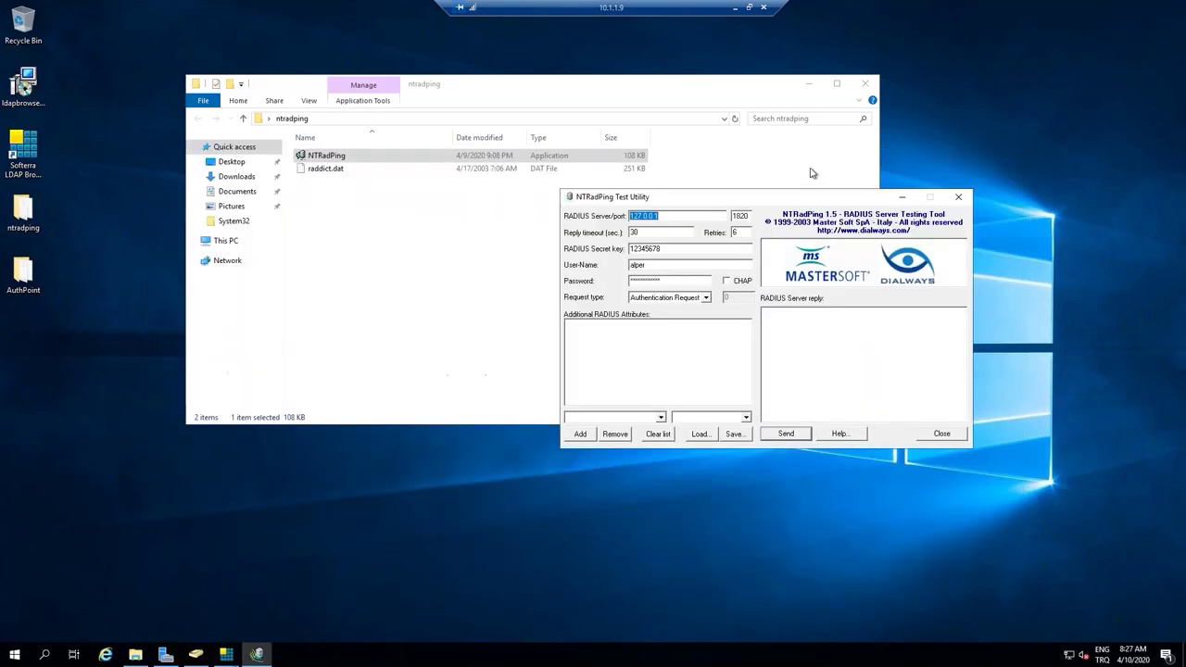
left_click(196, 655)
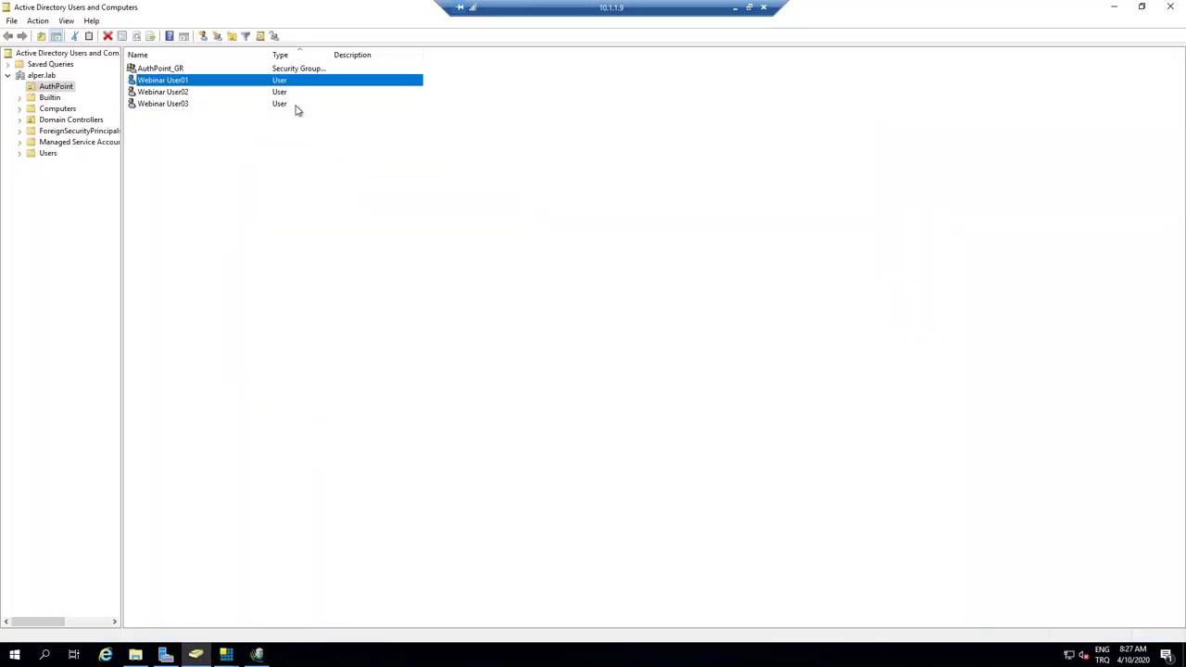
double_click(161, 69)
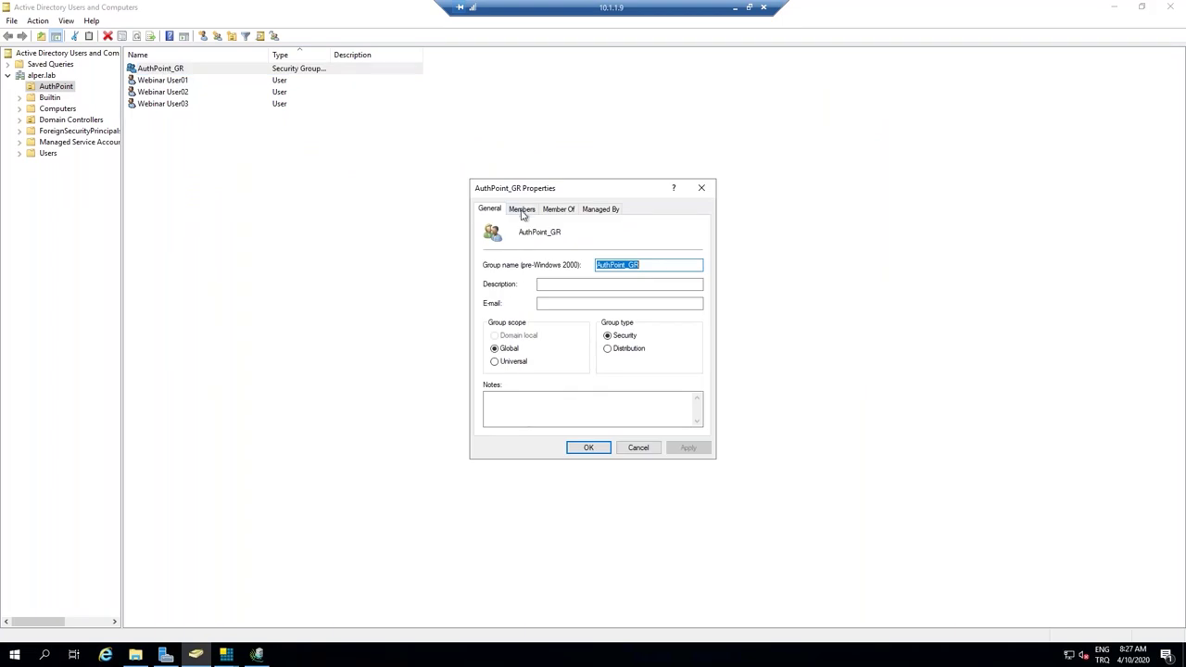
left_click(522, 208)
left_click_drag(535, 295, 526, 248)
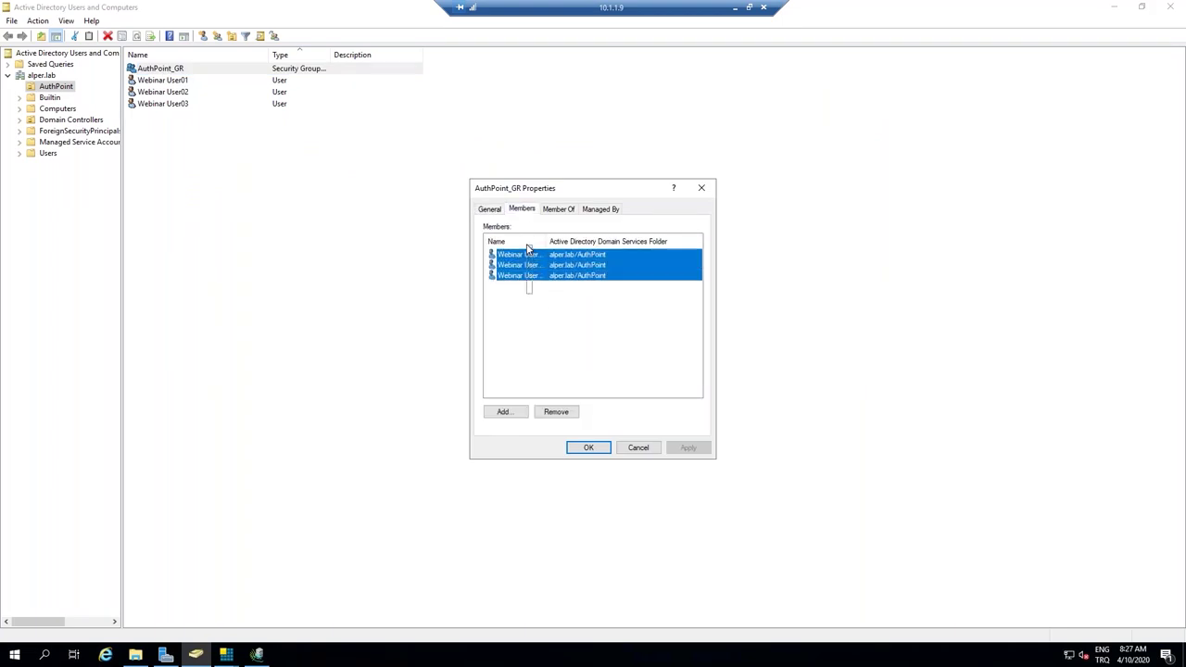
left_click(543, 412)
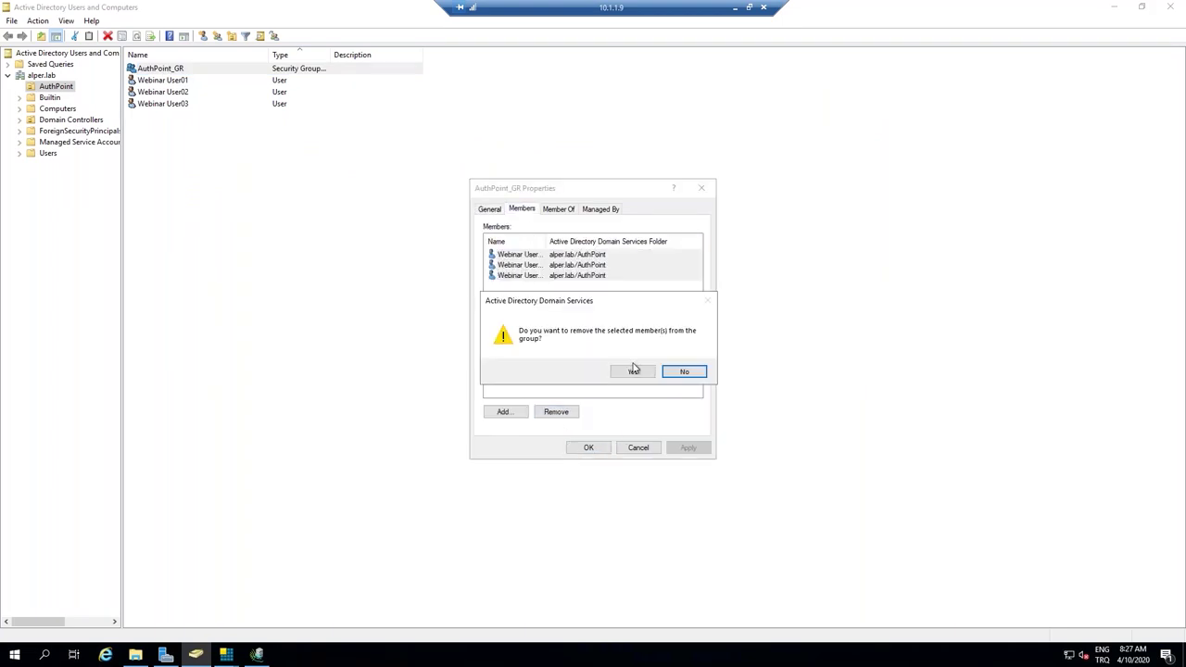
left_click(636, 371)
left_click(587, 448)
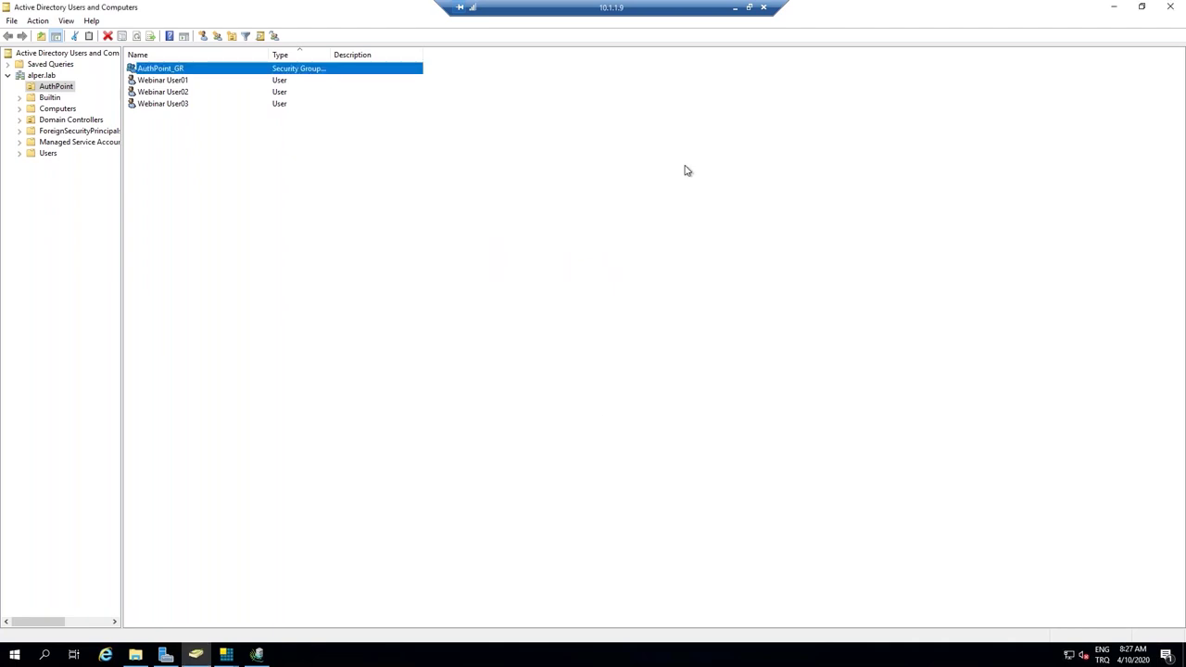
left_click(734, 7)
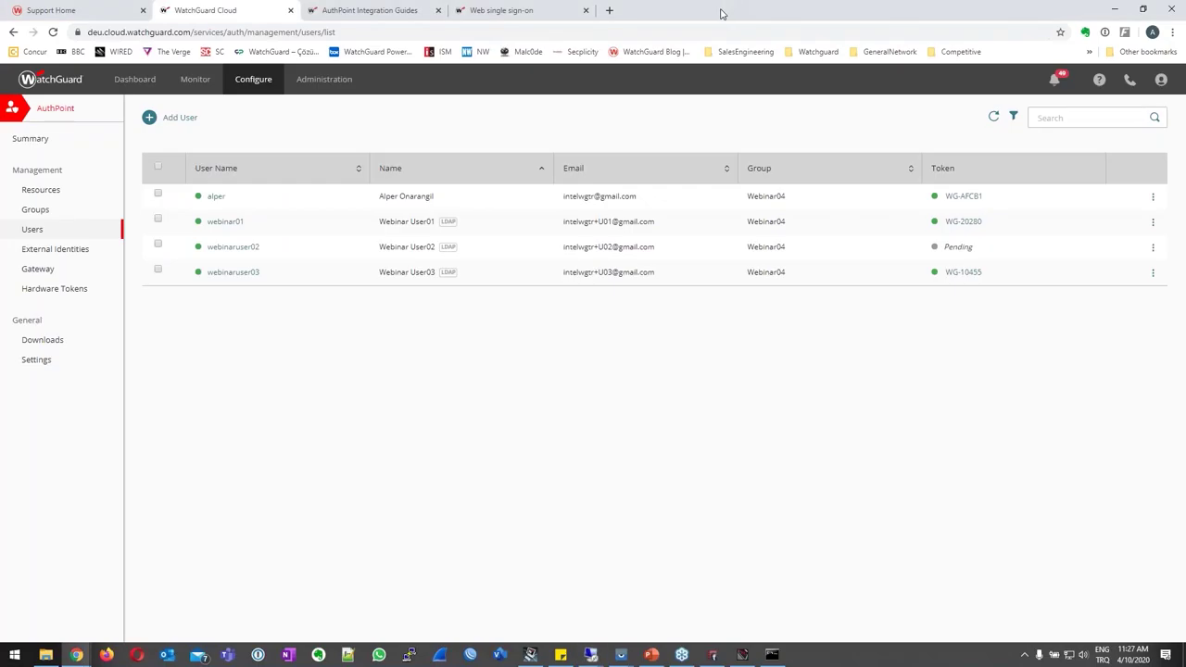
Start and confirm a manual synchronization of the AzureServer external identity.
left_click(69, 251)
left_click(1154, 182)
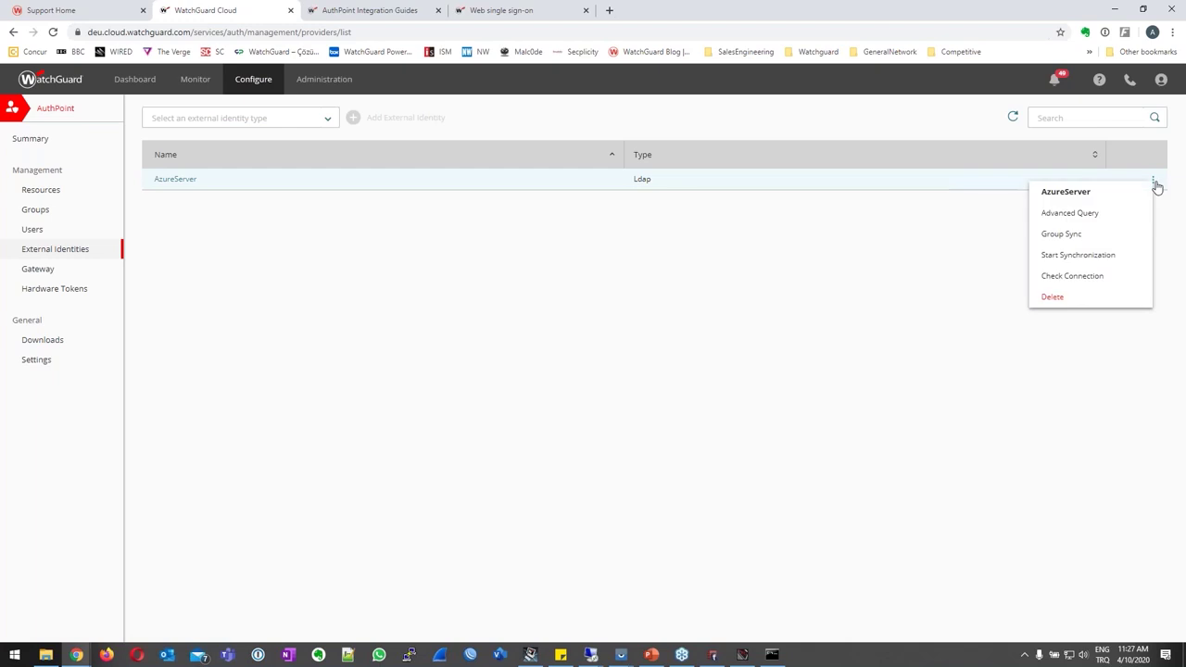
left_click(1100, 256)
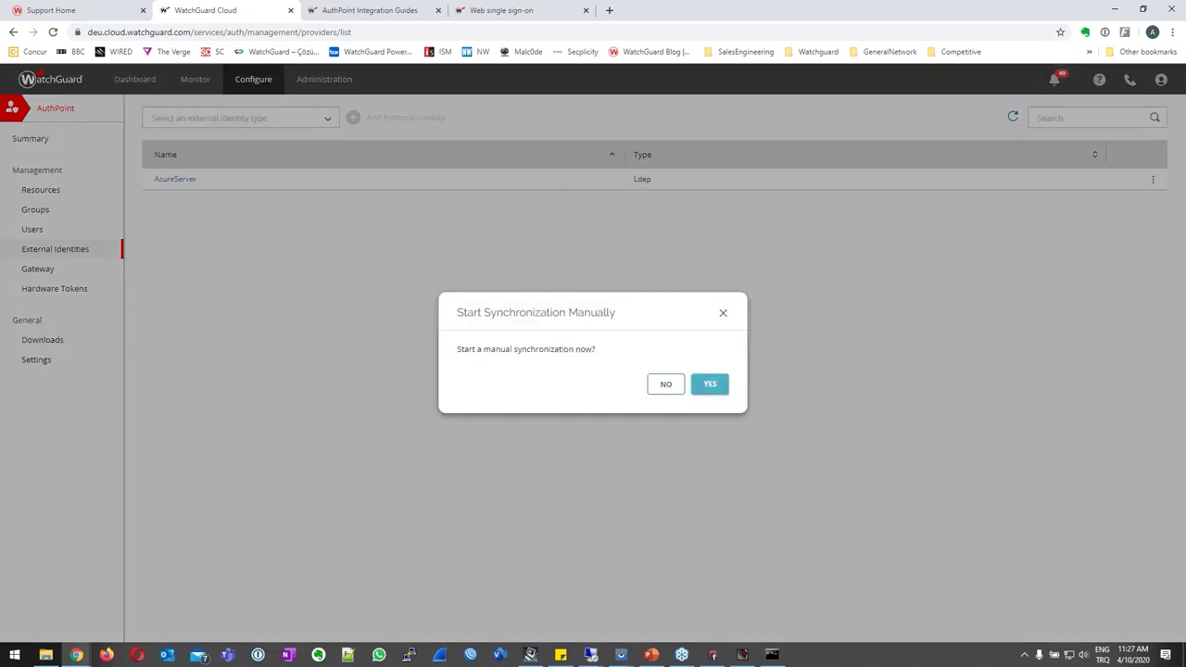
left_click(711, 385)
Refresh the AuthPoint users list to see the three Webinar users' new status.
left_click(32, 229)
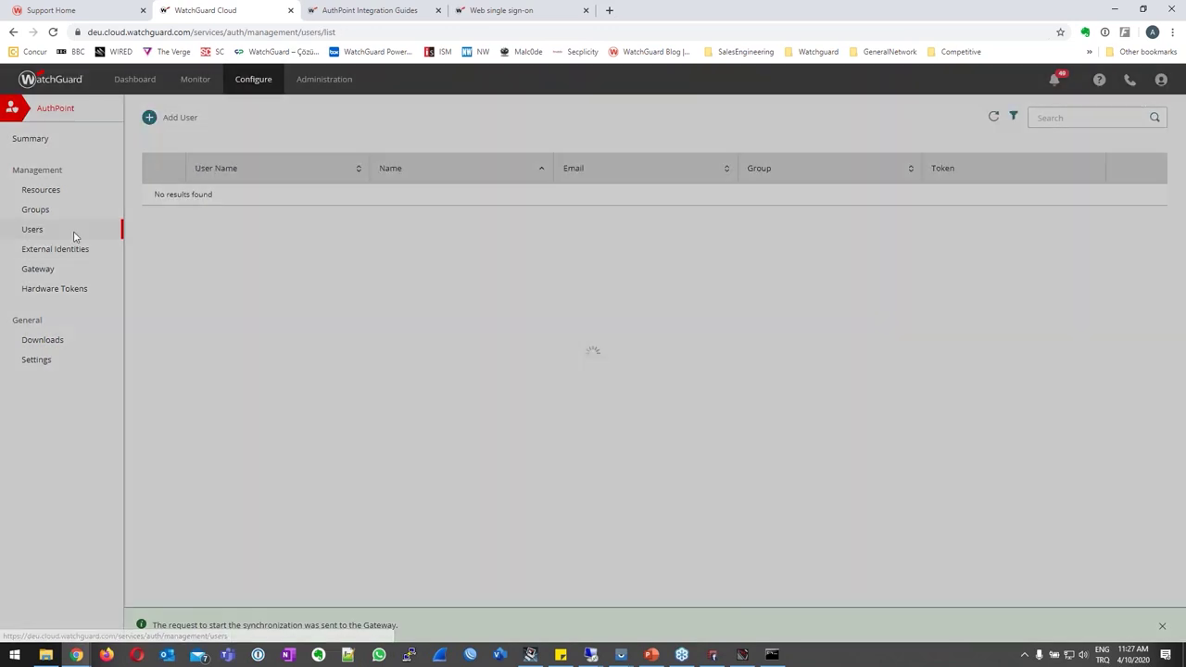
left_click(994, 121)
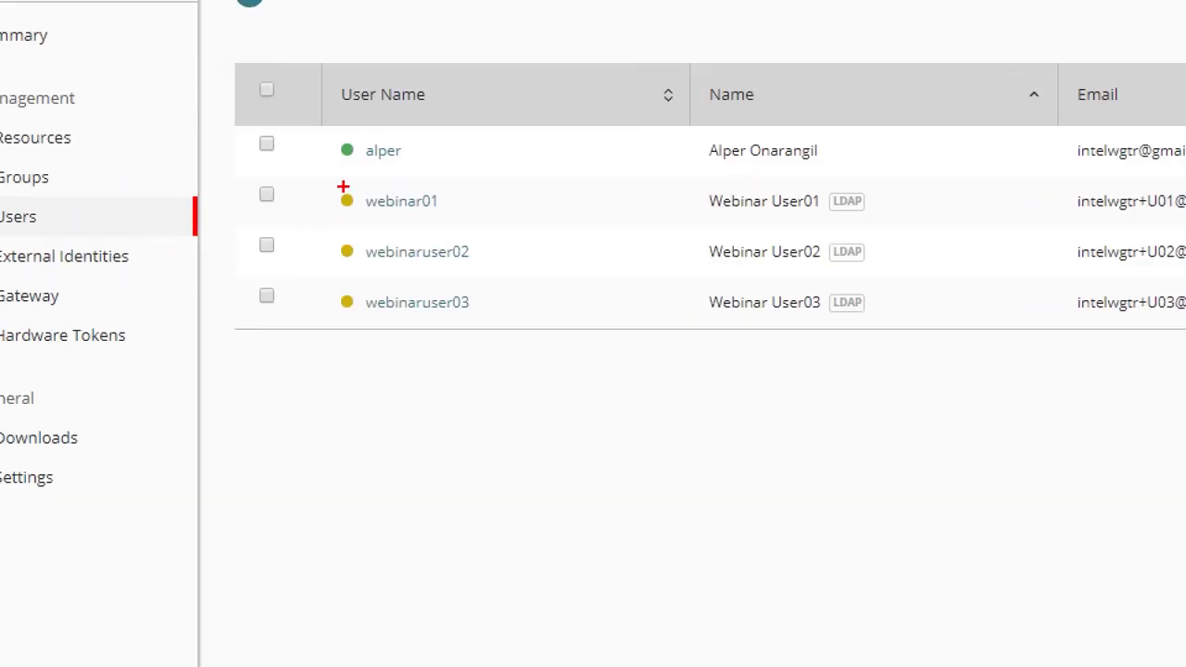
mouse_move(325, 188)
left_mouse_down()
mouse_move(370, 276)
mouse_move(368, 321)
left_mouse_up()
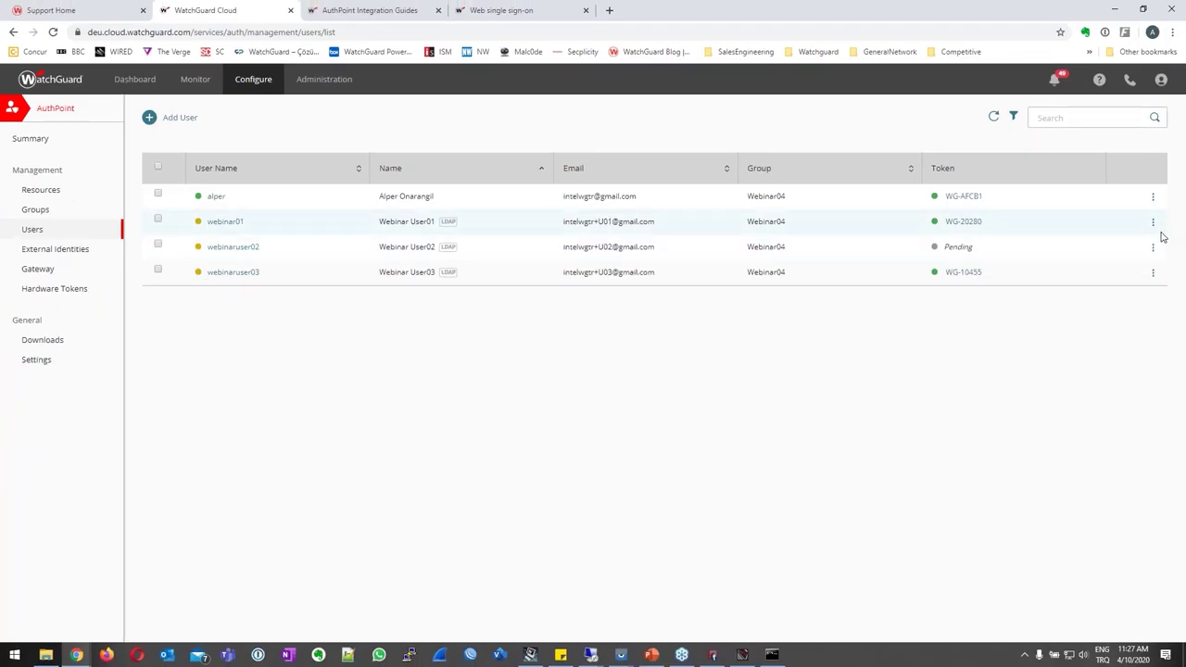
Delete the webinaruser02 and webinaruser03 accounts, confirming each deletion.
left_click(1154, 247)
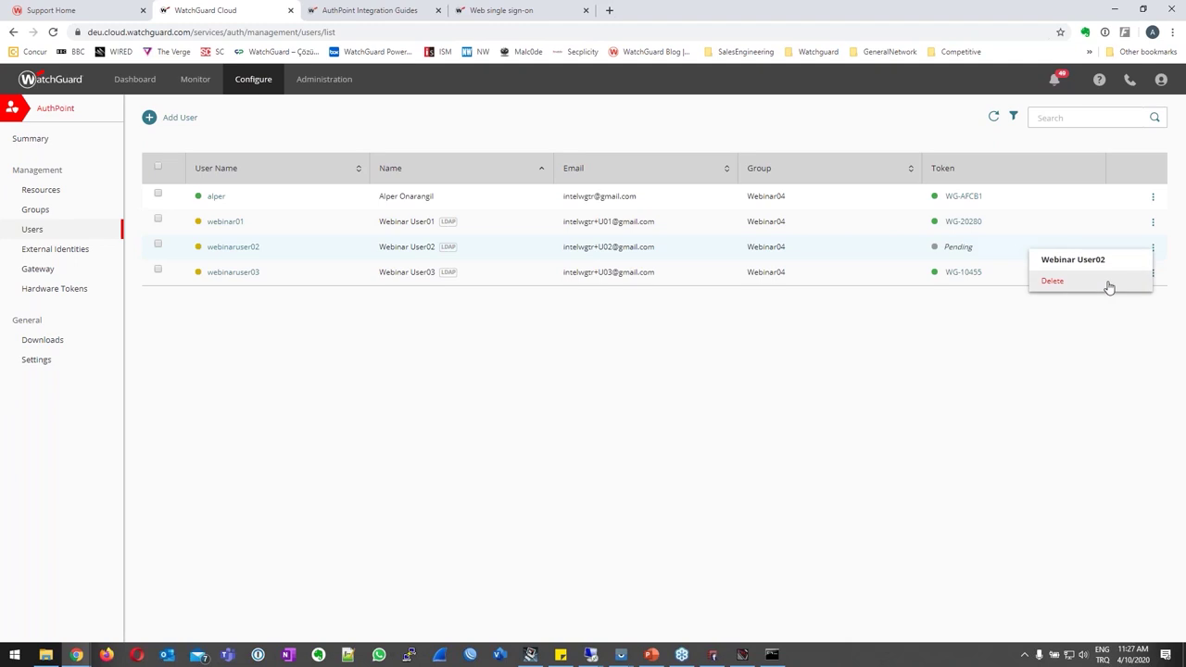
left_click(1109, 288)
left_click(710, 382)
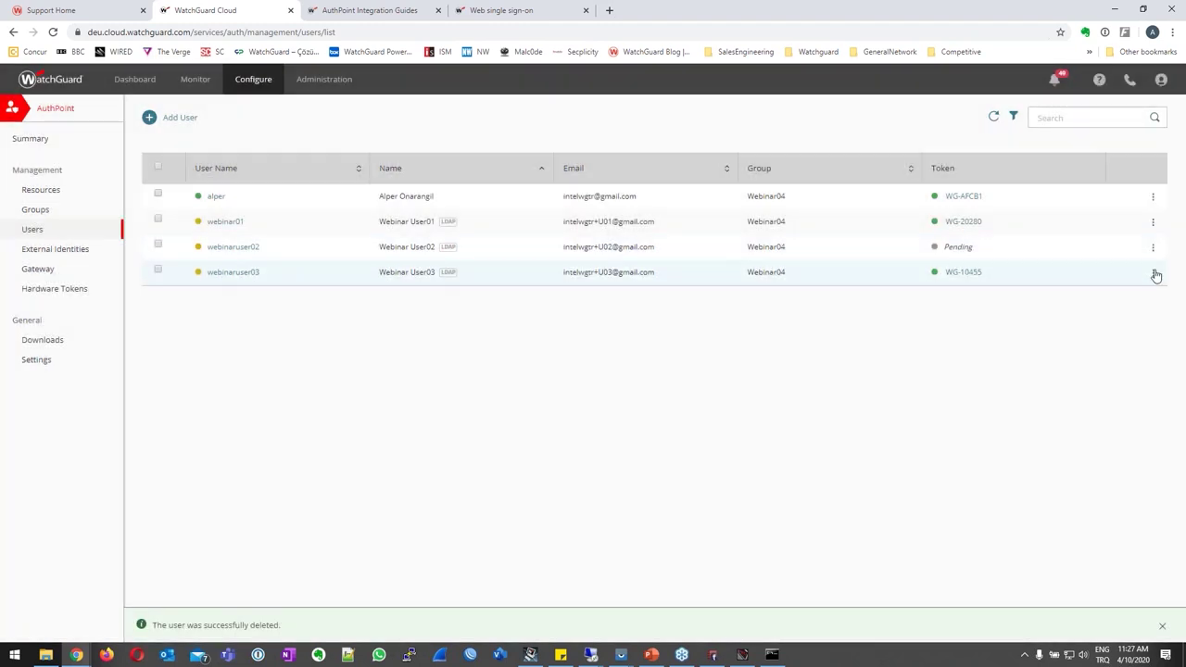
left_click(1153, 248)
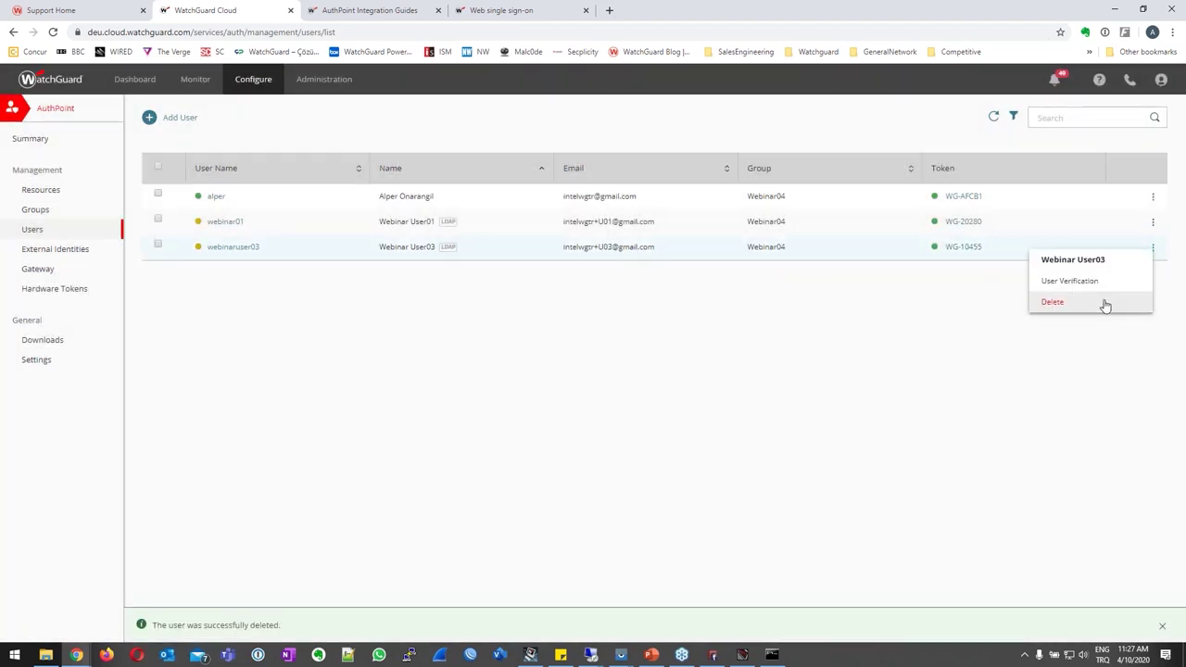
left_click(1106, 304)
left_click(701, 383)
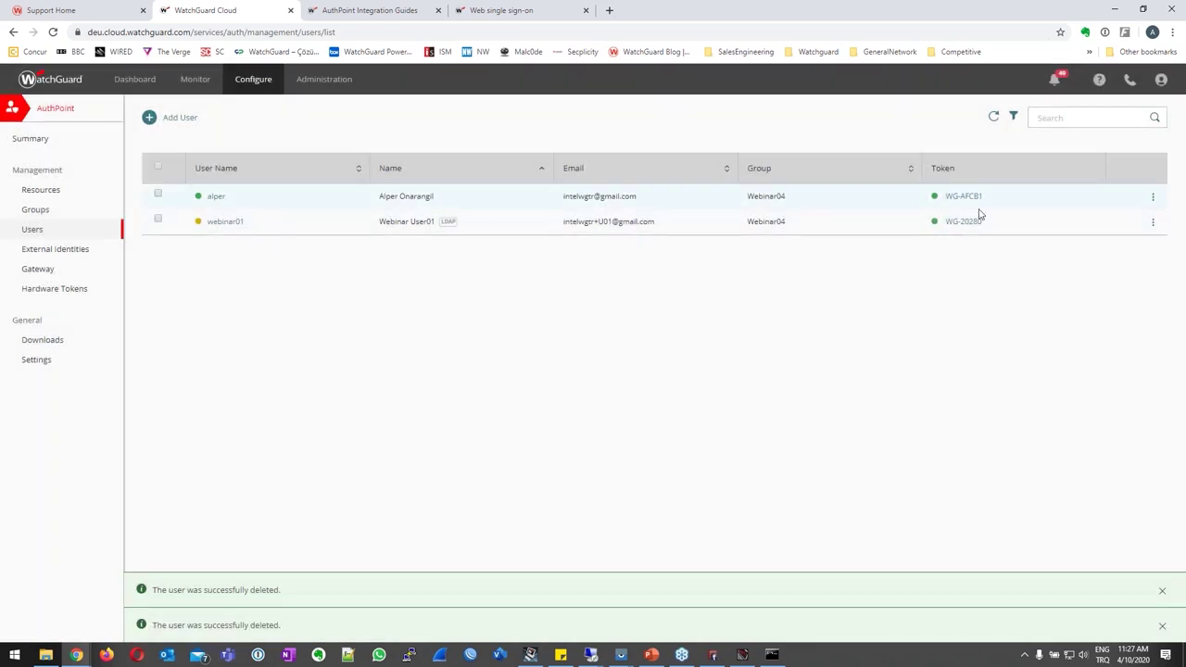
Review the remaining two users' action menus, then go to the AuthPoint Monitor summary.
left_click(1153, 196)
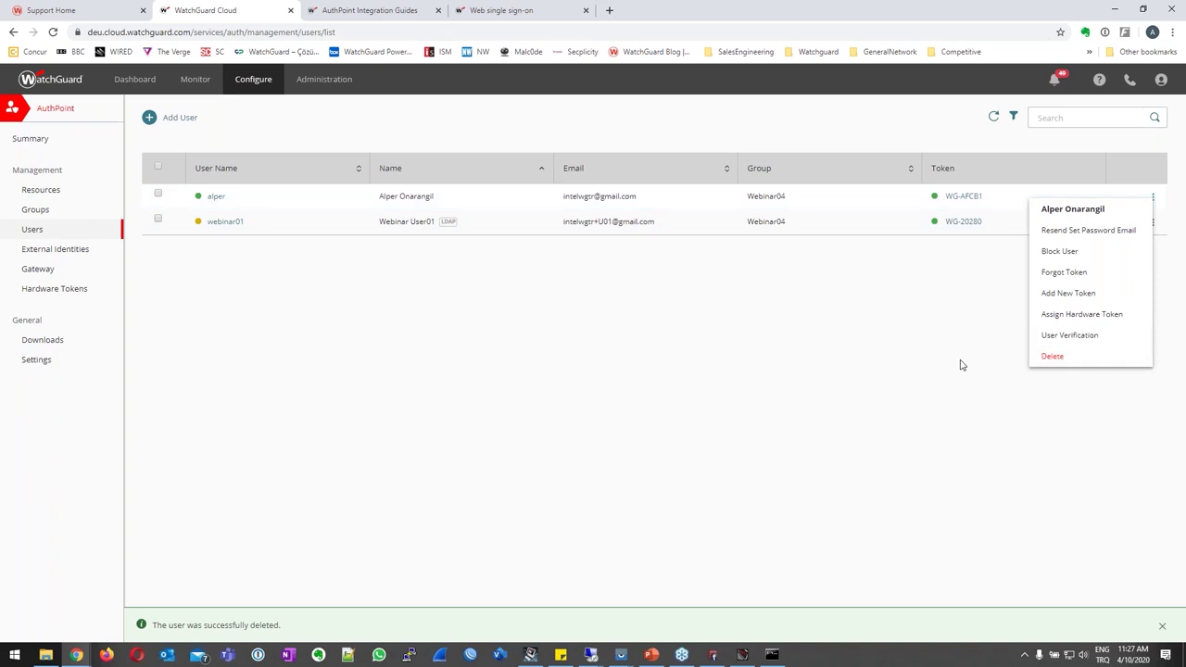
left_click(1153, 223)
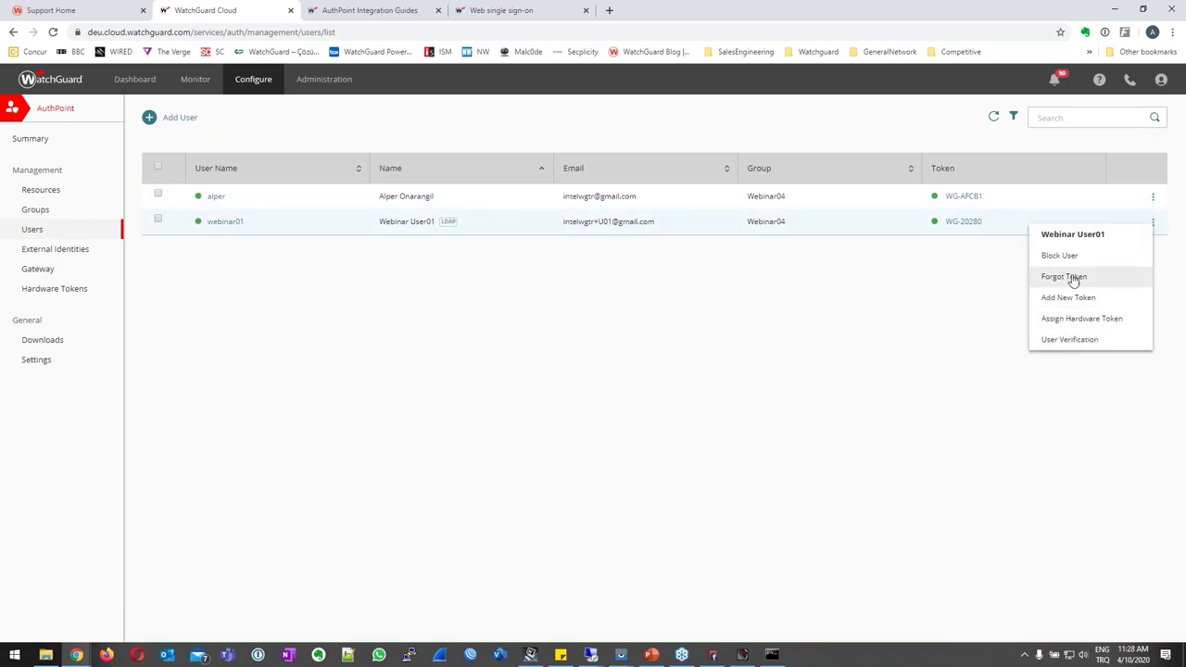
left_click(1154, 197)
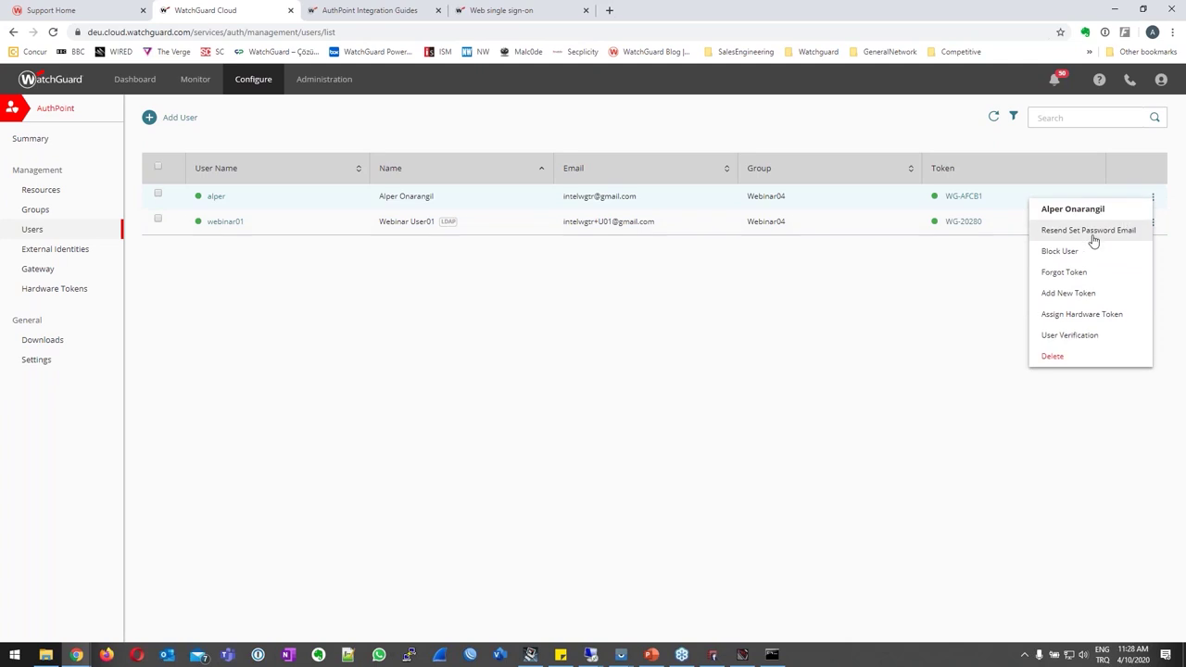
left_click(1084, 422)
left_click(196, 79)
mouse_move(340, 82)
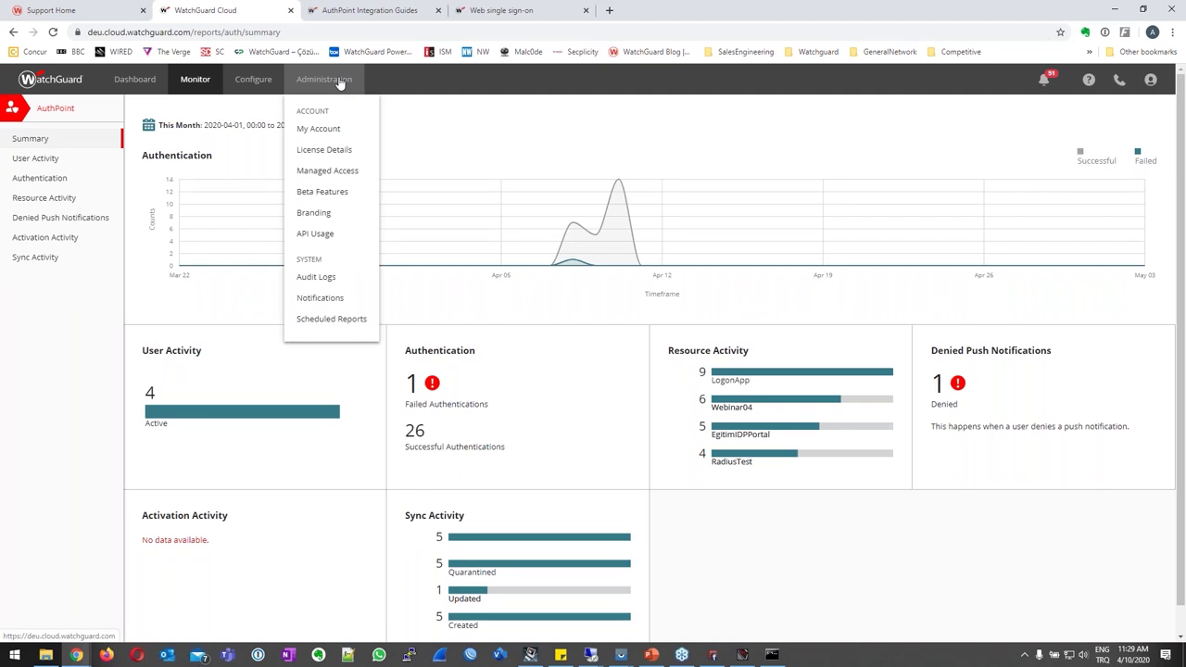
Create a new notification rule named Webinar.
left_click(334, 299)
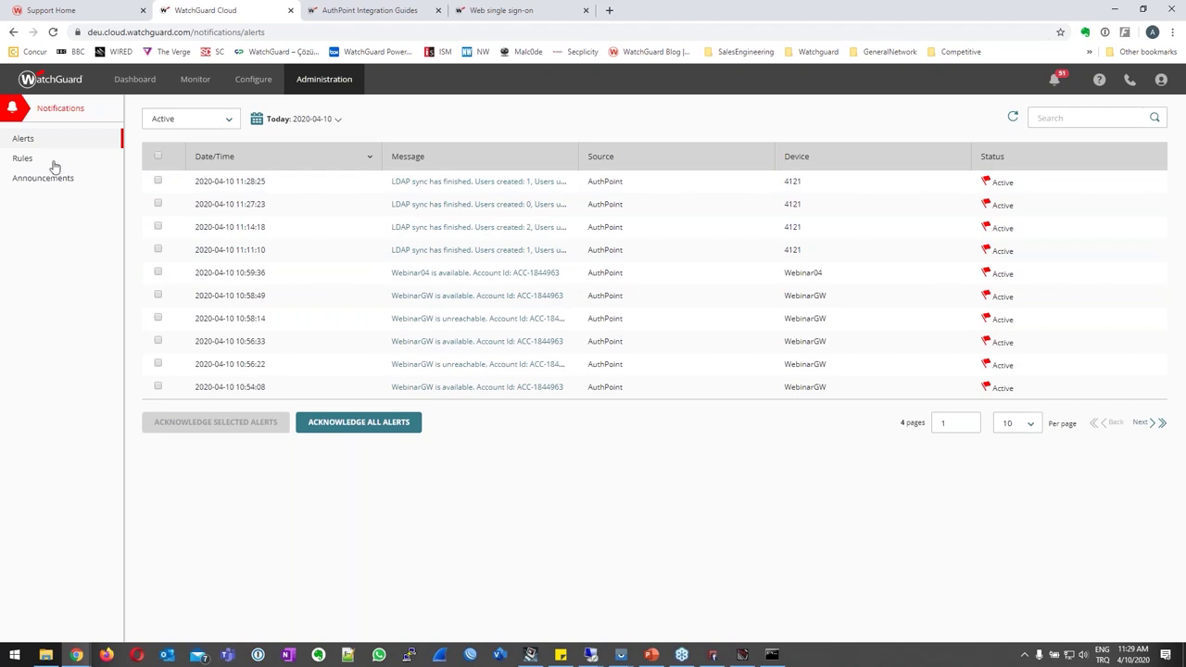
left_click(26, 160)
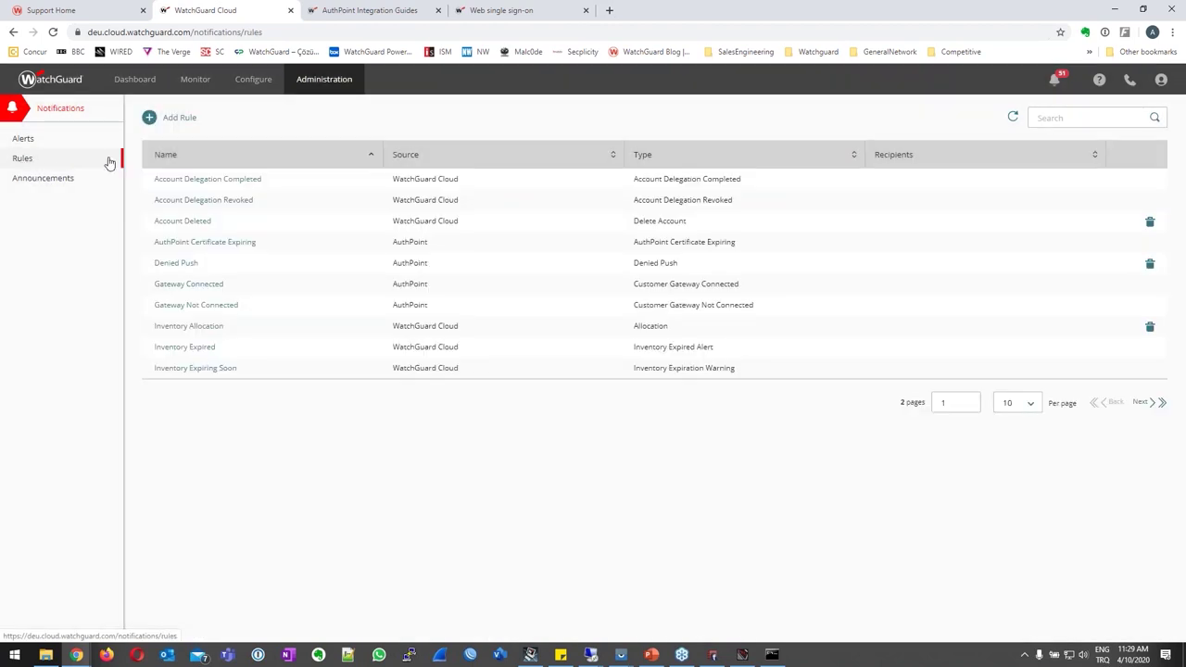
left_click(151, 120)
left_click(199, 164)
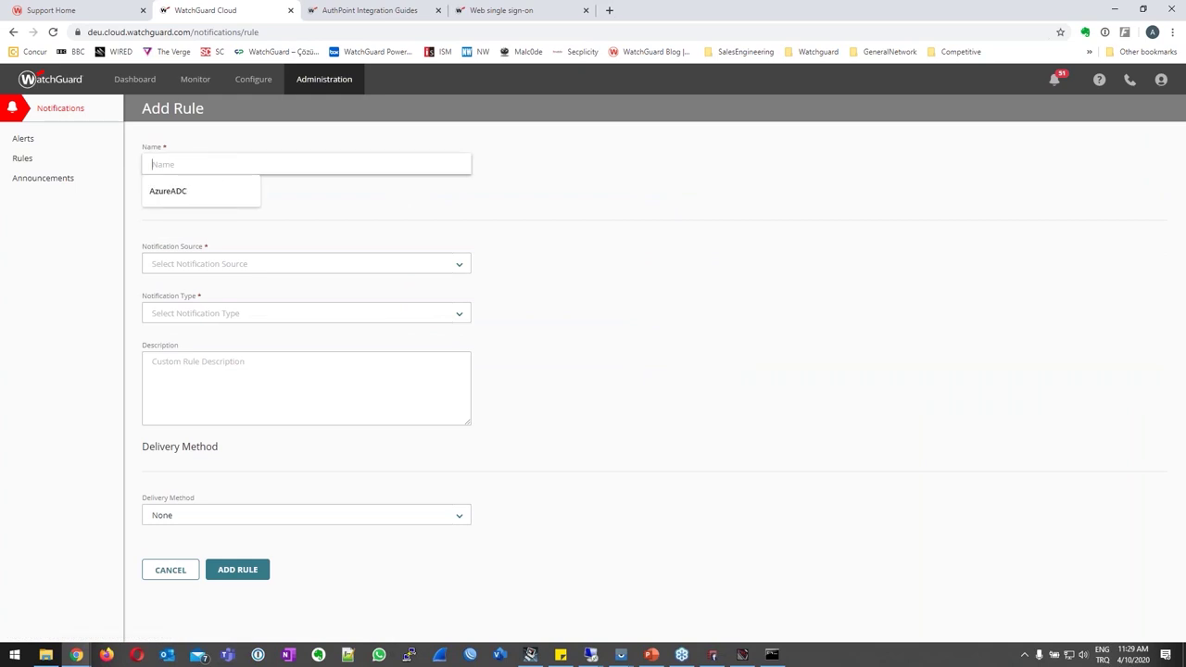
type("Webinar")
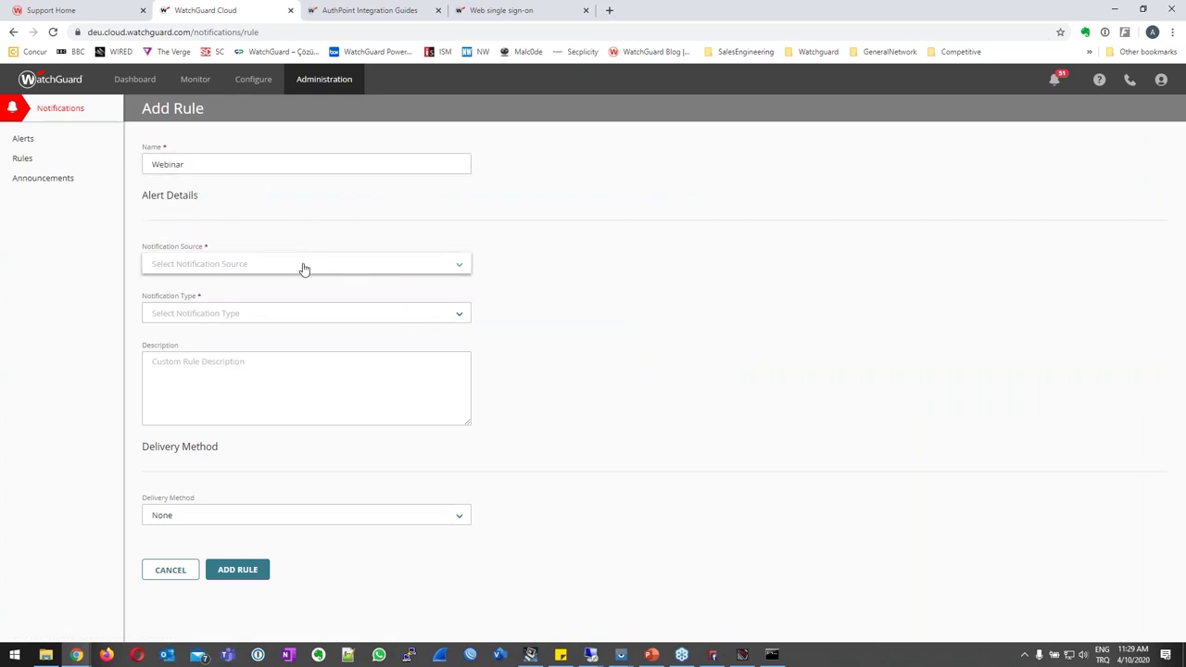
Set the rule's source to AuthPoint and type to Denied Push, with a description about denied logins.
left_click(302, 266)
left_click(167, 305)
left_click(186, 317)
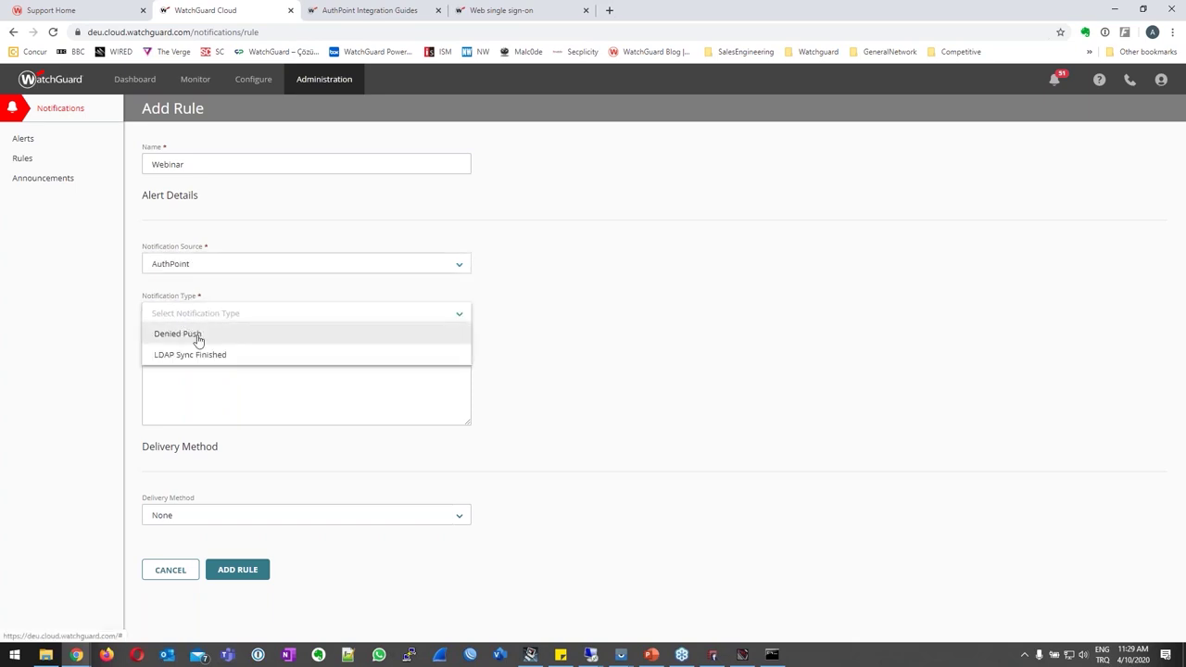
left_click(195, 335)
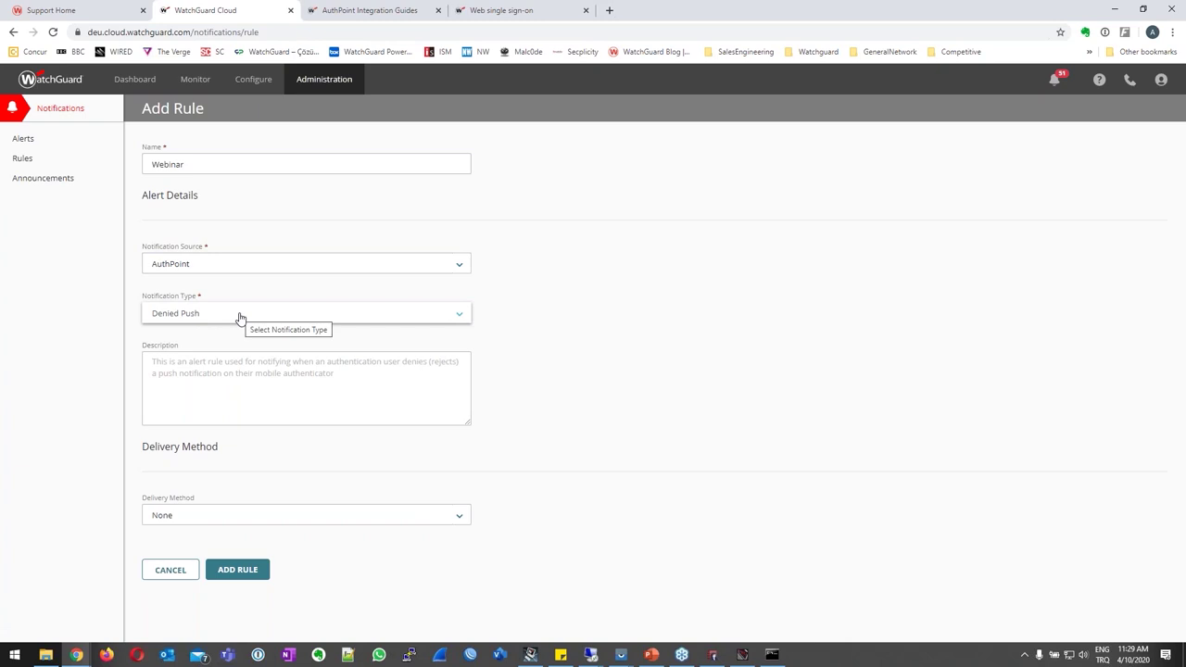
left_click(230, 367)
type("x")
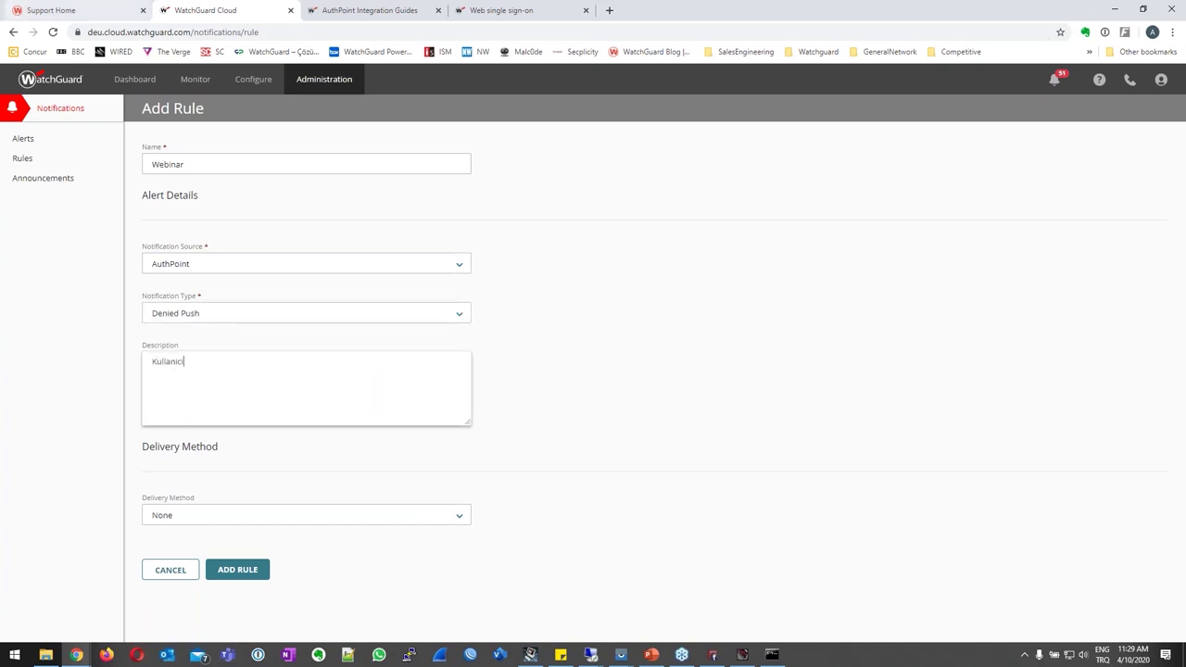
type("ullanici oturum acmayi red ederse")
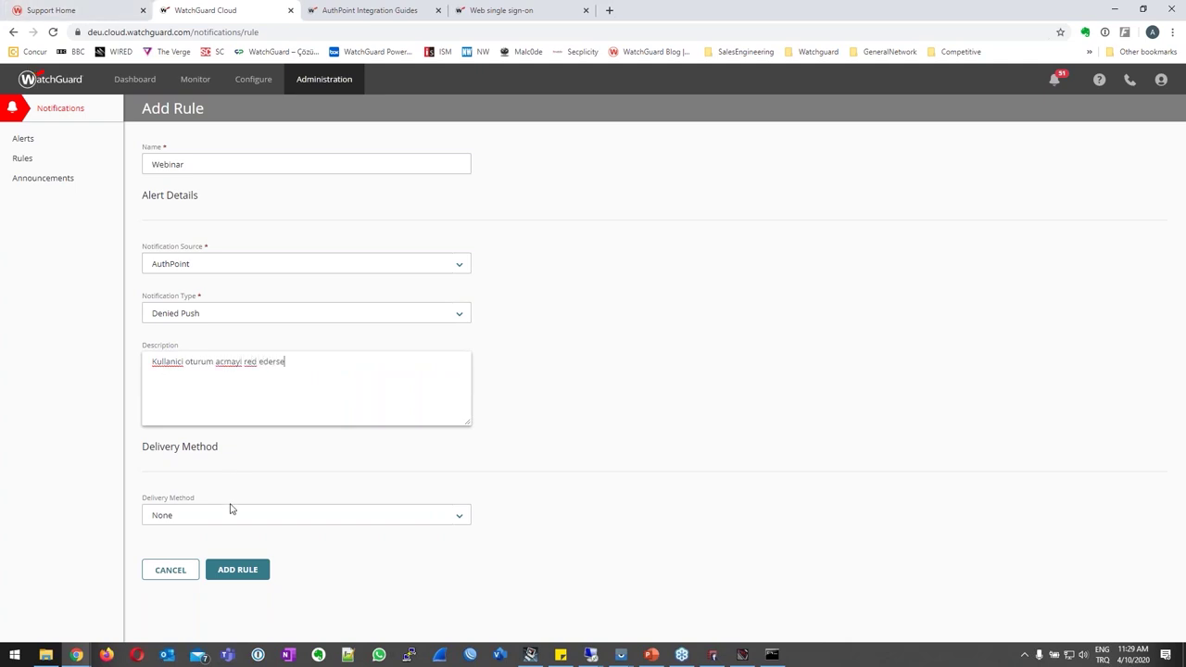
Deliver all alerts by Email with subject 'Denied Notification' to the recipient's e-mail address.
left_click(231, 516)
left_click(236, 557)
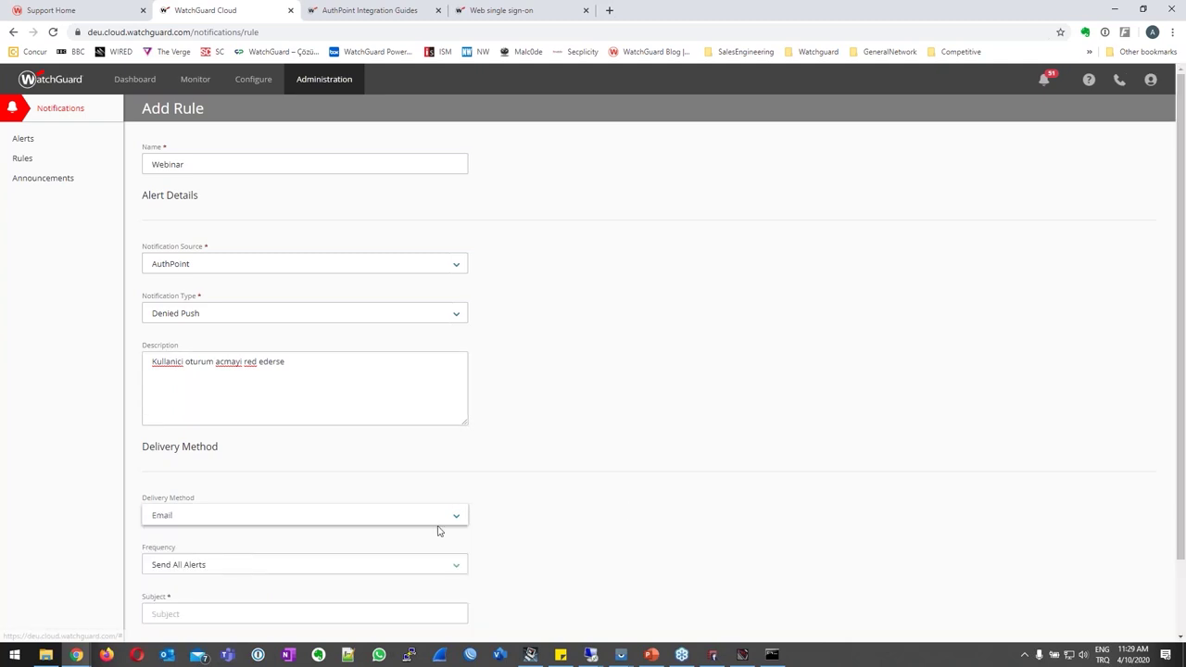
scroll(636, 513, "down", 1)
left_click(235, 483)
left_click(235, 483)
left_click(181, 525)
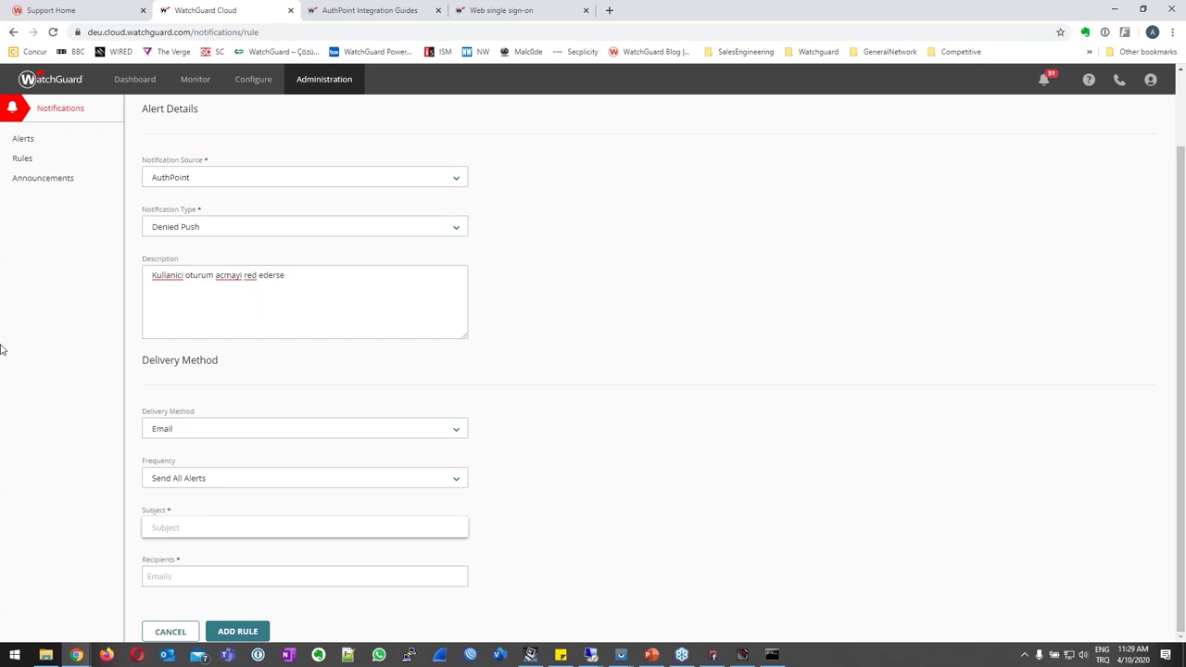
type("Den")
type("ied Notification")
key("Tab")
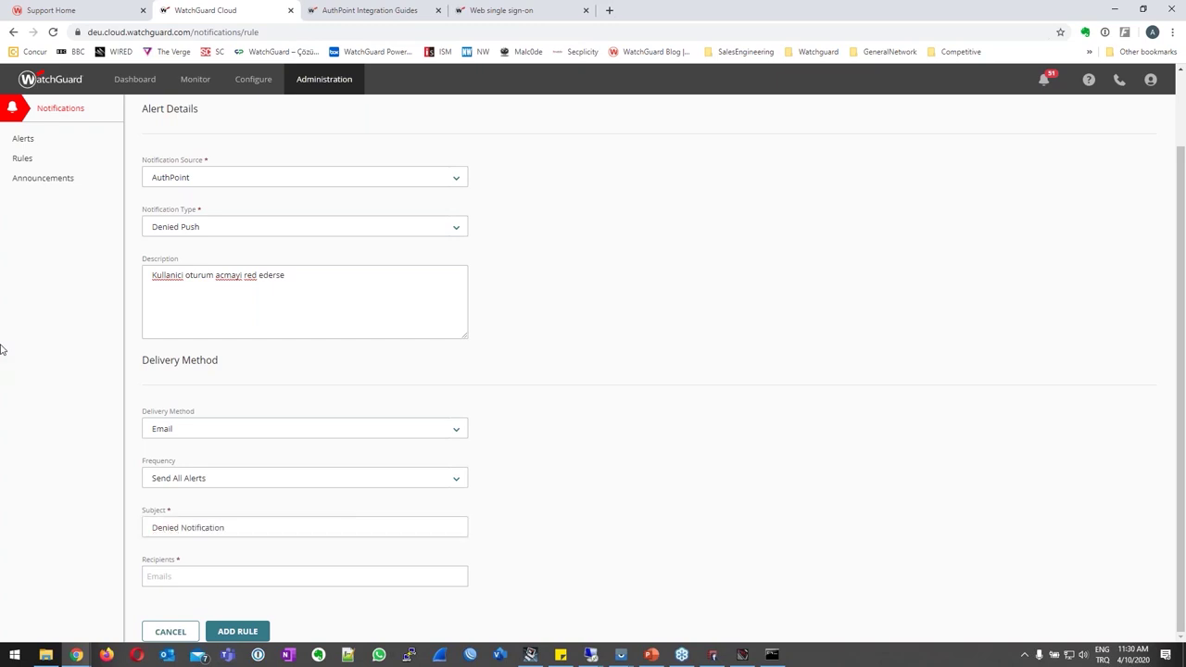
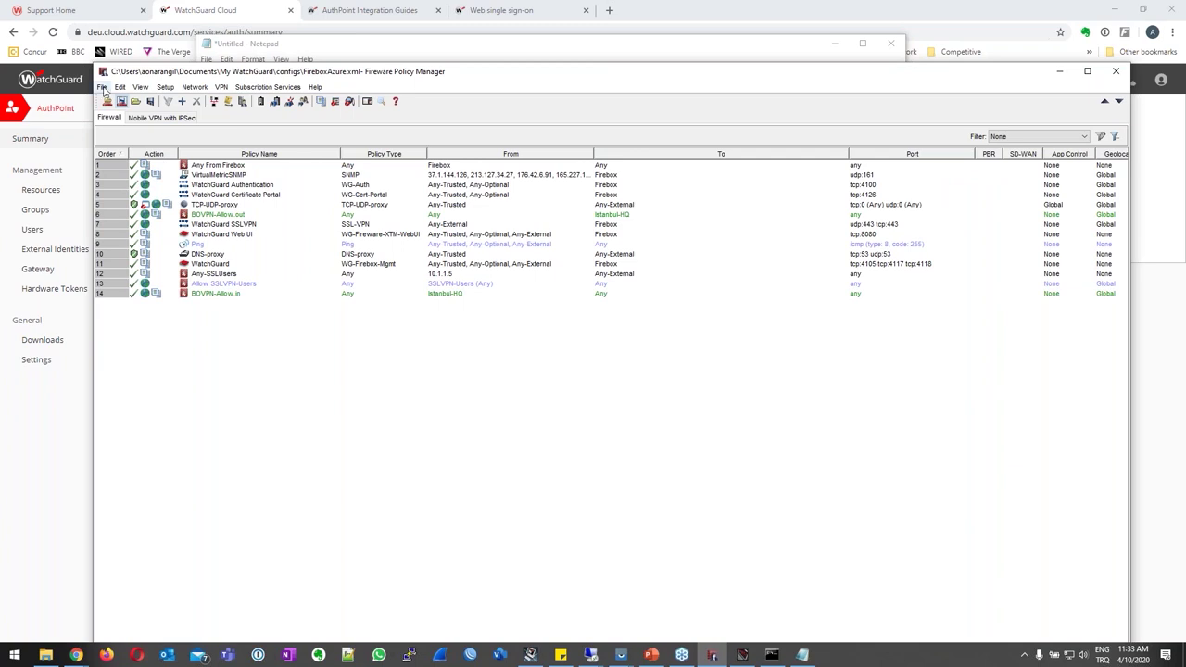
Open Manage Users and Roles from the File menu and log in with the administrator passphrase.
left_click(102, 88)
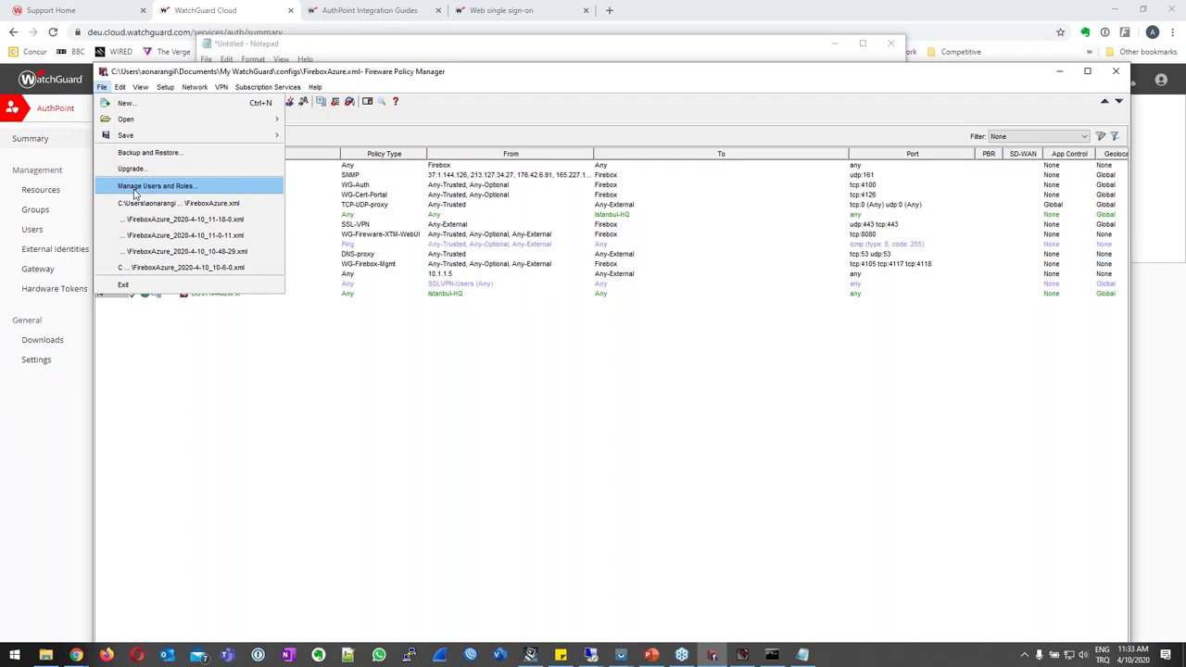
left_click(134, 192)
type("***************")
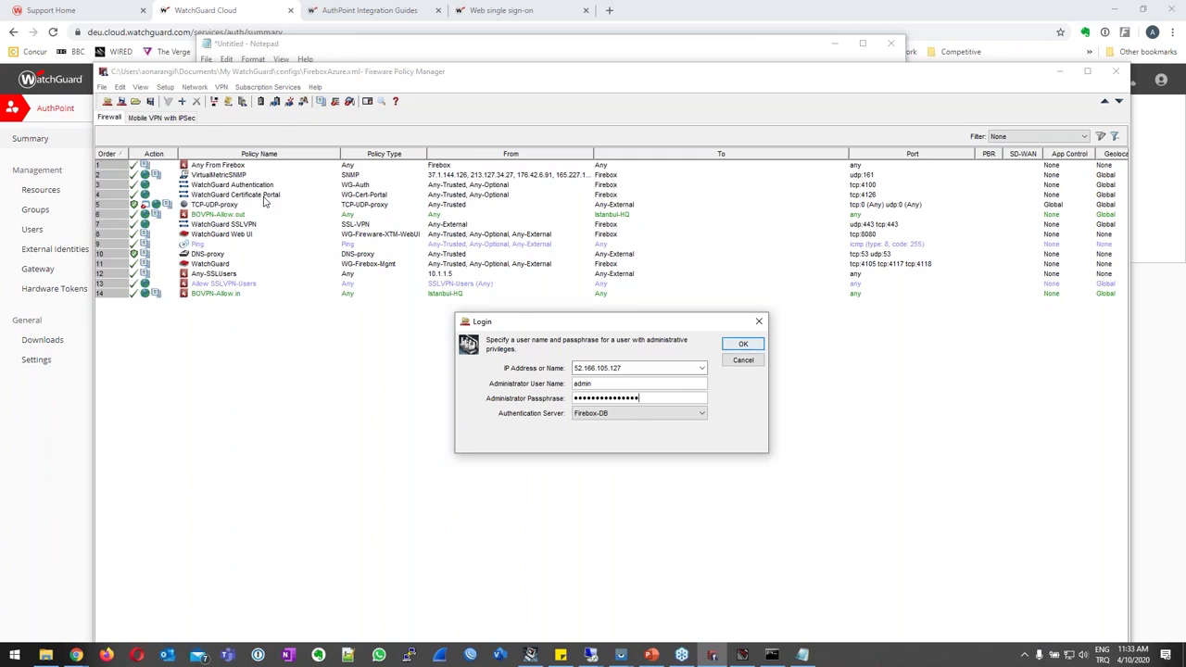
key("Return")
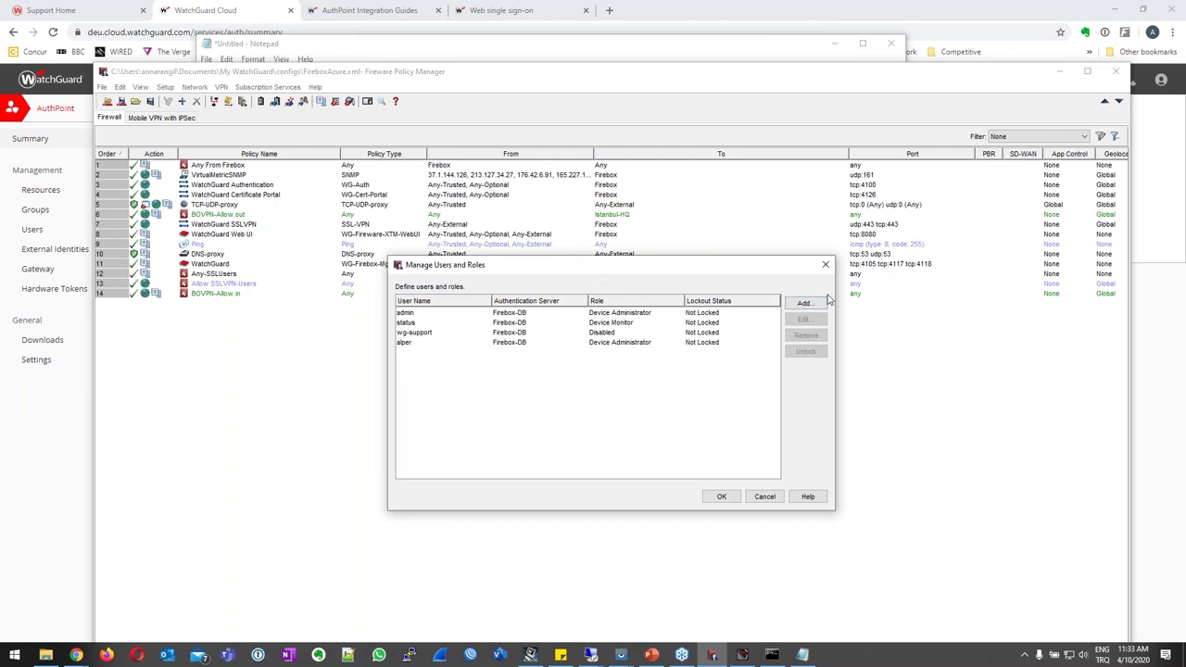
Add the existing user name as a RADIUS-authenticated Device Administrator and save to the device.
left_click(804, 303)
type("alper")
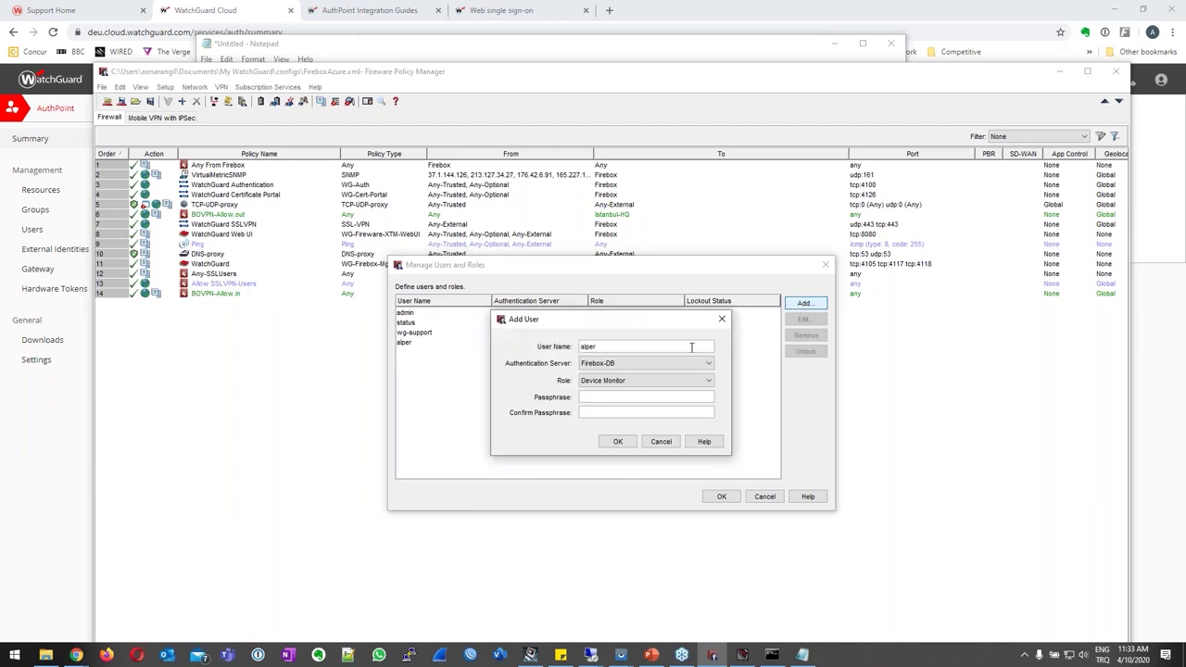
left_click(668, 362)
left_click(649, 385)
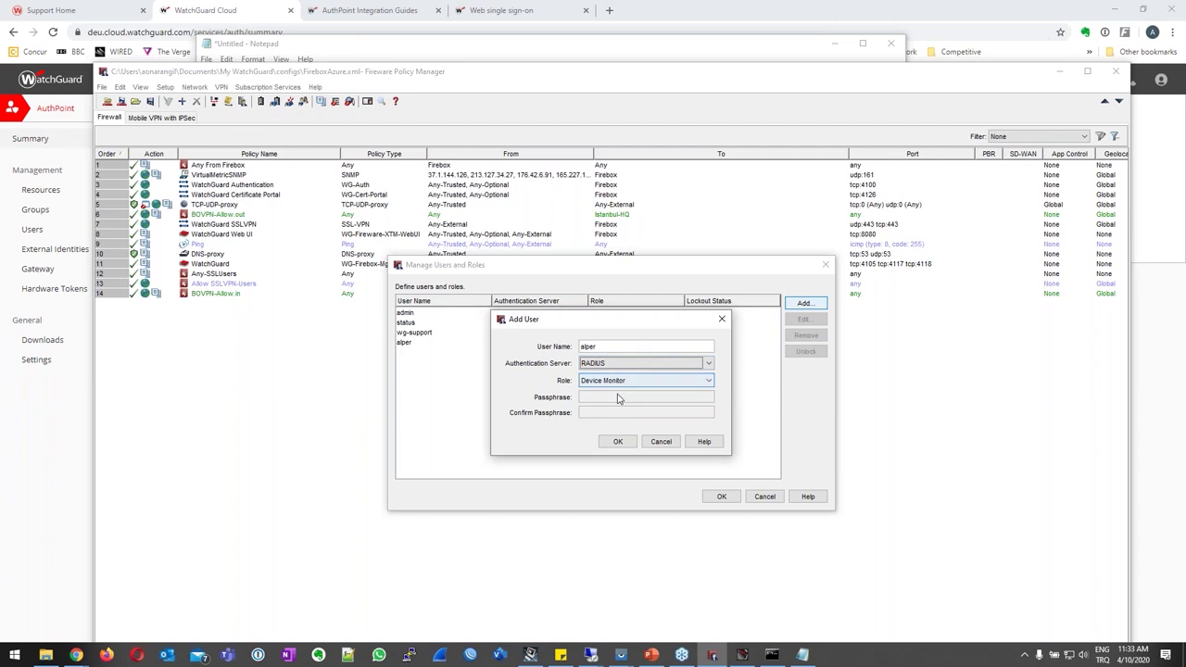
left_click(612, 381)
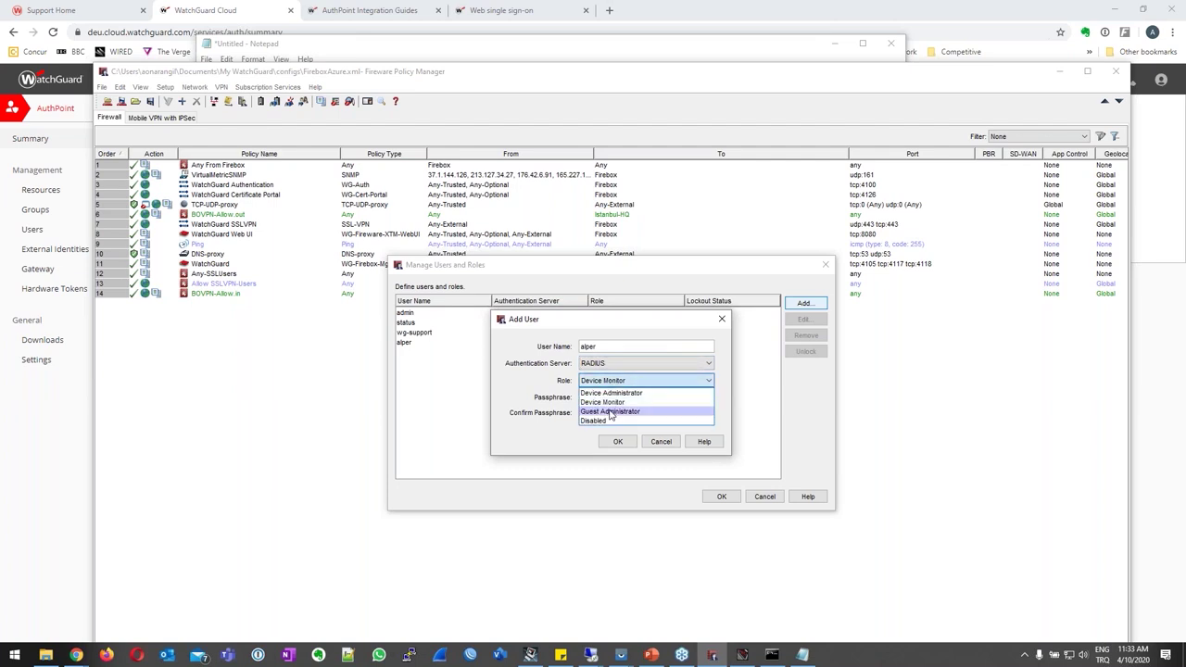
left_click(617, 394)
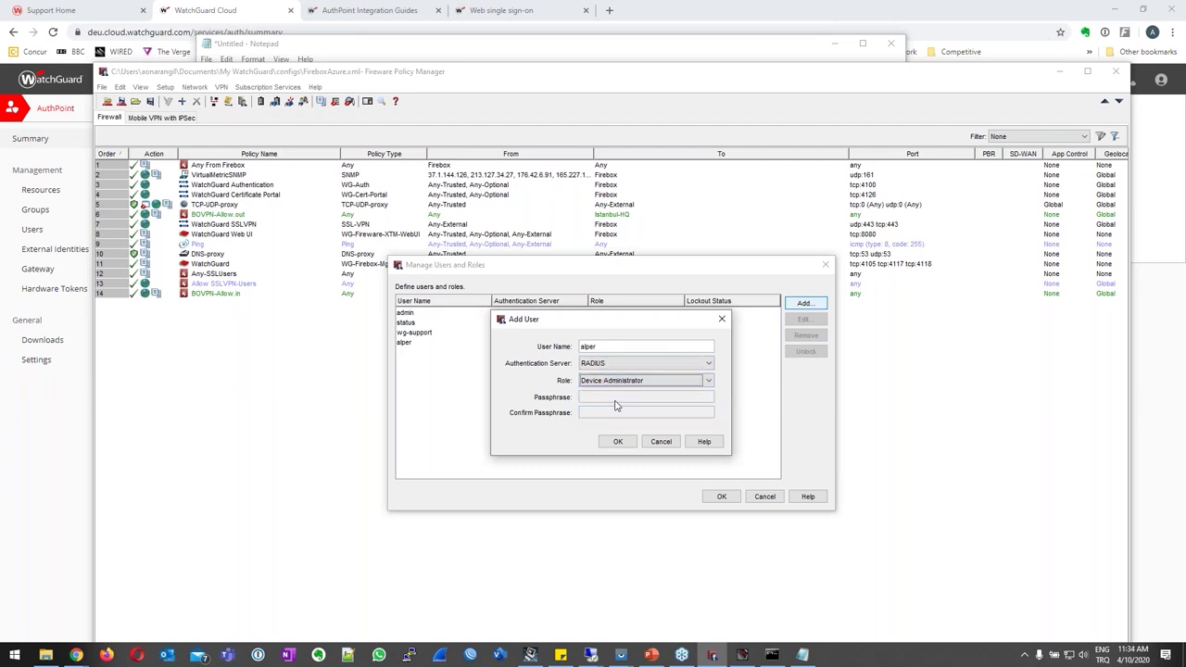
left_click(617, 443)
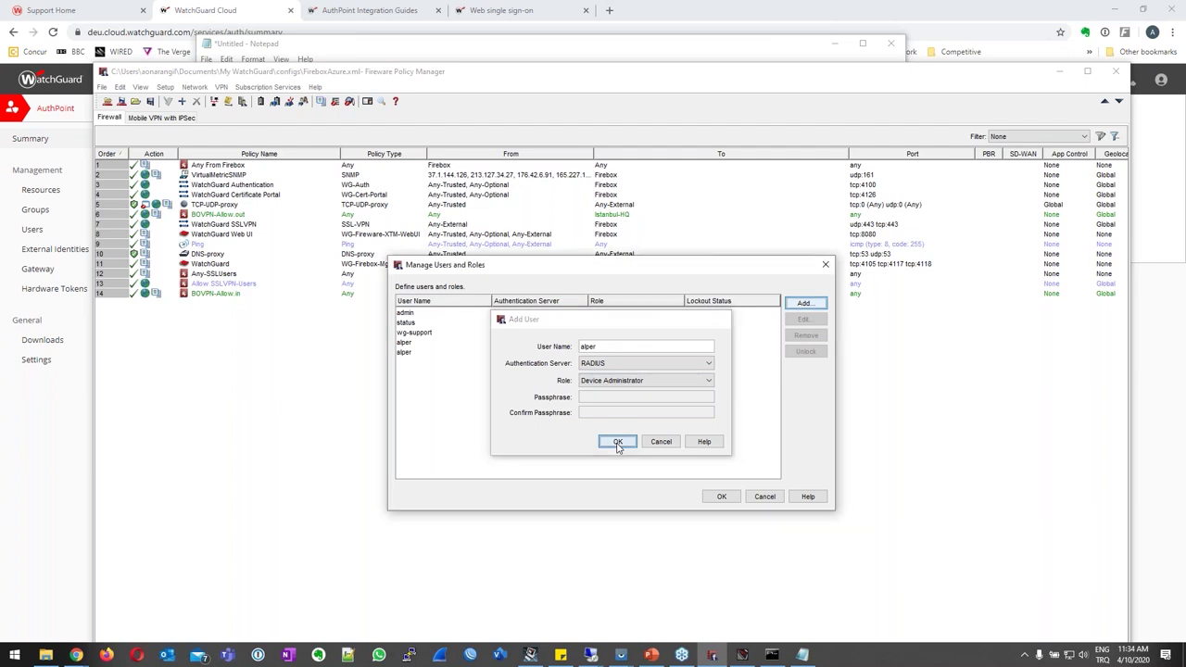
left_click(723, 497)
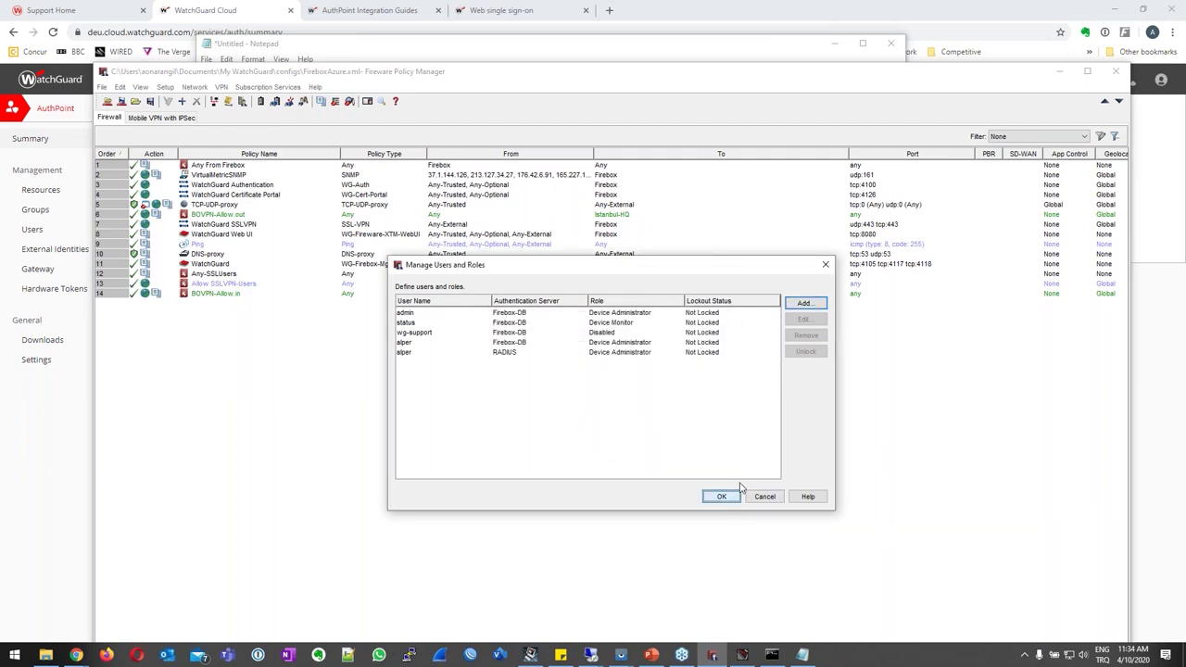
Save to Firebox, logging in as the RADIUS user via Active Directory or RADIUS with its passphrase.
left_click(611, 405)
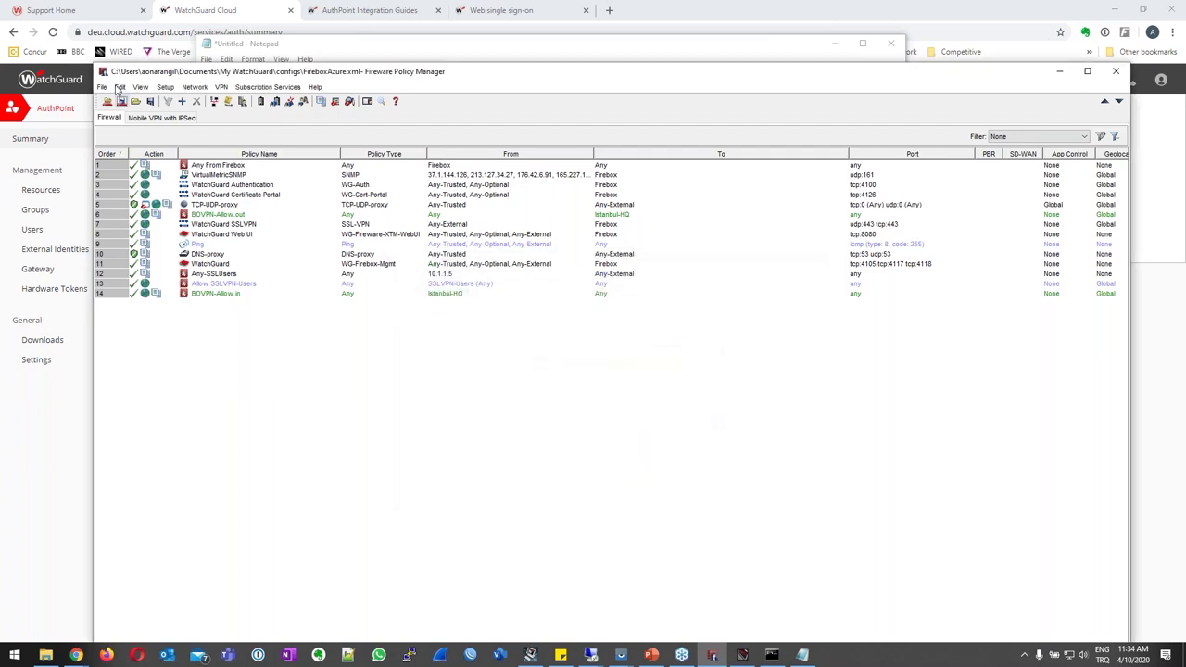
left_click(121, 99)
key("shift+Tab")
type("alper")
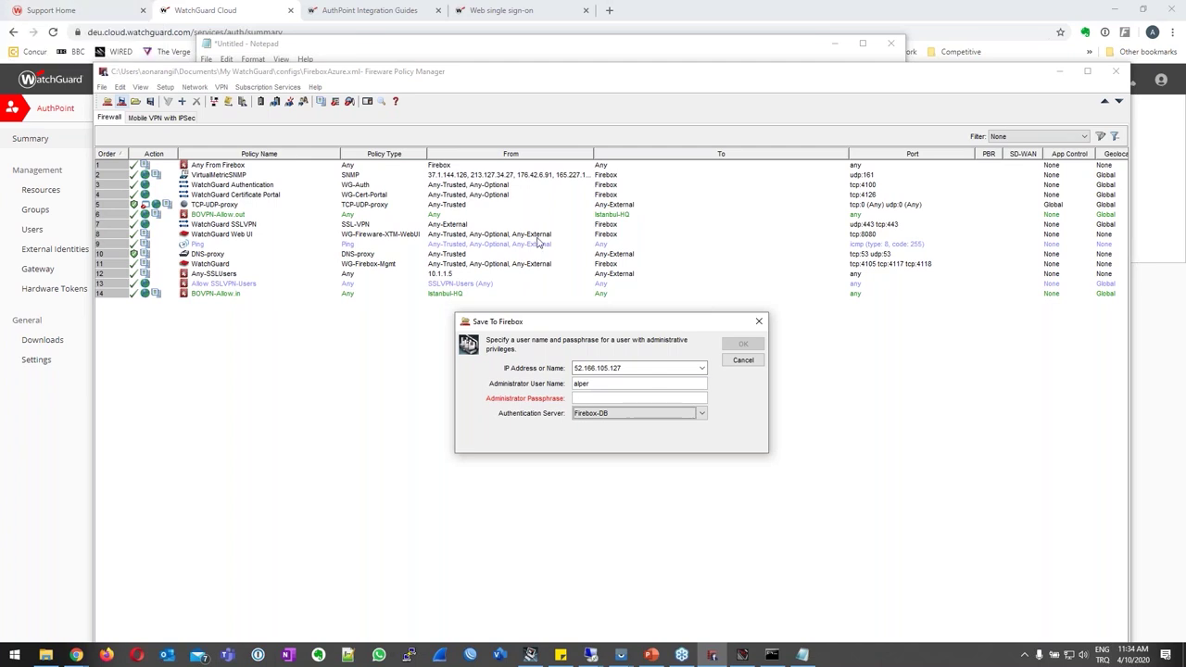
left_click(653, 420)
left_click(653, 445)
left_click(653, 427)
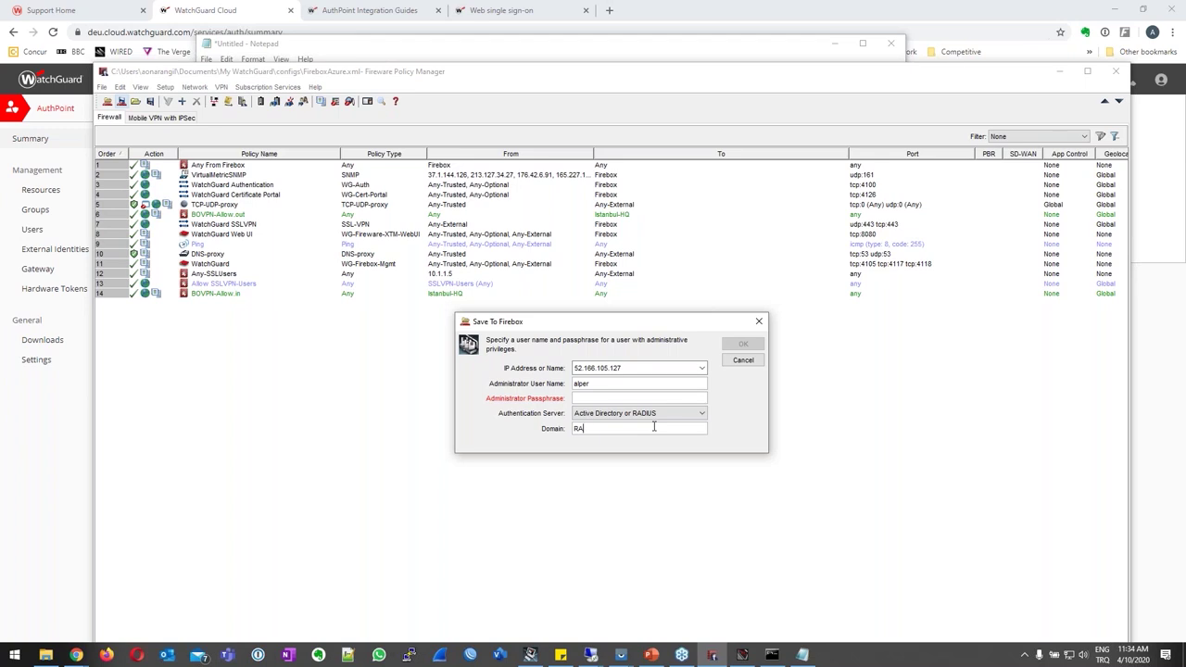
key("shift+Tab")
key("shift+Tab")
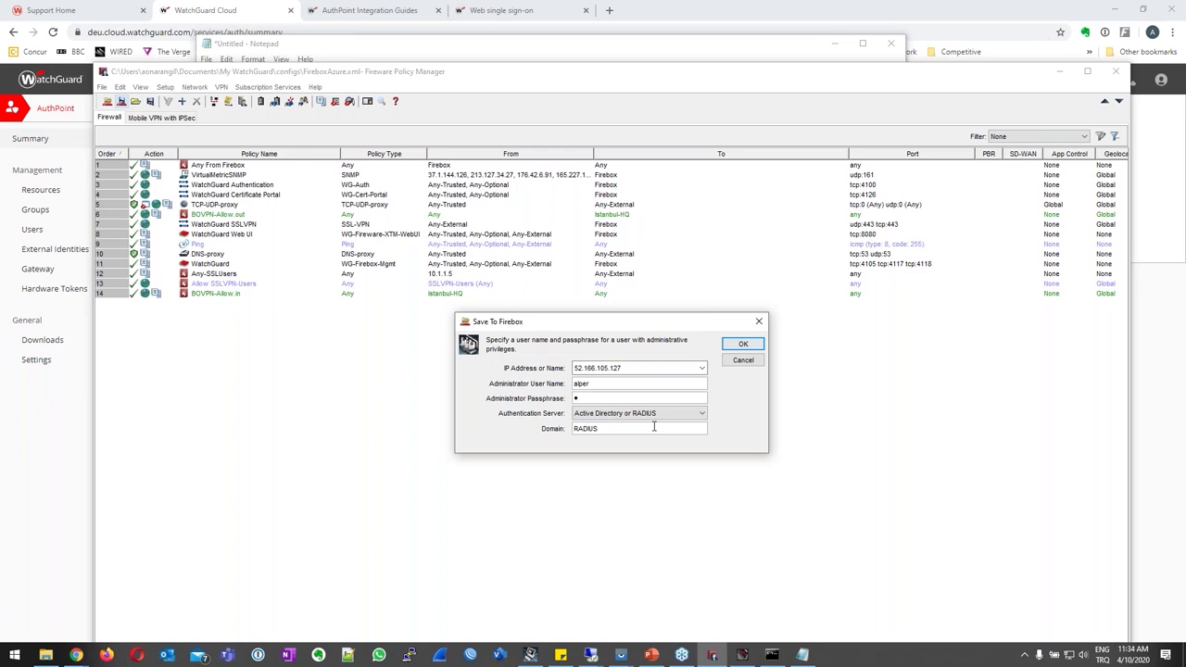
key("Return")
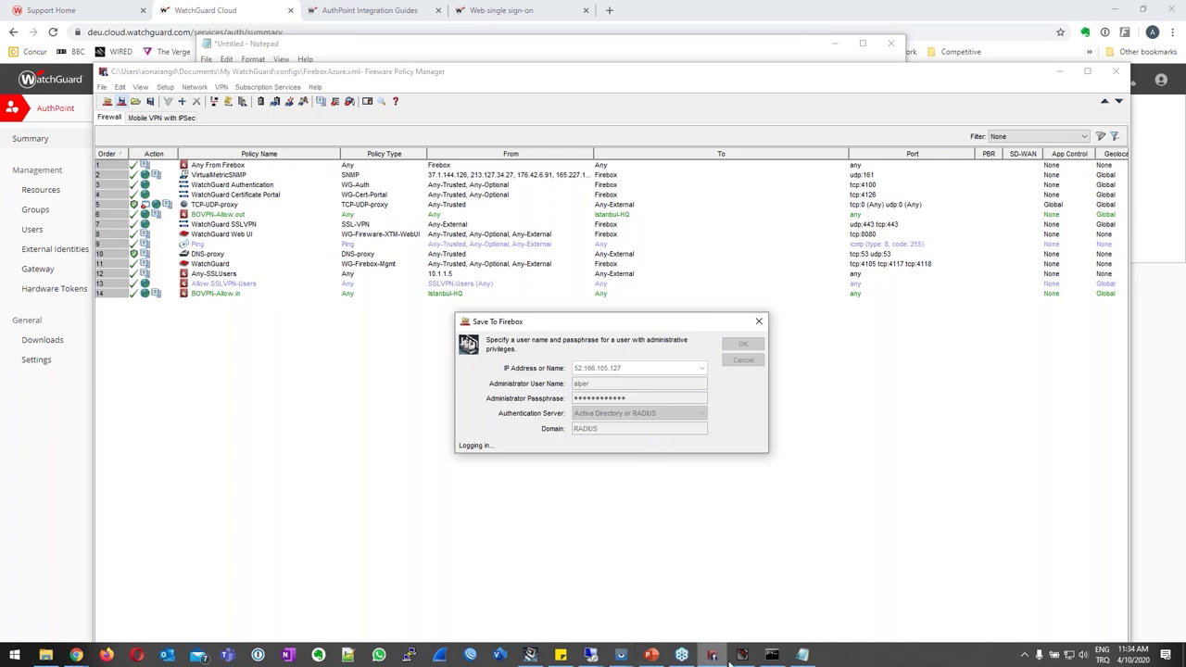
Approve the AuthPoint push on the mirrored phone, accept the IP mismatch, and finish the save.
left_click(623, 656)
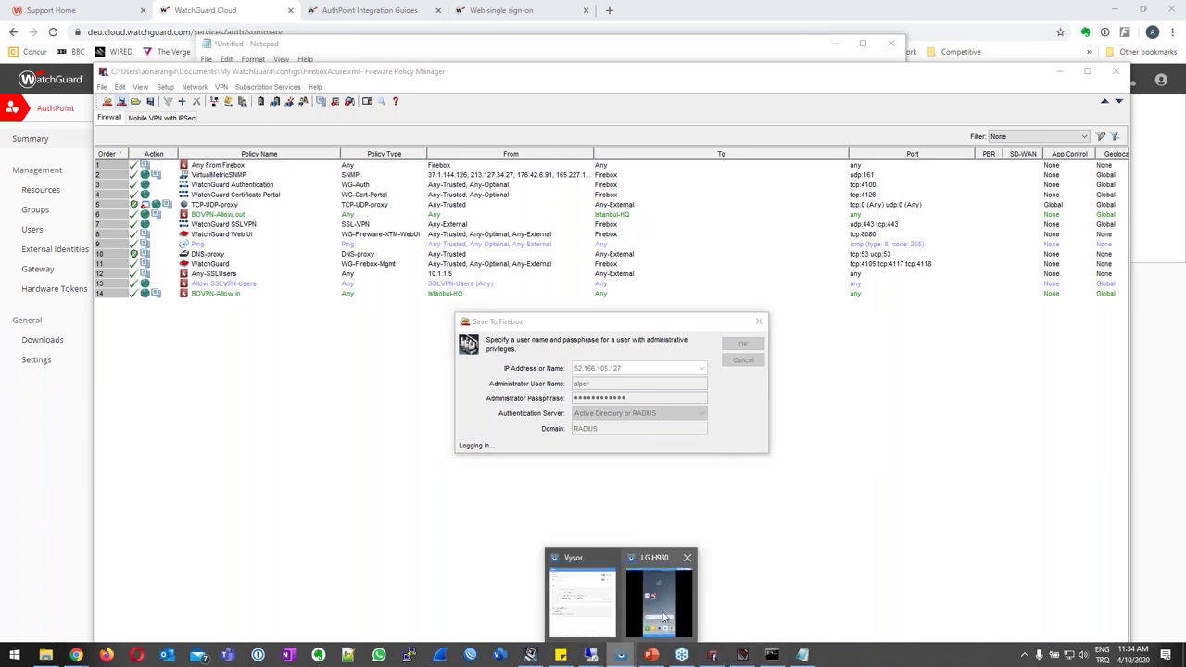
left_click(663, 617)
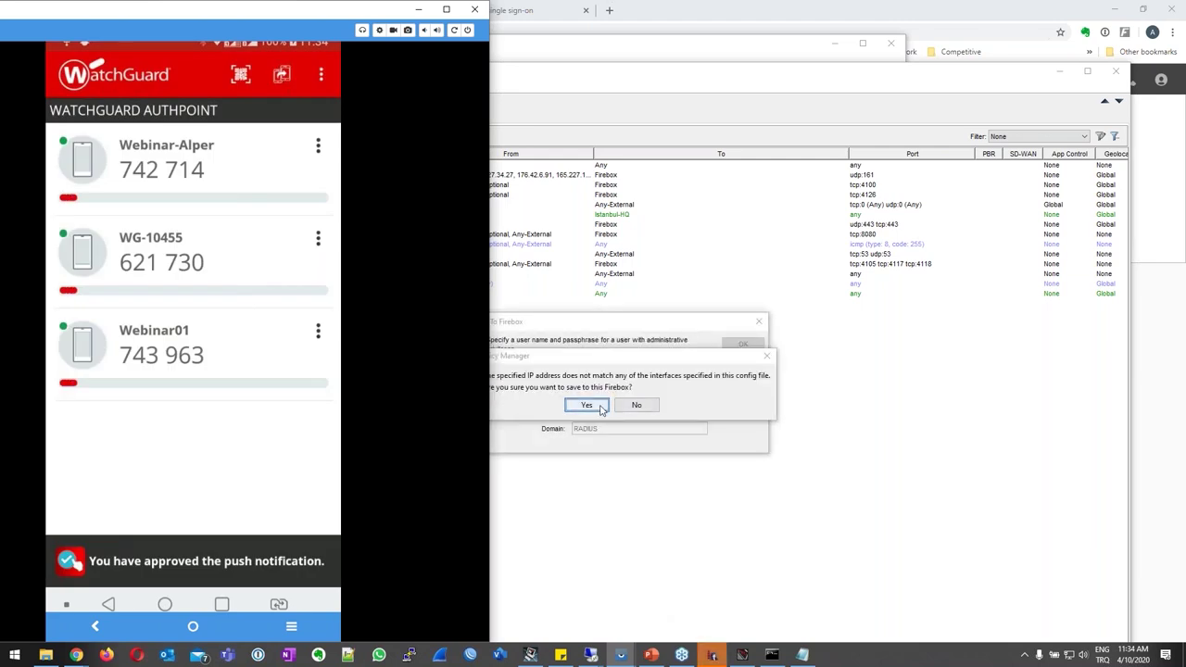
left_click(588, 405)
left_click(282, 12)
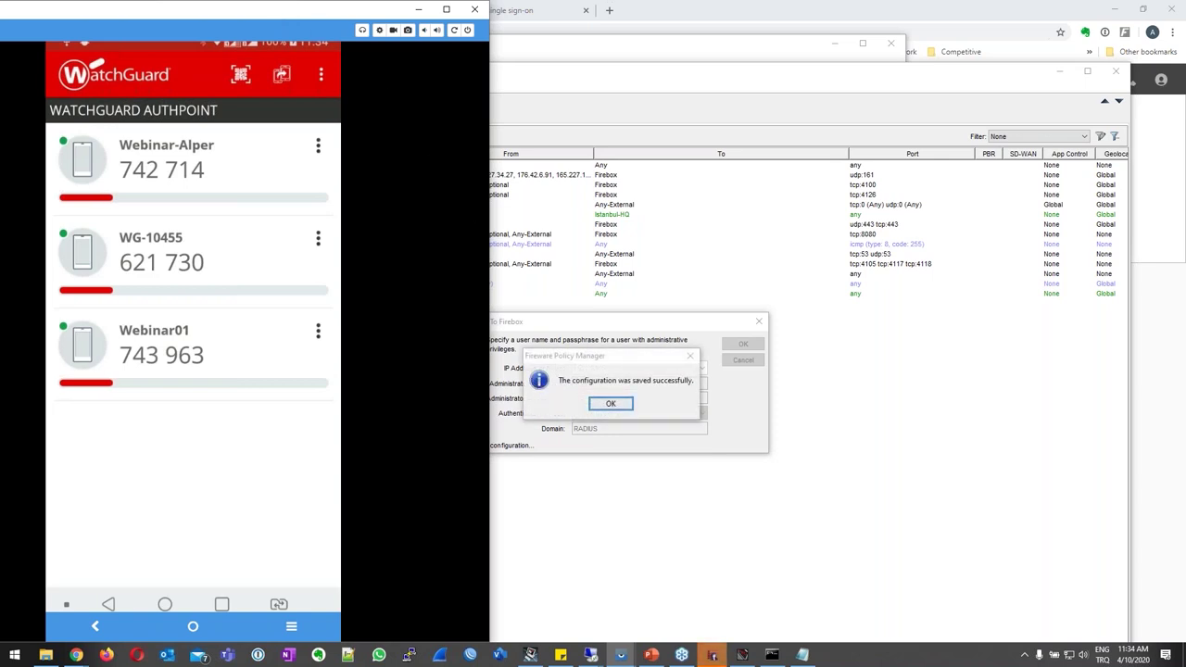
key("Return")
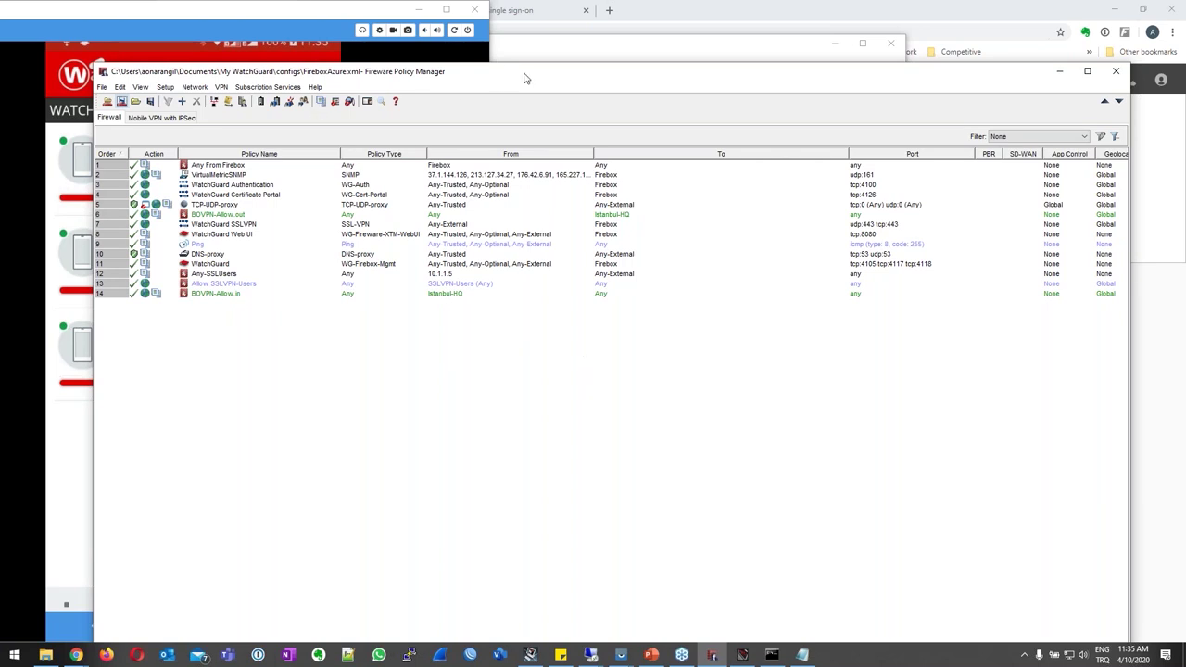
left_click(425, 10)
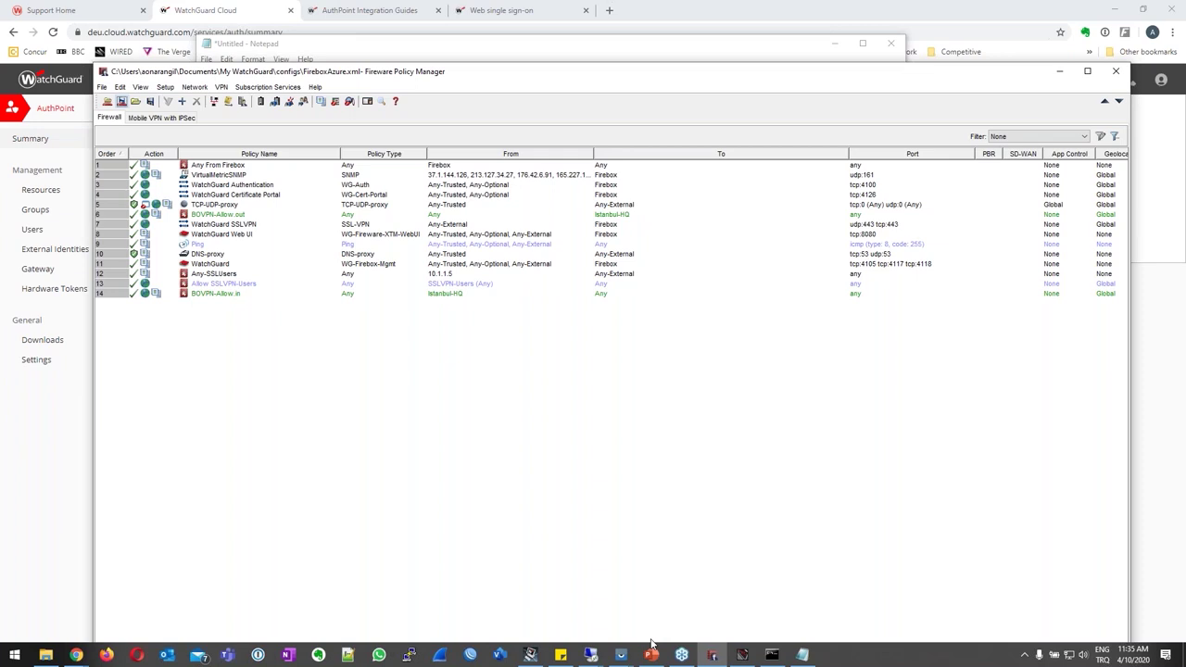
left_click(652, 652)
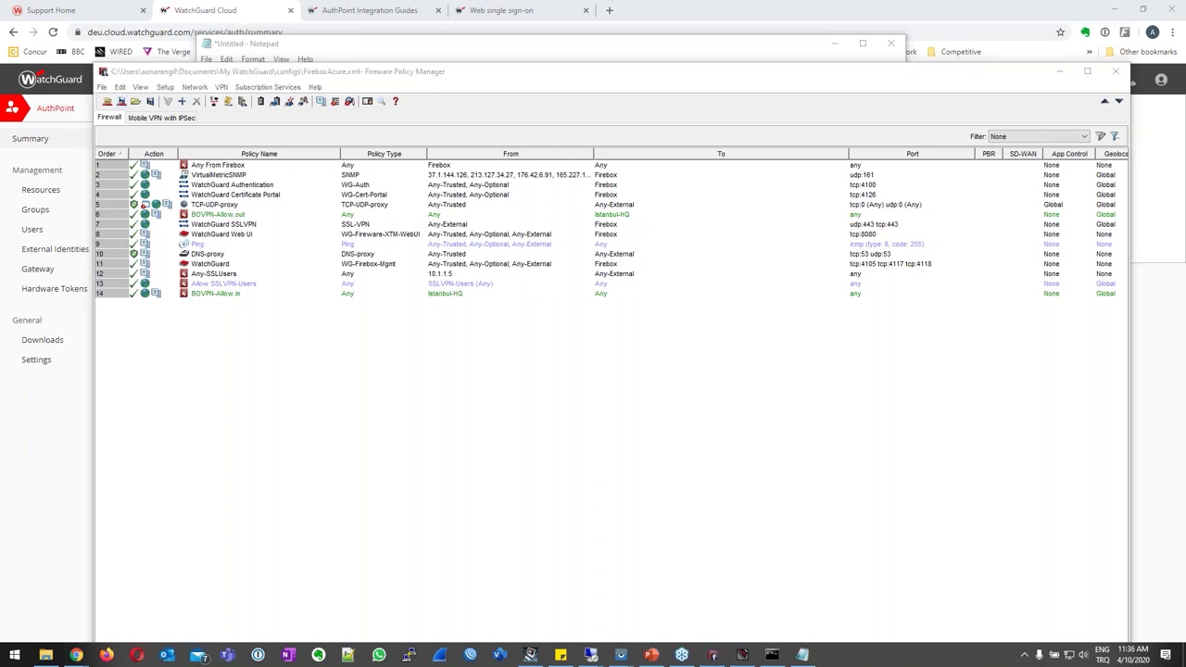